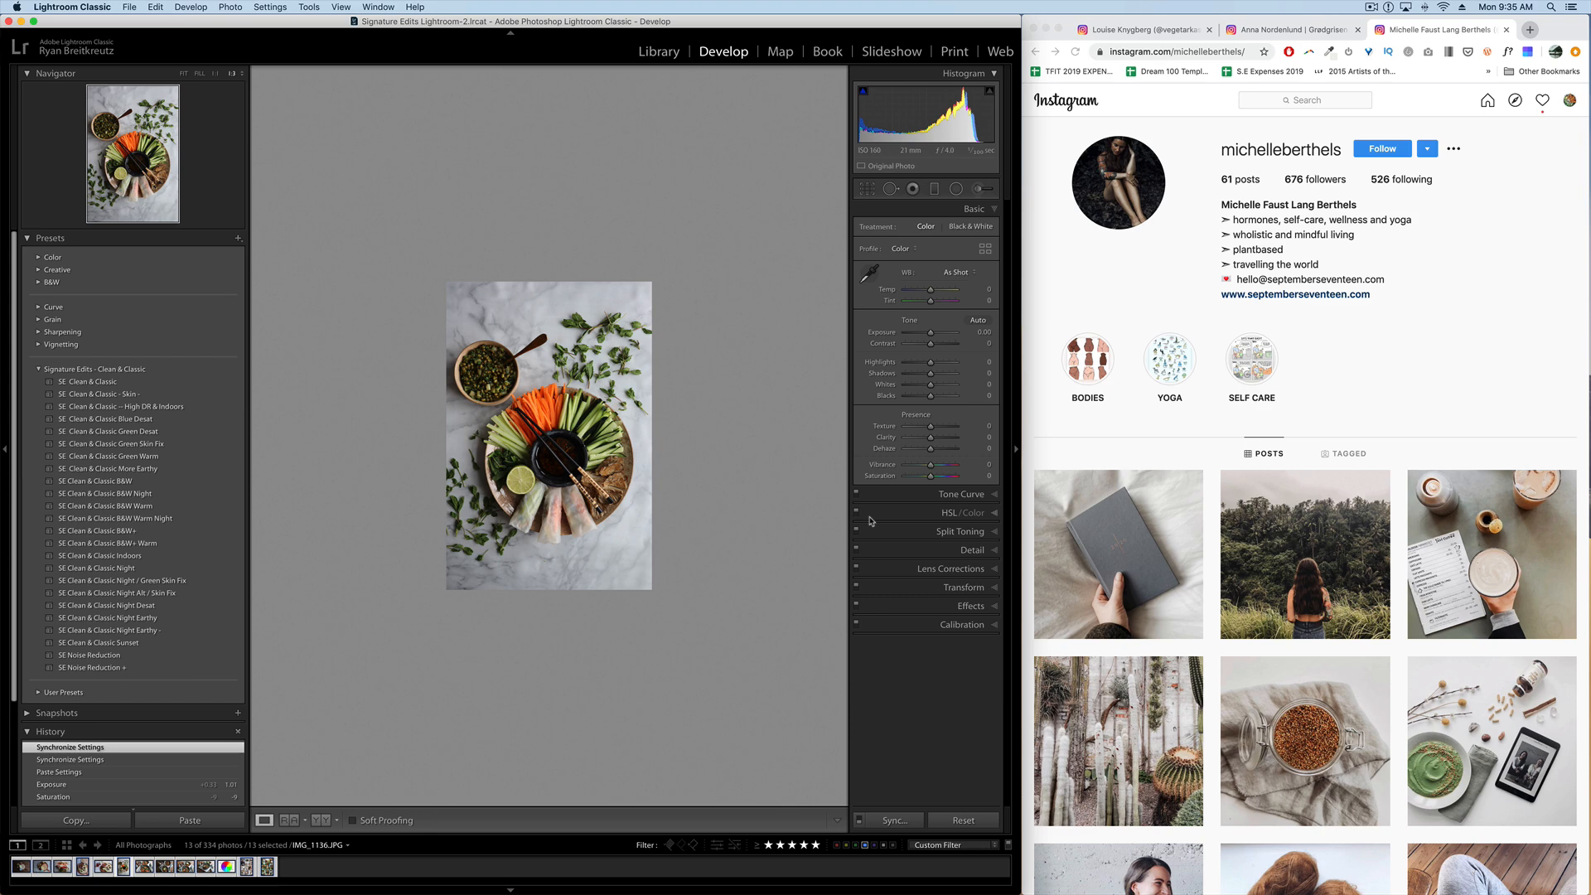
In Chrome, compare the overall photo styles of the vegetarkassen and groedgrisen Instagram profiles, from their profile headers down through their feeds.
{"action": "left_click", "coordinate": [1290, 34]}
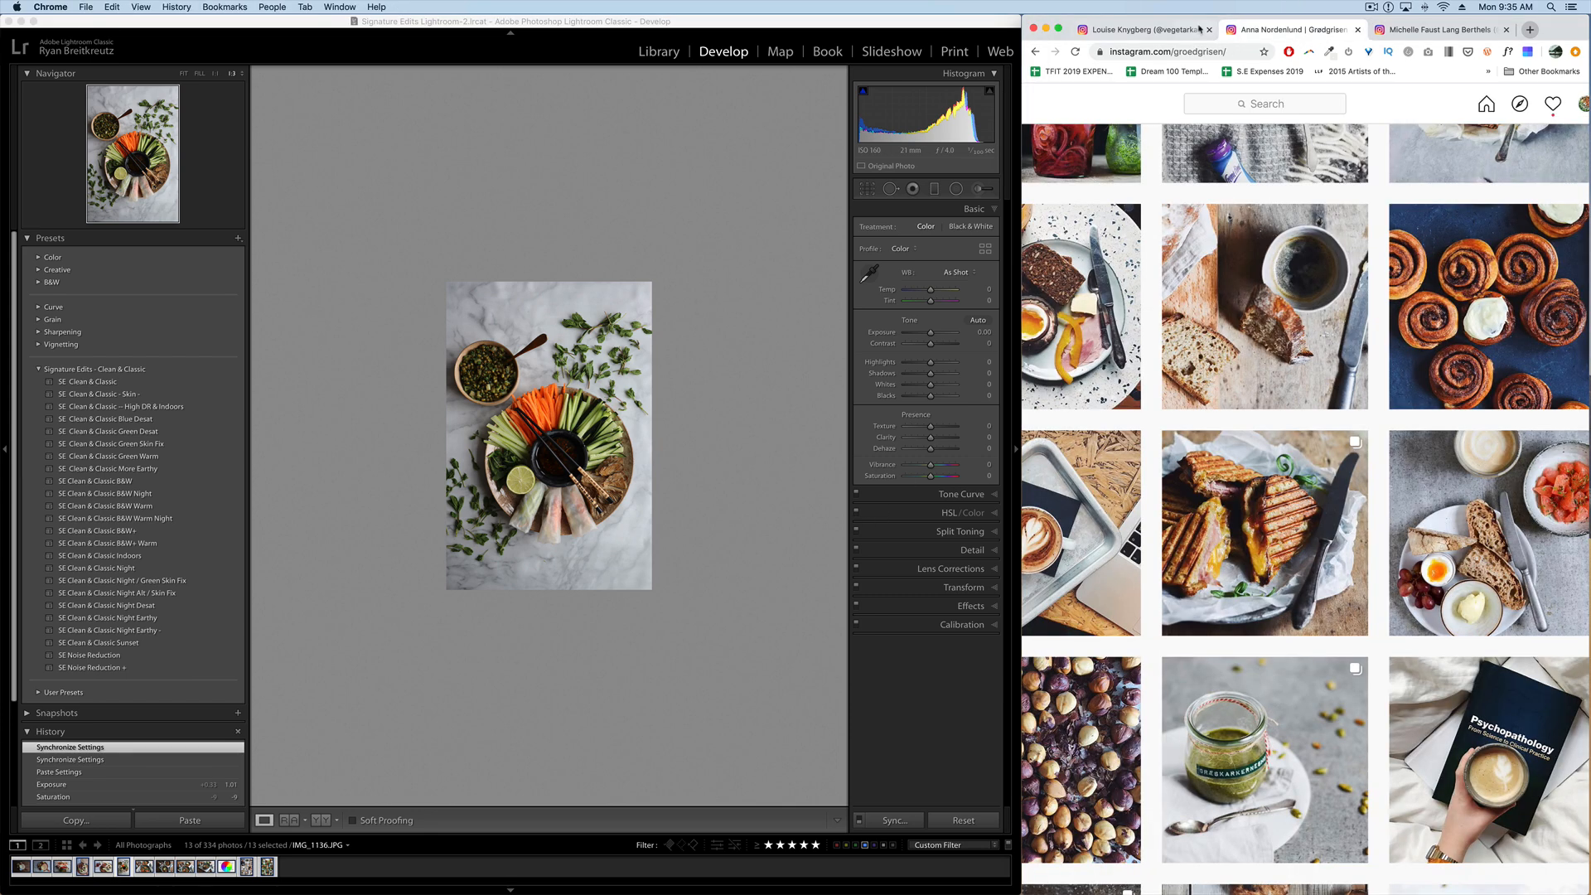
{"action": "left_click", "coordinate": [1143, 31]}
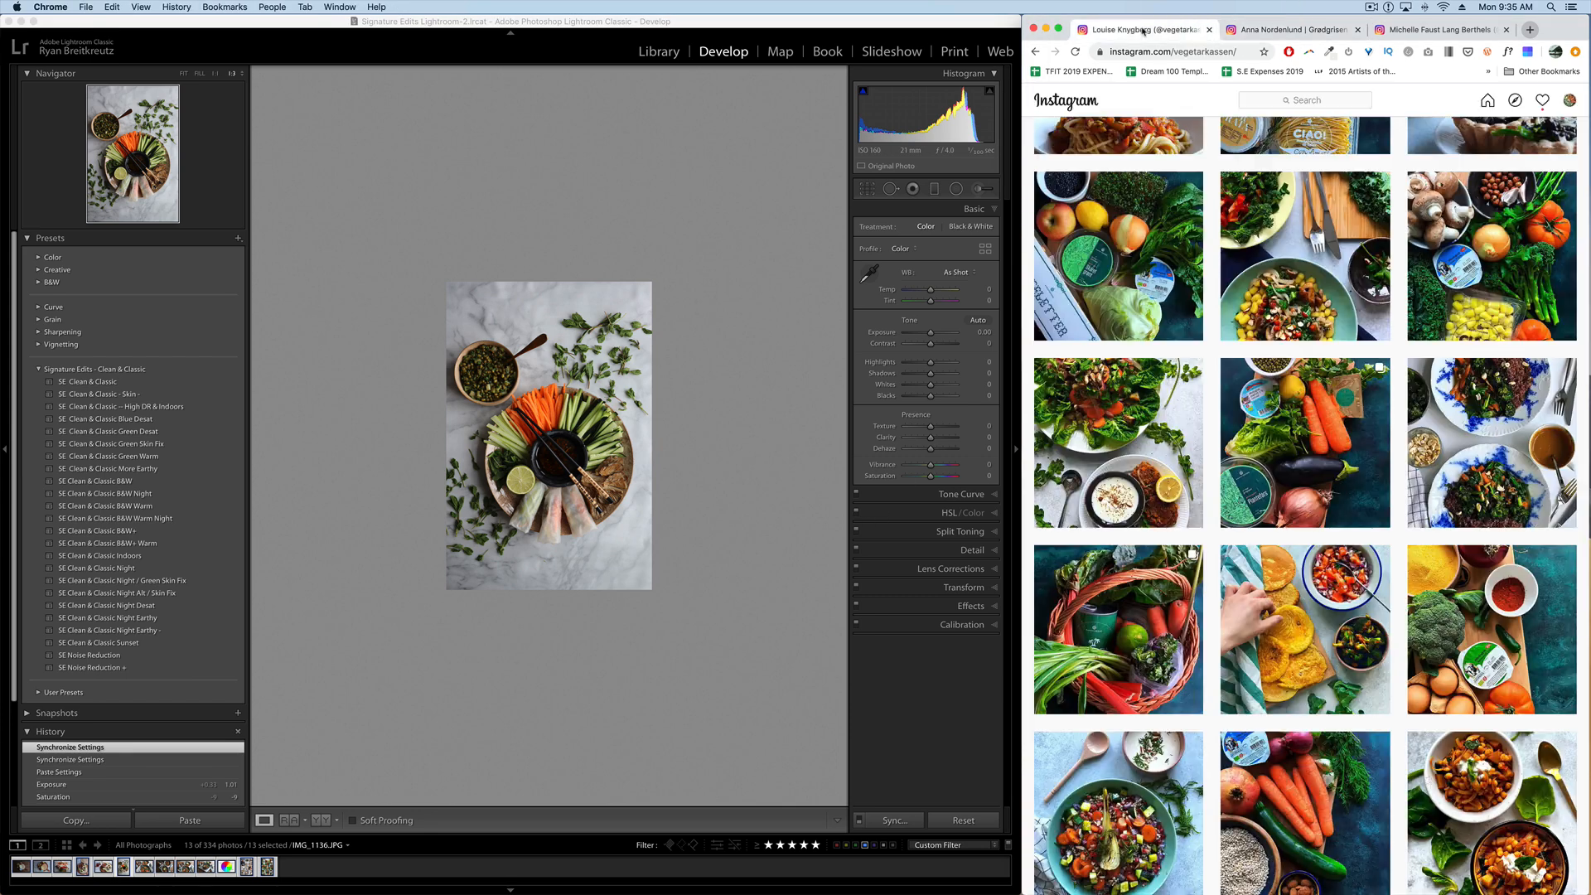
{"action": "left_click", "coordinate": [1276, 33]}
{"action": "left_click", "coordinate": [1148, 31]}
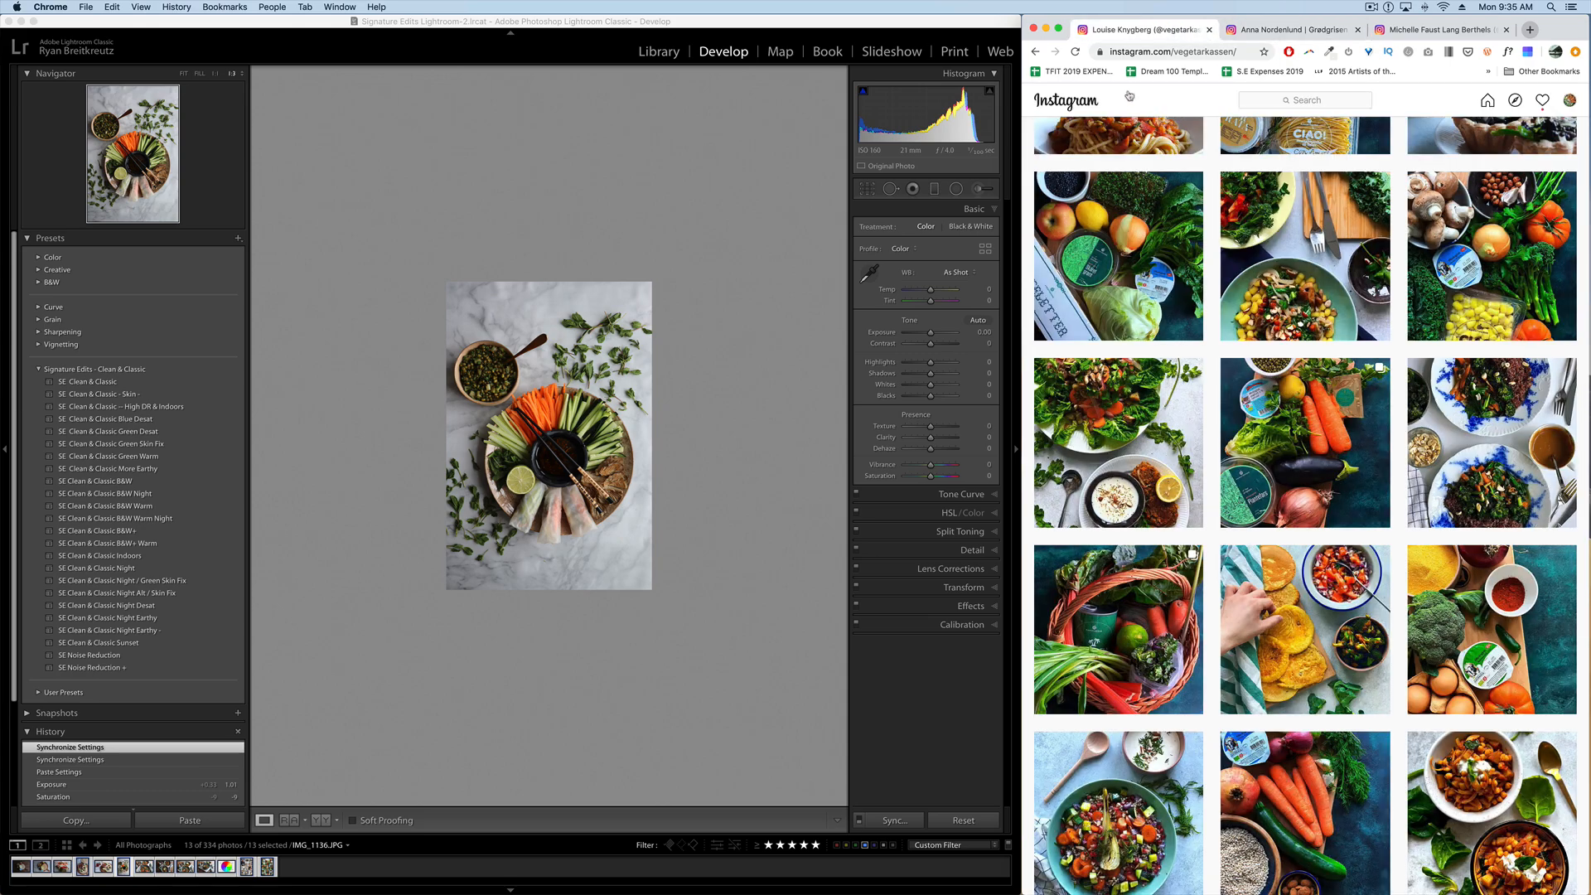
{"action": "scroll", "coordinate": [1127, 100], "scroll_direction": "up", "scroll_amount": 10}
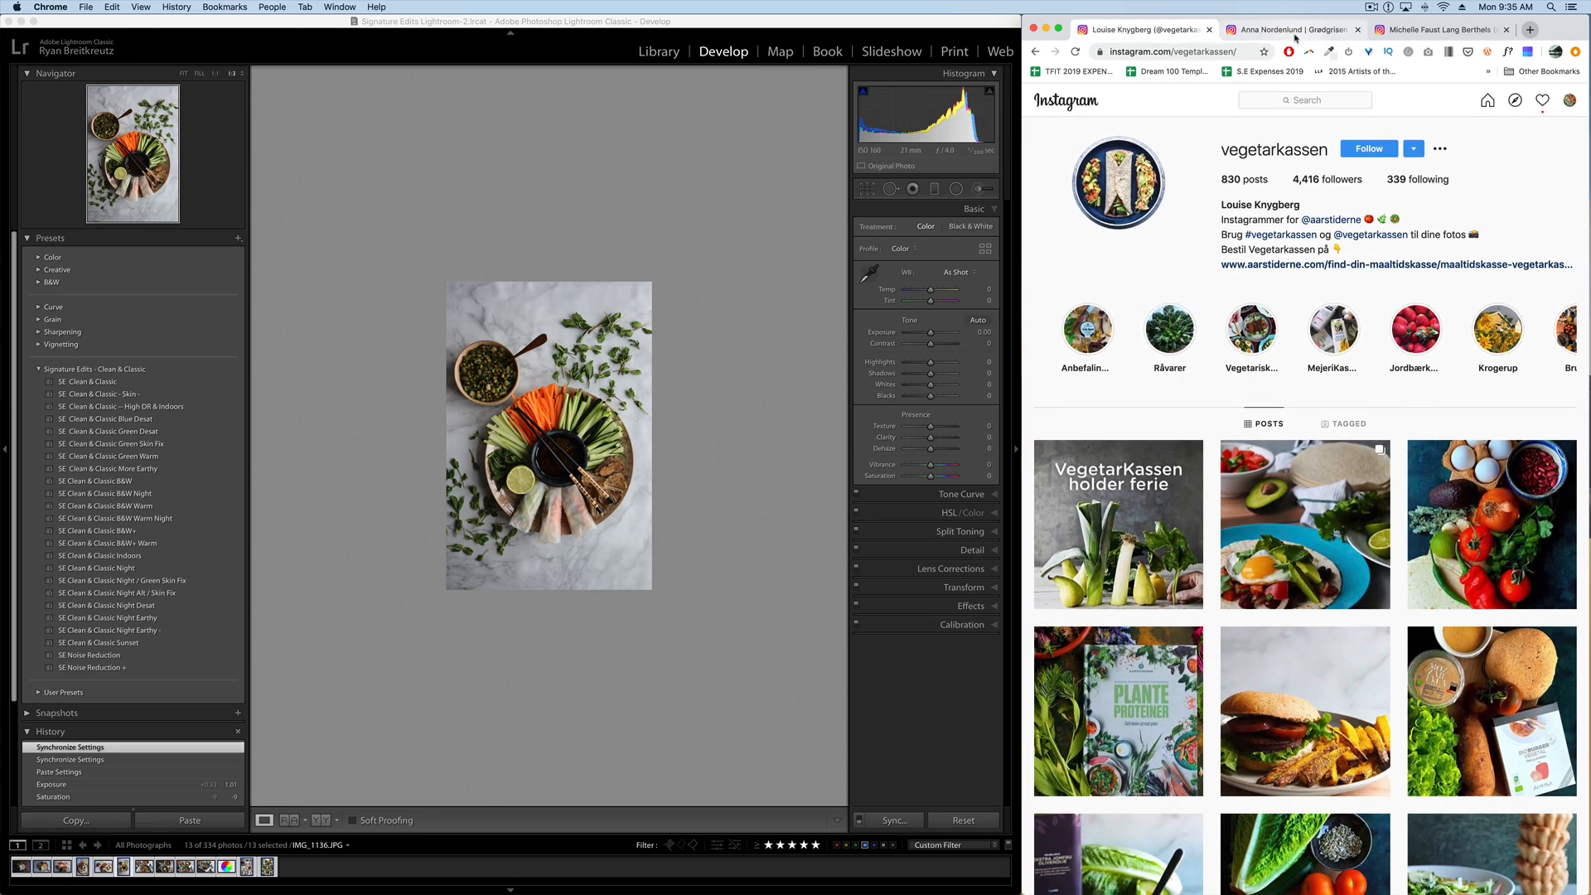
{"action": "left_click", "coordinate": [1286, 32]}
{"action": "scroll", "coordinate": [1294, 116], "scroll_direction": "up", "scroll_amount": 10}
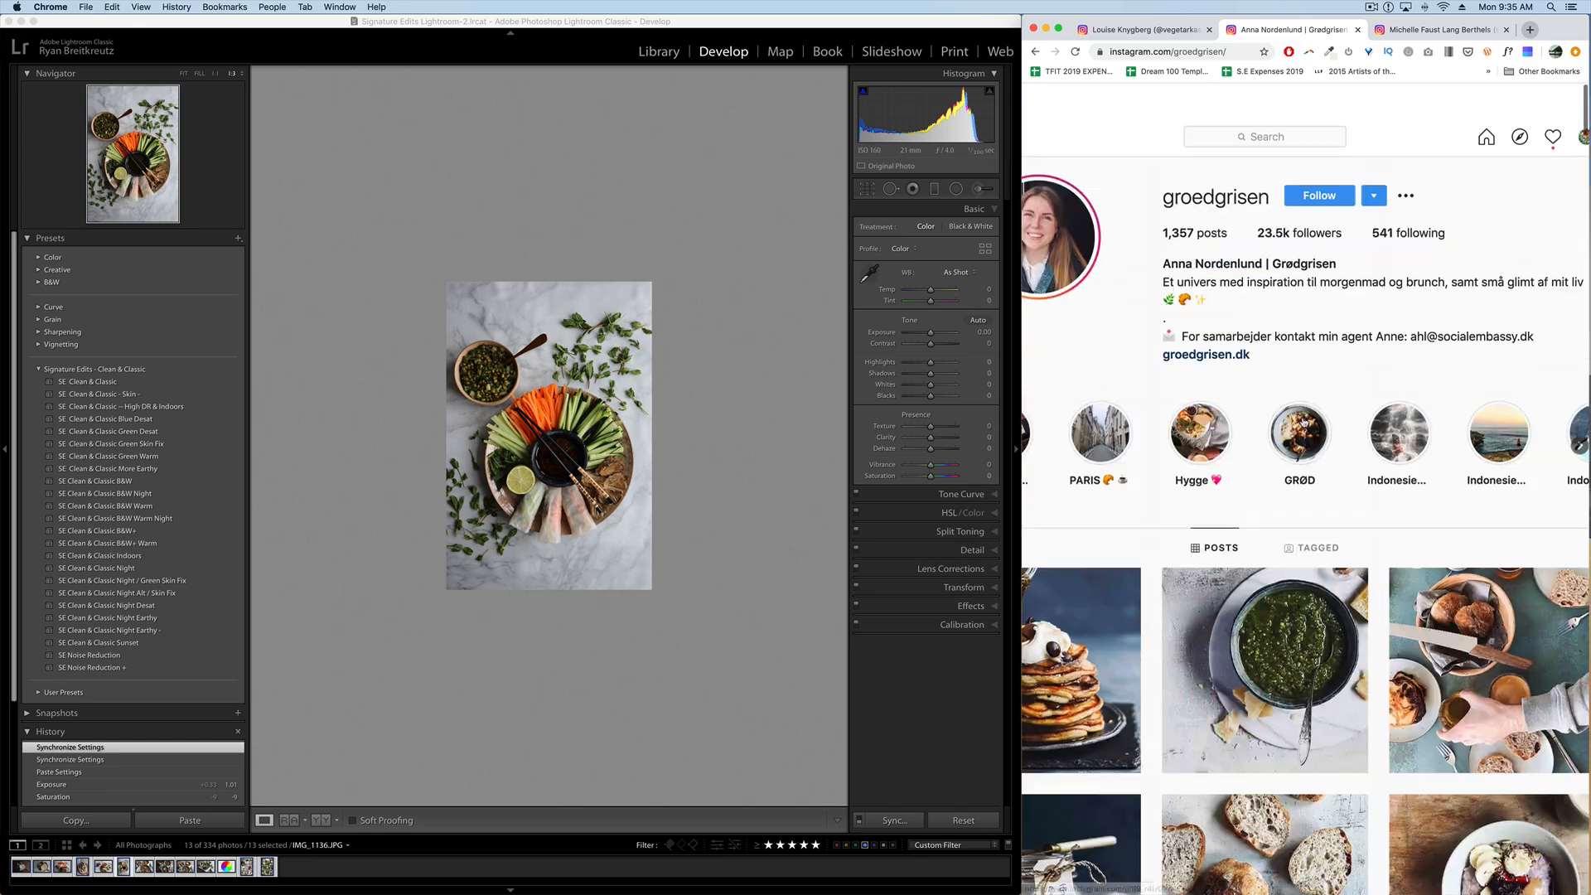
{"action": "scroll", "coordinate": [1226, 465], "scroll_direction": "down", "scroll_amount": 10}
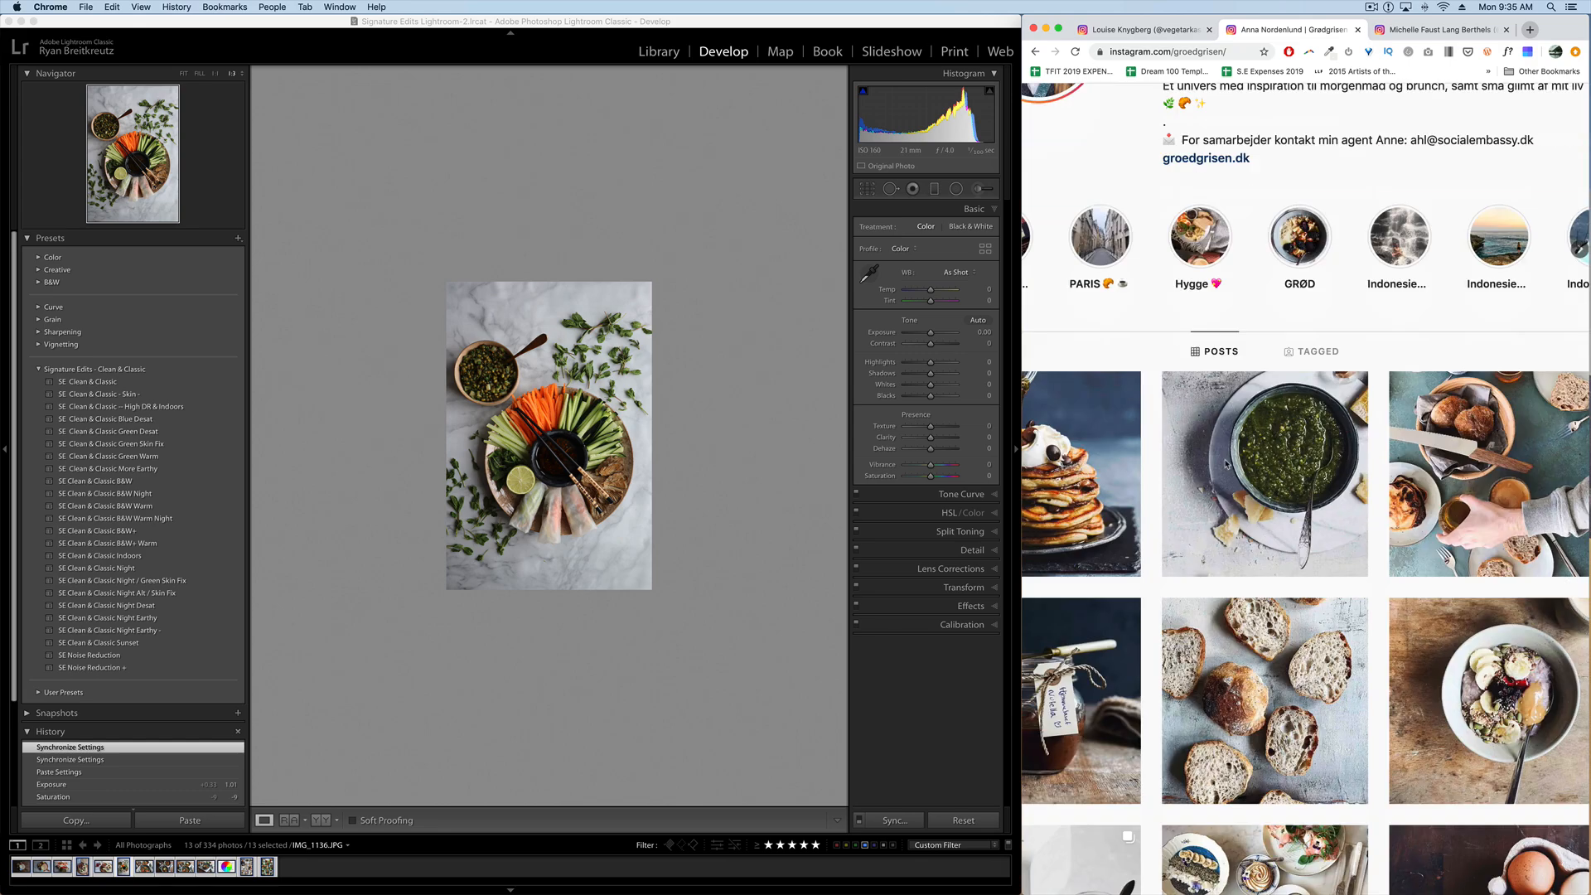
{"action": "left_click", "coordinate": [1129, 35]}
{"action": "scroll", "coordinate": [1209, 375], "scroll_direction": "down", "scroll_amount": 10}
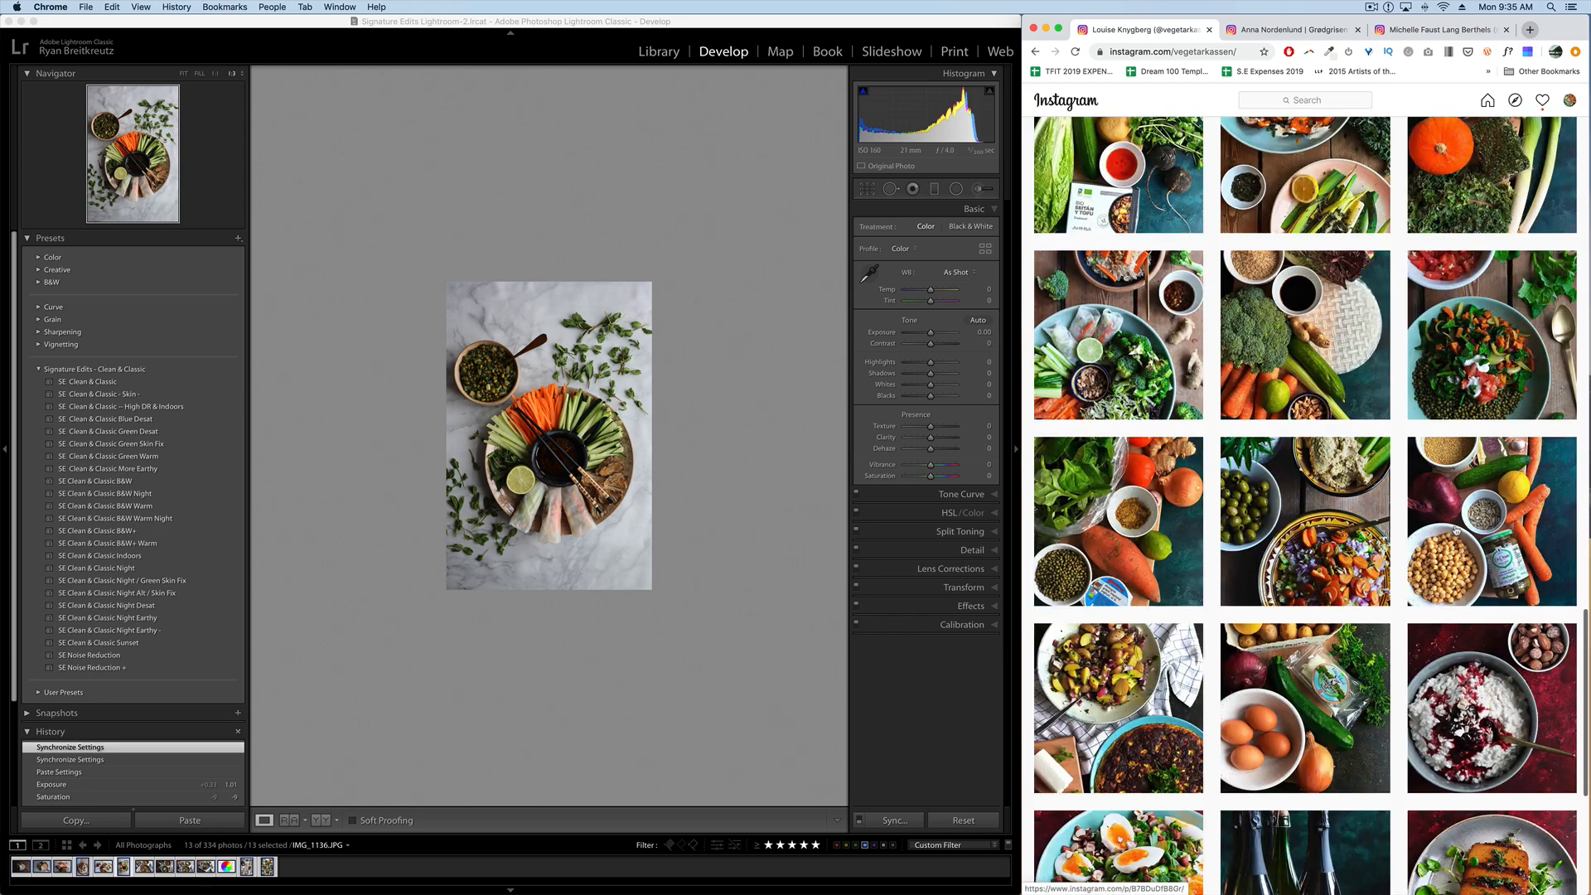
Examine the colours and tones of the food photos in the groedgrisen feed, and bring up the third open Instagram profile.
{"action": "left_click", "coordinate": [1297, 31]}
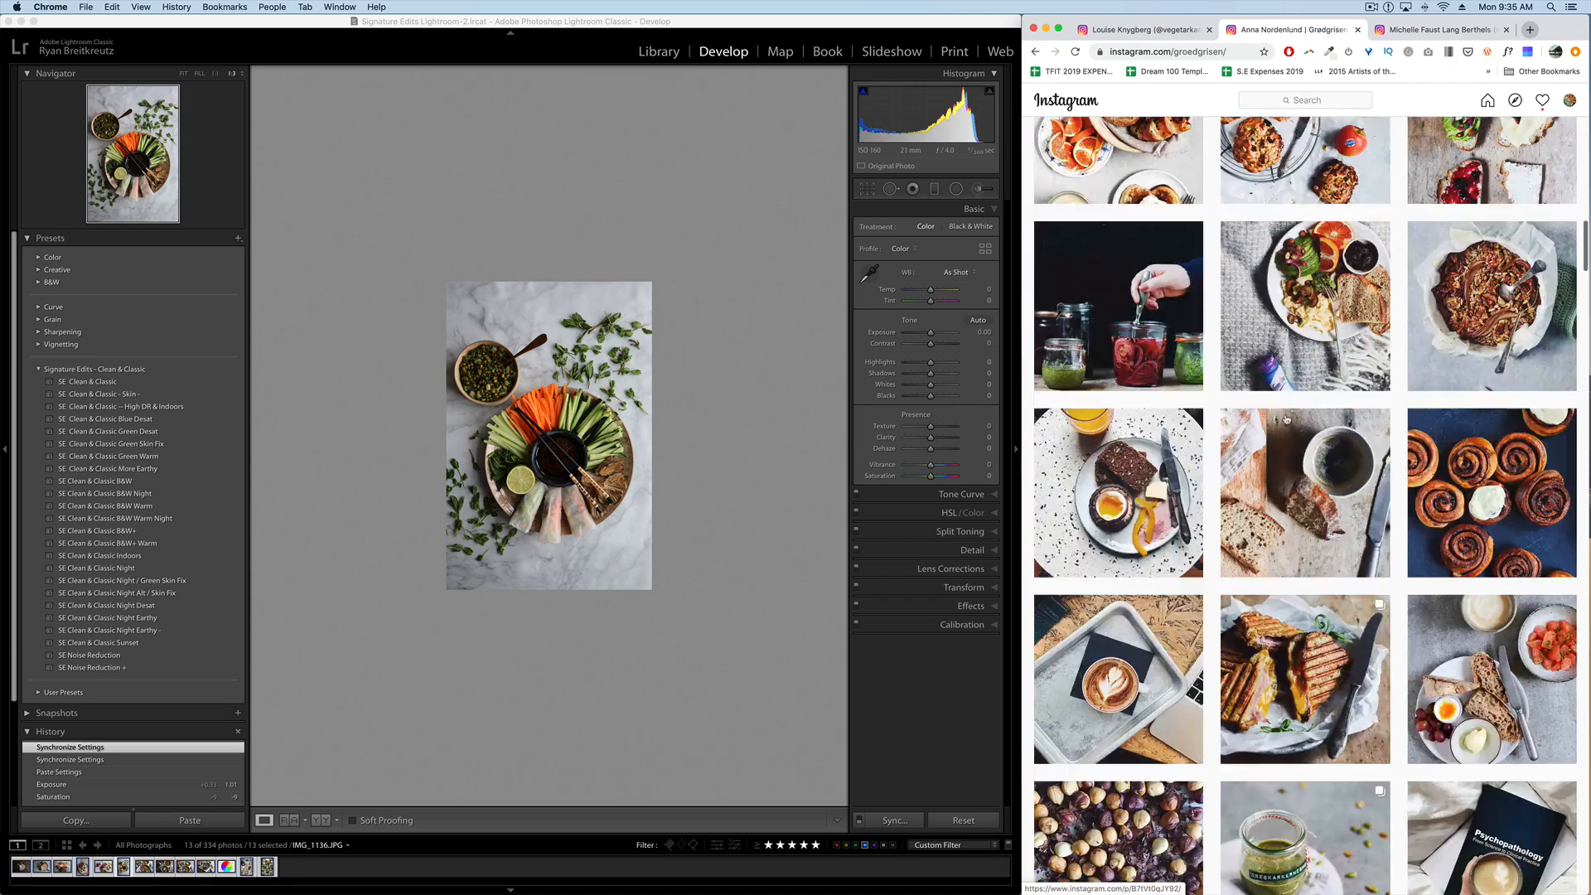
{"action": "scroll", "coordinate": [1286, 419], "scroll_direction": "down", "scroll_amount": 15}
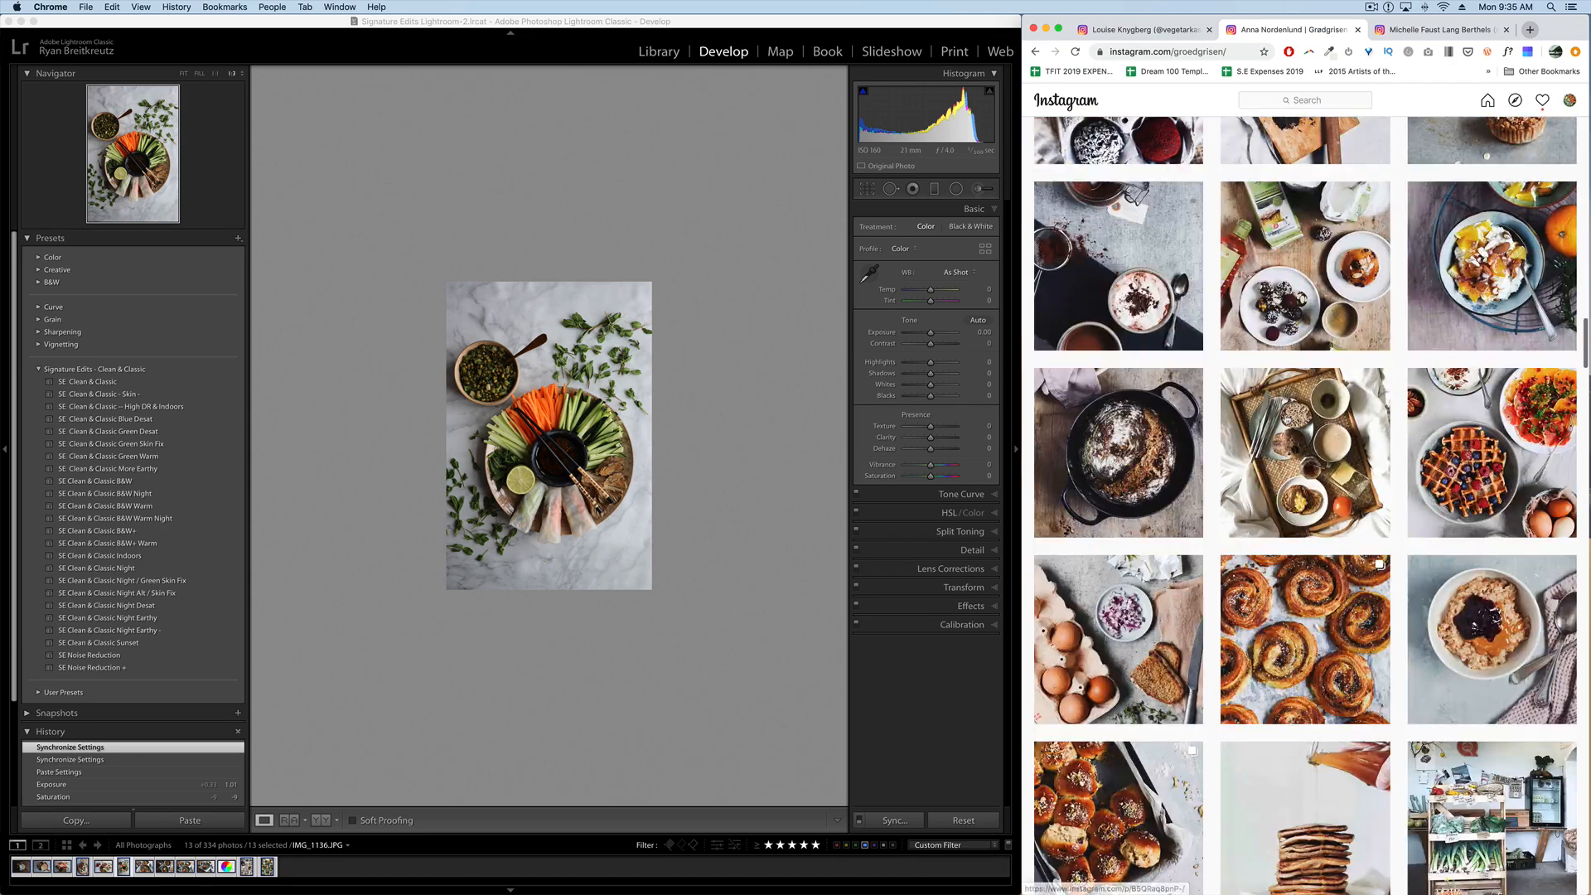
{"action": "scroll", "coordinate": [1254, 489], "scroll_direction": "down", "scroll_amount": 10}
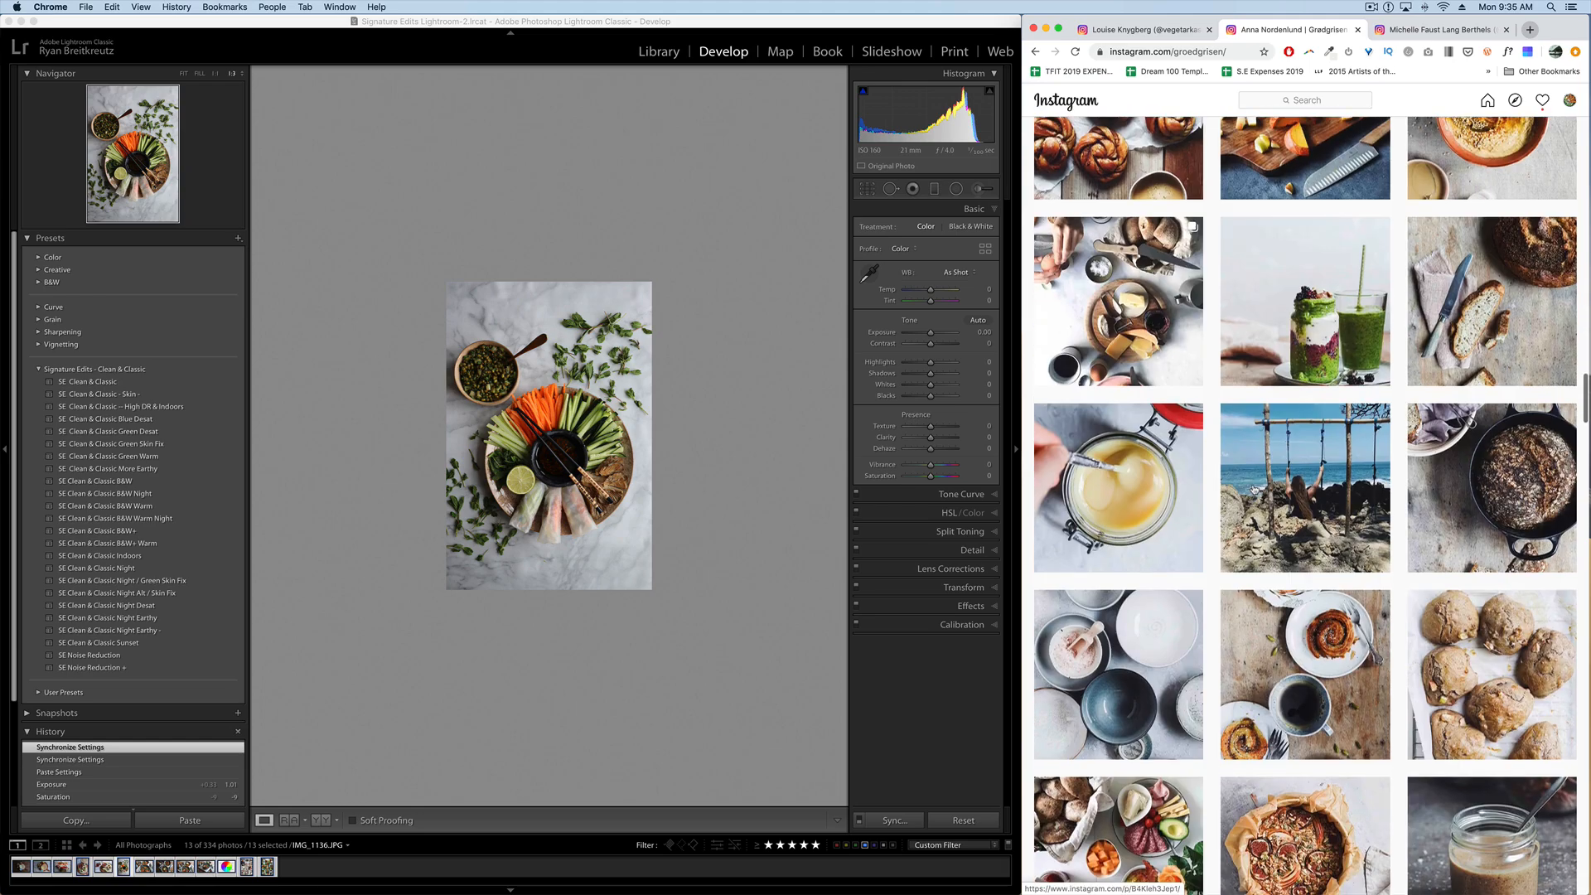
{"action": "scroll", "coordinate": [1266, 376], "scroll_direction": "up", "scroll_amount": 15}
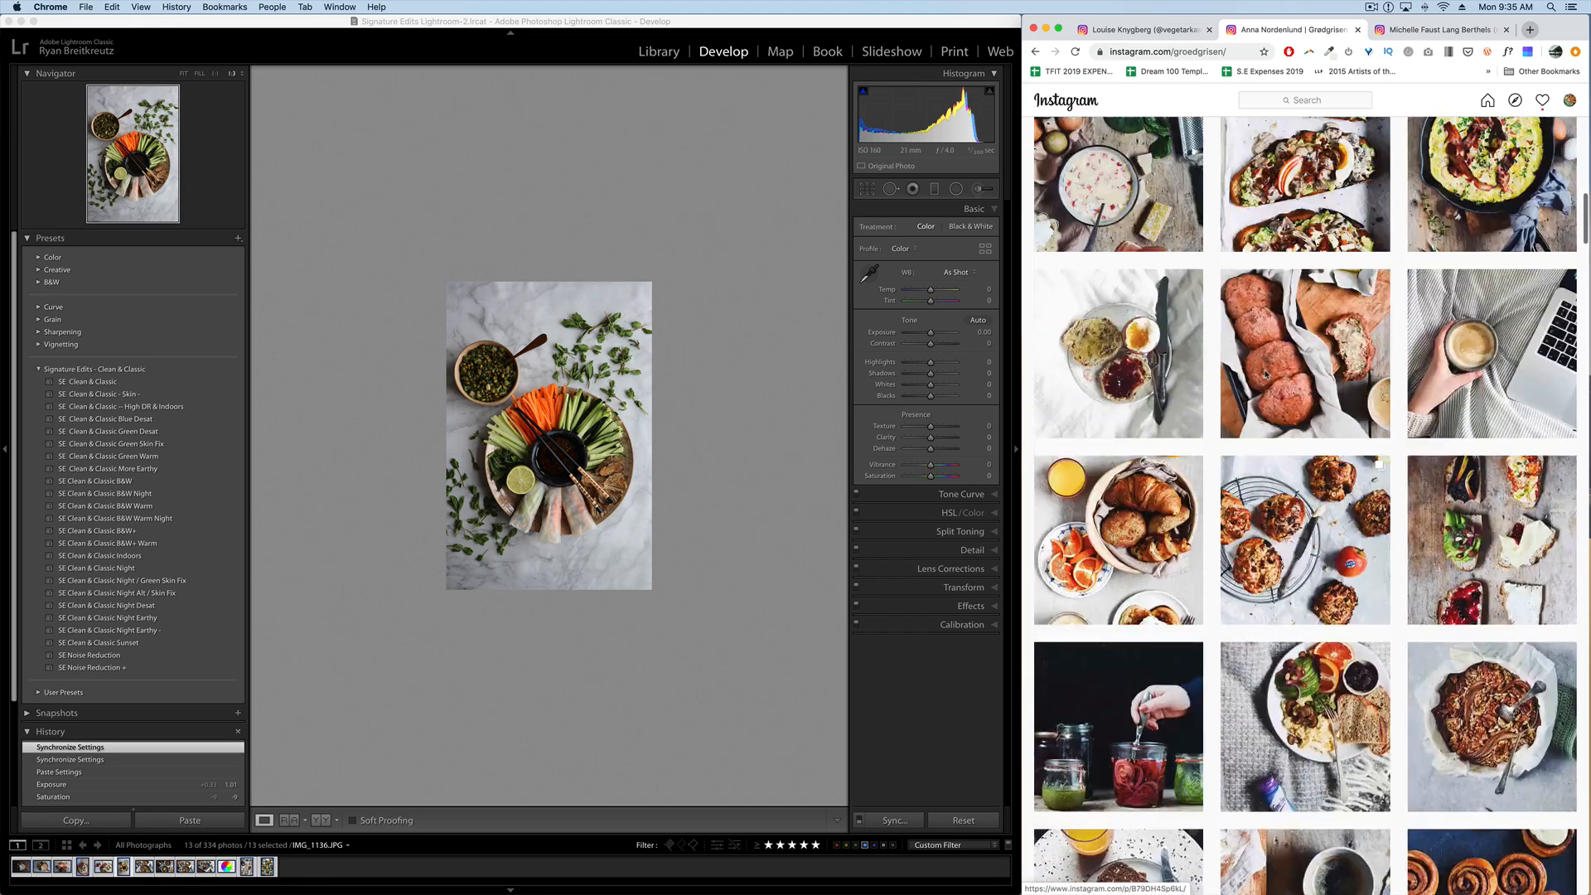
{"action": "scroll", "coordinate": [1266, 376], "scroll_direction": "up", "scroll_amount": 2}
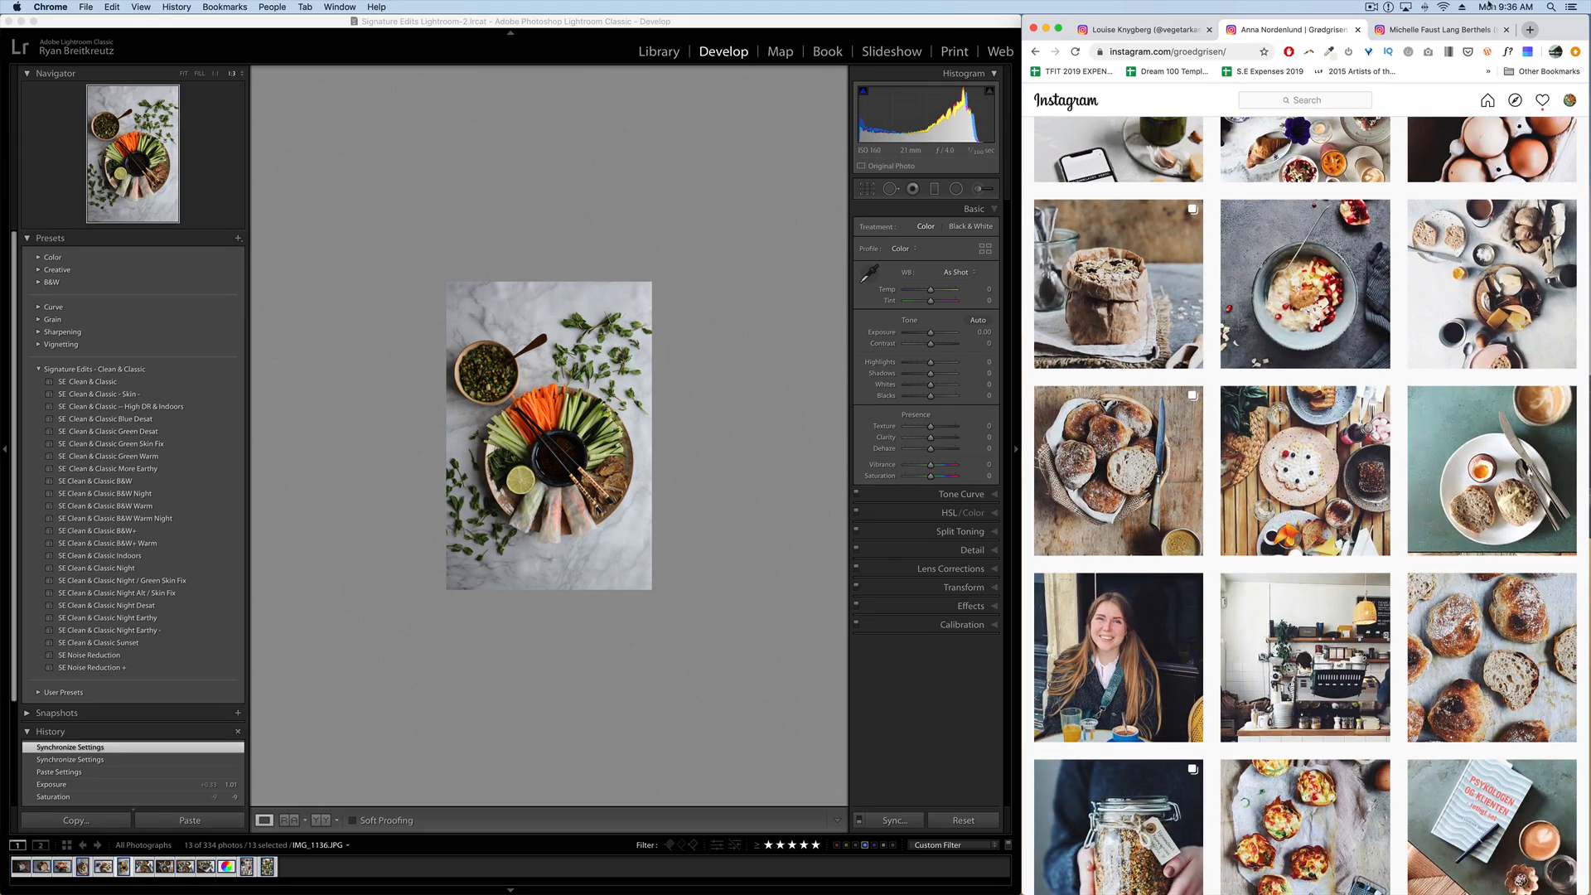
{"action": "left_click", "coordinate": [1427, 31]}
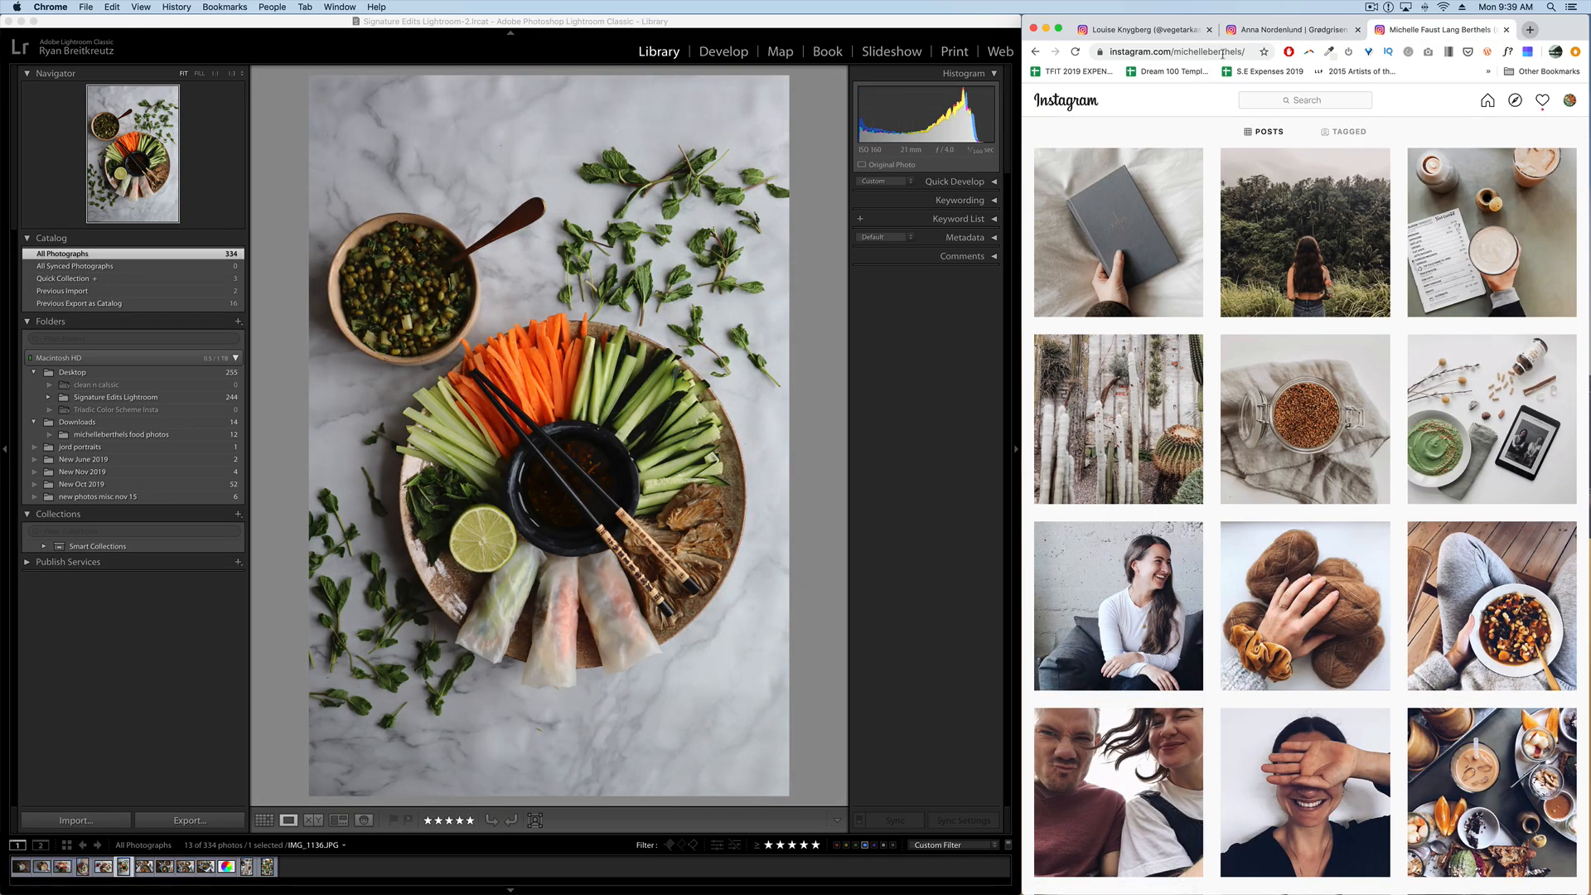
Examine older food photos in the vegetarkassen feed for their colour, contrast and background treatment.
{"action": "left_click", "coordinate": [1147, 32]}
{"action": "scroll", "coordinate": [1363, 420], "scroll_direction": "down", "scroll_amount": 10}
{"action": "scroll", "coordinate": [1363, 420], "scroll_direction": "down", "scroll_amount": 4}
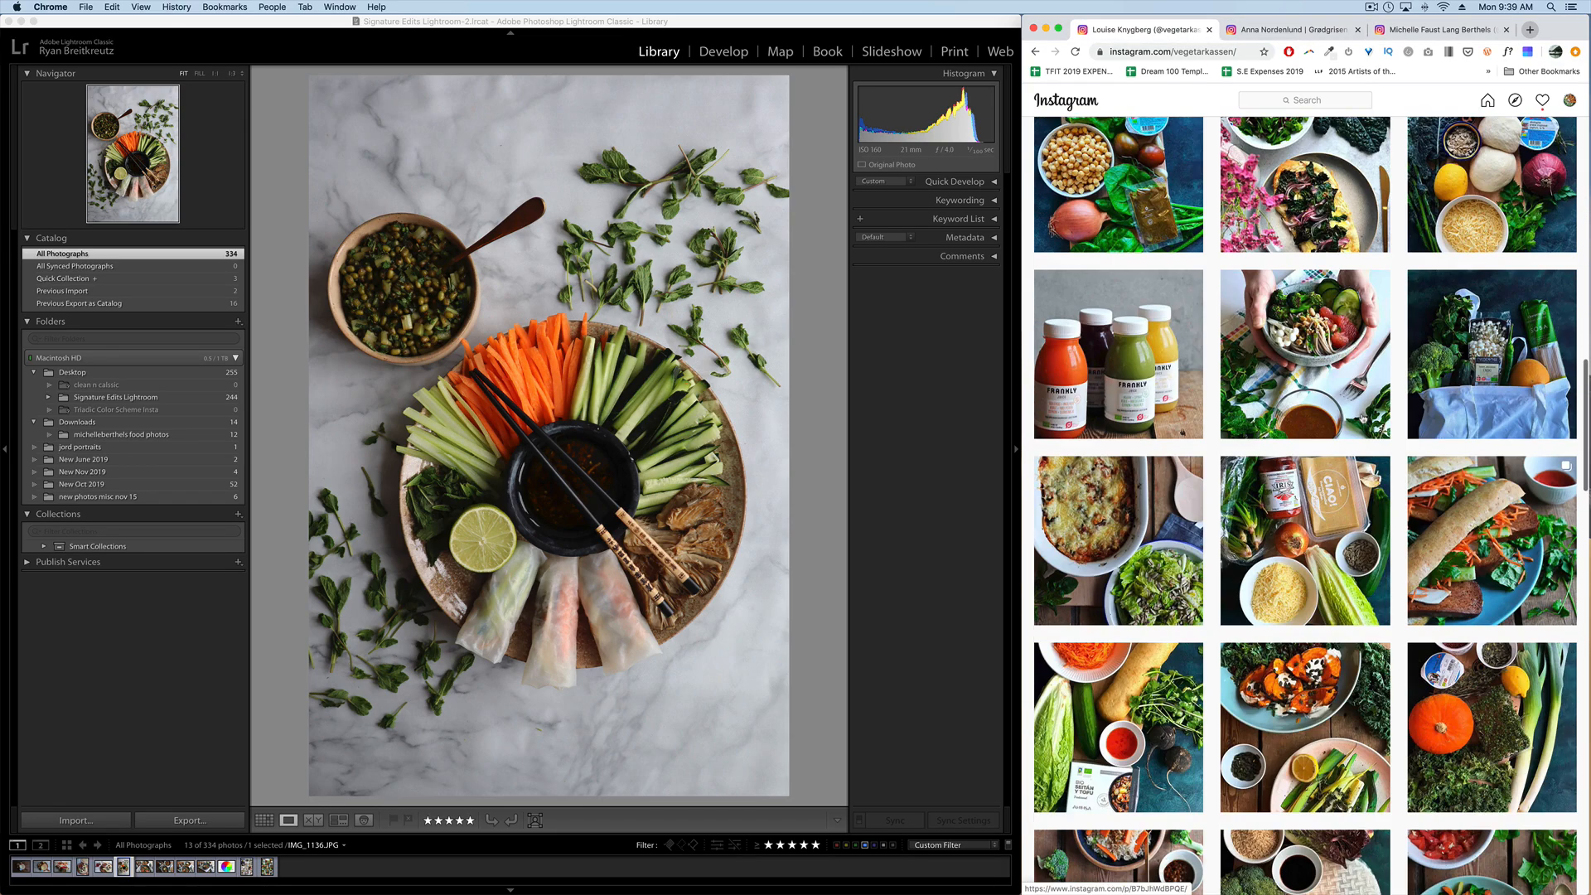
{"action": "scroll", "coordinate": [1363, 420], "scroll_direction": "down", "scroll_amount": 8}
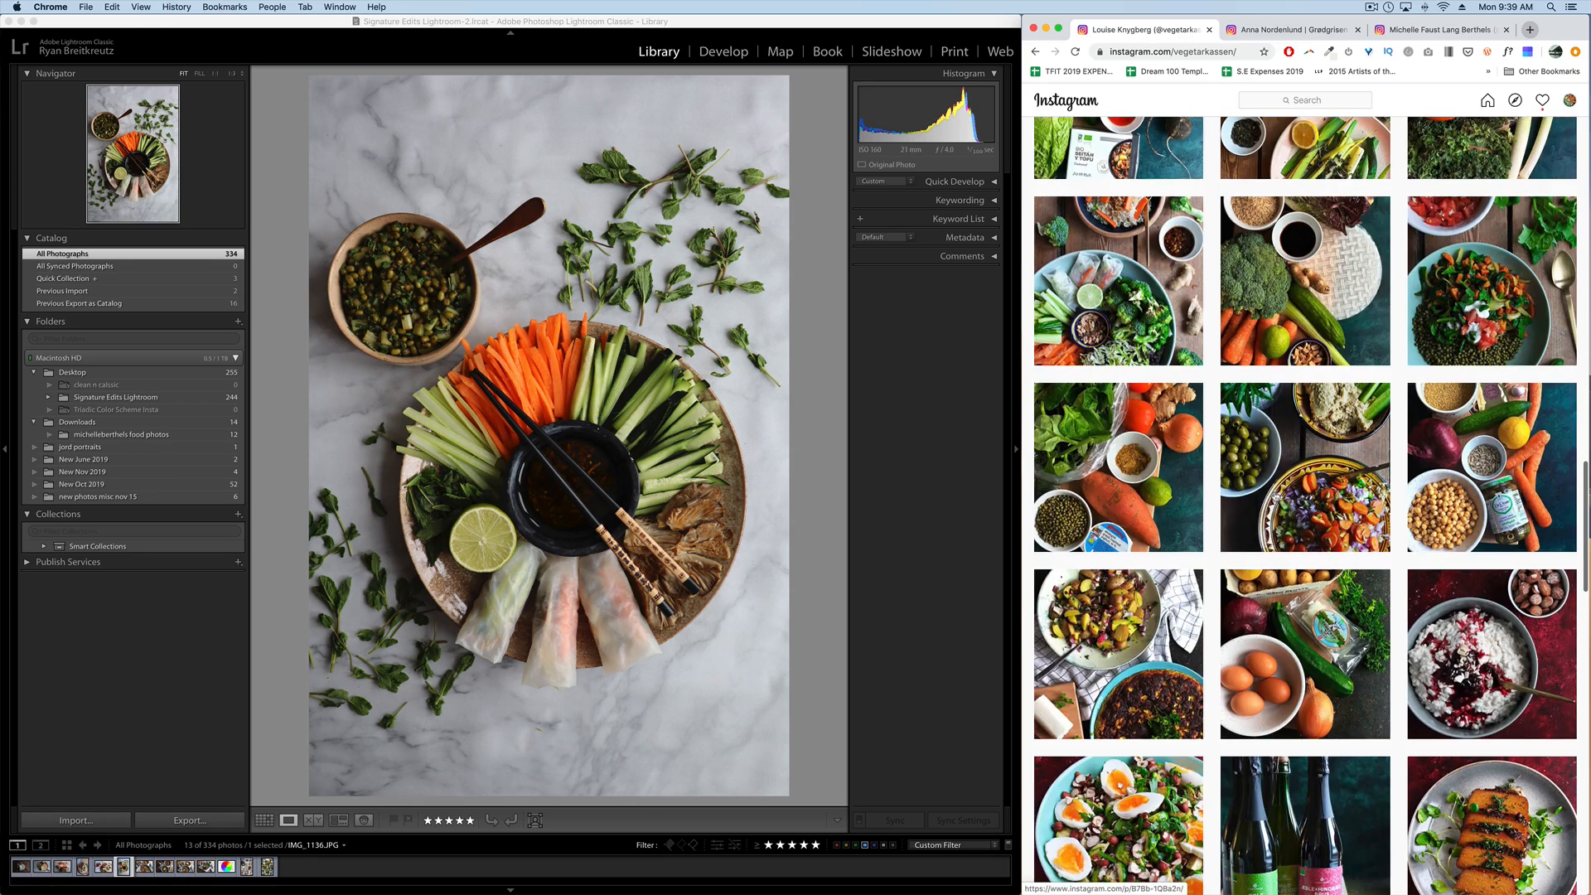
{"action": "scroll", "coordinate": [1374, 509], "scroll_direction": "down", "scroll_amount": 4}
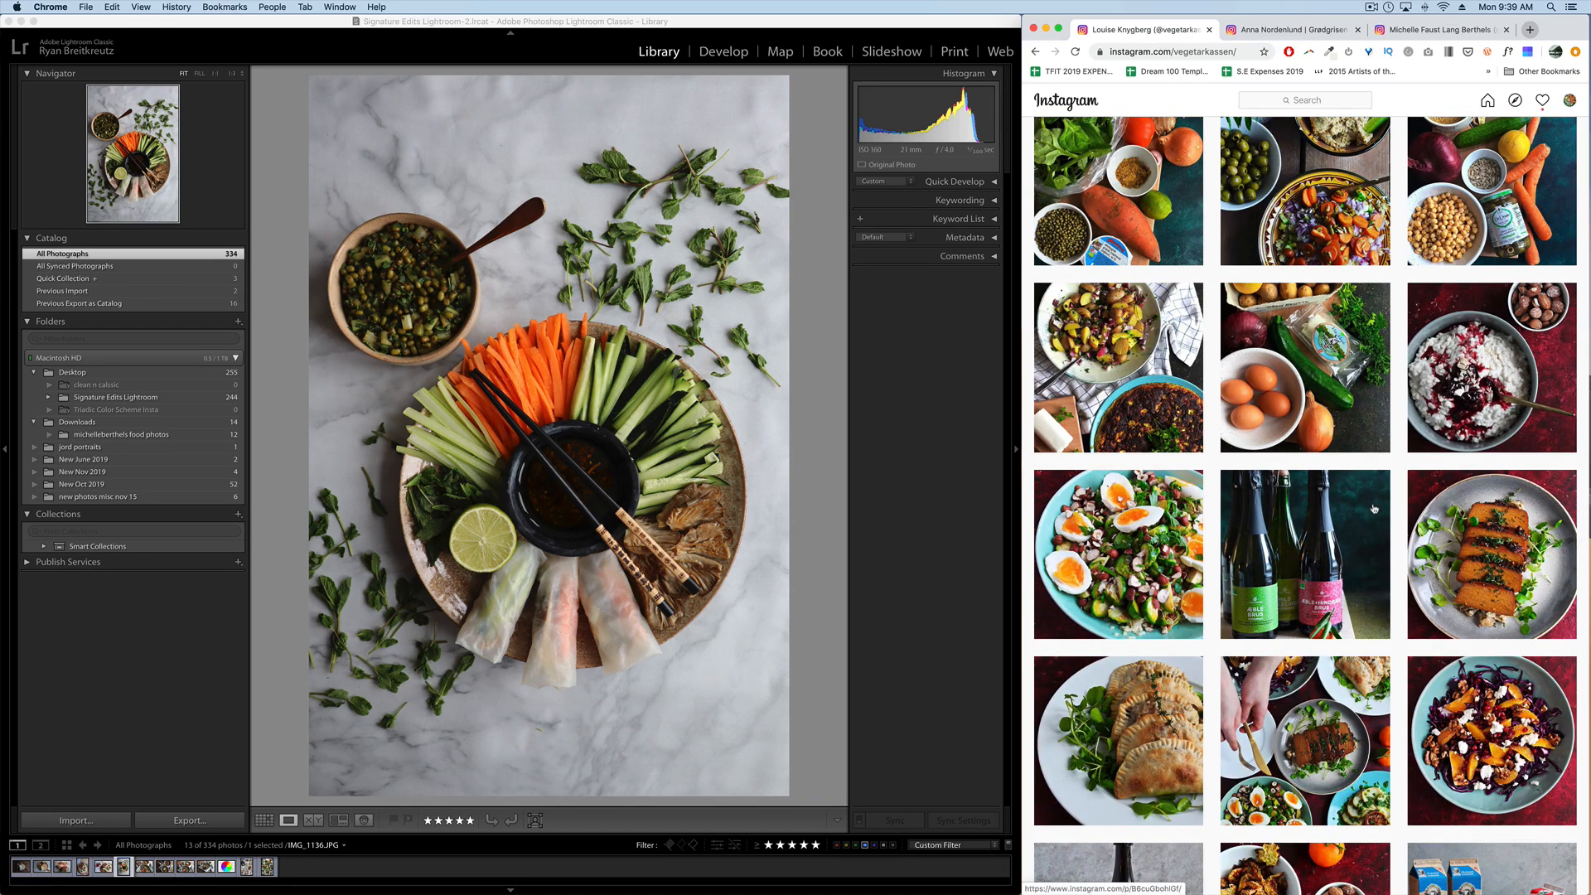
{"action": "scroll", "coordinate": [1366, 522], "scroll_direction": "down", "scroll_amount": 4}
{"action": "scroll", "coordinate": [1280, 491], "scroll_direction": "down", "scroll_amount": 3}
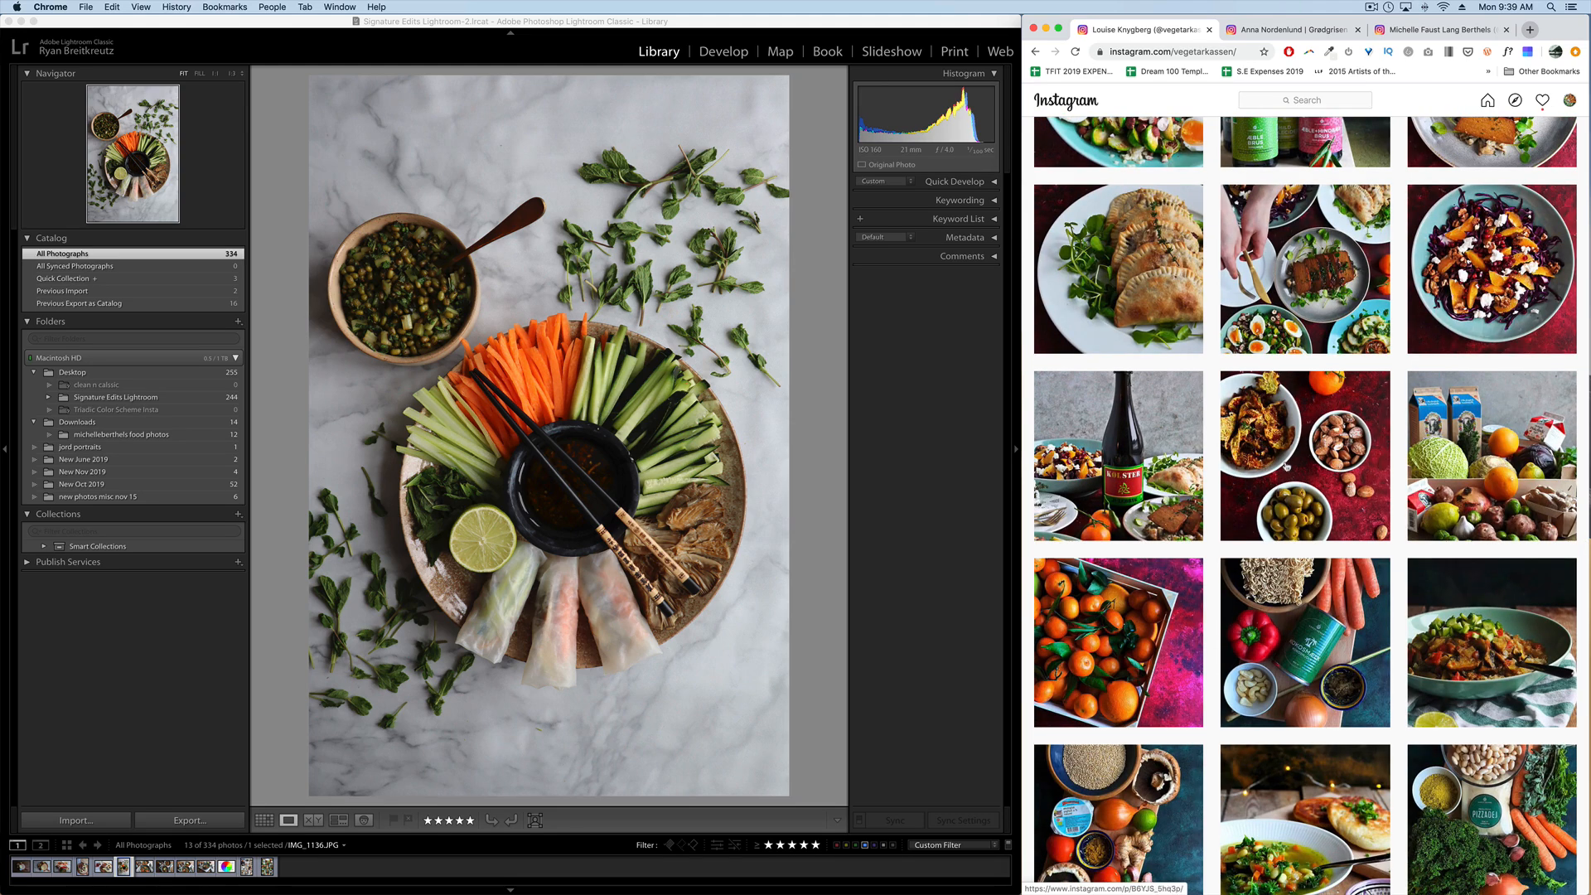
{"action": "scroll", "coordinate": [1285, 465], "scroll_direction": "down", "scroll_amount": 2}
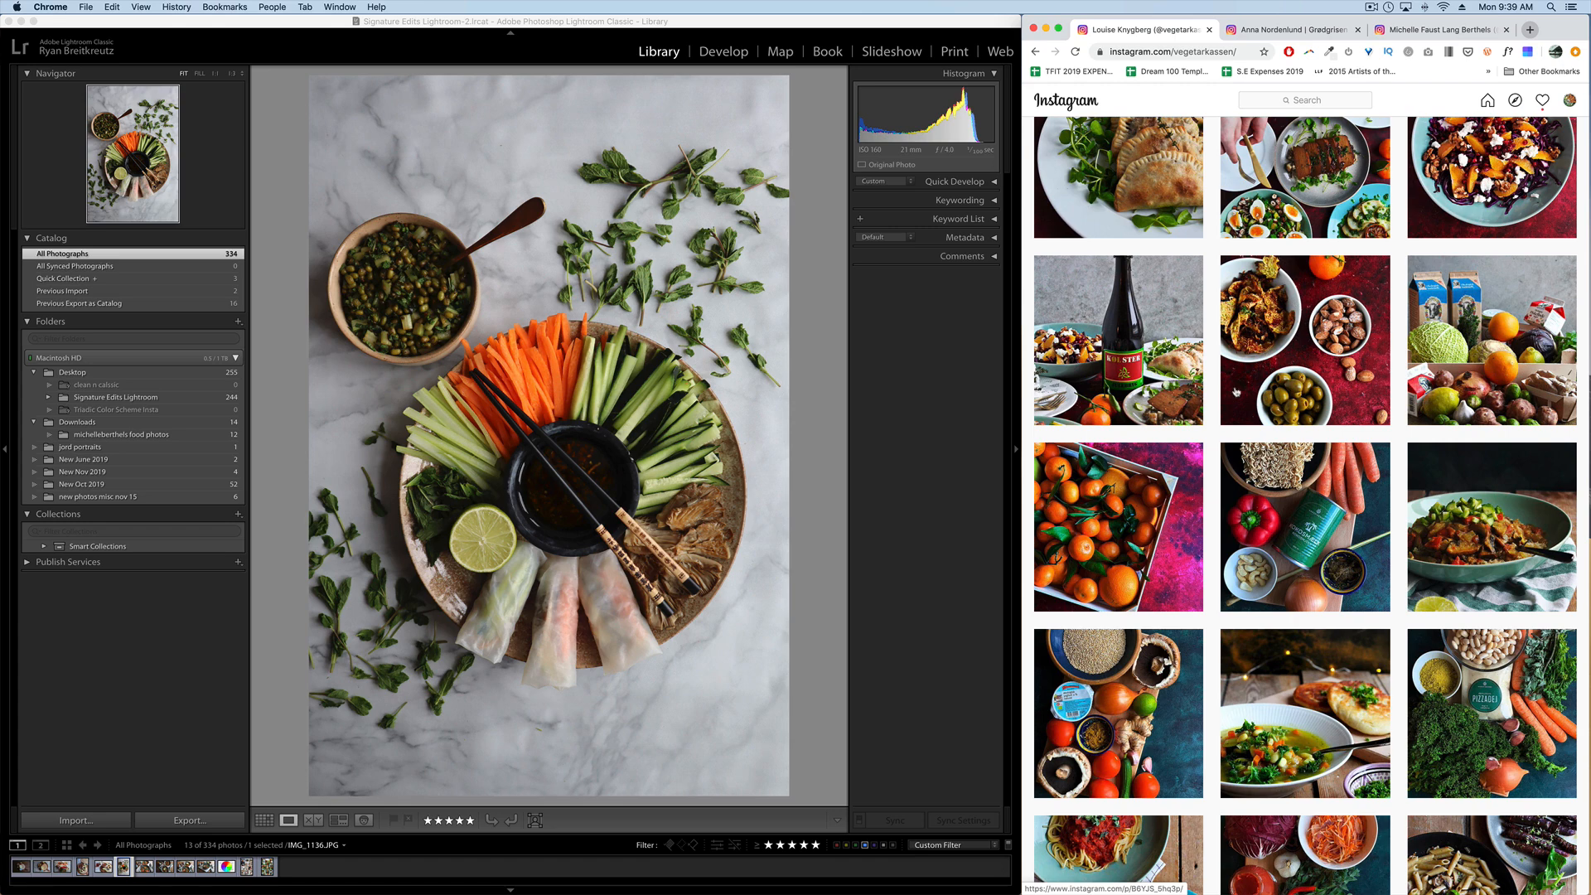
{"action": "scroll", "coordinate": [1259, 423], "scroll_direction": "down", "scroll_amount": 5}
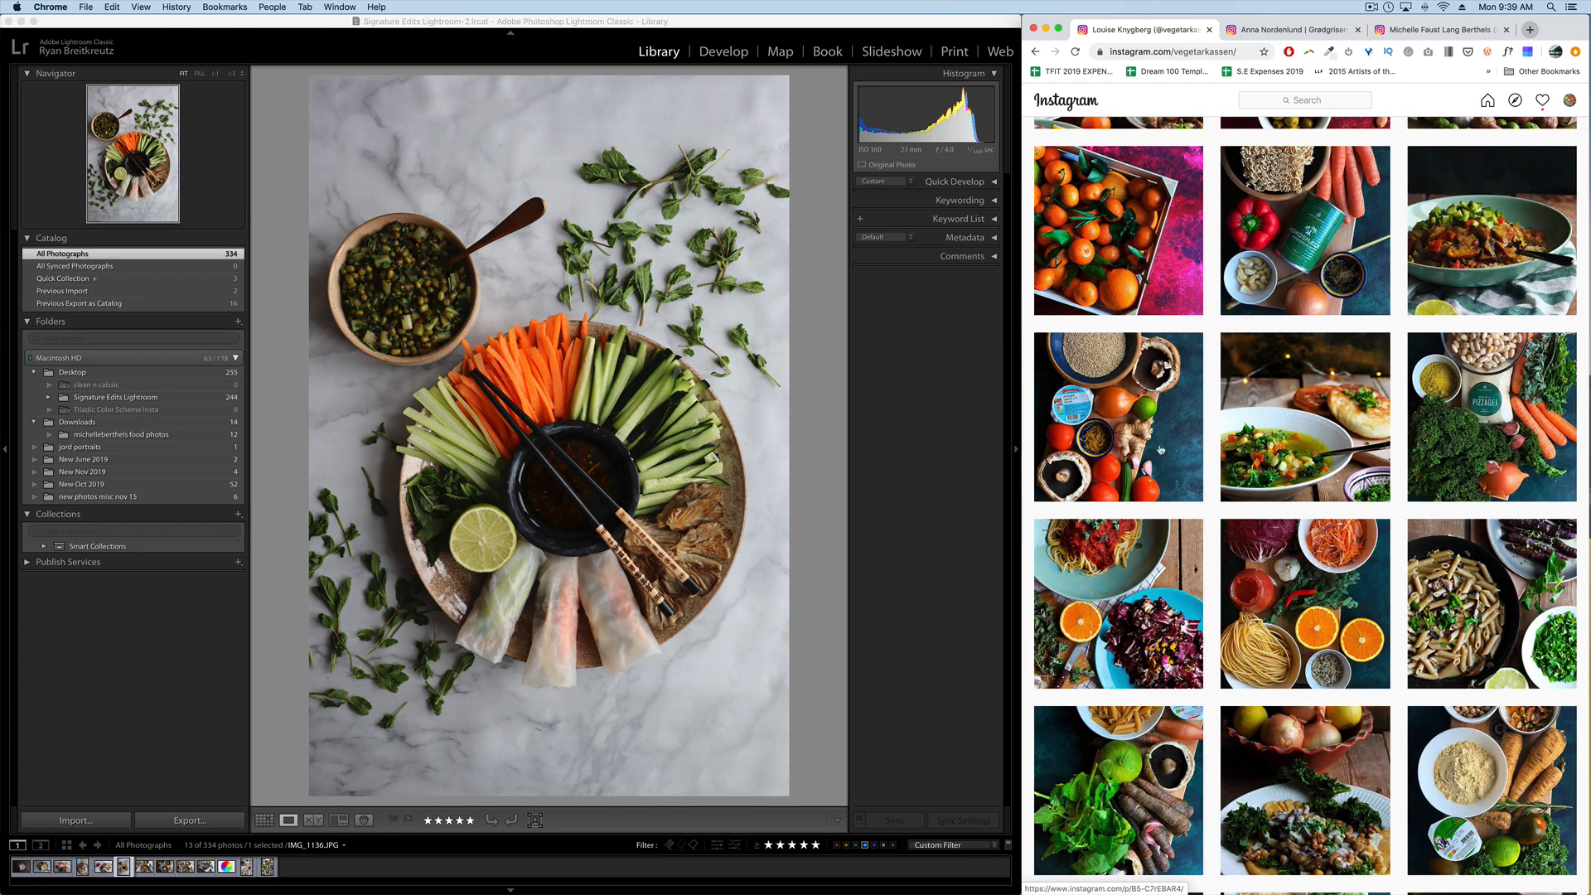
{"action": "scroll", "coordinate": [1217, 445], "scroll_direction": "down", "scroll_amount": 3}
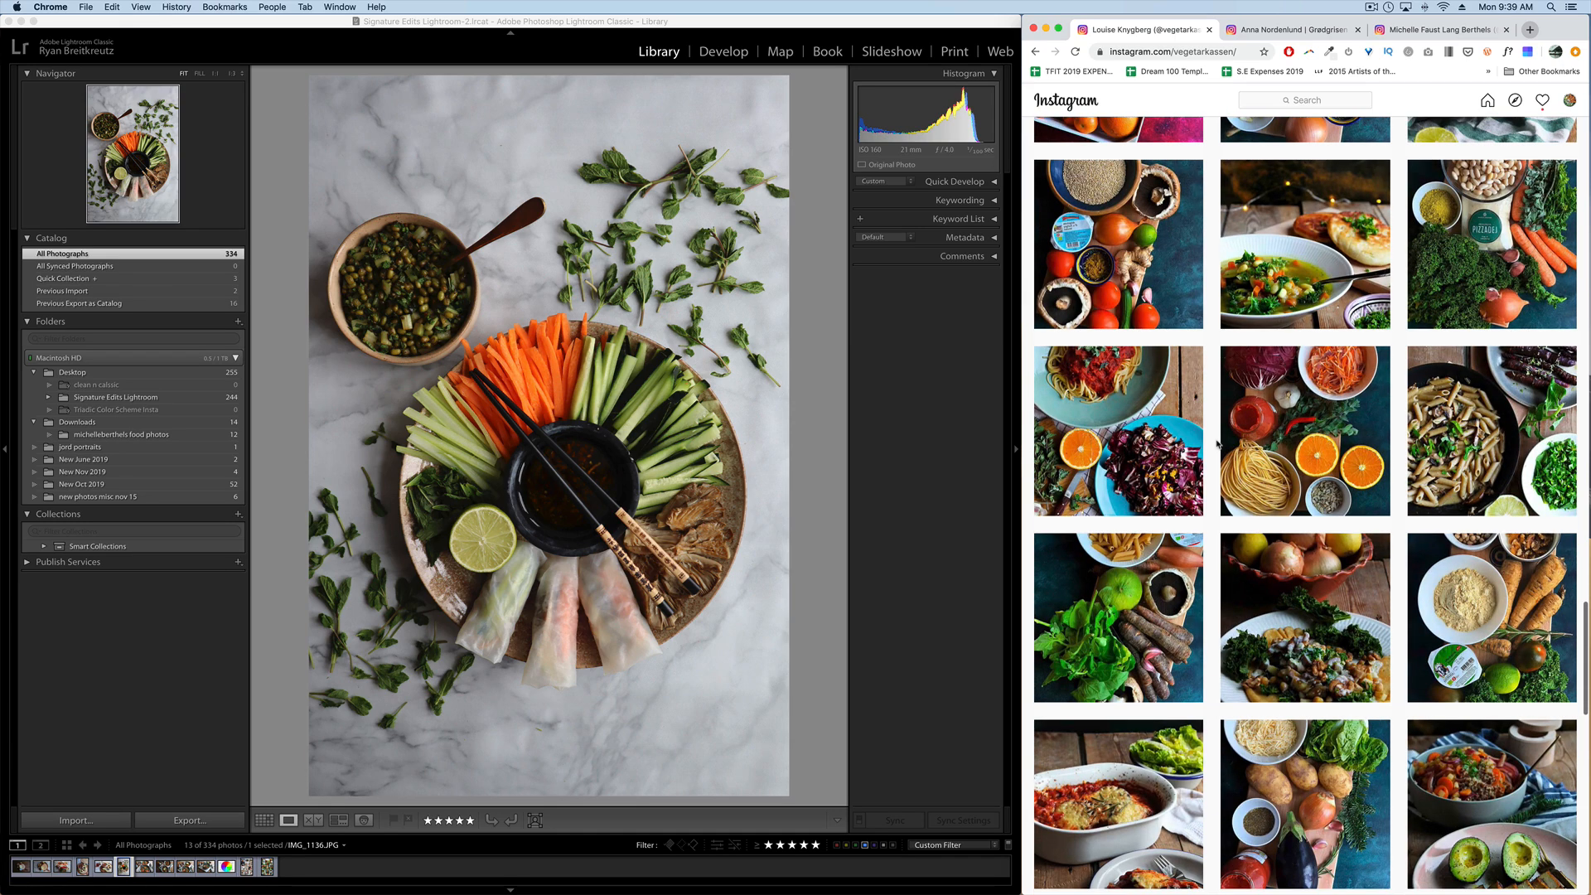
{"action": "scroll", "coordinate": [1250, 422], "scroll_direction": "up", "scroll_amount": 2}
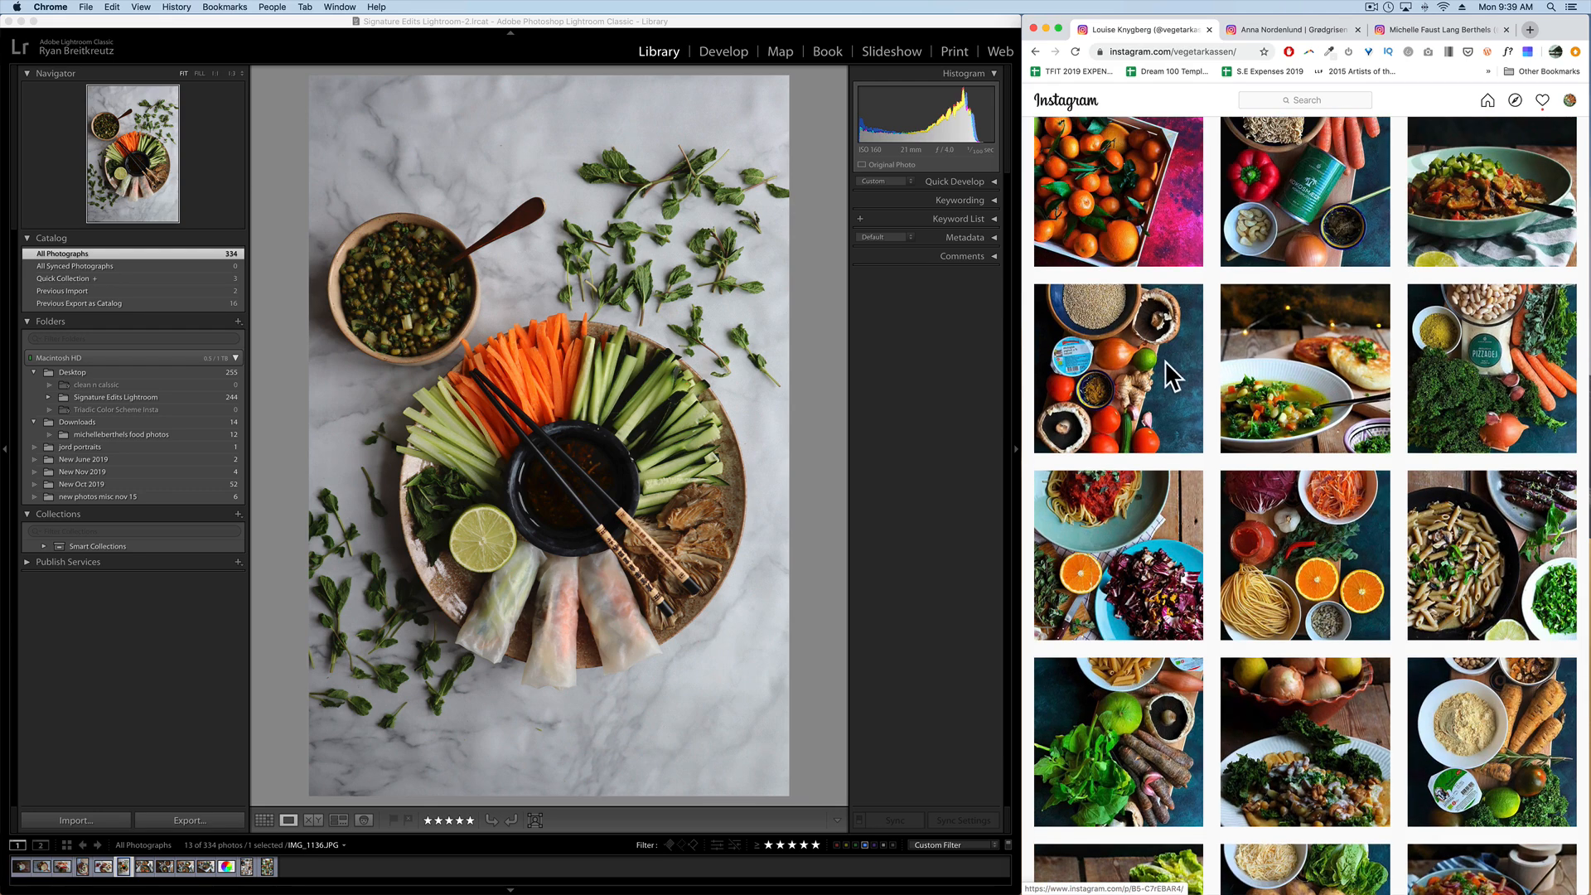
Inspect the vegetarkassen post with mushrooms, tomatoes, lime and ginger in close-up, and close the post.
{"action": "left_click", "coordinate": [1167, 366]}
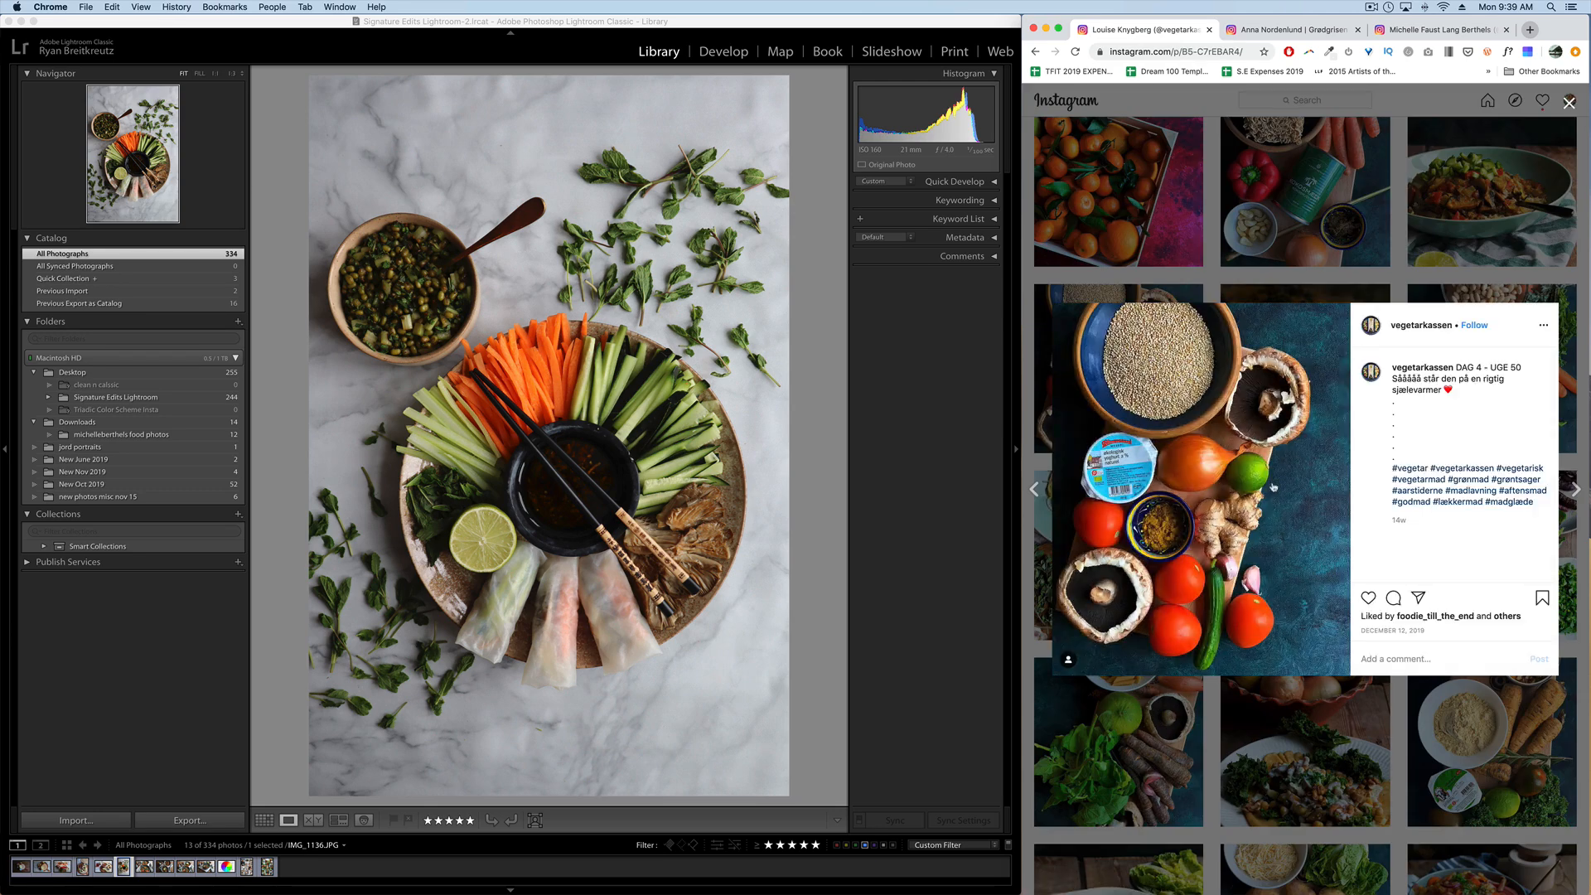
{"action": "scroll", "coordinate": [1274, 487], "scroll_direction": "up", "scroll_amount": 5}
{"action": "scroll", "coordinate": [1273, 488], "scroll_direction": "up", "scroll_amount": 1}
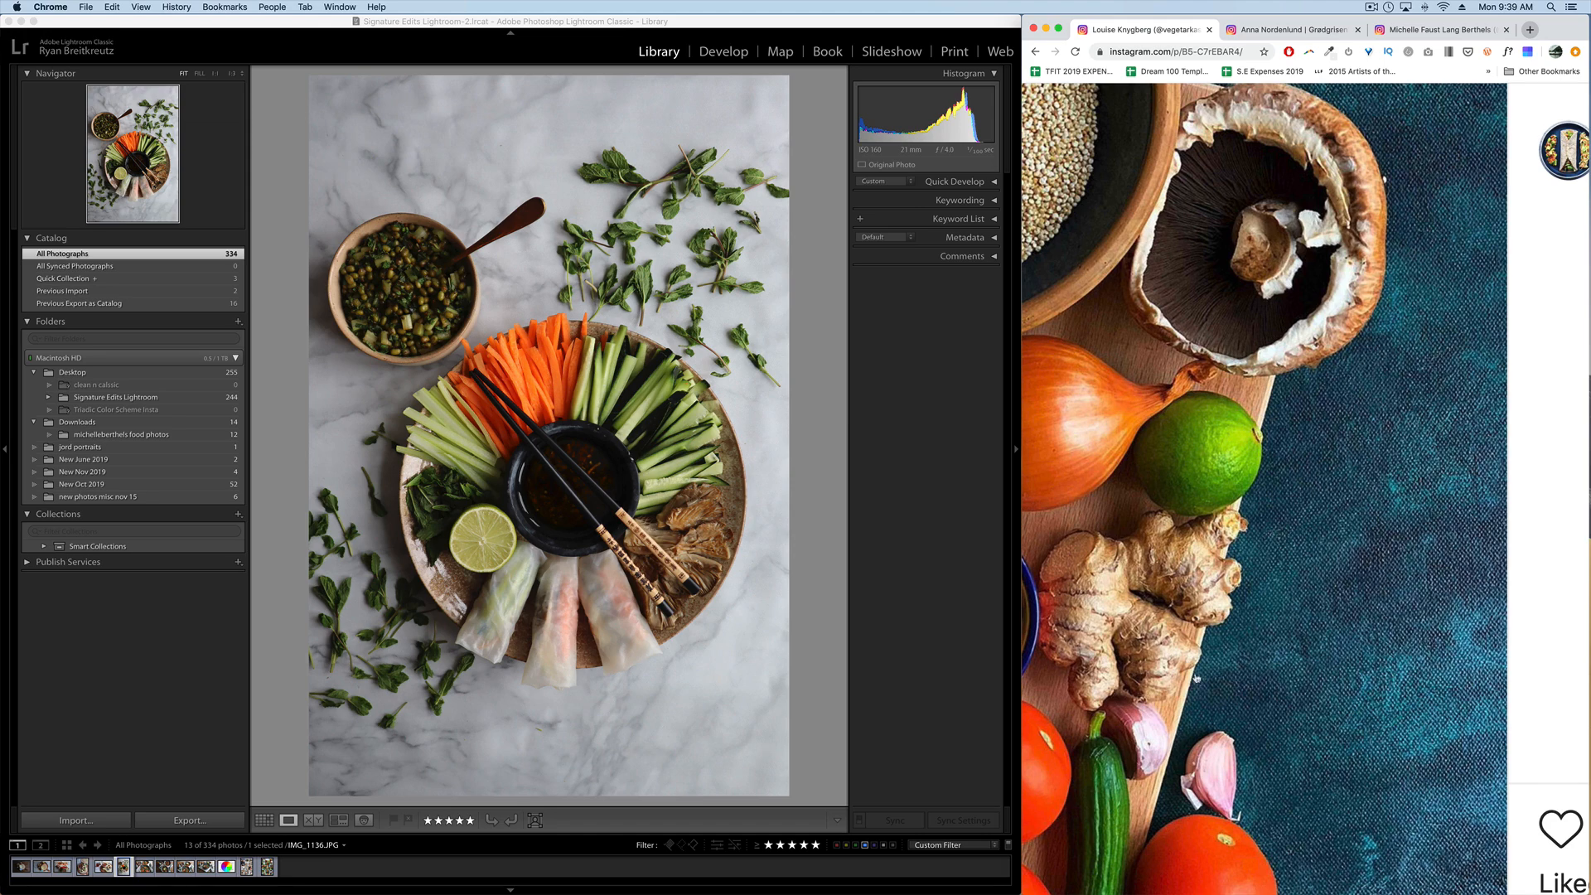
{"action": "scroll", "coordinate": [1231, 598], "scroll_direction": "down", "scroll_amount": 5}
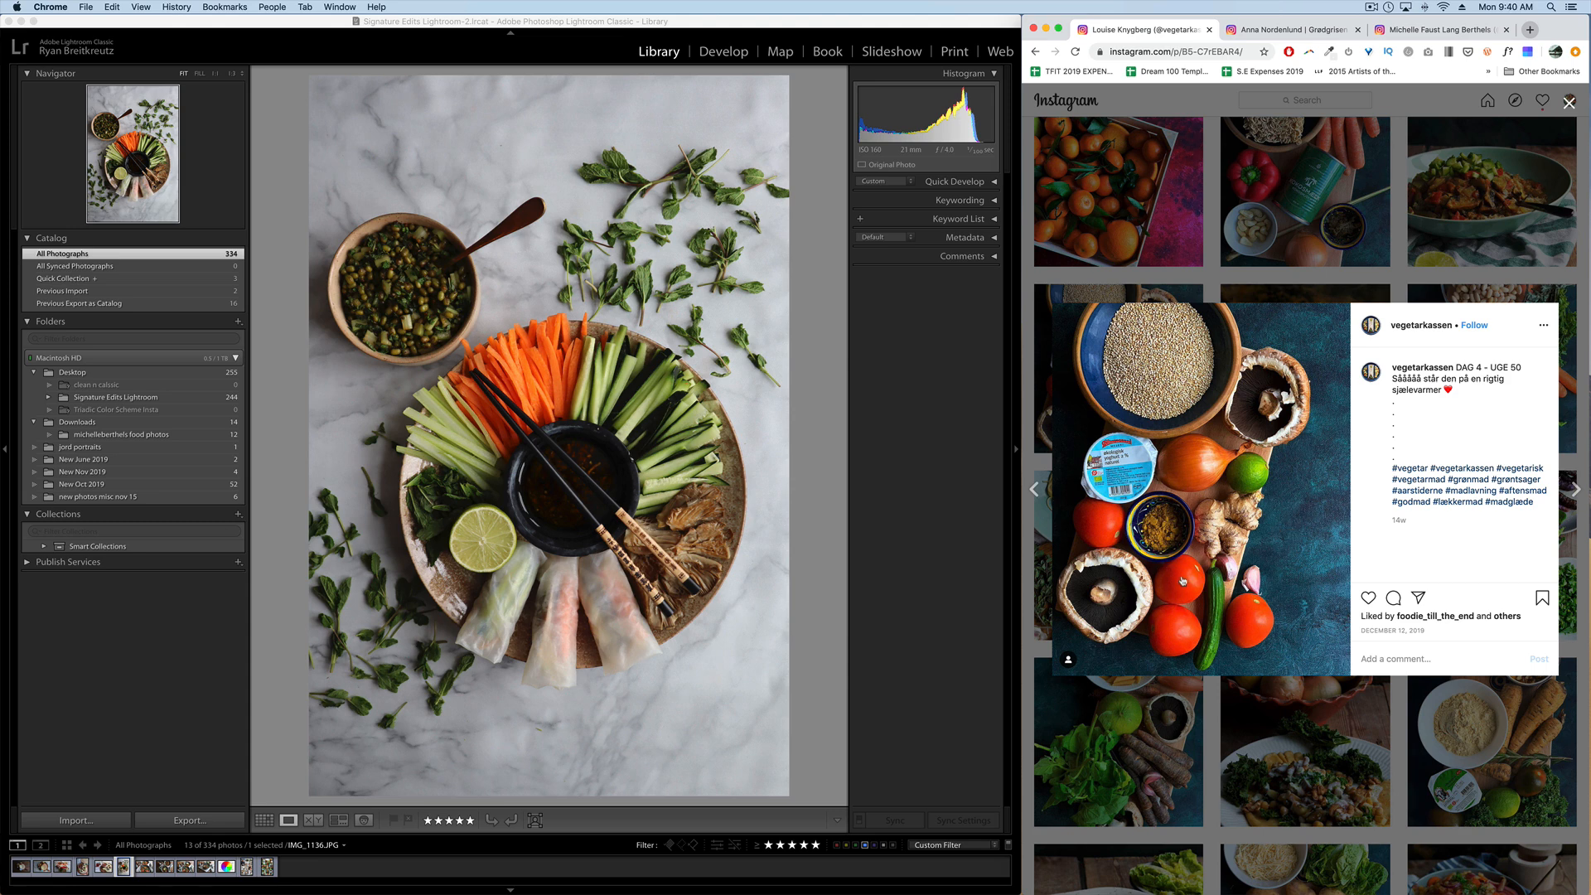
{"action": "left_click", "coordinate": [1470, 252]}
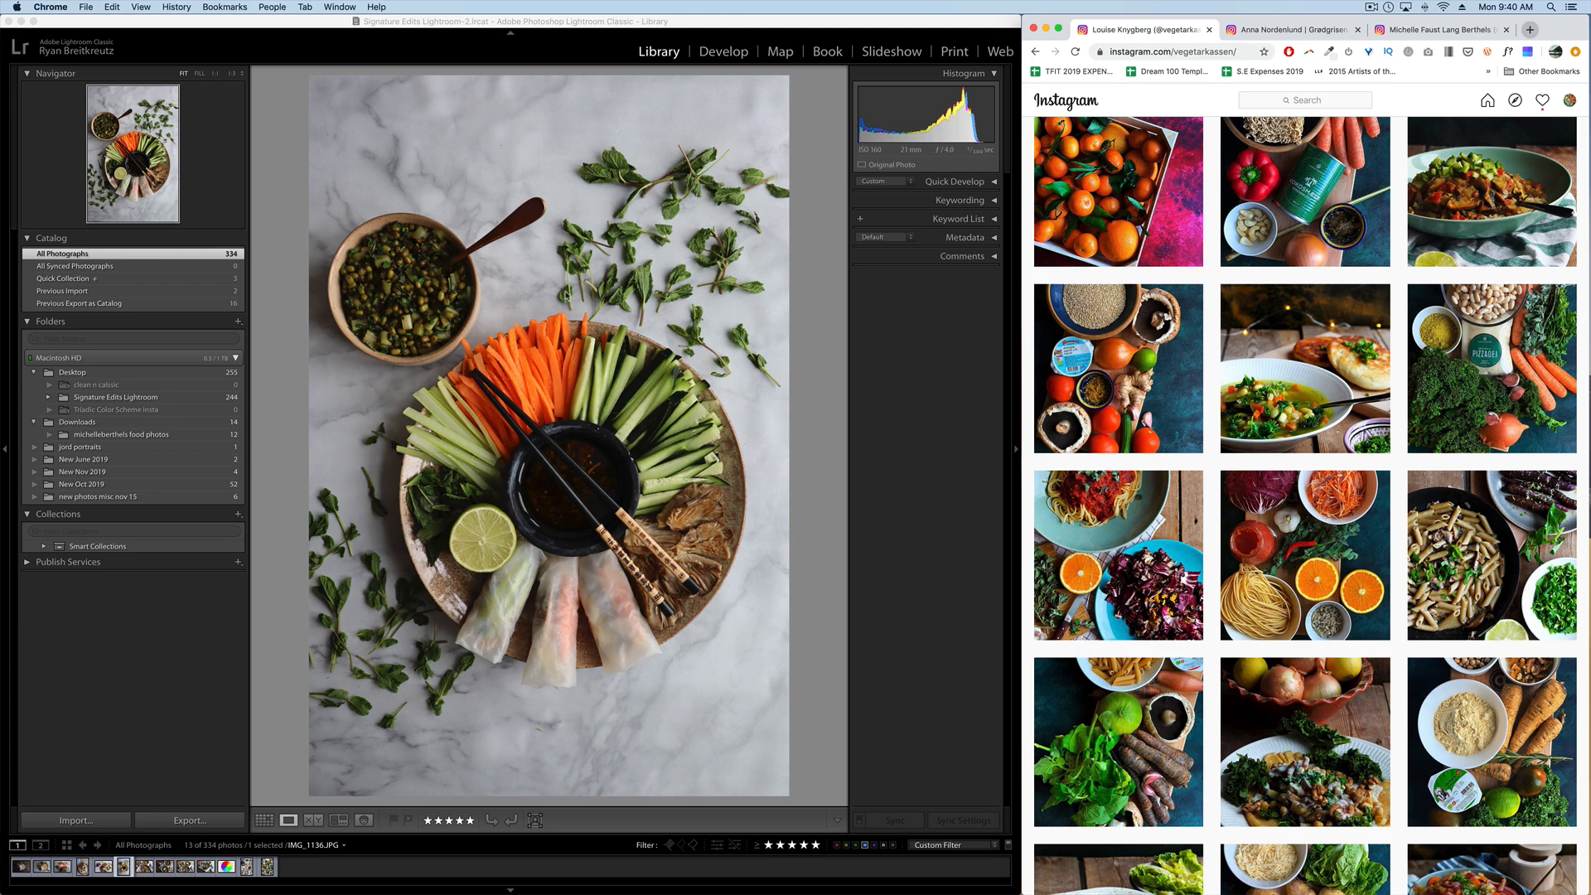
In Lightroom, display the vegetable bowl photo IMG_1157.JPG and compare it with further vegetarkassen feed images.
{"action": "left_click", "coordinate": [147, 868]}
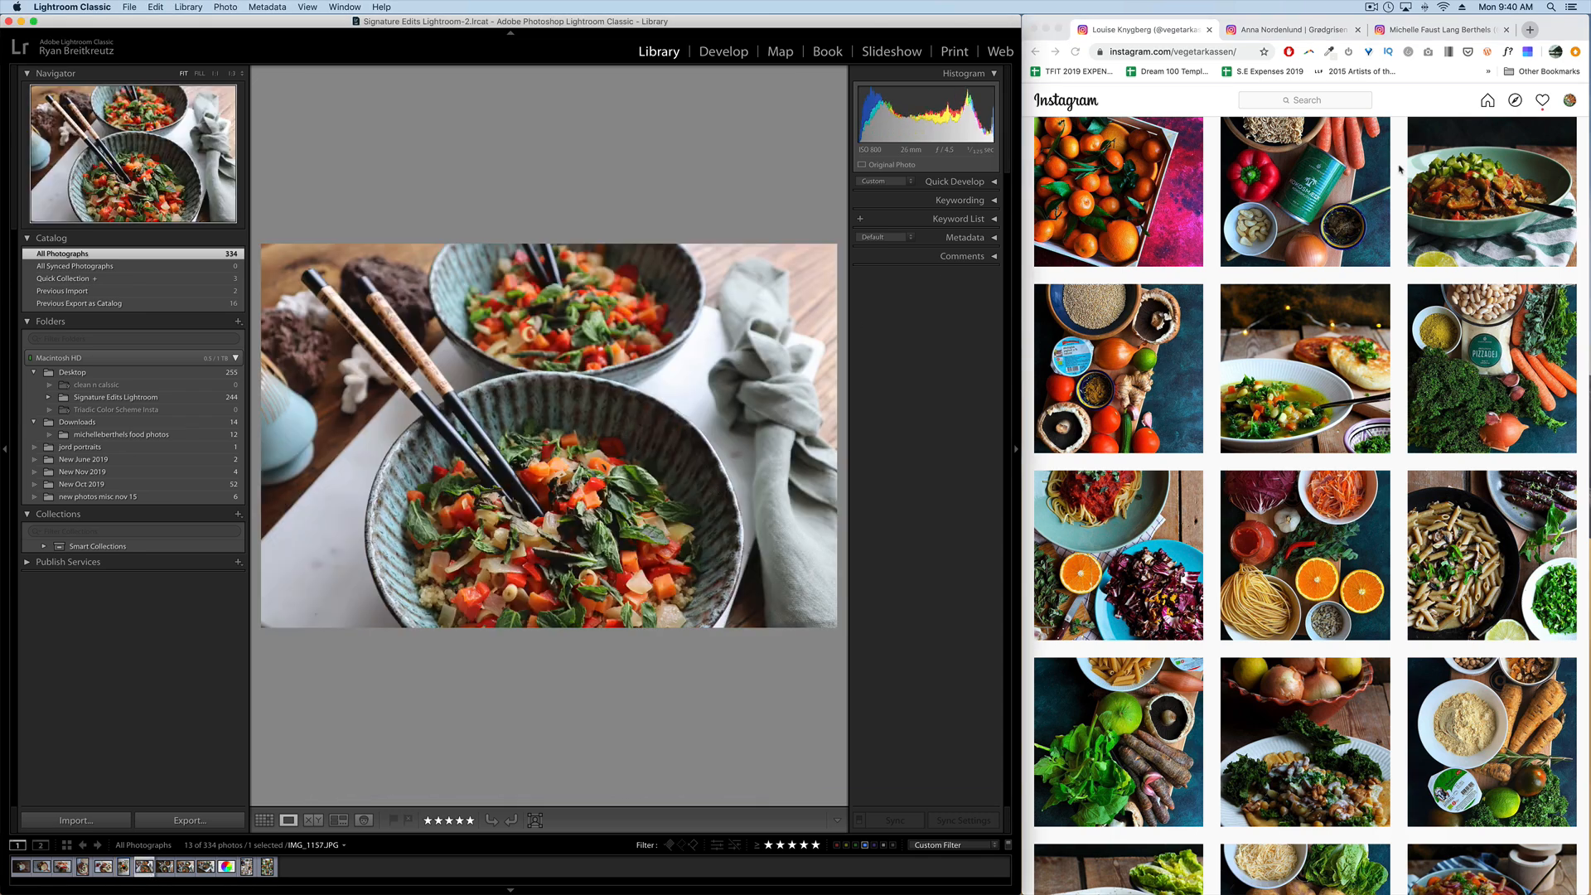
{"action": "scroll", "coordinate": [1144, 493], "scroll_direction": "down", "scroll_amount": 10}
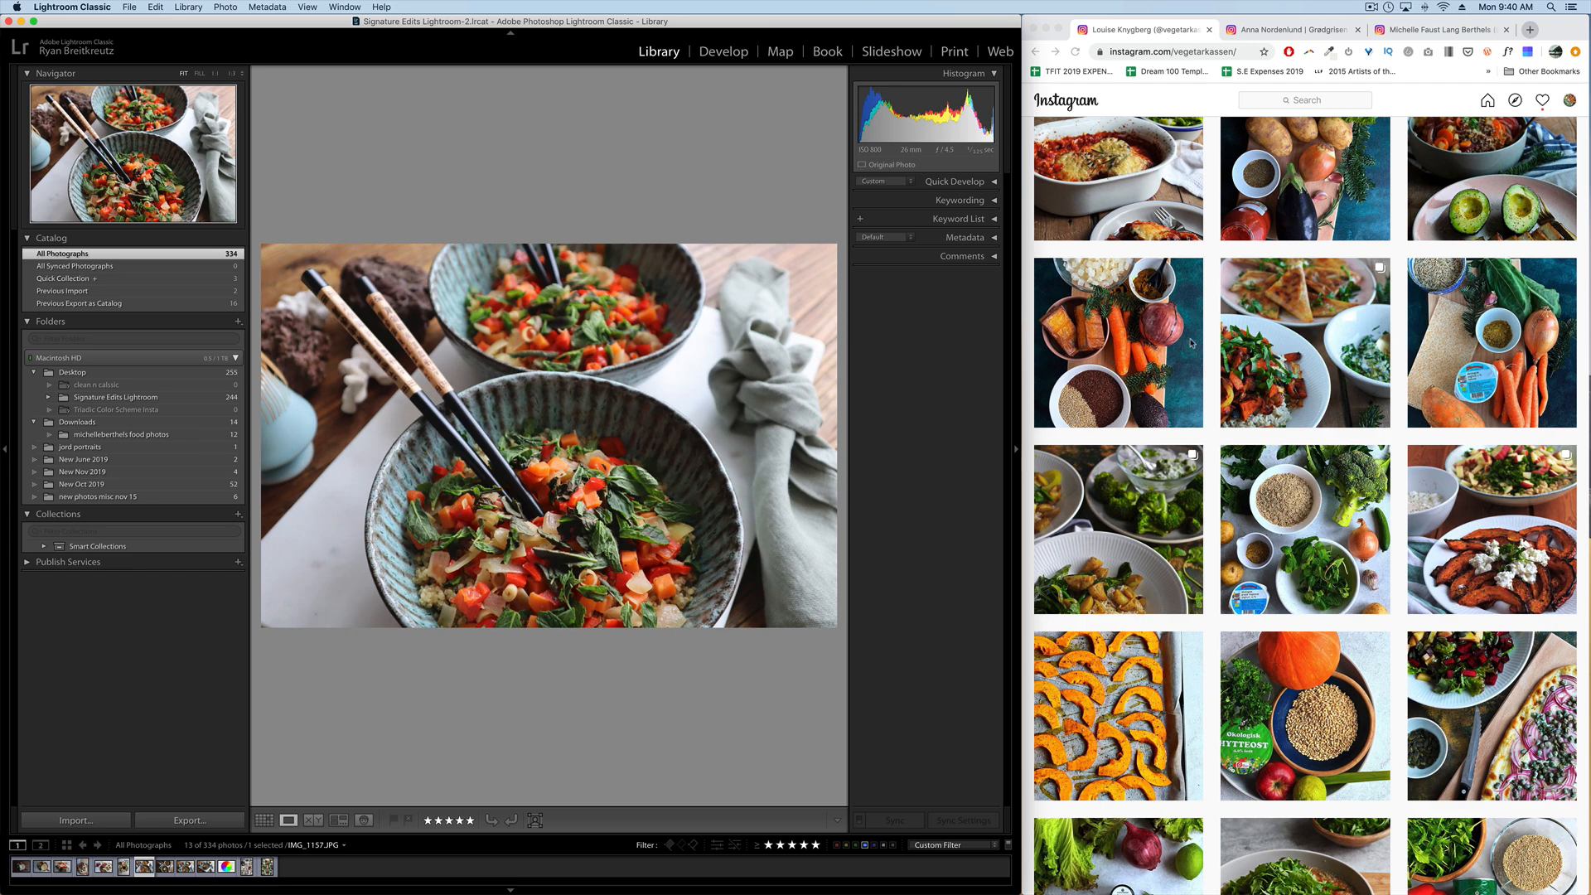
{"action": "scroll", "coordinate": [1300, 570], "scroll_direction": "down", "scroll_amount": 5}
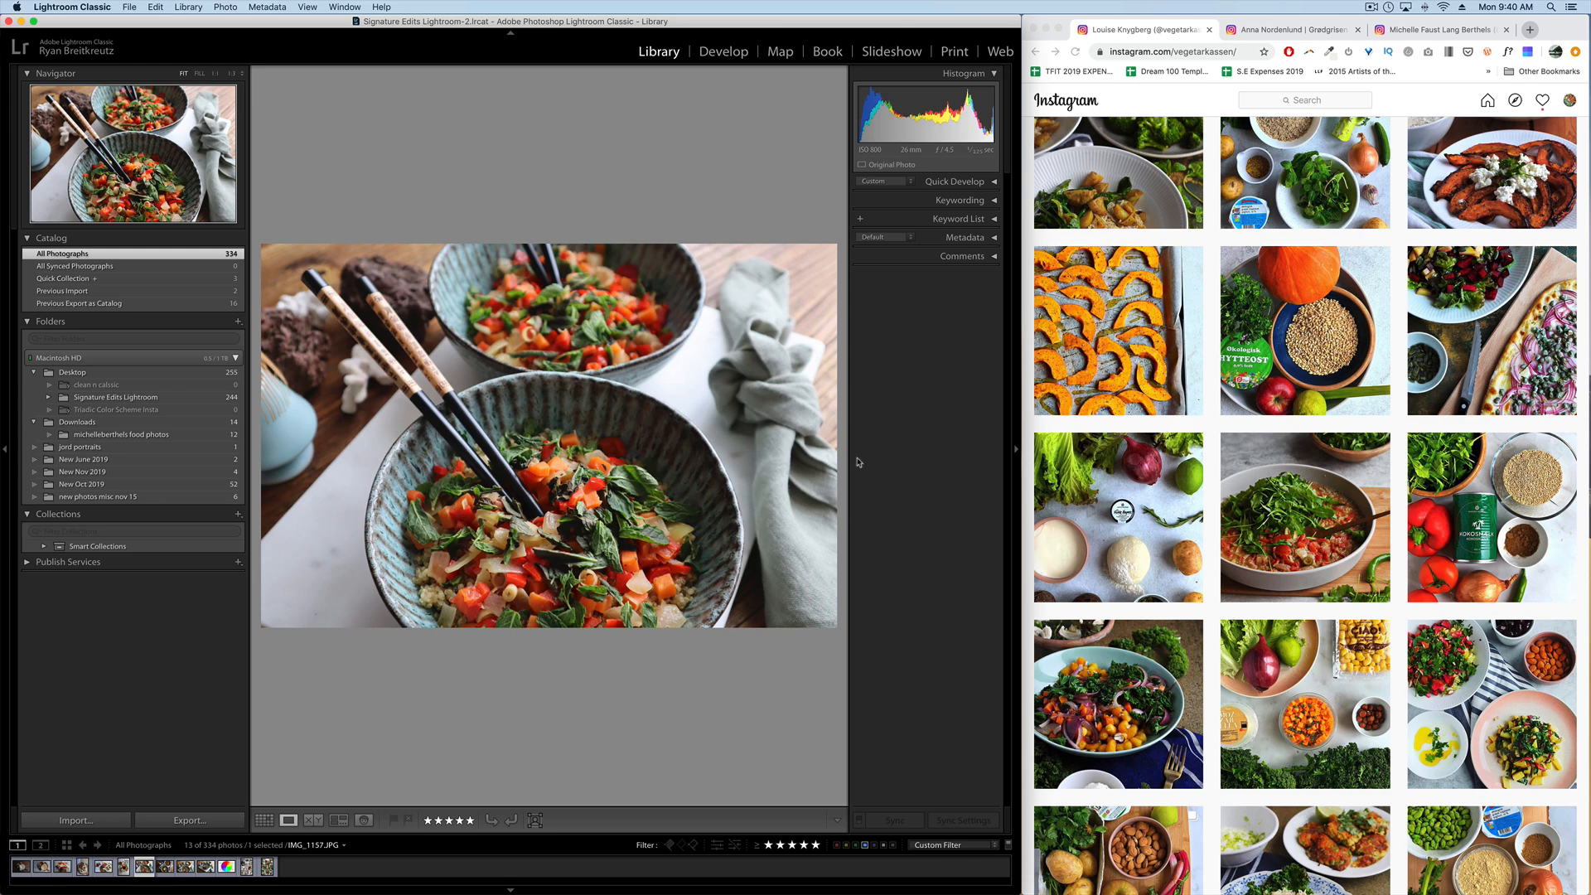
Develop the bowl photo with Exposure at +0.20, Contrast at +12 and Highlights at -36.
{"action": "left_click", "coordinate": [723, 52]}
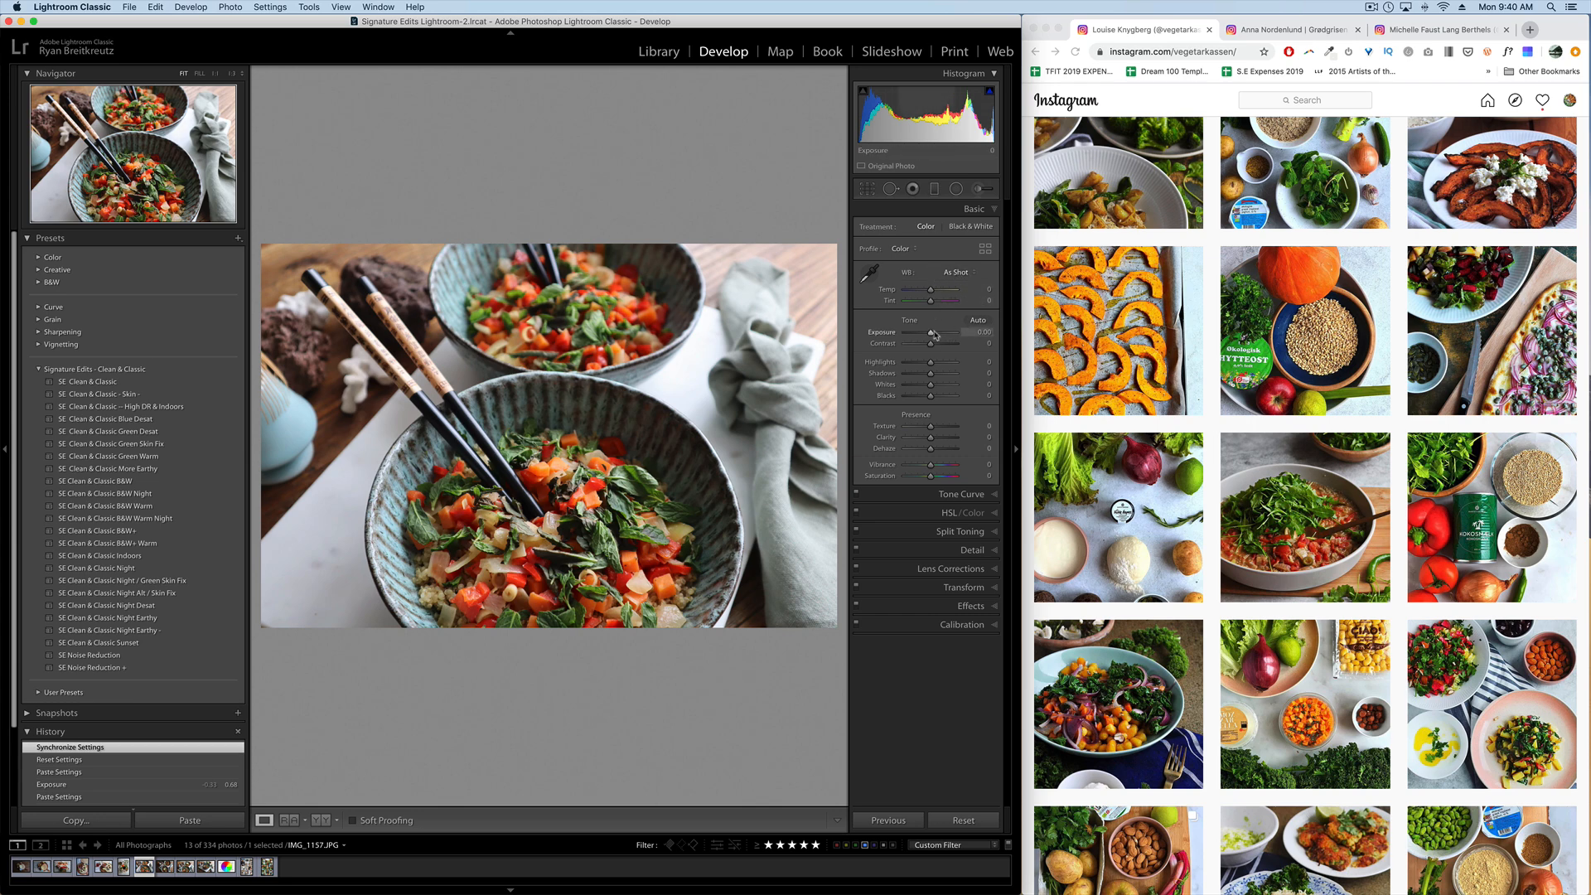
{"action": "left_click_drag", "start_coordinate": [930, 332], "coordinate": [933, 335]}
{"action": "scroll", "coordinate": [1036, 336], "scroll_direction": "down", "scroll_amount": 5}
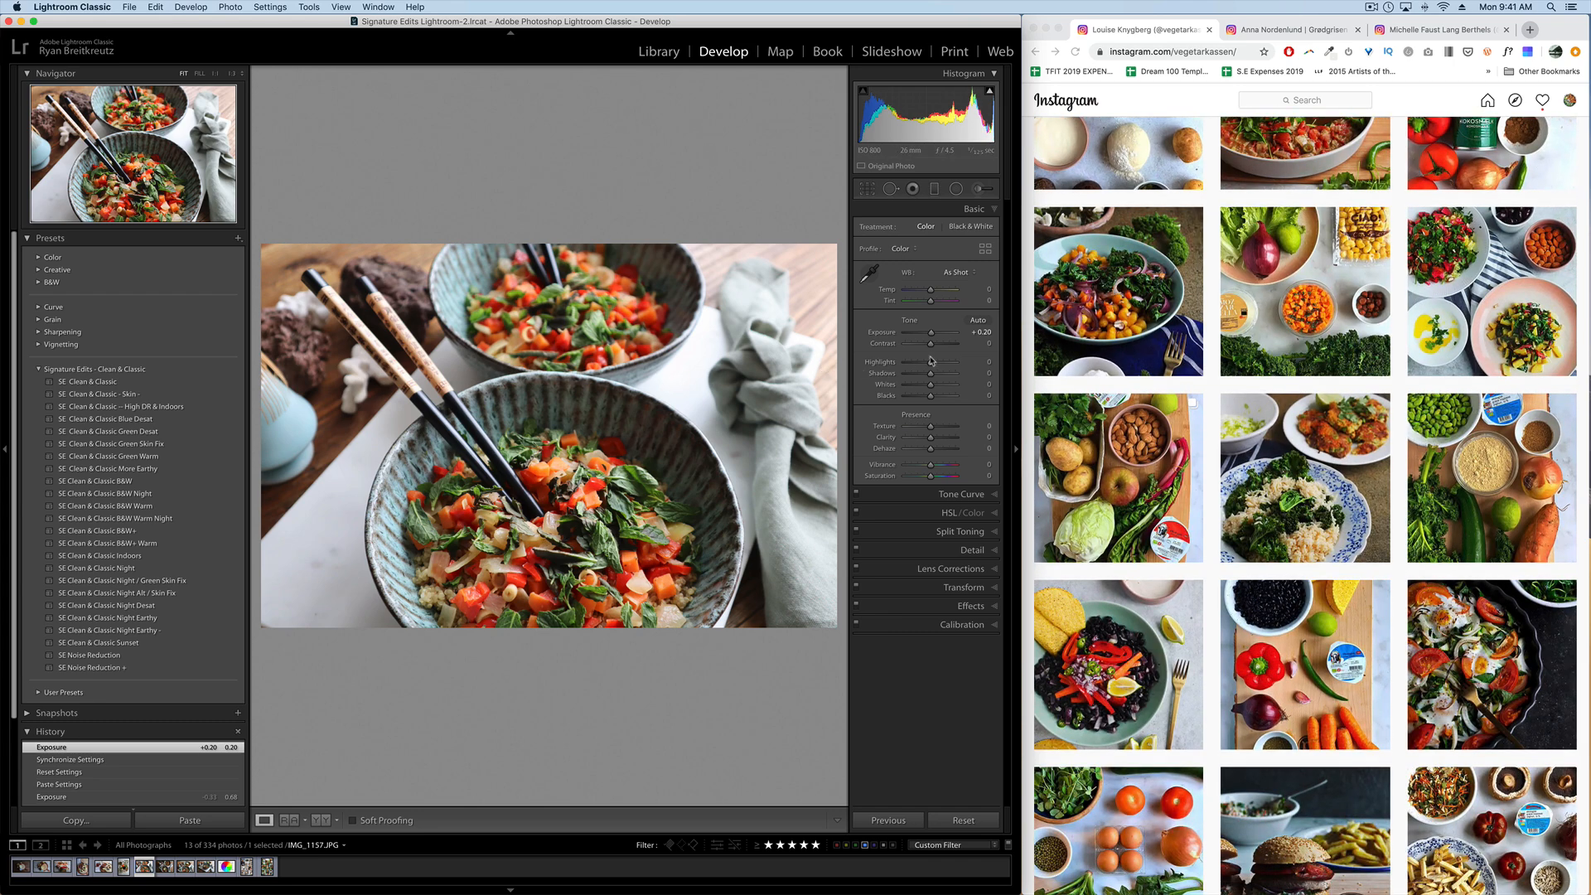
{"action": "left_click_drag", "start_coordinate": [928, 343], "coordinate": [923, 367]}
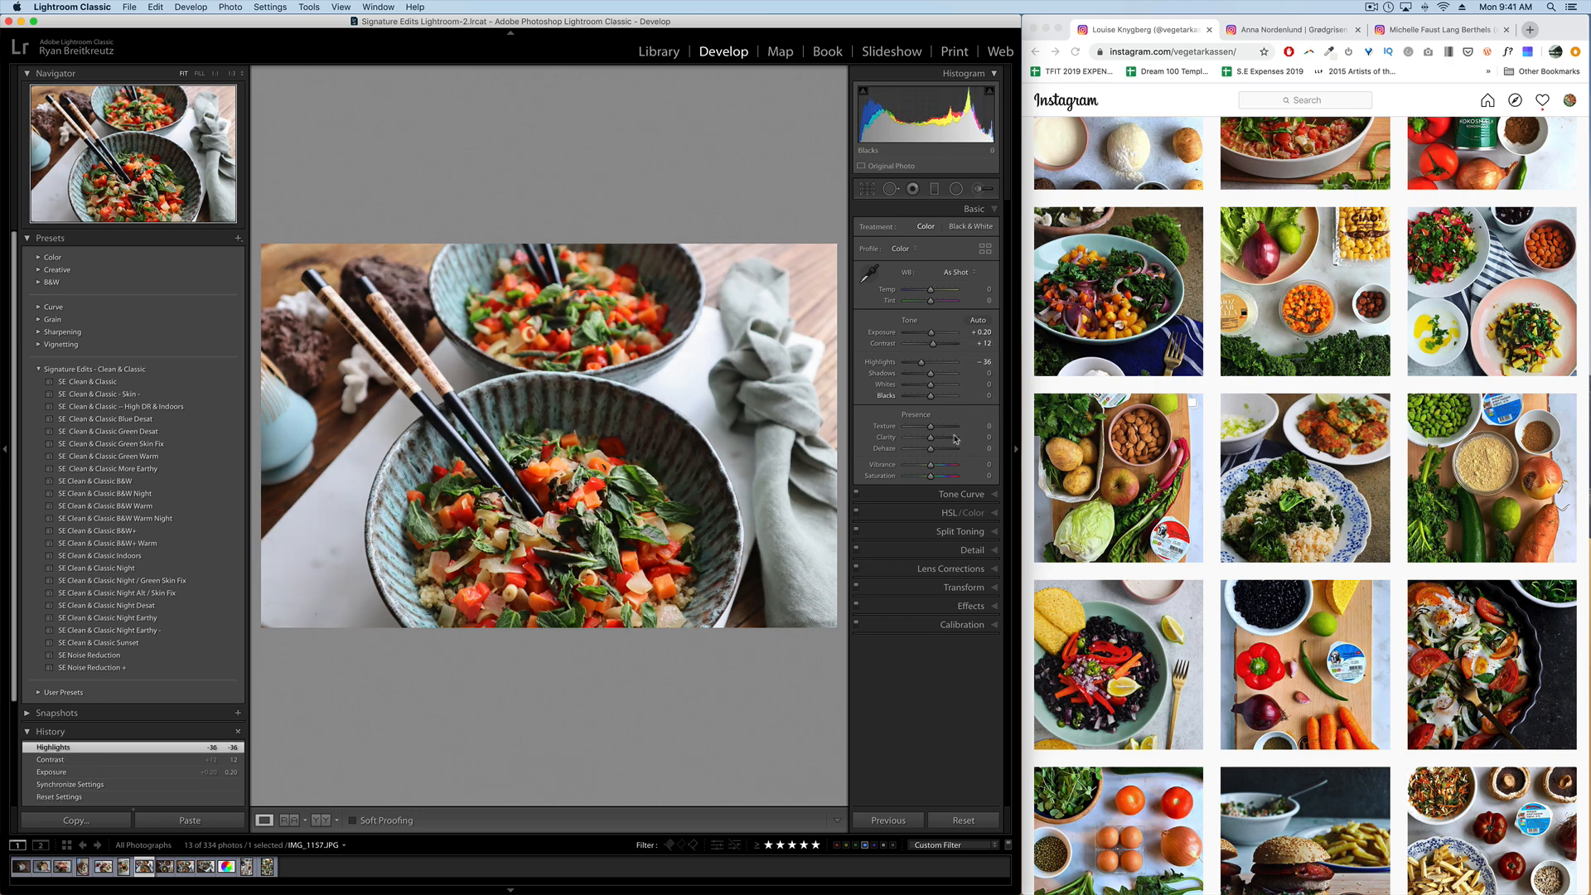
Open the HSL Luminance adjustments for the bowl photo and examine the colours of older vegetarkassen feed photos as reference.
{"action": "left_click", "coordinate": [950, 514]}
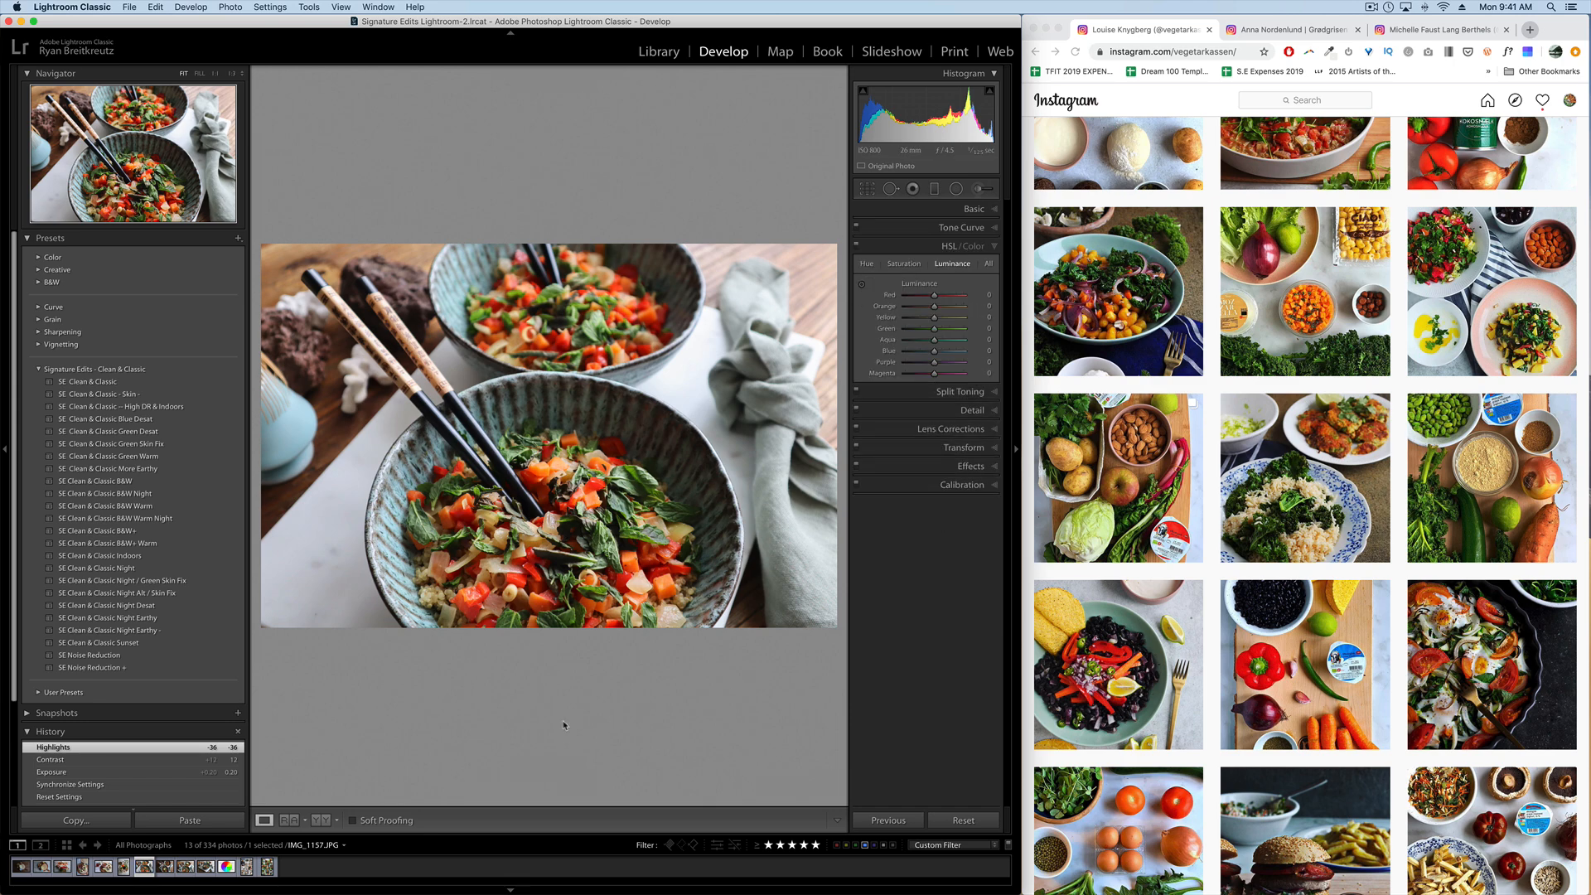
{"action": "scroll", "coordinate": [1314, 527], "scroll_direction": "up", "scroll_amount": 3}
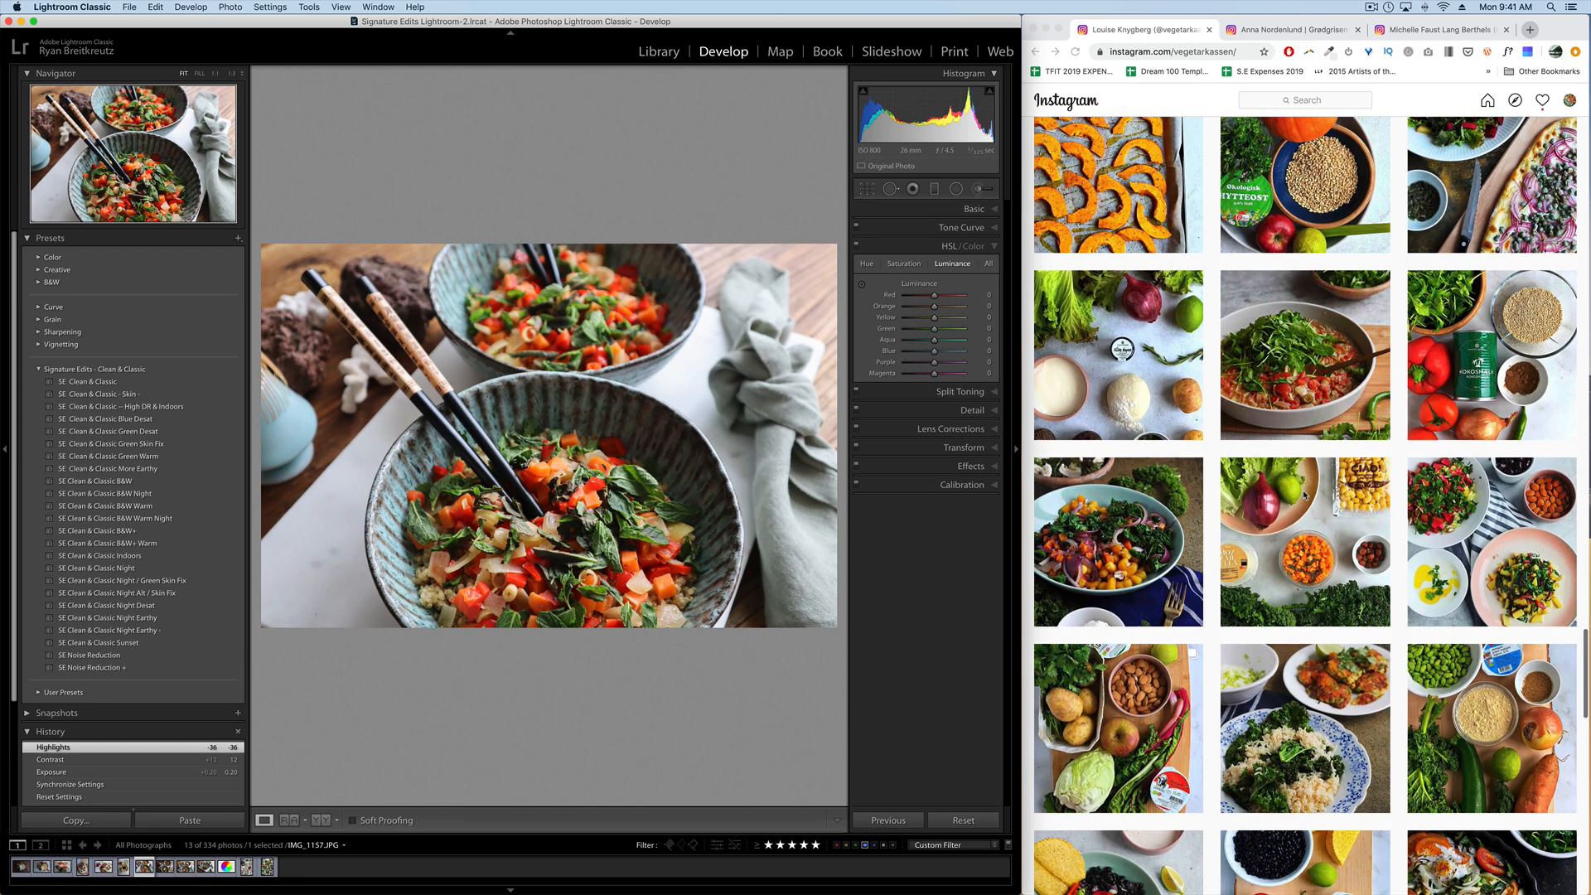
{"action": "scroll", "coordinate": [1314, 527], "scroll_direction": "down", "scroll_amount": 5}
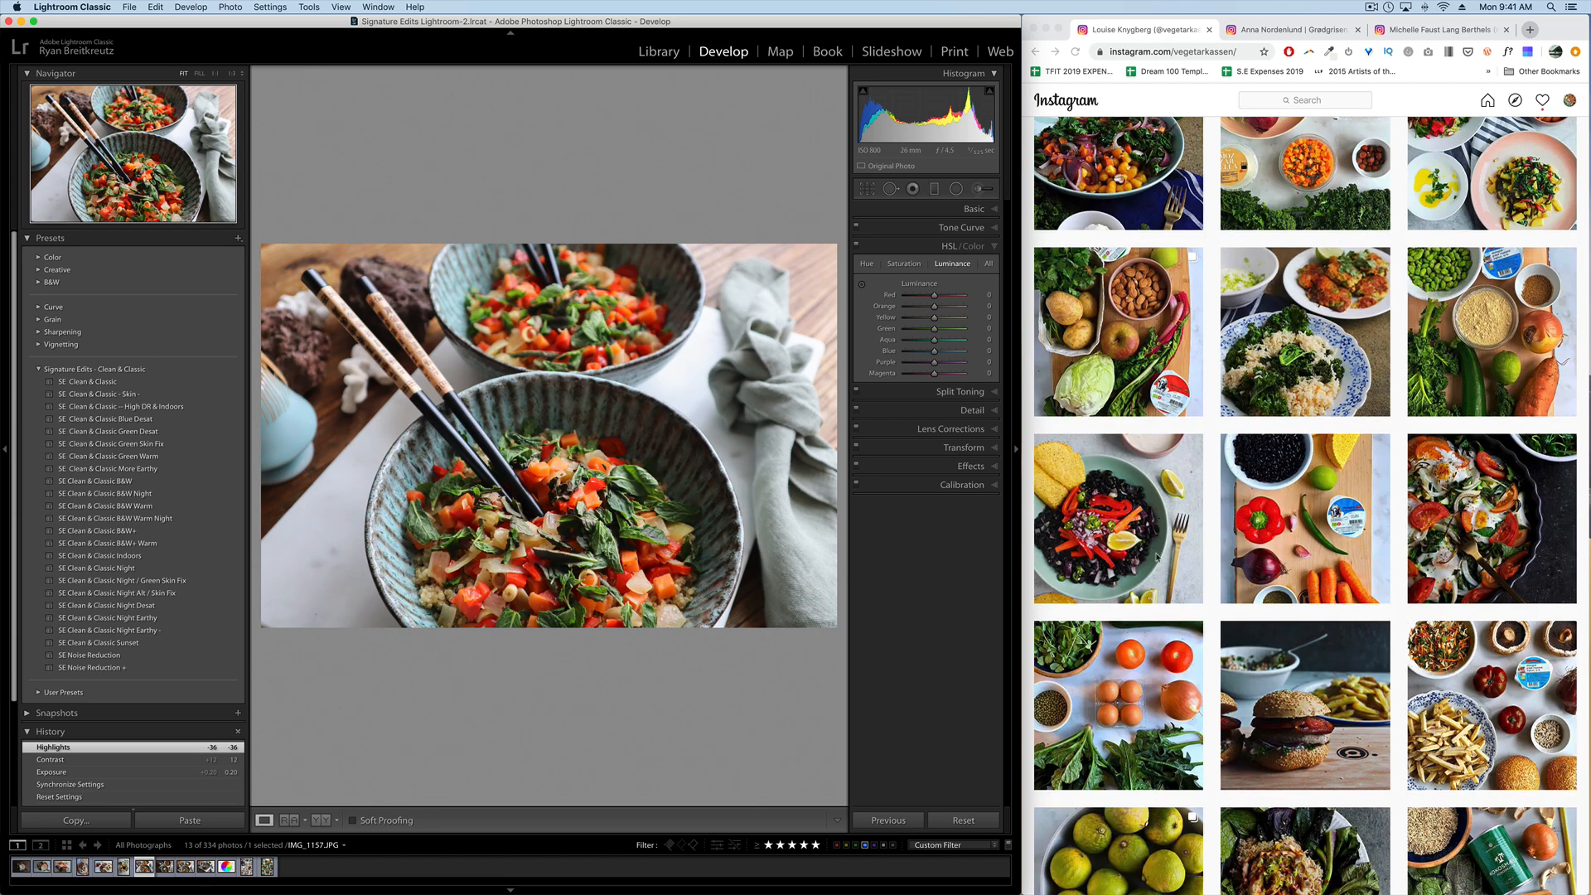
{"action": "scroll", "coordinate": [1275, 595], "scroll_direction": "down", "scroll_amount": 5}
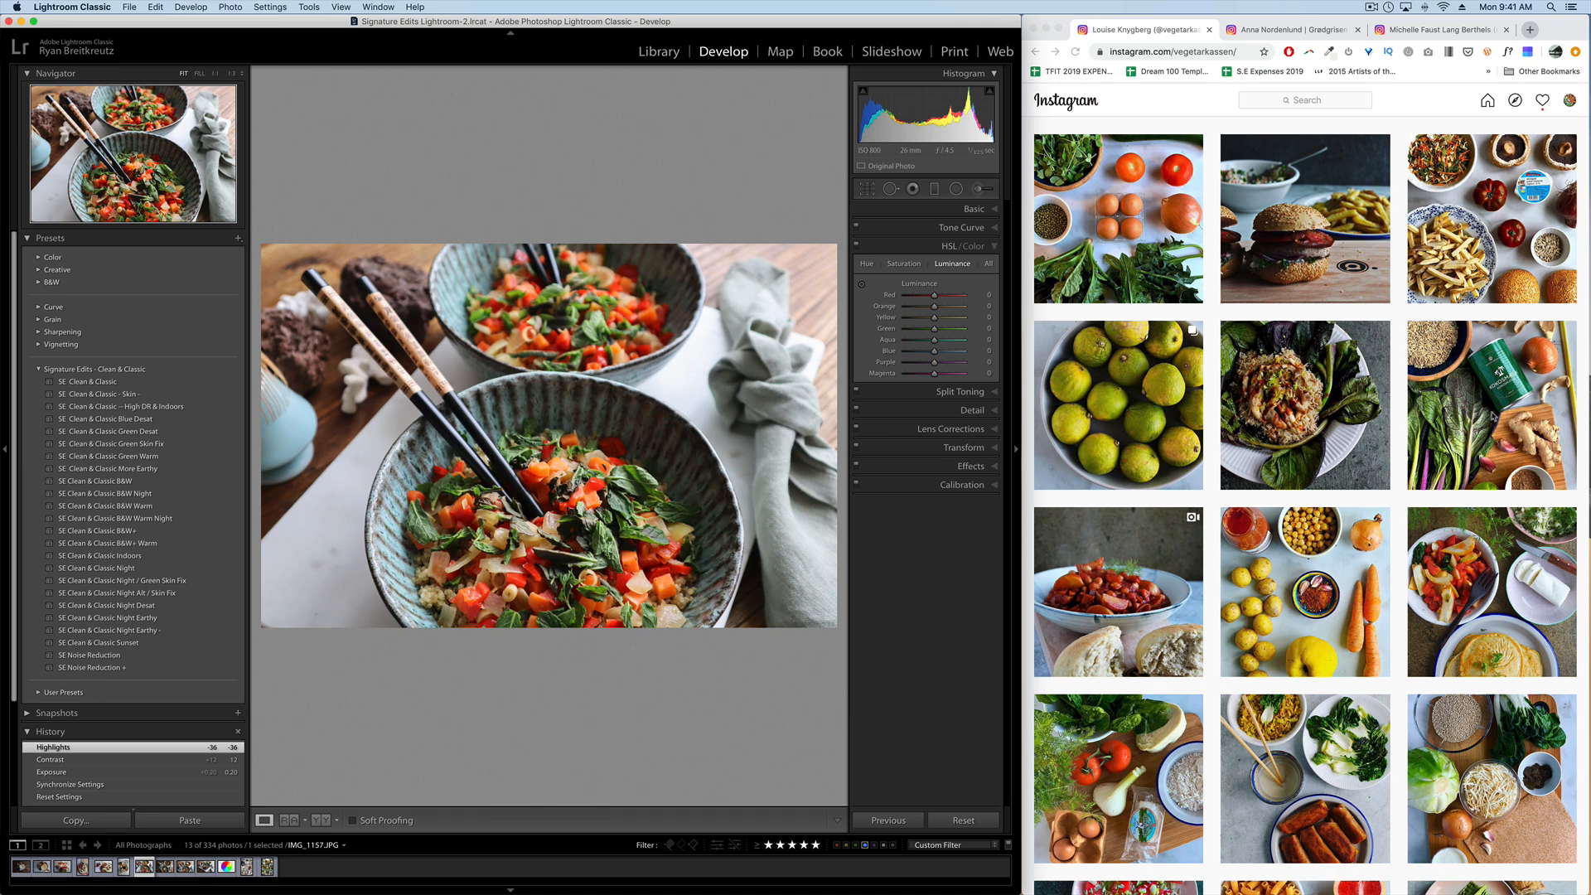
Browse older vegetarkassen feed photos and inspect the post with leeks, zucchini, chili and red pepper in close-up.
{"action": "scroll", "coordinate": [1494, 416], "scroll_direction": "down", "scroll_amount": 3}
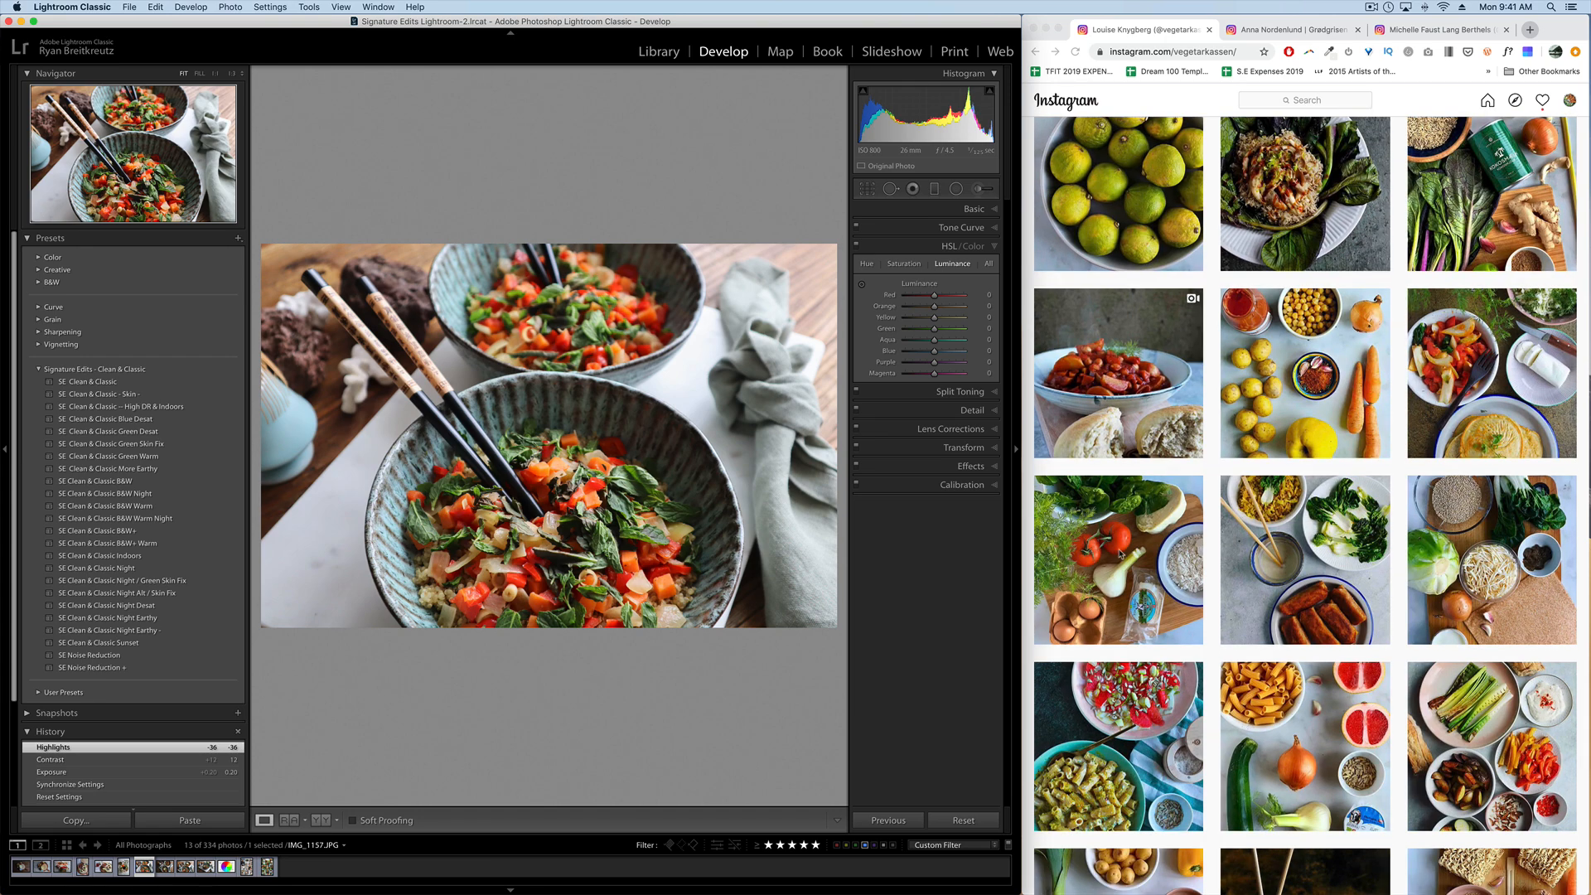
{"action": "left_click", "coordinate": [1115, 563]}
{"action": "scroll", "coordinate": [1141, 570], "scroll_direction": "down", "scroll_amount": 3}
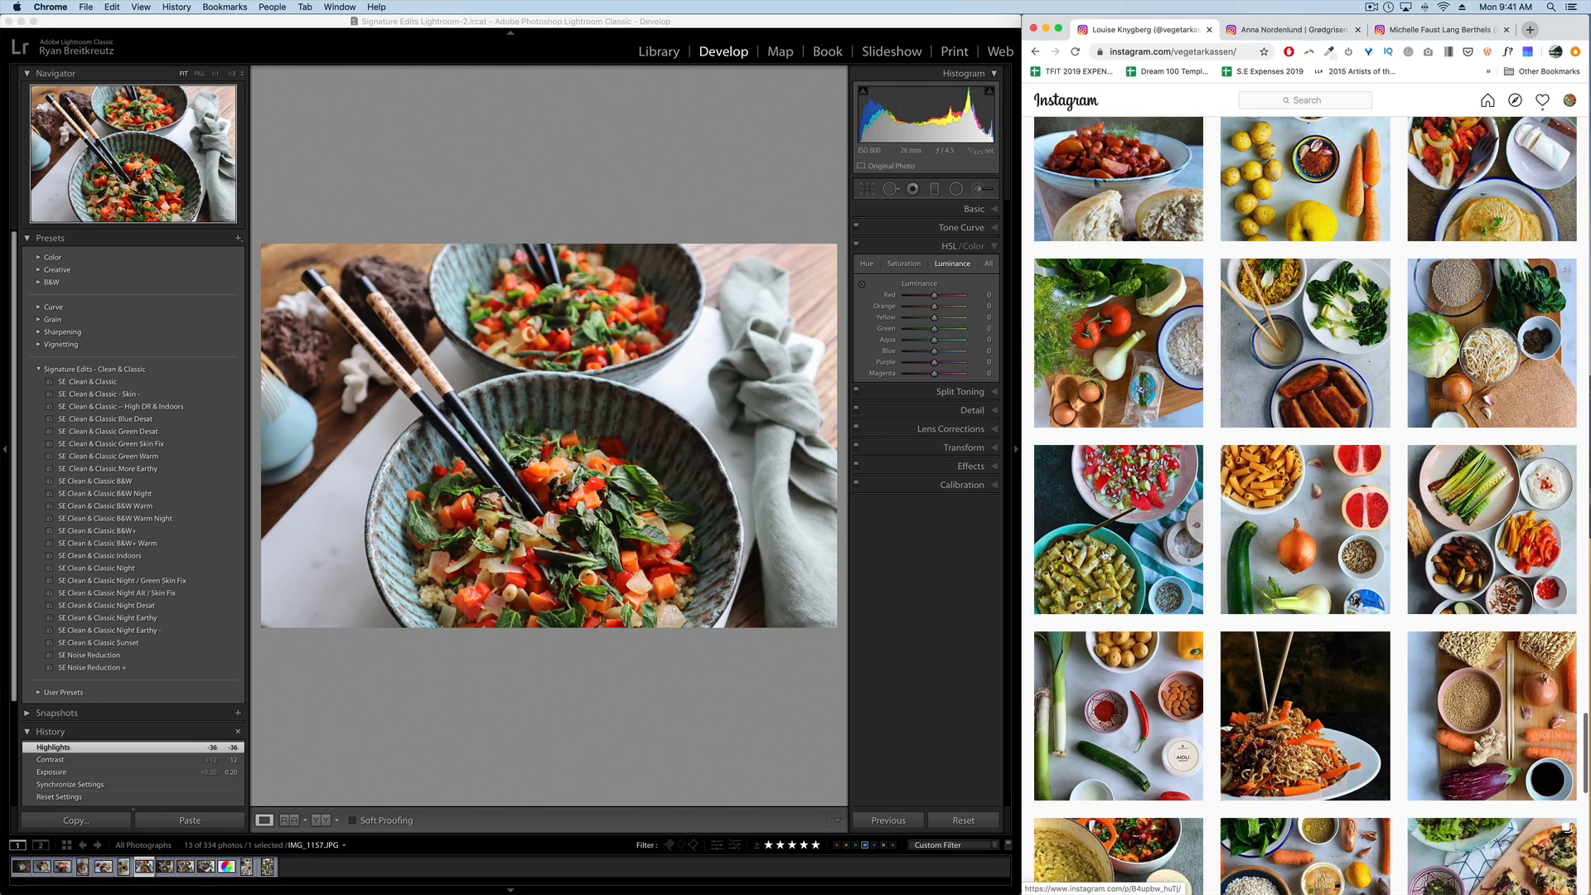
{"action": "left_click", "coordinate": [1109, 345]}
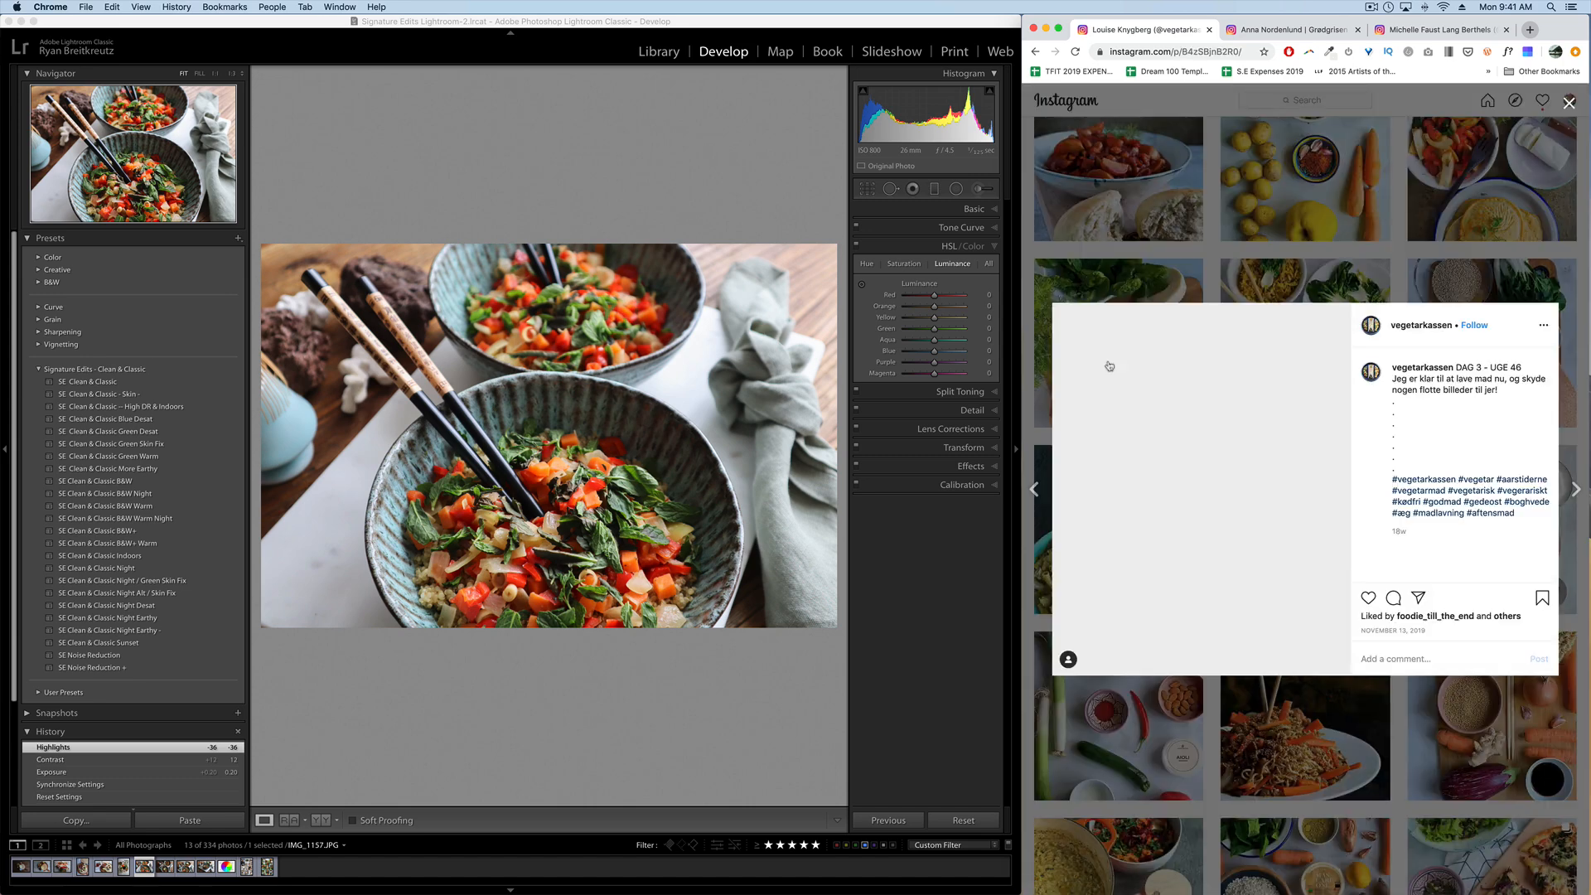
{"action": "left_click", "coordinate": [1134, 740]}
{"action": "left_click", "coordinate": [1134, 740]}
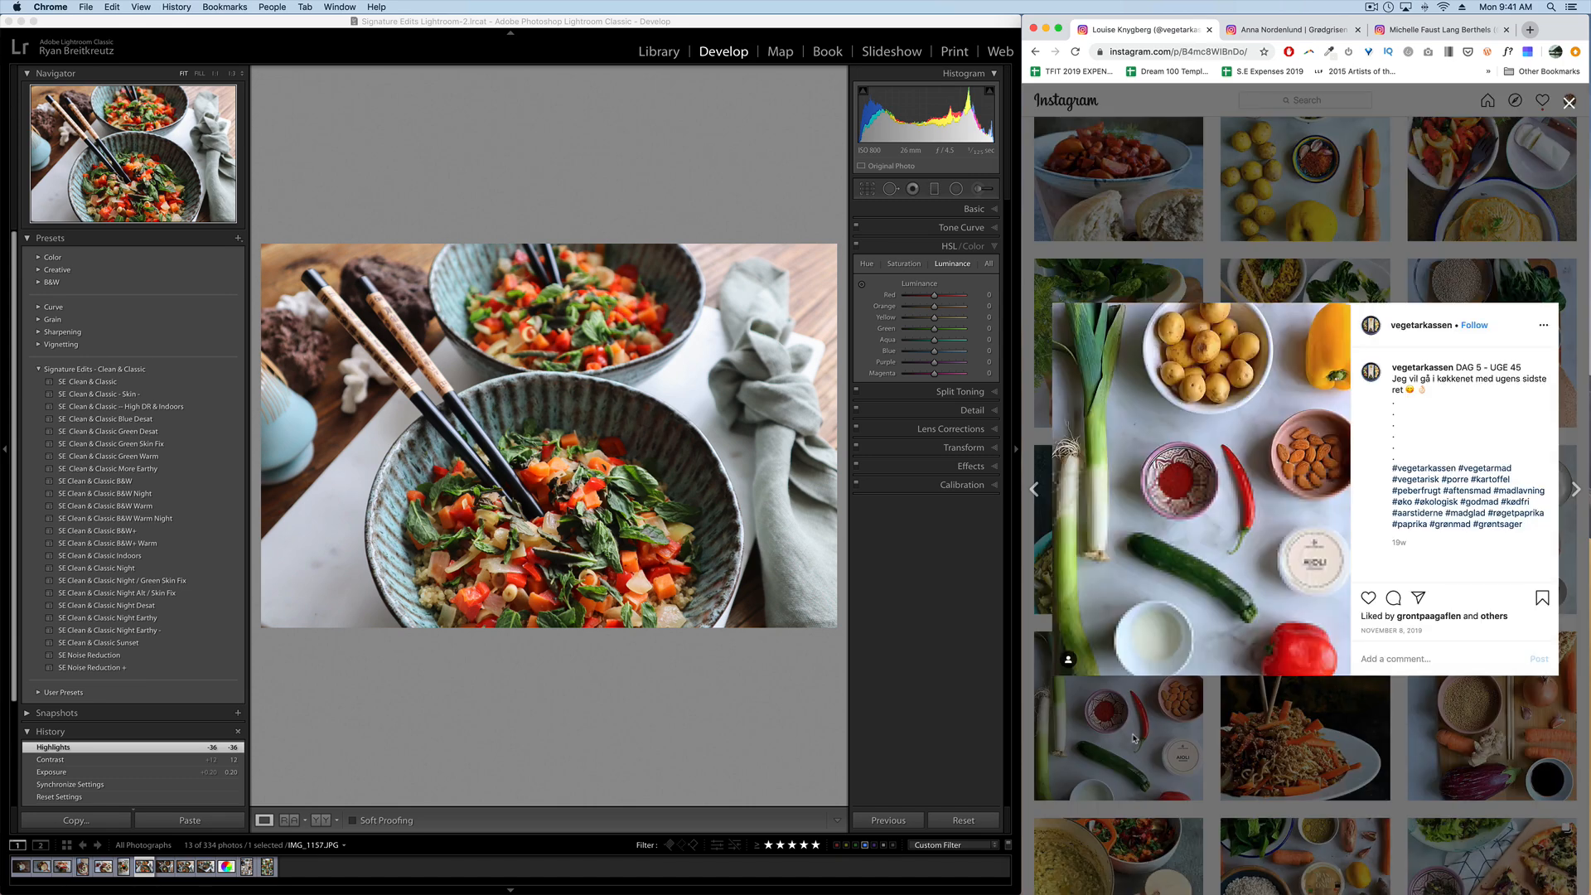
{"action": "scroll", "coordinate": [1275, 449], "scroll_direction": "up", "scroll_amount": 5}
{"action": "scroll", "coordinate": [1274, 449], "scroll_direction": "up", "scroll_amount": 3}
{"action": "scroll", "coordinate": [1274, 449], "scroll_direction": "left", "scroll_amount": 3}
{"action": "scroll", "coordinate": [1275, 449], "scroll_direction": "down", "scroll_amount": 4}
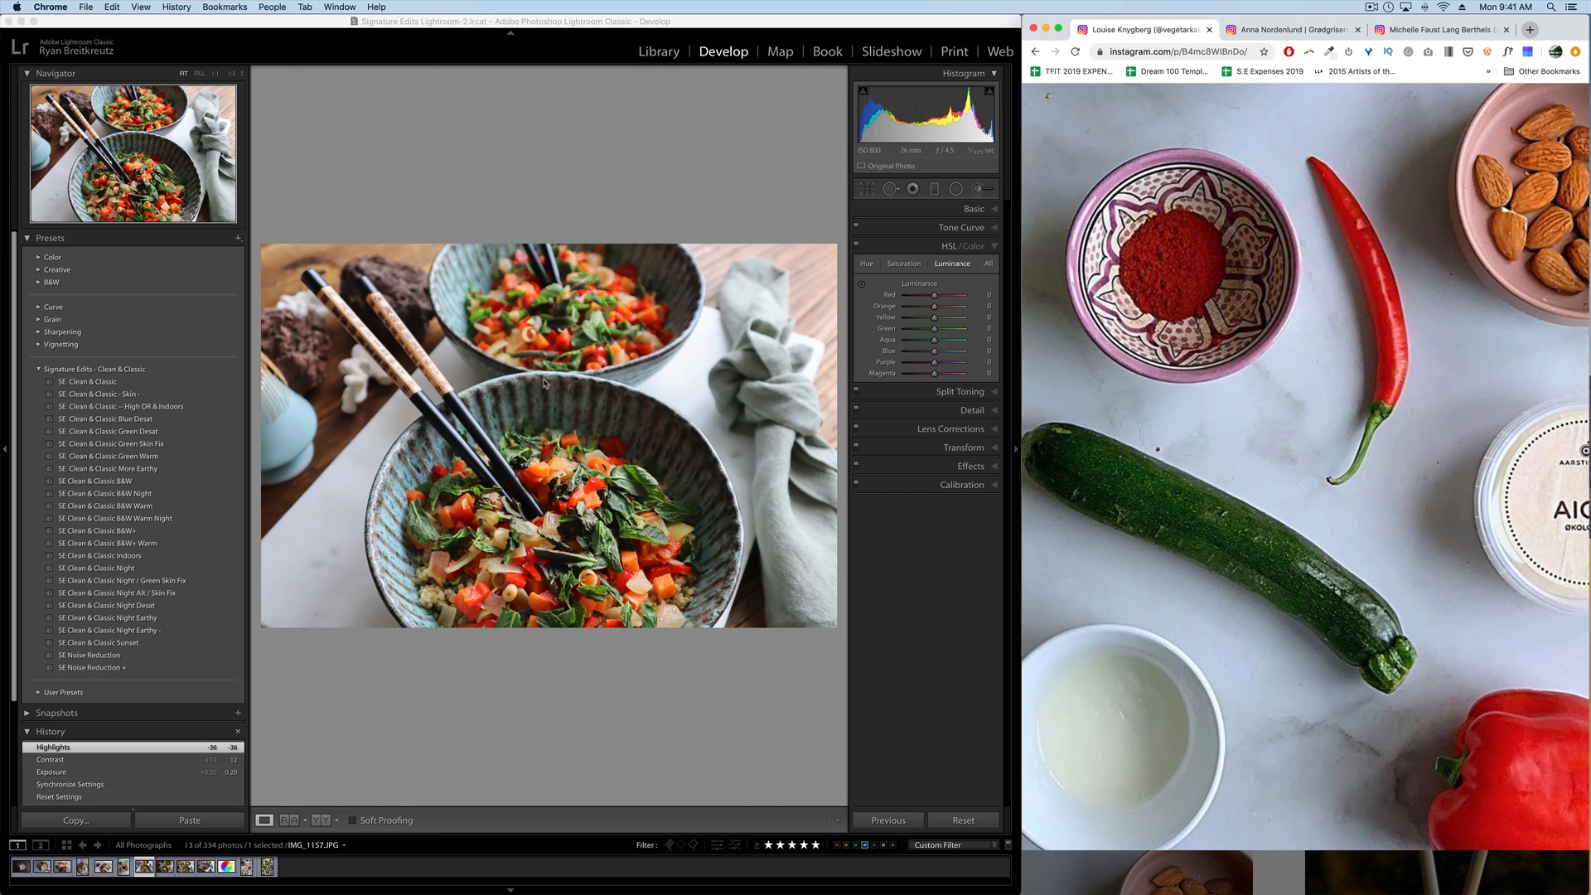
Try raising the bowl photo's Vibrance to +66, reset it, and return to the HSL adjustments.
{"action": "left_click", "coordinate": [909, 273]}
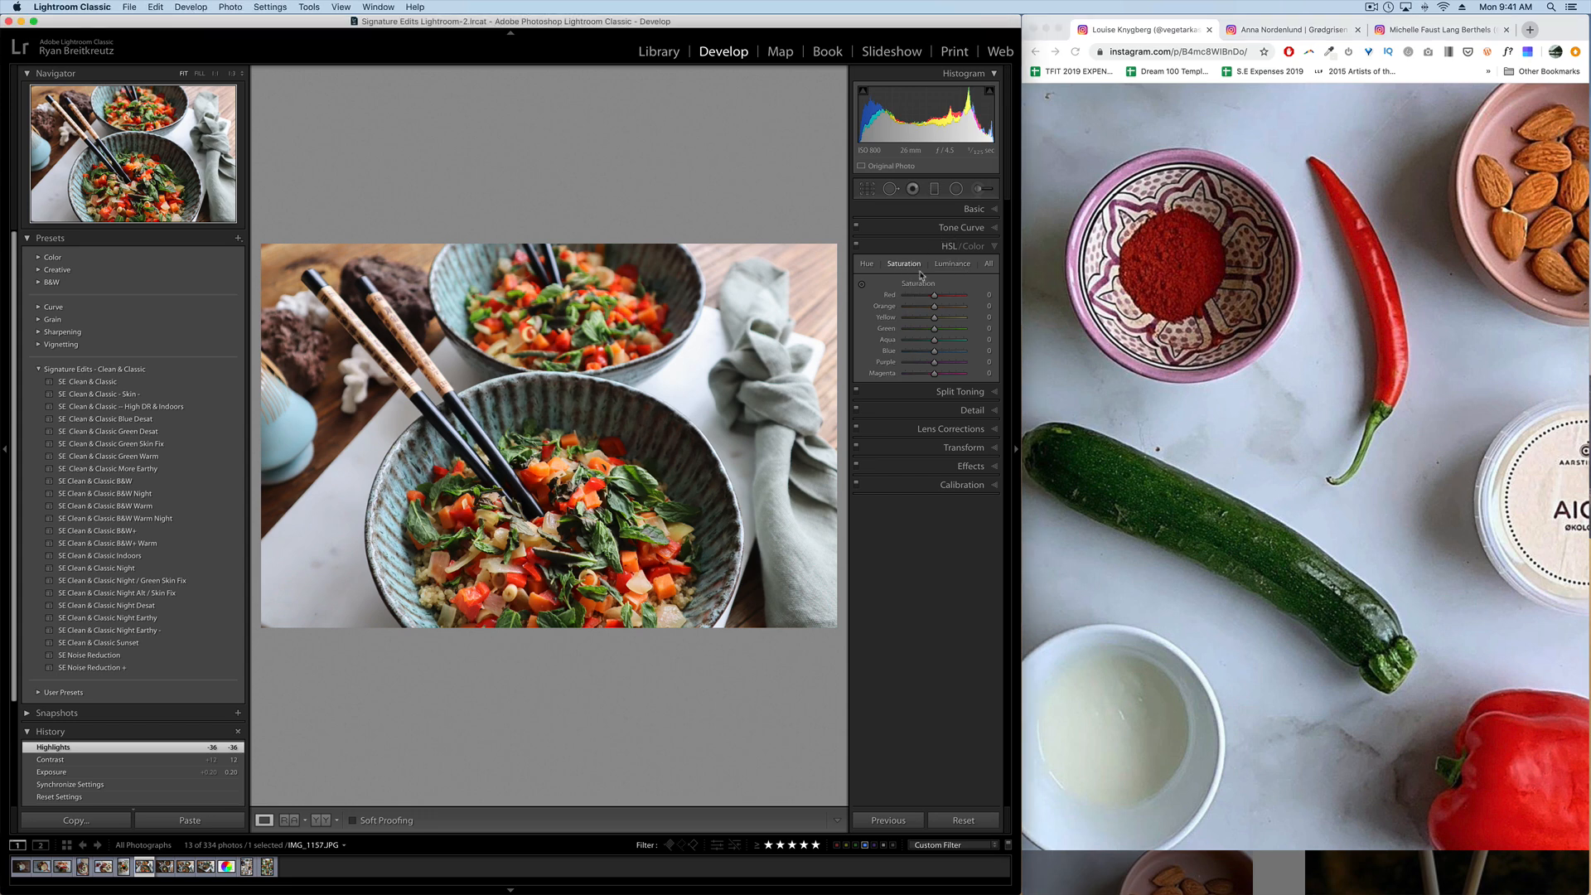
{"action": "left_click", "coordinate": [978, 212]}
{"action": "left_click_drag", "start_coordinate": [930, 464], "coordinate": [949, 467]}
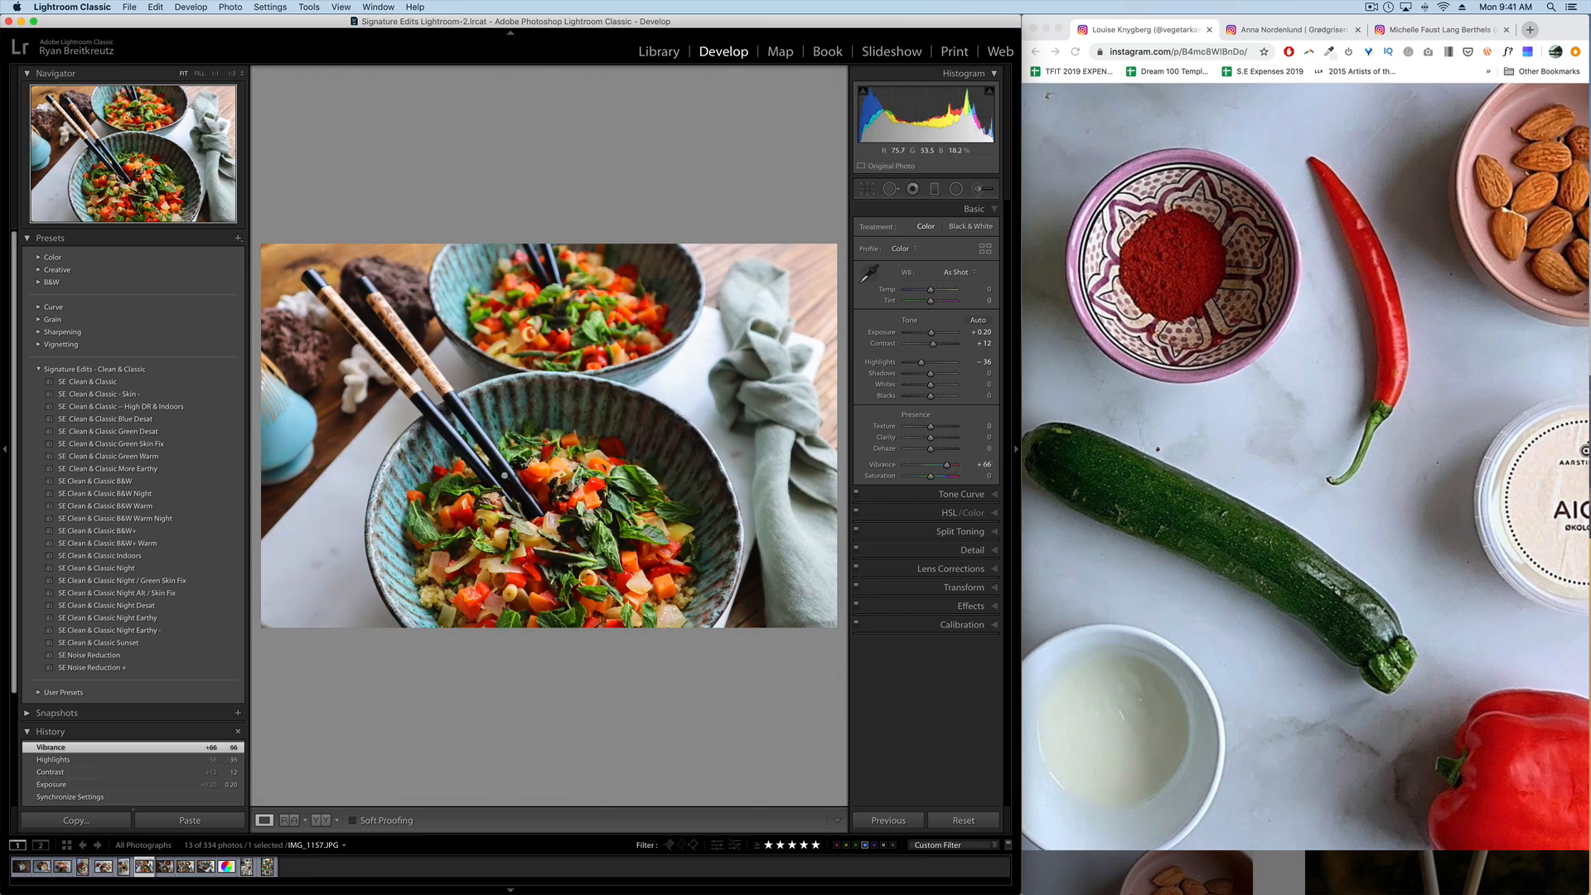
{"action": "double_click", "coordinate": [946, 465]}
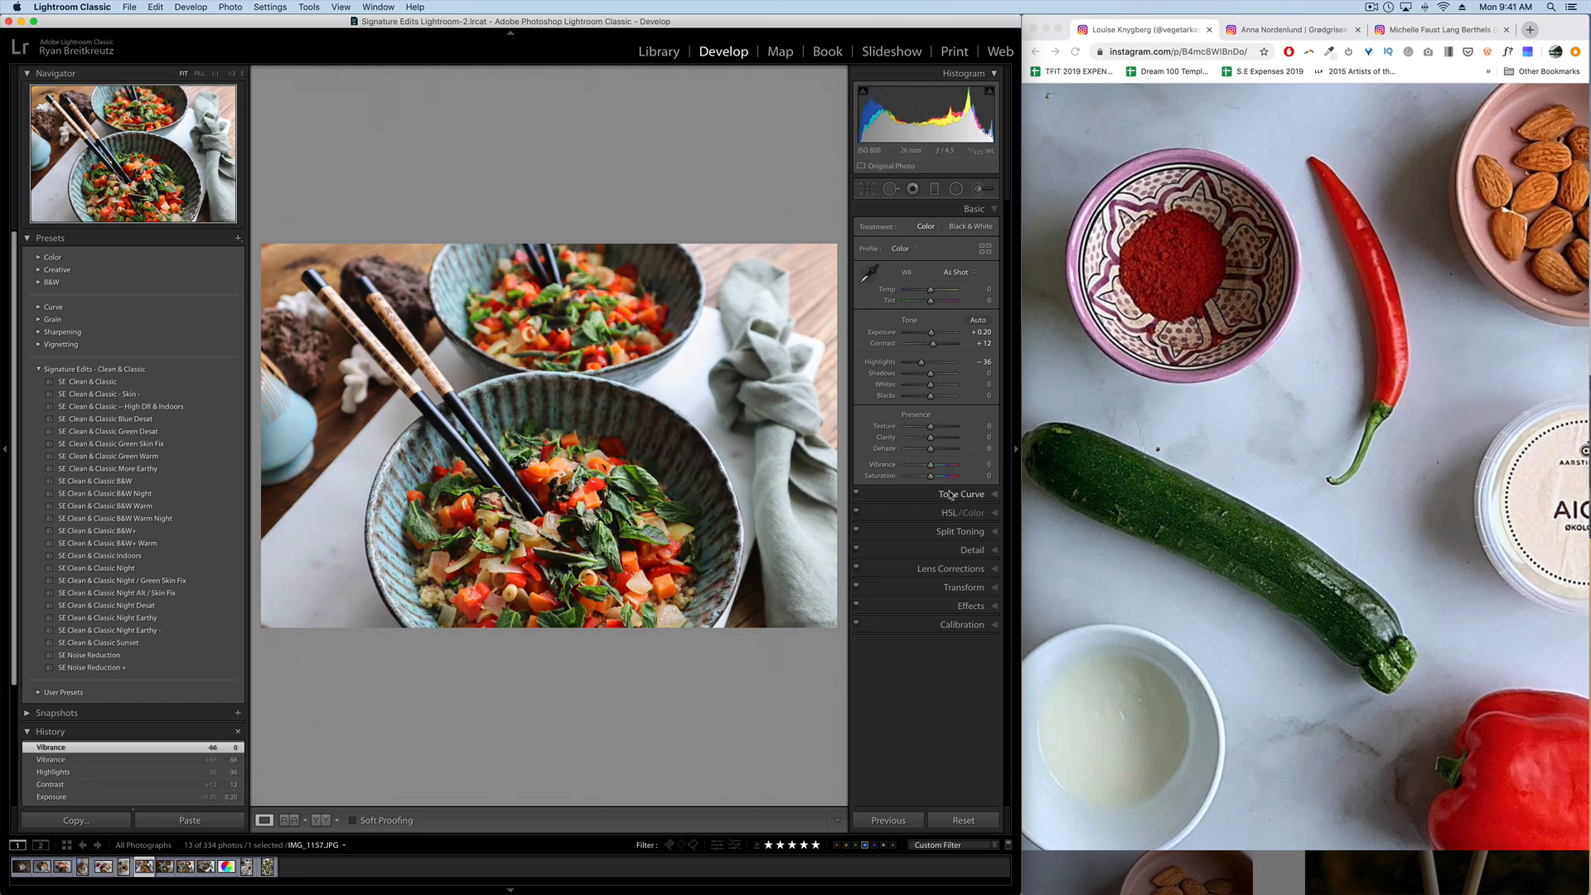
{"action": "left_click", "coordinate": [952, 513]}
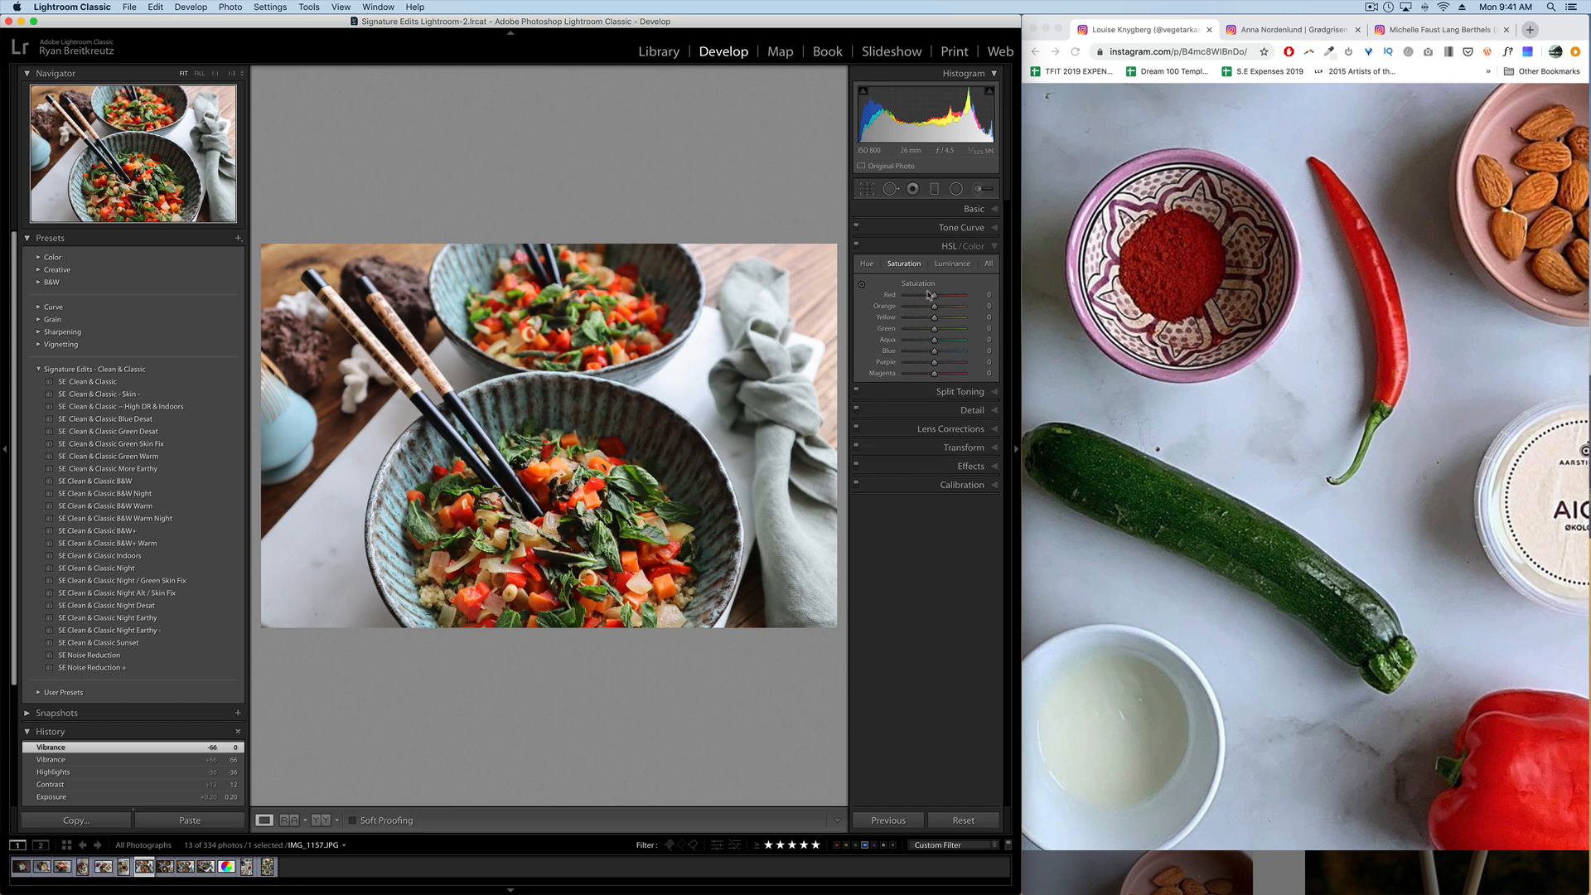
Try brightening and darkening the reds with the HSL Red Luminance, and reset it.
{"action": "left_click", "coordinate": [949, 265]}
{"action": "mouse_move", "coordinate": [934, 296]}
{"action": "left_mouse_down"}
{"action": "mouse_move", "coordinate": [908, 300]}
{"action": "mouse_move", "coordinate": [935, 302]}
{"action": "left_mouse_up"}
{"action": "mouse_move", "coordinate": [934, 298]}
{"action": "left_mouse_down"}
{"action": "mouse_move", "coordinate": [910, 299]}
{"action": "mouse_move", "coordinate": [965, 299]}
{"action": "mouse_move", "coordinate": [936, 300]}
{"action": "left_mouse_up"}
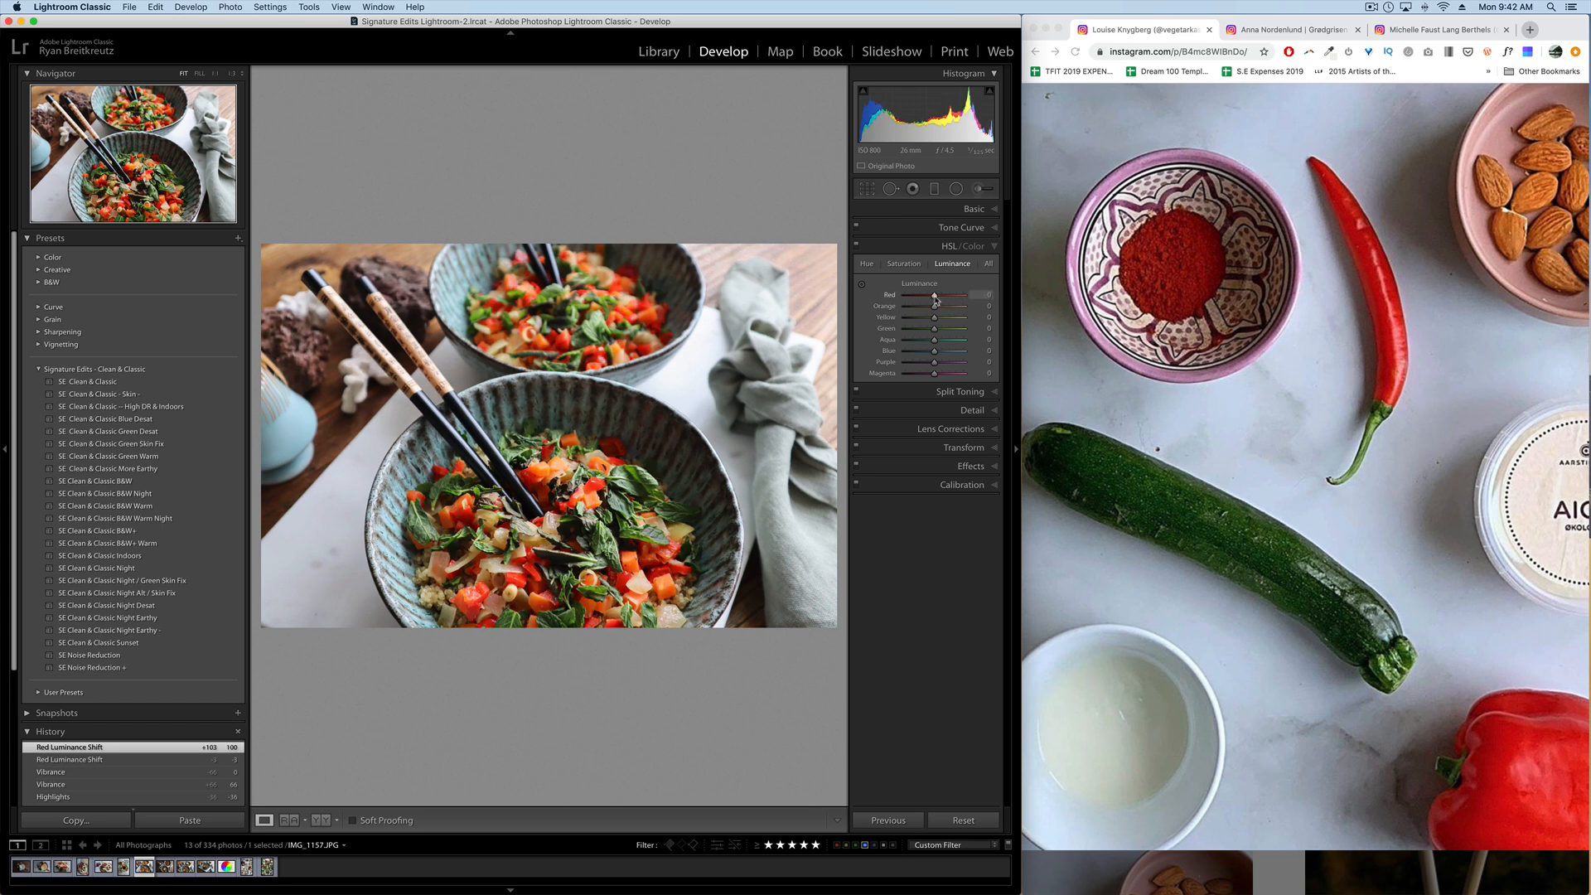
{"action": "mouse_move", "coordinate": [929, 300]}
{"action": "left_mouse_down"}
{"action": "mouse_move", "coordinate": [909, 302]}
{"action": "mouse_move", "coordinate": [940, 300]}
{"action": "left_mouse_up"}
{"action": "double_click", "coordinate": [939, 296]}
Set the preview zoom ratio to 3:1 and bring the peppers and herbs in the front bowl into close-up.
{"action": "left_click", "coordinate": [601, 511]}
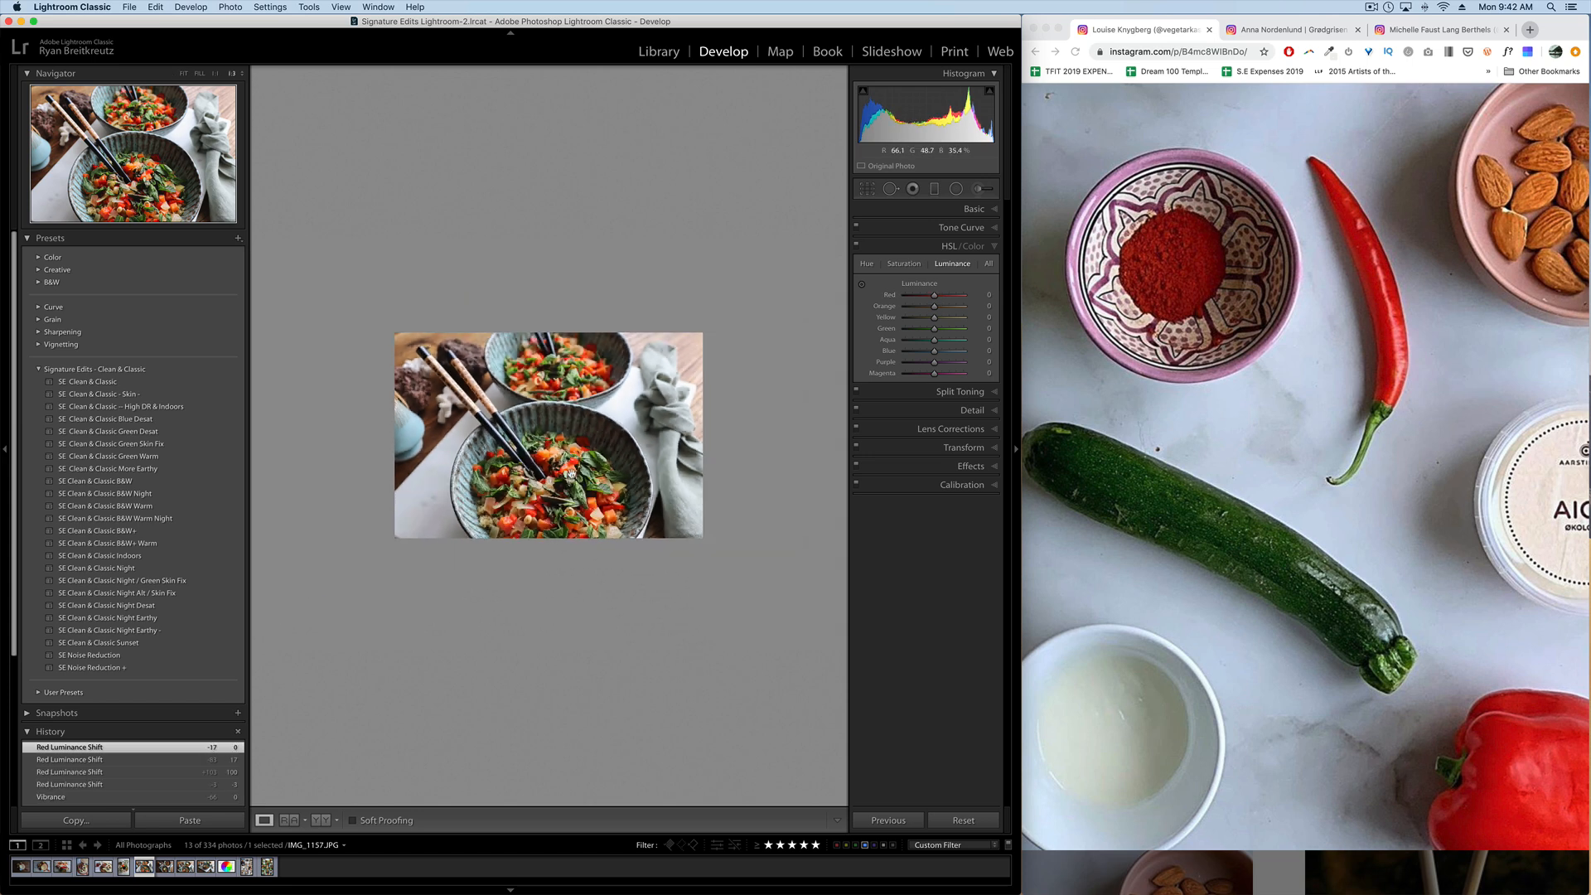
{"action": "left_click", "coordinate": [183, 74]}
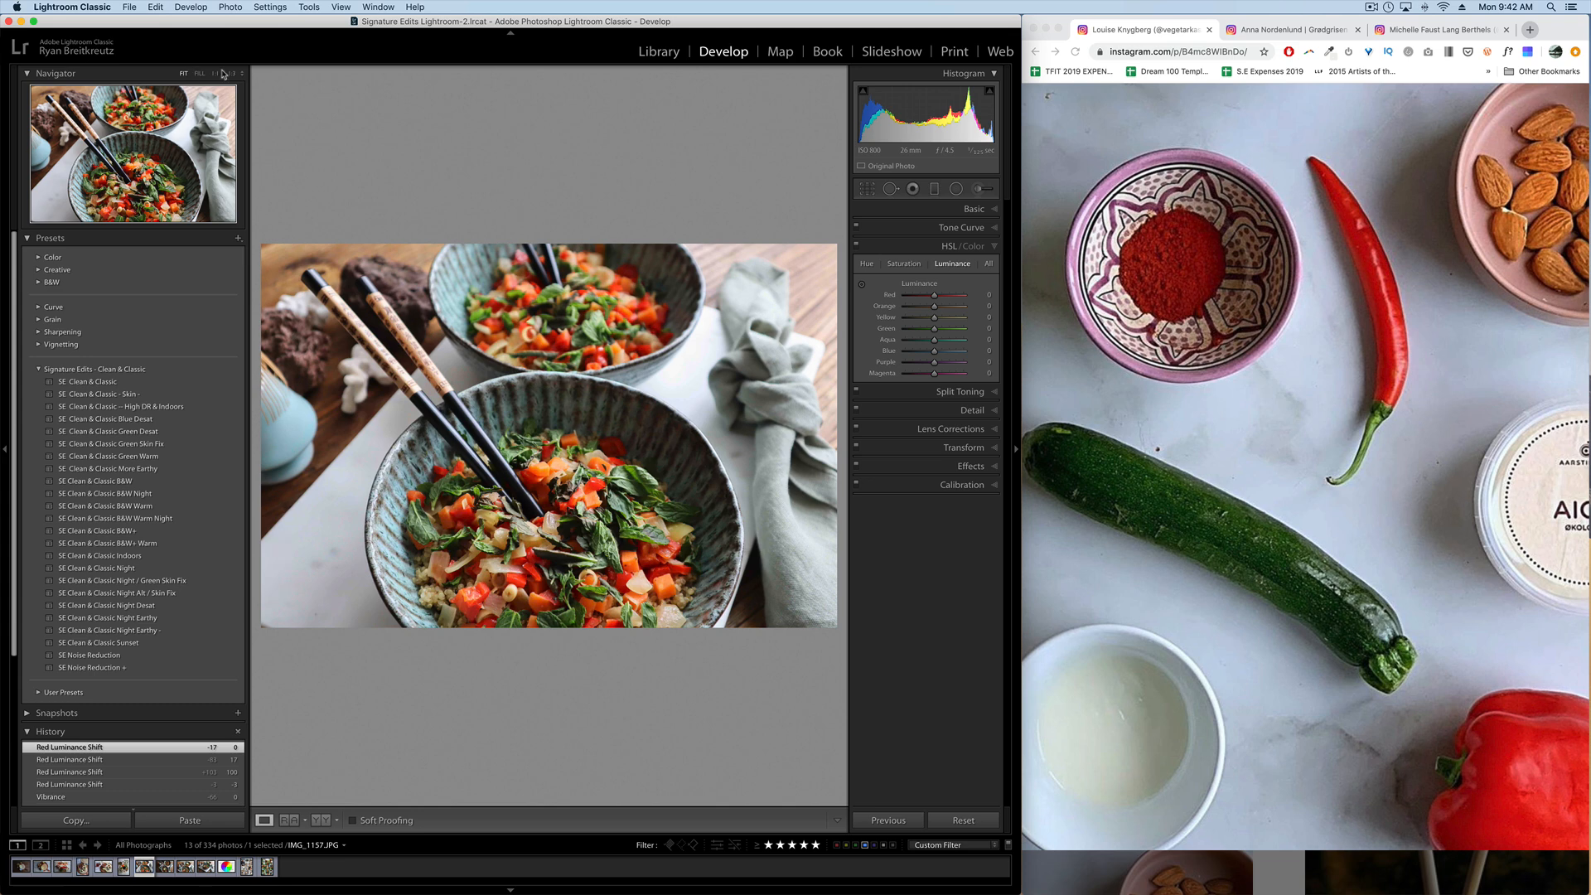
{"action": "left_click", "coordinate": [219, 73]}
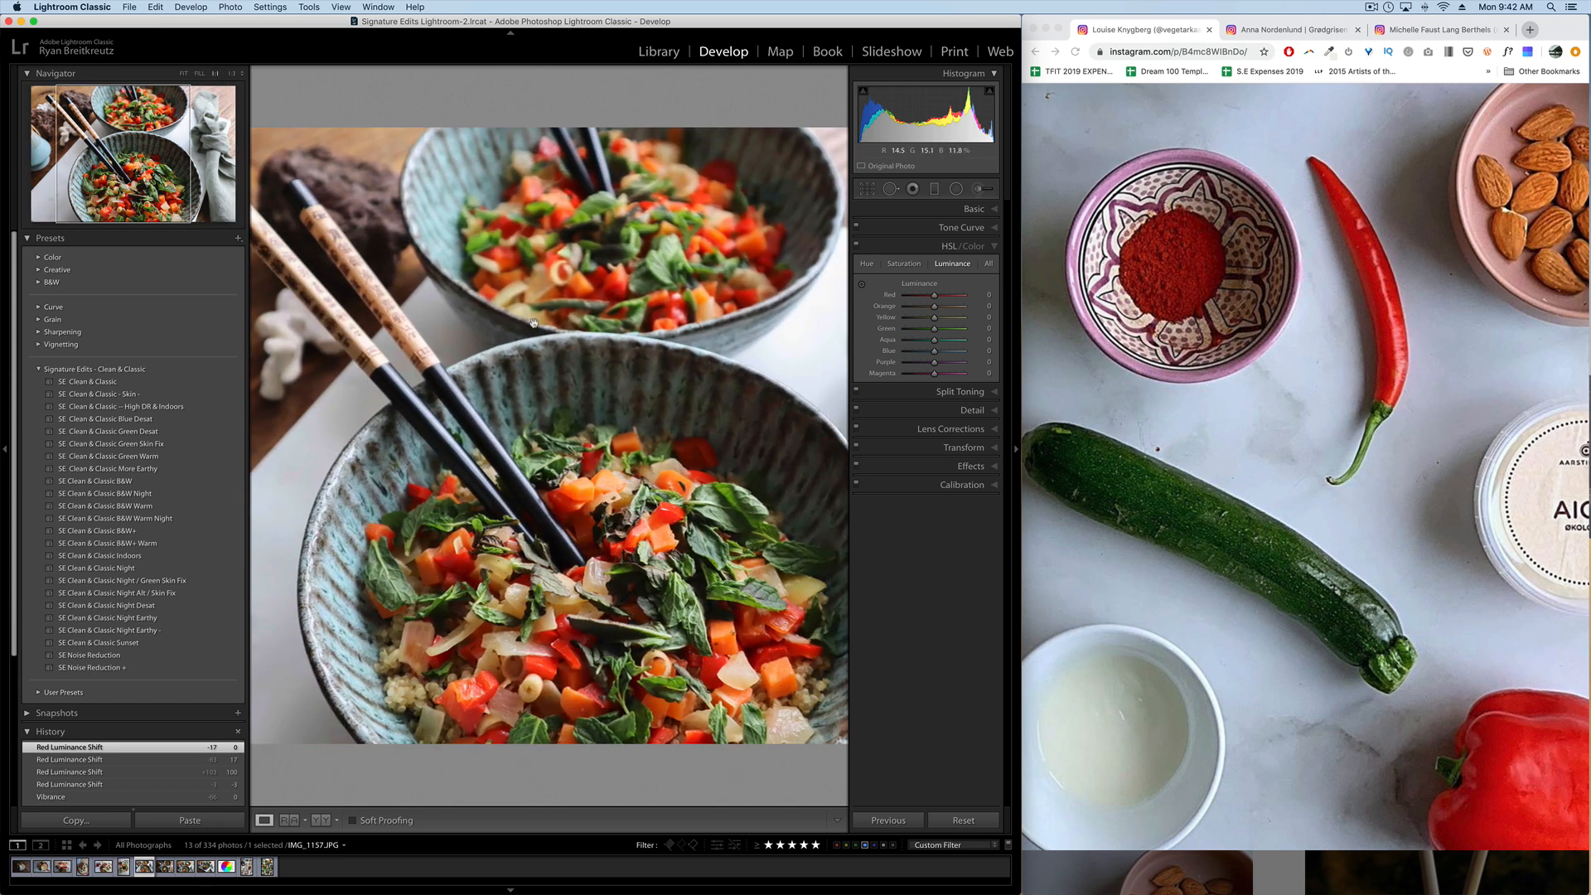
{"action": "left_click", "coordinate": [234, 74]}
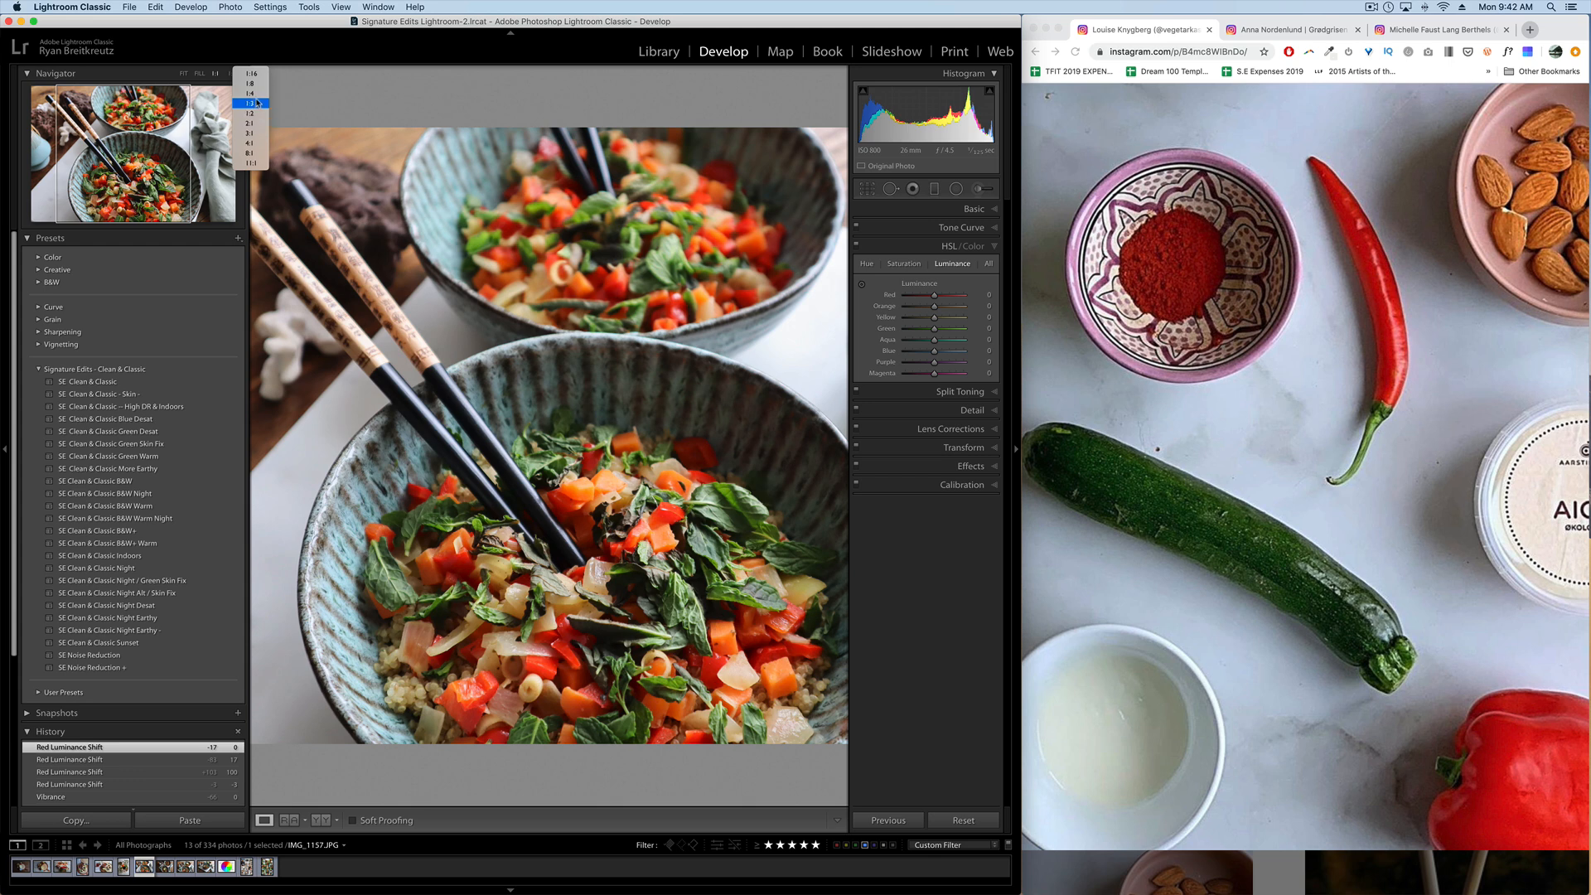
{"action": "left_click", "coordinate": [256, 113]}
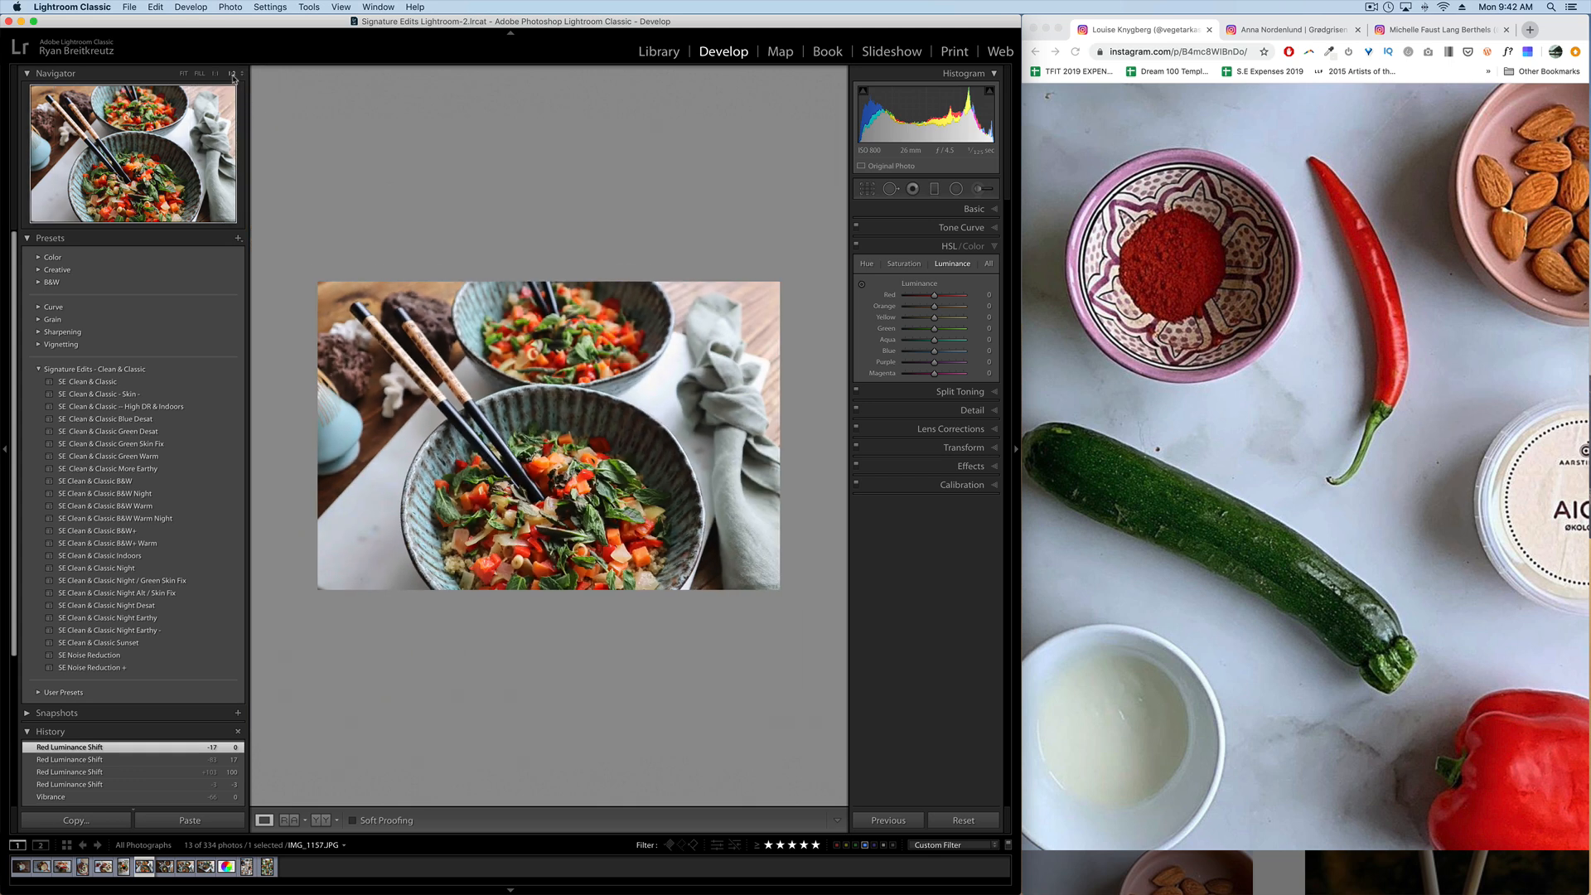
{"action": "left_click", "coordinate": [234, 74]}
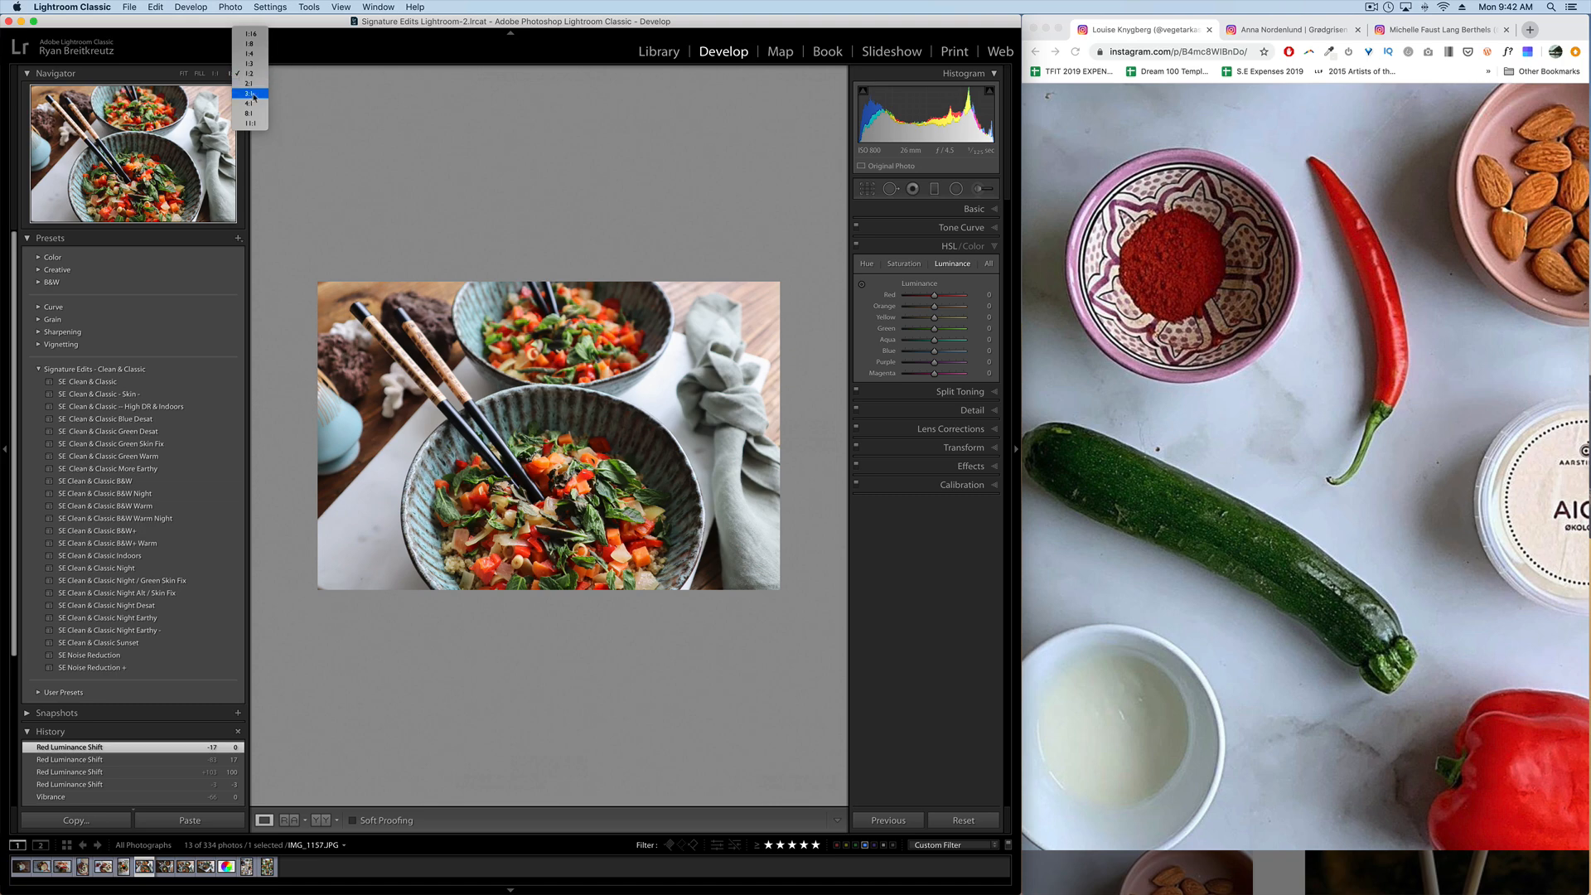
{"action": "left_click", "coordinate": [254, 94]}
{"action": "left_click_drag", "start_coordinate": [571, 209], "coordinate": [458, 617]}
{"action": "left_click_drag", "start_coordinate": [700, 310], "coordinate": [514, 460]}
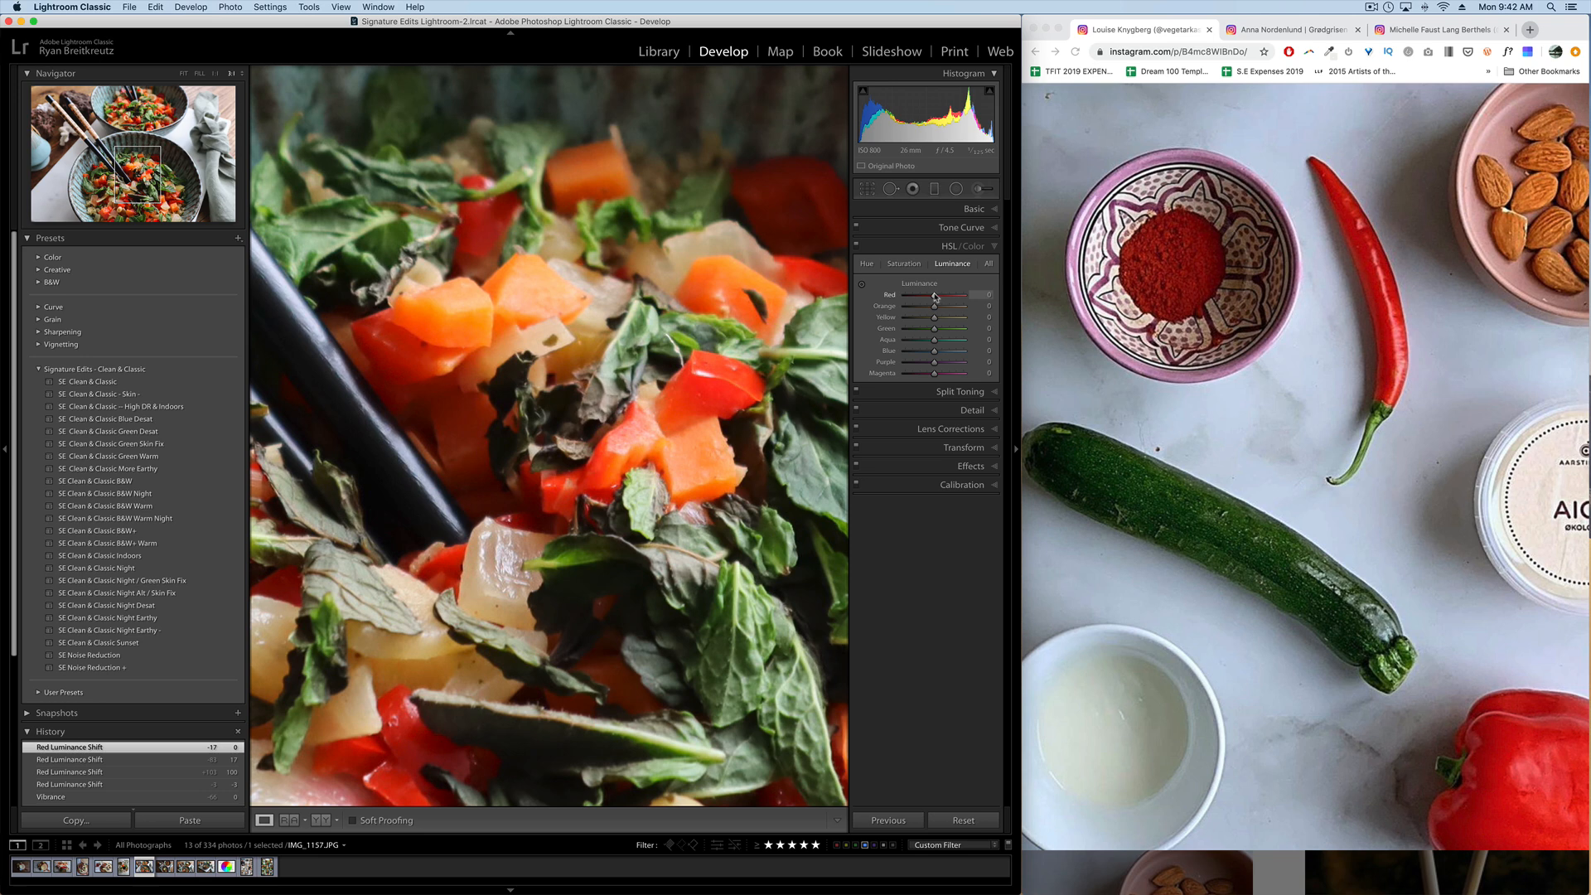
Set the Red Luminance to -45 and compare the whole photo with and without the HSL adjustments.
{"action": "left_click_drag", "start_coordinate": [926, 297], "coordinate": [920, 298]}
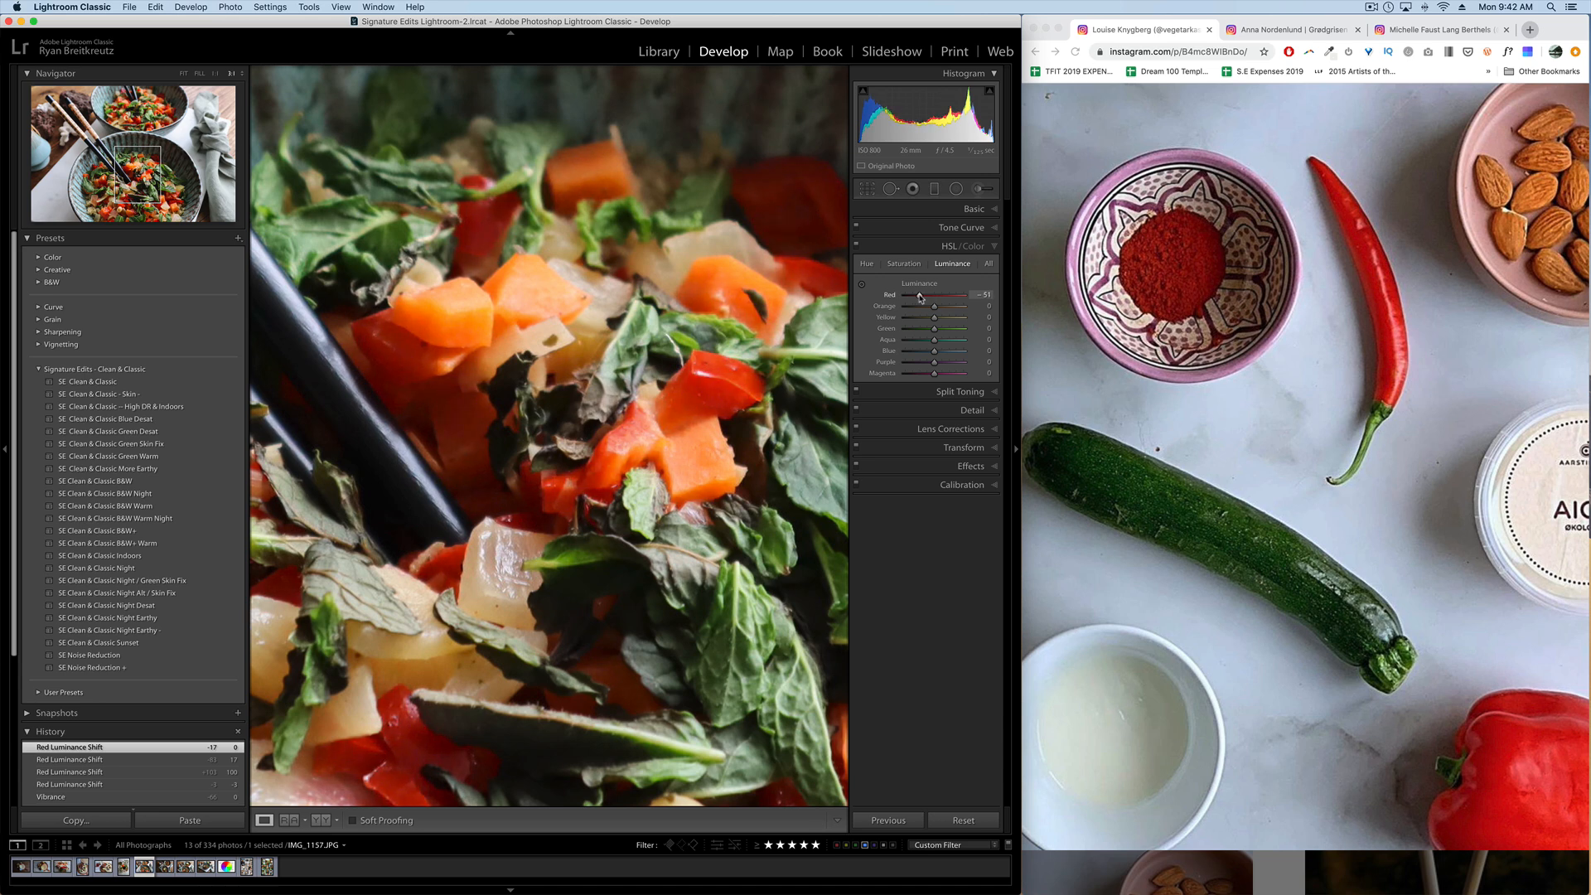
{"action": "left_click", "coordinate": [904, 264]}
{"action": "left_click", "coordinate": [757, 412]}
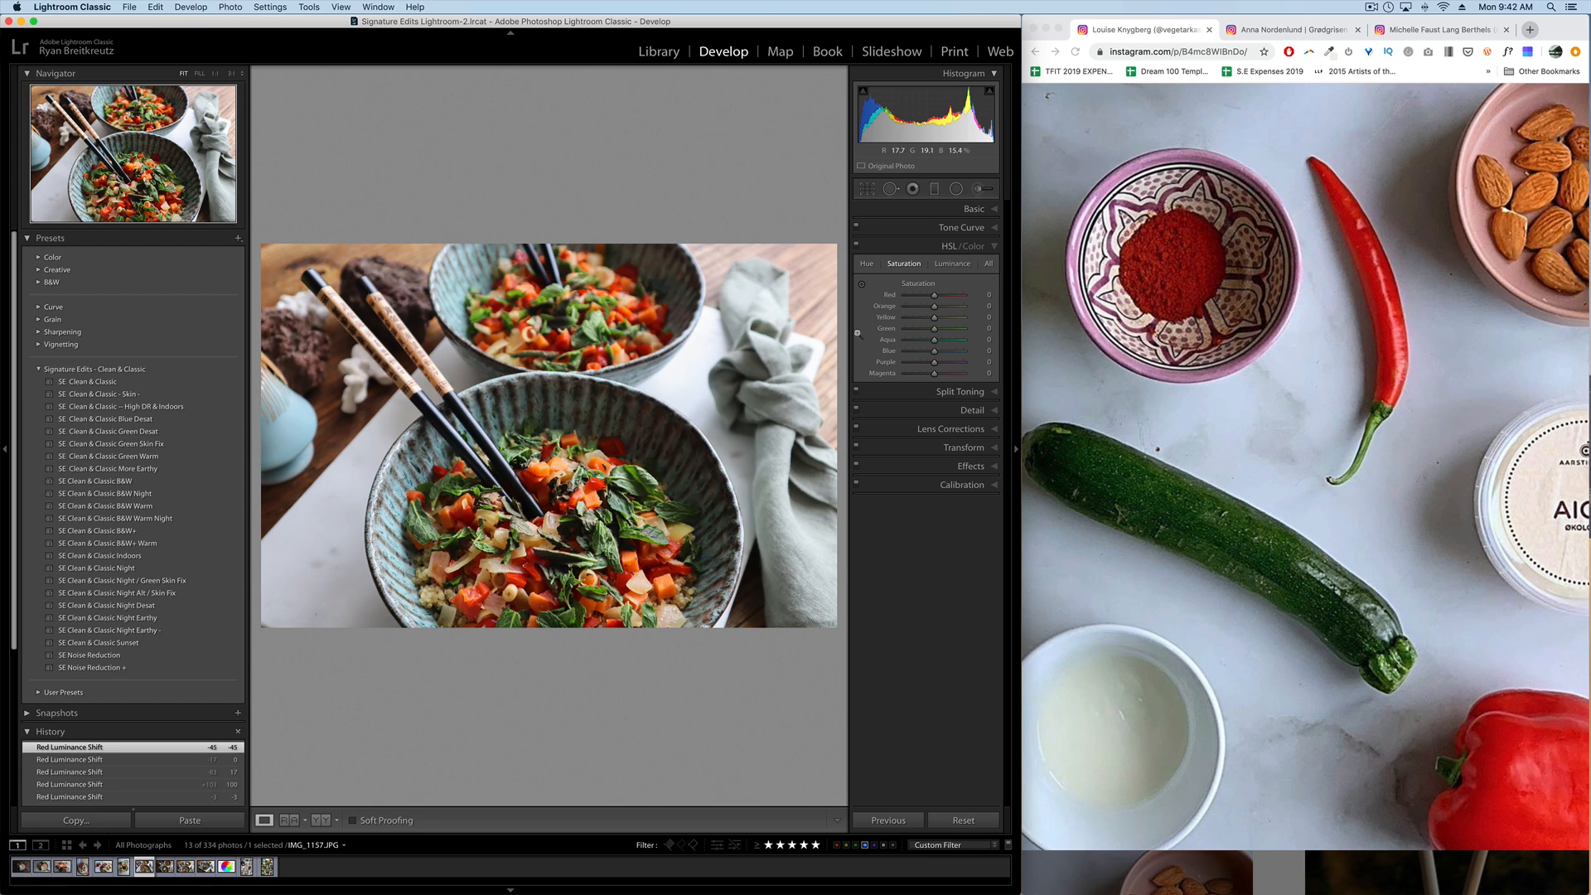
{"action": "left_click", "coordinate": [857, 247]}
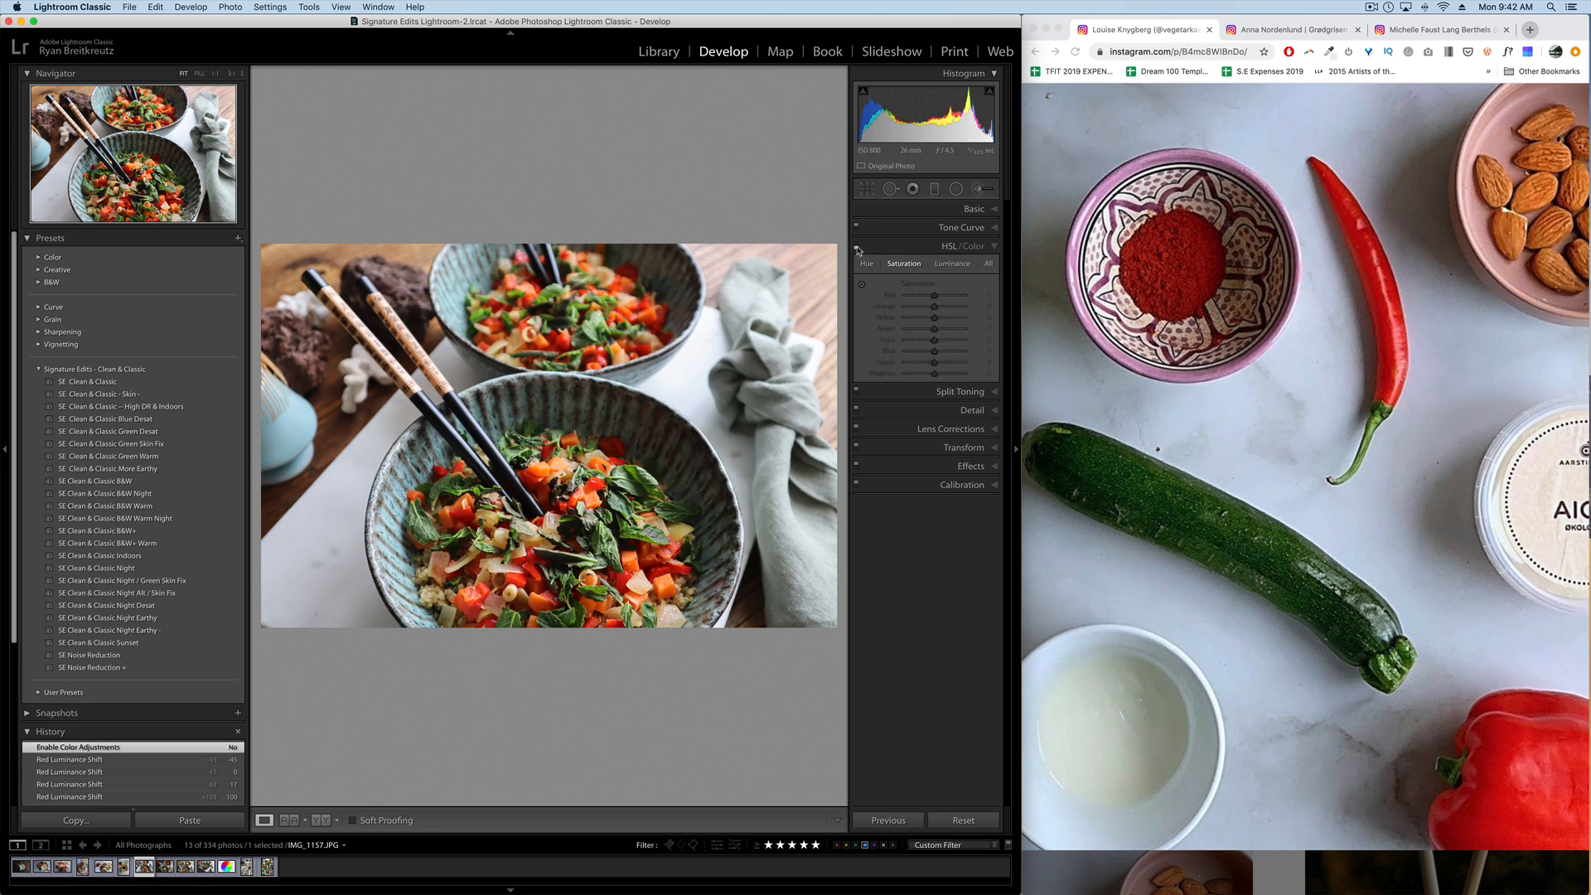
{"action": "left_click", "coordinate": [858, 249]}
{"action": "left_click", "coordinate": [858, 248]}
{"action": "left_click", "coordinate": [858, 249]}
{"action": "left_click", "coordinate": [858, 249]}
{"action": "left_click", "coordinate": [857, 248]}
{"action": "left_click", "coordinate": [858, 248]}
{"action": "left_click", "coordinate": [858, 248]}
Set the Red Saturation to +39 and the Red Hue to -33, judging the peppers in close-up.
{"action": "left_click", "coordinate": [599, 498]}
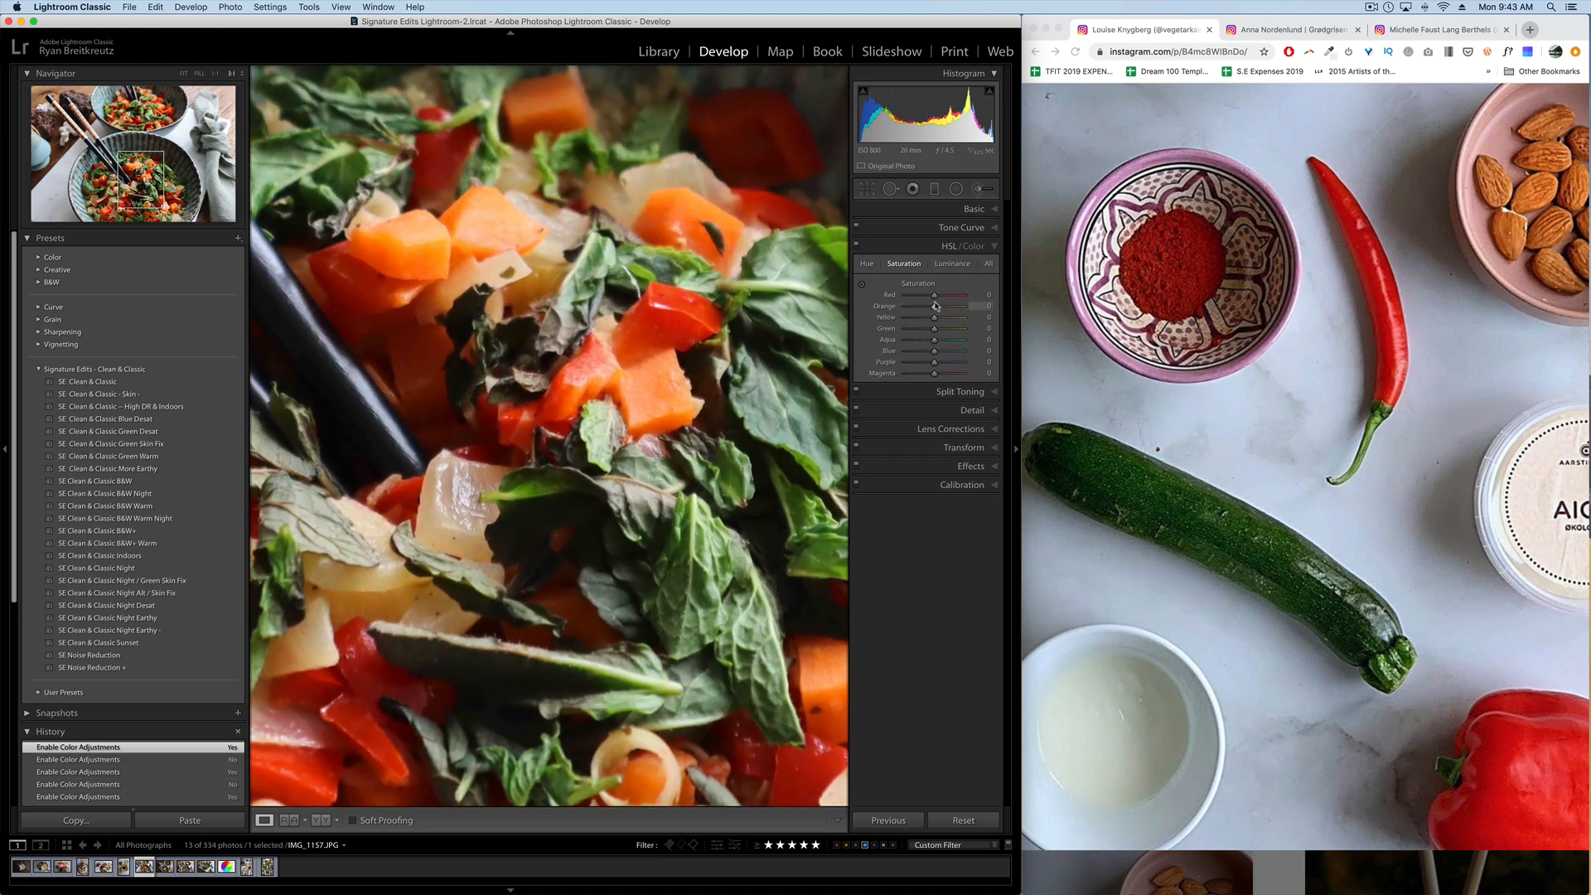
{"action": "left_click_drag", "start_coordinate": [937, 299], "coordinate": [947, 299]}
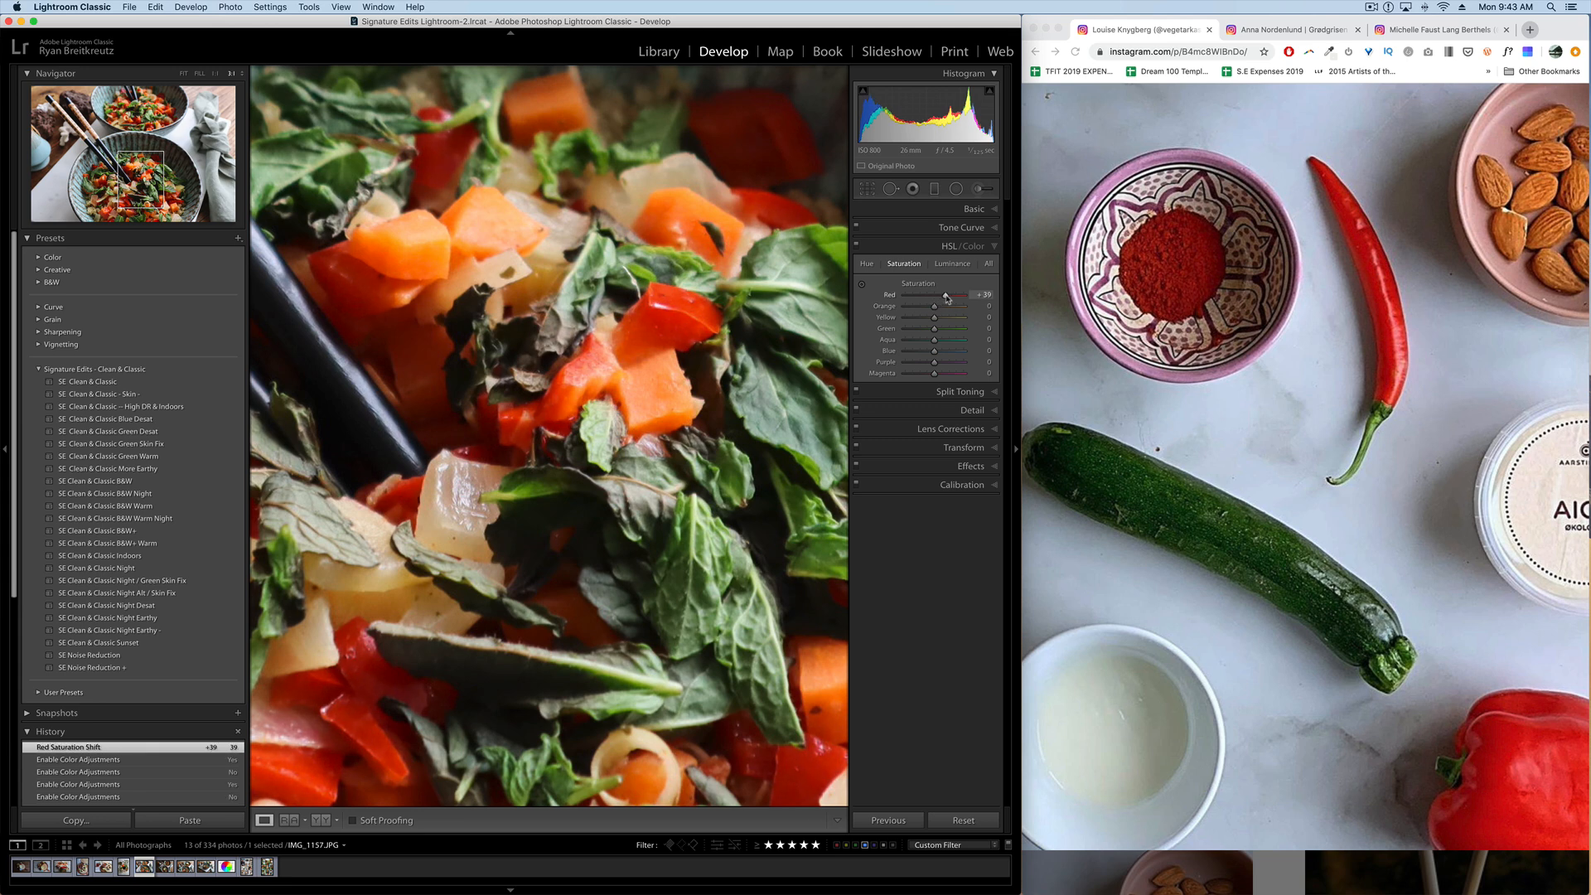
{"action": "left_click", "coordinate": [867, 265]}
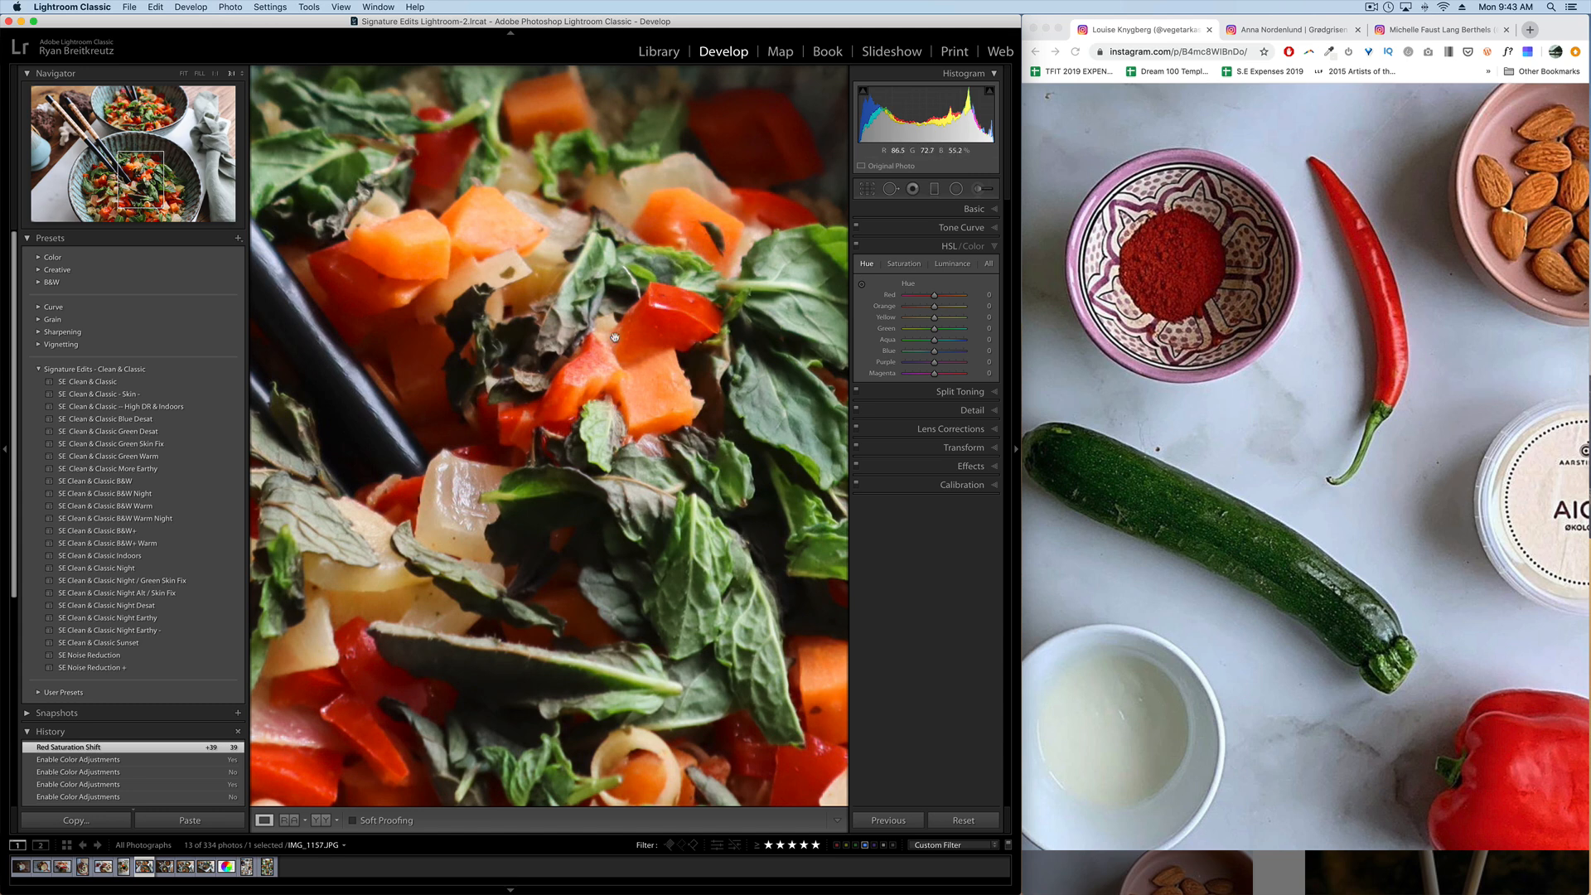
{"action": "left_click_drag", "start_coordinate": [586, 655], "coordinate": [829, 390]}
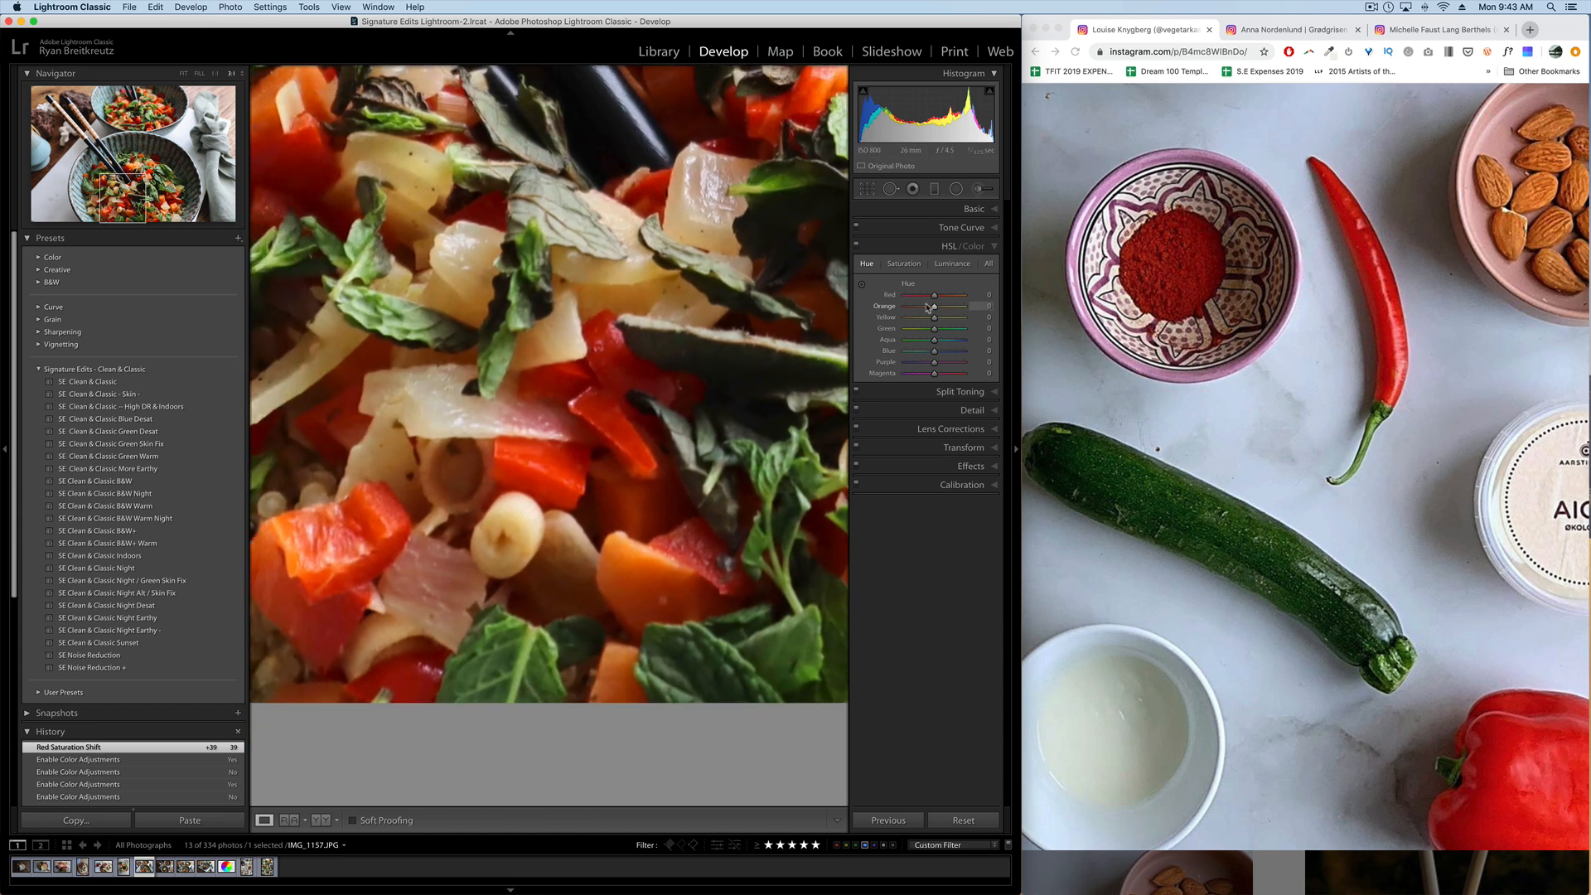
{"action": "left_click_drag", "start_coordinate": [929, 300], "coordinate": [927, 299]}
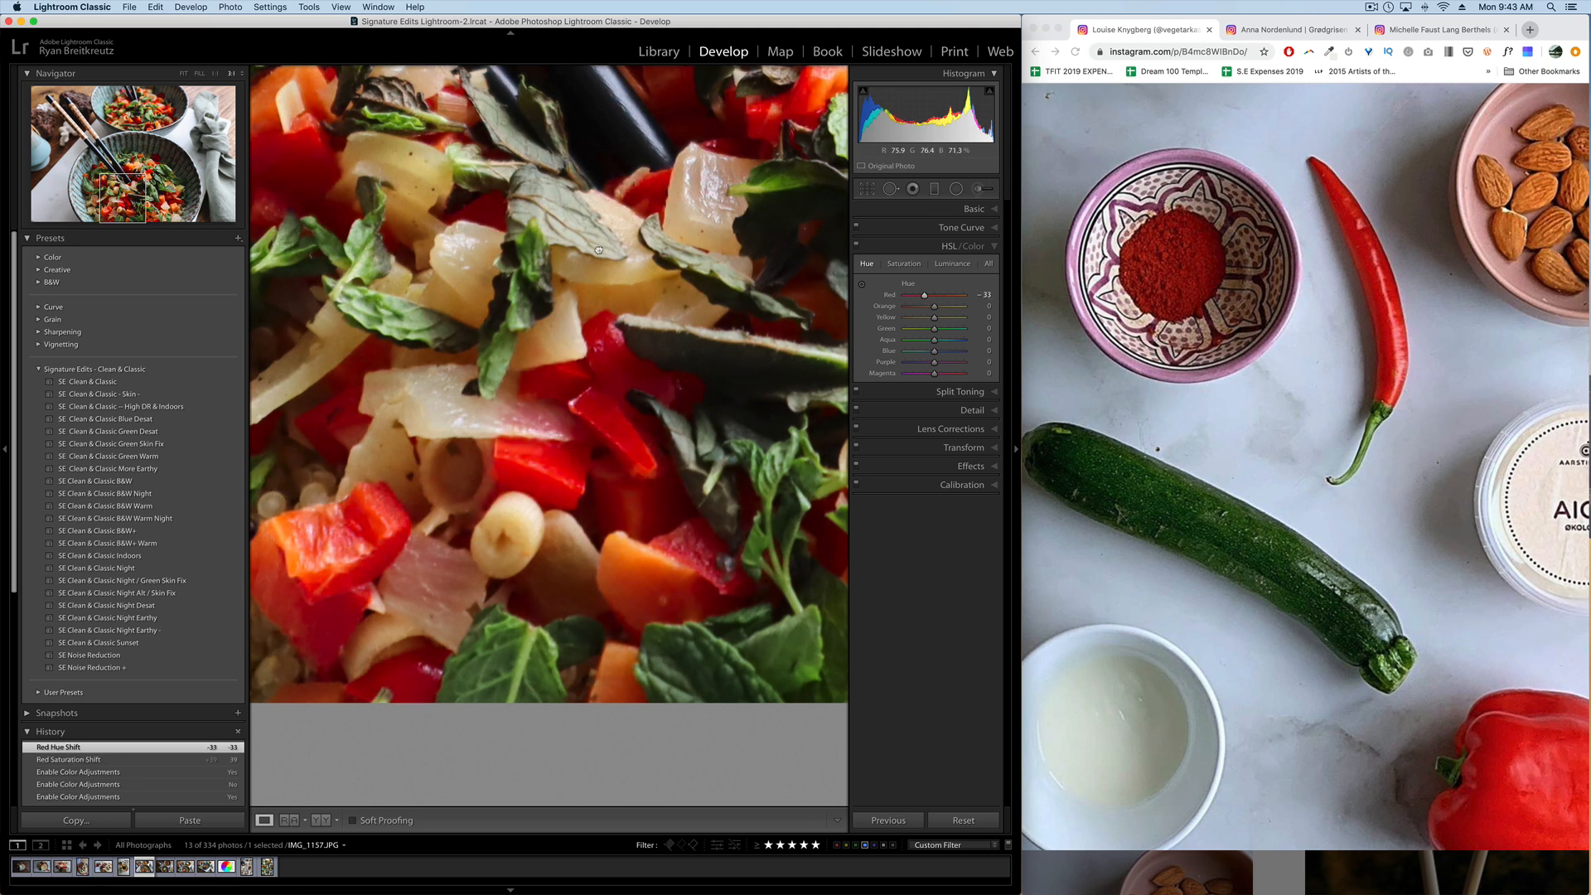
Compare the photo with and without the HSL adjustments, both in close-up and as a whole.
{"action": "left_click_drag", "start_coordinate": [599, 239], "coordinate": [508, 609]}
{"action": "left_click_drag", "start_coordinate": [581, 488], "coordinate": [413, 412]}
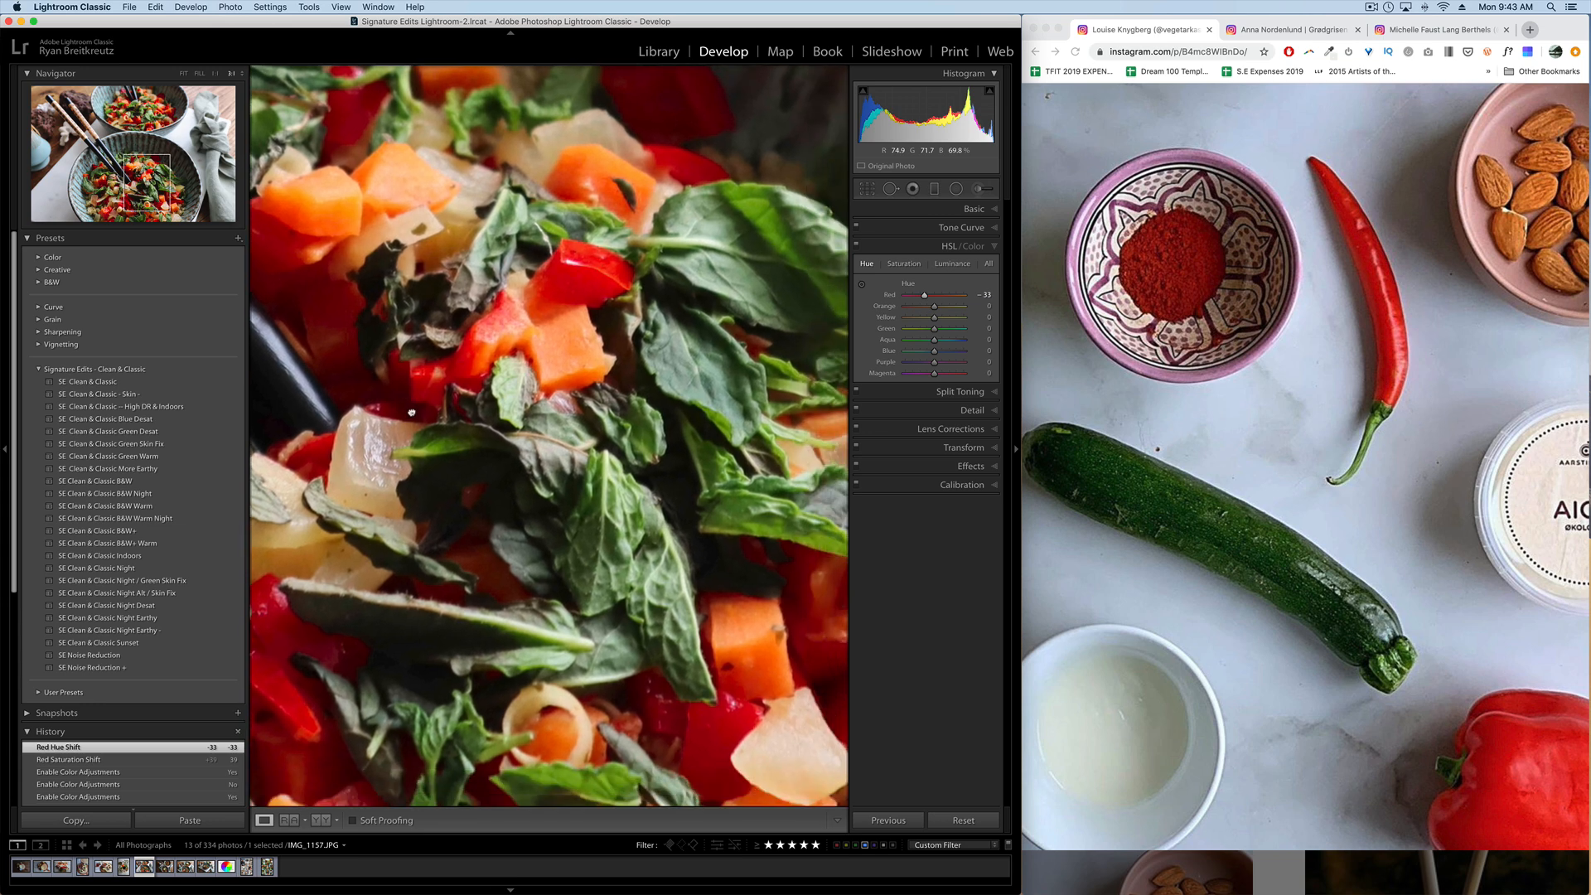
{"action": "left_click", "coordinate": [857, 246]}
{"action": "left_click", "coordinate": [857, 247]}
{"action": "left_click", "coordinate": [857, 247]}
{"action": "left_click", "coordinate": [857, 247]}
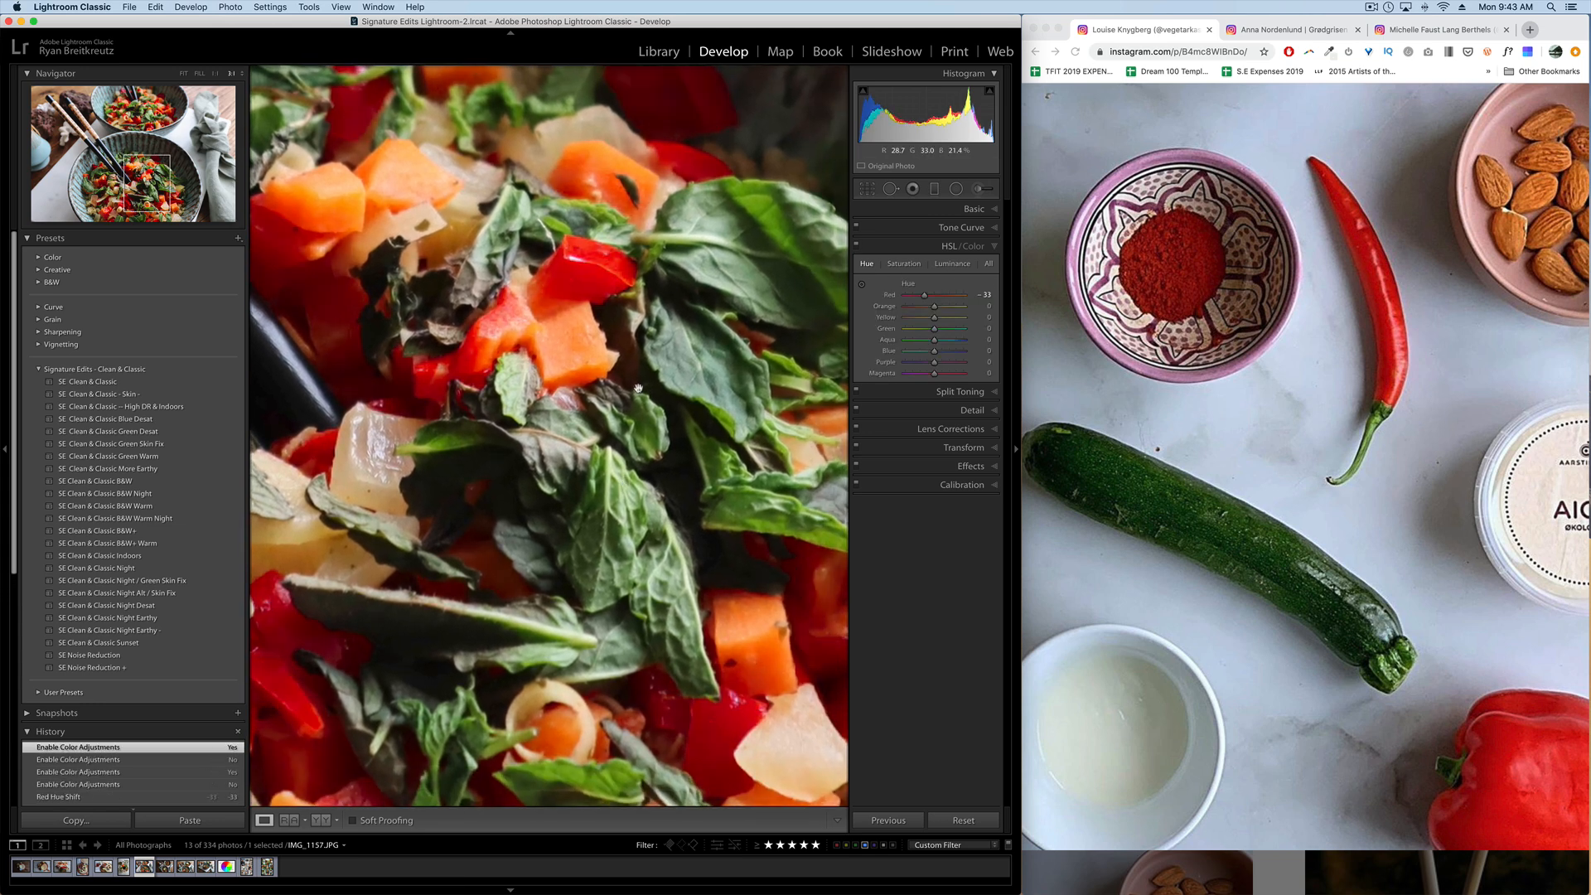
{"action": "left_click", "coordinate": [591, 414]}
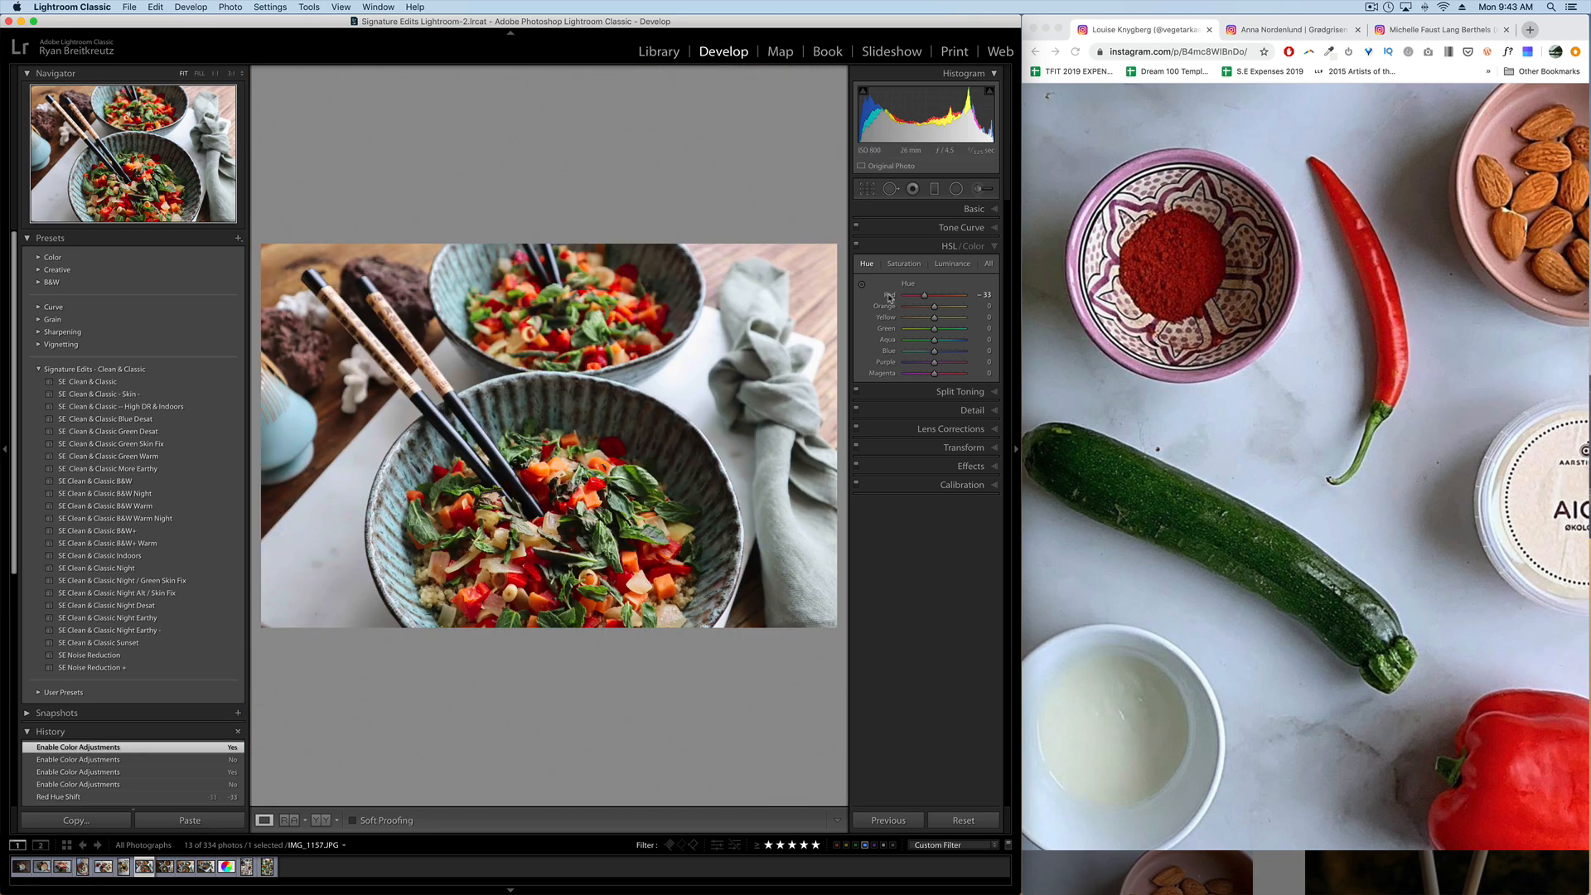
{"action": "left_click", "coordinate": [858, 247]}
{"action": "left_click", "coordinate": [858, 247]}
{"action": "left_click", "coordinate": [858, 246]}
{"action": "left_click", "coordinate": [858, 247]}
Compare the greens of the reference leek and zucchini with the bowl's leaves, and set the Green Luminance to -50.
{"action": "scroll", "coordinate": [1367, 570], "scroll_direction": "right", "scroll_amount": 3}
{"action": "scroll", "coordinate": [1378, 572], "scroll_direction": "down", "scroll_amount": 2}
{"action": "scroll", "coordinate": [1379, 573], "scroll_direction": "left", "scroll_amount": 5}
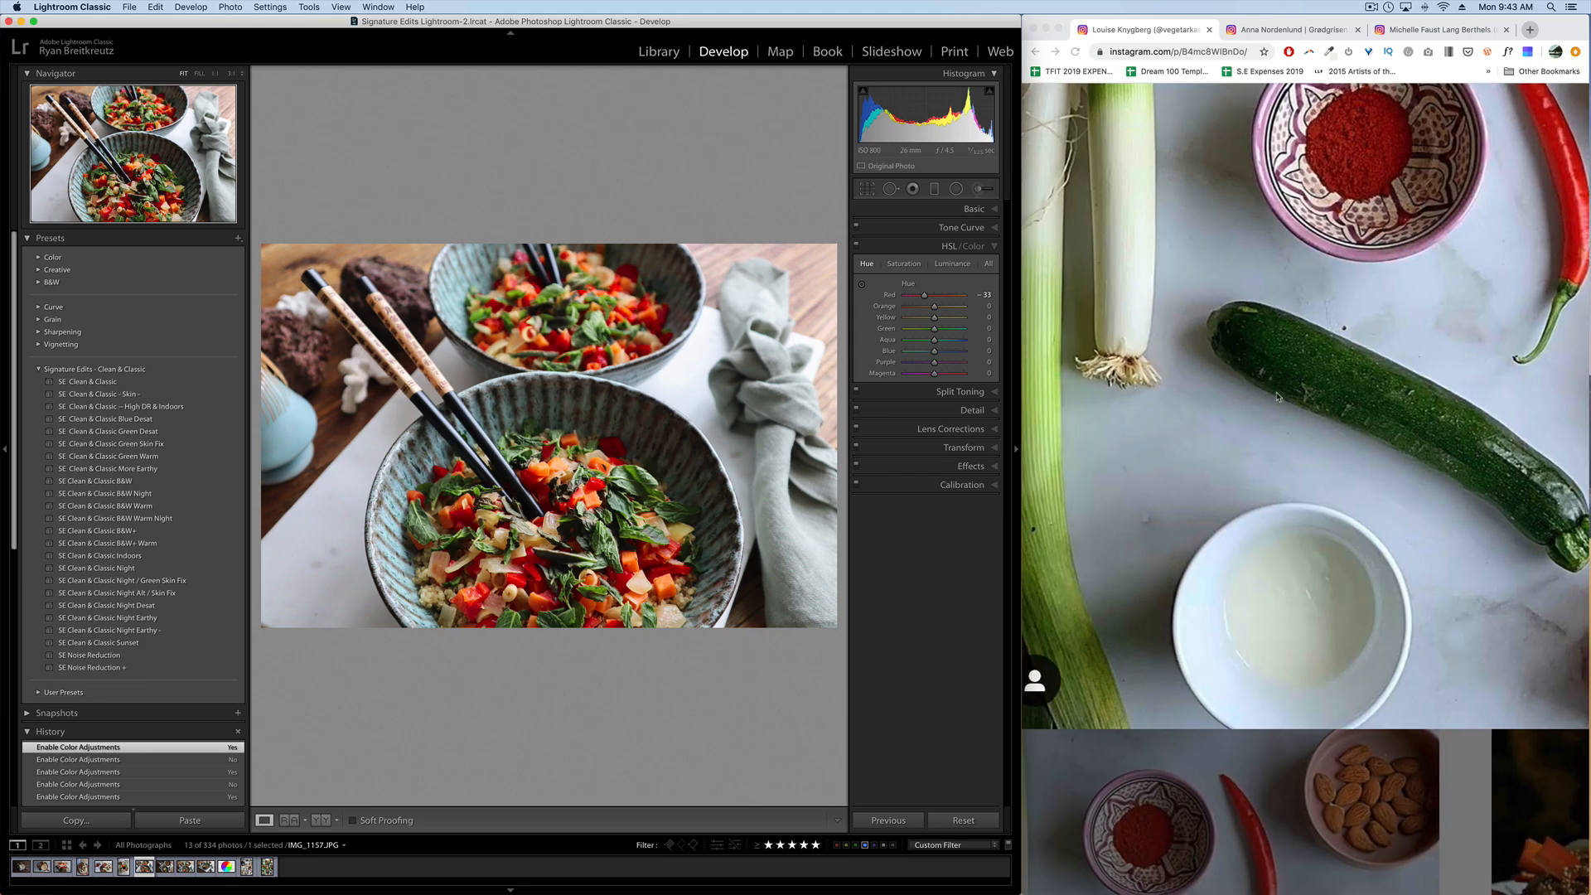
{"action": "scroll", "coordinate": [1278, 397], "scroll_direction": "up", "scroll_amount": 2}
{"action": "scroll", "coordinate": [1280, 523], "scroll_direction": "right", "scroll_amount": 2}
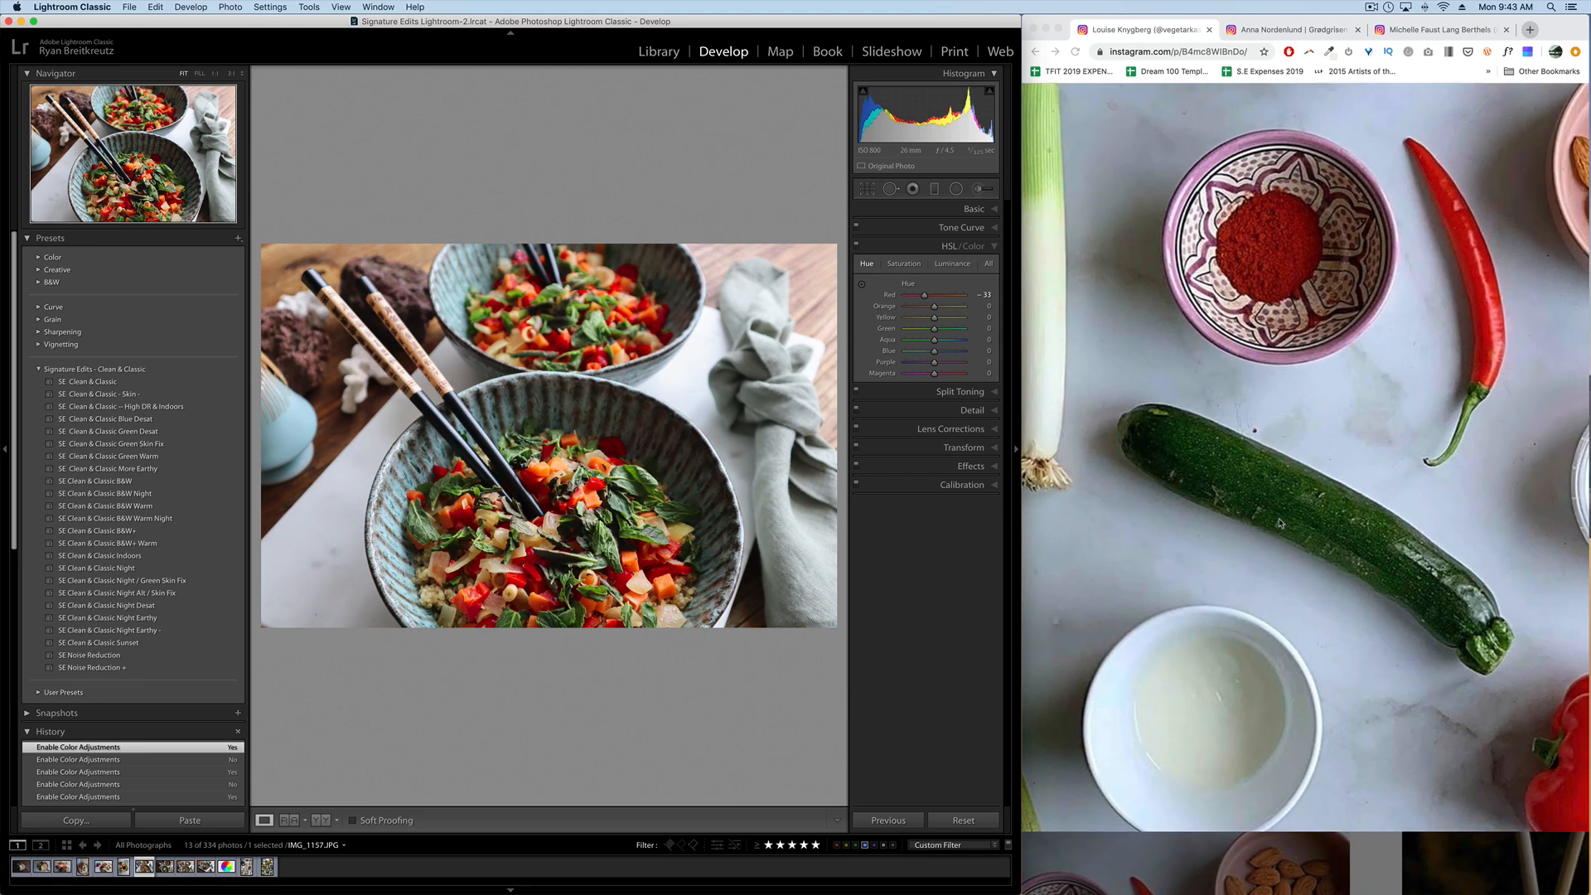
{"action": "left_click", "coordinate": [522, 470]}
{"action": "left_click_drag", "start_coordinate": [669, 574], "coordinate": [370, 302]}
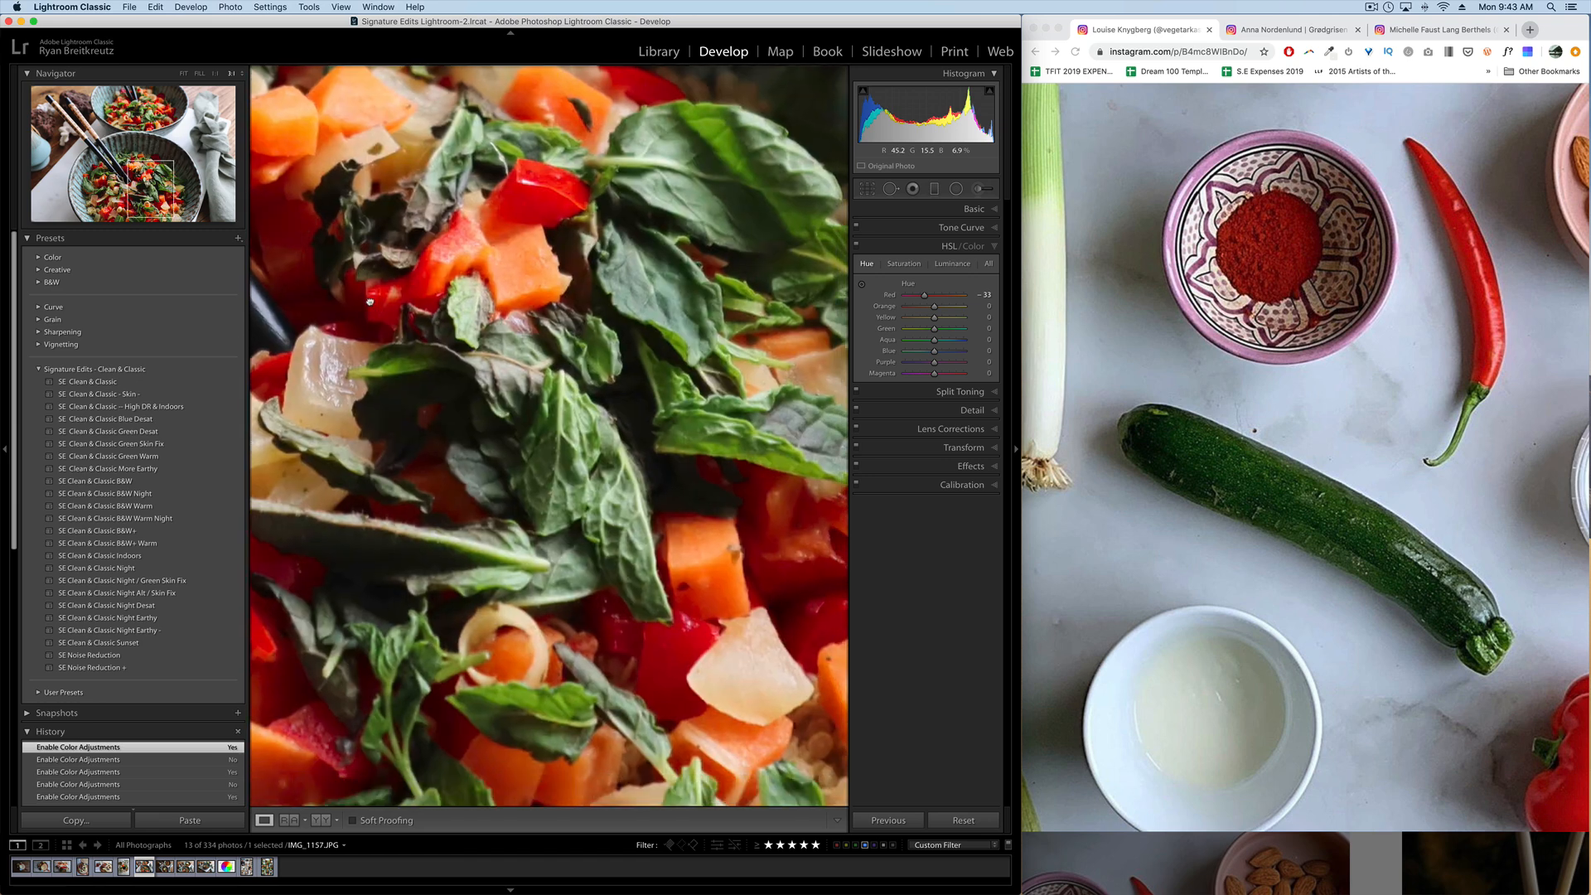
{"action": "left_click_drag", "start_coordinate": [673, 423], "coordinate": [596, 596]}
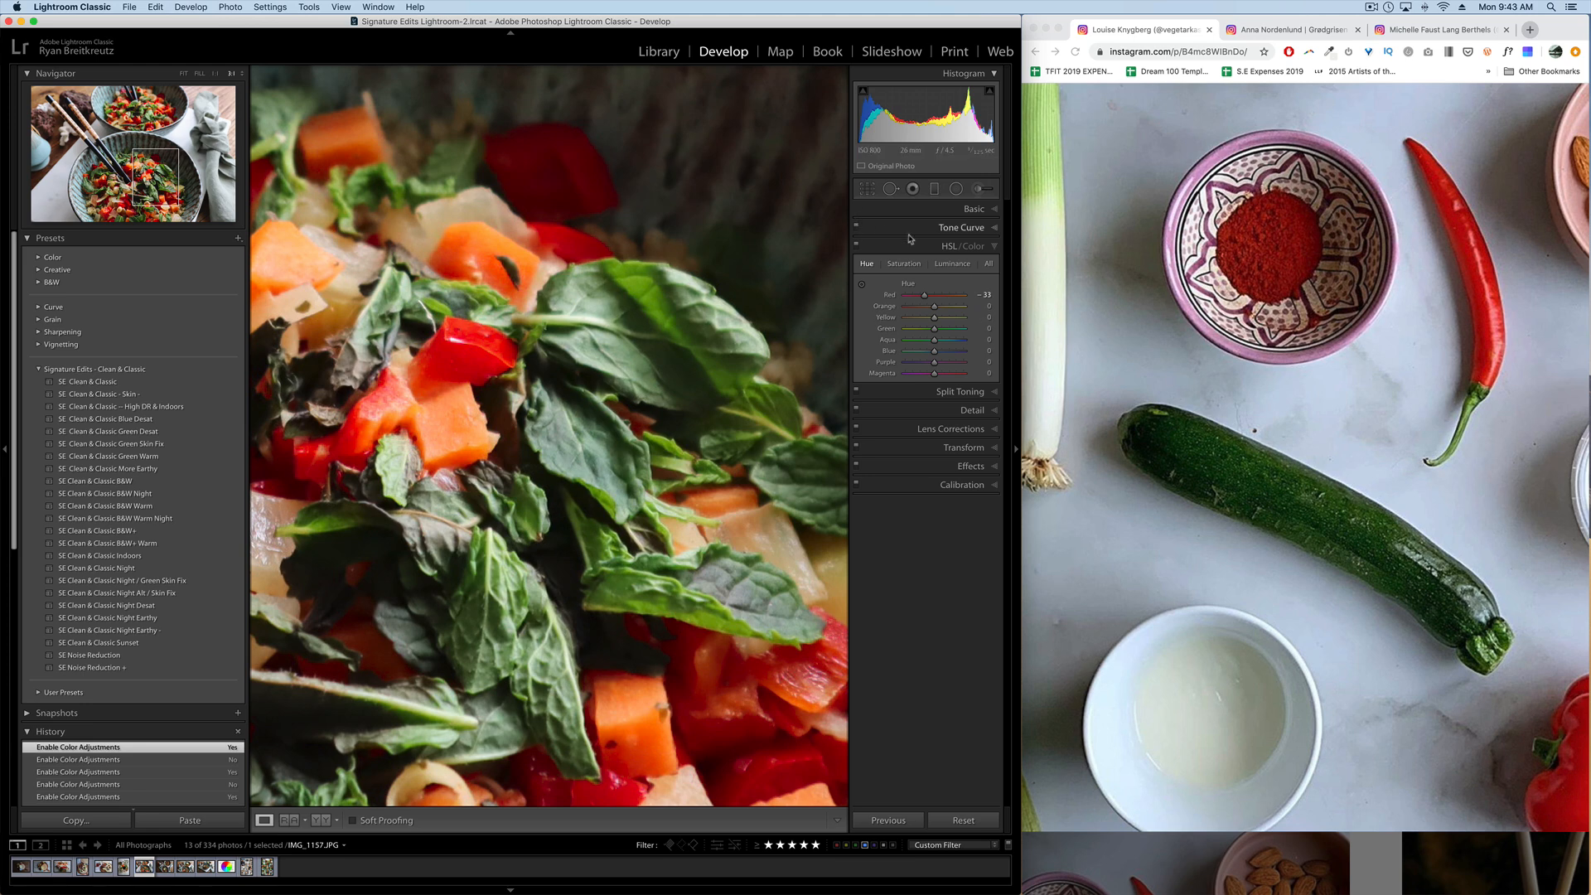
{"action": "left_click", "coordinate": [952, 264]}
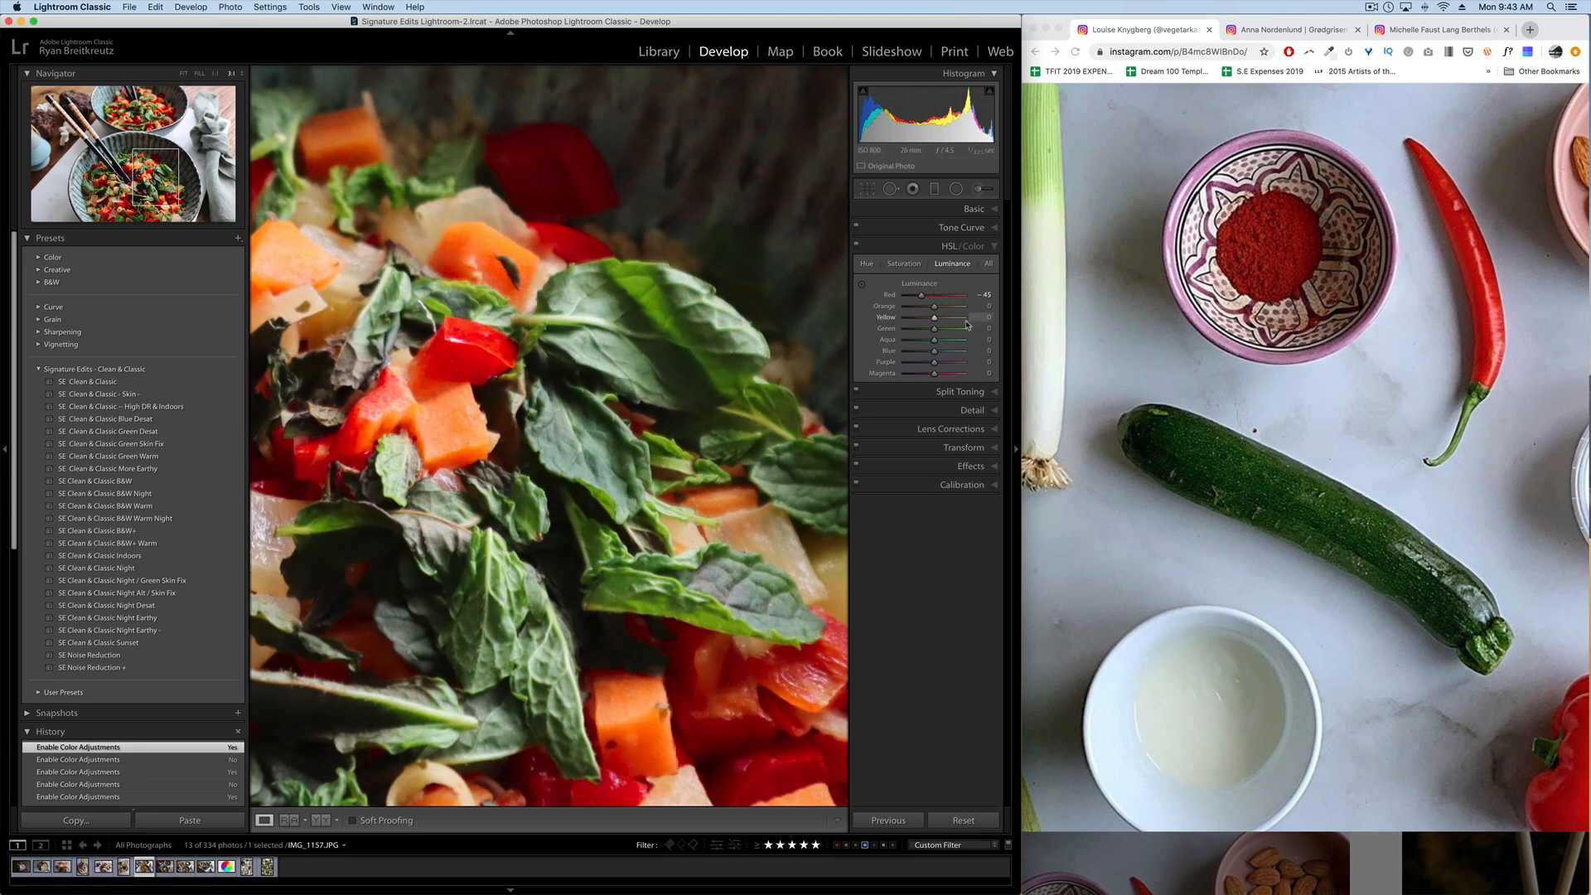
{"action": "mouse_move", "coordinate": [934, 330]}
{"action": "left_mouse_down"}
{"action": "mouse_move", "coordinate": [984, 329]}
{"action": "mouse_move", "coordinate": [920, 339]}
{"action": "left_mouse_up"}
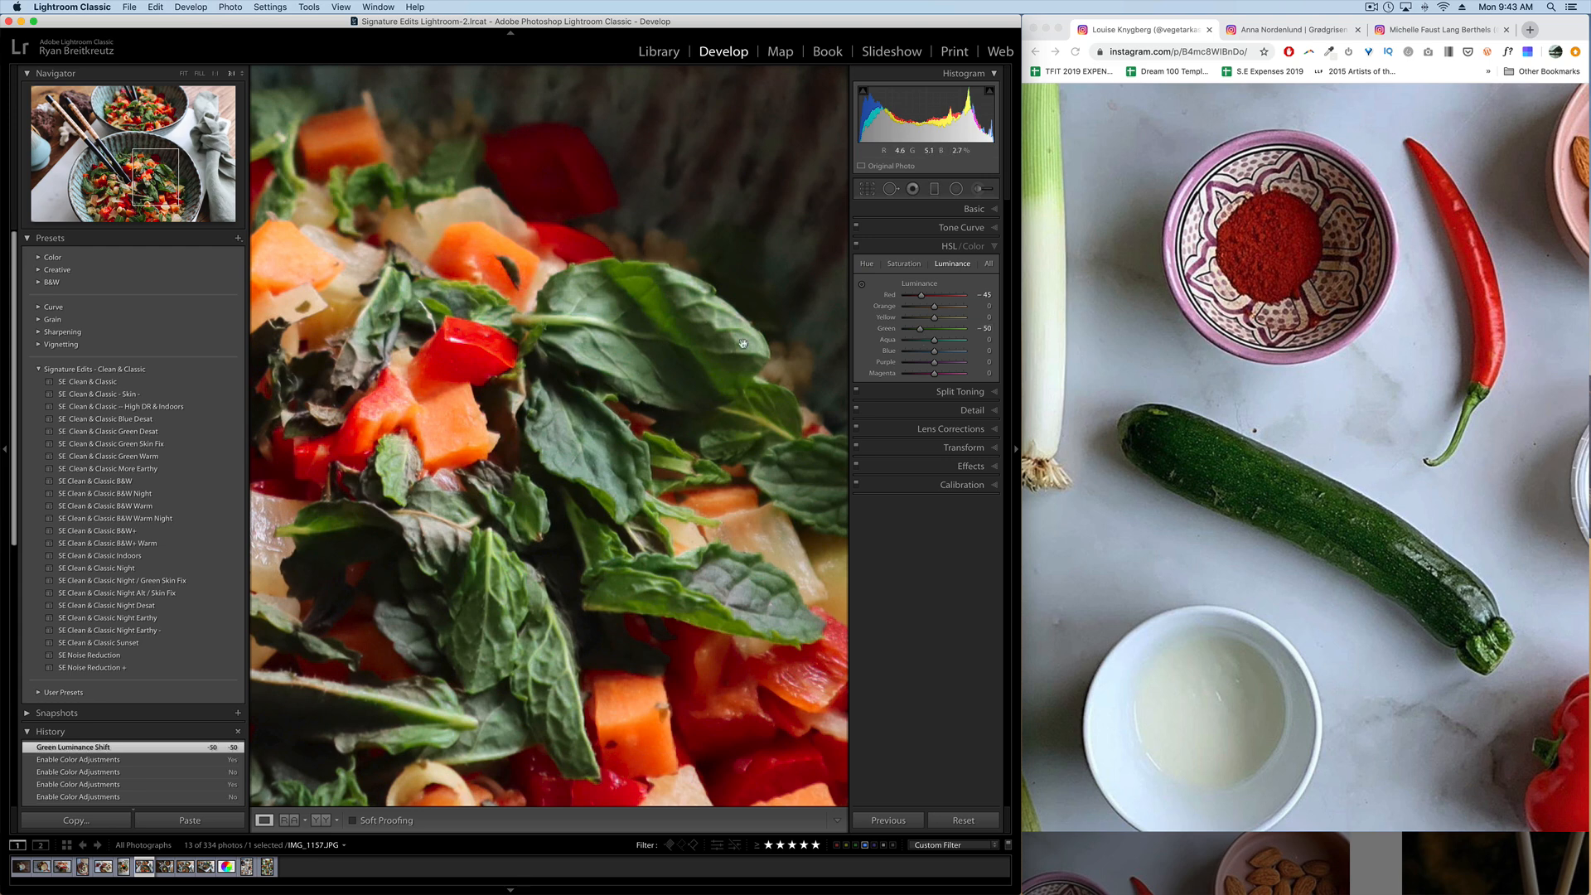
Try shifting the Green Saturation, return it to 0, and set the Green Hue to +10.
{"action": "left_click", "coordinate": [901, 264]}
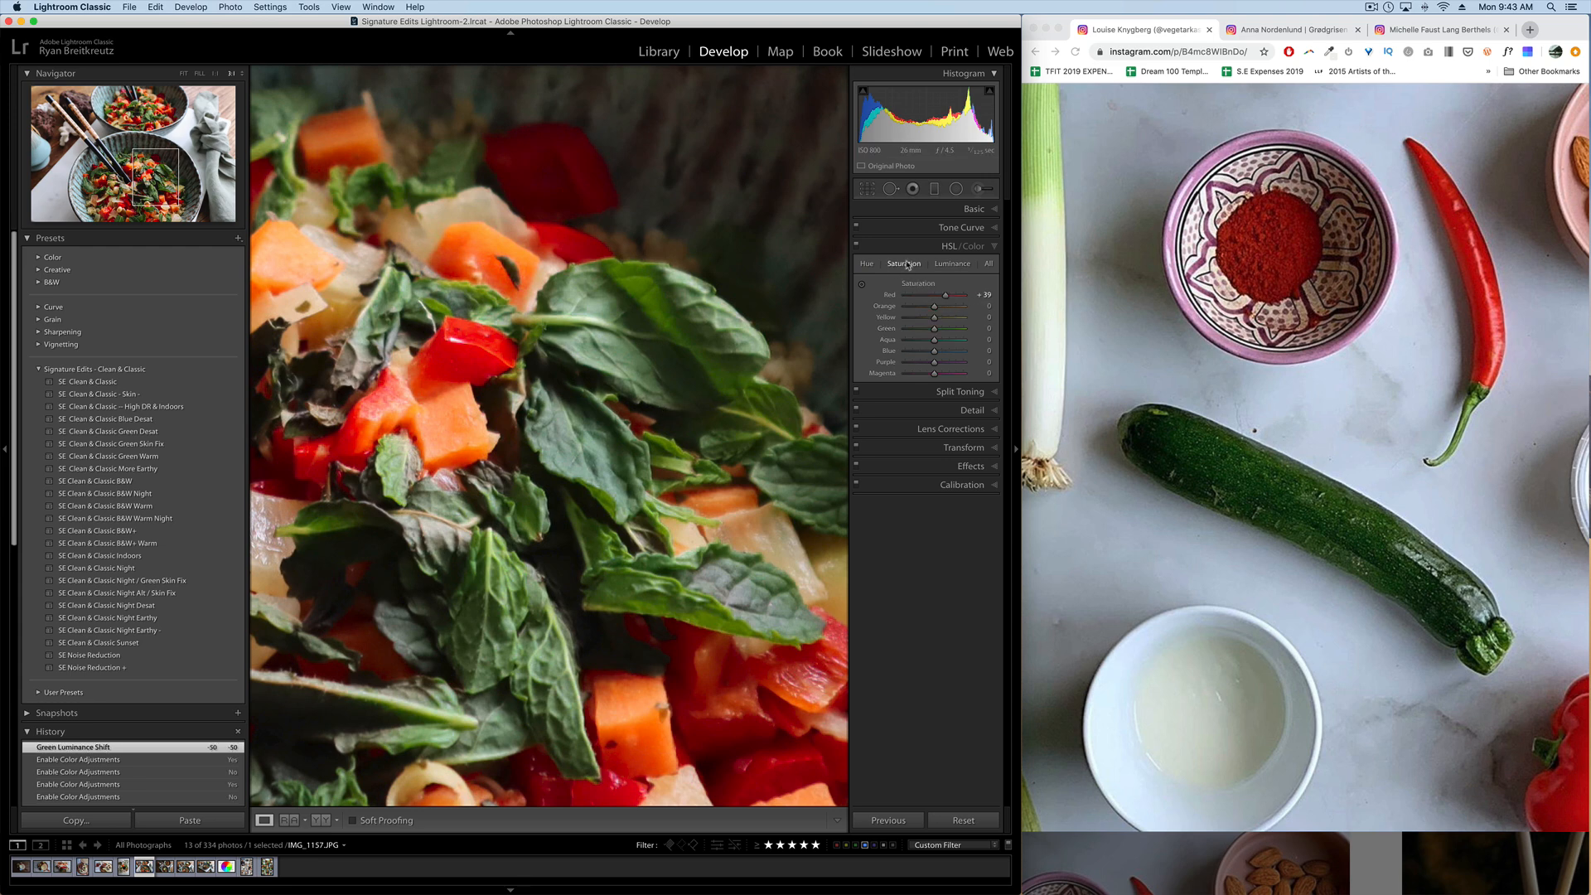
{"action": "double_click", "coordinate": [959, 330]}
{"action": "left_click", "coordinate": [866, 263]}
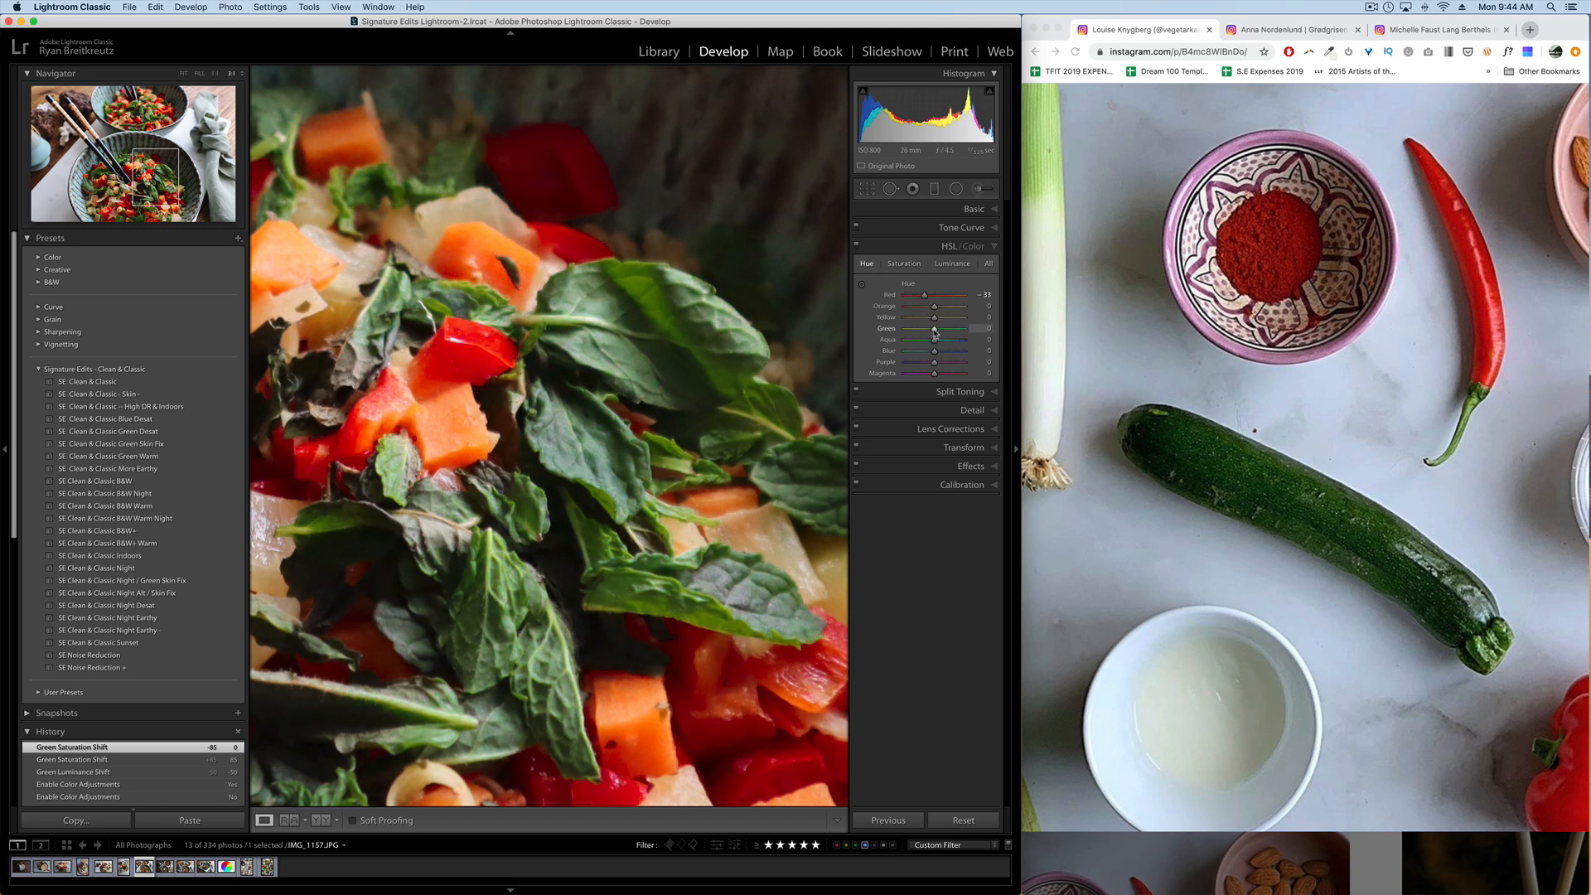
{"action": "left_click_drag", "start_coordinate": [944, 334], "coordinate": [947, 334]}
{"action": "left_click_drag", "start_coordinate": [937, 330], "coordinate": [936, 331]}
Set the Green Luminance to -53 and compare the photo with and without the HSL adjustments.
{"action": "left_click", "coordinate": [952, 263]}
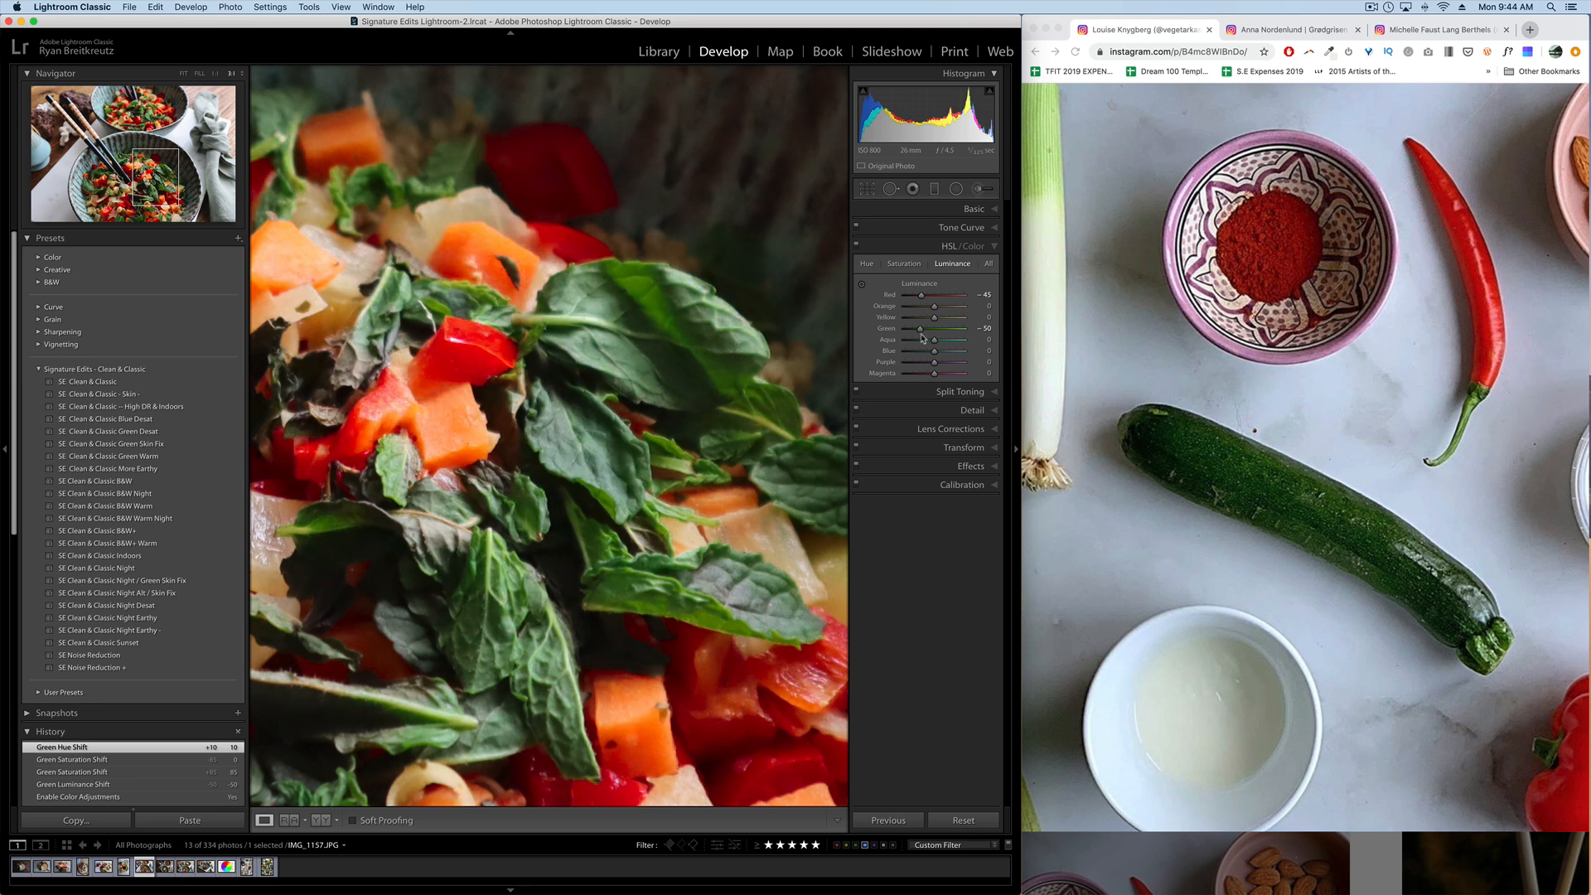
{"action": "left_click_drag", "start_coordinate": [920, 334], "coordinate": [918, 332]}
{"action": "key", "text": "z"}
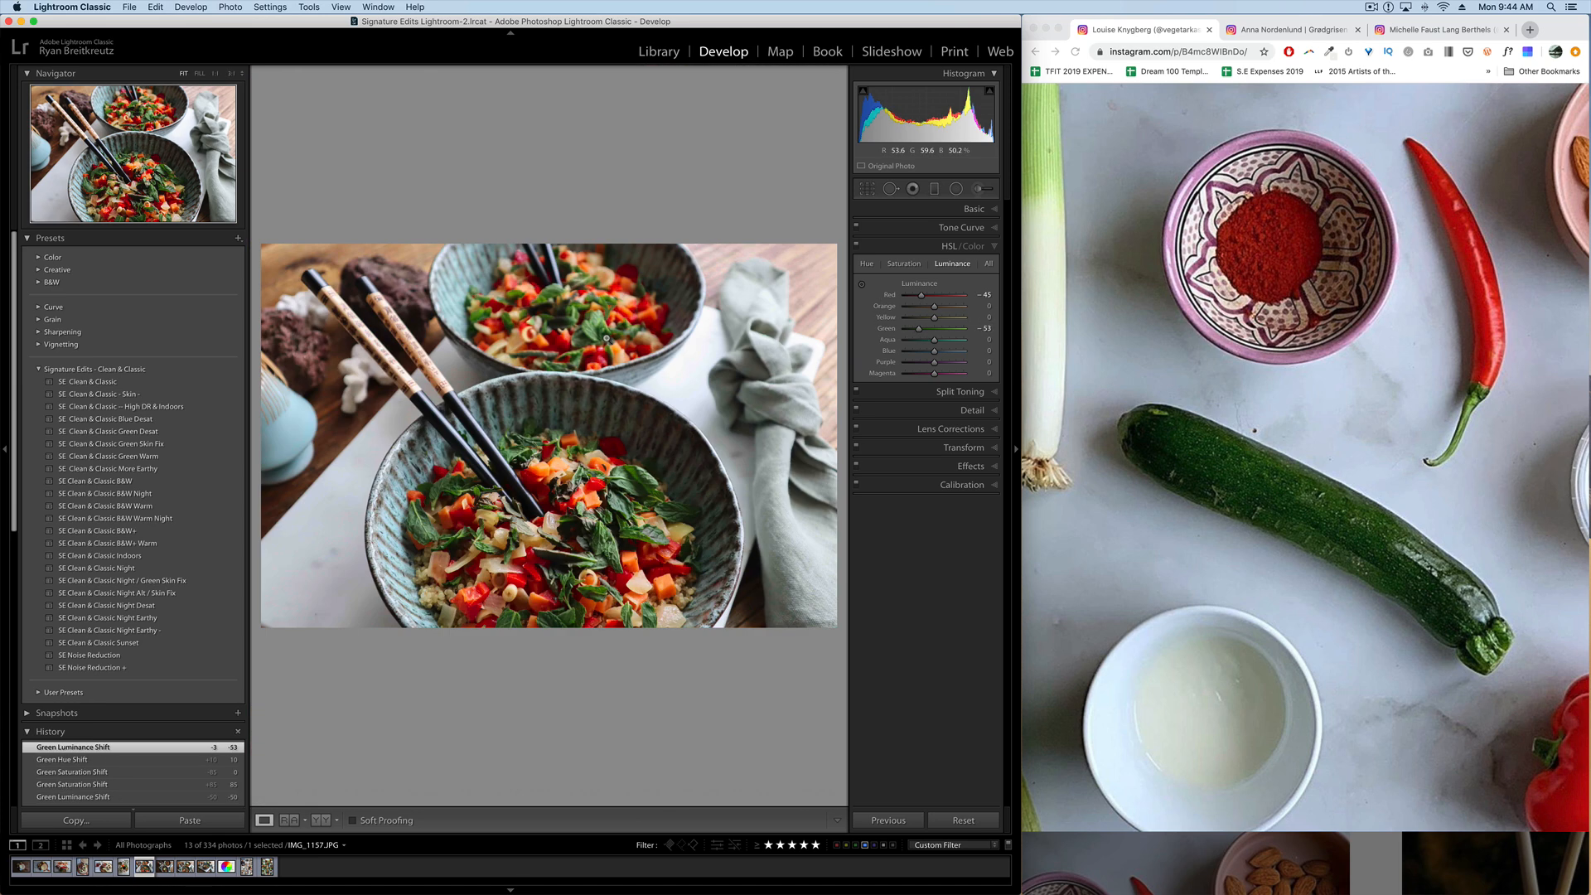
{"action": "left_click", "coordinate": [857, 245]}
{"action": "left_click", "coordinate": [856, 246]}
{"action": "left_click", "coordinate": [857, 245]}
{"action": "left_click", "coordinate": [857, 246]}
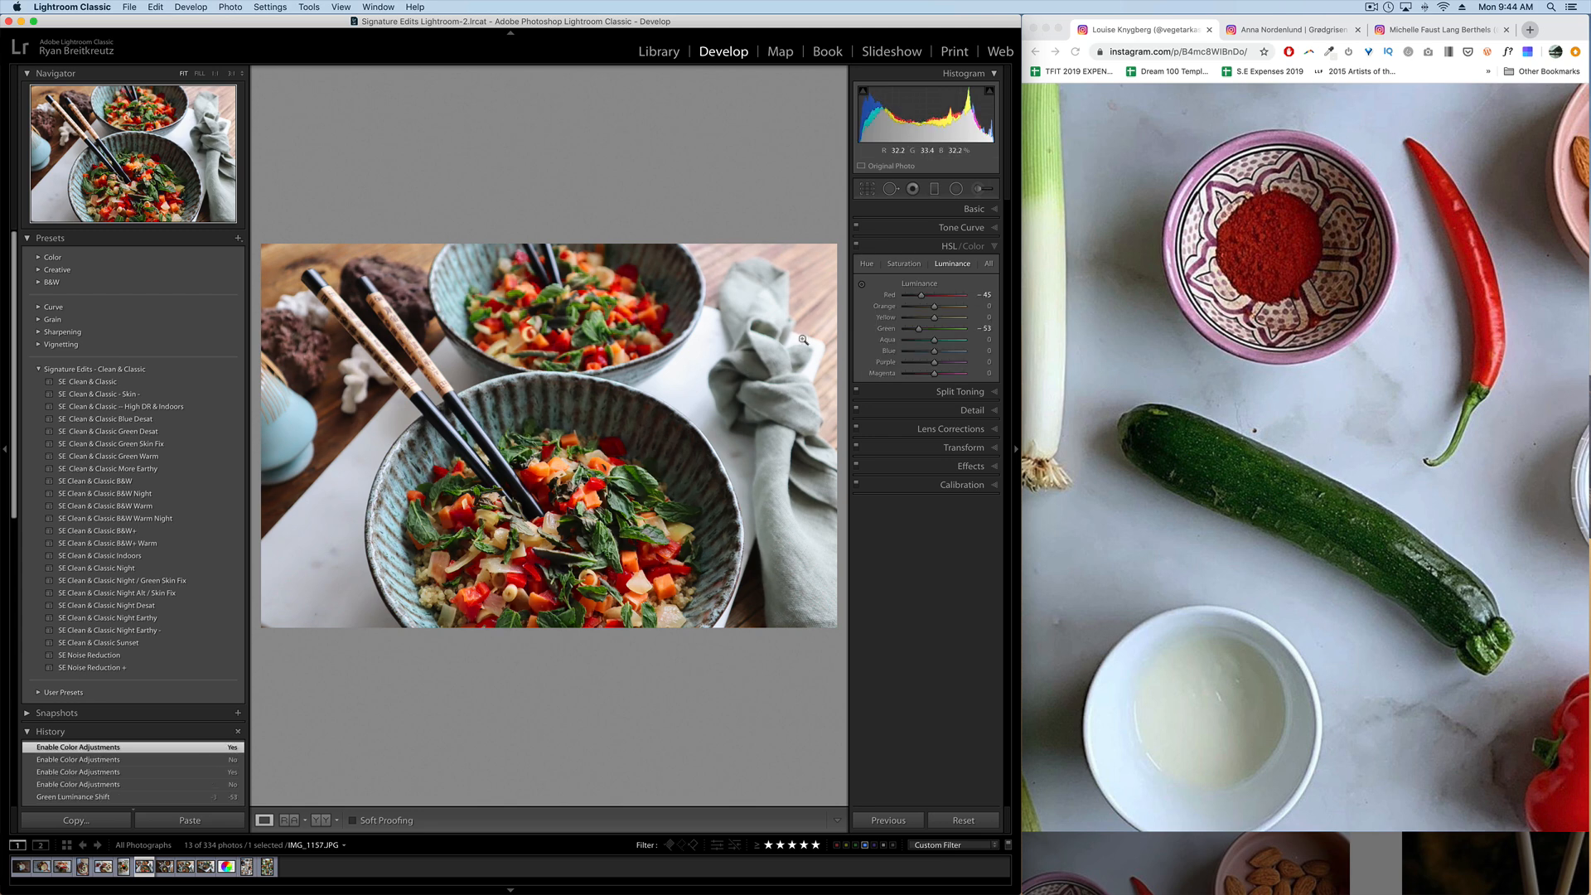
{"action": "left_click", "coordinate": [856, 247]}
{"action": "left_click", "coordinate": [857, 247]}
{"action": "left_click", "coordinate": [585, 496]}
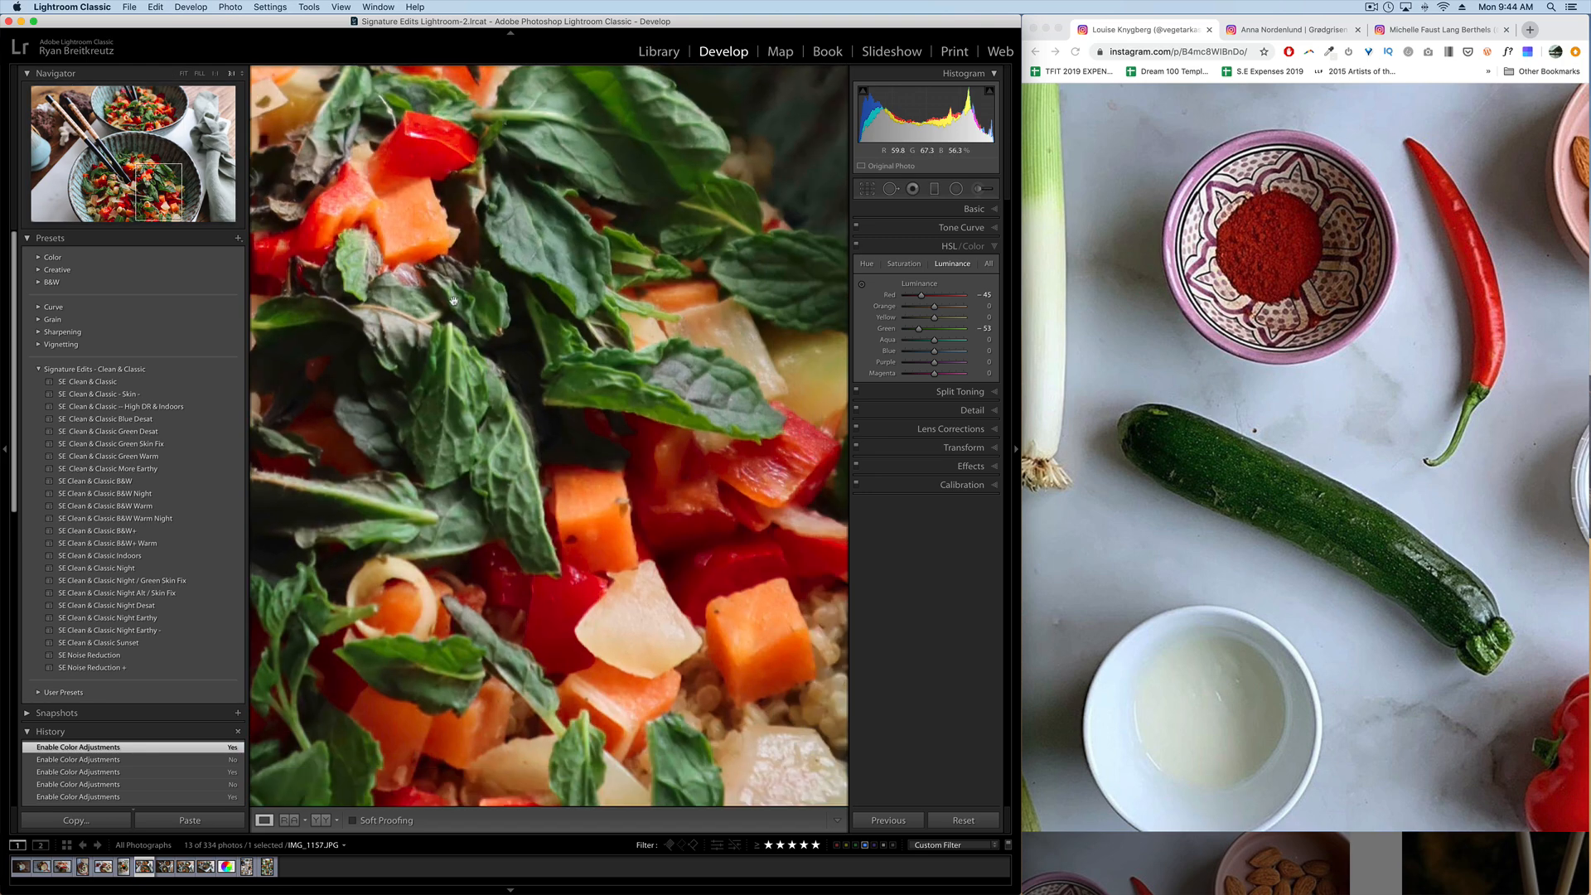
{"action": "left_click", "coordinate": [591, 362]}
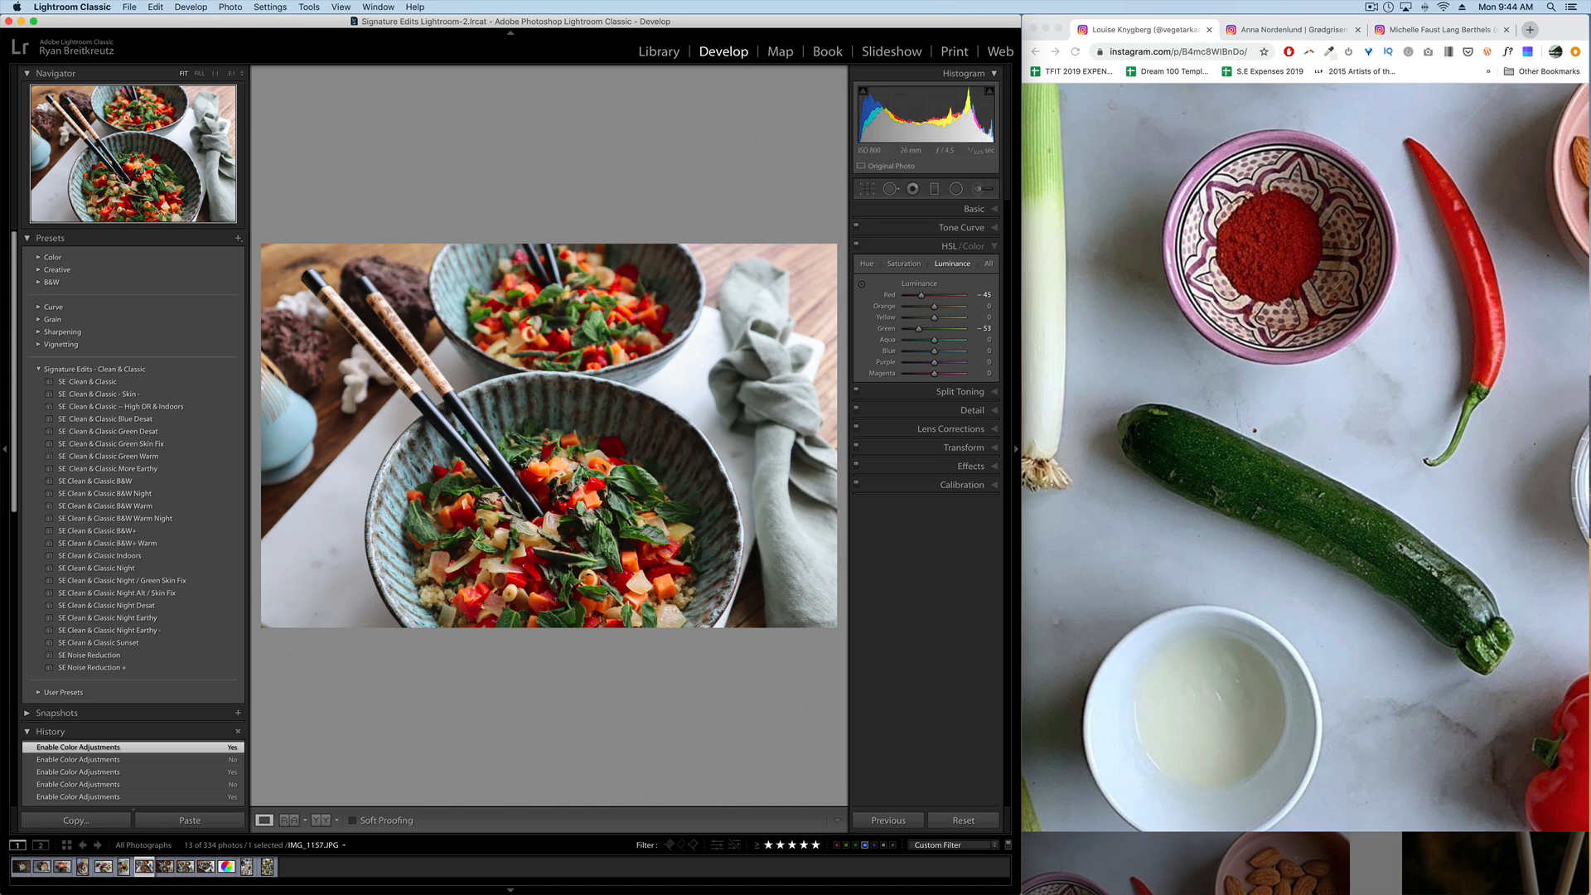
In the browser, close the leek and zucchini post and examine the colours of the taco ingredients post from the vegetarkassen feed.
{"action": "left_click", "coordinate": [1300, 475]}
{"action": "scroll", "coordinate": [1299, 475], "scroll_direction": "down", "scroll_amount": 10}
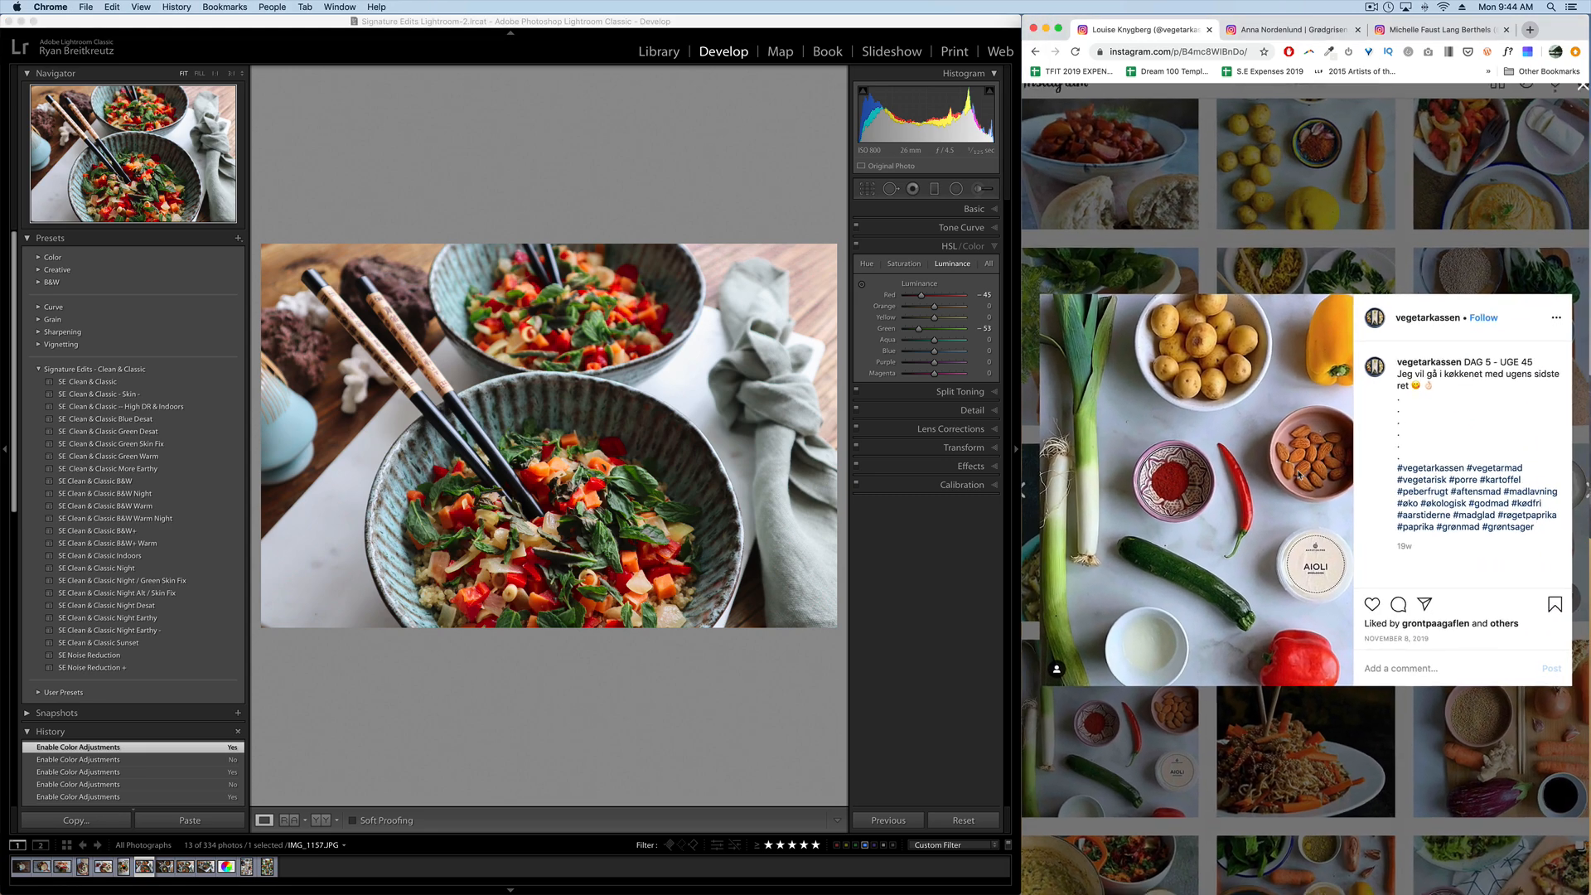
{"action": "scroll", "coordinate": [1299, 475], "scroll_direction": "up", "scroll_amount": 1}
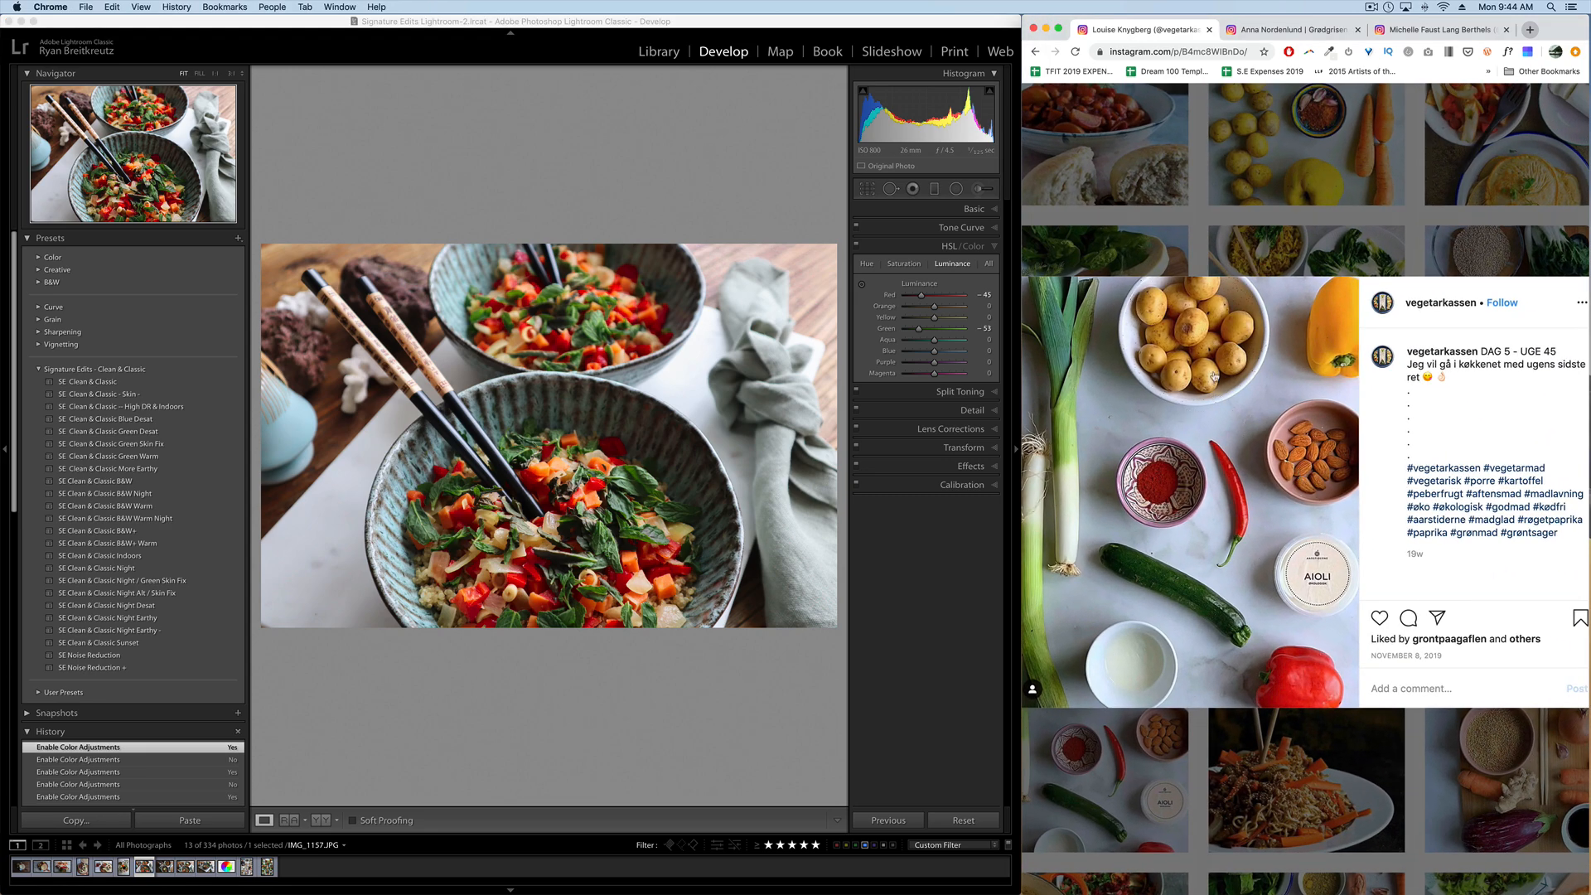
{"action": "left_click", "coordinate": [1289, 200]}
{"action": "scroll", "coordinate": [1400, 420], "scroll_direction": "up", "scroll_amount": 5}
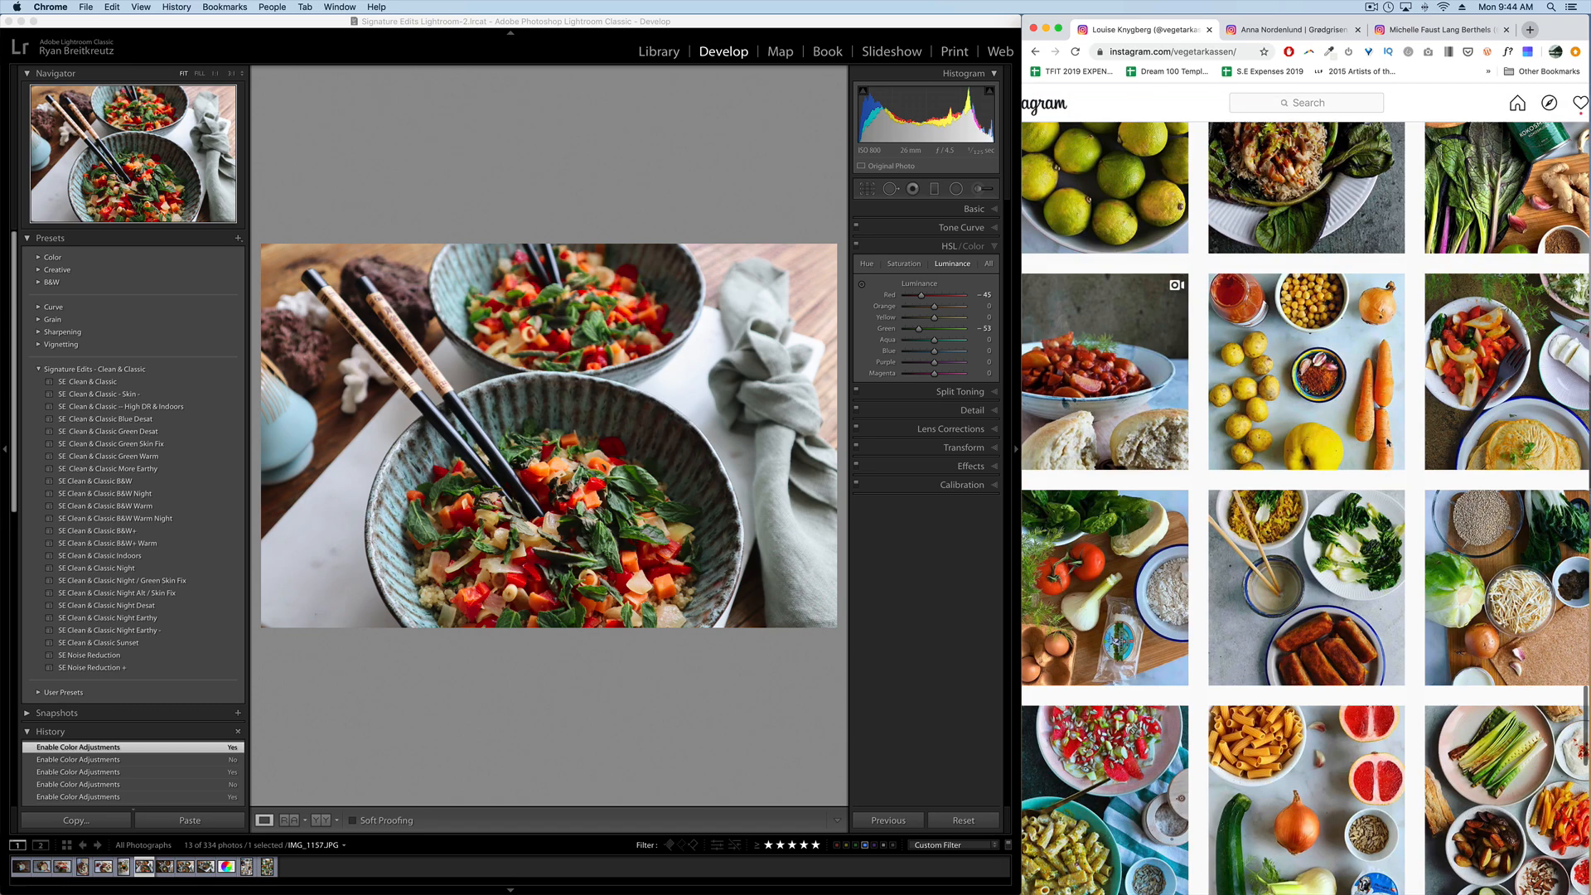
{"action": "scroll", "coordinate": [1314, 432], "scroll_direction": "up", "scroll_amount": 6}
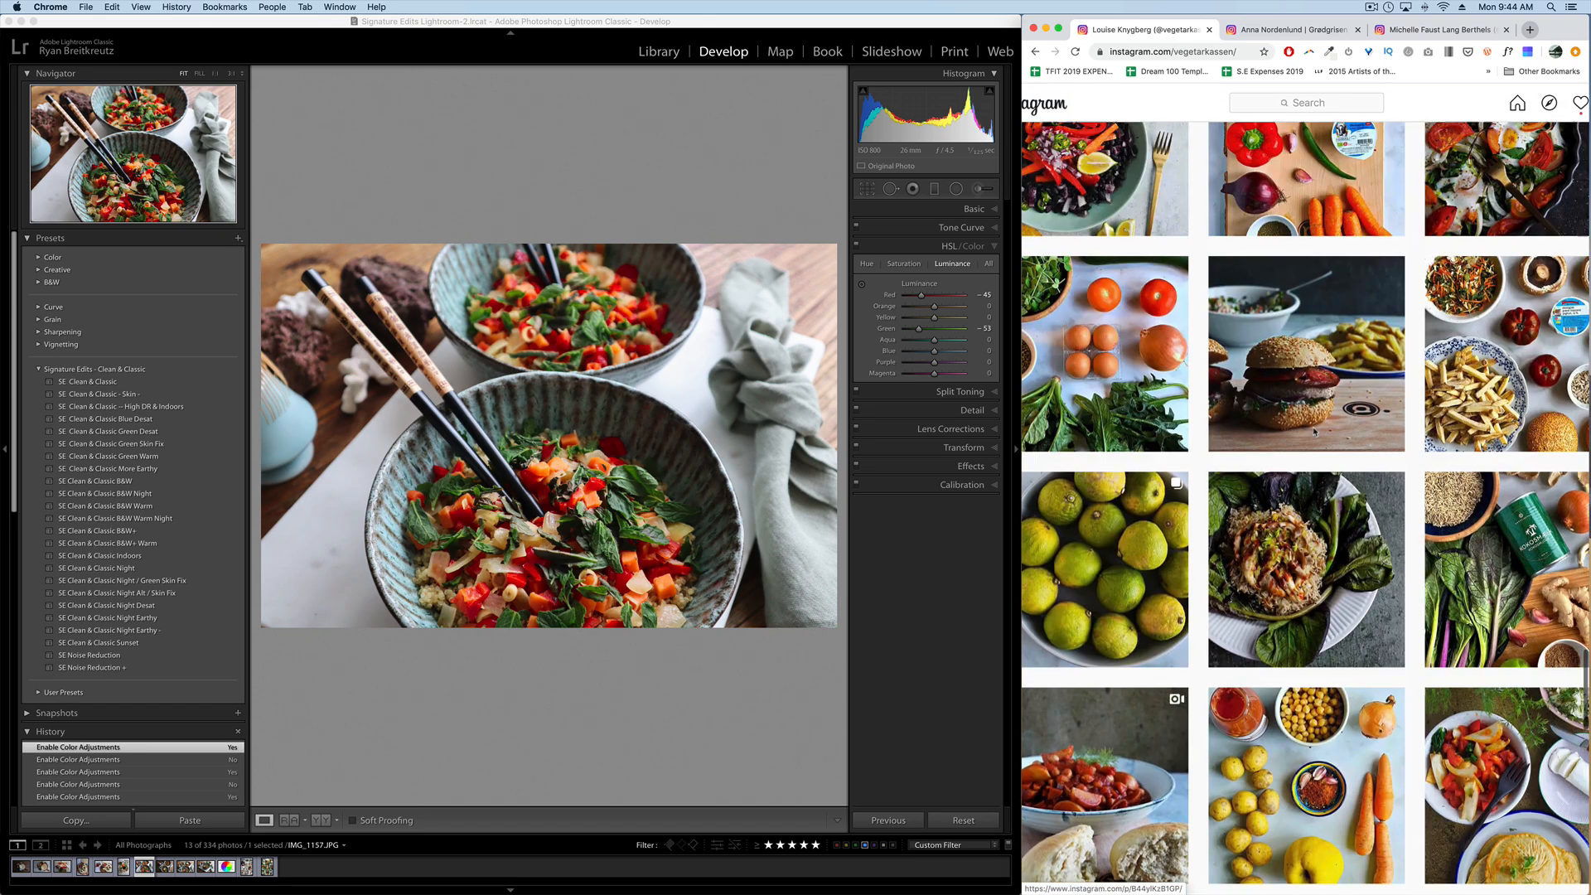
{"action": "left_click", "coordinate": [1348, 380]}
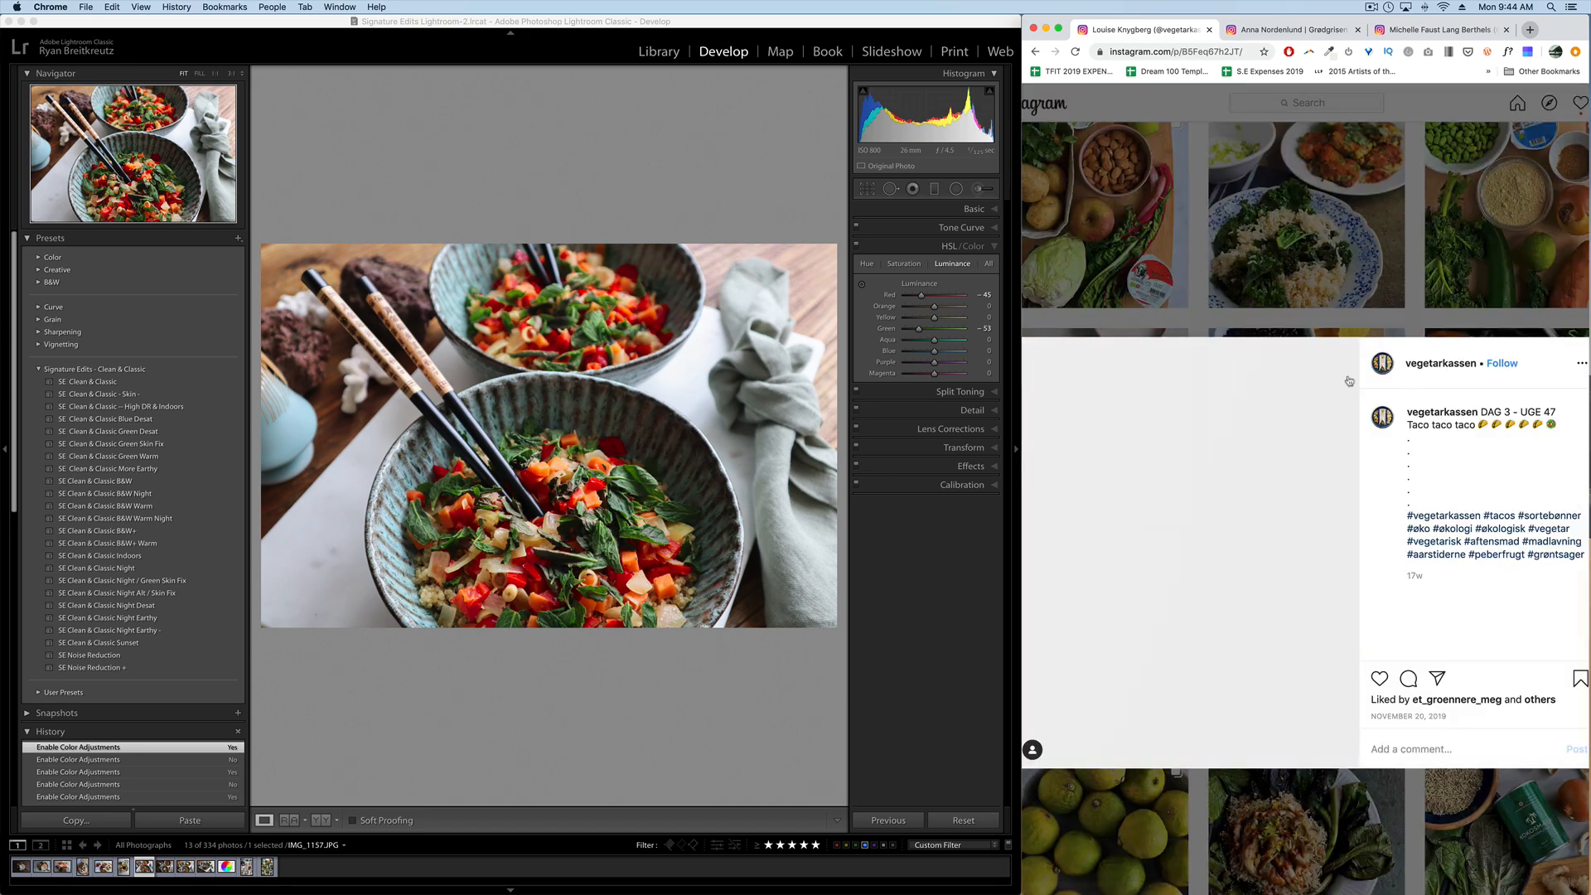
{"action": "scroll", "coordinate": [1213, 547], "scroll_direction": "up", "scroll_amount": 3}
{"action": "scroll", "coordinate": [1212, 551], "scroll_direction": "left", "scroll_amount": 2}
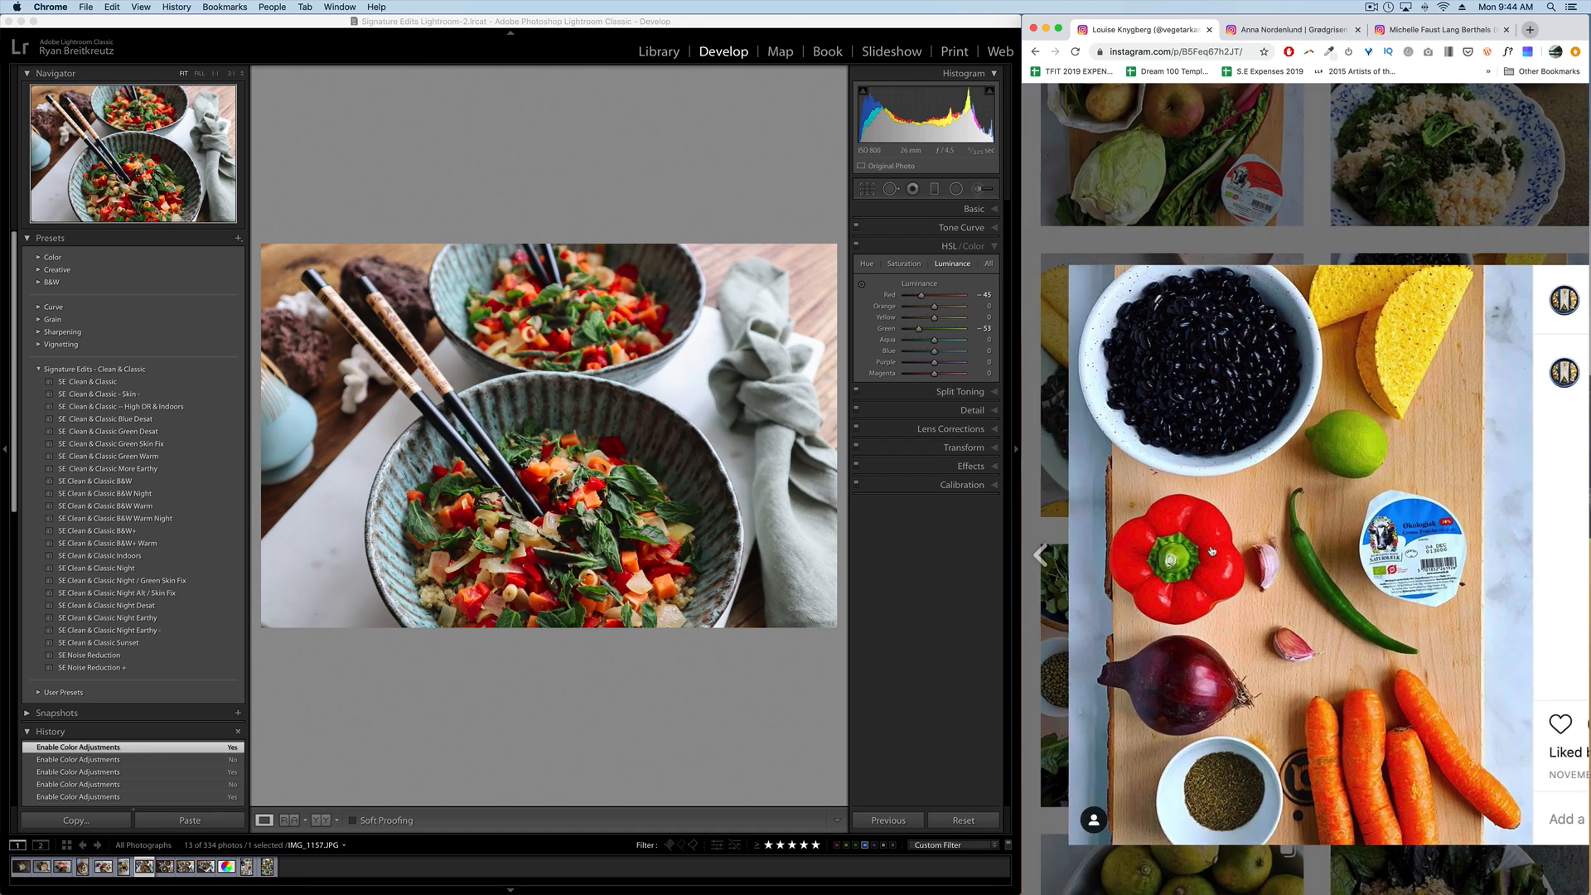
{"action": "scroll", "coordinate": [1212, 551], "scroll_direction": "down", "scroll_amount": 1}
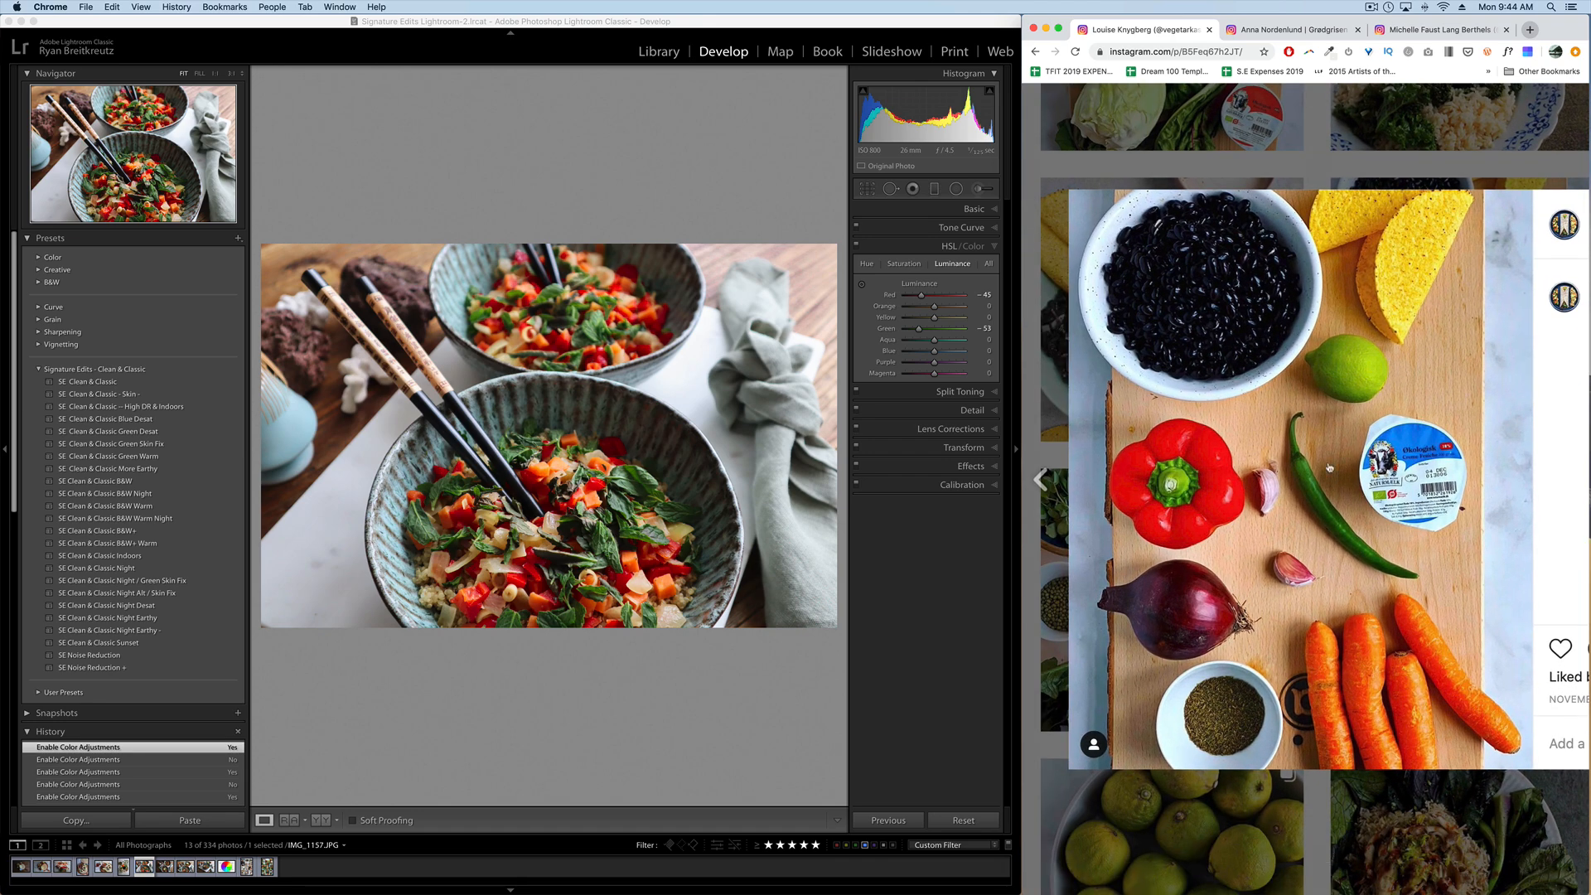
Set the Exposure to +0.55, Highlights to -67, Texture to +17 and Vibrance to +3.
{"action": "left_click", "coordinate": [967, 212]}
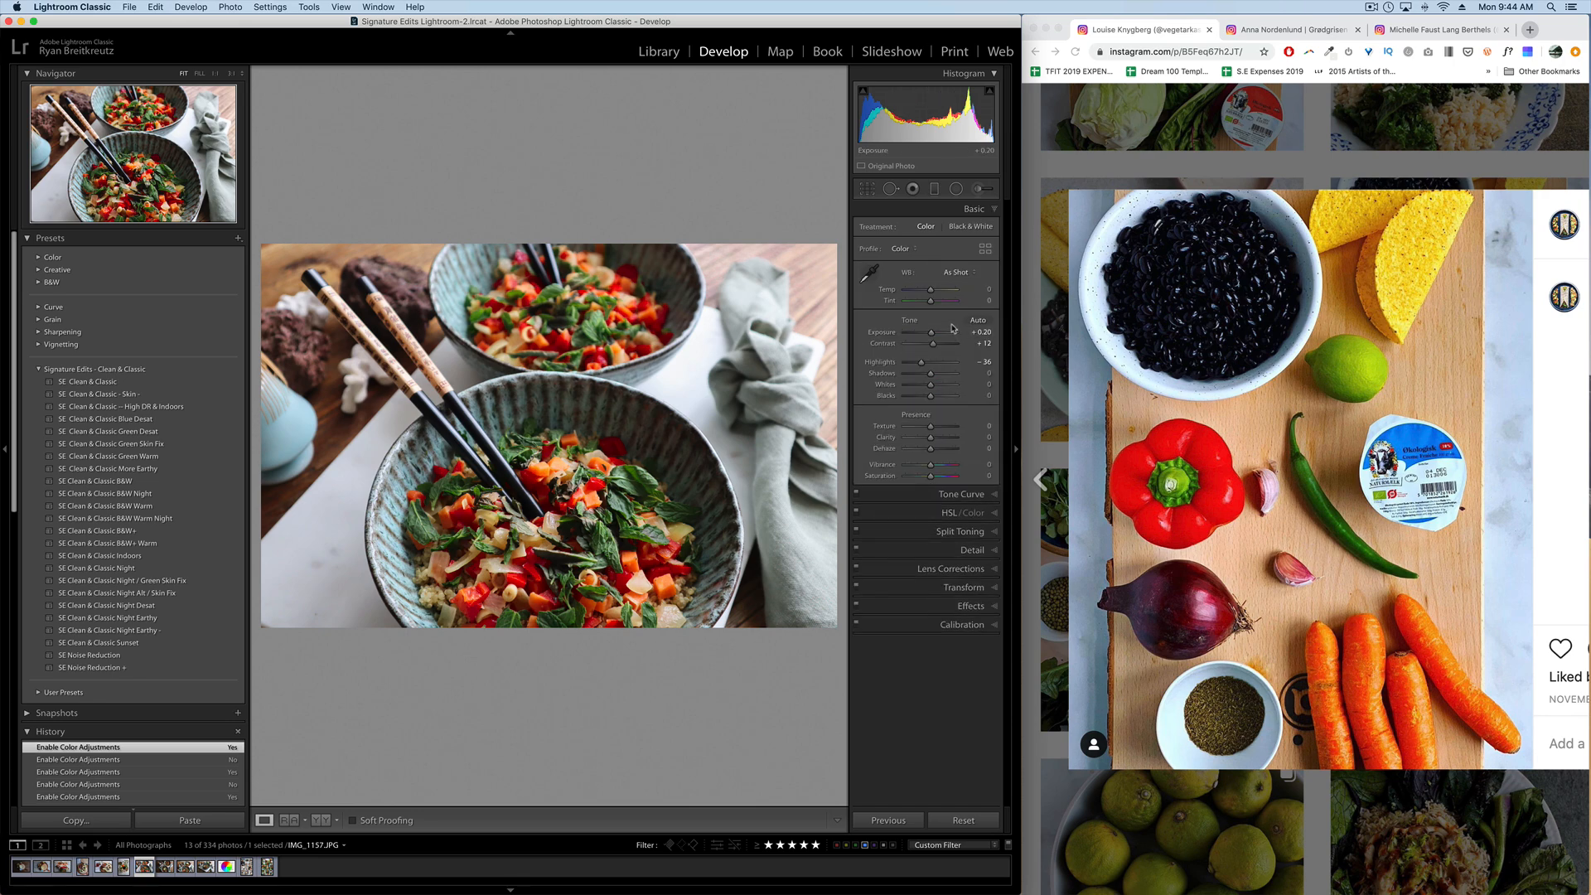
{"action": "left_click_drag", "start_coordinate": [932, 336], "coordinate": [933, 336]}
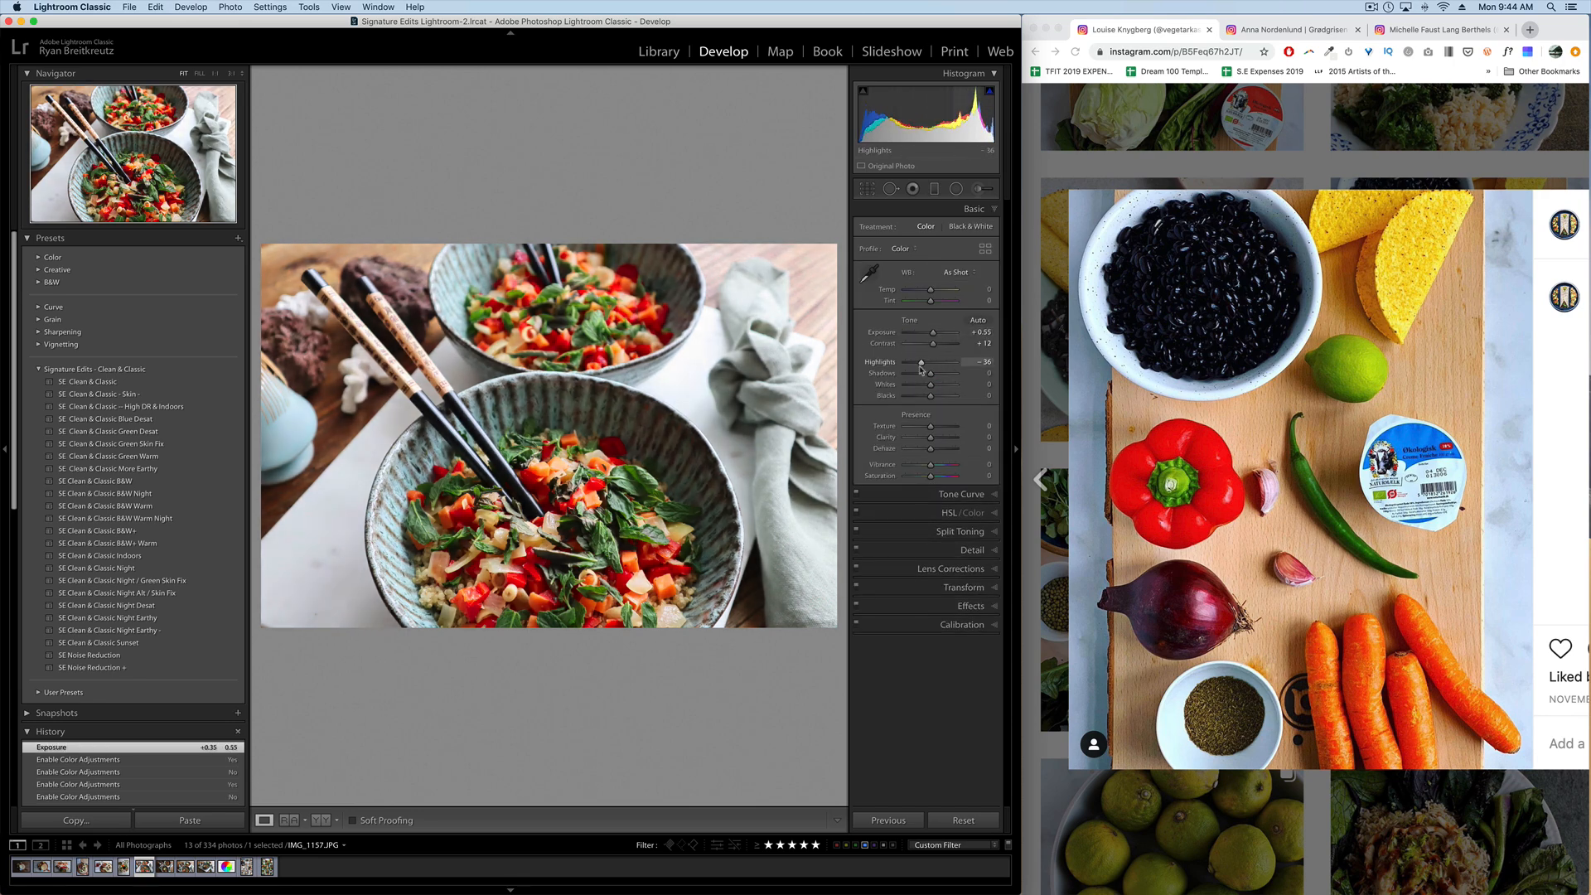
{"action": "left_click_drag", "start_coordinate": [922, 367], "coordinate": [912, 368]}
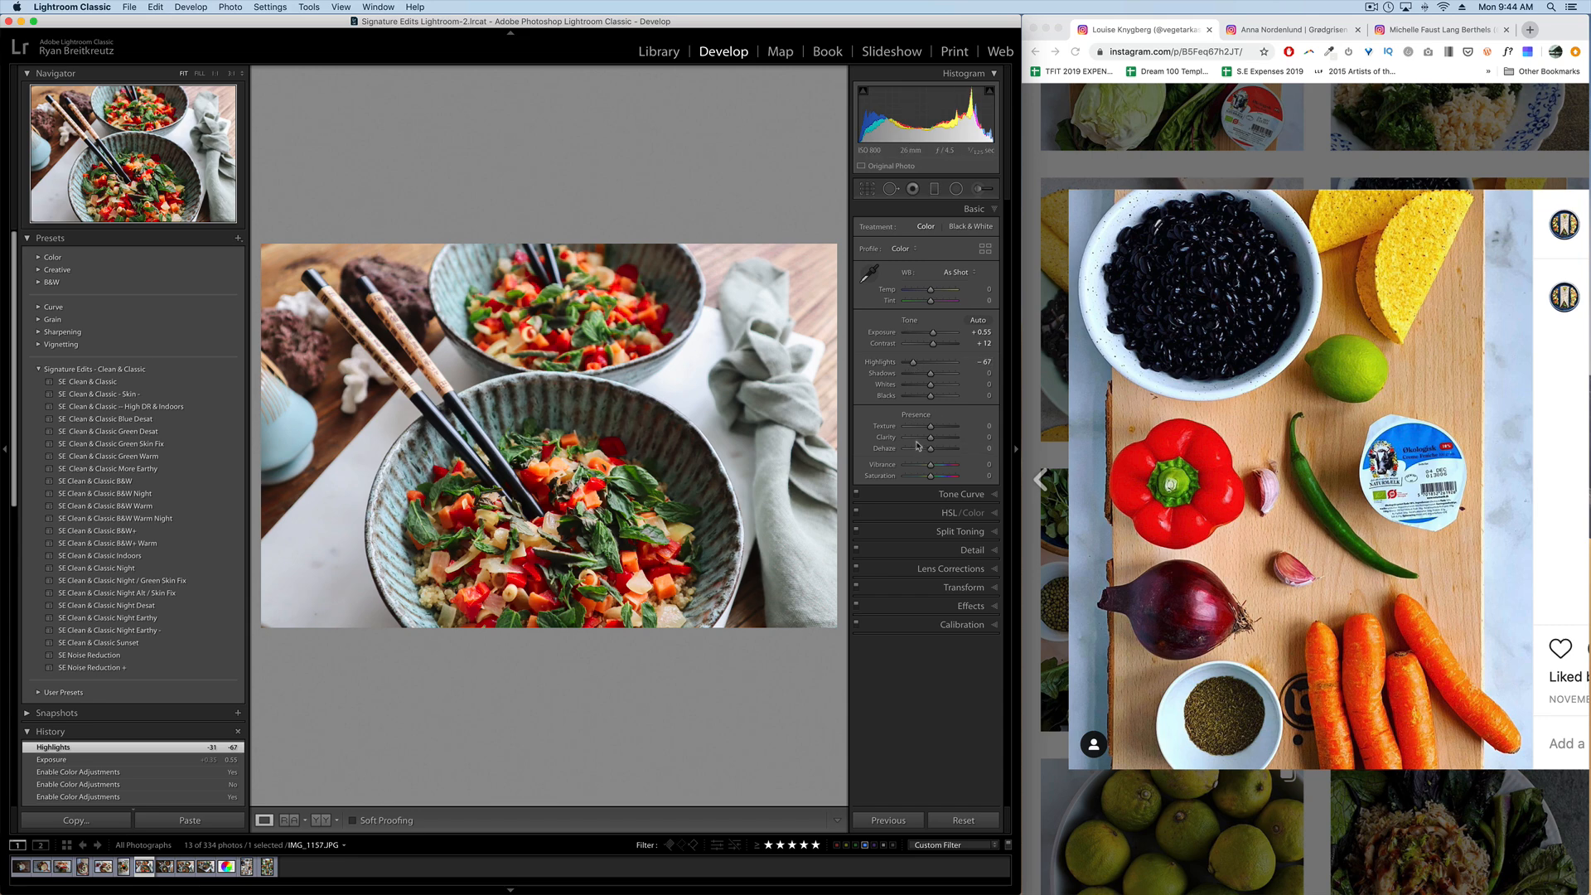
{"action": "left_click_drag", "start_coordinate": [931, 429], "coordinate": [934, 428]}
{"action": "left_click_drag", "start_coordinate": [930, 469], "coordinate": [930, 469]}
{"action": "left_click", "coordinate": [1238, 789]}
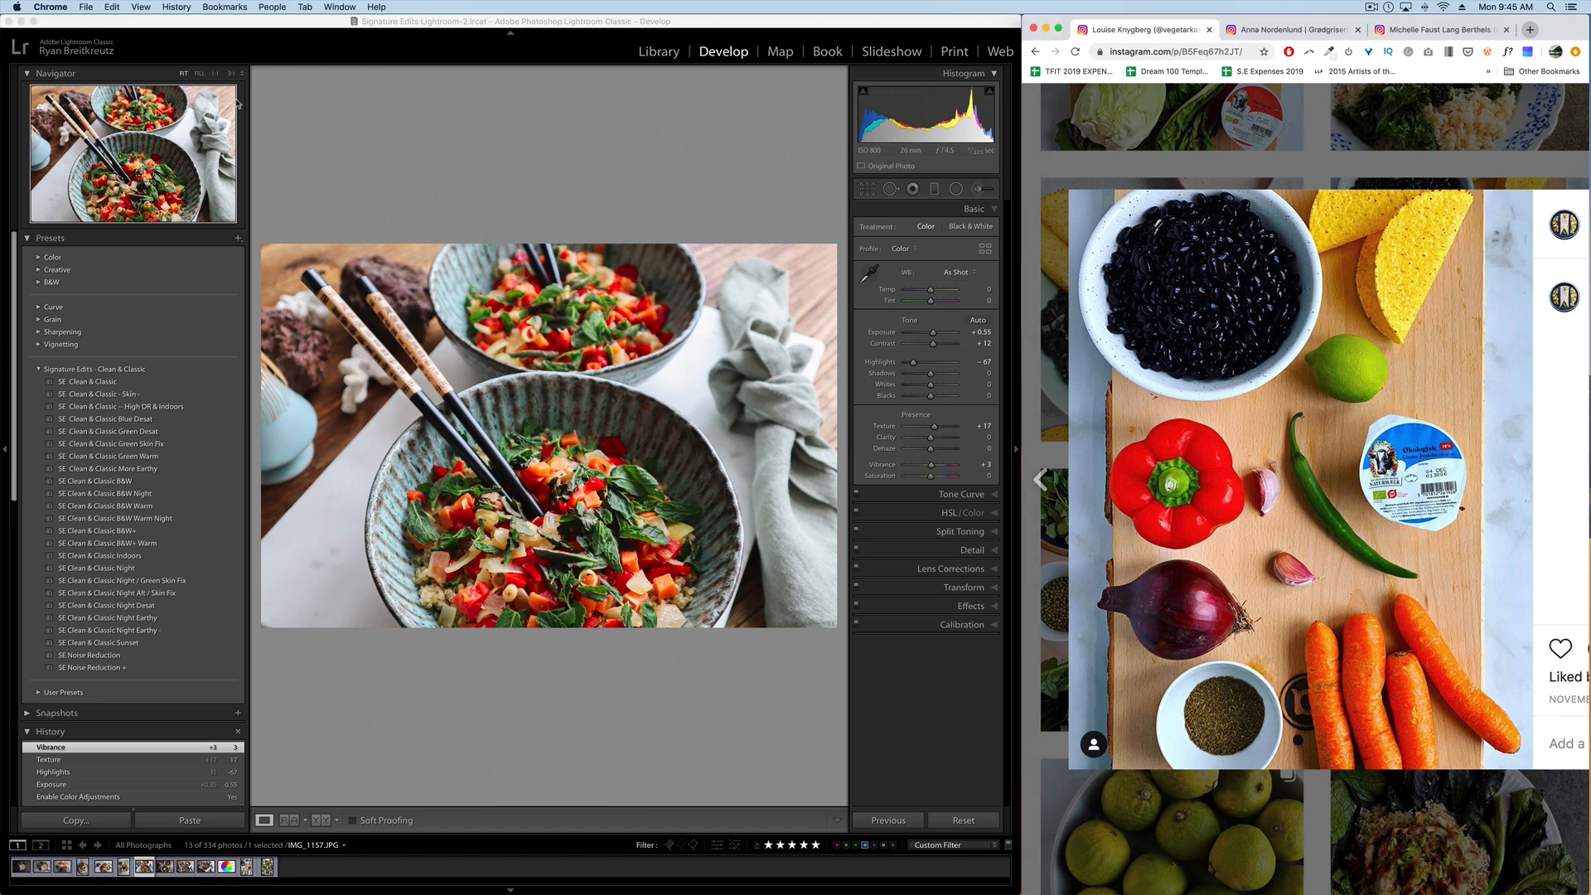
Display the photo at 1:3 and crop it to a 1 x 1 square.
{"action": "left_click", "coordinate": [241, 74]}
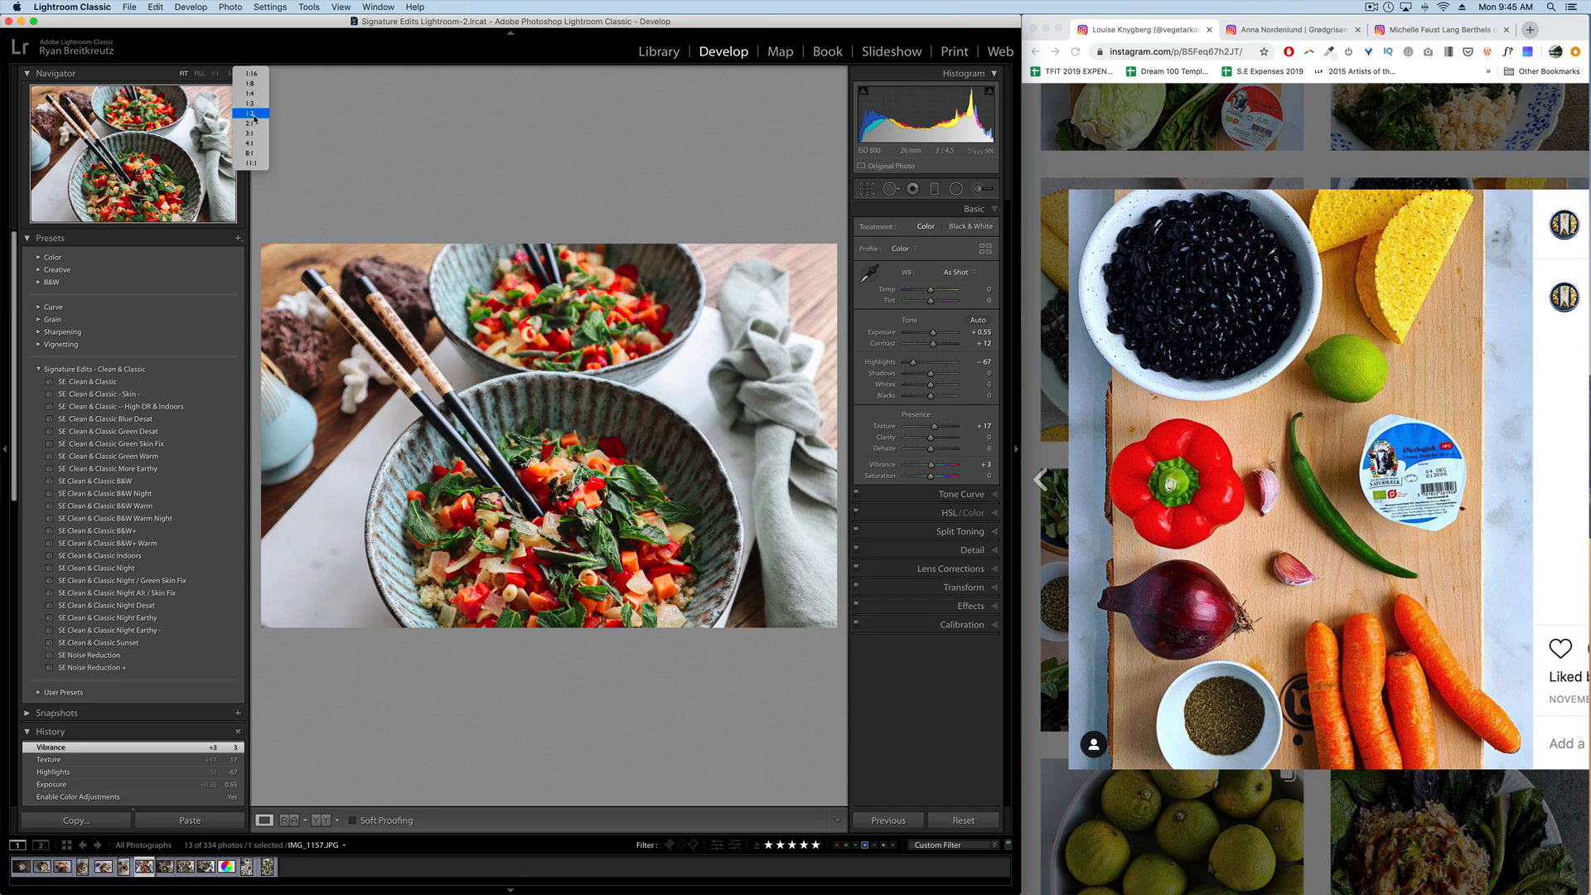
{"action": "left_click", "coordinate": [256, 103]}
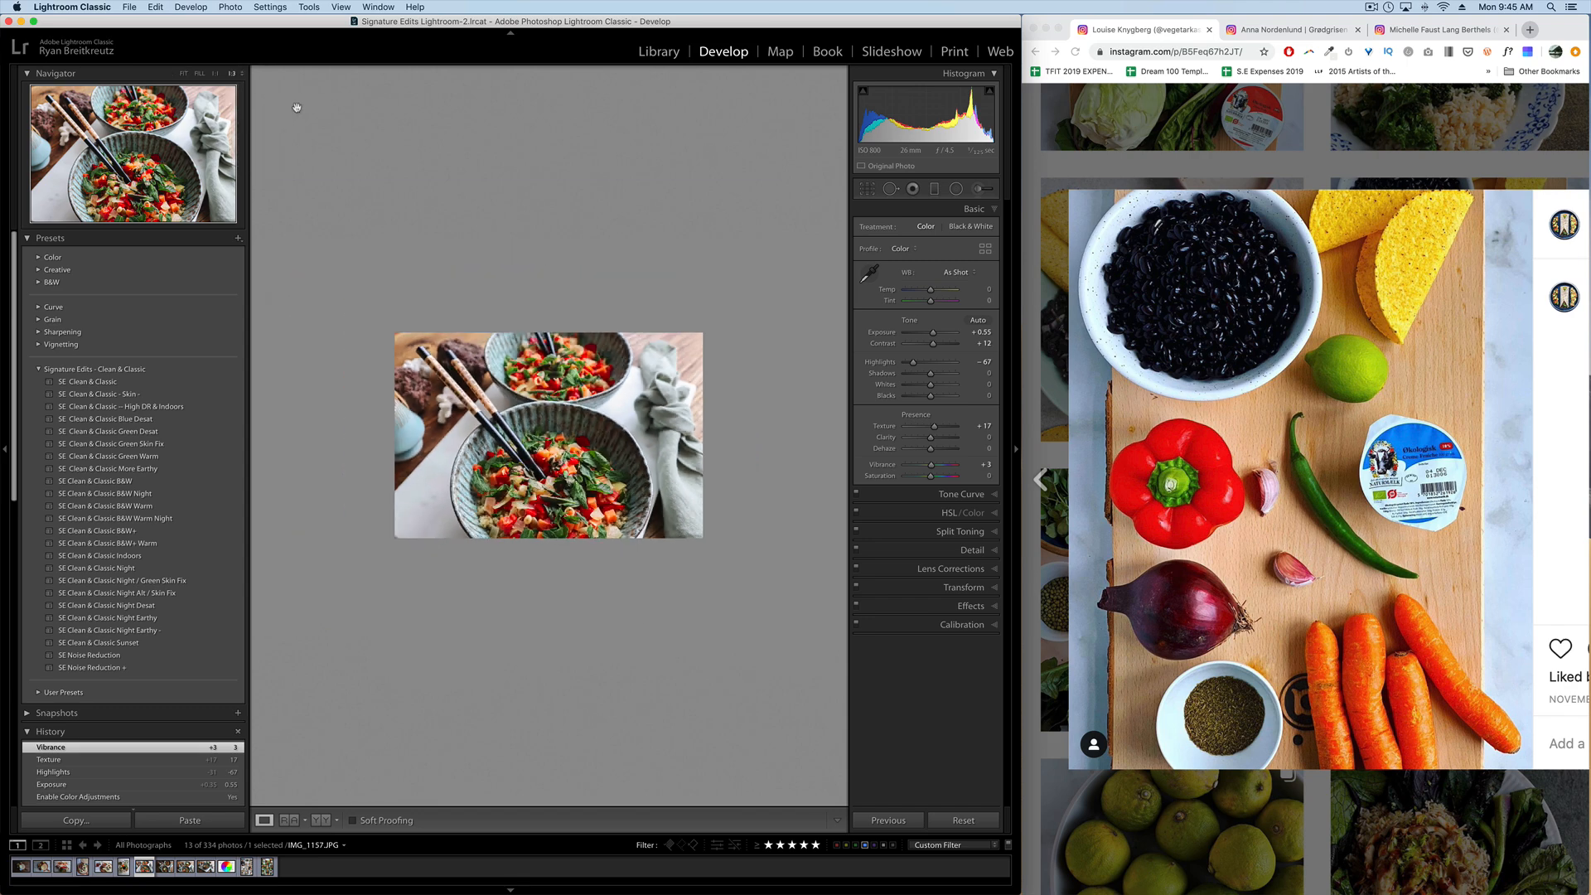
{"action": "left_click", "coordinate": [867, 189]}
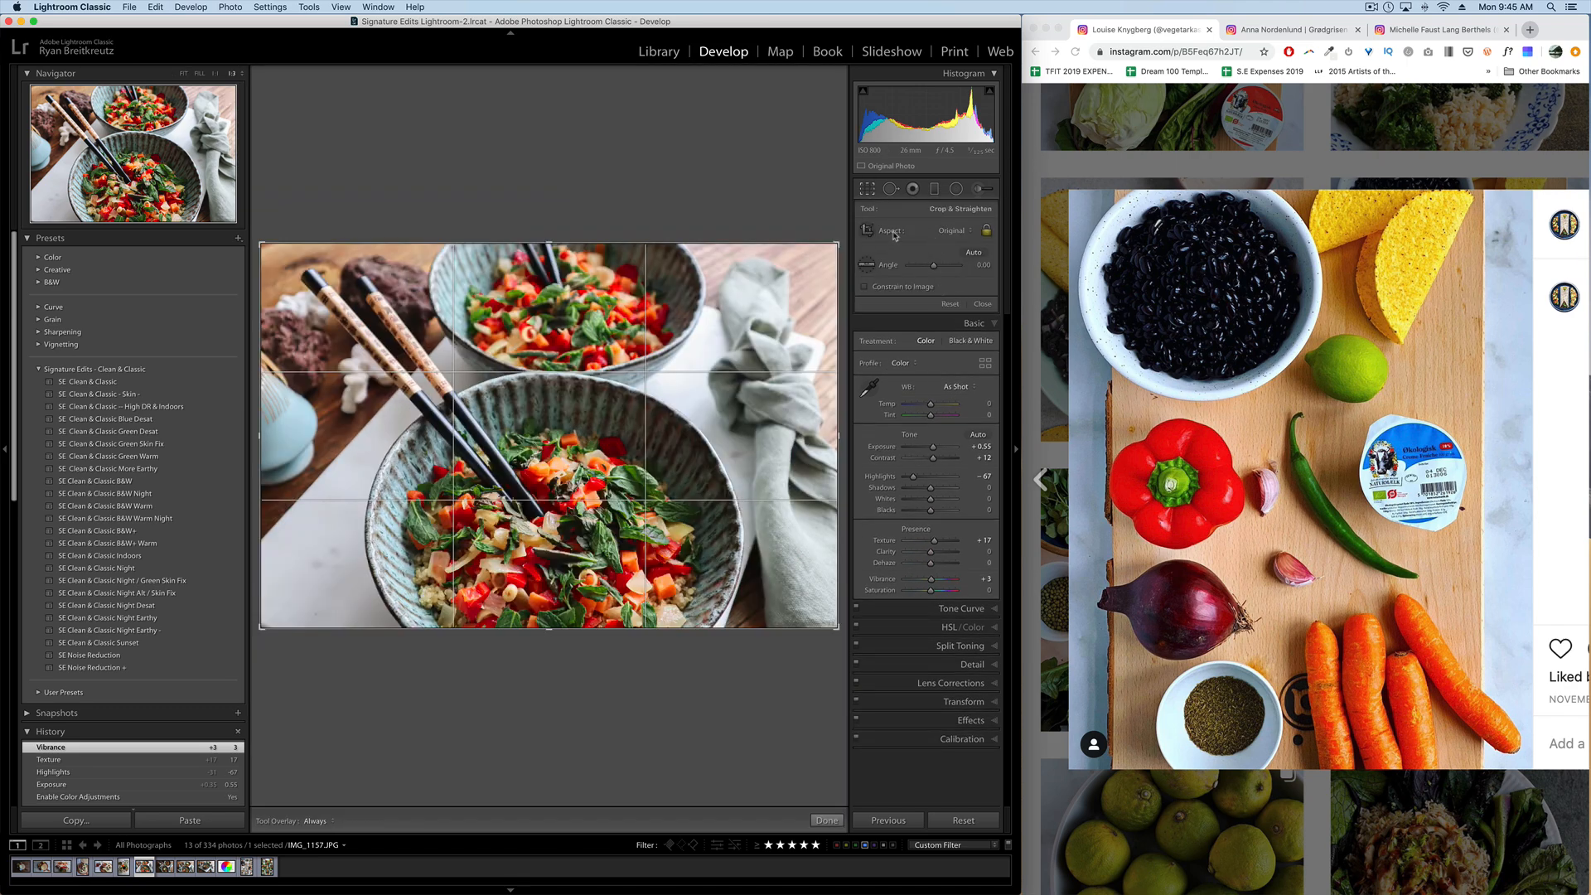
{"action": "left_click", "coordinate": [957, 231]}
{"action": "left_click", "coordinate": [965, 254]}
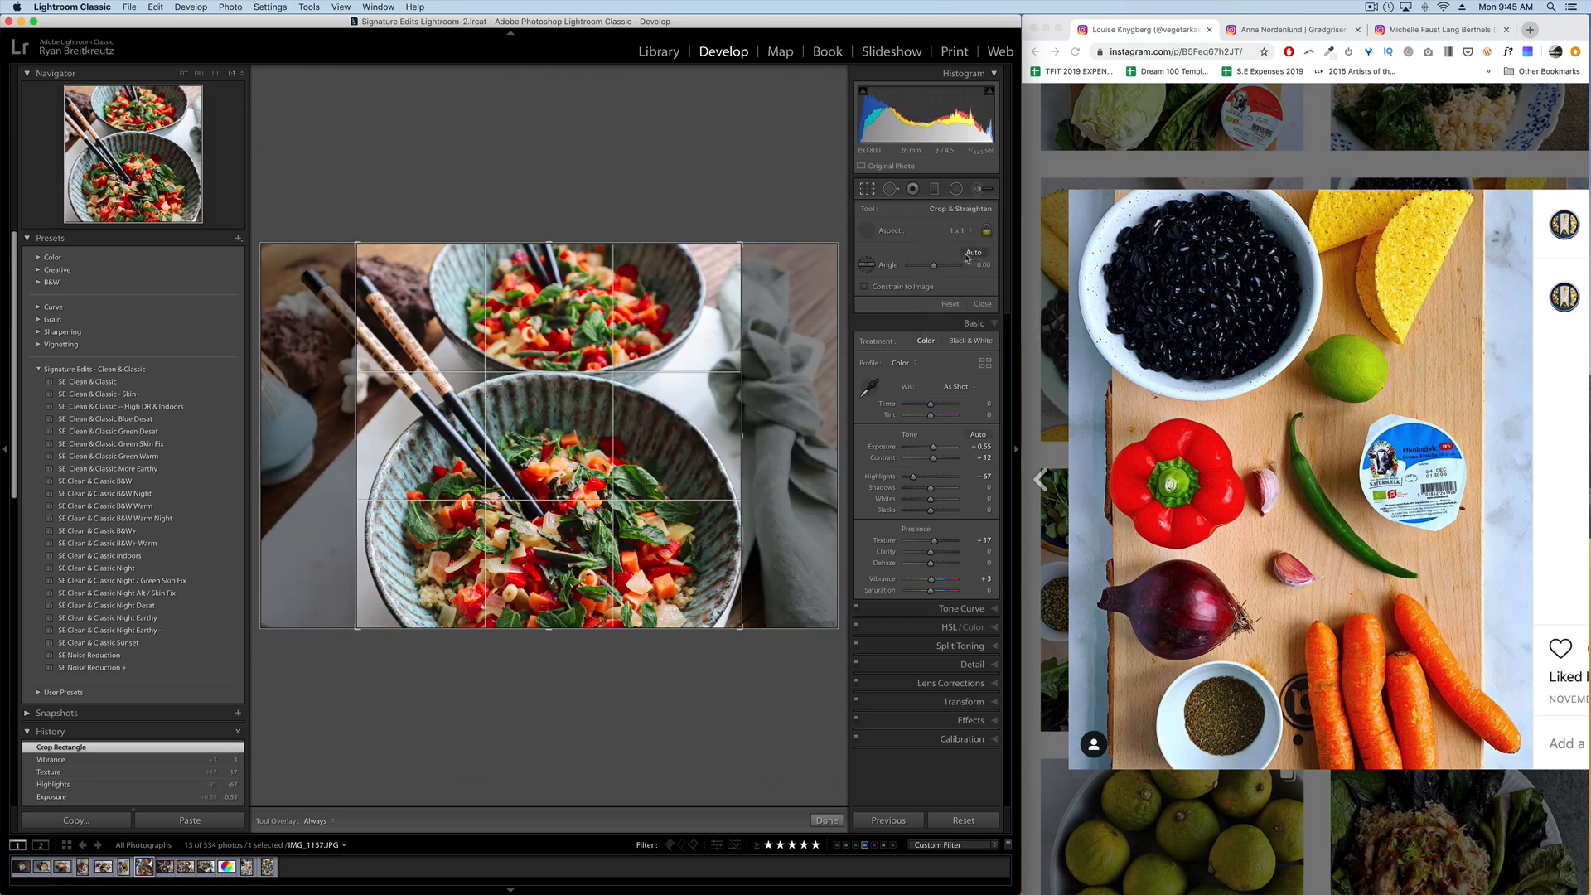
{"action": "key", "text": "Return"}
Close the taco post in the browser and compare the vegetarkassen feed grid with the small square photo.
{"action": "left_click", "coordinate": [1411, 139]}
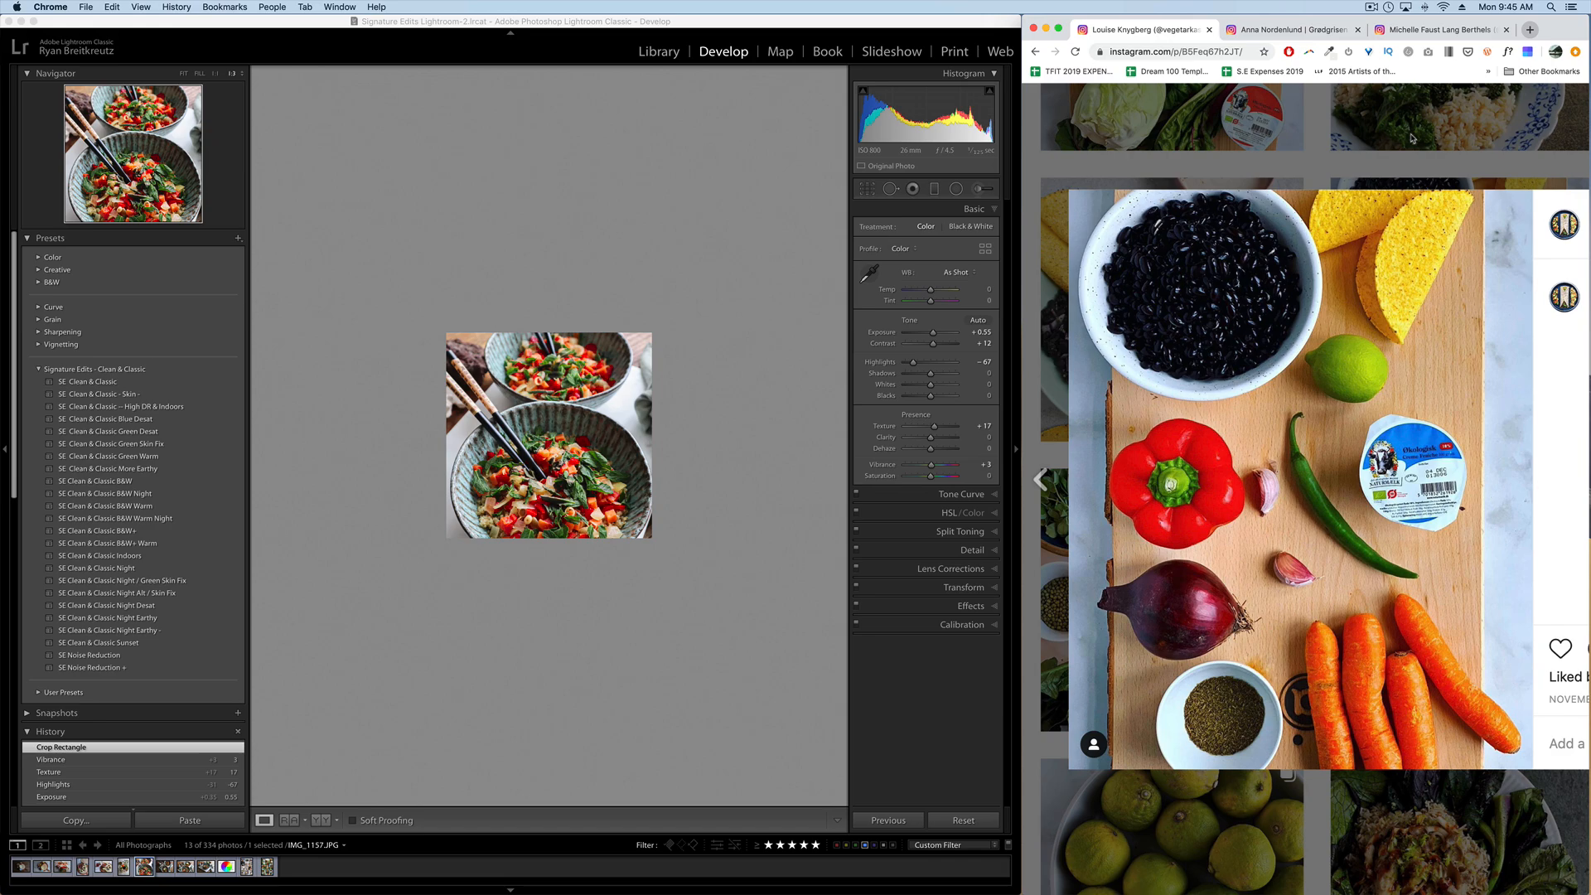
{"action": "scroll", "coordinate": [1411, 139], "scroll_direction": "down", "scroll_amount": 5}
{"action": "left_click", "coordinate": [1567, 104]}
{"action": "scroll", "coordinate": [1351, 409], "scroll_direction": "up", "scroll_amount": 3}
{"action": "scroll", "coordinate": [1351, 409], "scroll_direction": "up", "scroll_amount": 5}
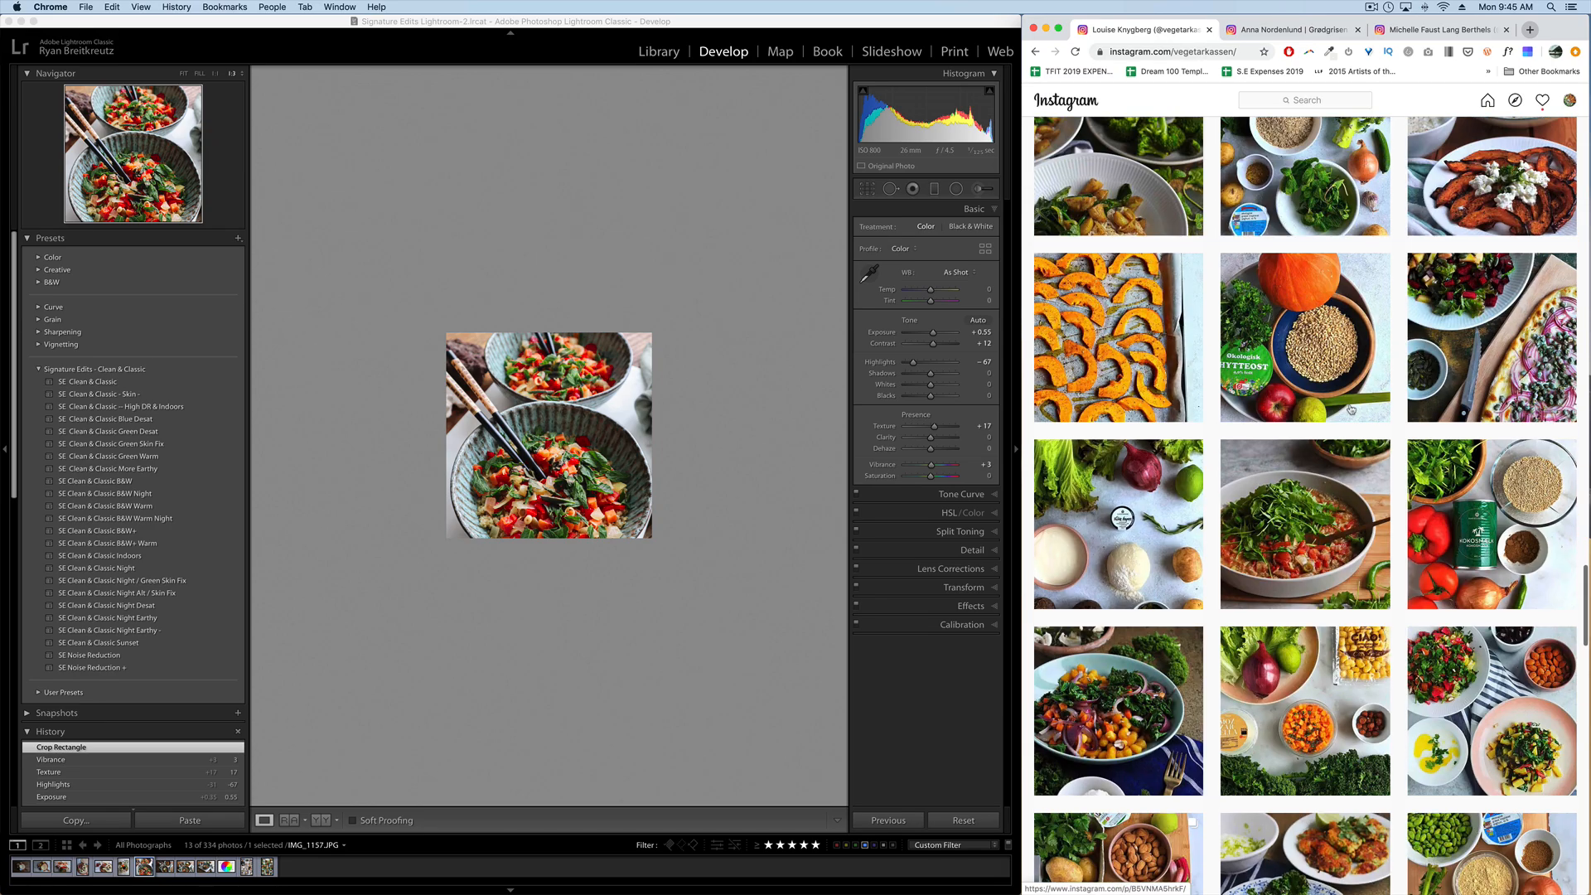
{"action": "scroll", "coordinate": [1351, 409], "scroll_direction": "up", "scroll_amount": 3}
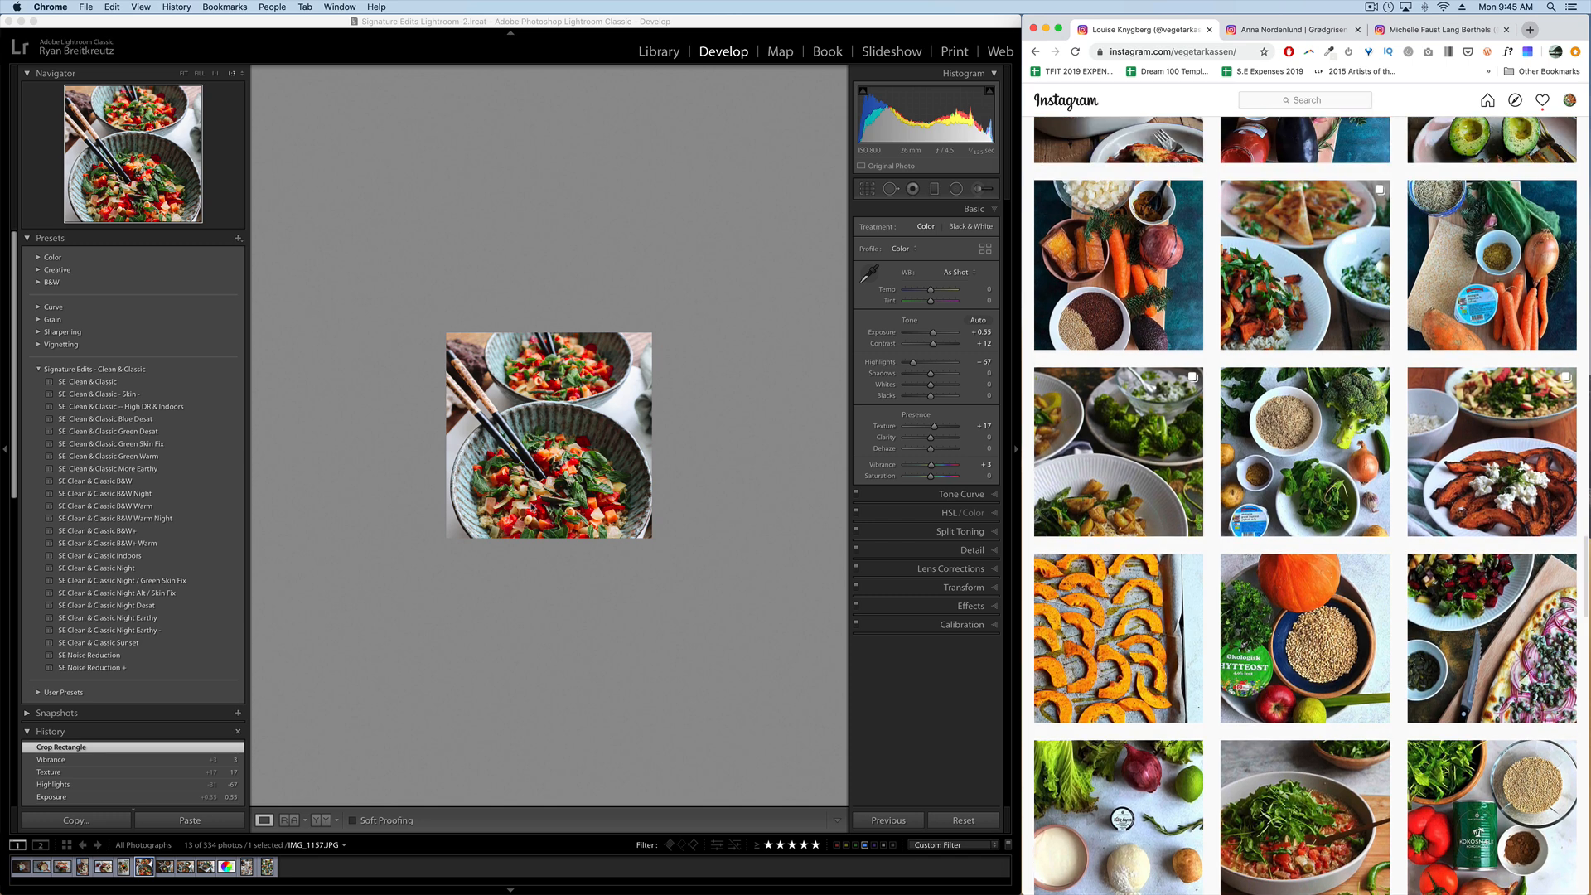
Set the photo's Contrast to -3.
{"action": "left_click", "coordinate": [934, 343]}
{"action": "left_click_drag", "start_coordinate": [934, 343], "coordinate": [930, 346]}
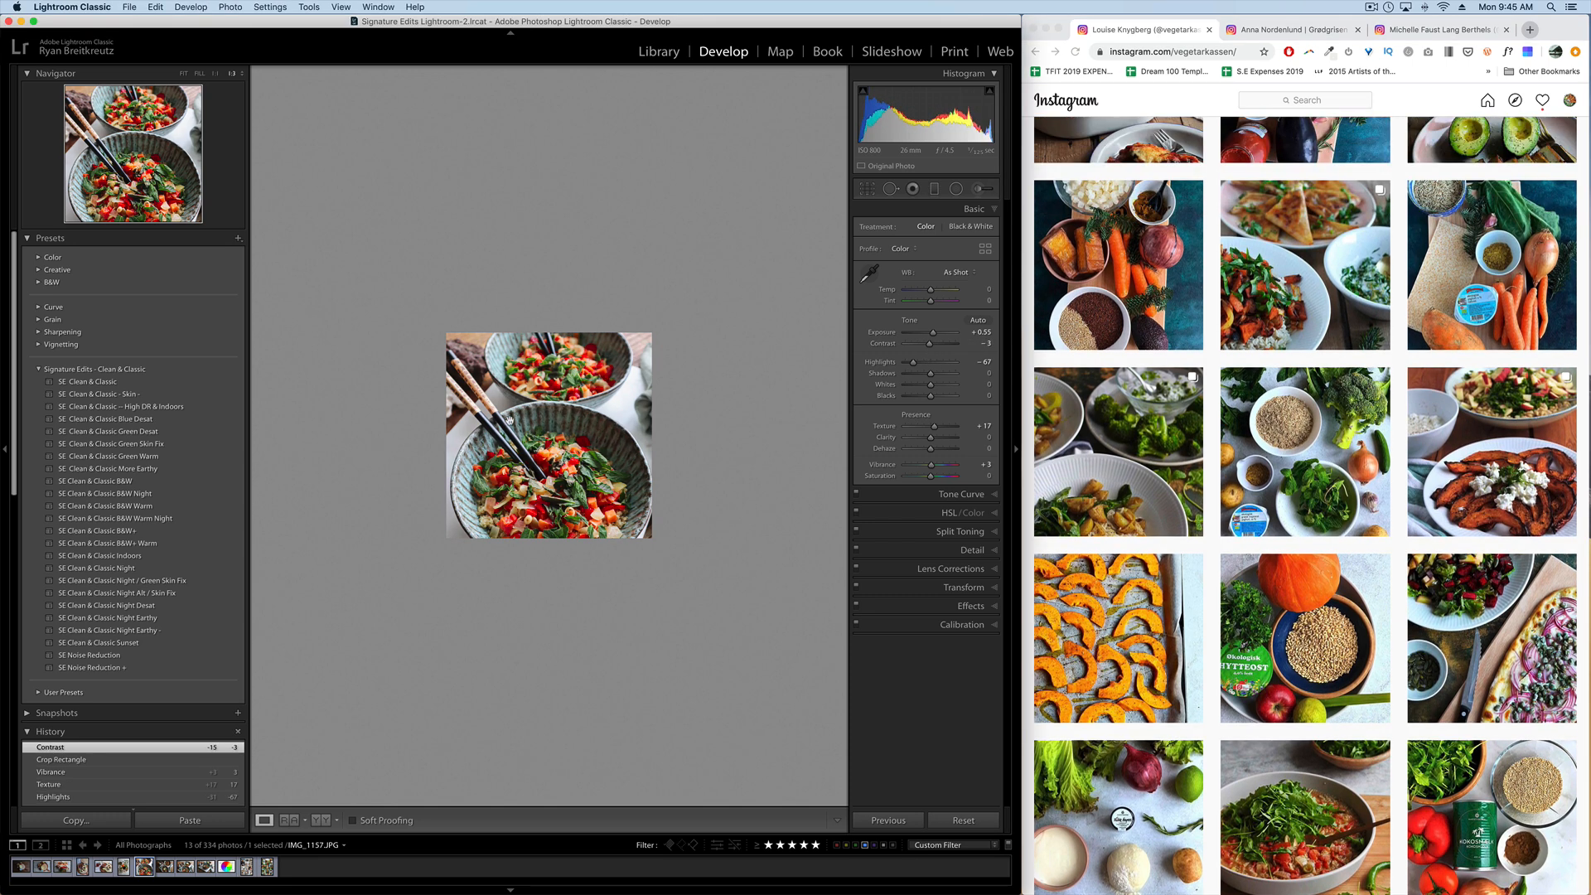
{"action": "left_click", "coordinate": [549, 426]}
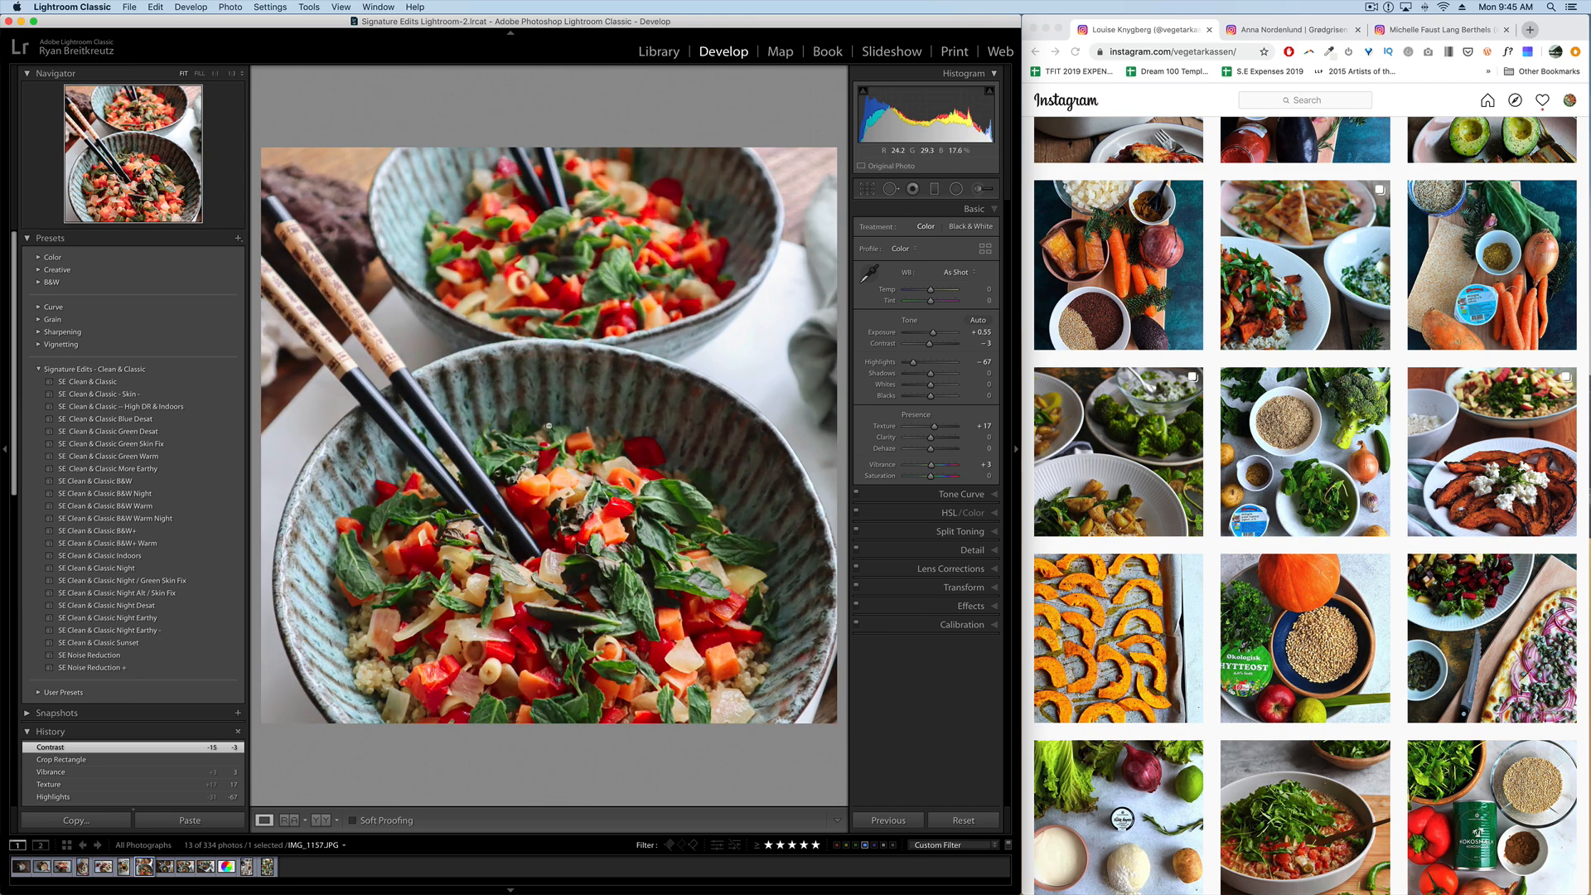
Anchor the RGB tone curve's midpoint, pull its shadows down, and compare the photo with and without the curve.
{"action": "left_click", "coordinate": [959, 494]}
{"action": "left_click", "coordinate": [926, 320]}
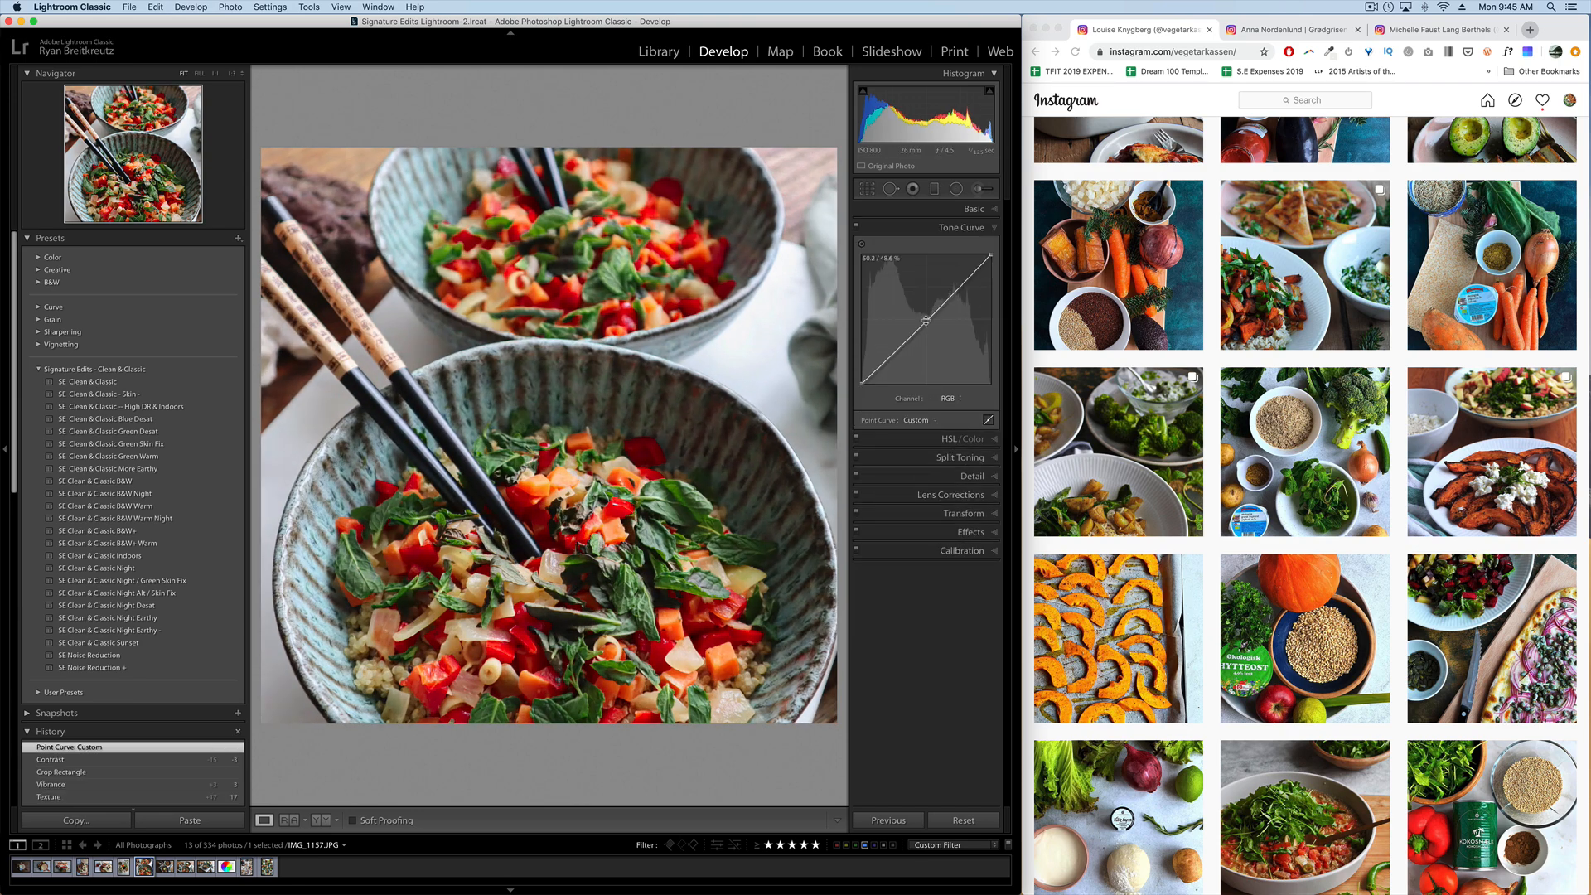
{"action": "left_click_drag", "start_coordinate": [886, 359], "coordinate": [924, 318]}
{"action": "left_click", "coordinate": [858, 227]}
{"action": "left_click", "coordinate": [857, 227]}
{"action": "left_click", "coordinate": [857, 227]}
{"action": "left_click", "coordinate": [858, 227]}
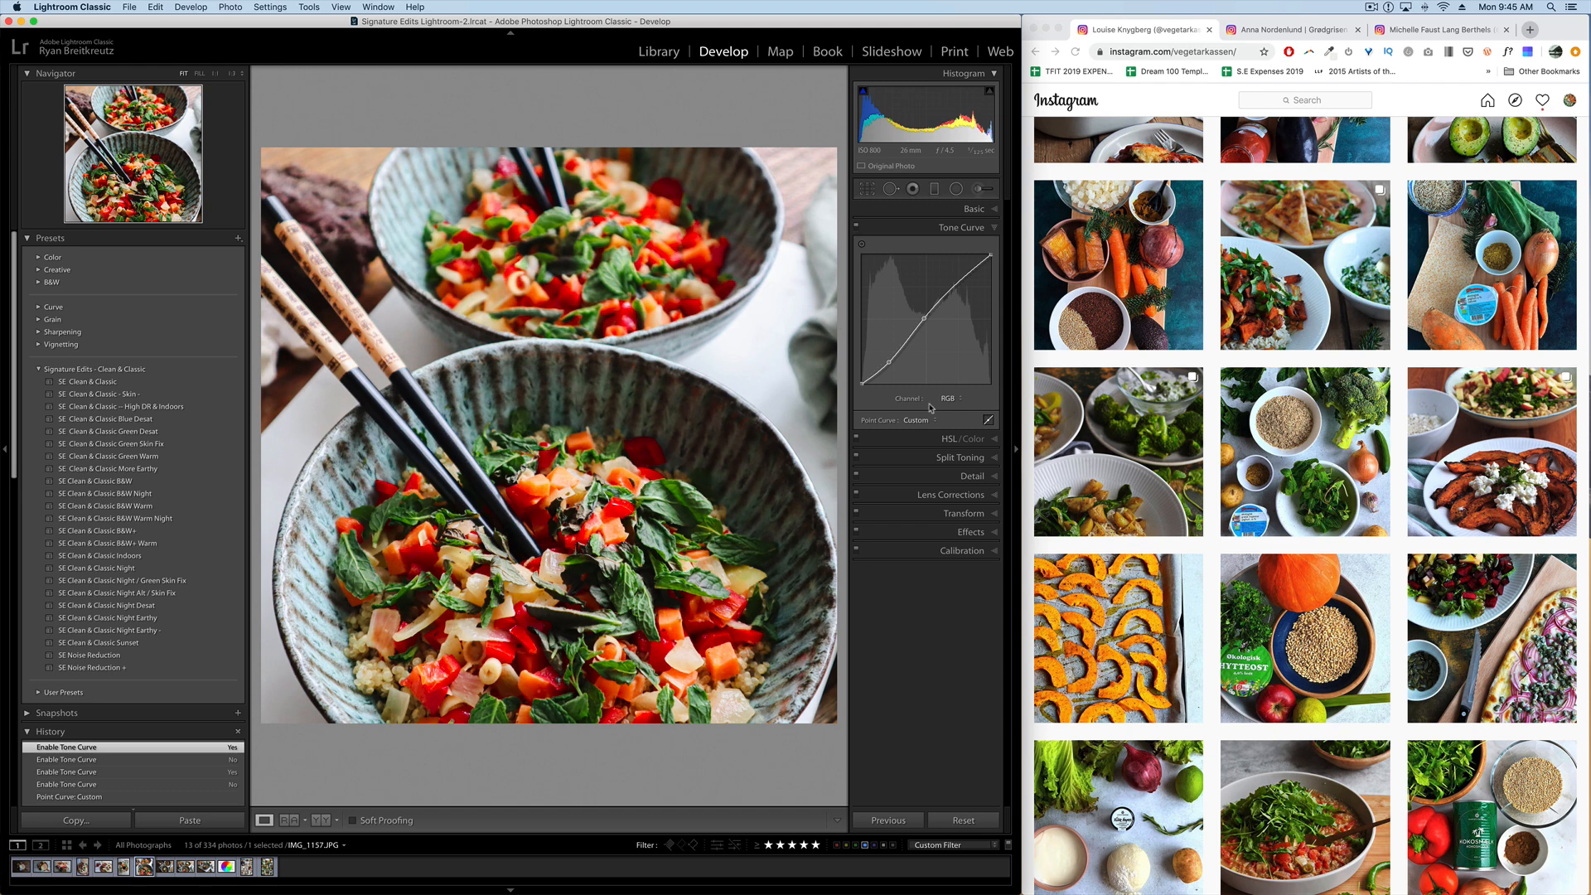
Lift the tone curve's black point slightly and adjust an extra point in the deepest shadows for a subtle fade.
{"action": "left_click", "coordinate": [874, 374]}
{"action": "double_click", "coordinate": [862, 383]}
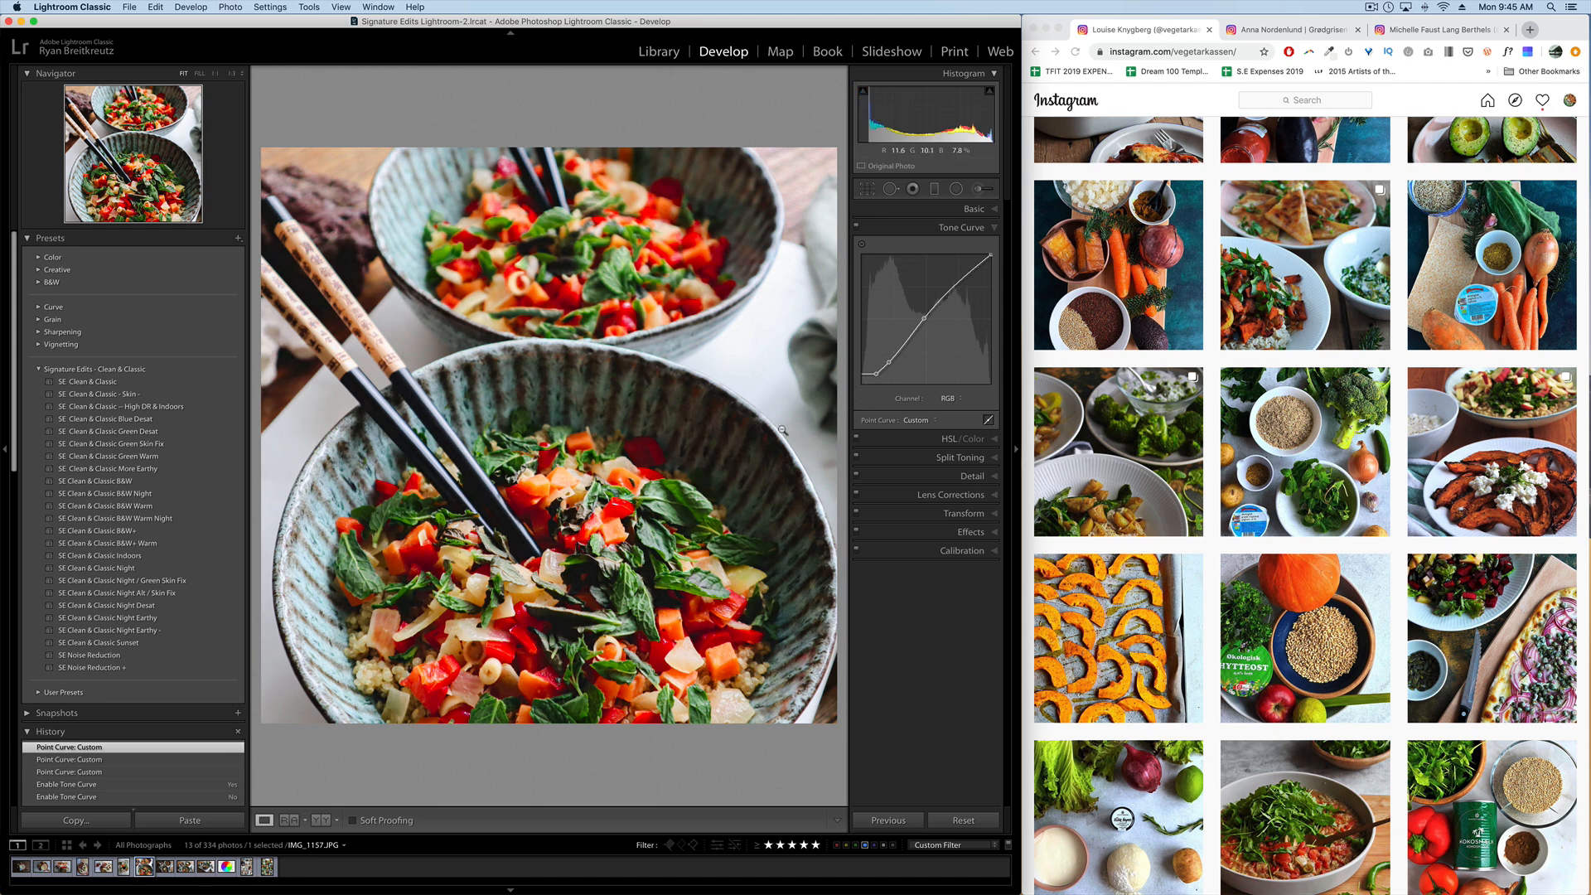
{"action": "left_click_drag", "start_coordinate": [876, 374], "coordinate": [867, 379]}
{"action": "left_click", "coordinate": [834, 377]}
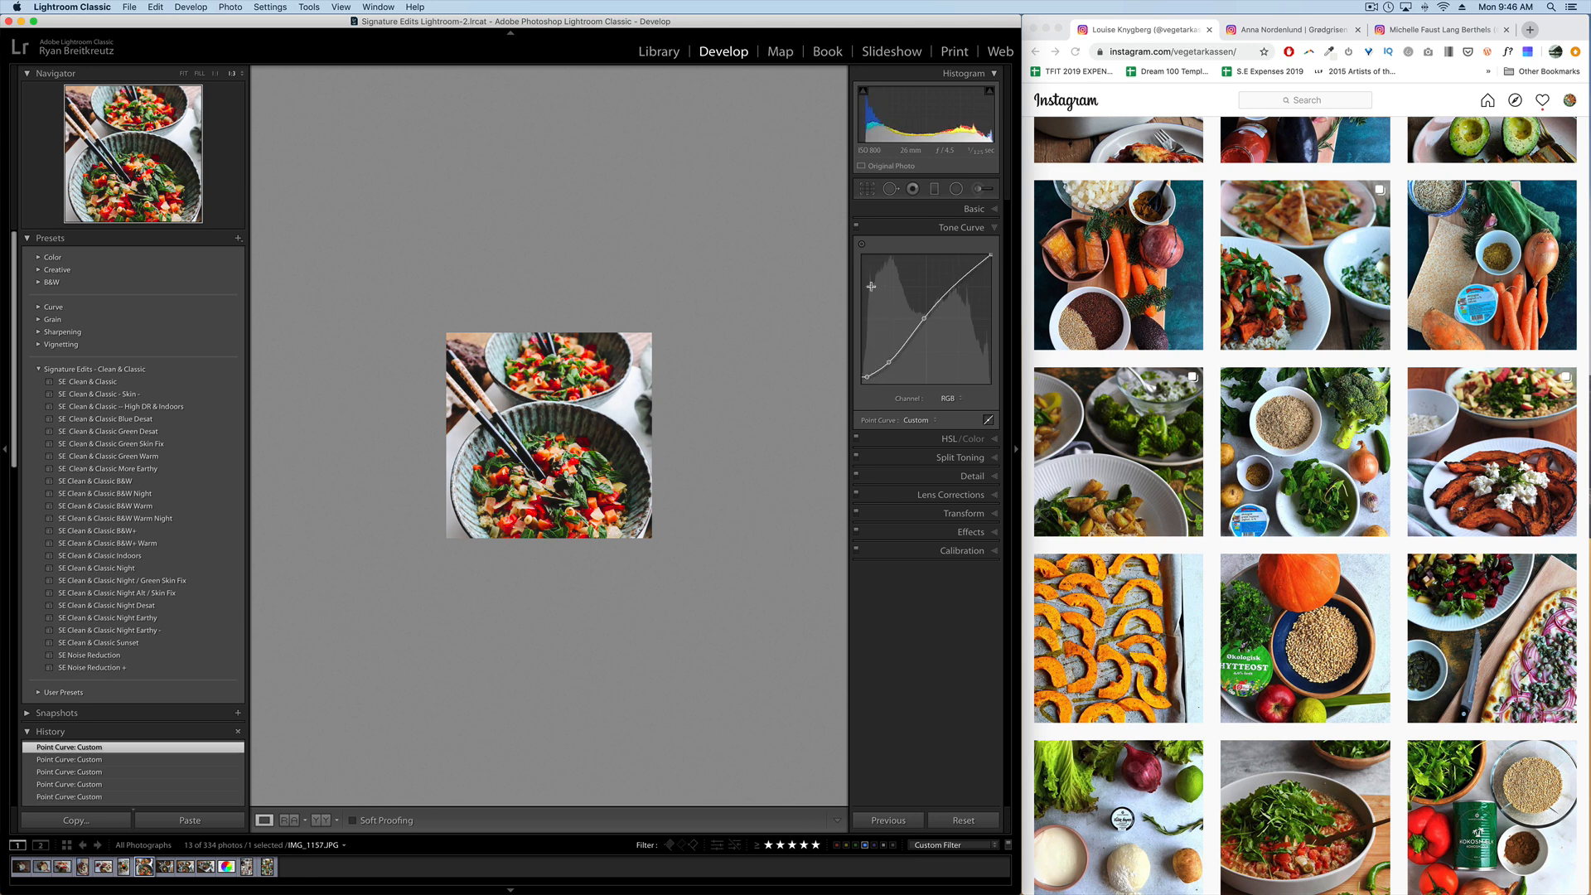
Set the Contrast to -16 and the Exposure to +0.45.
{"action": "left_click", "coordinate": [983, 214]}
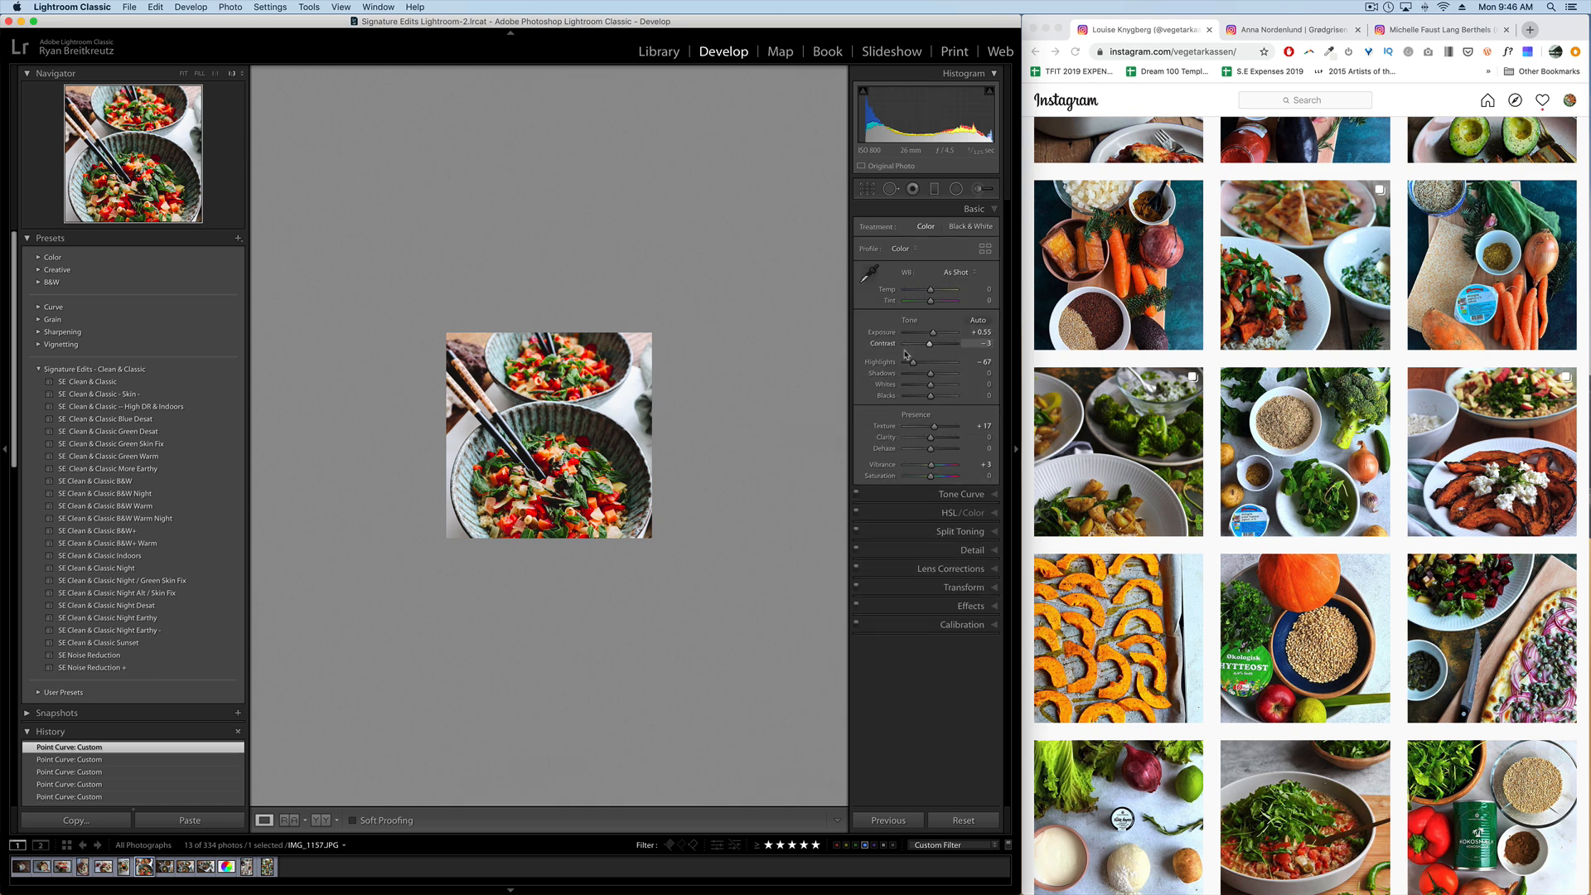
{"action": "left_click_drag", "start_coordinate": [926, 348], "coordinate": [928, 348]}
{"action": "key", "text": "minus"}
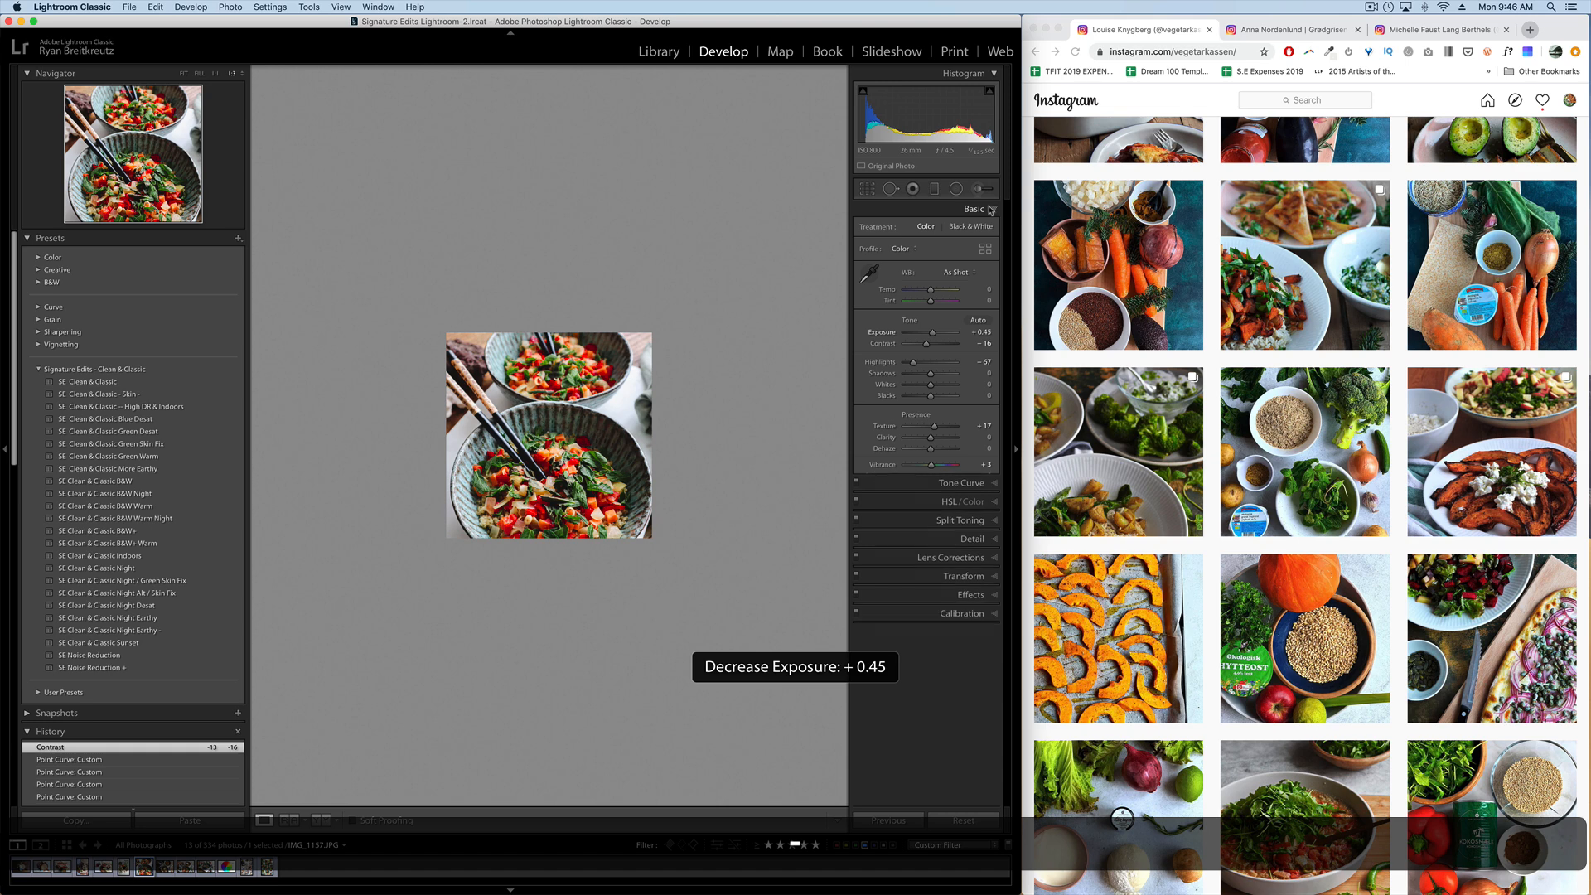
{"action": "left_click", "coordinate": [990, 212]}
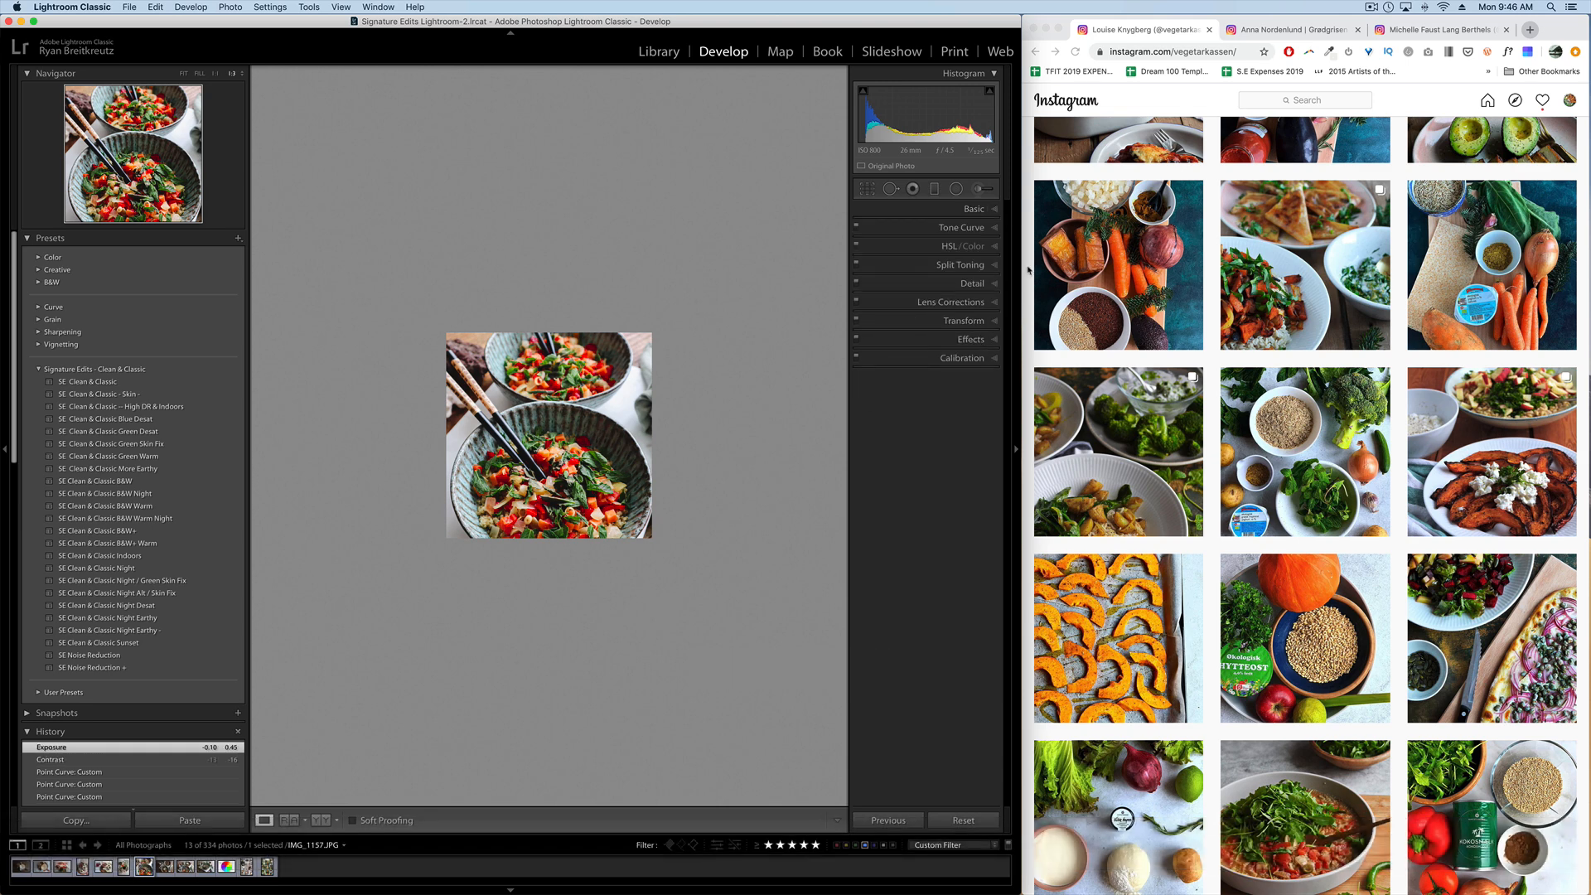
Set the Sharpening Amount to 69.
{"action": "left_click", "coordinate": [980, 290]}
{"action": "left_click", "coordinate": [928, 430]}
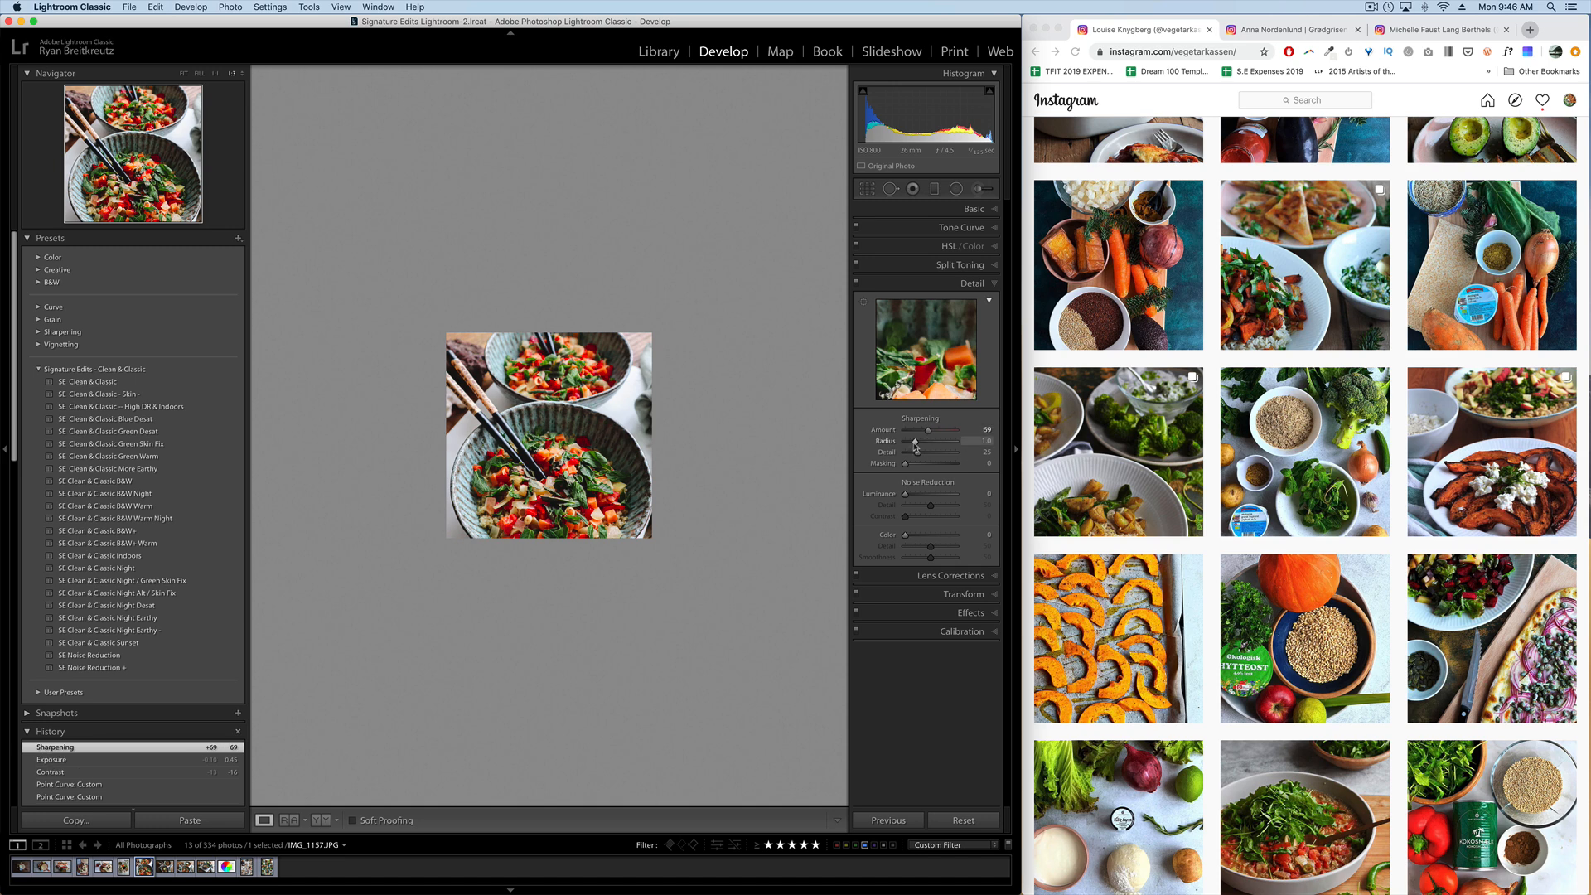
Set the Sharpening Radius to 1.3 and the Masking to 67, and view the photo enlarged.
{"action": "left_click", "coordinate": [916, 443], "text": "alt"}
{"action": "left_click_drag", "start_coordinate": [916, 445], "coordinate": [942, 467]}
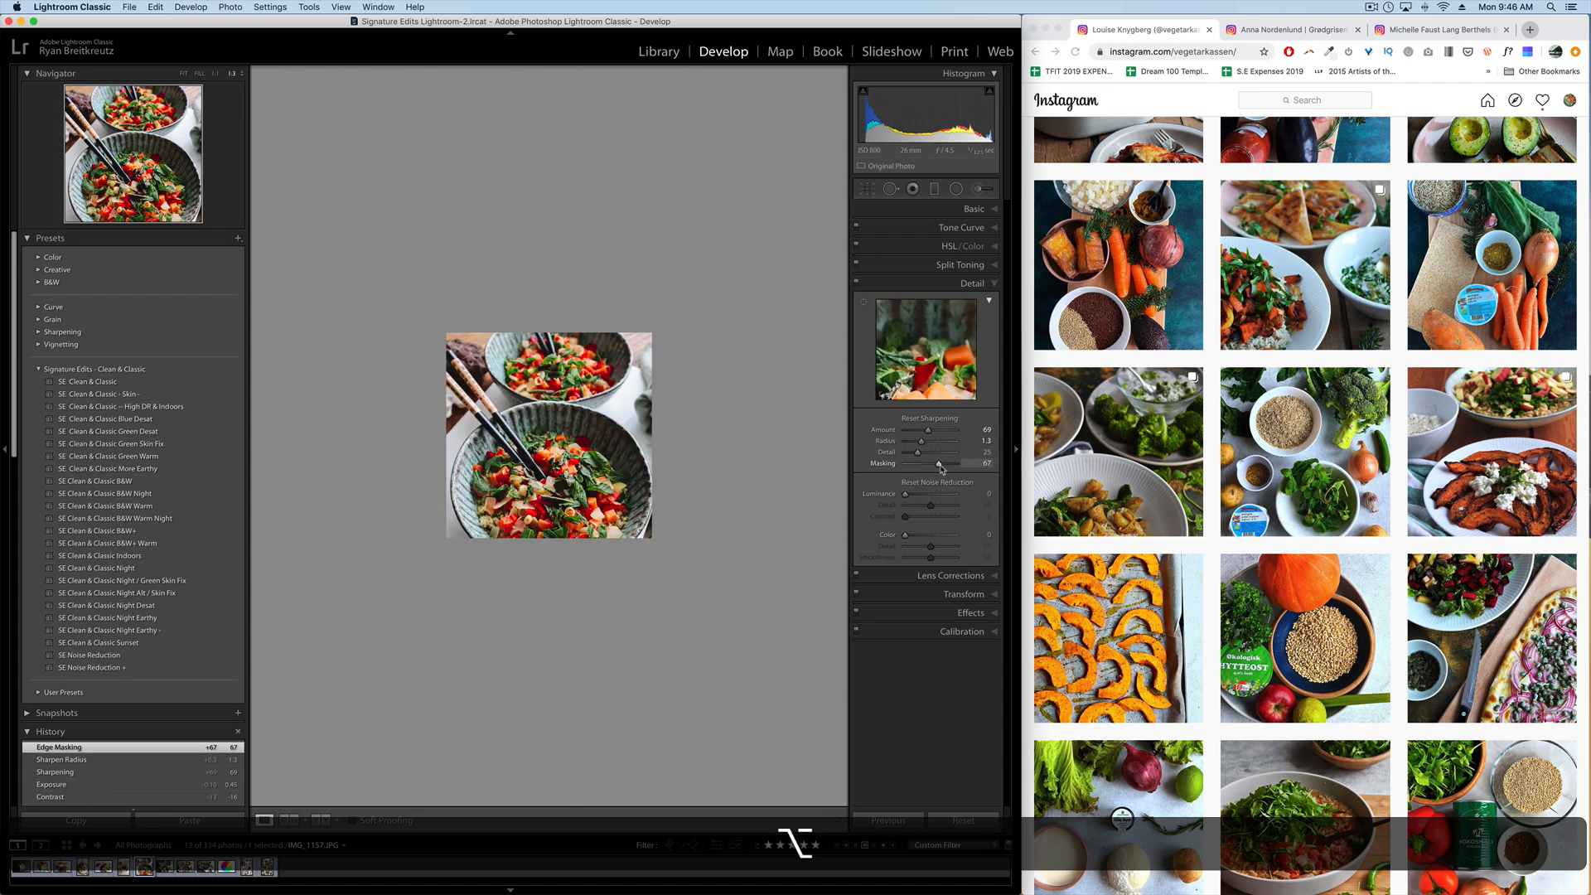
{"action": "left_click", "coordinate": [654, 439]}
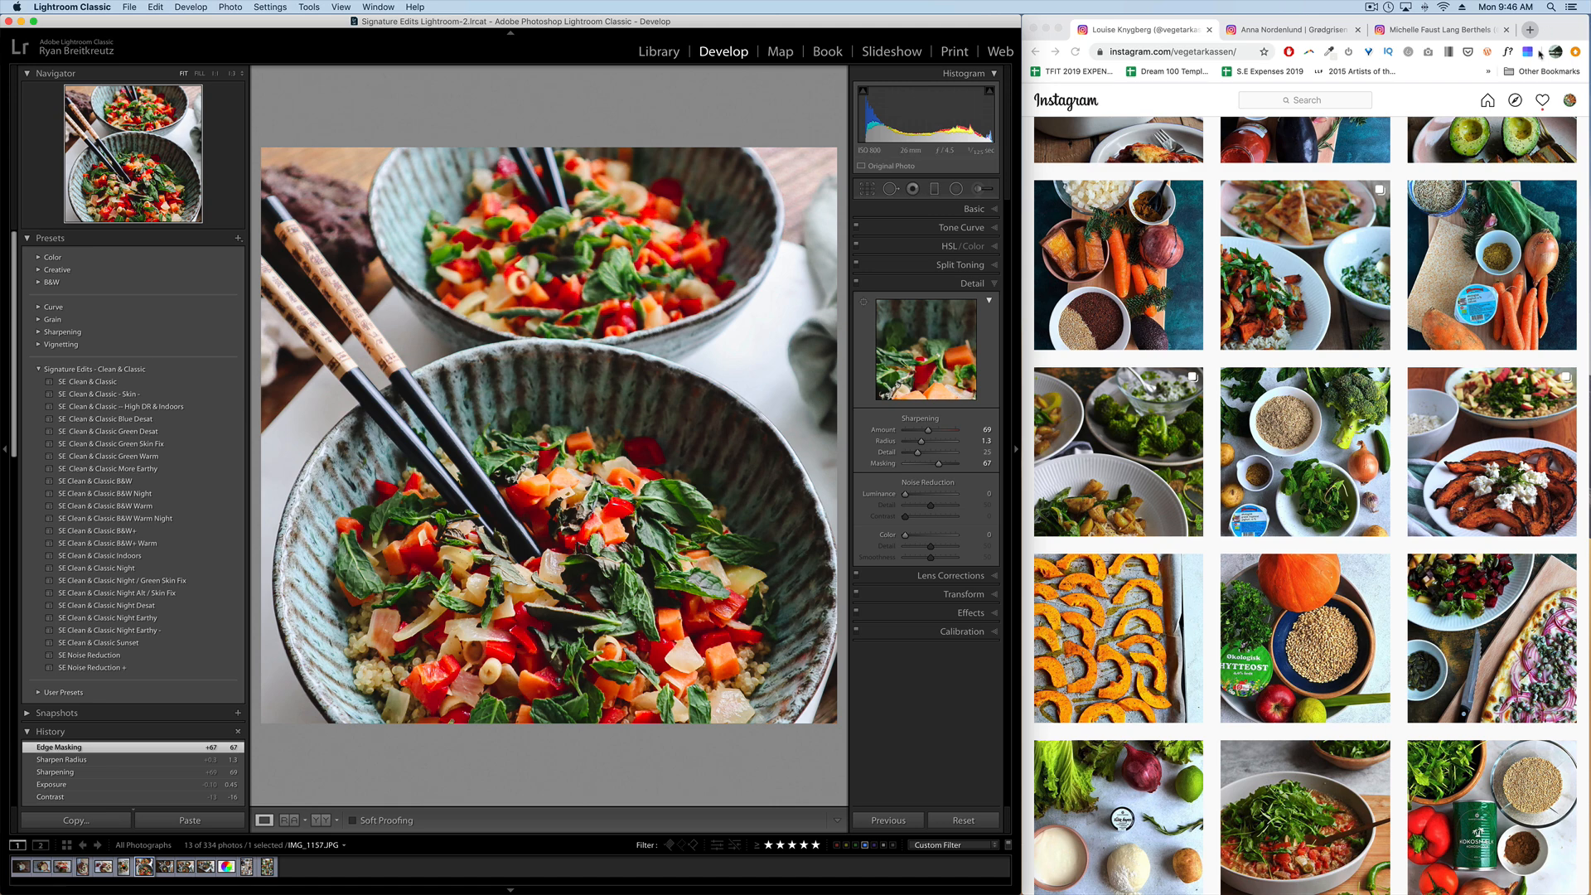
Look through the Calibration and Transform settings and try enabling lens profile corrections on the photo.
{"action": "left_click", "coordinate": [984, 284]}
{"action": "left_click", "coordinate": [977, 359]}
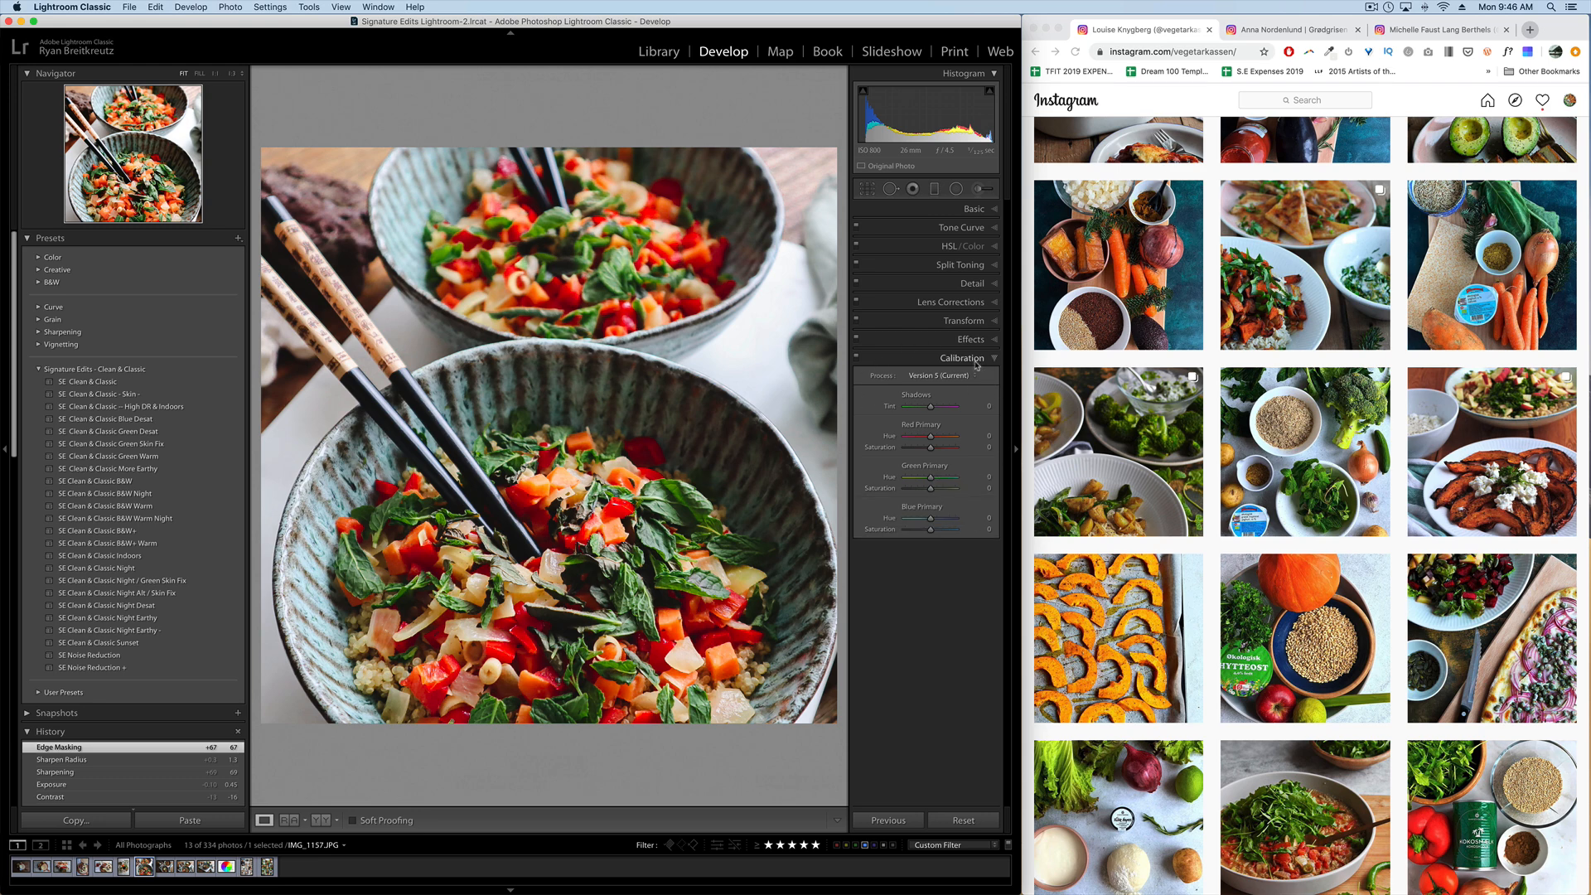
{"action": "left_click", "coordinate": [965, 321]}
{"action": "left_click", "coordinate": [961, 303]}
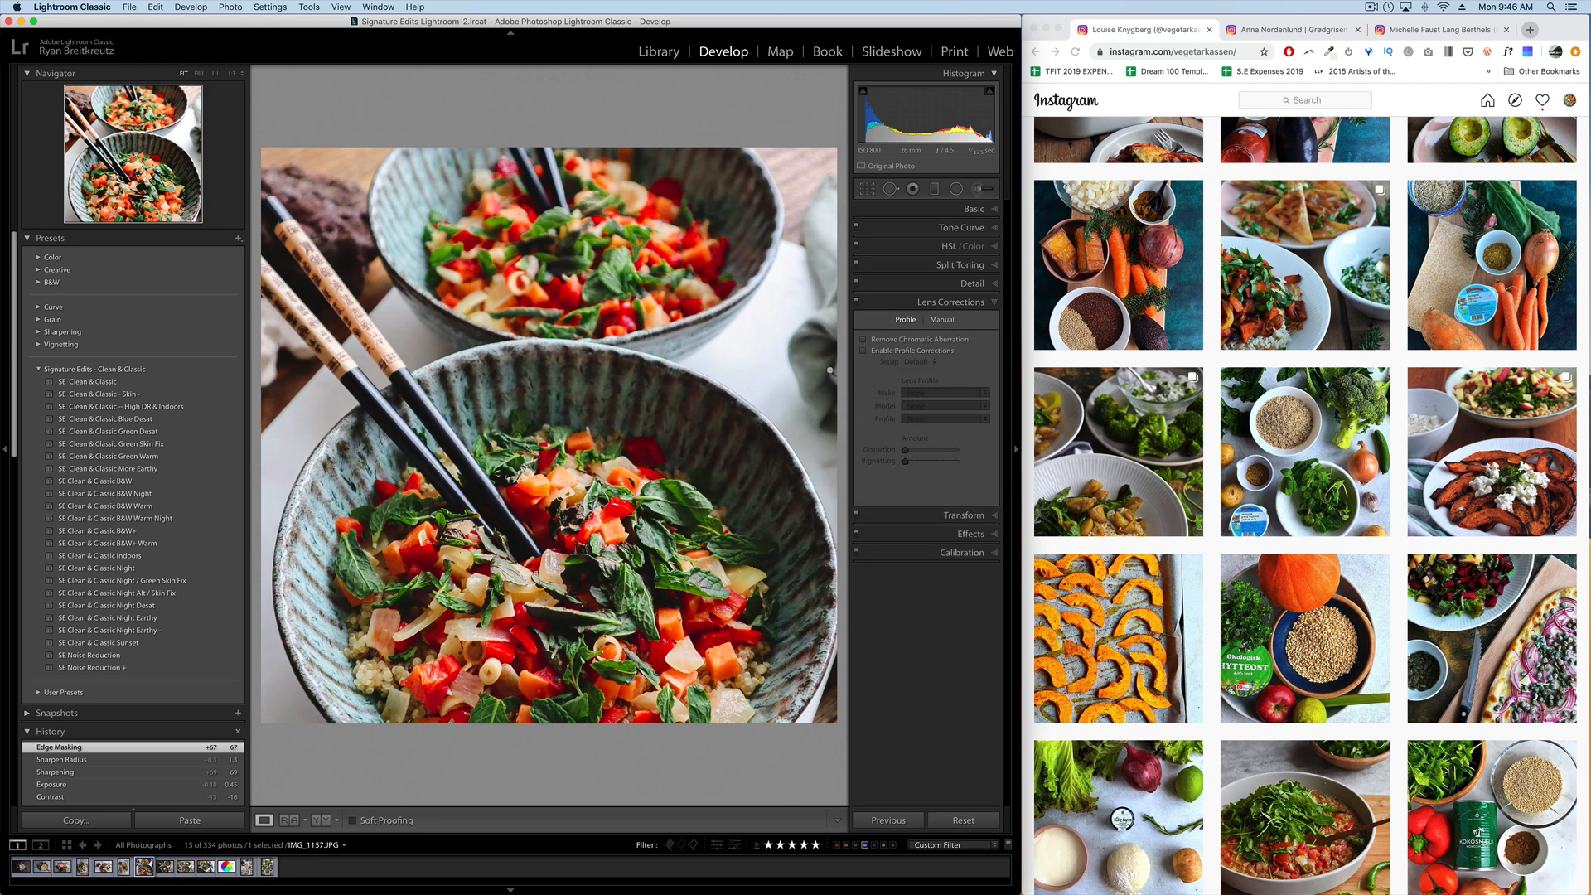
{"action": "left_click", "coordinate": [863, 351]}
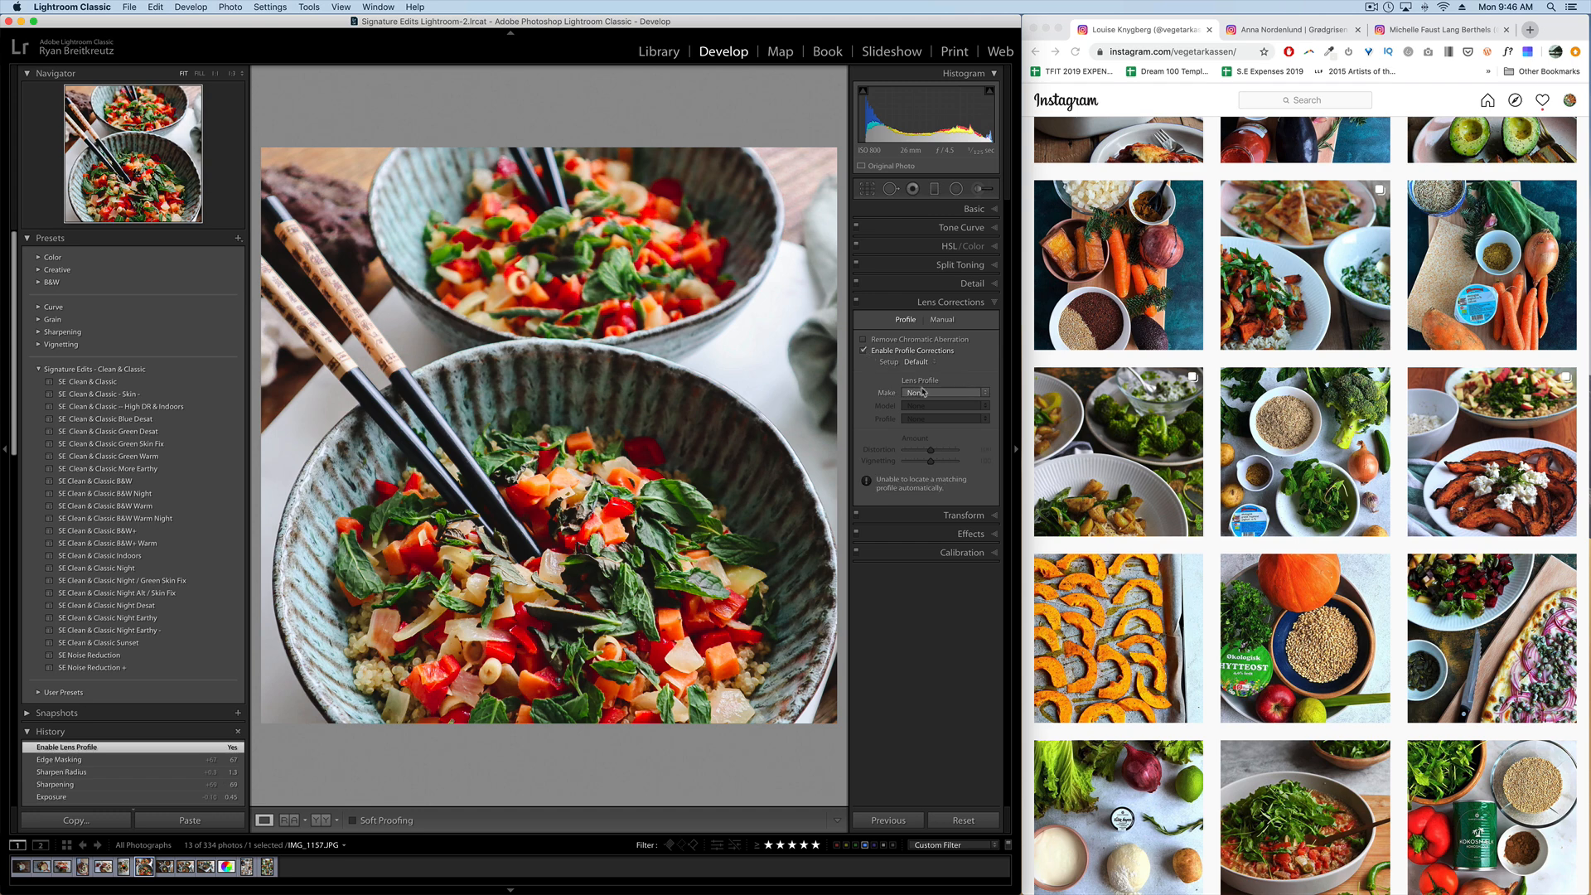
{"action": "left_click", "coordinate": [863, 351]}
Copy the finished photo's develop settings.
{"action": "left_click", "coordinate": [694, 466]}
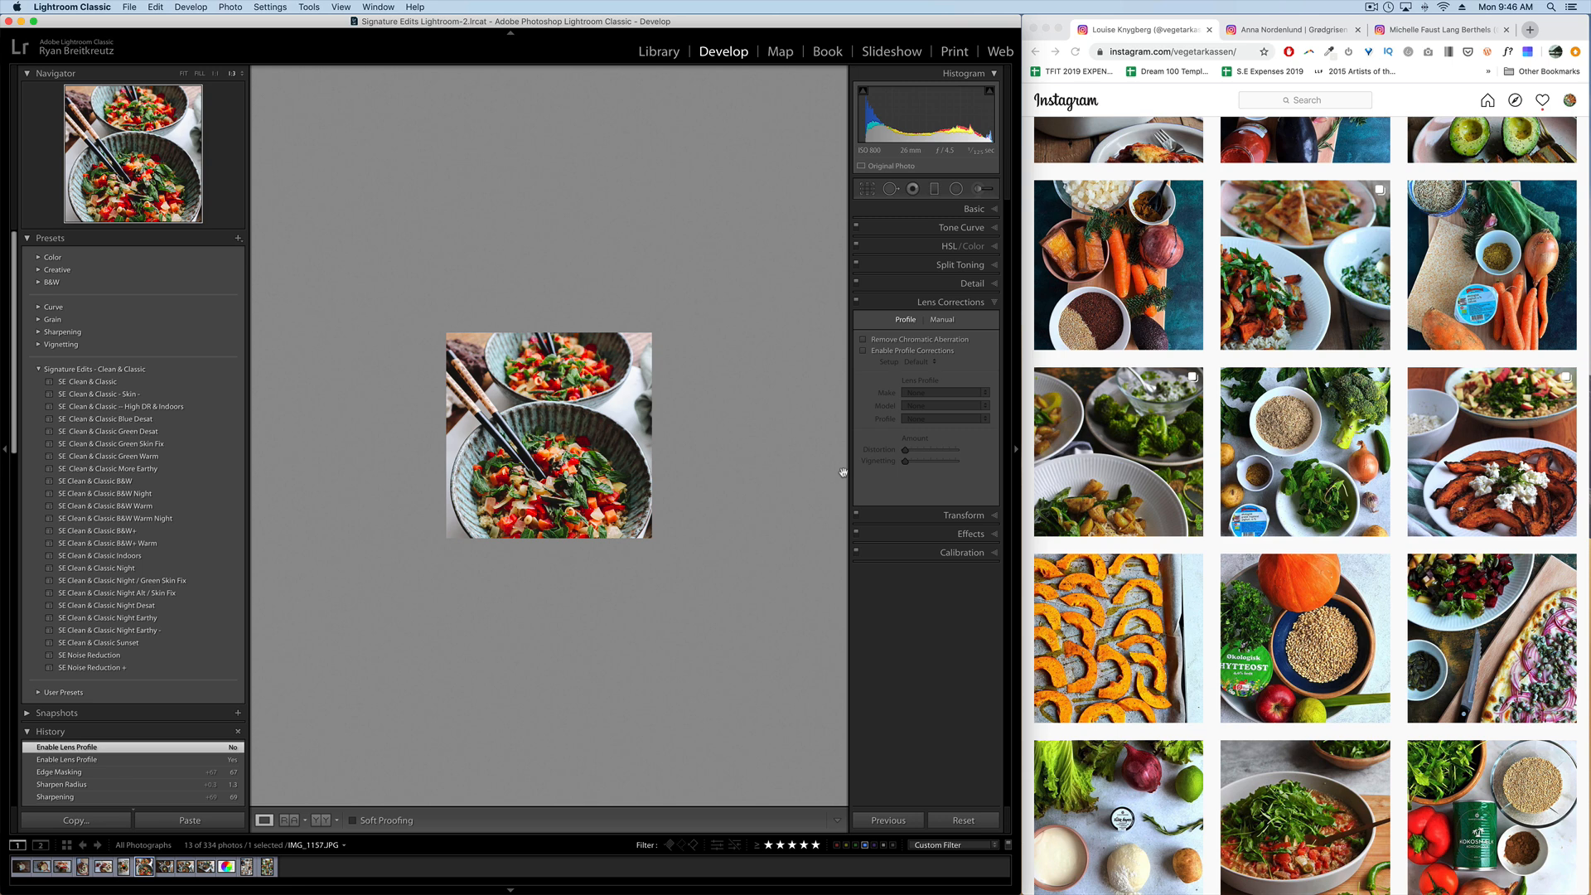
{"action": "key", "text": "super+c"}
{"action": "key", "text": "super+Return"}
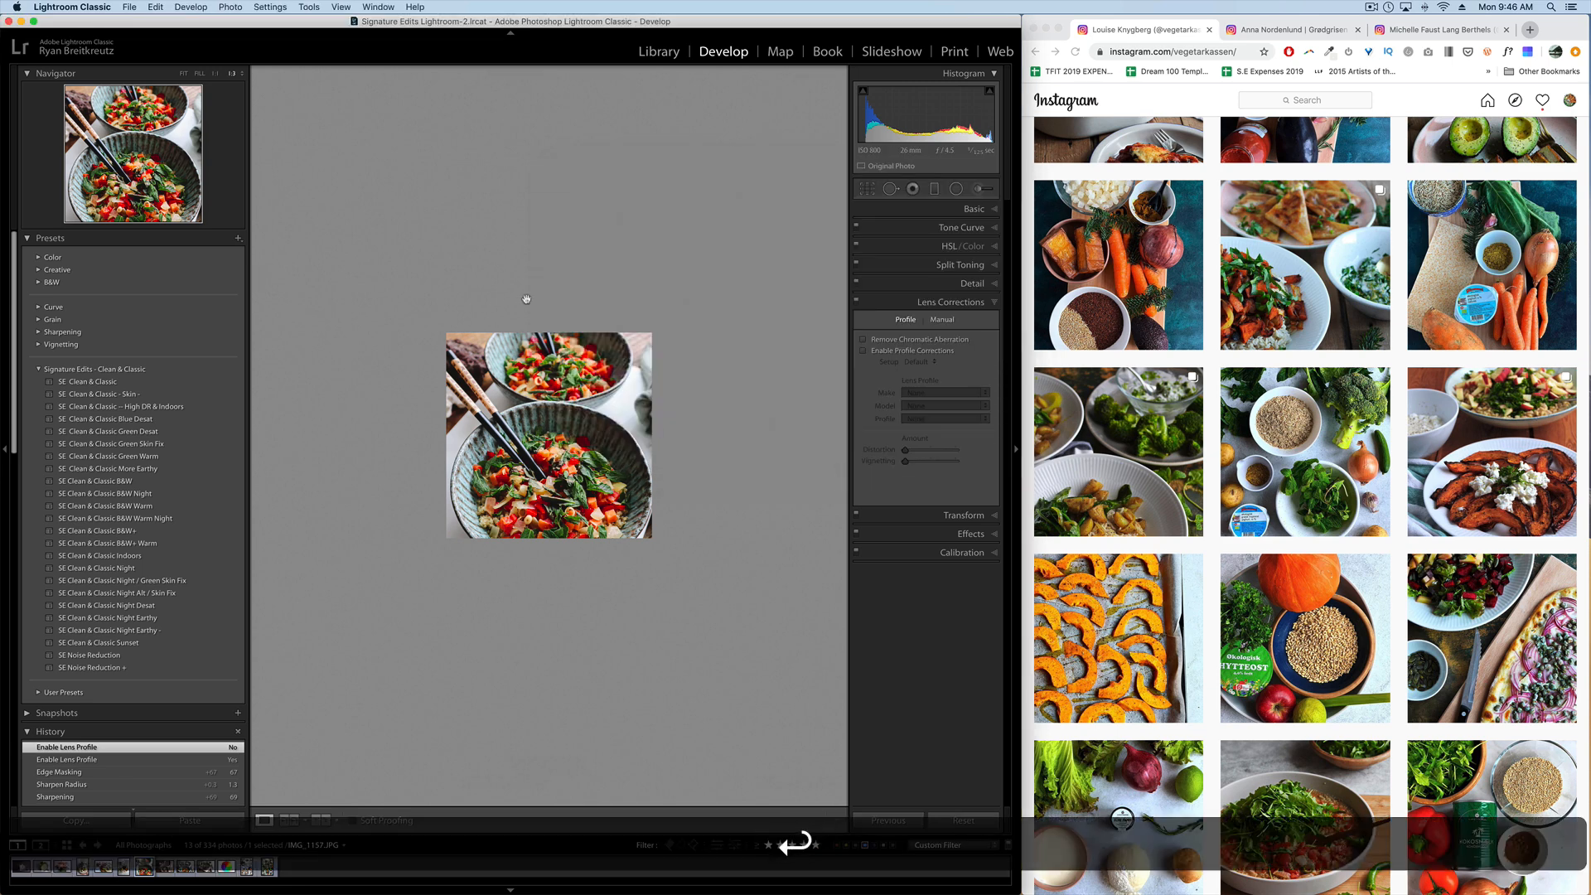
Start a new develop preset and name it Signature Edits Foodie Bright.
{"action": "left_click", "coordinate": [238, 238]}
{"action": "left_click", "coordinate": [262, 250]}
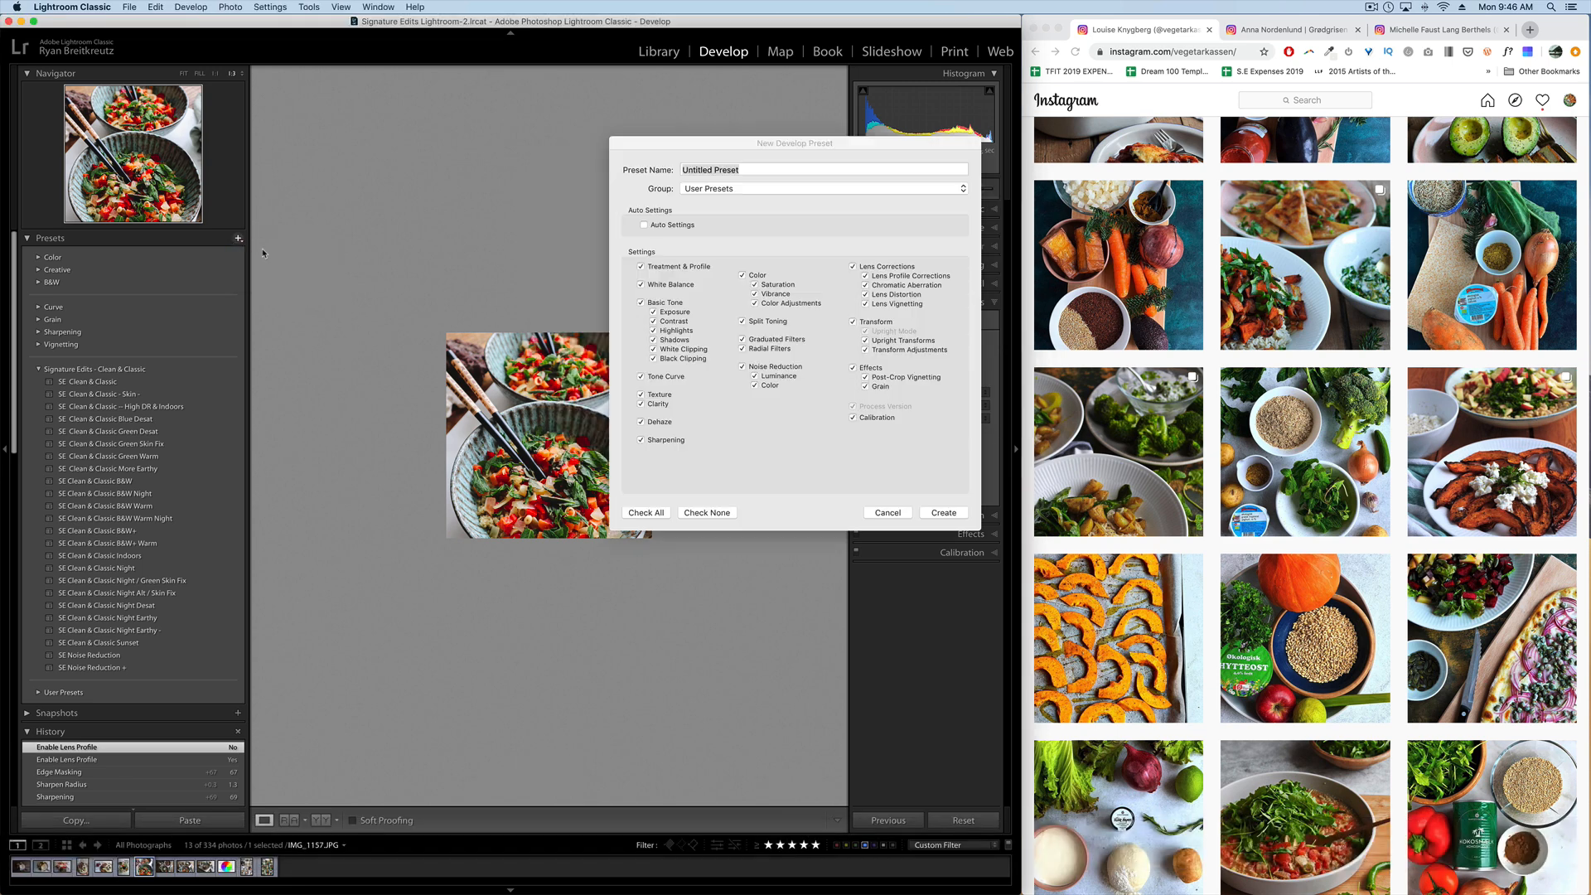
{"action": "type", "text": "Signatur"}
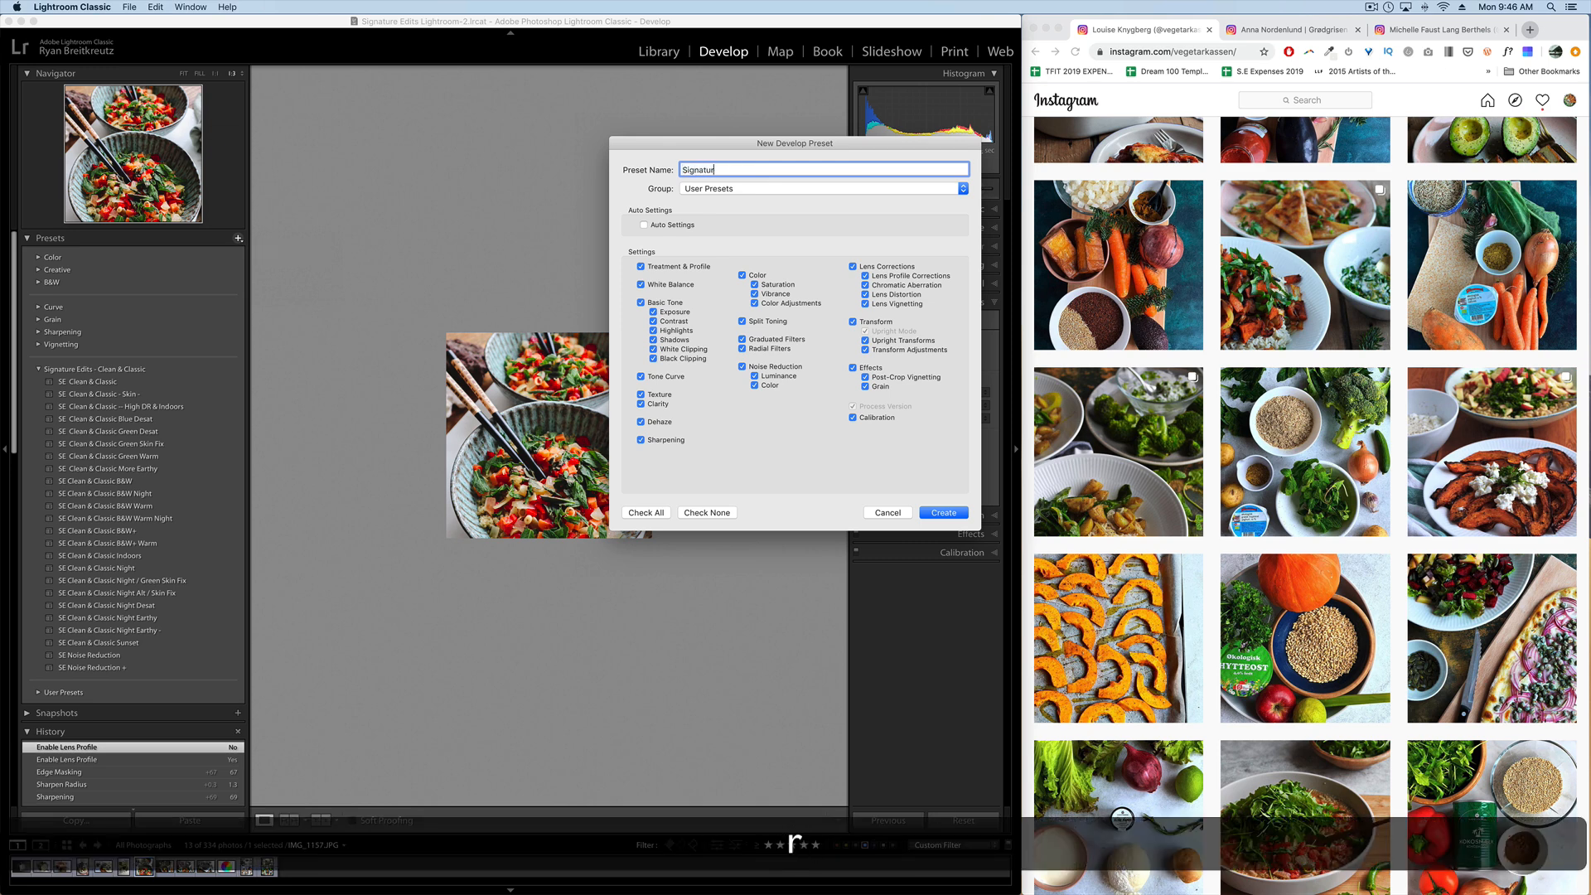
{"action": "type", "text": "e Edits Foodie Bright"}
Exclude graduated filters, radial filters, lens corrections and transform from the preset and create it in User Presets.
{"action": "left_click", "coordinate": [743, 338]}
{"action": "left_click", "coordinate": [742, 348]}
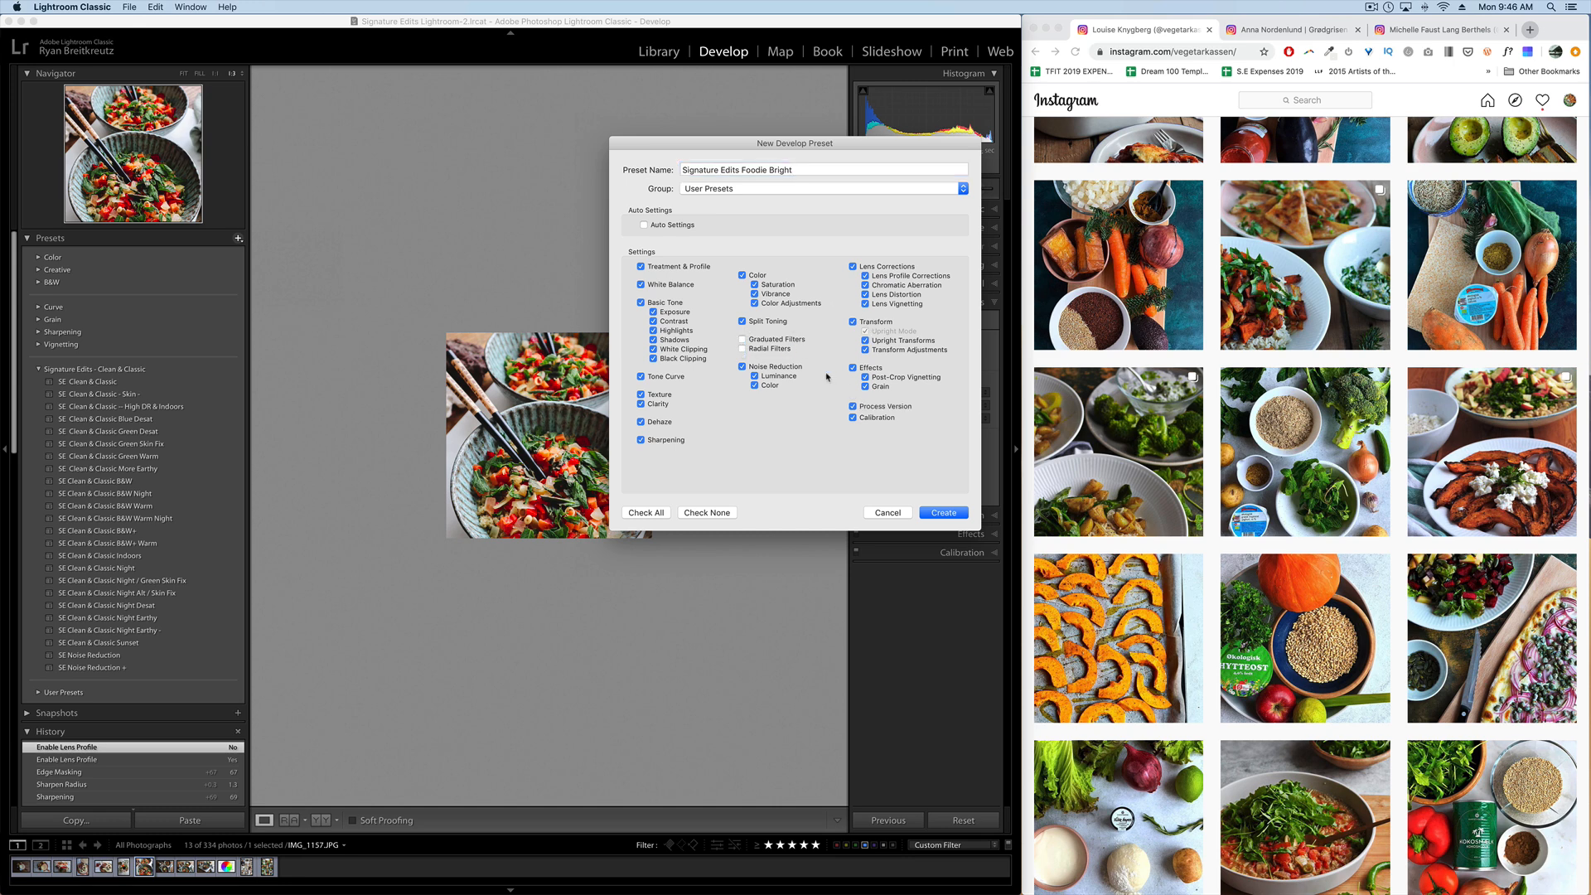
{"action": "left_click", "coordinate": [853, 267]}
{"action": "left_click", "coordinate": [853, 322]}
{"action": "left_click", "coordinate": [937, 513]}
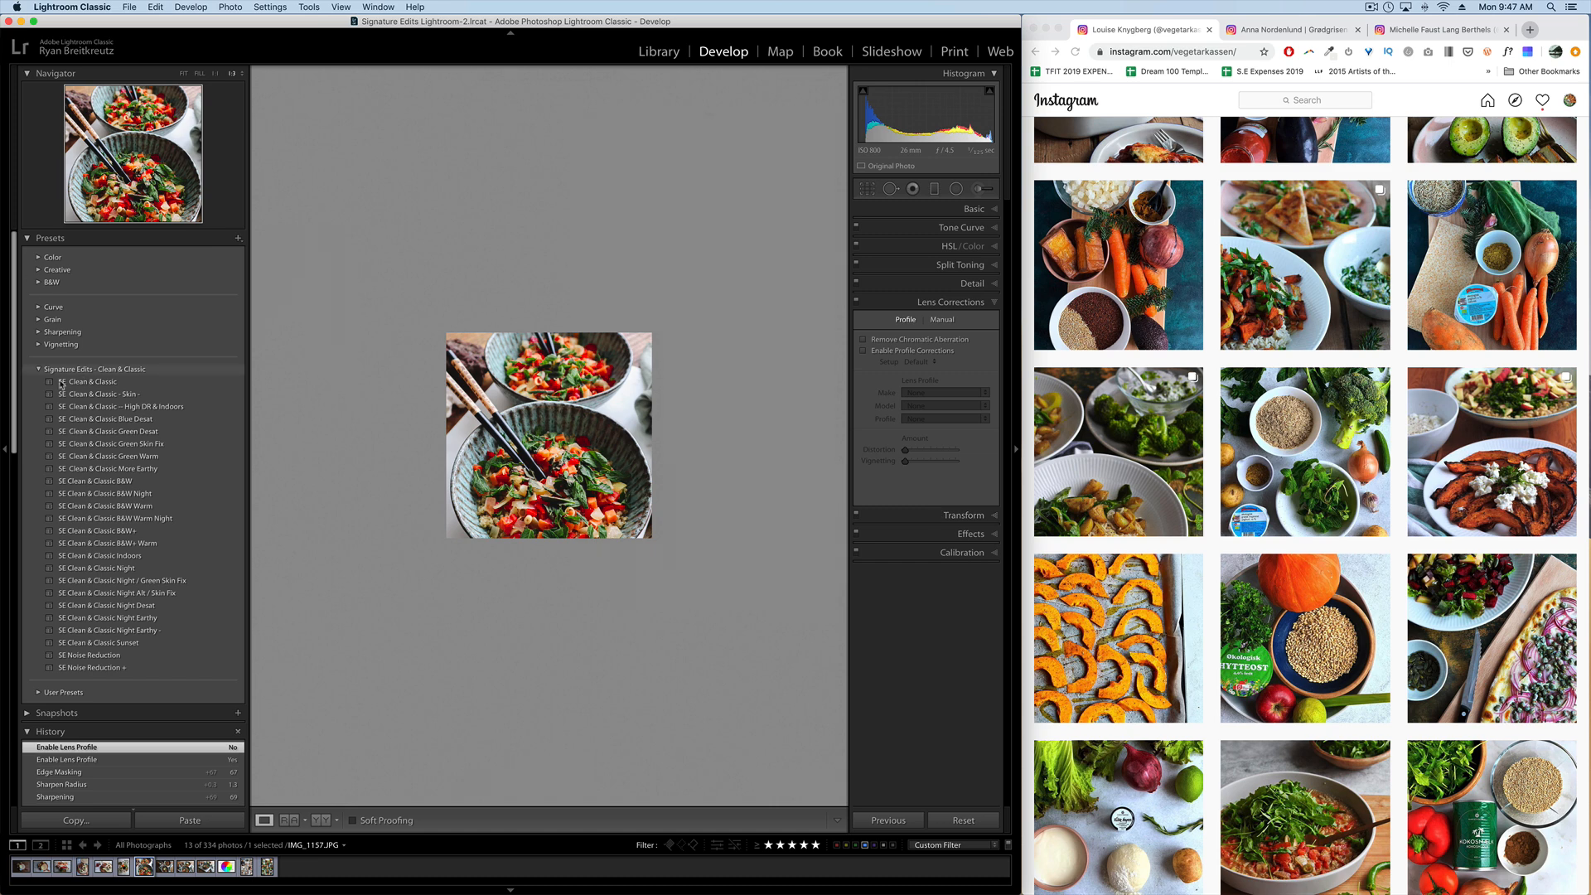
Apply the Signature Edits Foodie Bright user preset to the spring roll platter photo, IMG_1136.JPG.
{"action": "left_click", "coordinate": [40, 370]}
{"action": "left_click", "coordinate": [39, 394]}
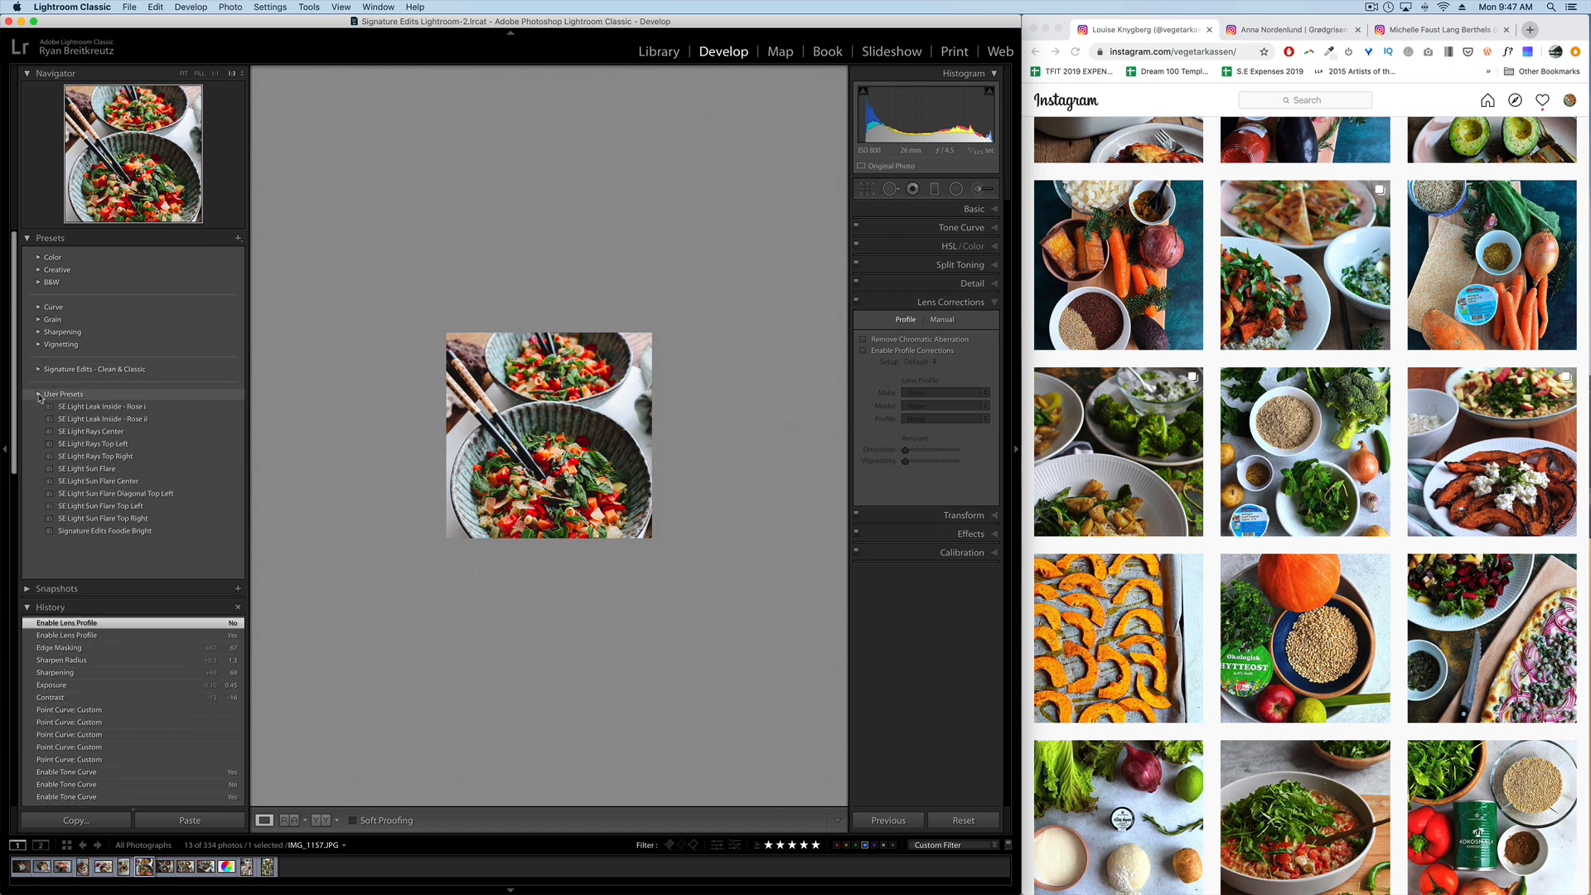
{"action": "scroll", "coordinate": [77, 409], "scroll_direction": "down", "scroll_amount": 3}
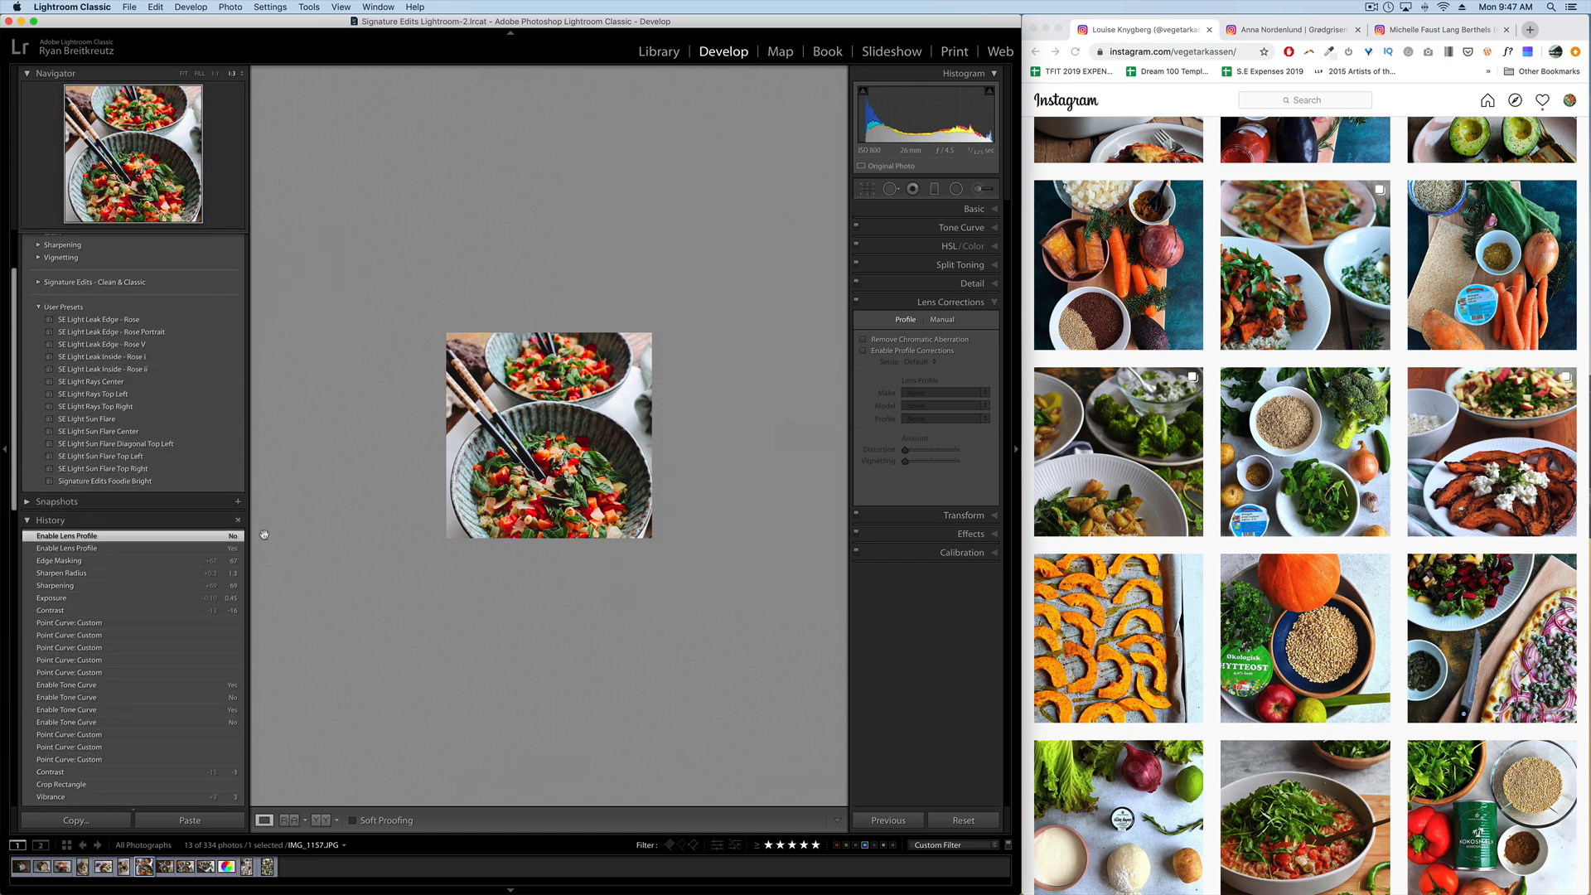
{"action": "key", "text": "Left"}
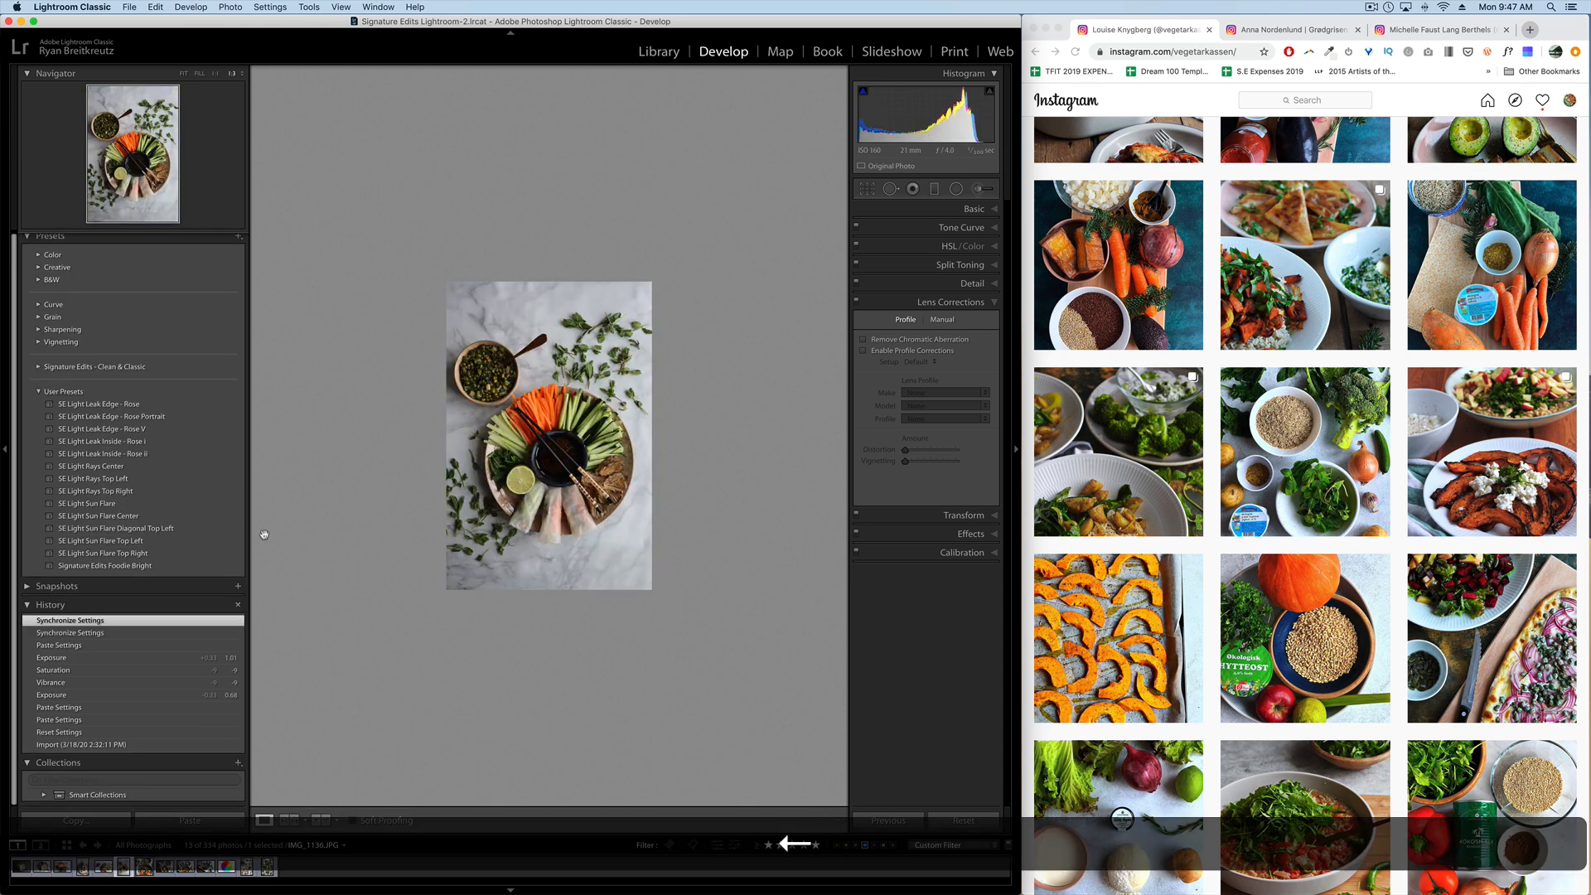
{"action": "left_click", "coordinate": [137, 566]}
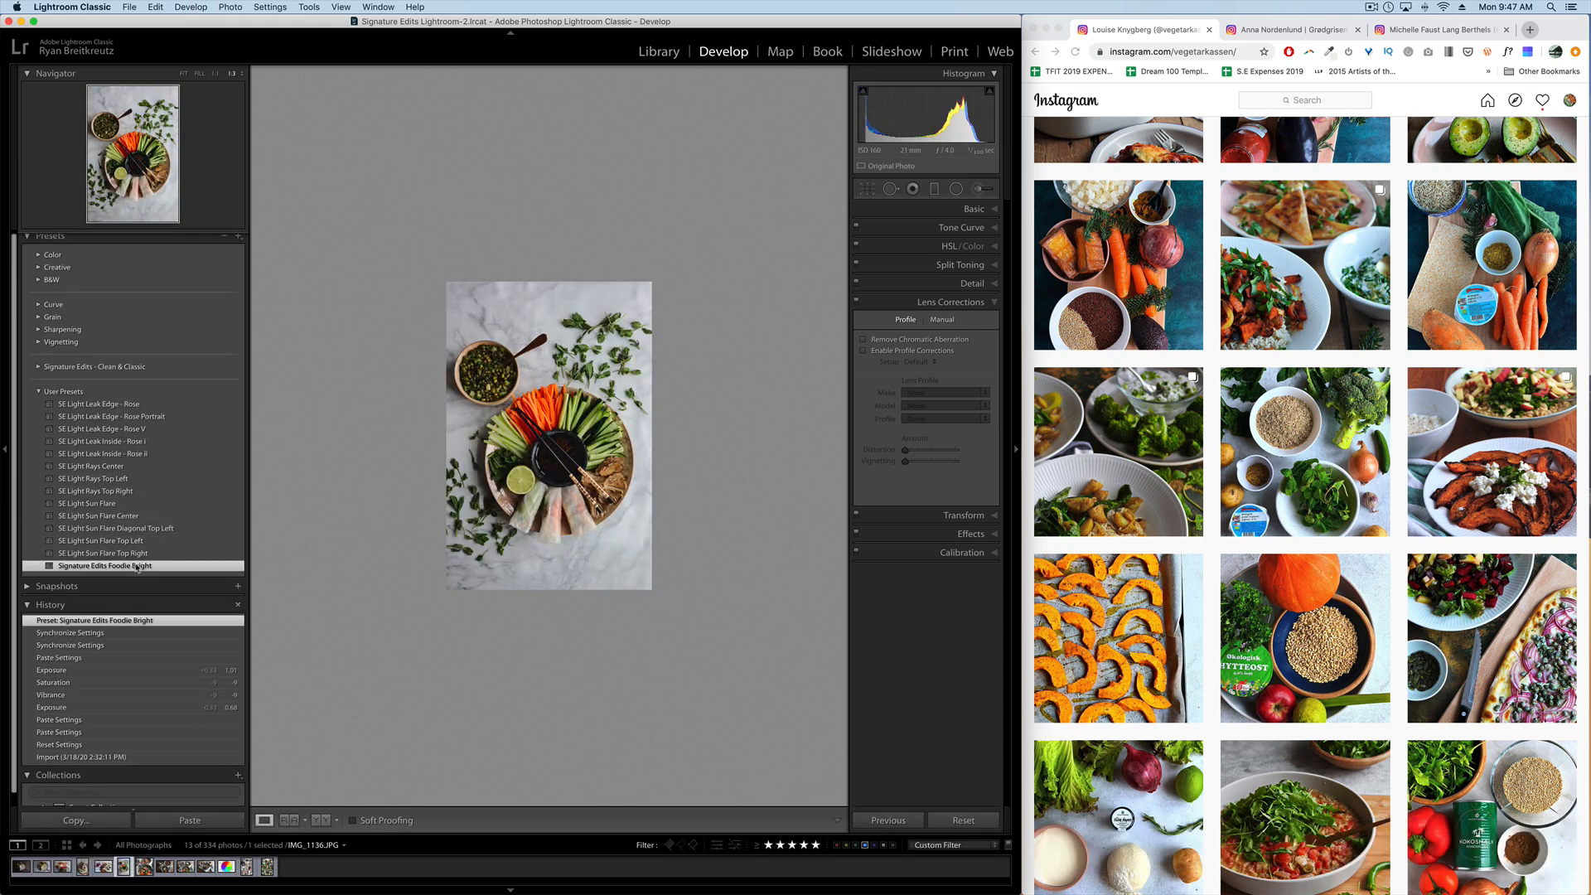
Undo and reapply the Foodie Bright preset twice to compare before and after, and inspect the platter photo enlarged.
{"action": "key", "text": "super+z"}
{"action": "left_click", "coordinate": [149, 568]}
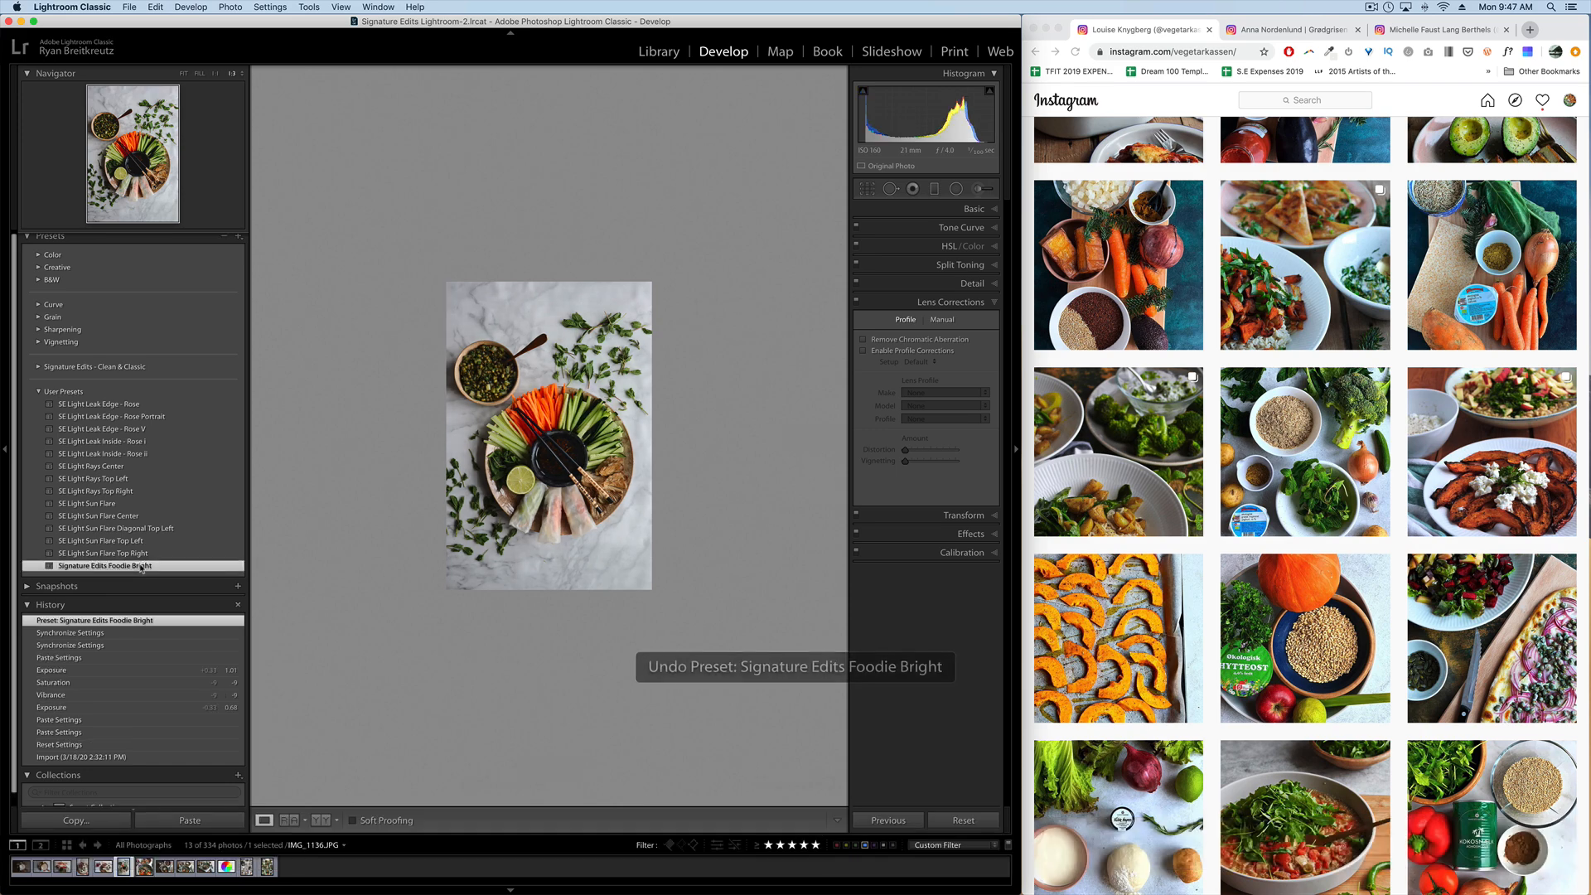
{"action": "key", "text": "super+z"}
{"action": "left_click", "coordinate": [142, 567]}
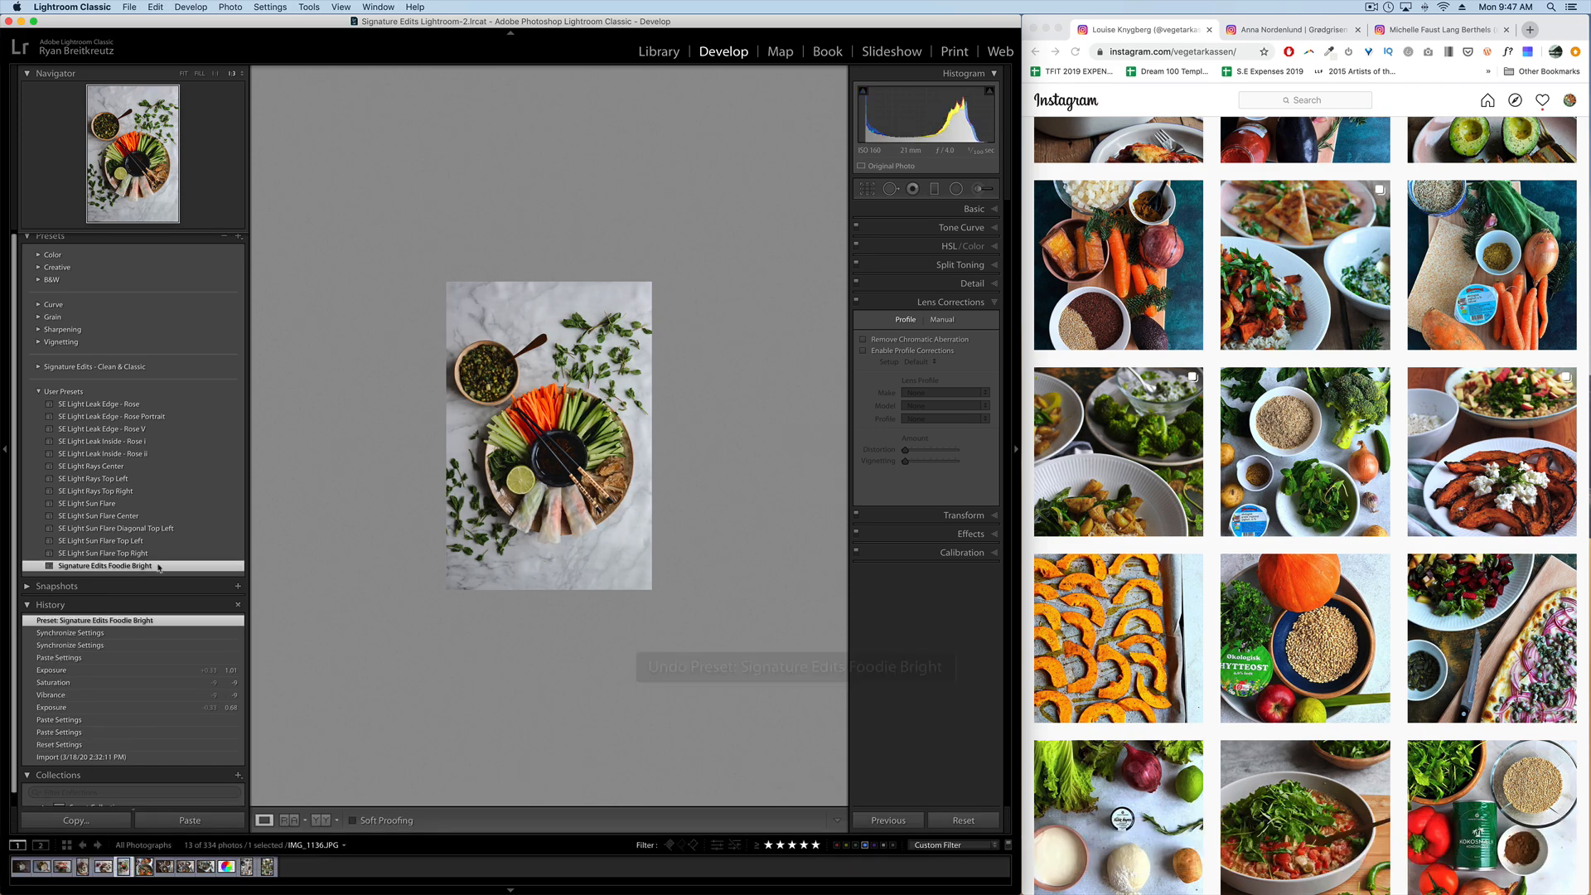
{"action": "left_click", "coordinate": [555, 437]}
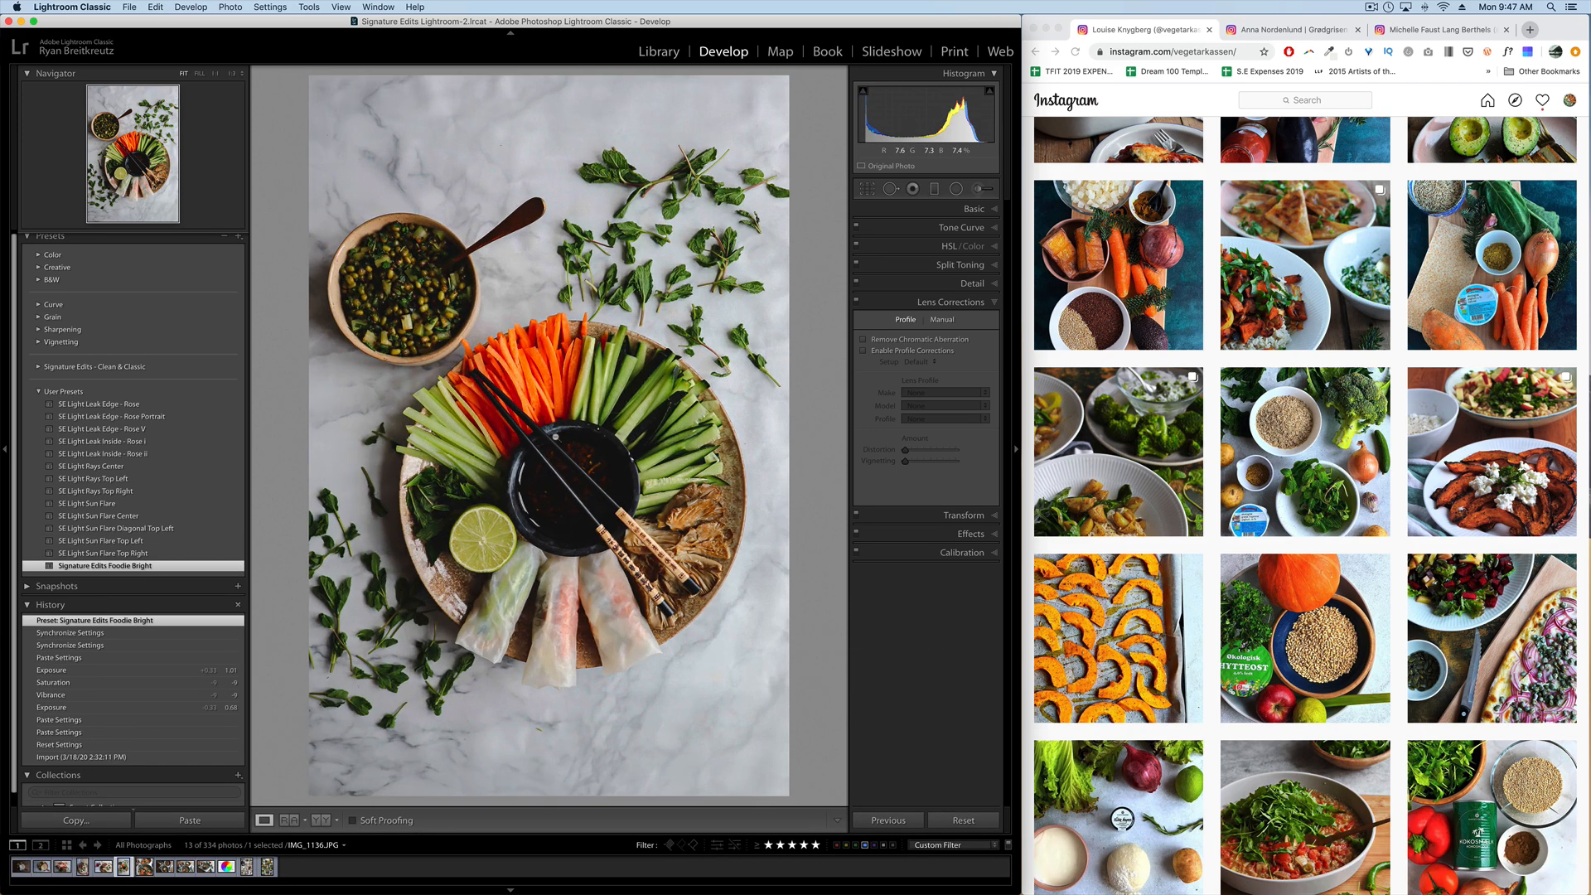
Raise the platter photo's Exposure to +0.78.
{"action": "left_click", "coordinate": [982, 212]}
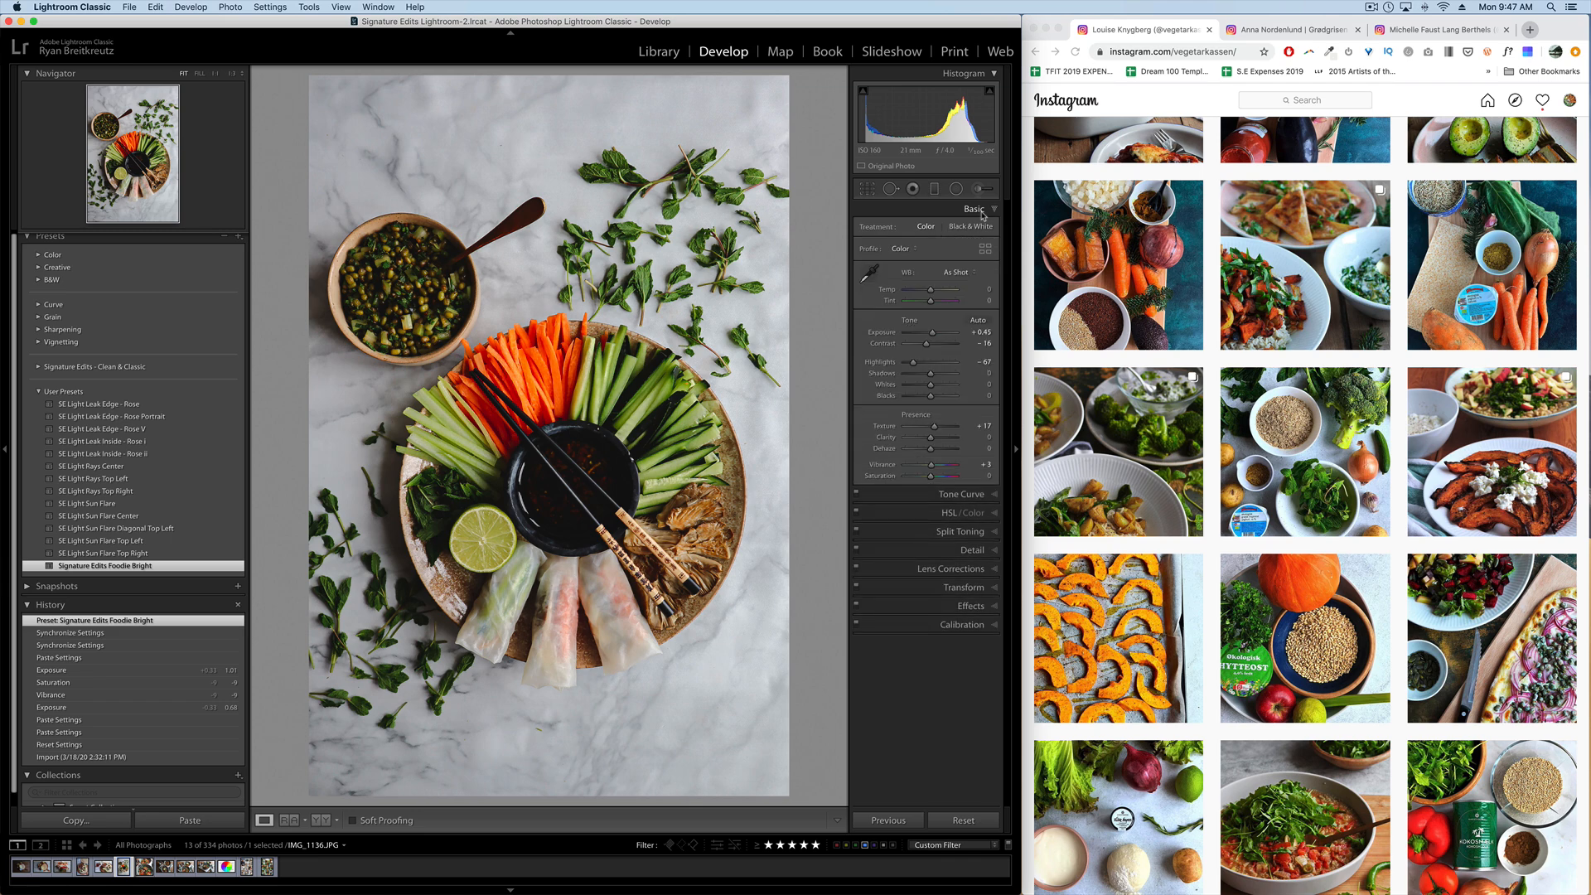
{"action": "key", "text": "shift+equal"}
{"action": "key", "text": "shift+equal"}
{"action": "key", "text": "shift+minus"}
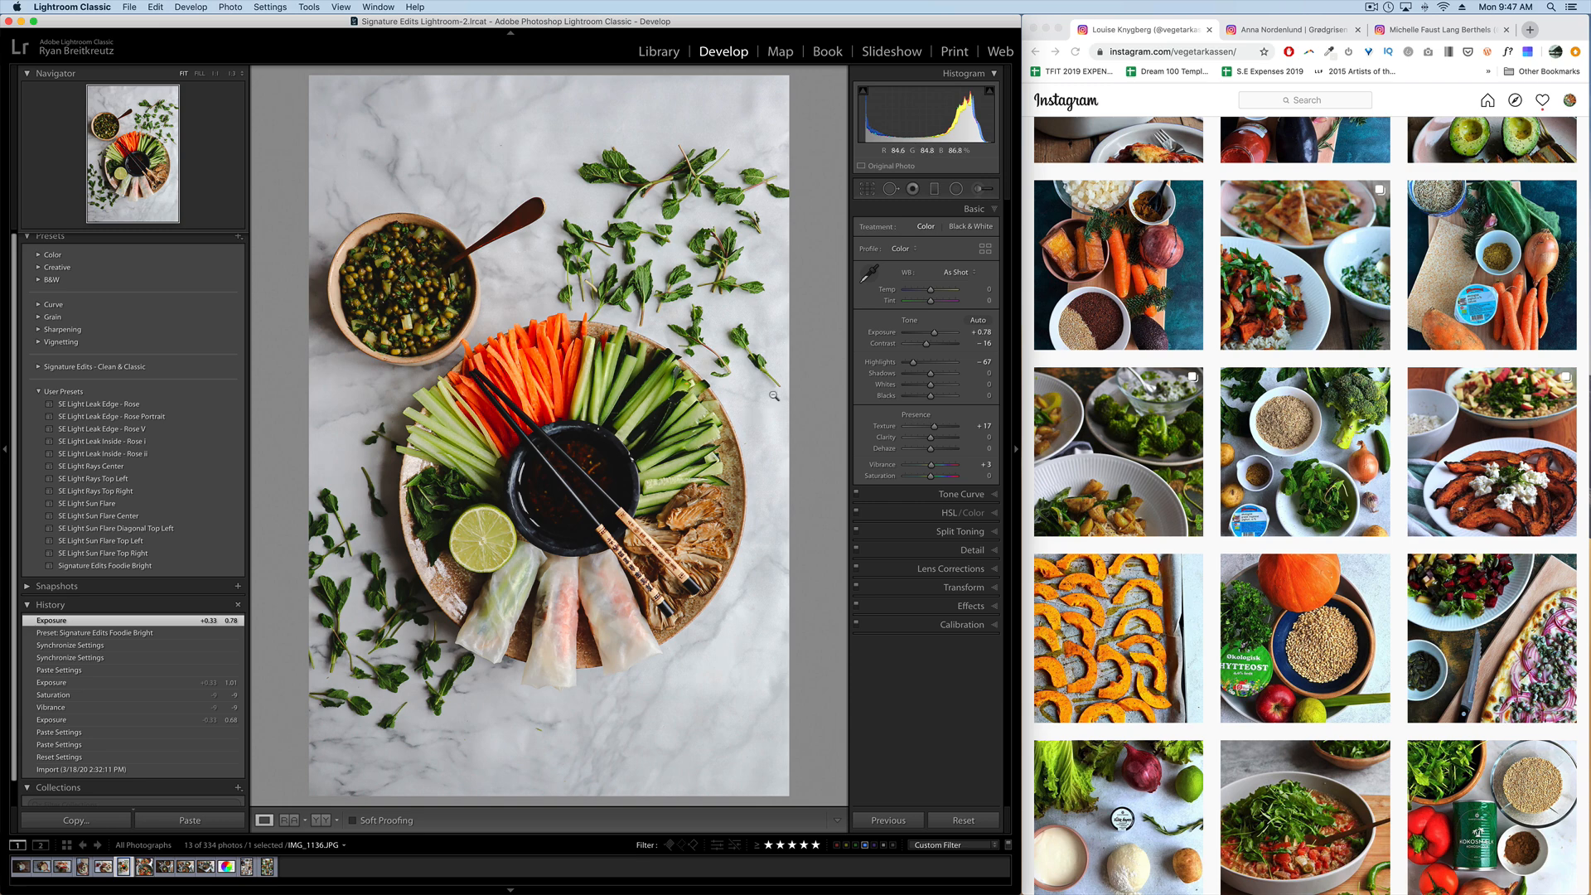
Compare the edited platter photo, at small and large size, with older posts in the vegetarkassen Instagram feed.
{"action": "scroll", "coordinate": [1243, 431], "scroll_direction": "down", "scroll_amount": 15}
{"action": "scroll", "coordinate": [1305, 497], "scroll_direction": "down", "scroll_amount": 10}
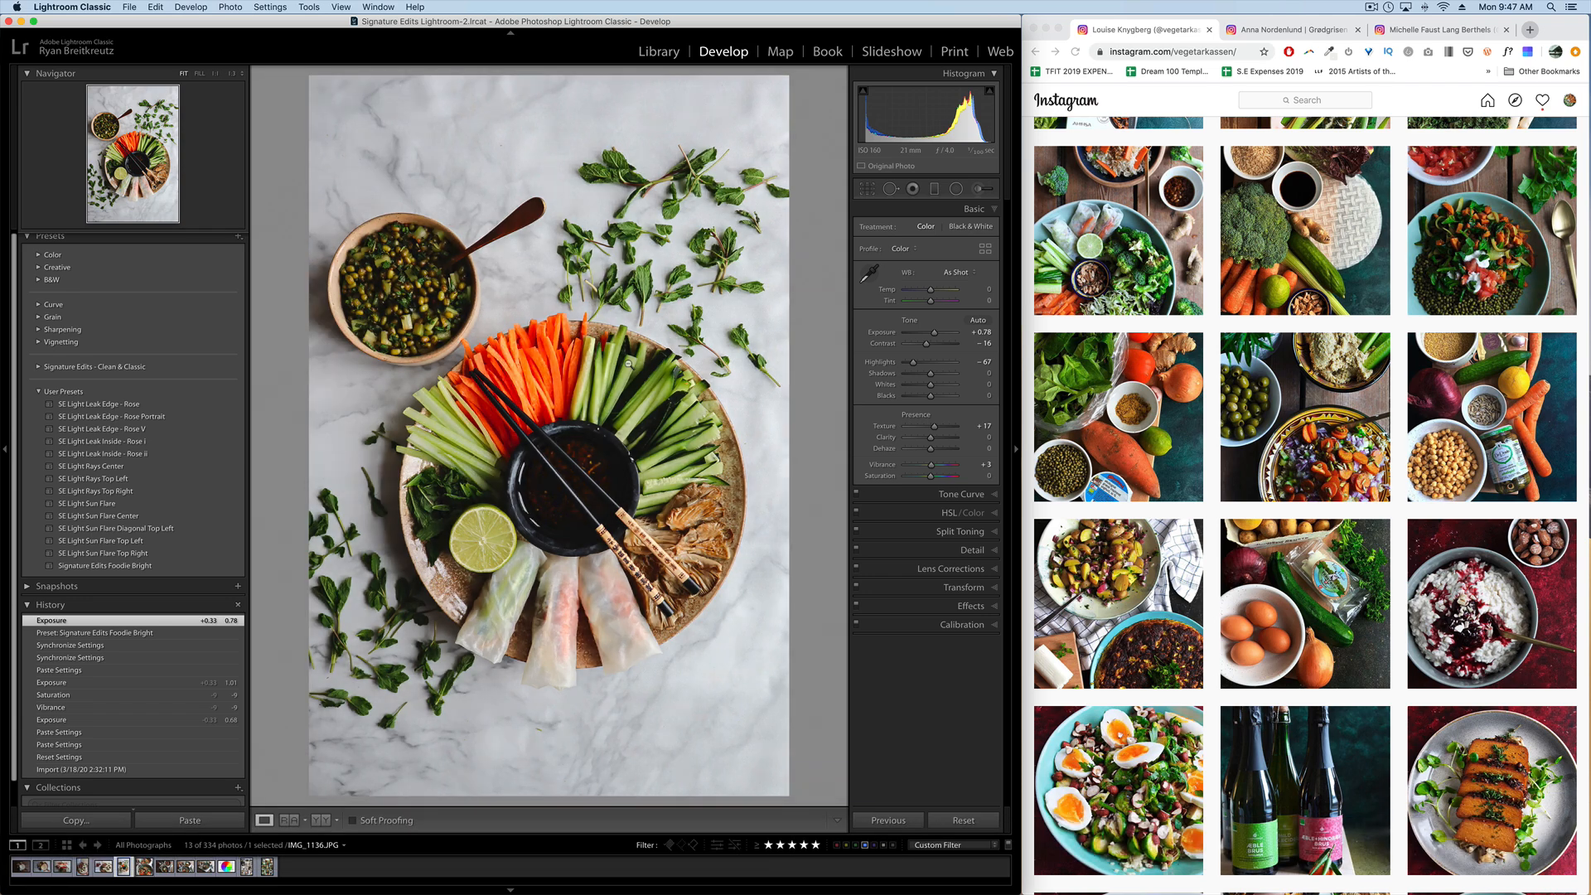
{"action": "left_click", "coordinate": [578, 343]}
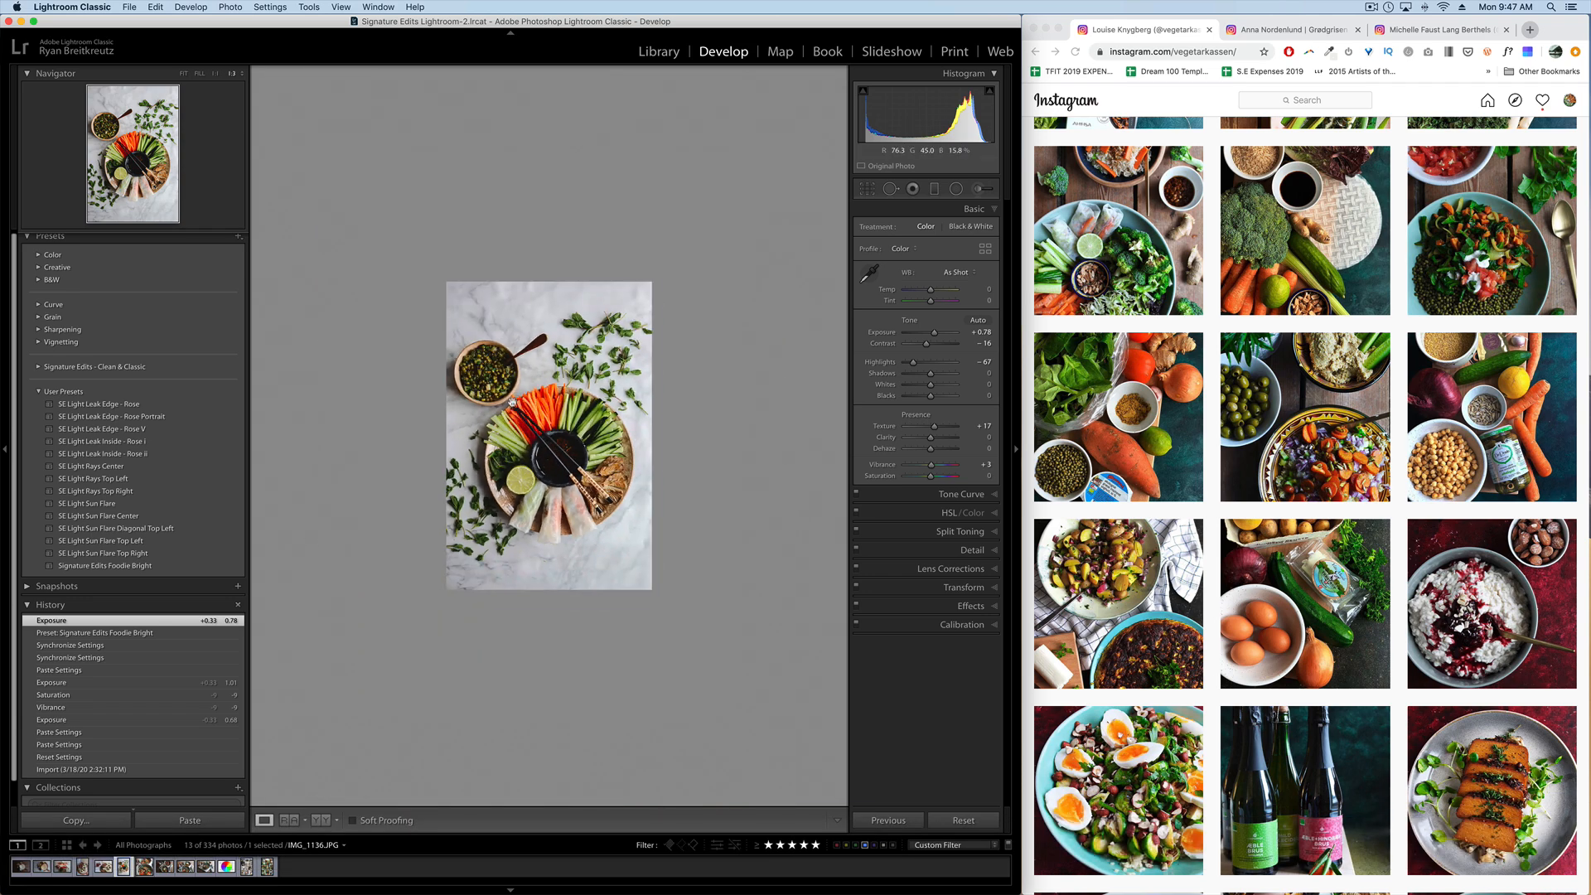
{"action": "left_click", "coordinate": [516, 402]}
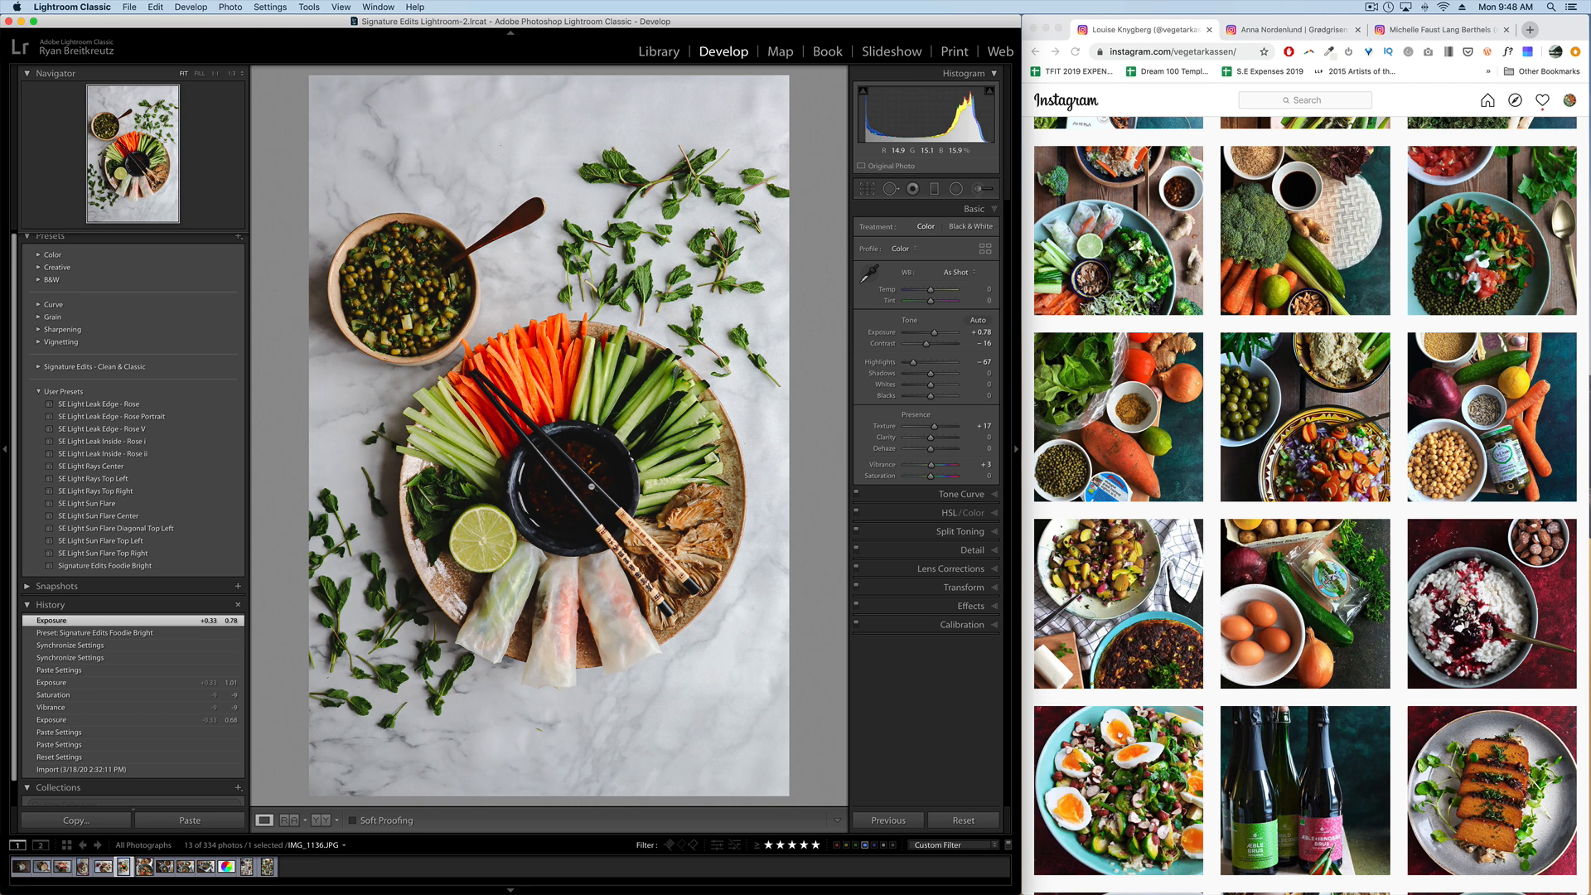
Switch to the groedgrisen Instagram feed, review its newest posts, and reset the platter photo's develop settings.
{"action": "left_click", "coordinate": [1268, 35]}
{"action": "scroll", "coordinate": [1143, 396], "scroll_direction": "up", "scroll_amount": 5}
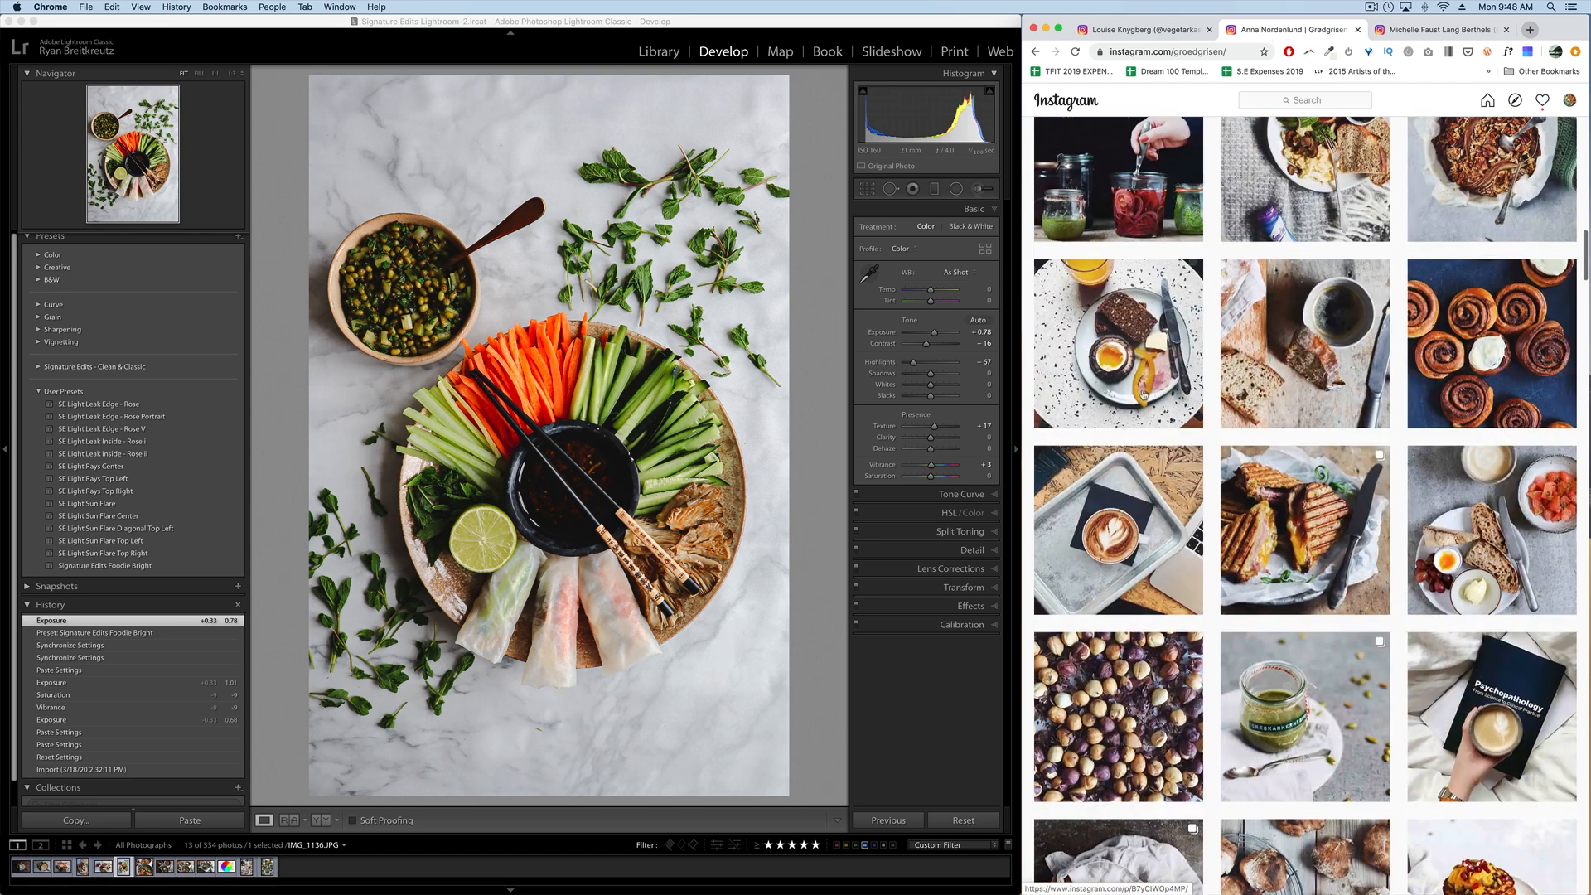
{"action": "scroll", "coordinate": [1143, 396], "scroll_direction": "up", "scroll_amount": 15}
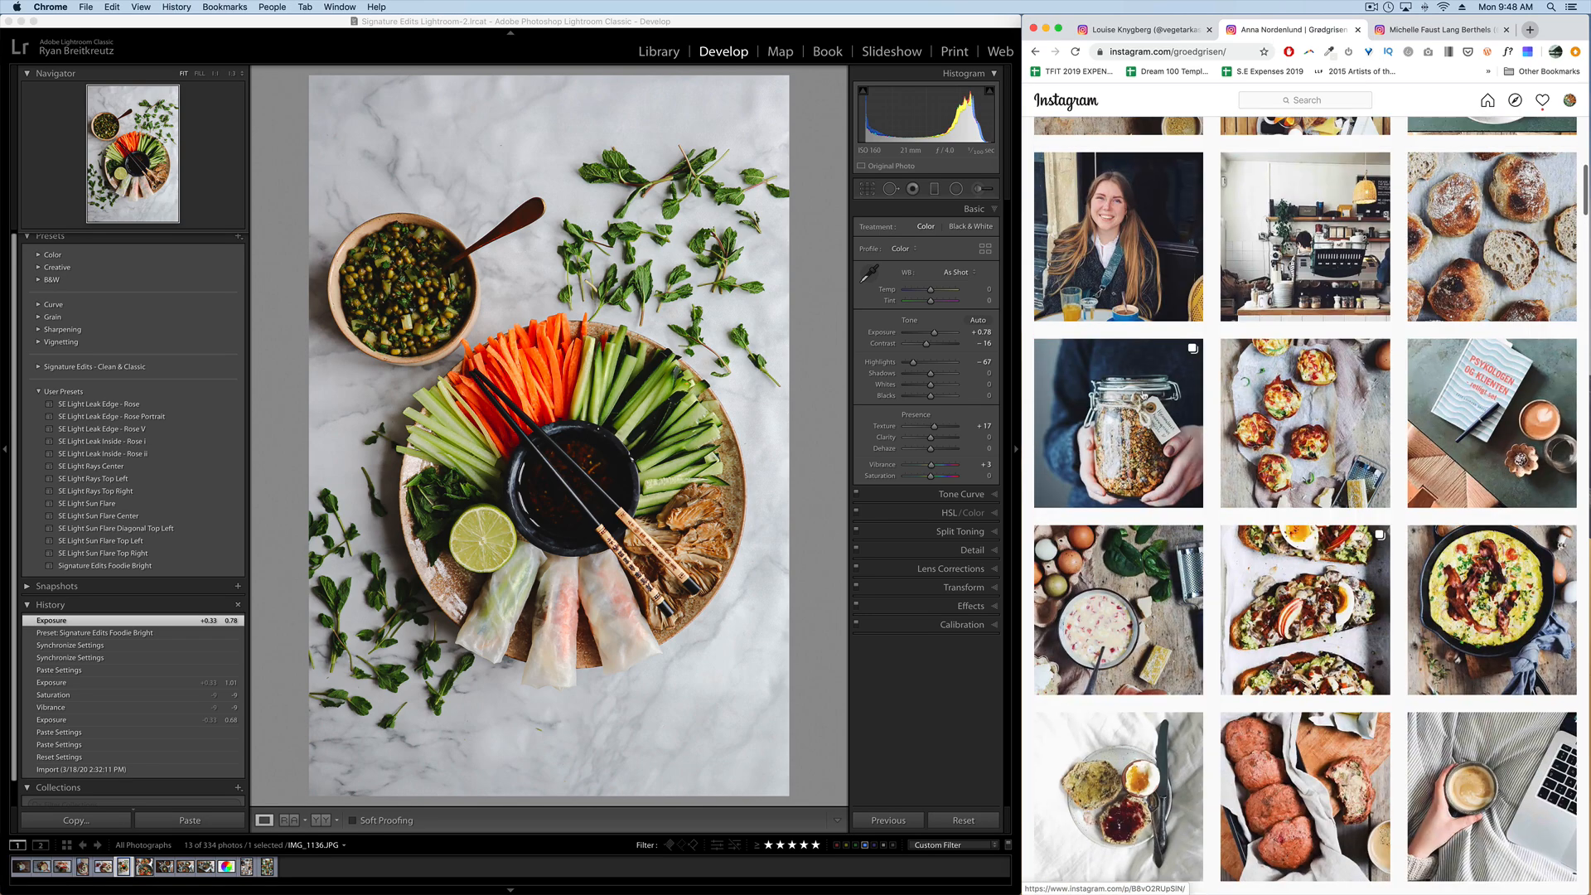
{"action": "scroll", "coordinate": [1143, 396], "scroll_direction": "up", "scroll_amount": 4}
{"action": "scroll", "coordinate": [1143, 396], "scroll_direction": "up", "scroll_amount": 10}
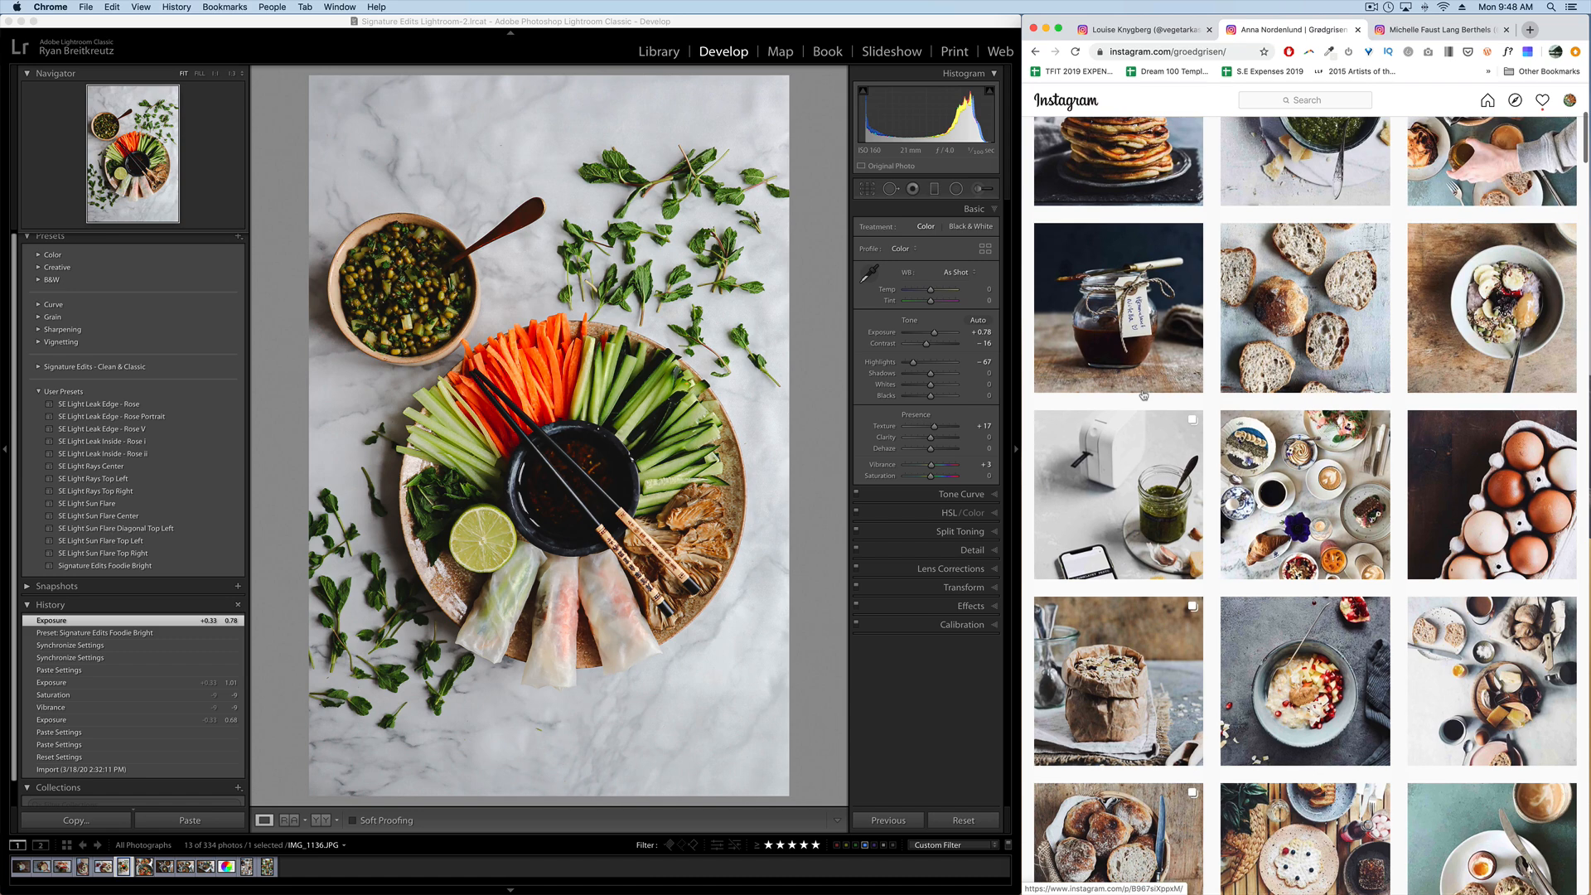
{"action": "scroll", "coordinate": [1143, 395], "scroll_direction": "down", "scroll_amount": 4}
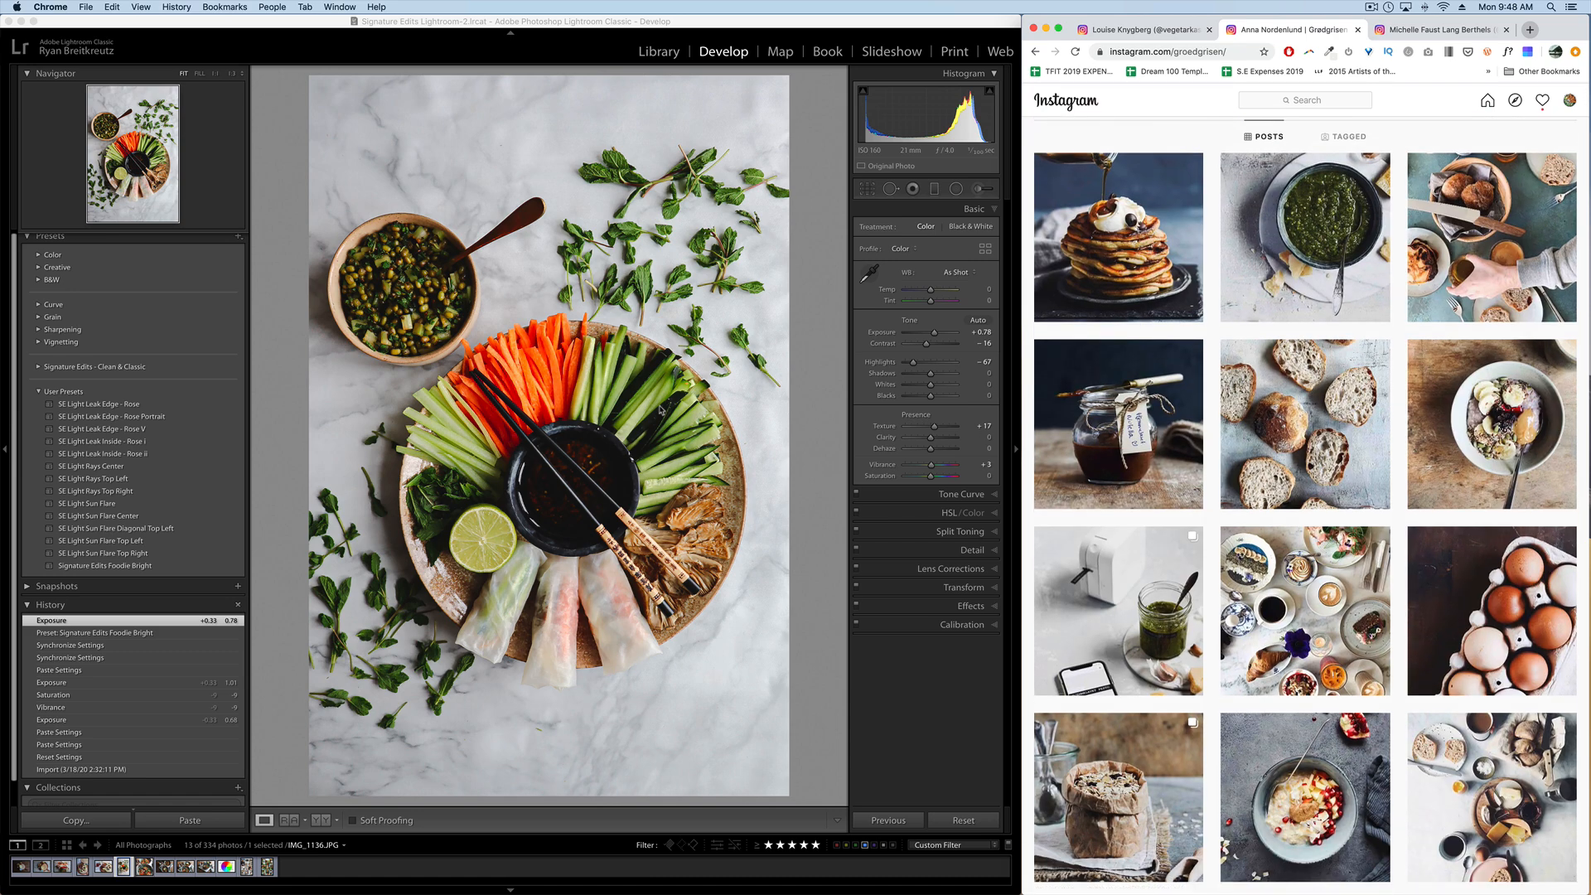
{"action": "left_click", "coordinate": [964, 821]}
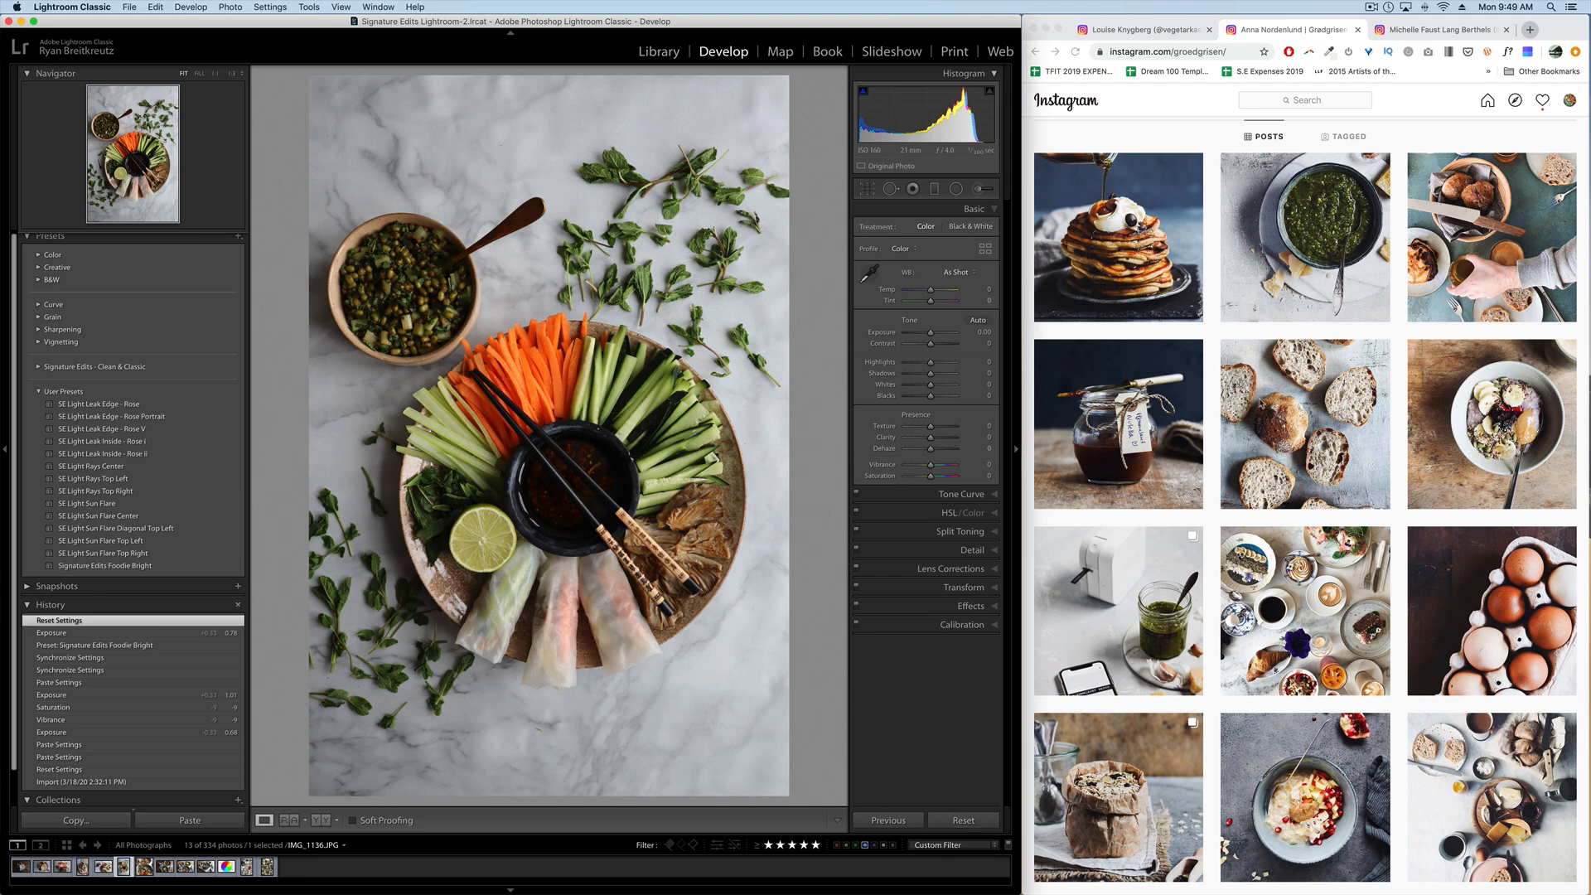
Open the groedgrisen post showing a board of carrots, tomatoes and bread, and examine its colours and tones.
{"action": "scroll", "coordinate": [1317, 566], "scroll_direction": "down", "scroll_amount": 7}
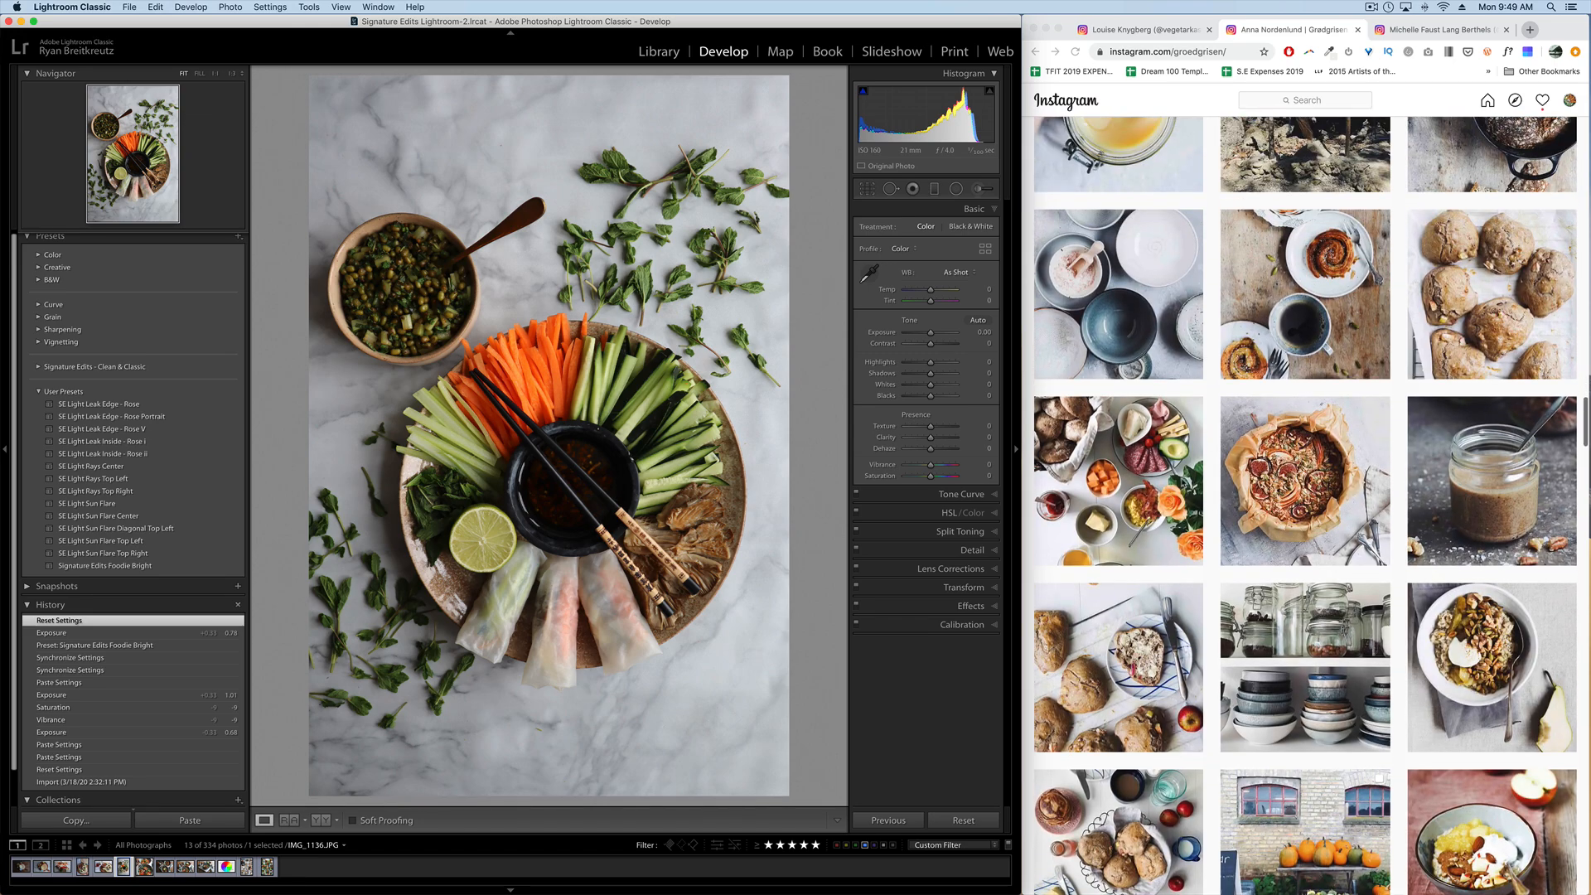
{"action": "left_click", "coordinate": [1164, 495]}
{"action": "left_click", "coordinate": [1127, 479]}
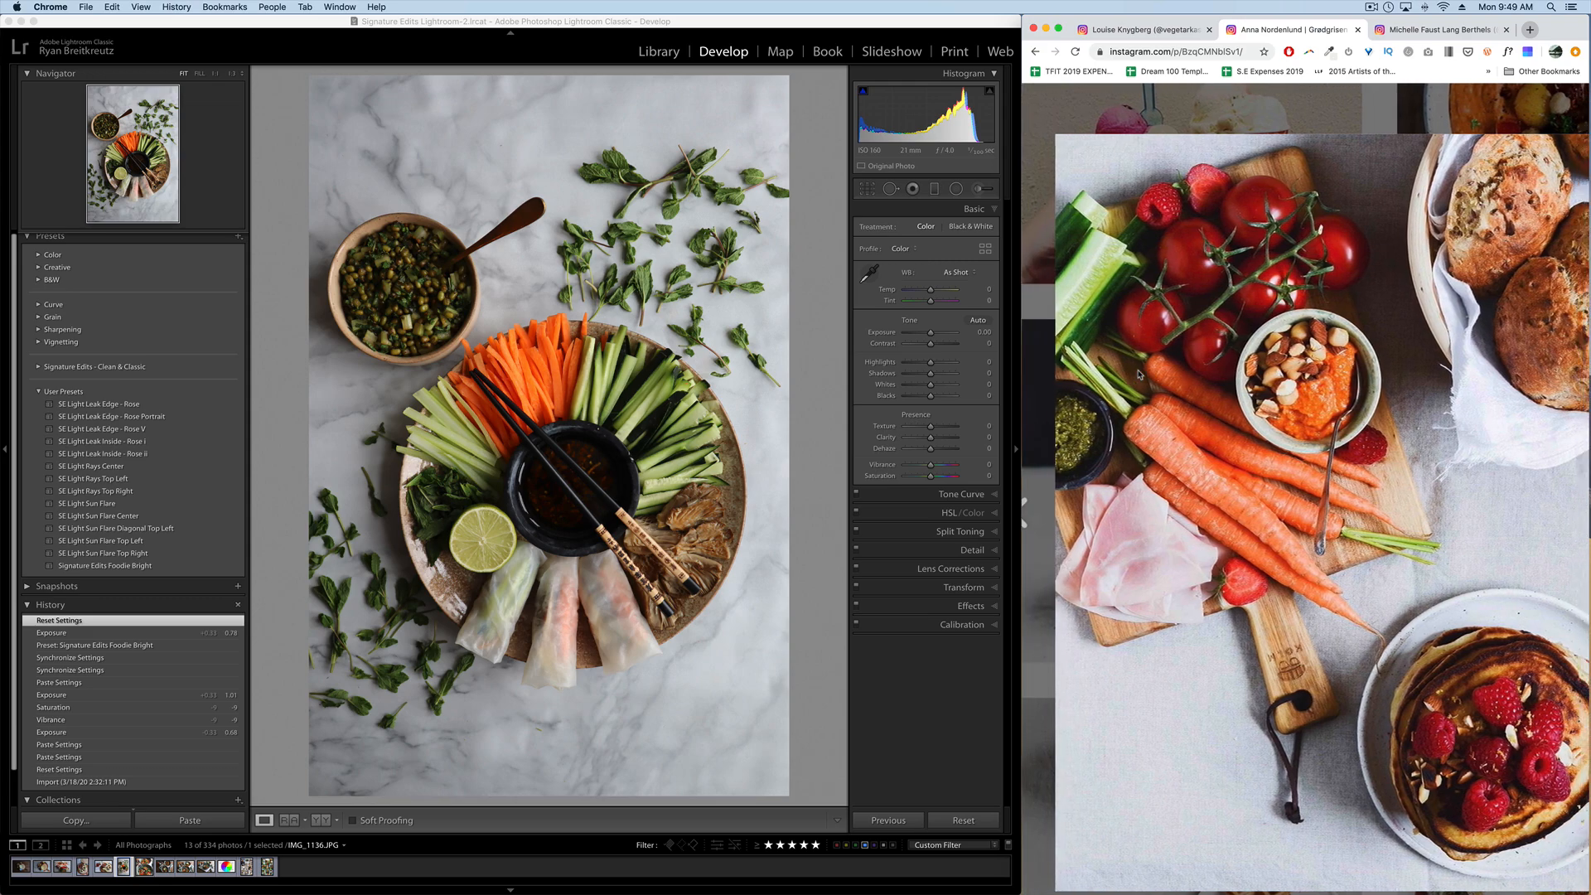
Open the vegetarkassen post with eggs, tomatoes and red chilli, and examine its colours and contrast up close.
{"action": "left_click", "coordinate": [1147, 31]}
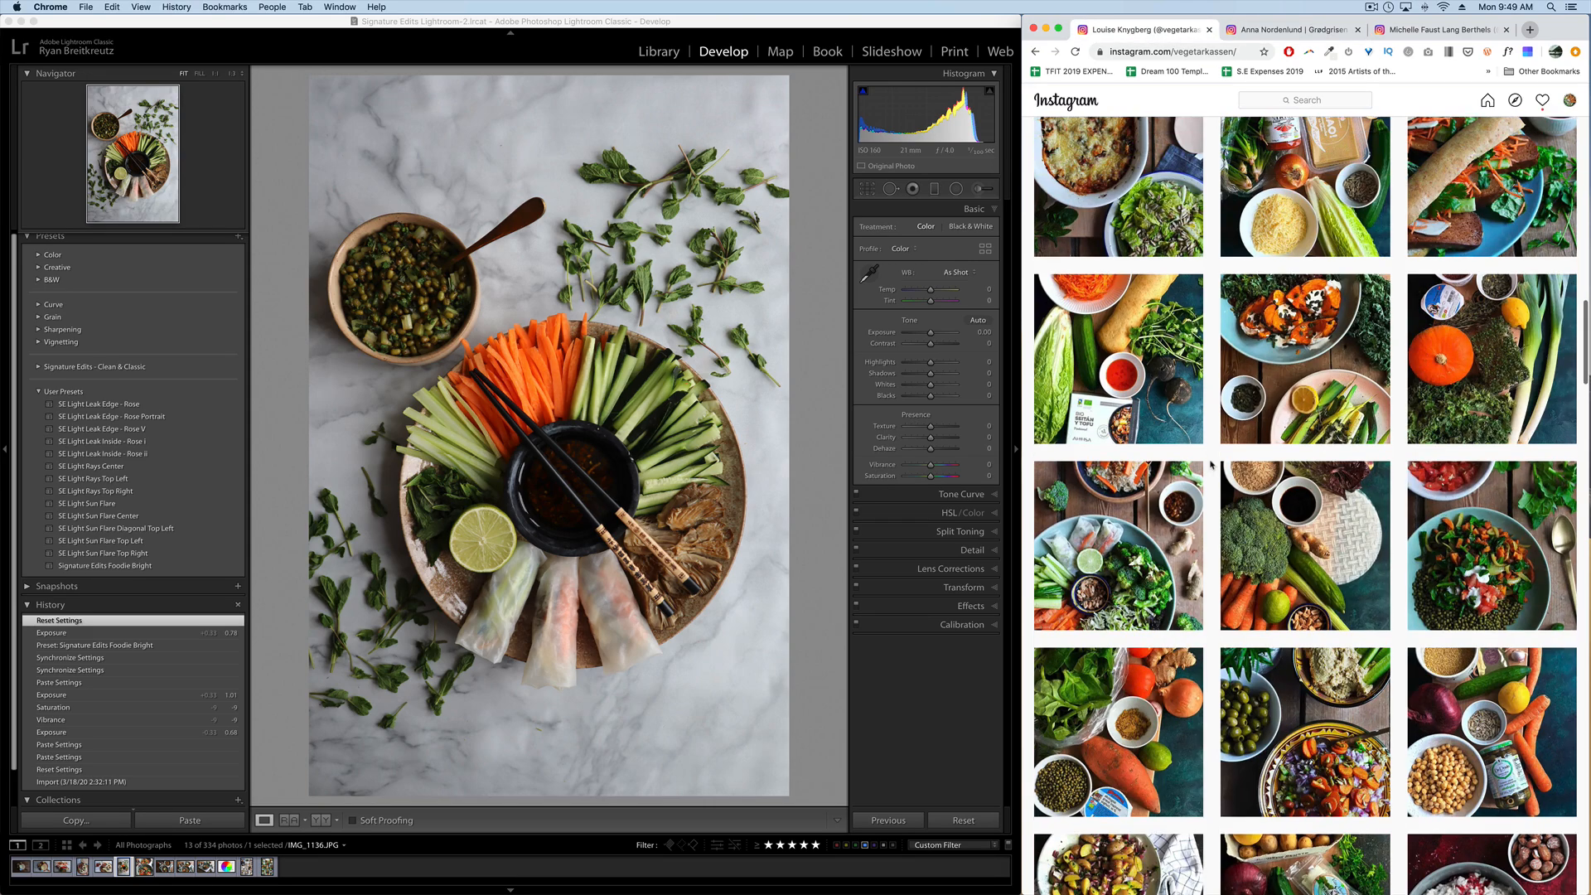
{"action": "scroll", "coordinate": [1210, 464], "scroll_direction": "up", "scroll_amount": 10}
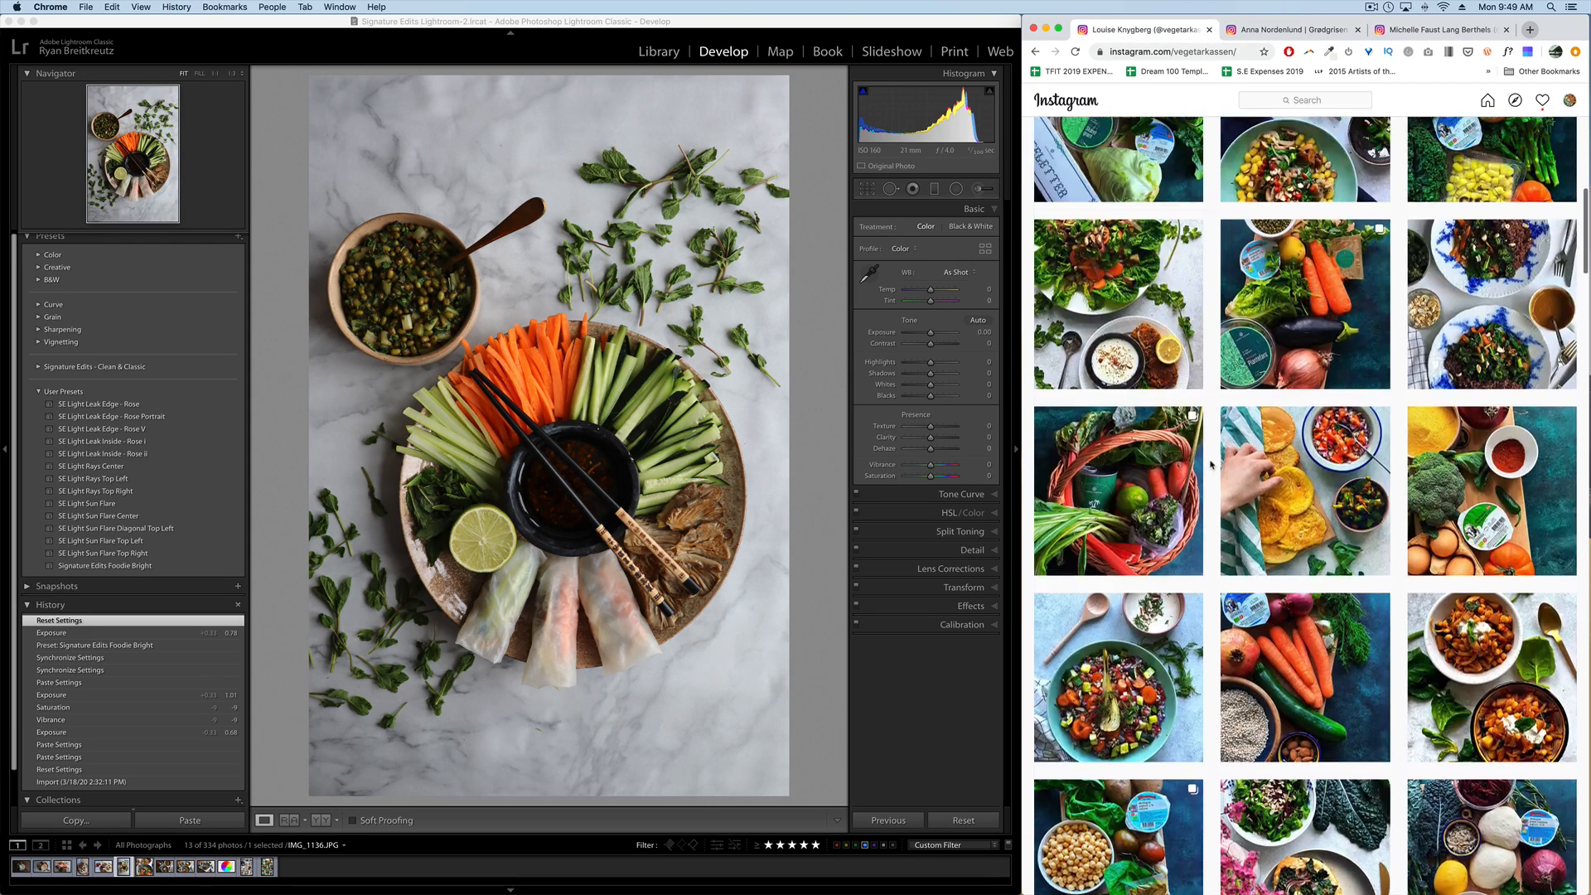
{"action": "scroll", "coordinate": [1210, 464], "scroll_direction": "up", "scroll_amount": 3}
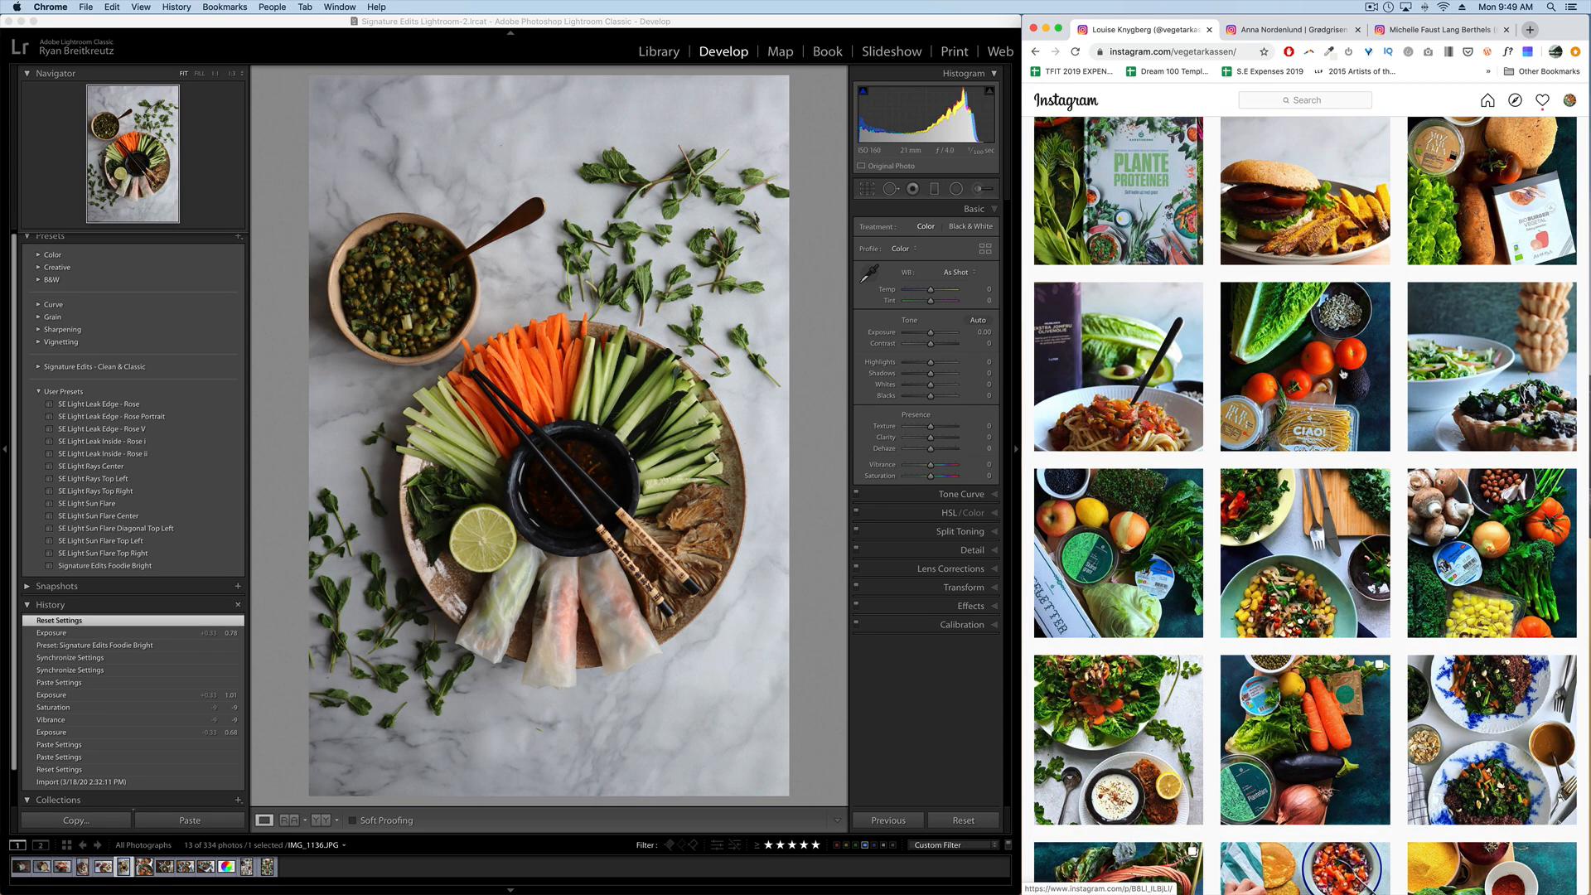
{"action": "scroll", "coordinate": [1304, 359], "scroll_direction": "up", "scroll_amount": 3}
{"action": "left_click", "coordinate": [1518, 300]}
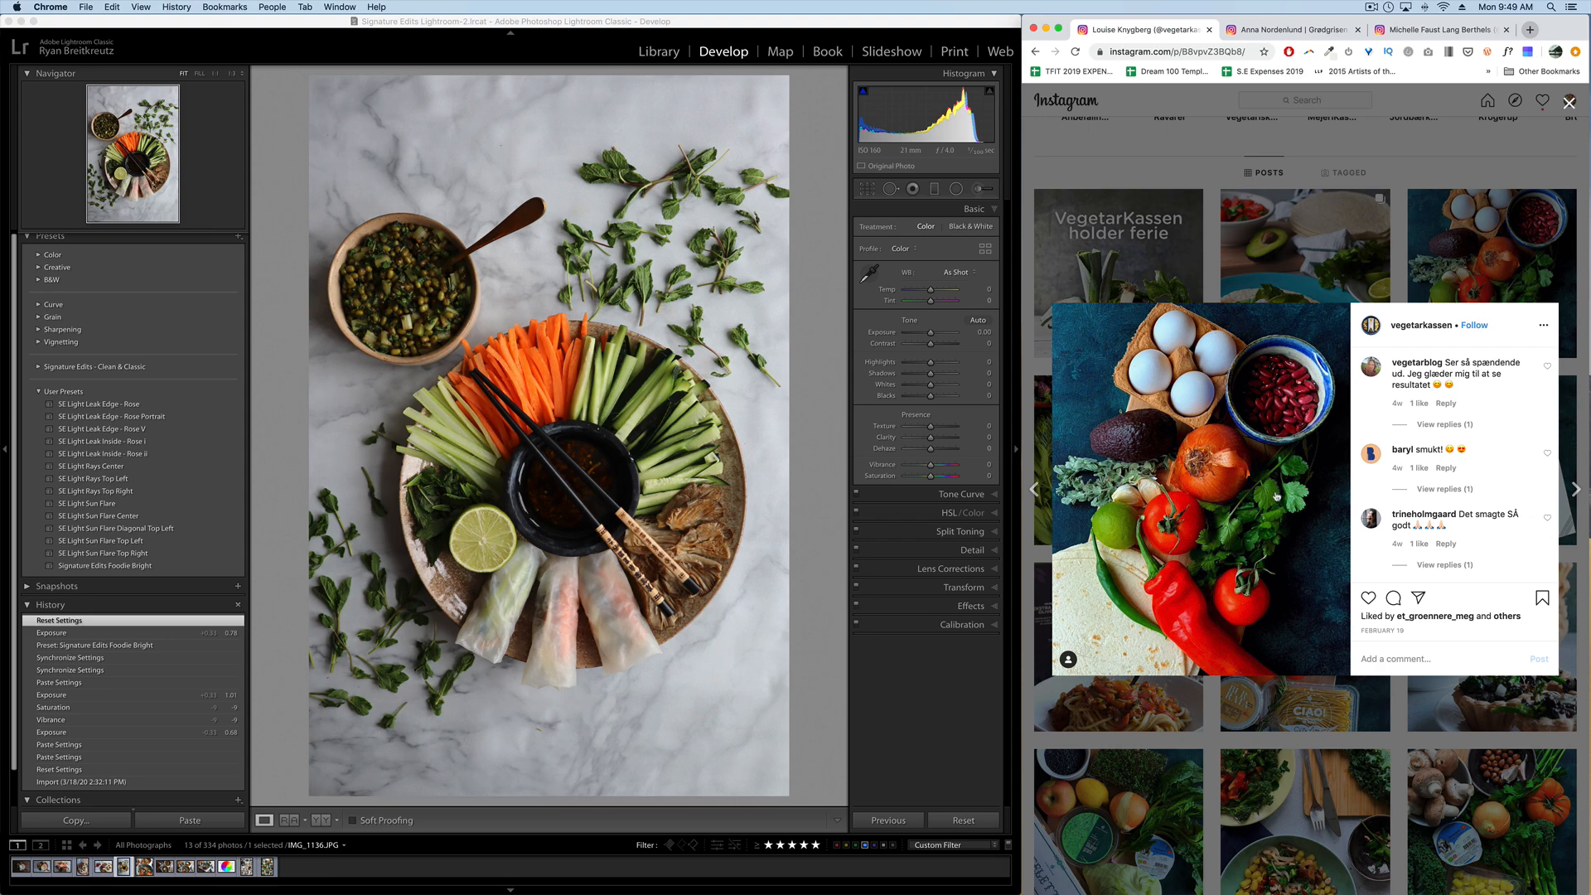
{"action": "scroll", "coordinate": [1276, 495], "scroll_direction": "up", "scroll_amount": 5}
{"action": "scroll", "coordinate": [1277, 495], "scroll_direction": "down", "scroll_amount": 3}
{"action": "scroll", "coordinate": [1276, 494], "scroll_direction": "left", "scroll_amount": 2}
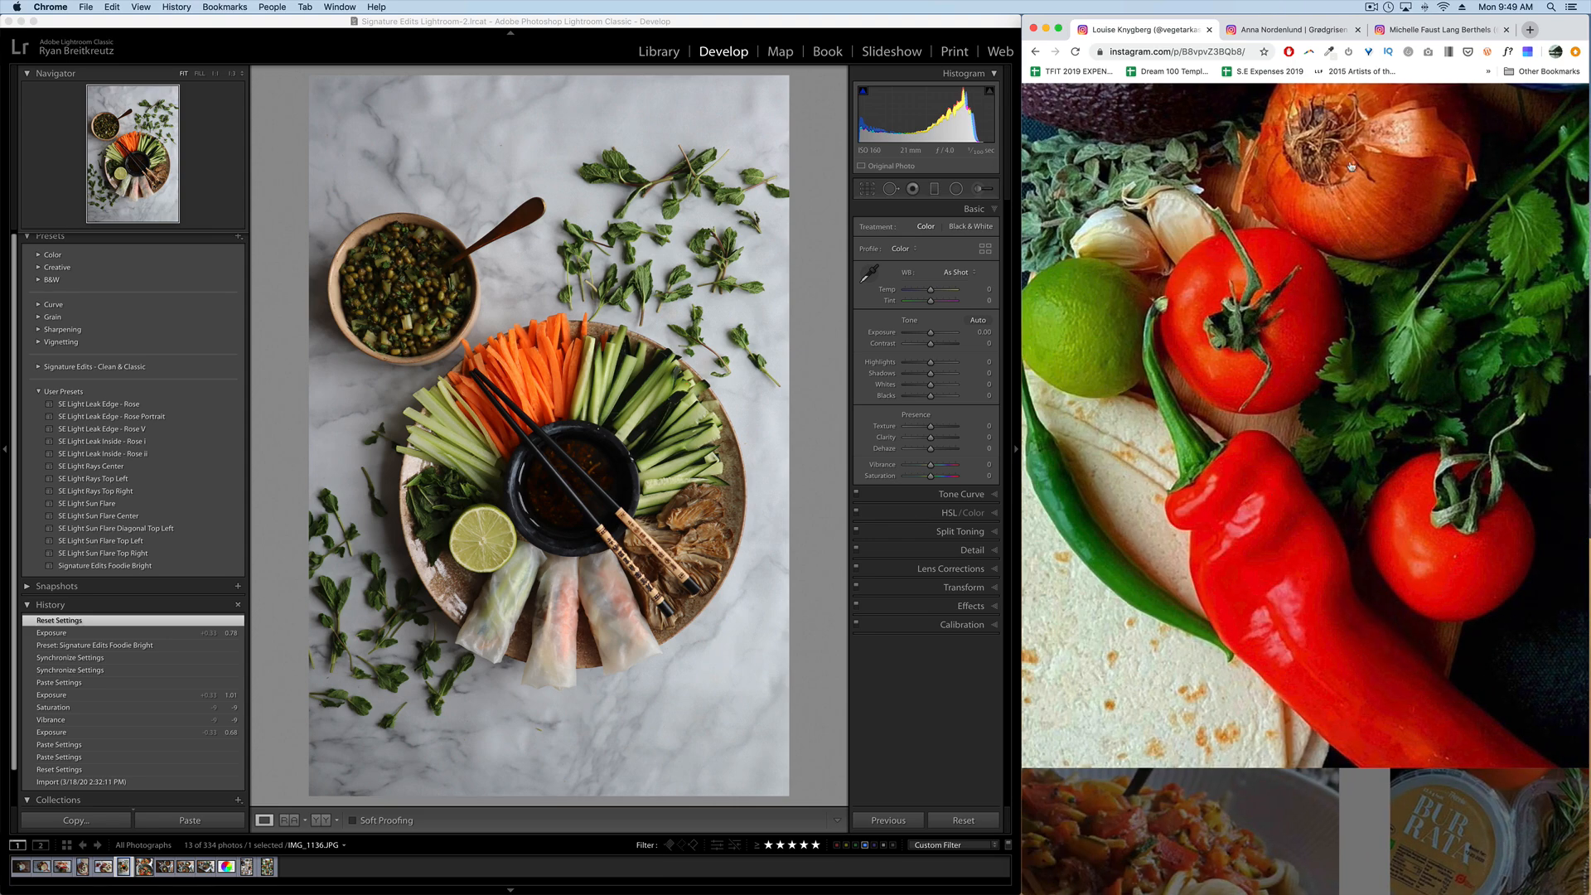
Switch to the groedgrisen post with the board of carrots and tomatoes, and examine its colours up close and as a whole.
{"action": "left_click", "coordinate": [1274, 29]}
{"action": "scroll", "coordinate": [1272, 305], "scroll_direction": "up", "scroll_amount": 2}
{"action": "scroll", "coordinate": [1272, 304], "scroll_direction": "up", "scroll_amount": 2}
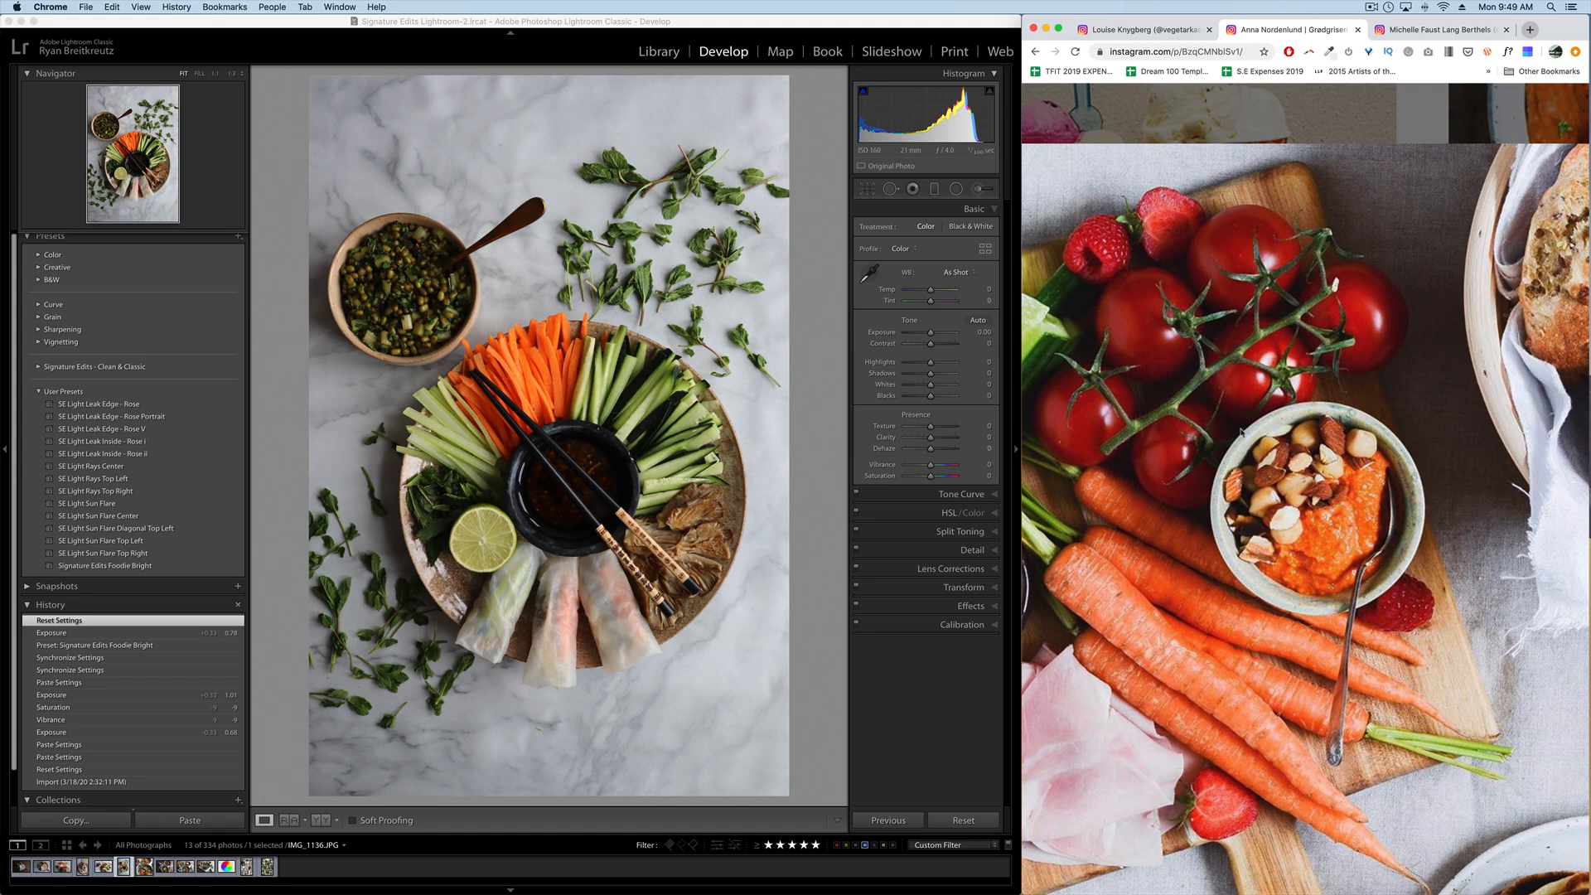
{"action": "scroll", "coordinate": [1241, 431], "scroll_direction": "down", "scroll_amount": 4}
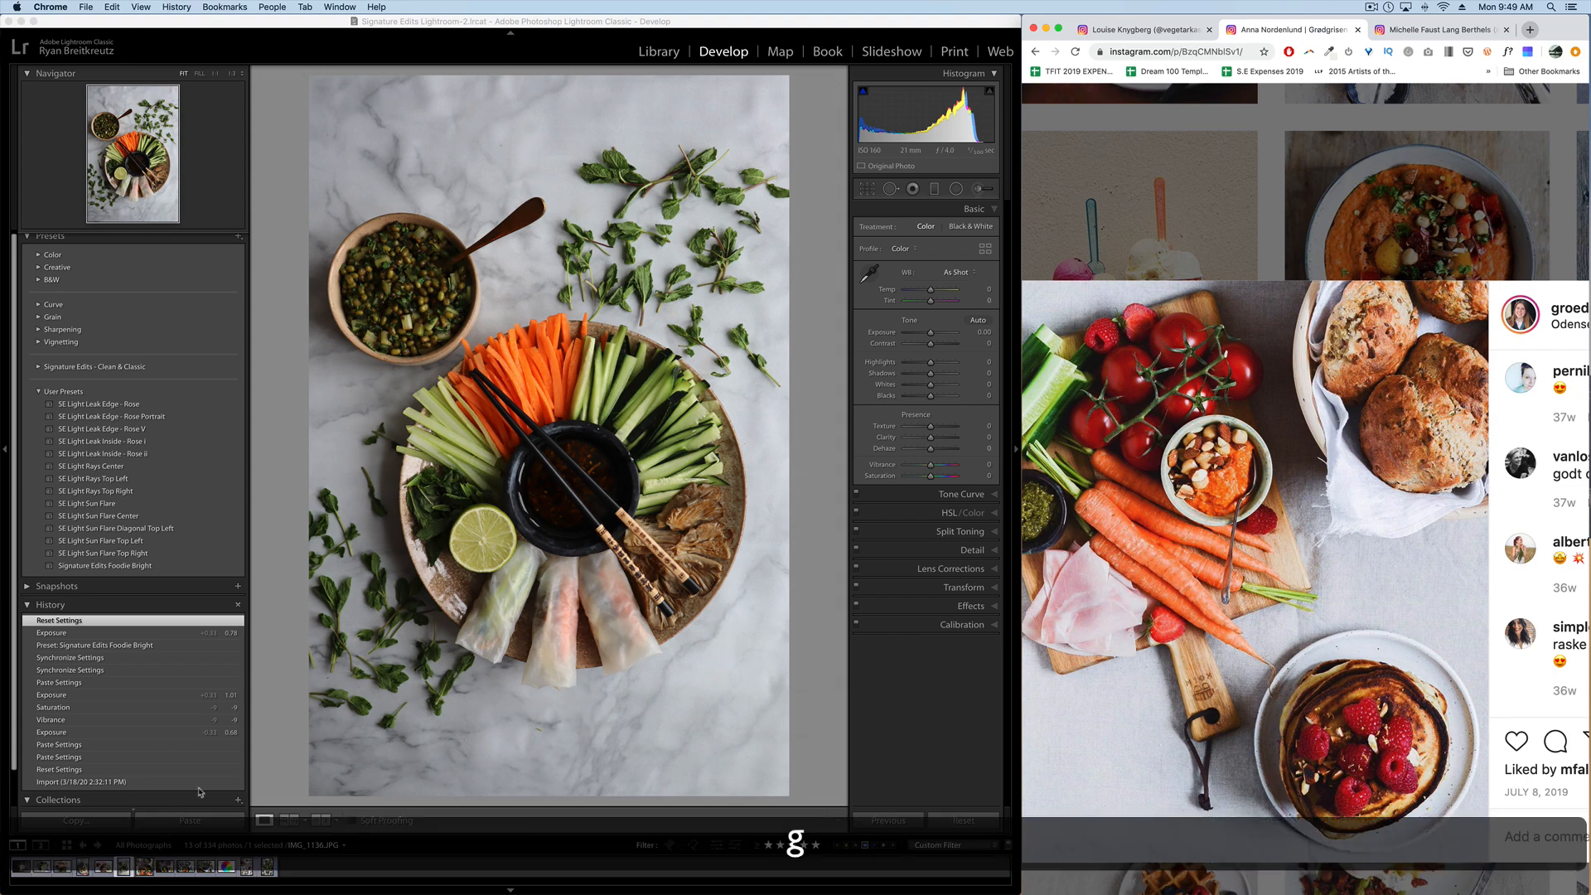
Choose the red pepper photo with chopped carrots and onions from the library grid and open it for developing.
{"action": "left_click", "coordinate": [668, 52]}
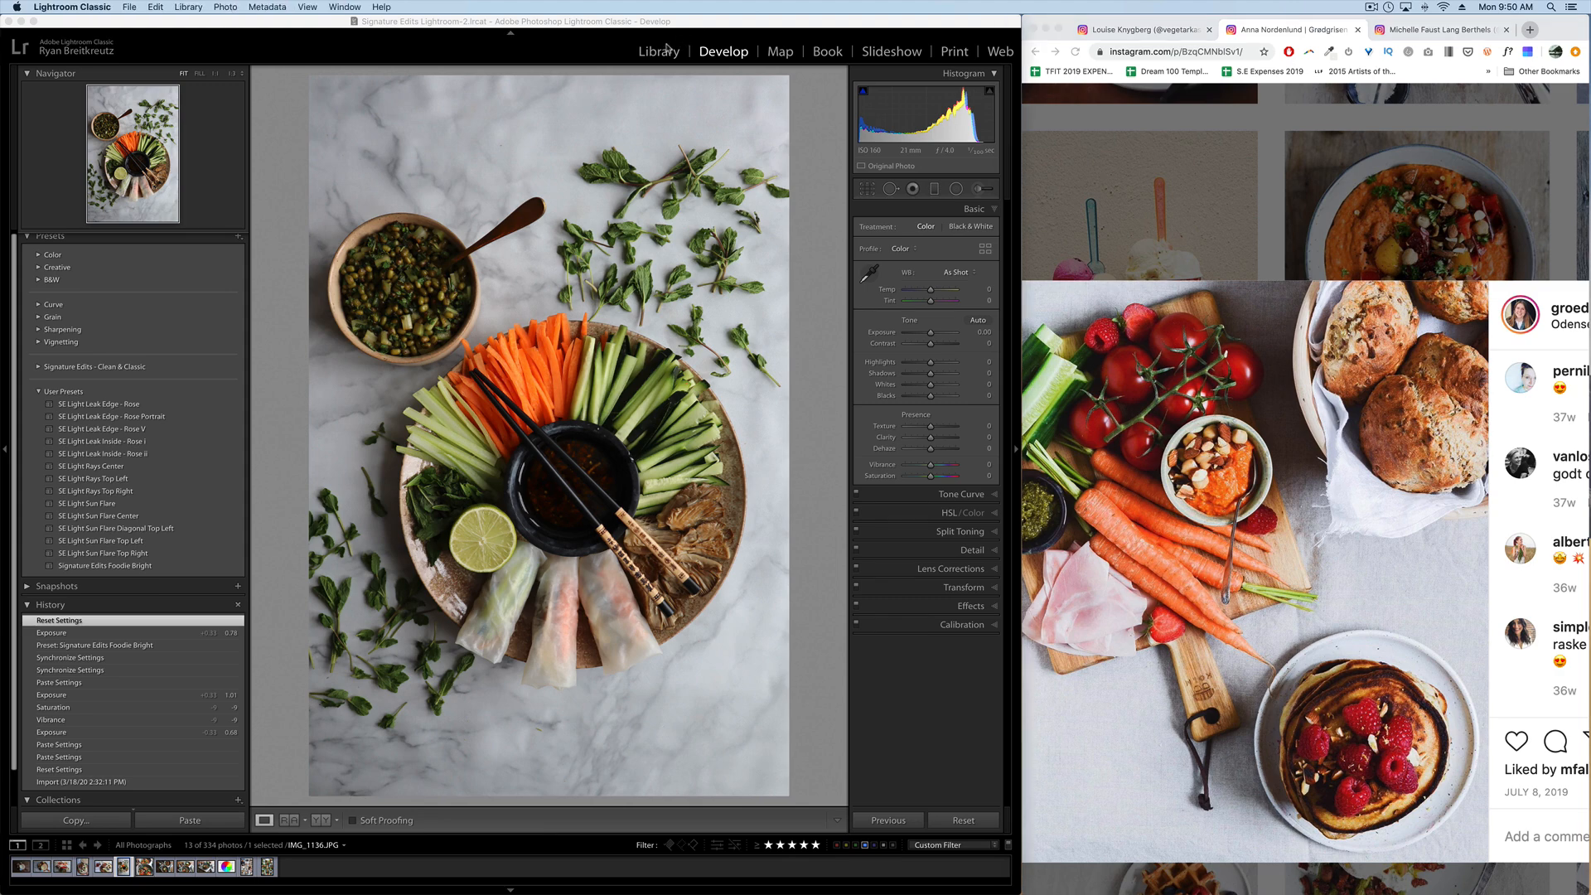
{"action": "key", "text": "g"}
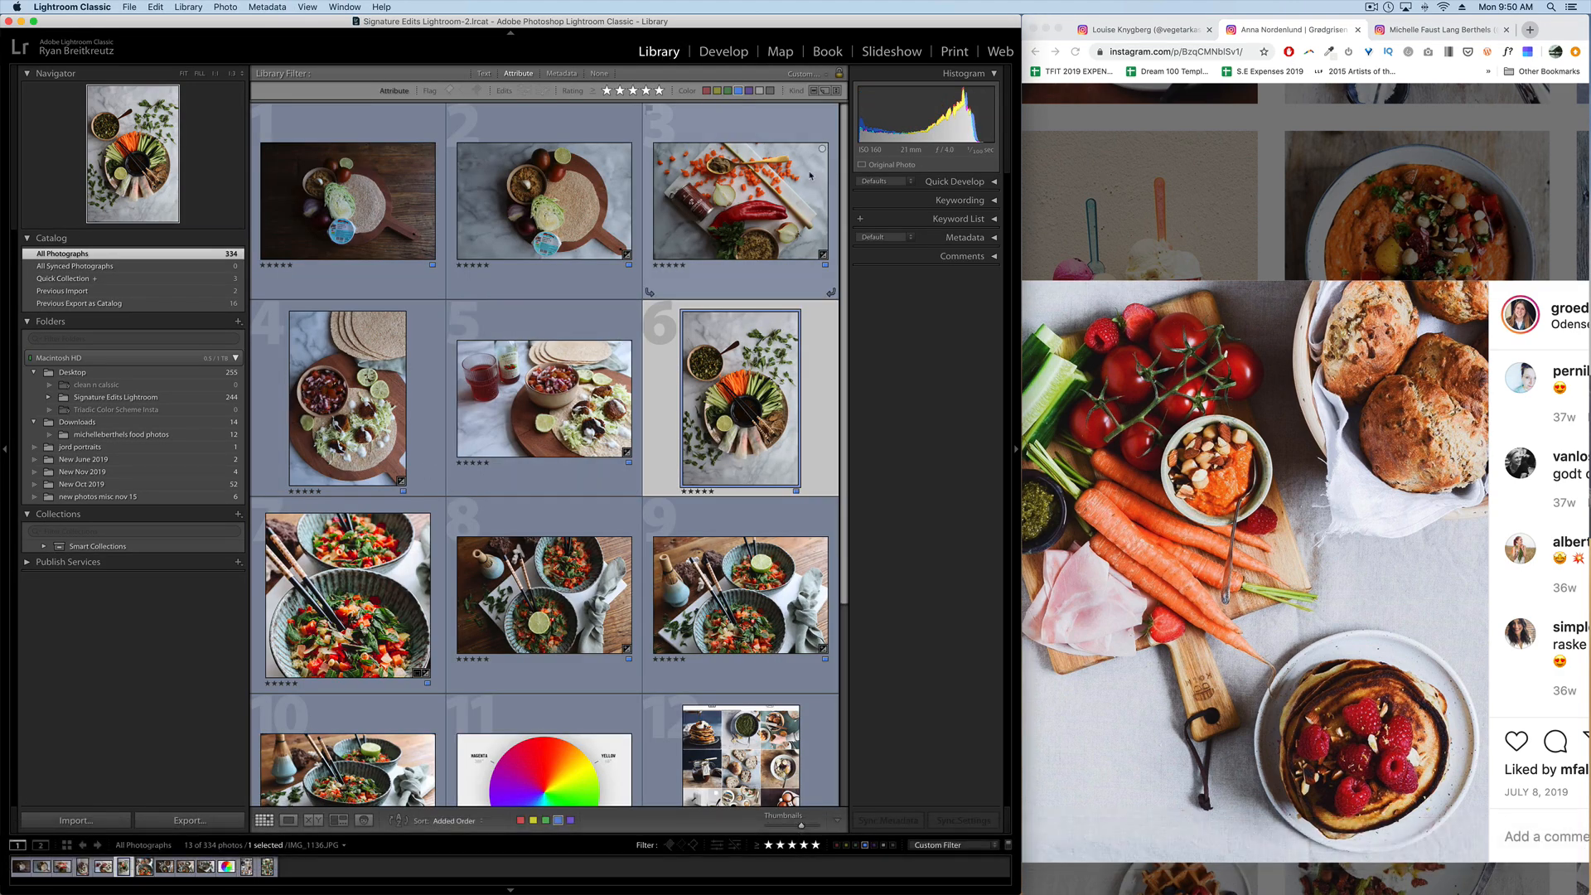
{"action": "double_click", "coordinate": [752, 205]}
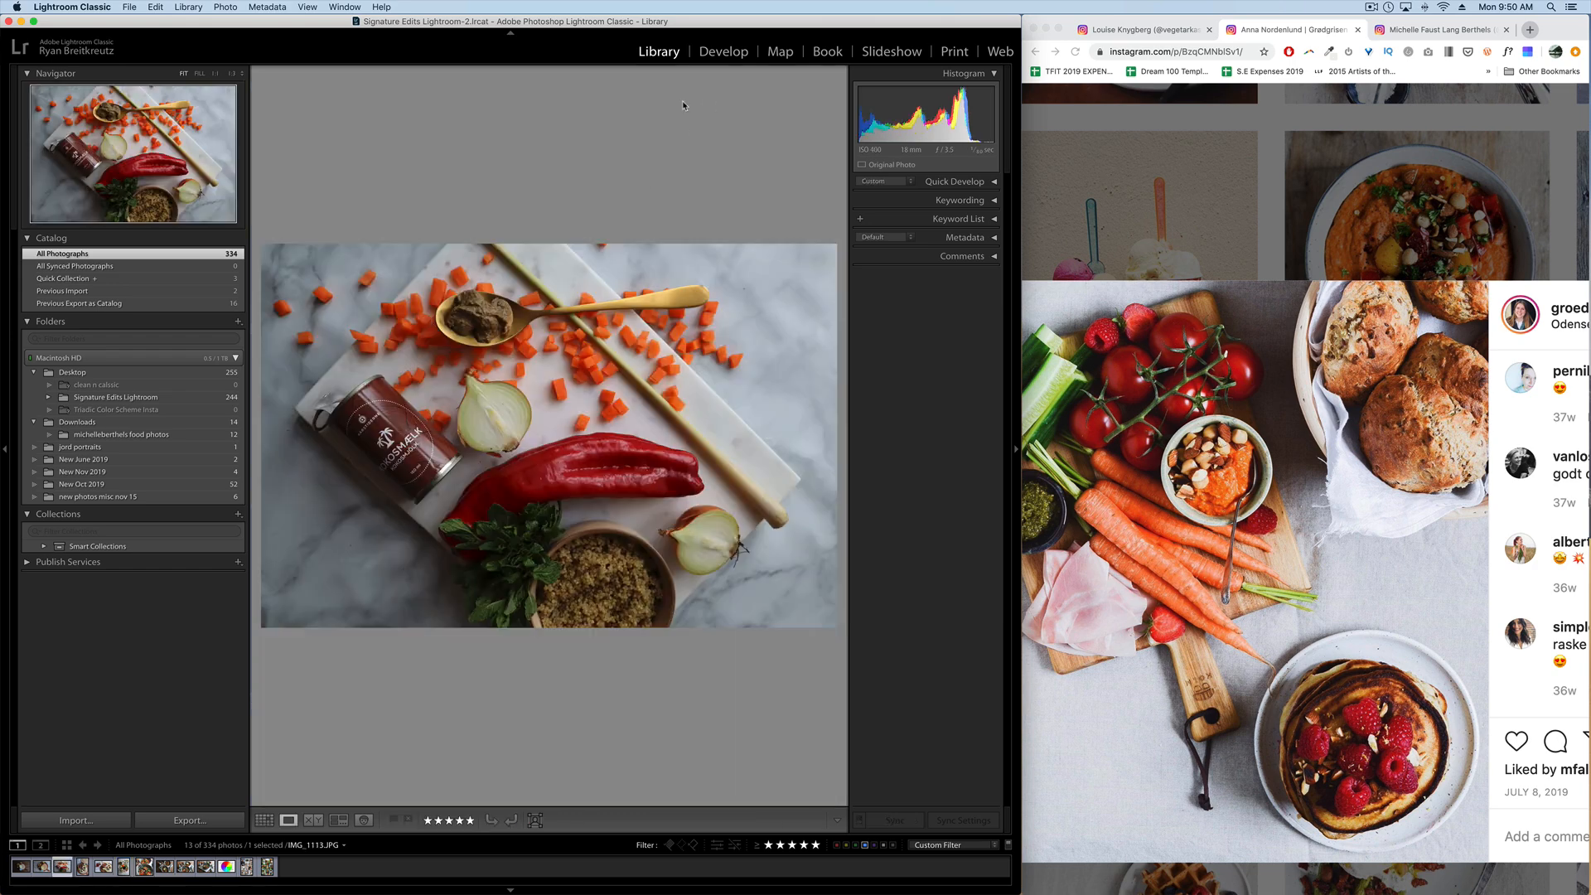
{"action": "key", "text": "d"}
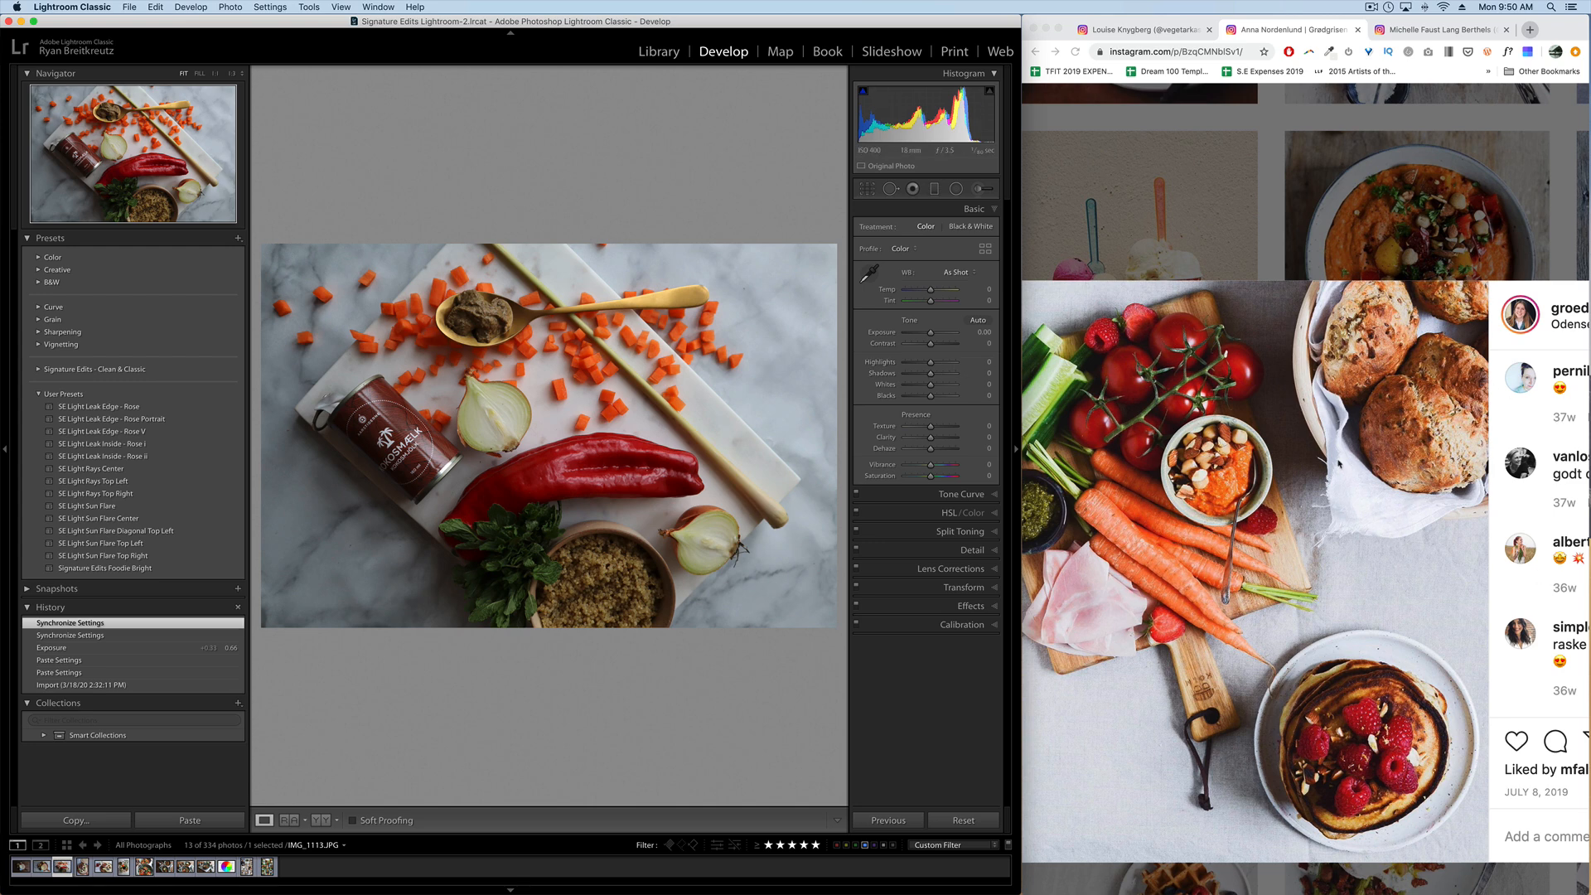
Raise the red pepper photo's exposure to +1.85.
{"action": "key", "text": "shift+equal"}
{"action": "key", "text": "shift+equal"}
{"action": "key", "text": "shift+equal"}
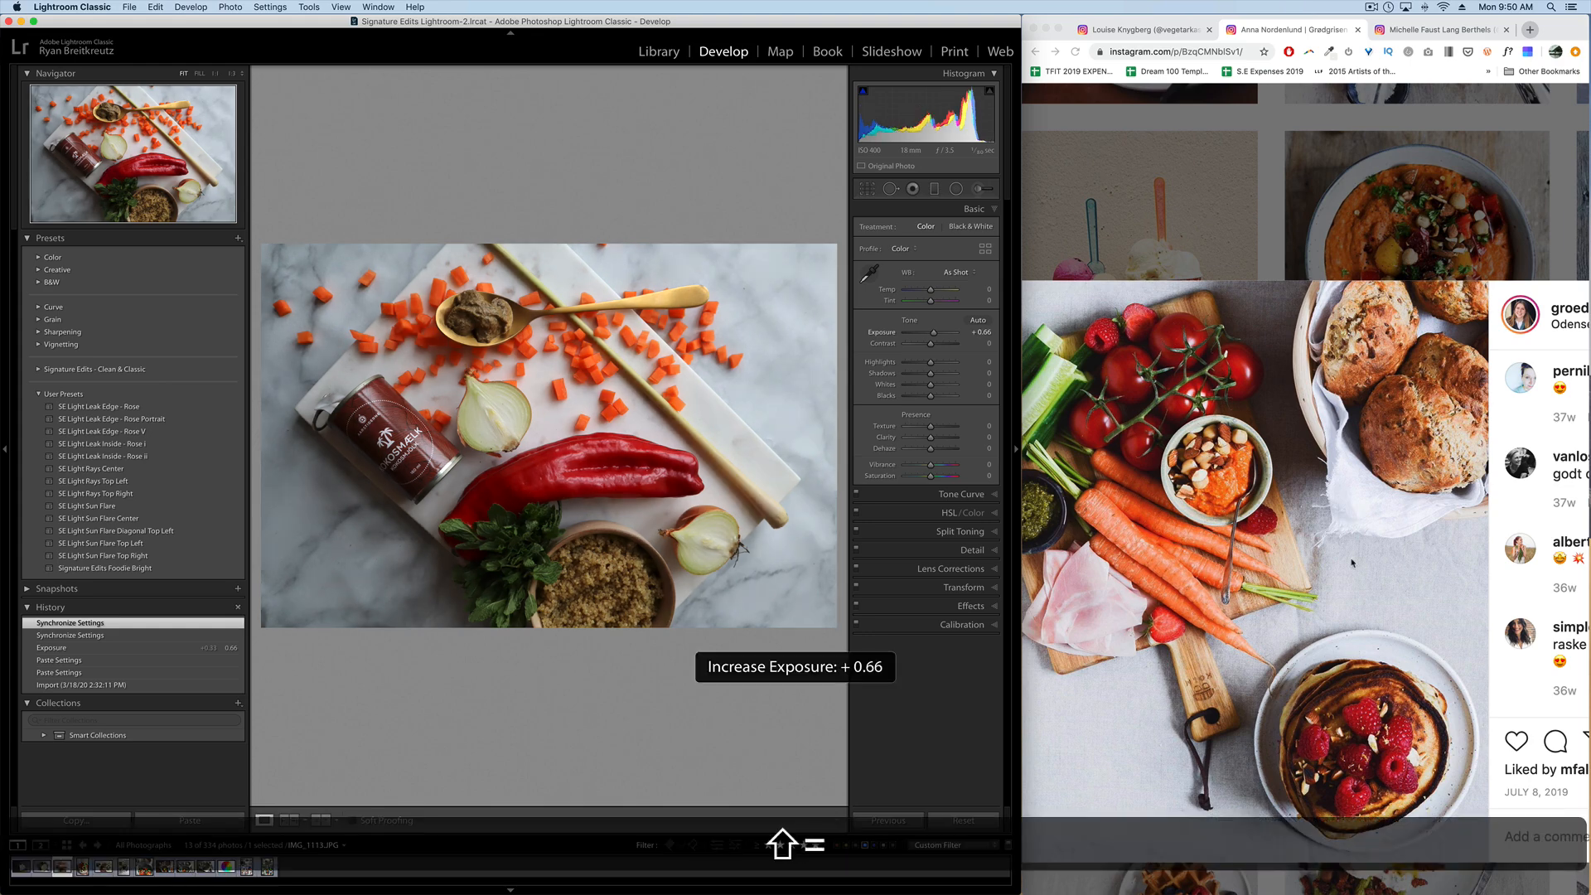
{"action": "key", "text": "shift+equal"}
{"action": "key", "text": "shift+minus"}
{"action": "key", "text": "shift+minus"}
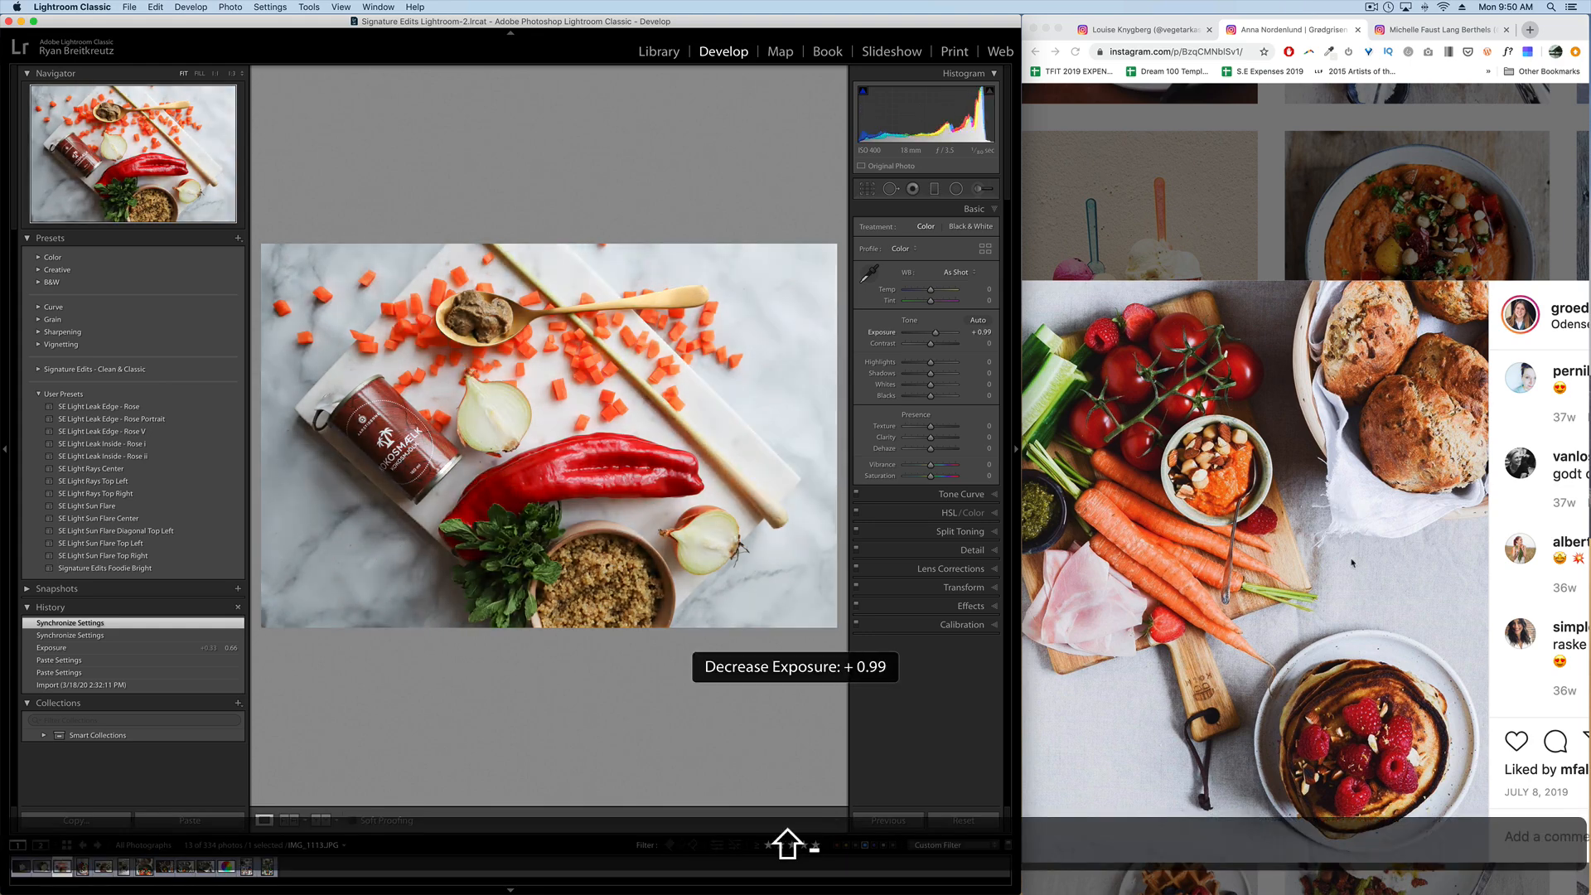
{"action": "key", "text": "equal"}
{"action": "key", "text": "equal"}
{"action": "key", "text": "equal"}
{"action": "key", "text": "equal"}
{"action": "key", "text": "equal"}
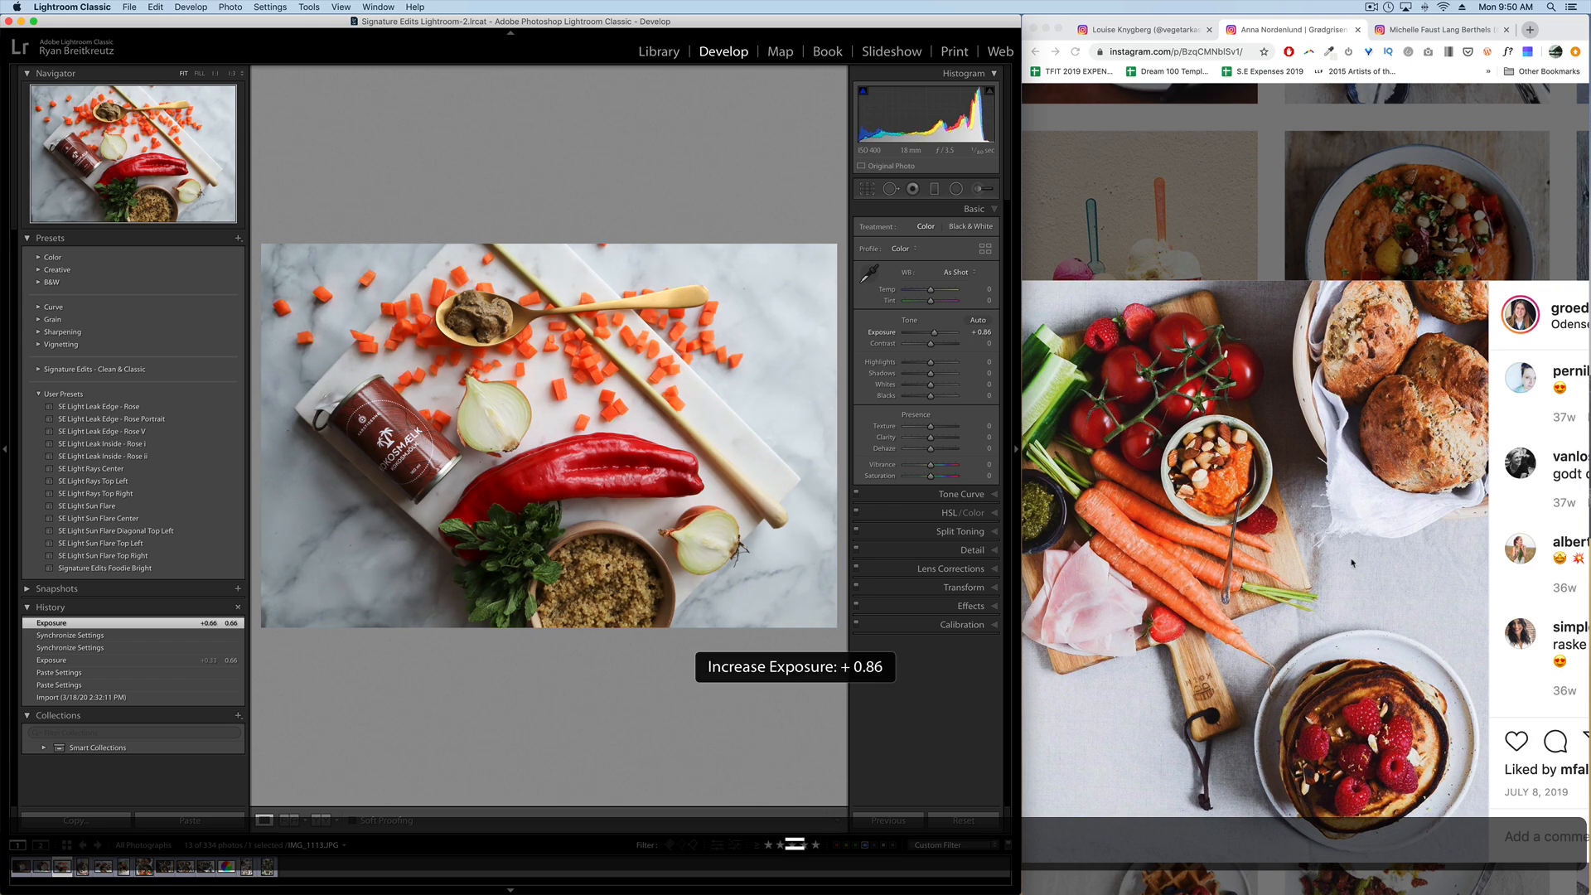
{"action": "key", "text": "equal"}
{"action": "key", "text": "equal"}
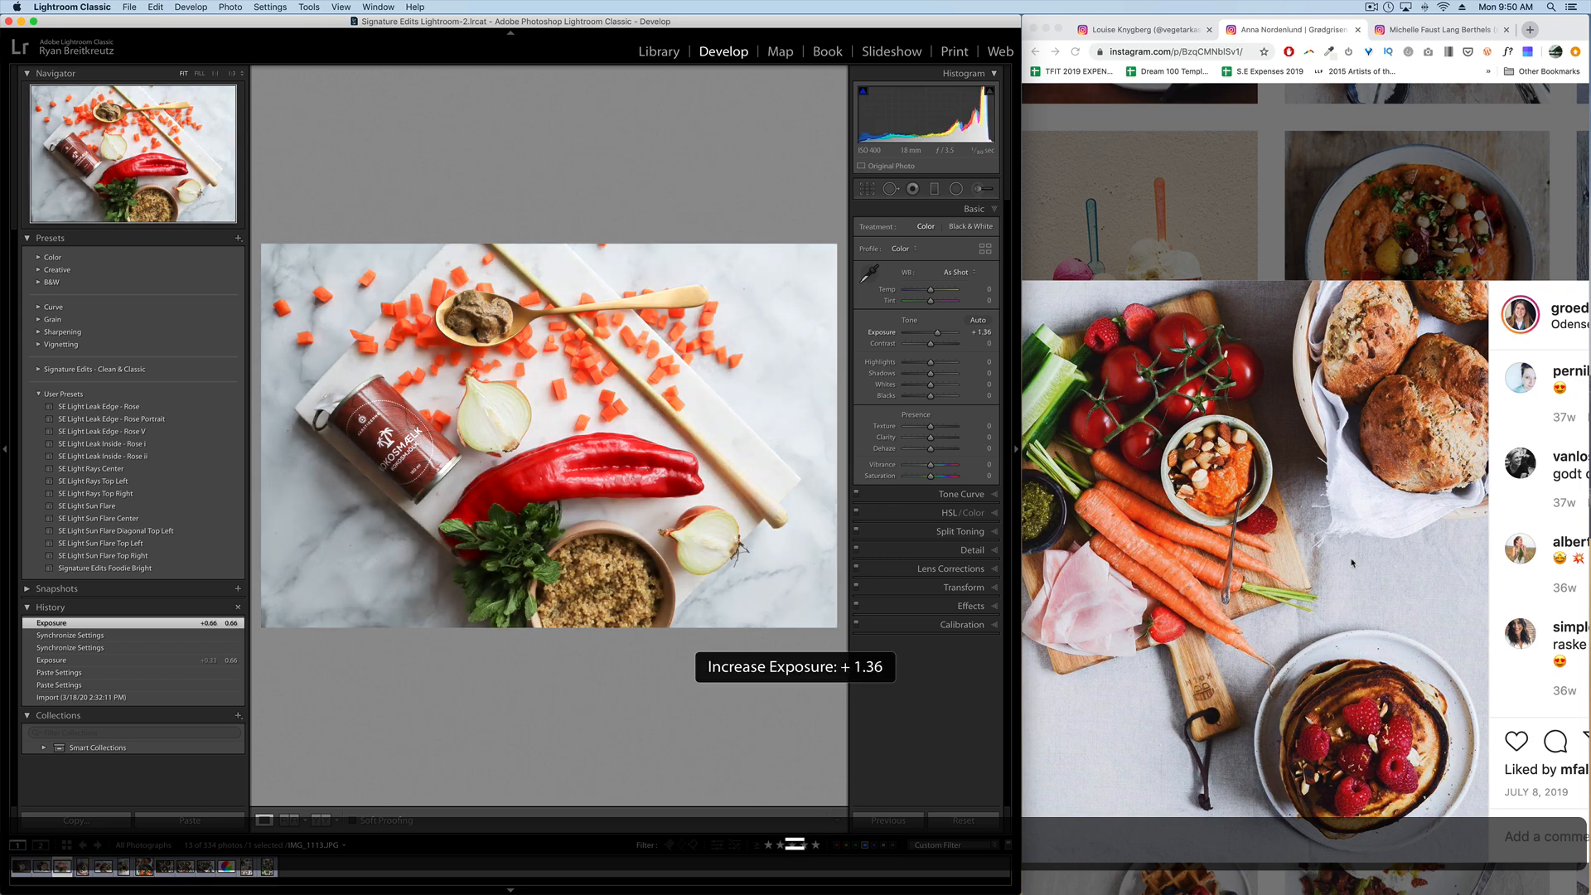
{"action": "key", "text": "equal"}
{"action": "key", "text": "equal"}
{"action": "key", "text": "equal"}
{"action": "key", "text": "equal"}
{"action": "key", "text": "minus"}
{"action": "key", "text": "minus"}
{"action": "key", "text": "minus"}
{"action": "key", "text": "minus"}
{"action": "key", "text": "minus"}
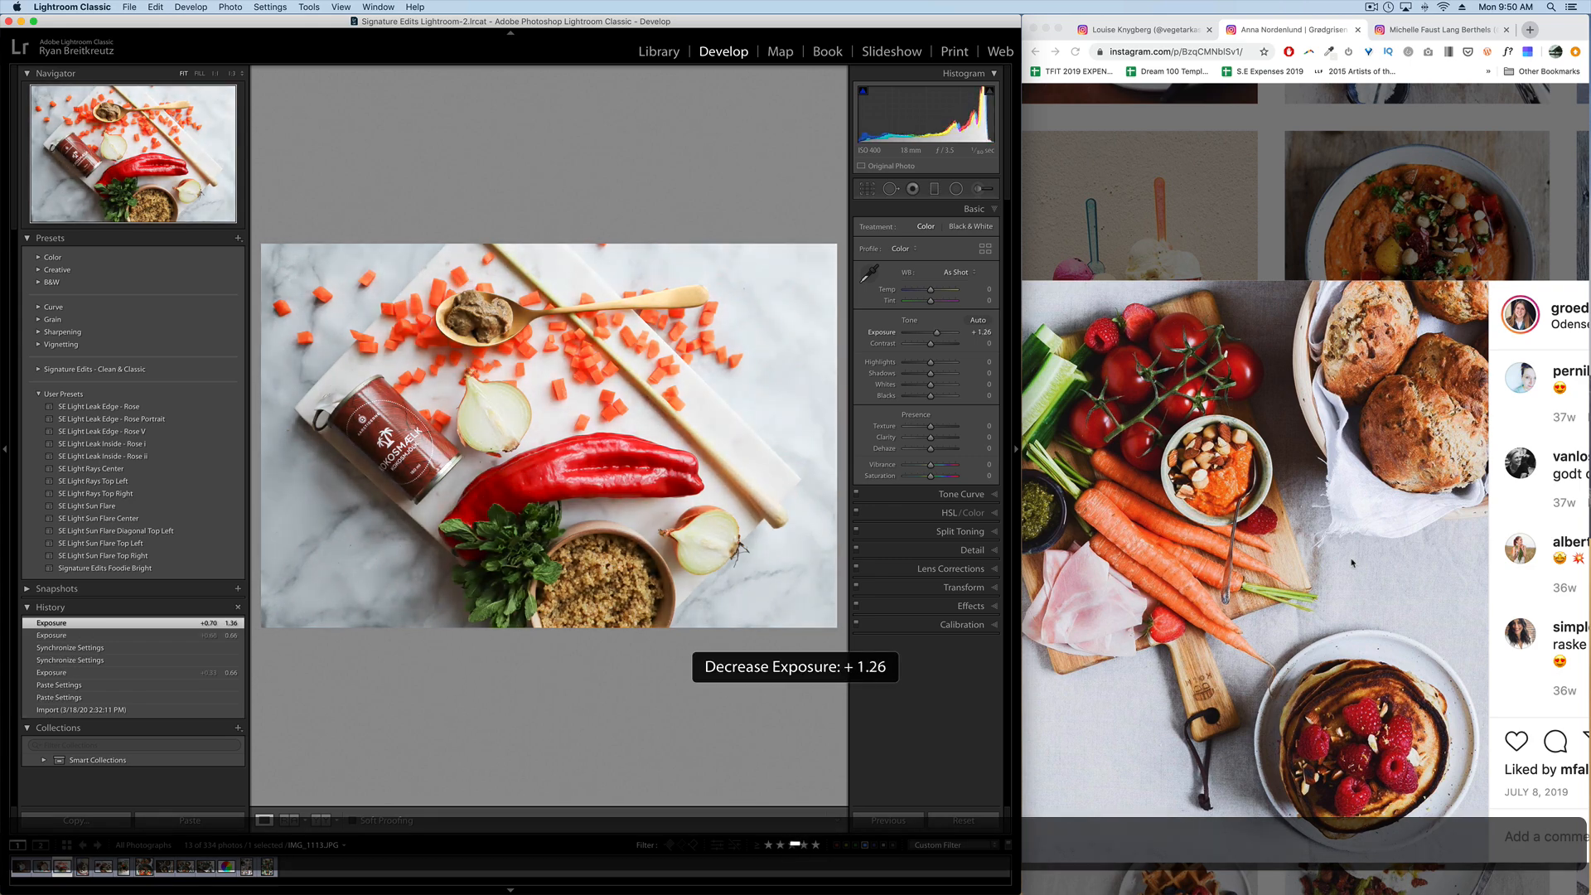
{"action": "left_click_drag", "start_coordinate": [935, 332], "coordinate": [941, 339]}
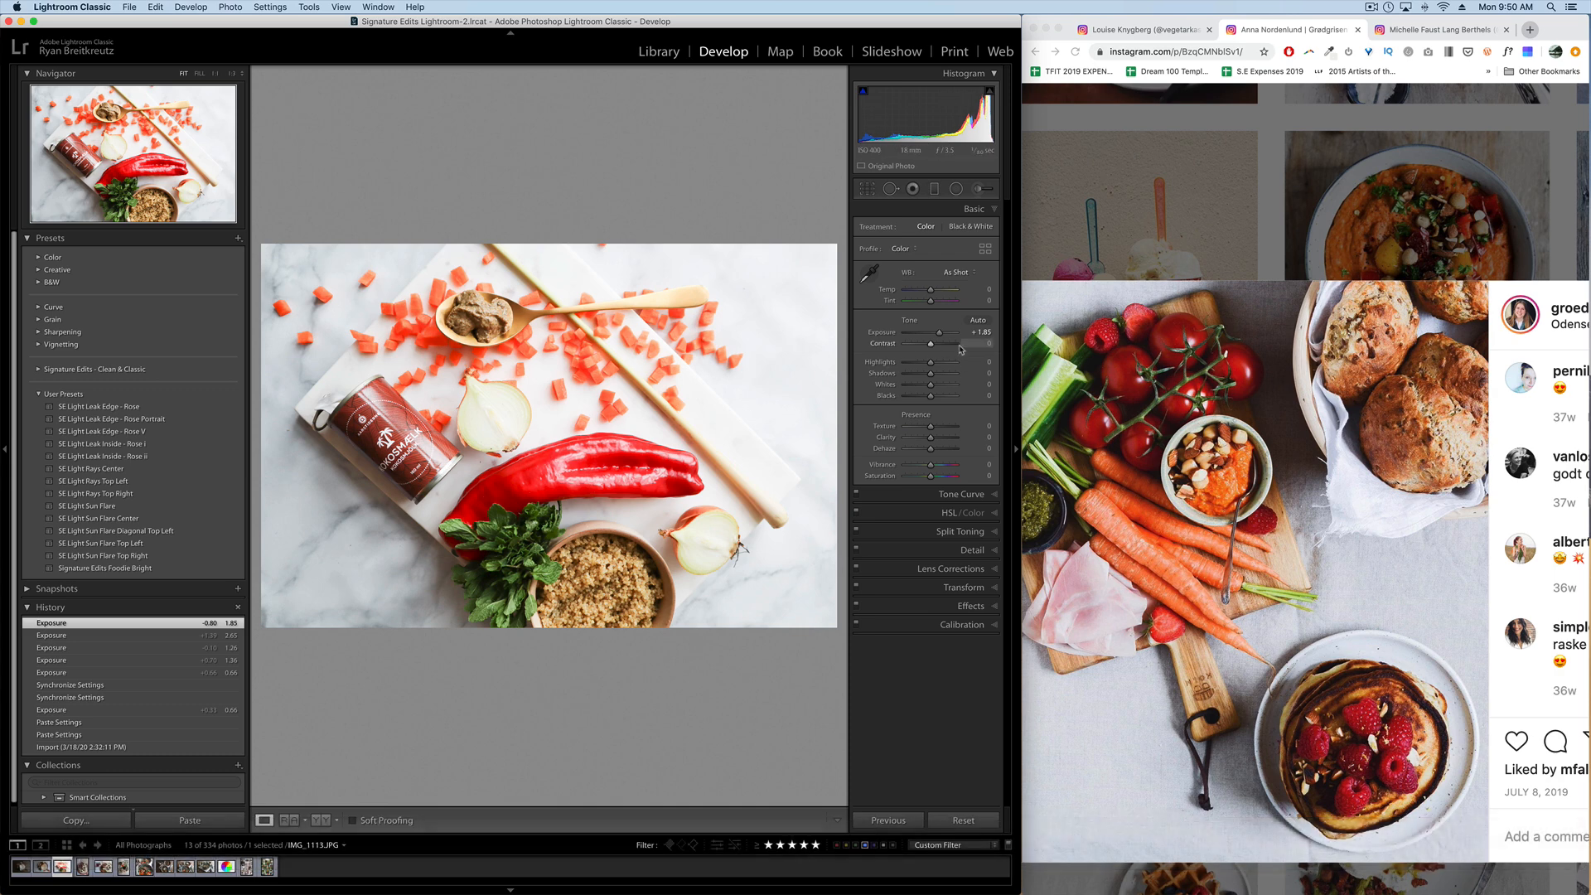
Pull the highlights down to -67 and reduce the exposure to +1.65.
{"action": "mouse_move", "coordinate": [930, 362]}
{"action": "left_mouse_down"}
{"action": "mouse_move", "coordinate": [895, 368]}
{"action": "mouse_move", "coordinate": [912, 368]}
{"action": "left_mouse_up"}
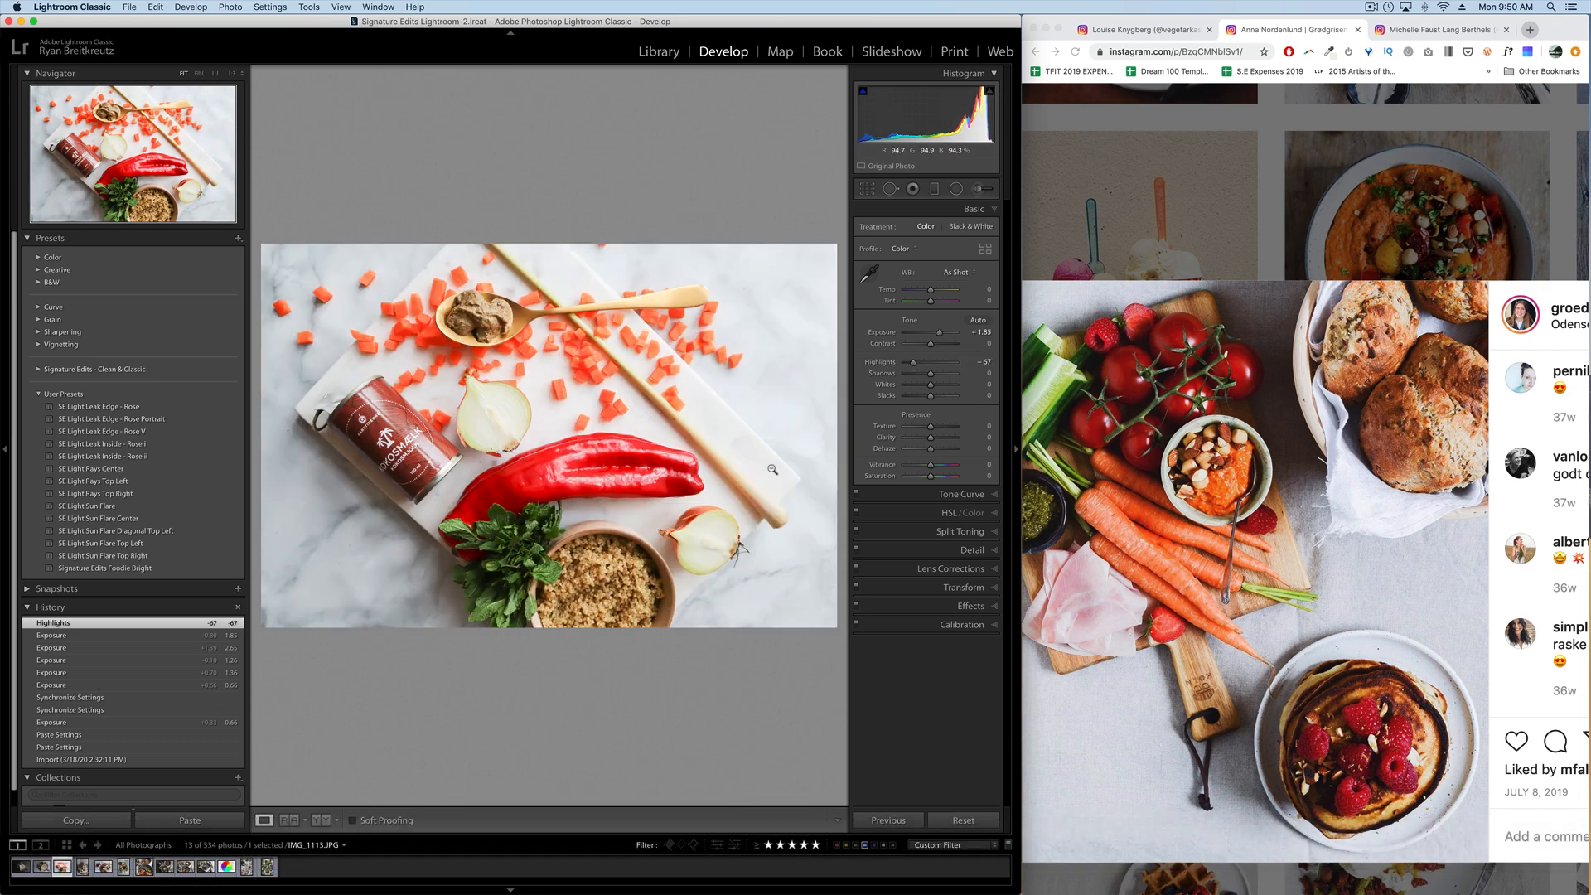
{"action": "key", "text": "minus"}
{"action": "key", "text": "minus"}
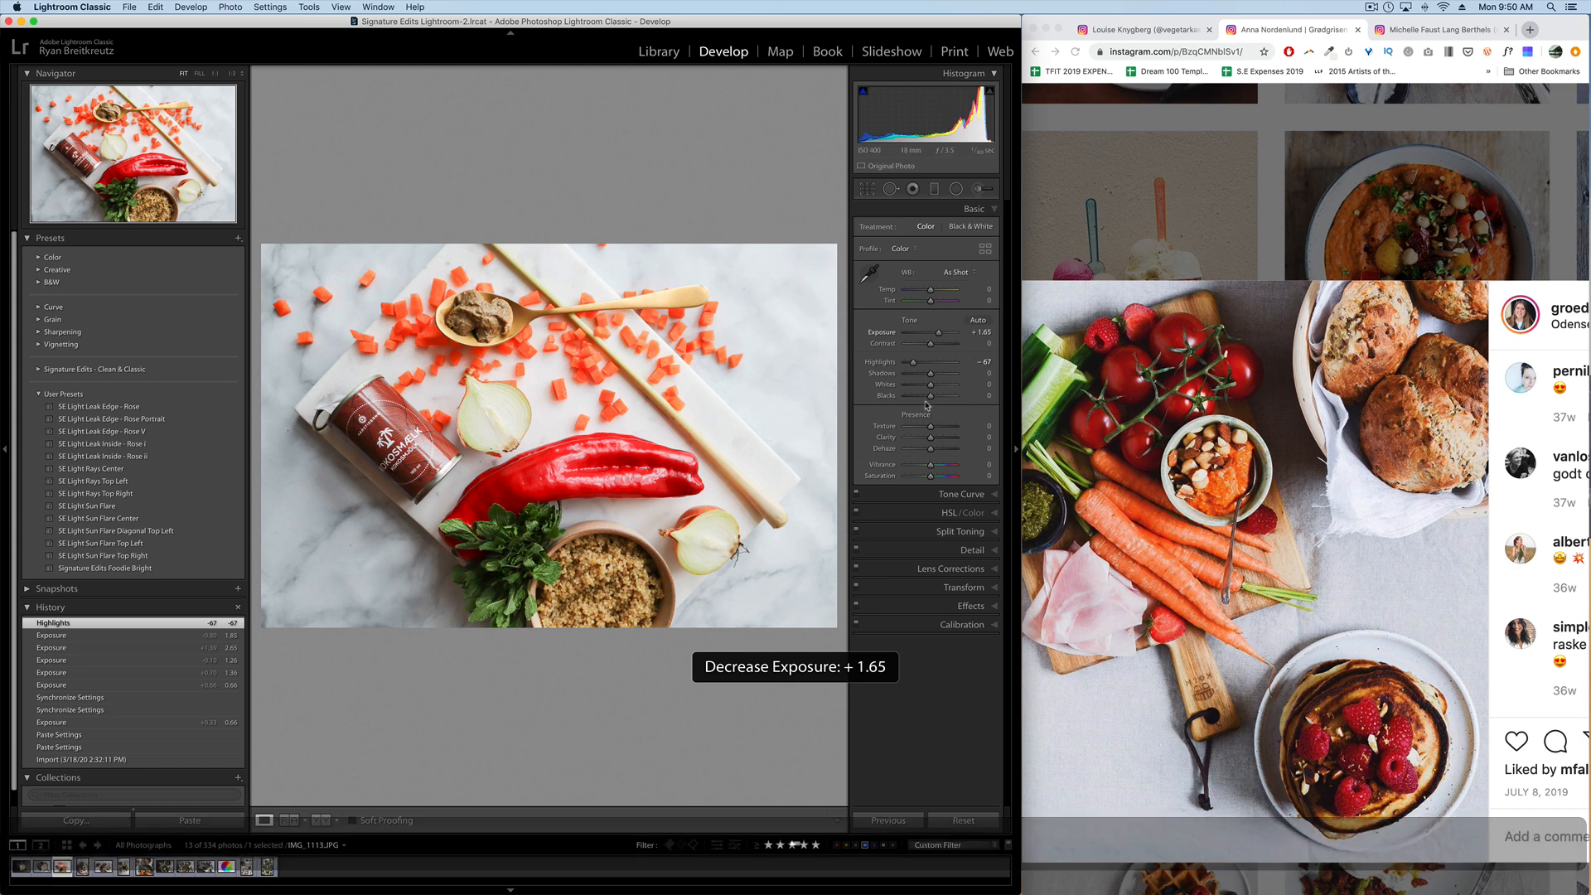
Add a midtone and a shadow point to the RGB tone curve, and raise the midtone point slightly.
{"action": "left_click", "coordinate": [960, 493]}
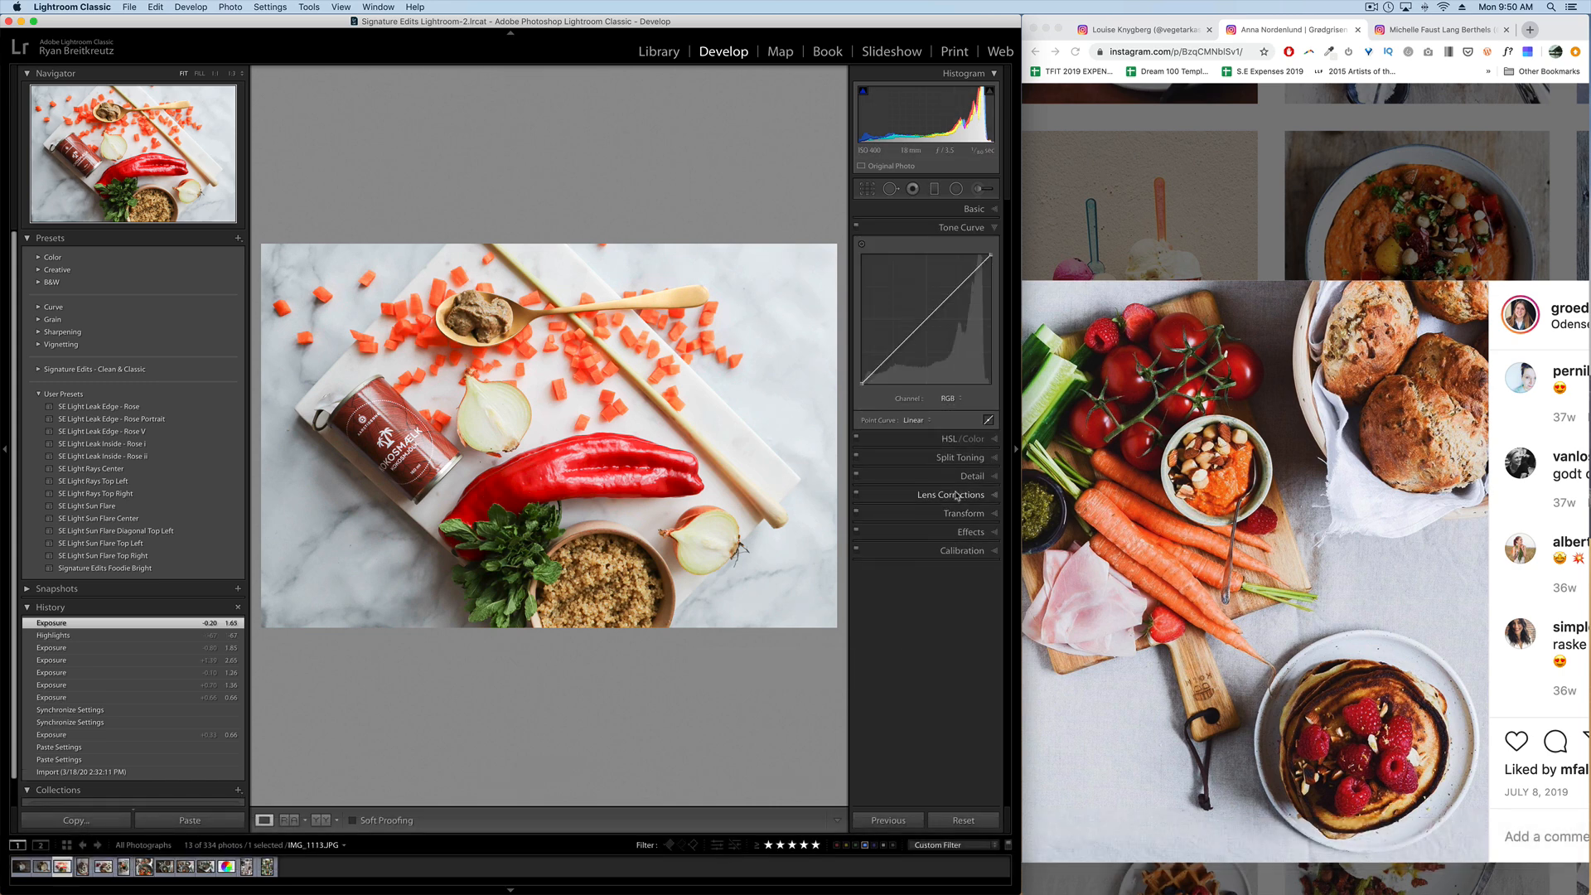
{"action": "left_click", "coordinate": [926, 320]}
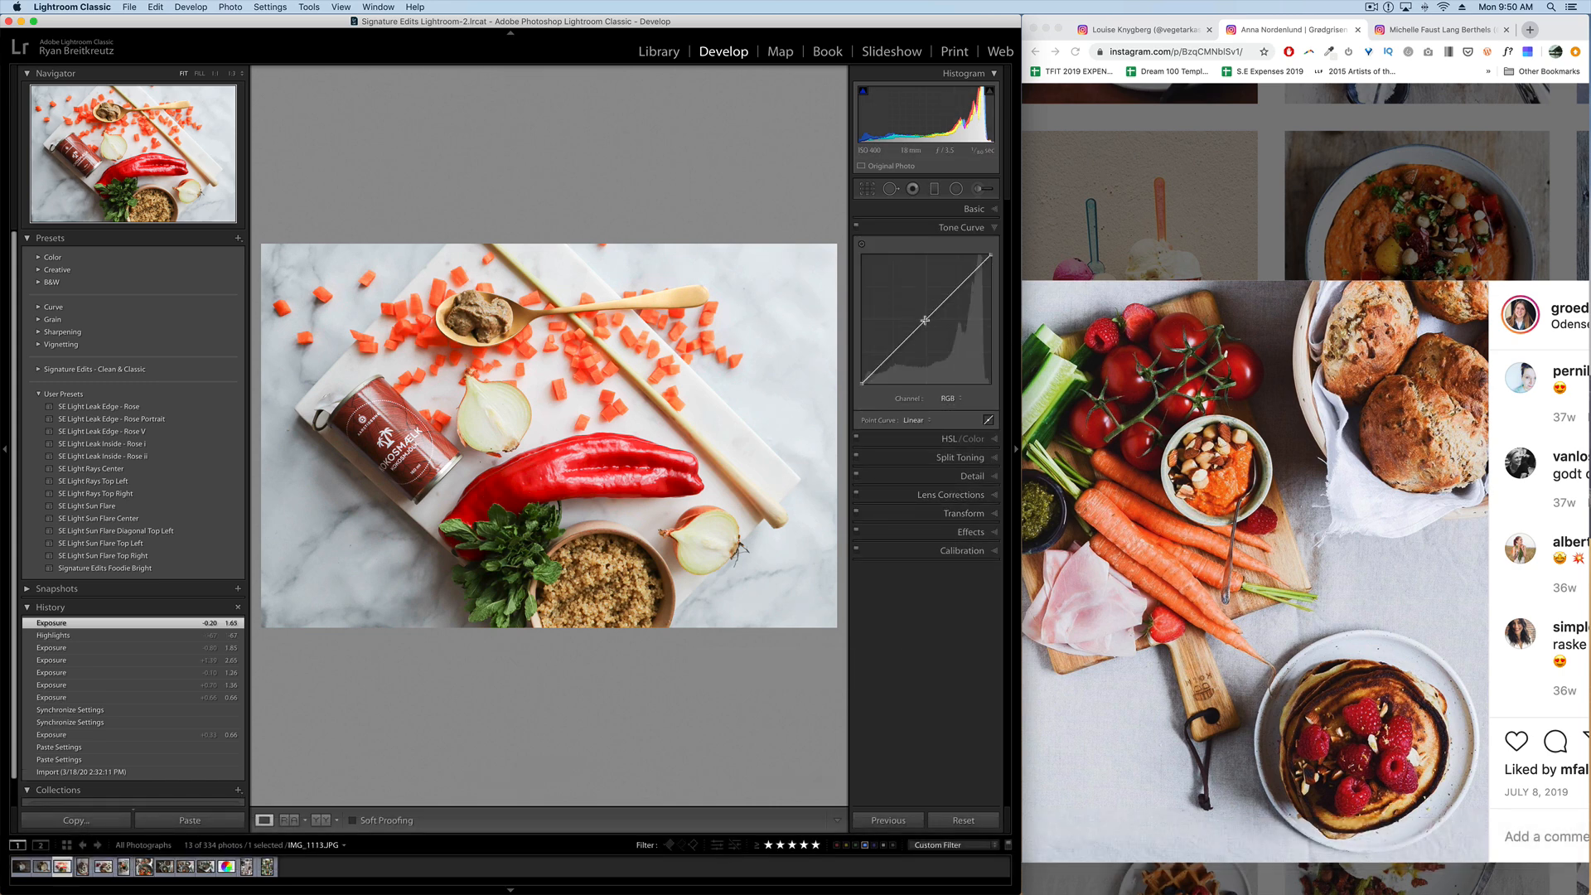
{"action": "left_click", "coordinate": [892, 357]}
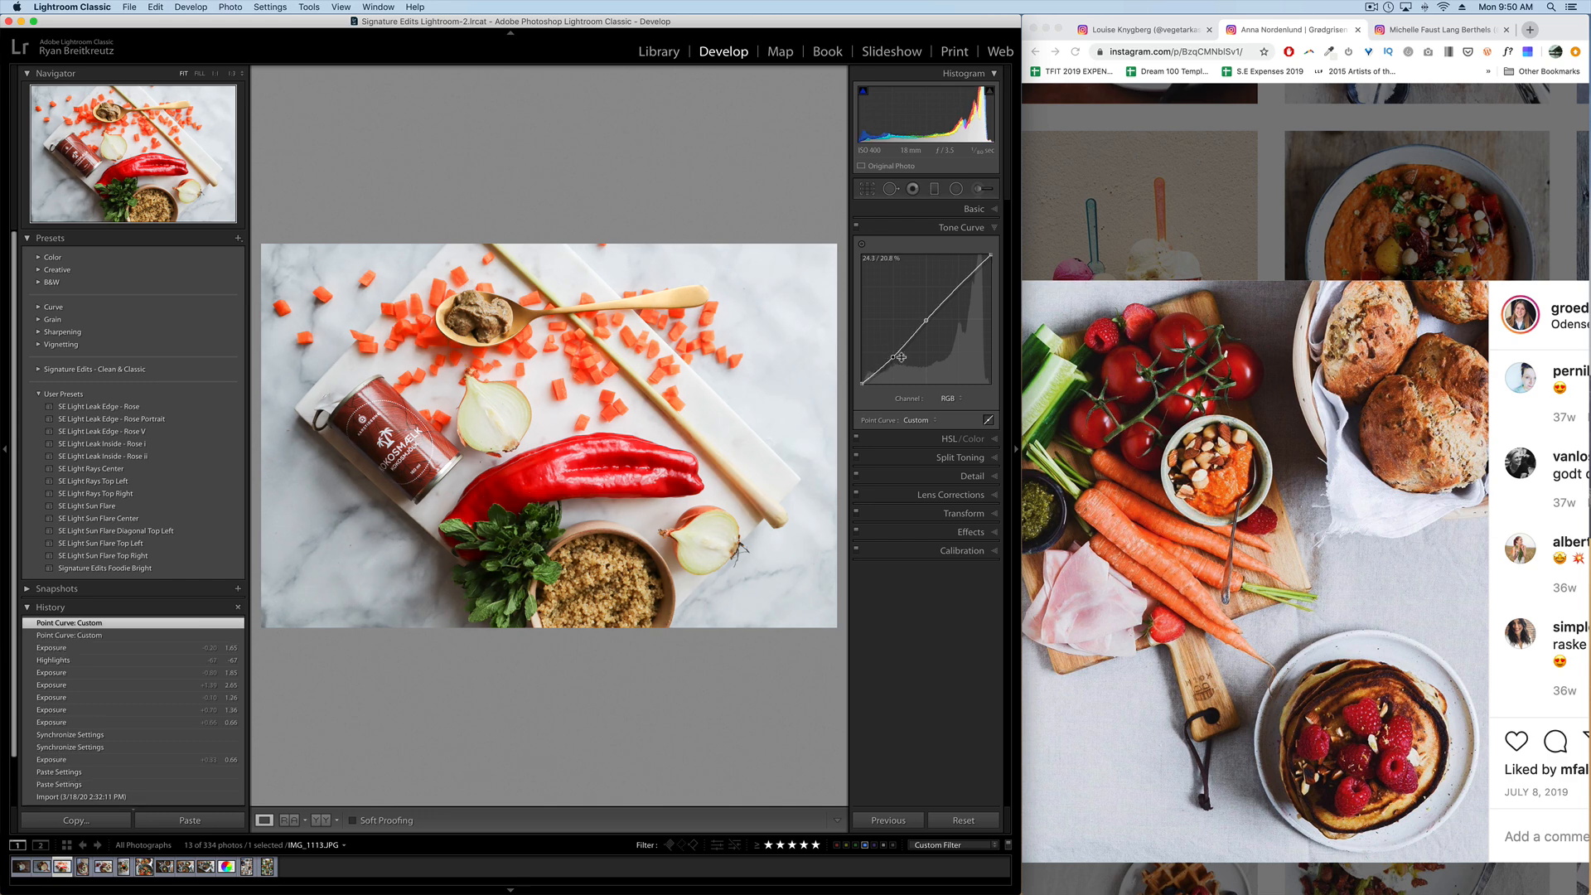
{"action": "left_click_drag", "start_coordinate": [926, 323], "coordinate": [926, 317]}
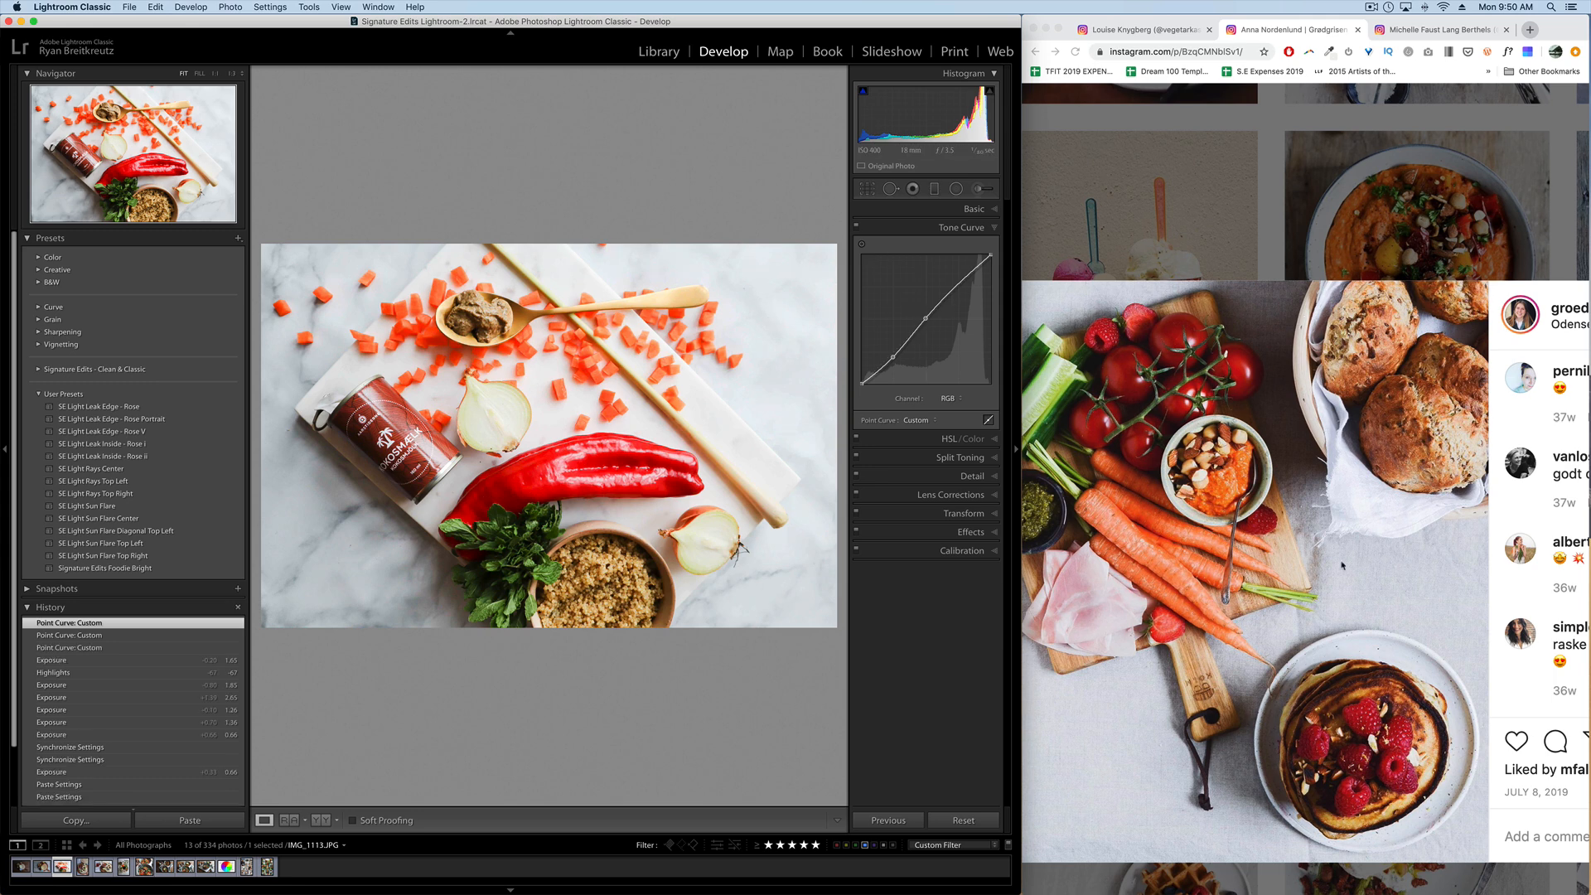
{"action": "scroll", "coordinate": [1316, 561], "scroll_direction": "down", "scroll_amount": 1}
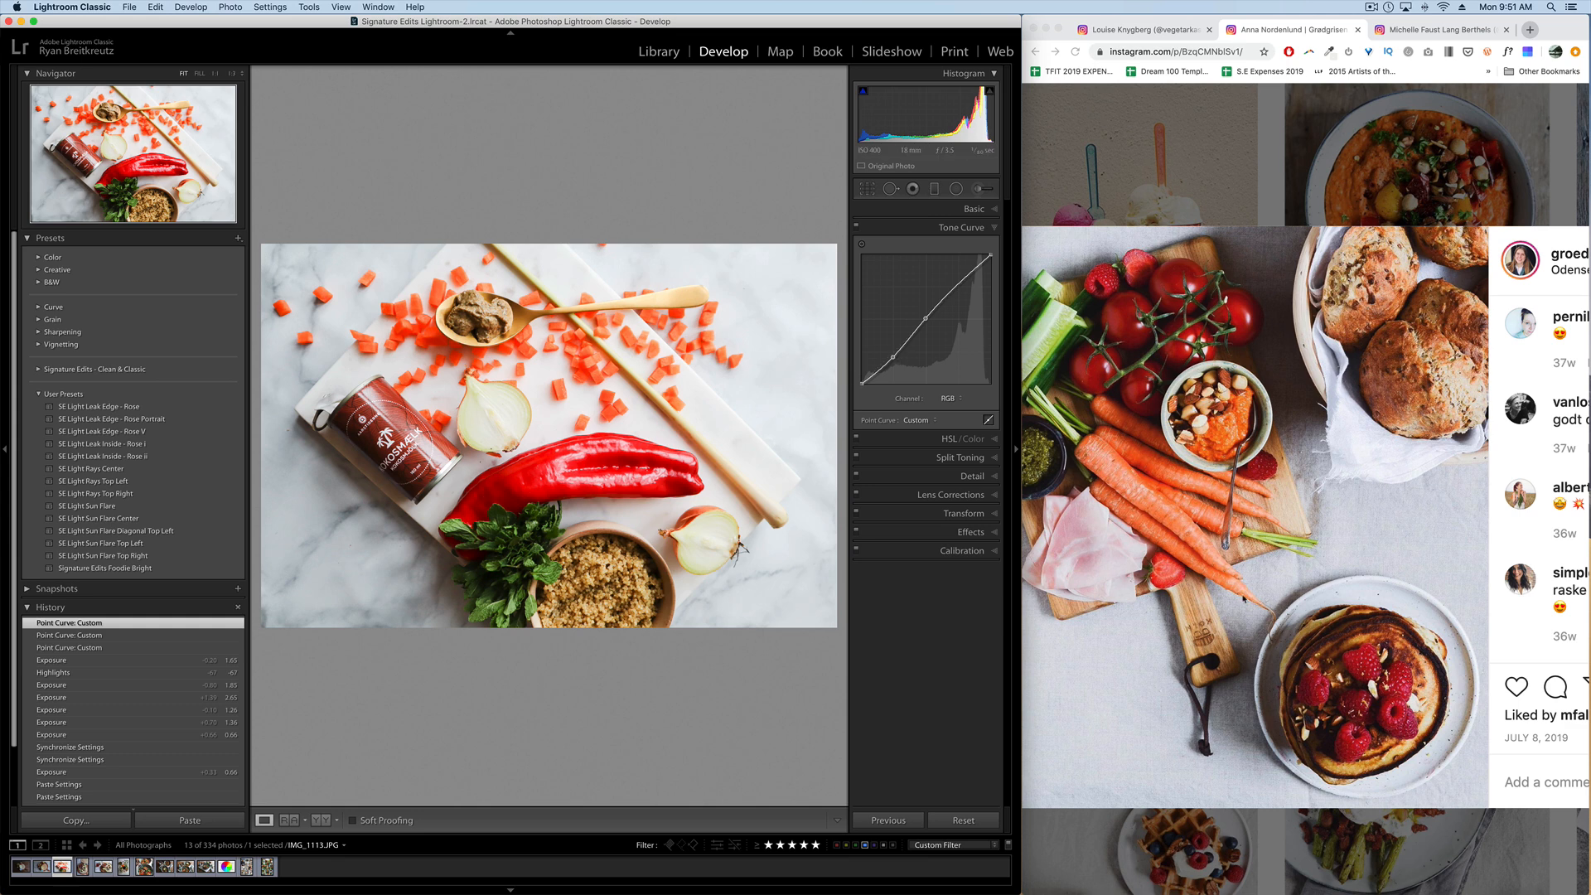
Add anchor points near both ends of the tone curve, lift its black end, lower its white end, and reduce exposure to +1.45.
{"action": "left_click", "coordinate": [873, 374]}
{"action": "left_click_drag", "start_coordinate": [862, 384], "coordinate": [862, 374]}
{"action": "left_click", "coordinate": [981, 264]}
{"action": "left_click_drag", "start_coordinate": [993, 255], "coordinate": [992, 264]}
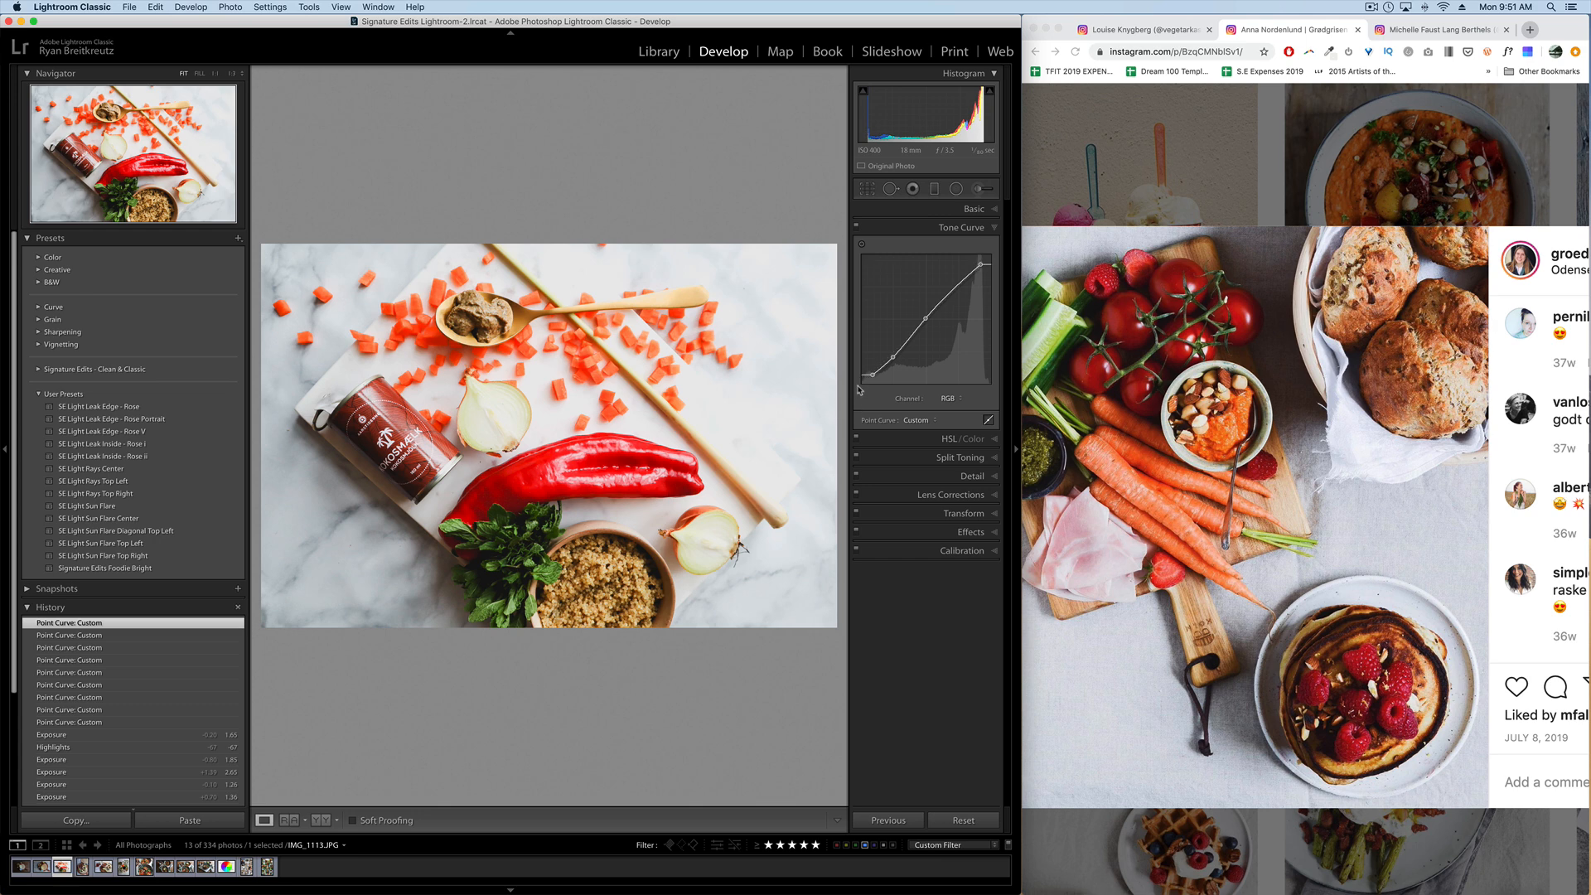
{"action": "mouse_move", "coordinate": [873, 374]}
{"action": "left_mouse_down"}
{"action": "mouse_move", "coordinate": [860, 386]}
{"action": "mouse_move", "coordinate": [870, 378]}
{"action": "left_mouse_up"}
{"action": "mouse_move", "coordinate": [980, 264]}
{"action": "left_mouse_down"}
{"action": "mouse_move", "coordinate": [971, 279]}
{"action": "mouse_move", "coordinate": [980, 266]}
{"action": "left_mouse_up"}
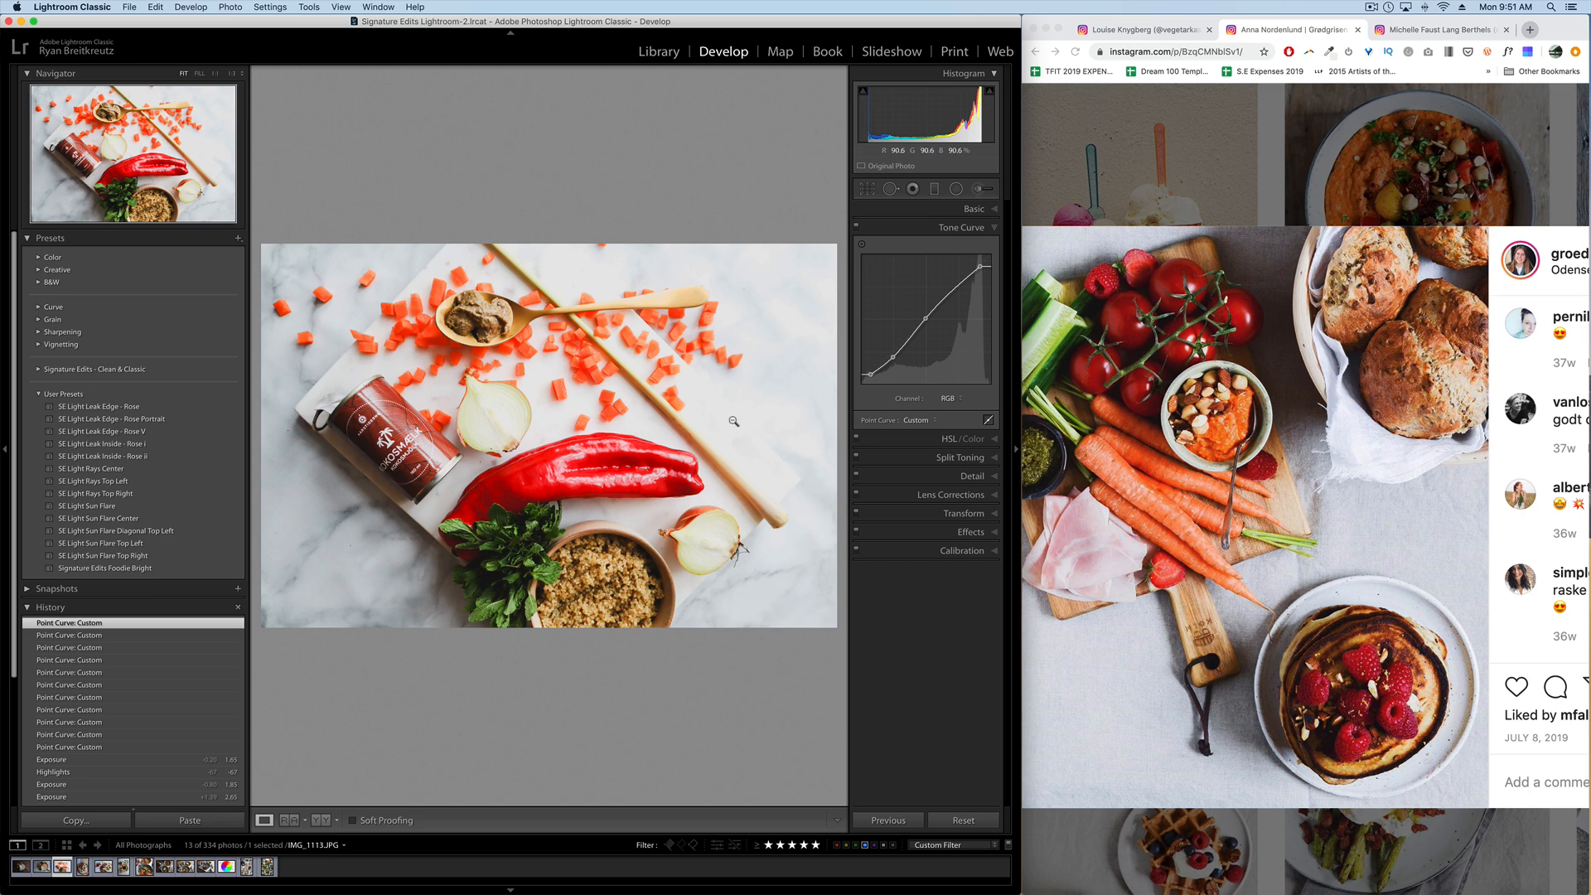
{"action": "key", "text": "minus"}
{"action": "key", "text": "minus"}
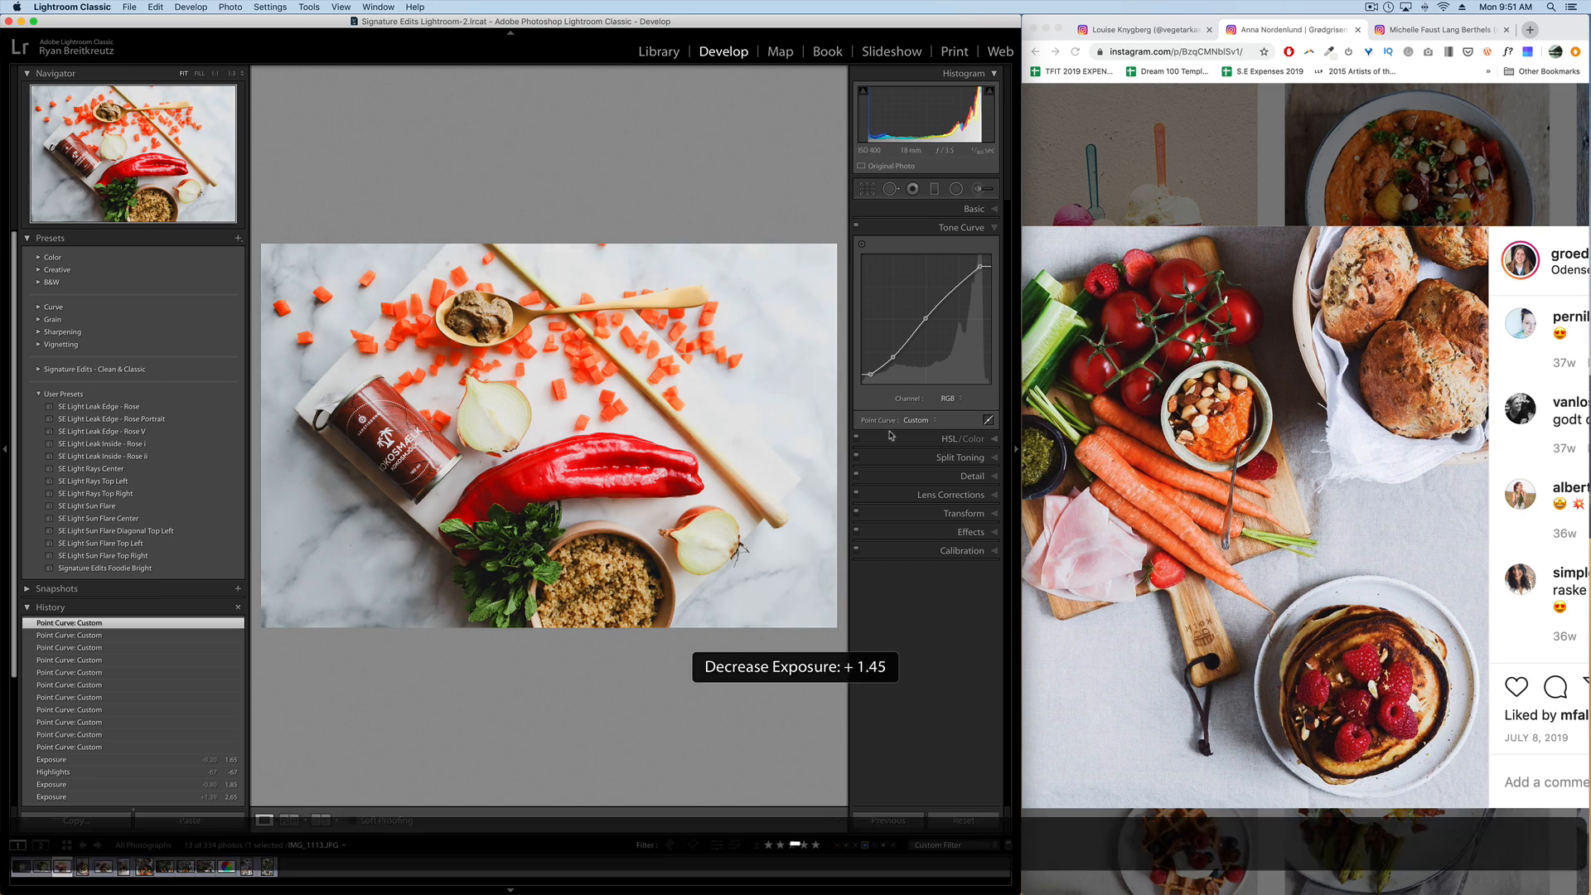
Open the HSL adjustments and compare the post's enlarged tomatoes with the photo's red pepper at 3:1 zoom.
{"action": "left_click", "coordinate": [949, 439]}
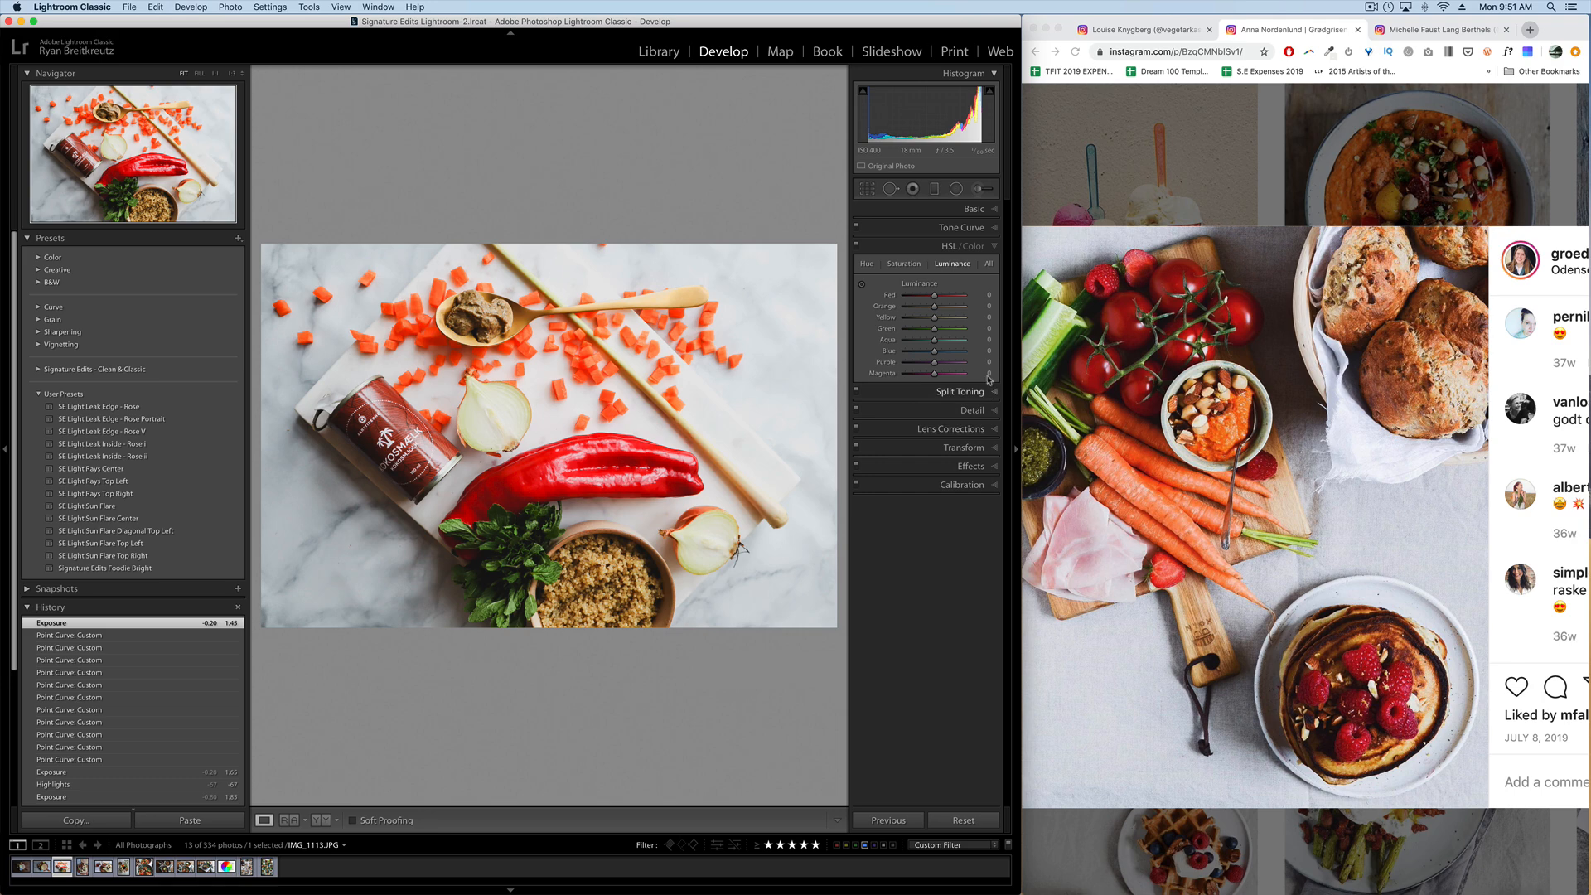
{"action": "left_click", "coordinate": [1147, 314]}
{"action": "scroll", "coordinate": [1146, 296], "scroll_direction": "up", "scroll_amount": 5}
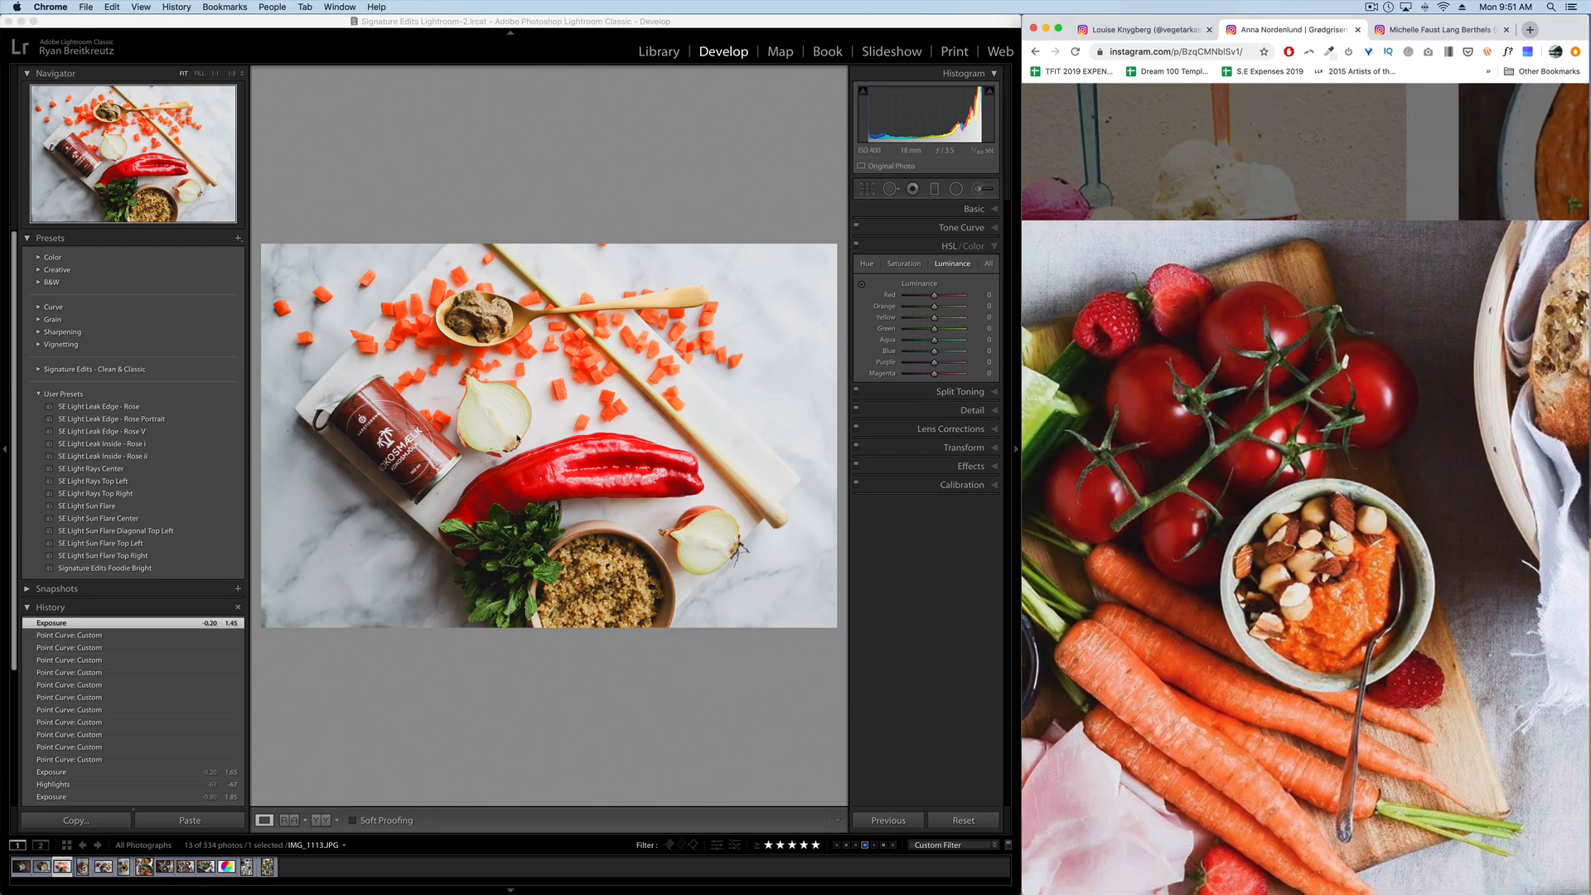
{"action": "left_click", "coordinate": [518, 437]}
{"action": "left_click", "coordinate": [587, 463]}
{"action": "left_click", "coordinate": [587, 463]}
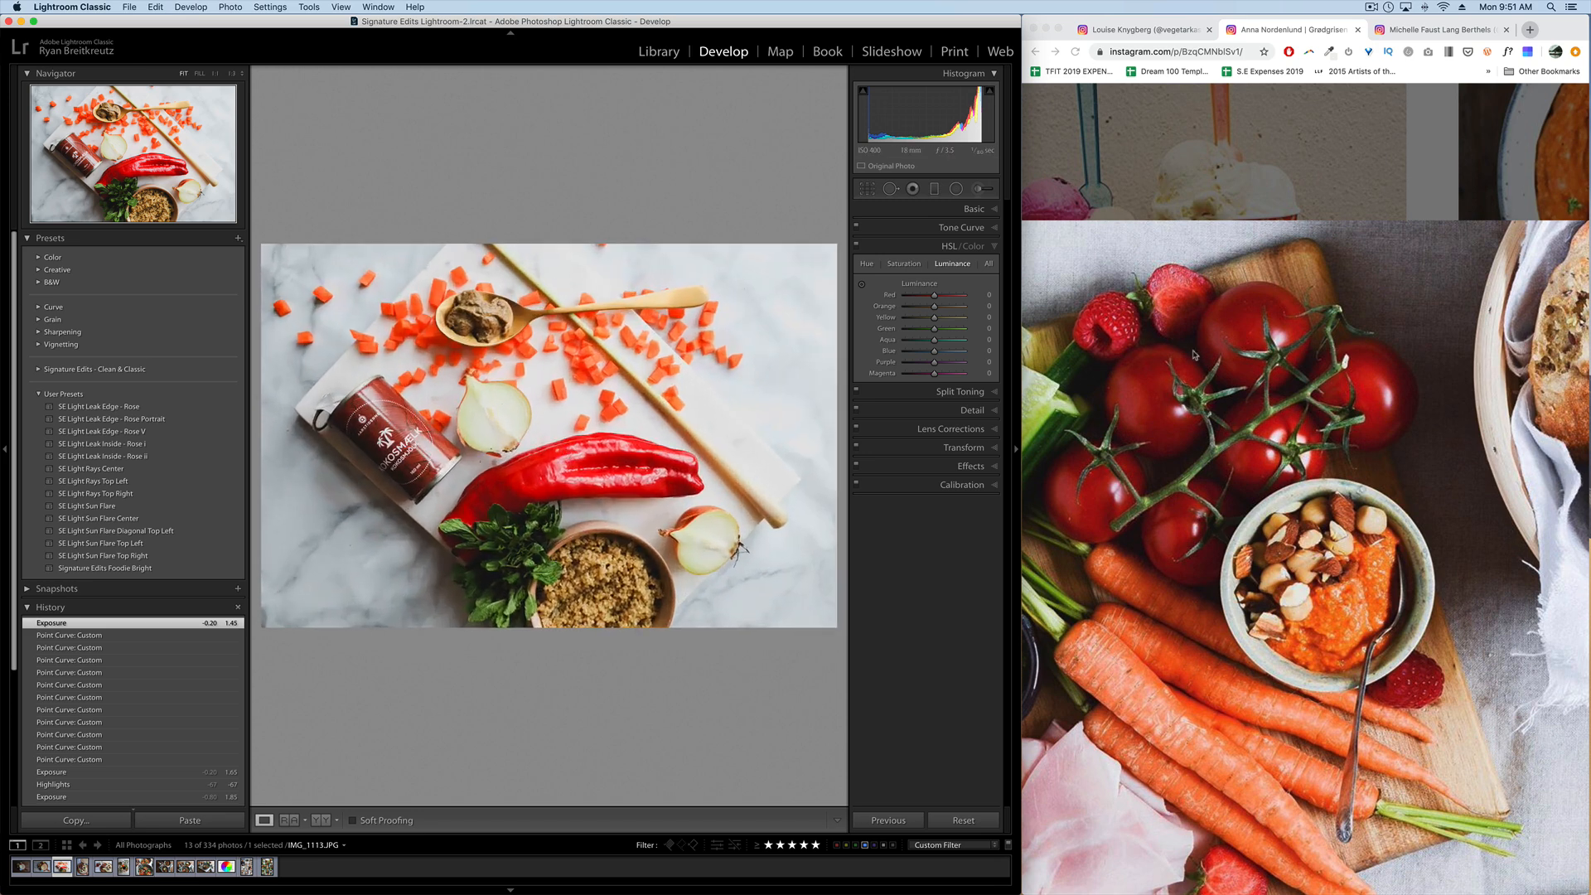
{"action": "left_click", "coordinate": [230, 74]}
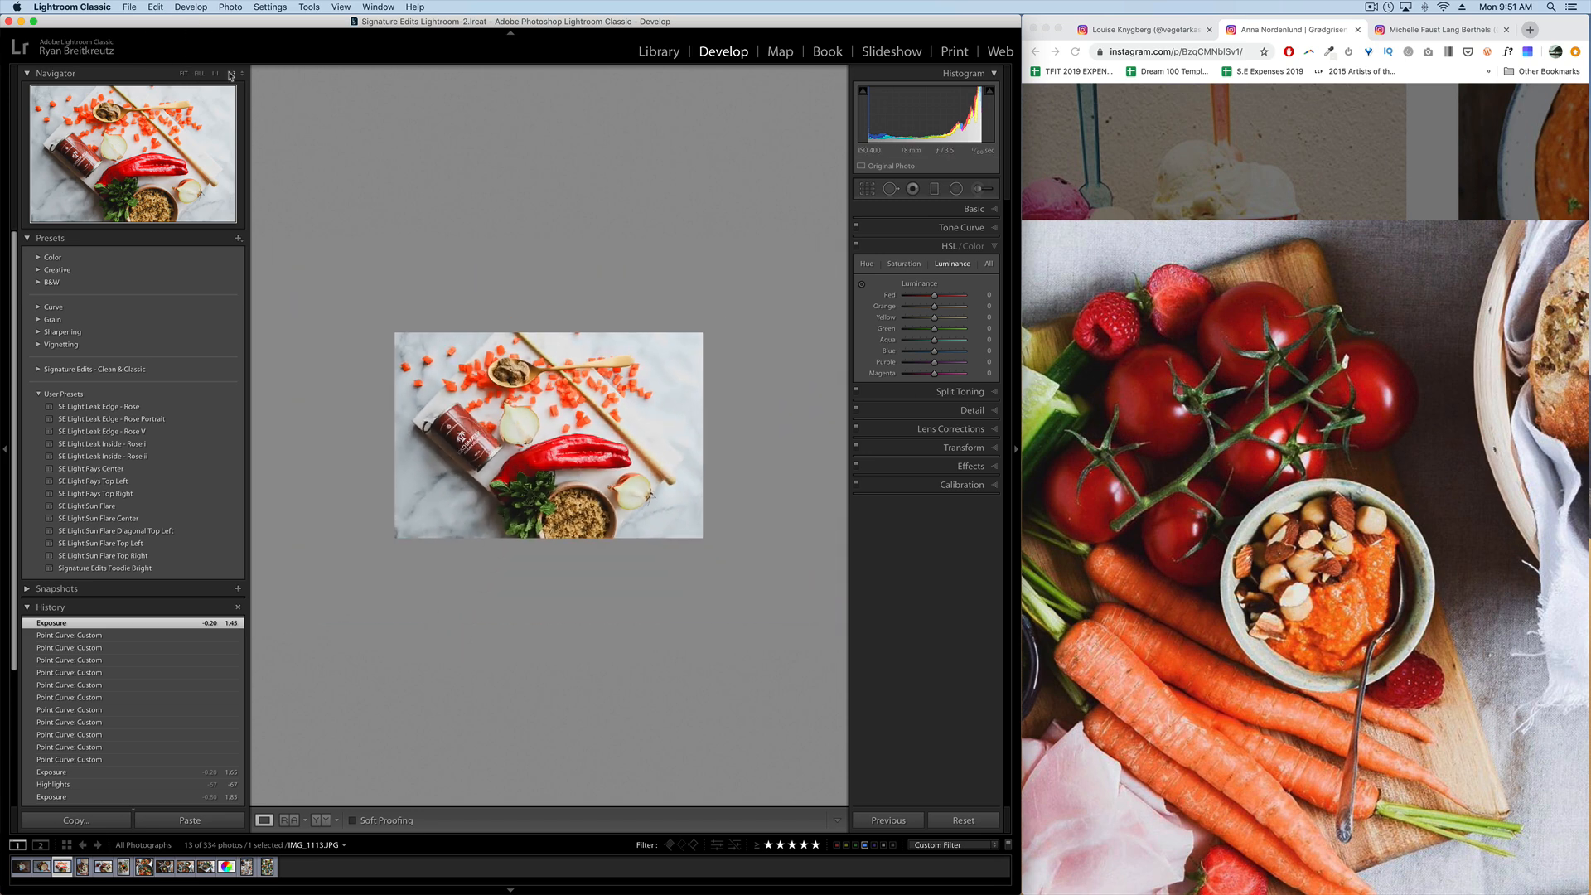
{"action": "left_click", "coordinate": [244, 74]}
{"action": "left_click", "coordinate": [243, 74]}
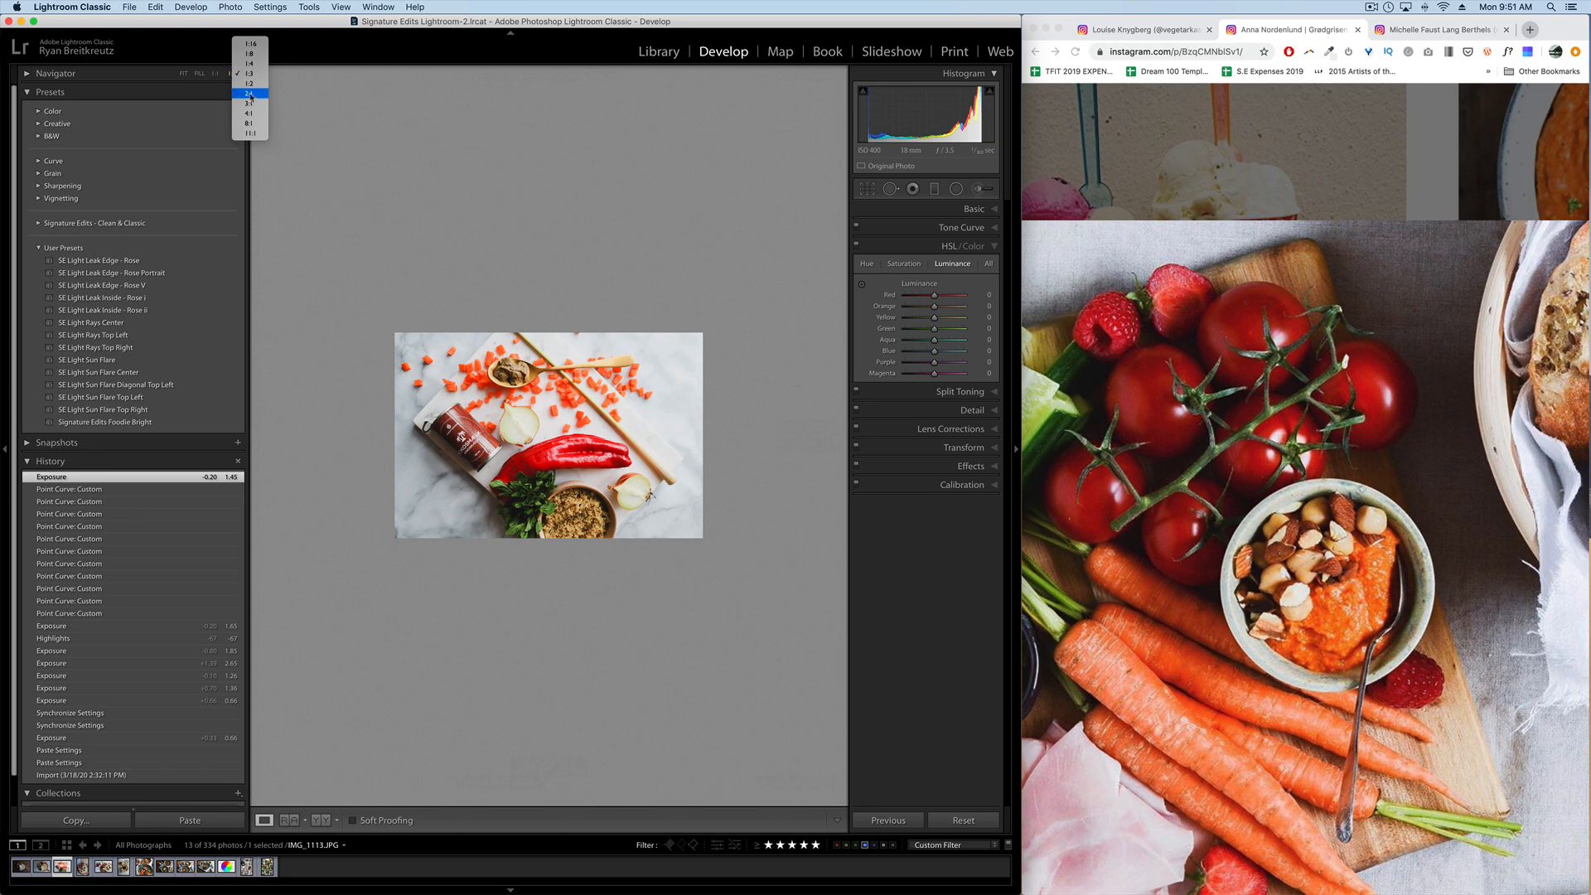
{"action": "left_click", "coordinate": [255, 103]}
{"action": "left_click_drag", "start_coordinate": [461, 507], "coordinate": [868, 402]}
{"action": "left_click_drag", "start_coordinate": [650, 481], "coordinate": [693, 398]}
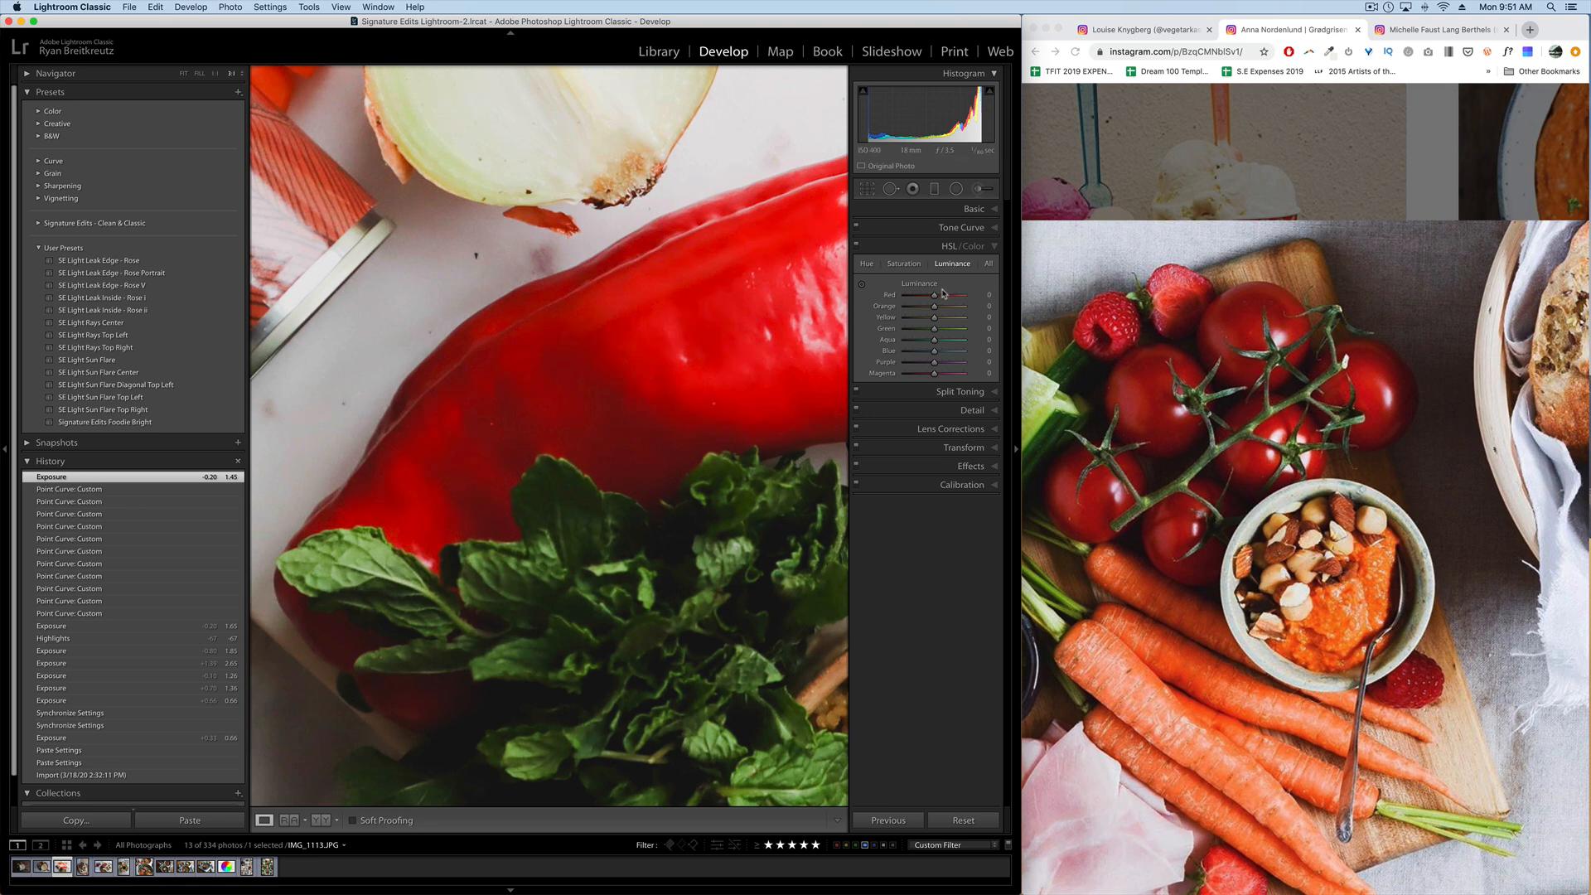
Set the red saturation to -24 and the red luminance to -67, and view the whole photo.
{"action": "mouse_move", "coordinate": [925, 297]}
{"action": "left_mouse_down"}
{"action": "mouse_move", "coordinate": [910, 300]}
{"action": "mouse_move", "coordinate": [939, 299]}
{"action": "left_mouse_up"}
{"action": "left_click", "coordinate": [909, 270]}
{"action": "left_click", "coordinate": [867, 264]}
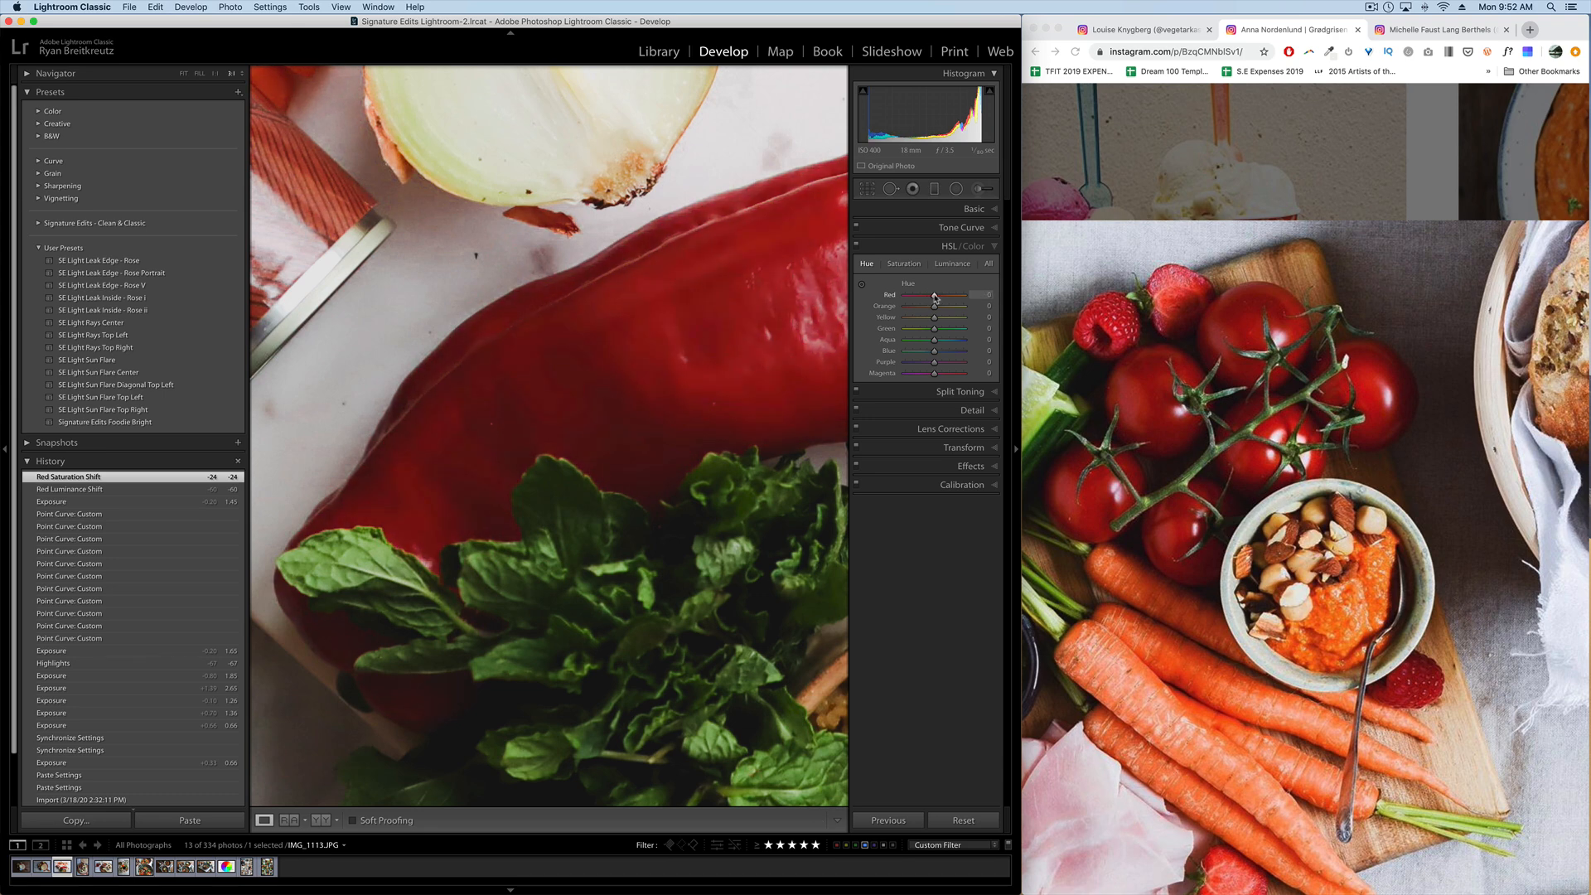
{"action": "left_click", "coordinate": [904, 263]}
{"action": "left_click", "coordinate": [953, 263]}
{"action": "left_click_drag", "start_coordinate": [918, 299], "coordinate": [911, 300]}
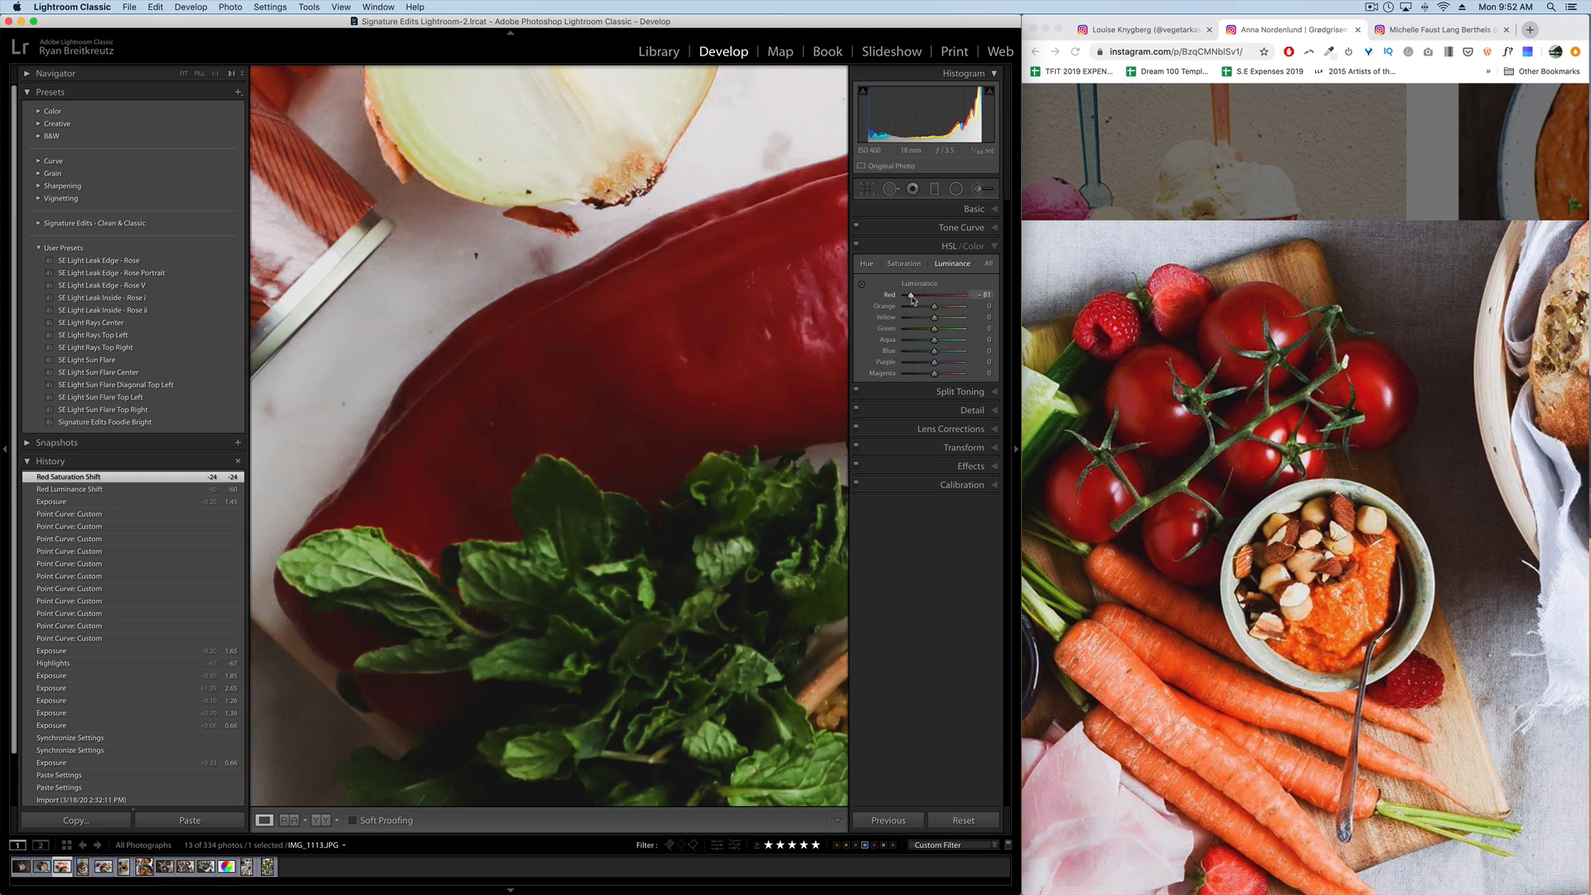
{"action": "mouse_move", "coordinate": [912, 300]}
{"action": "left_mouse_down"}
{"action": "mouse_move", "coordinate": [928, 300]}
{"action": "mouse_move", "coordinate": [915, 300]}
{"action": "left_mouse_up"}
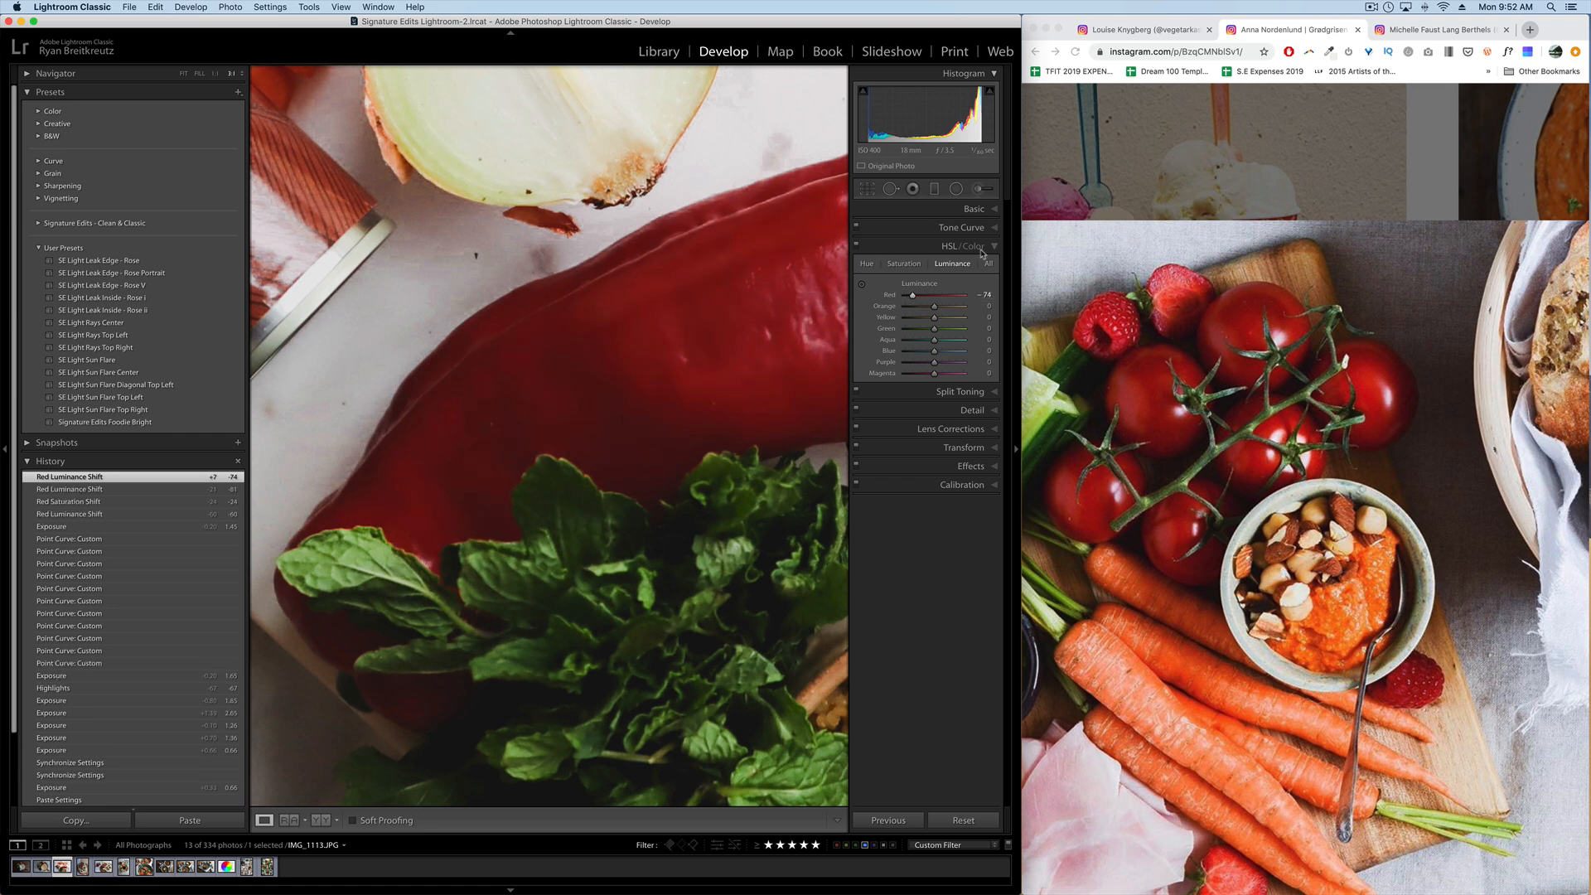
{"action": "left_click", "coordinate": [596, 352]}
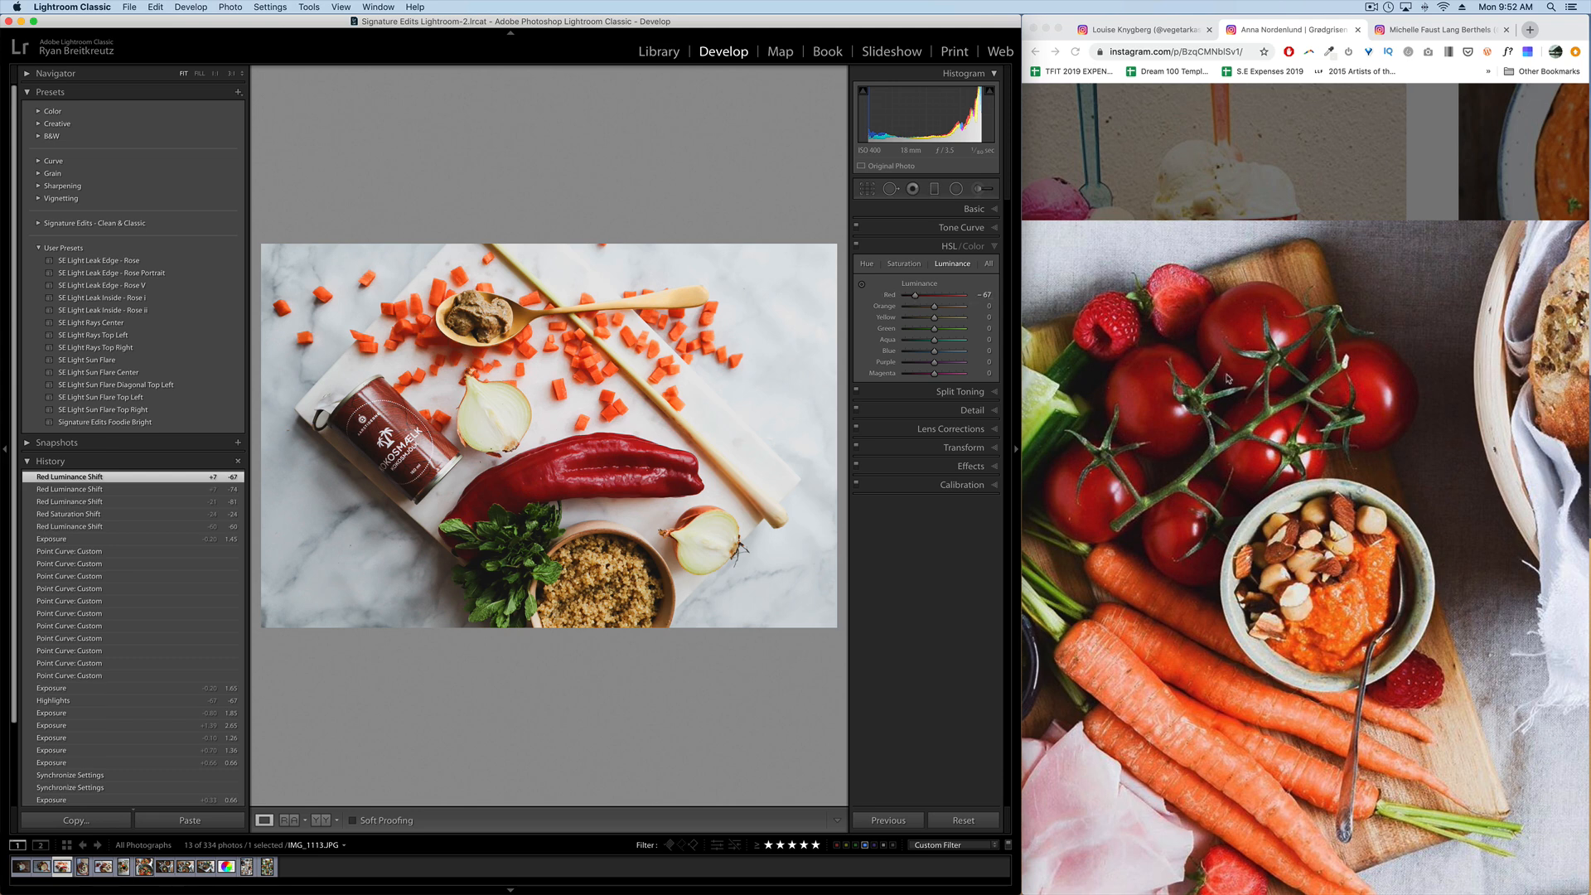
Set the green luminance to -23 and the green saturation to +21.
{"action": "left_click", "coordinate": [1194, 568]}
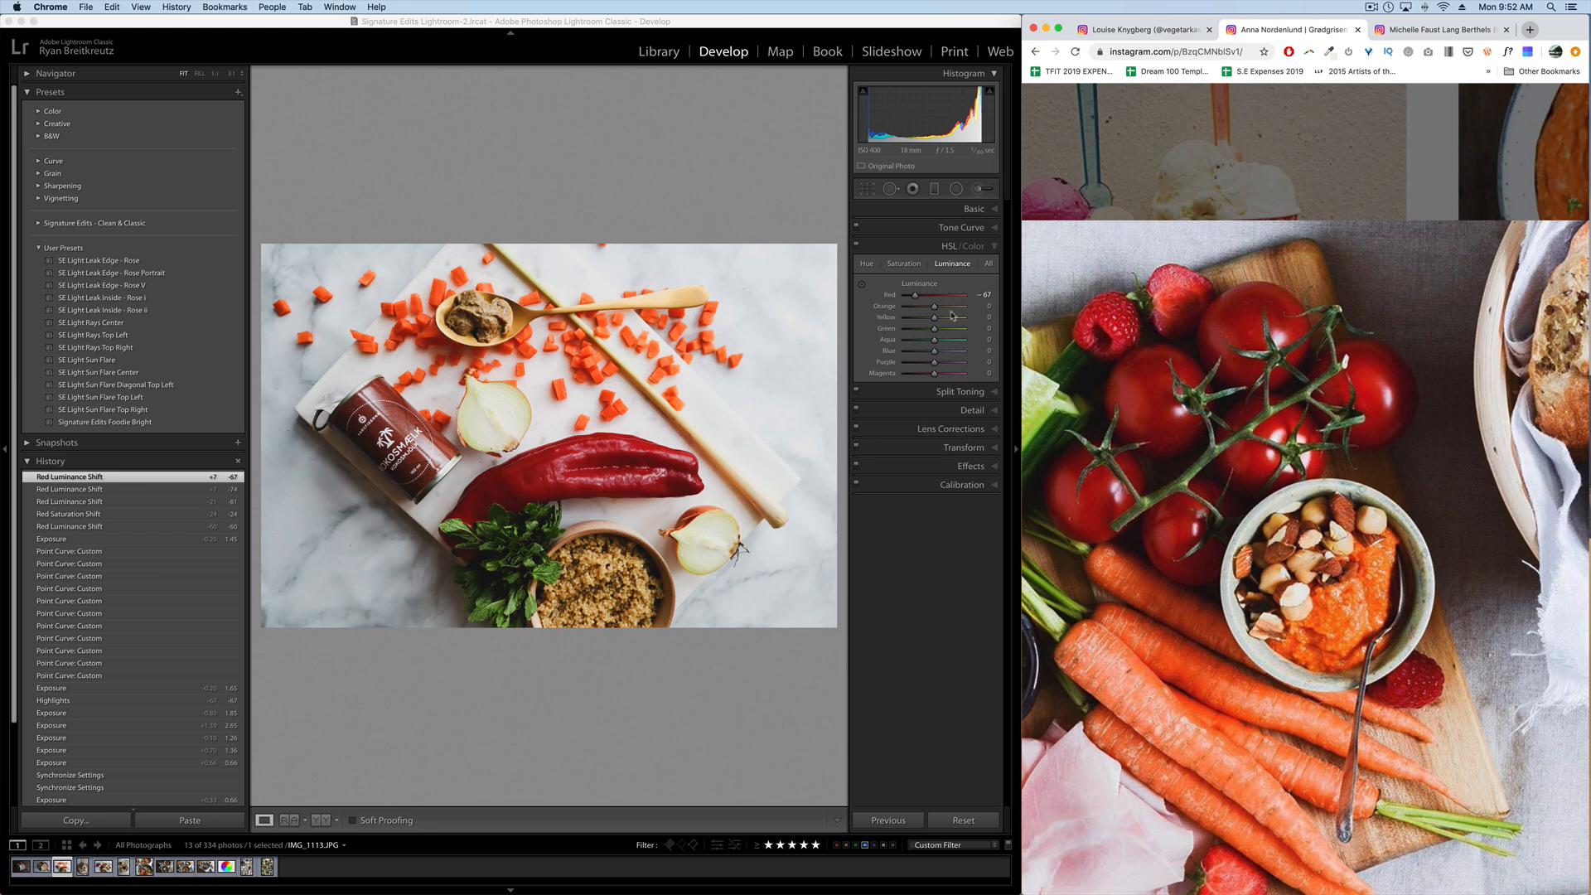
{"action": "left_click_drag", "start_coordinate": [927, 332], "coordinate": [929, 333]}
{"action": "left_click", "coordinate": [903, 263]}
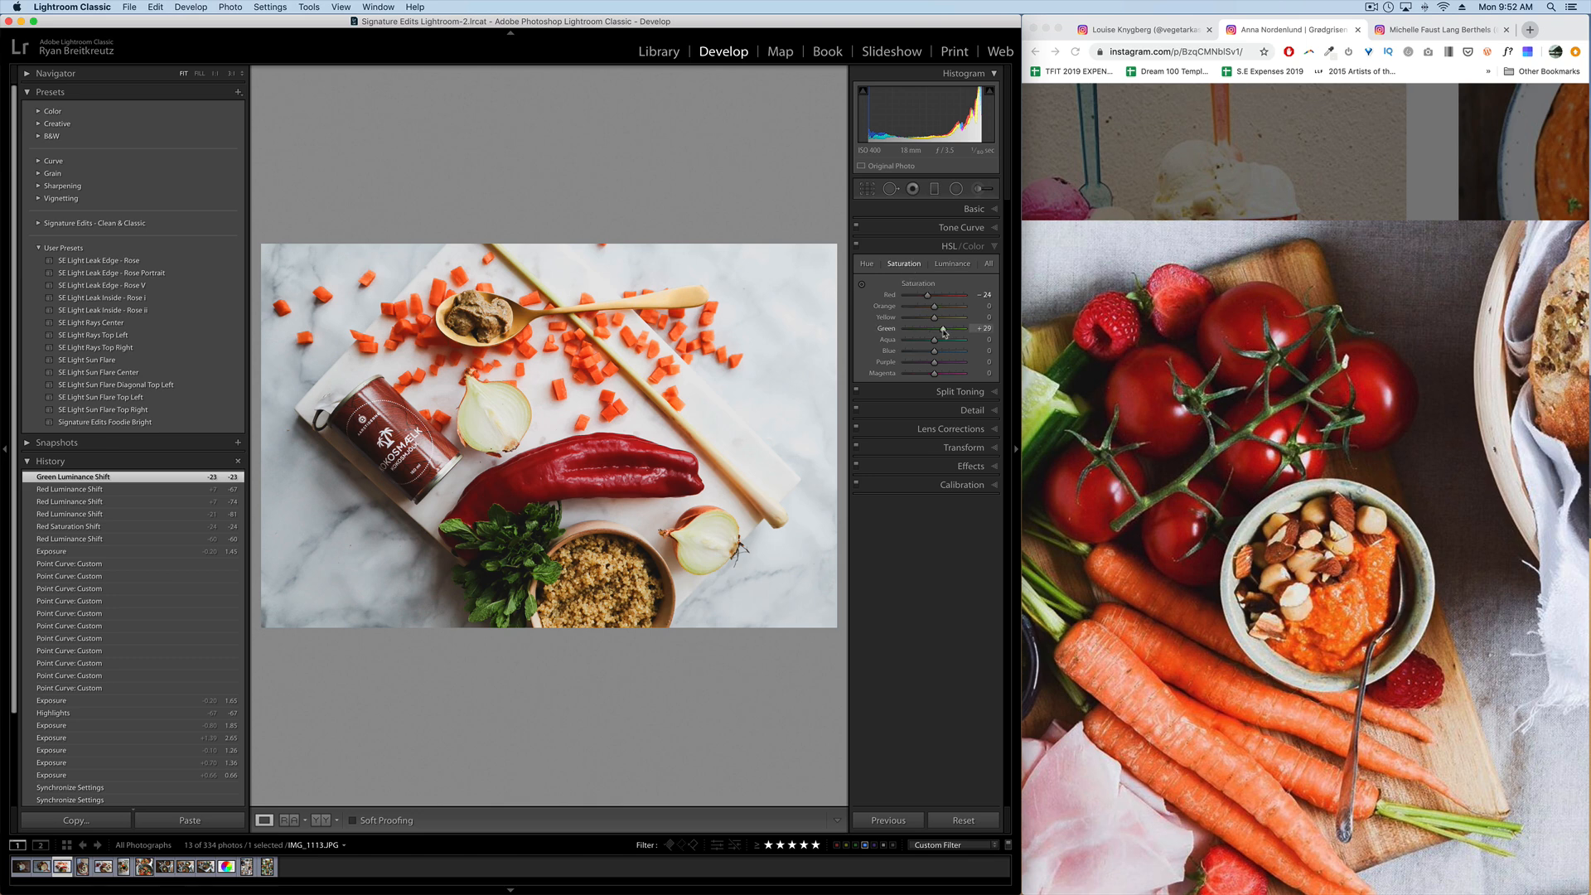
{"action": "left_click_drag", "start_coordinate": [943, 333], "coordinate": [940, 331]}
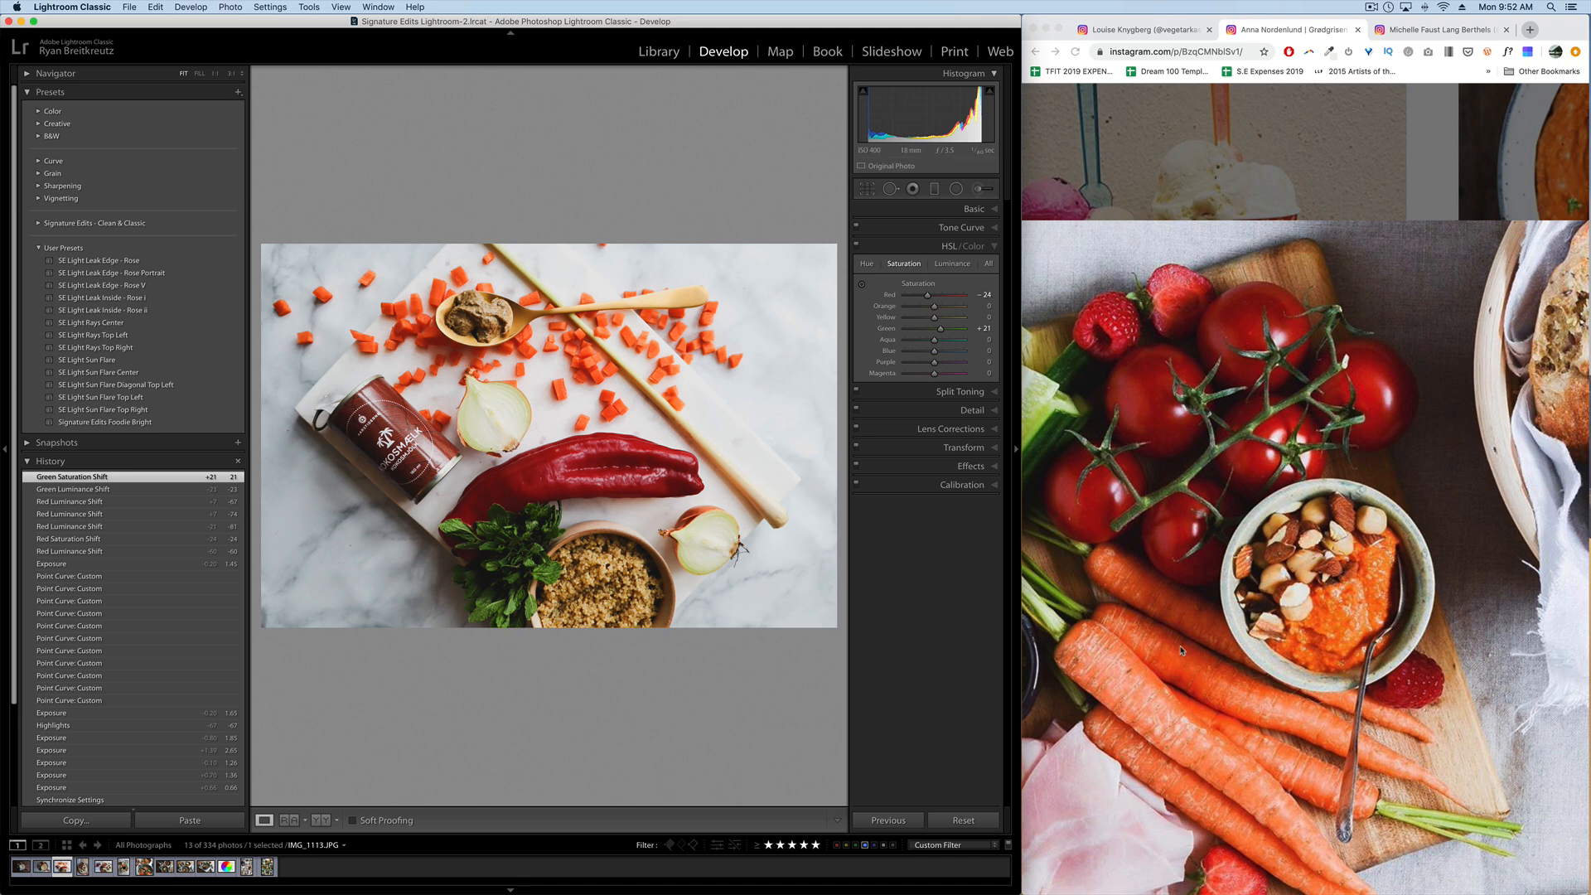
Try different orange saturation amounts and reset the orange saturation to 0.
{"action": "left_click", "coordinate": [915, 307]}
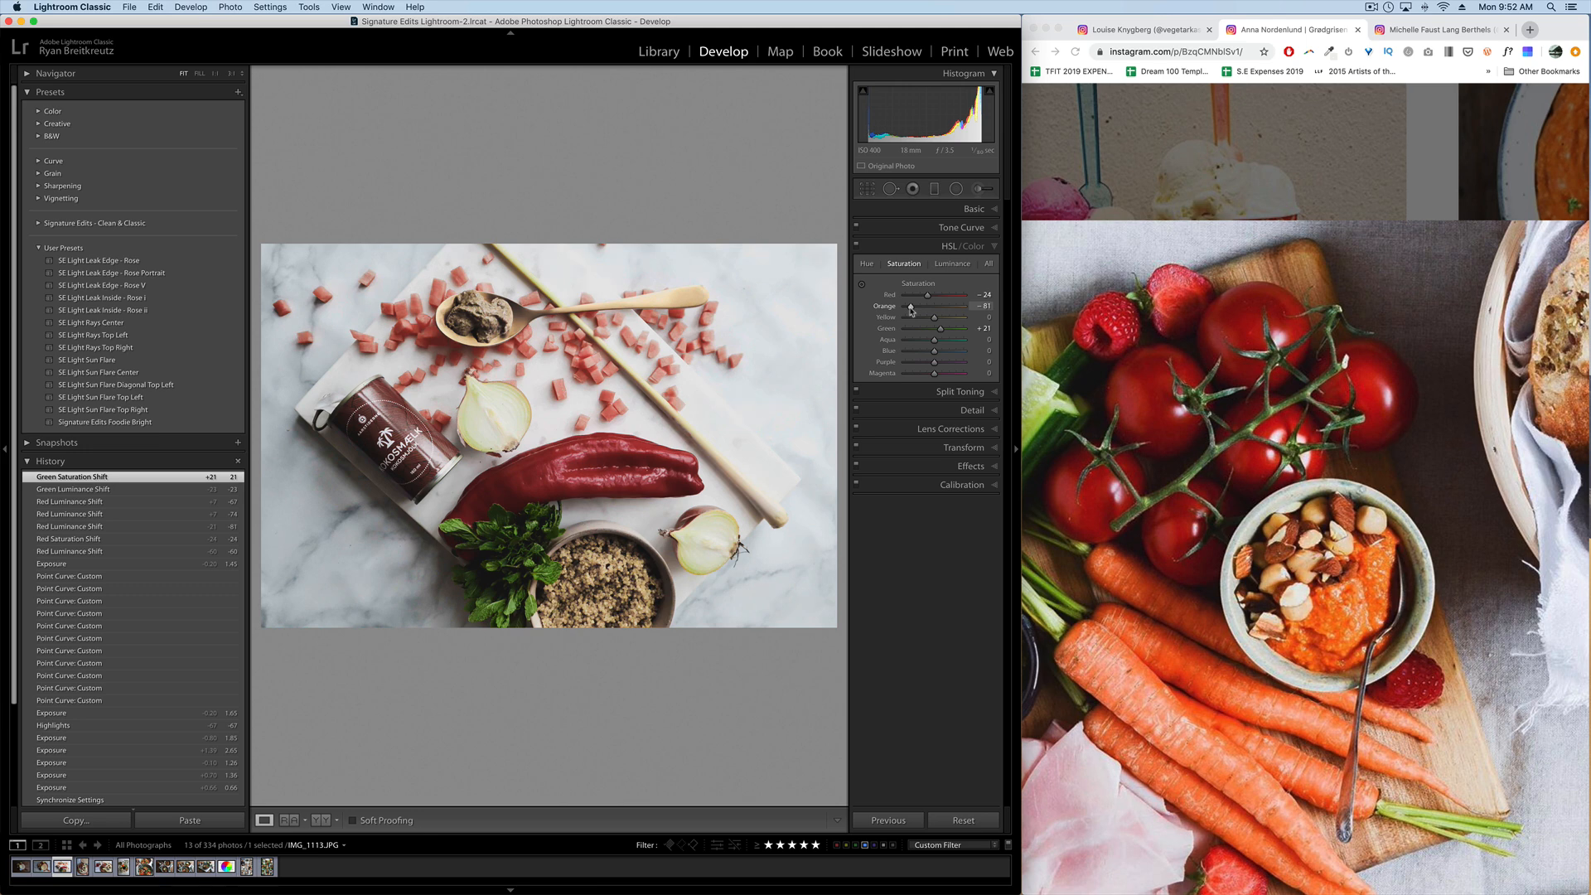
{"action": "left_click_drag", "start_coordinate": [920, 310], "coordinate": [929, 312]}
{"action": "double_click", "coordinate": [929, 310]}
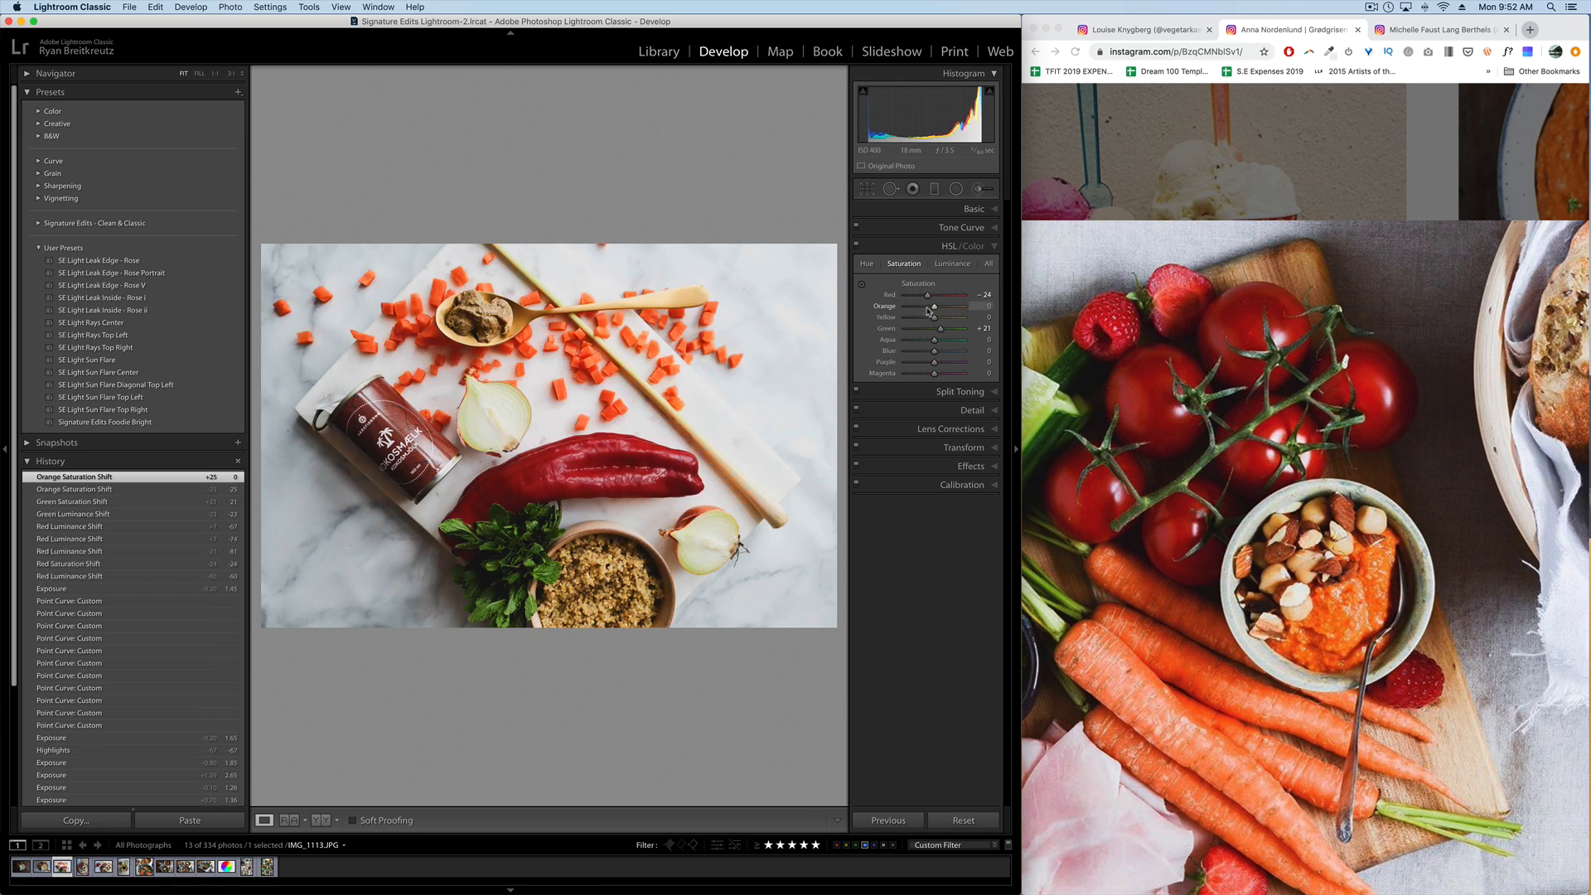
Set the orange luminance to +19 and the orange saturation to -5.
{"action": "left_click", "coordinate": [953, 263]}
{"action": "left_click", "coordinate": [942, 308]}
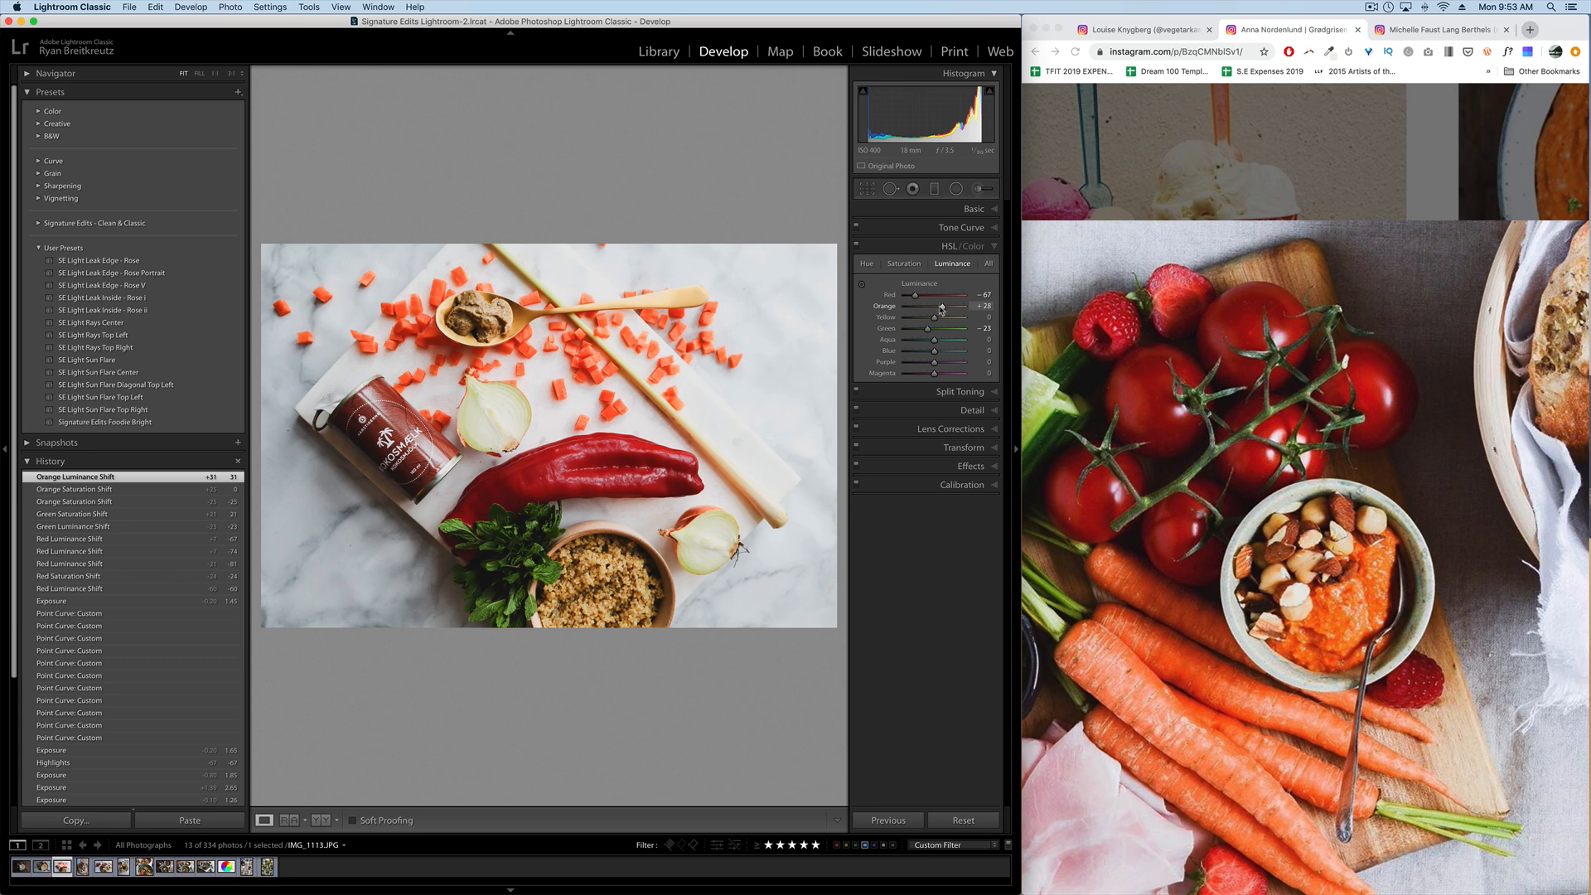
{"action": "left_click", "coordinate": [903, 264]}
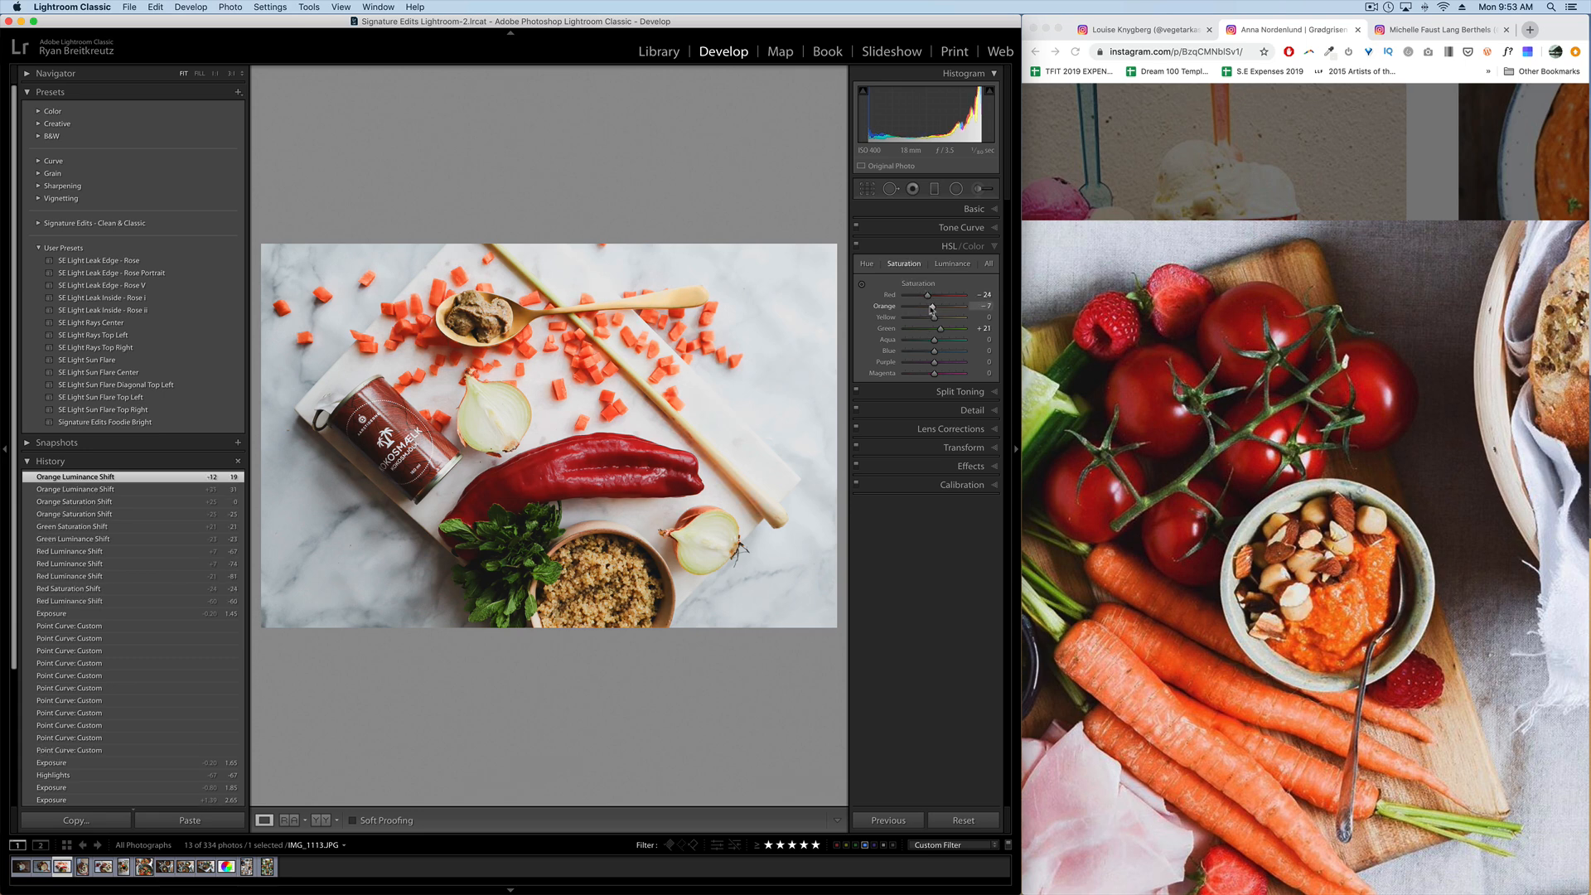
{"action": "left_click_drag", "start_coordinate": [931, 309], "coordinate": [932, 308]}
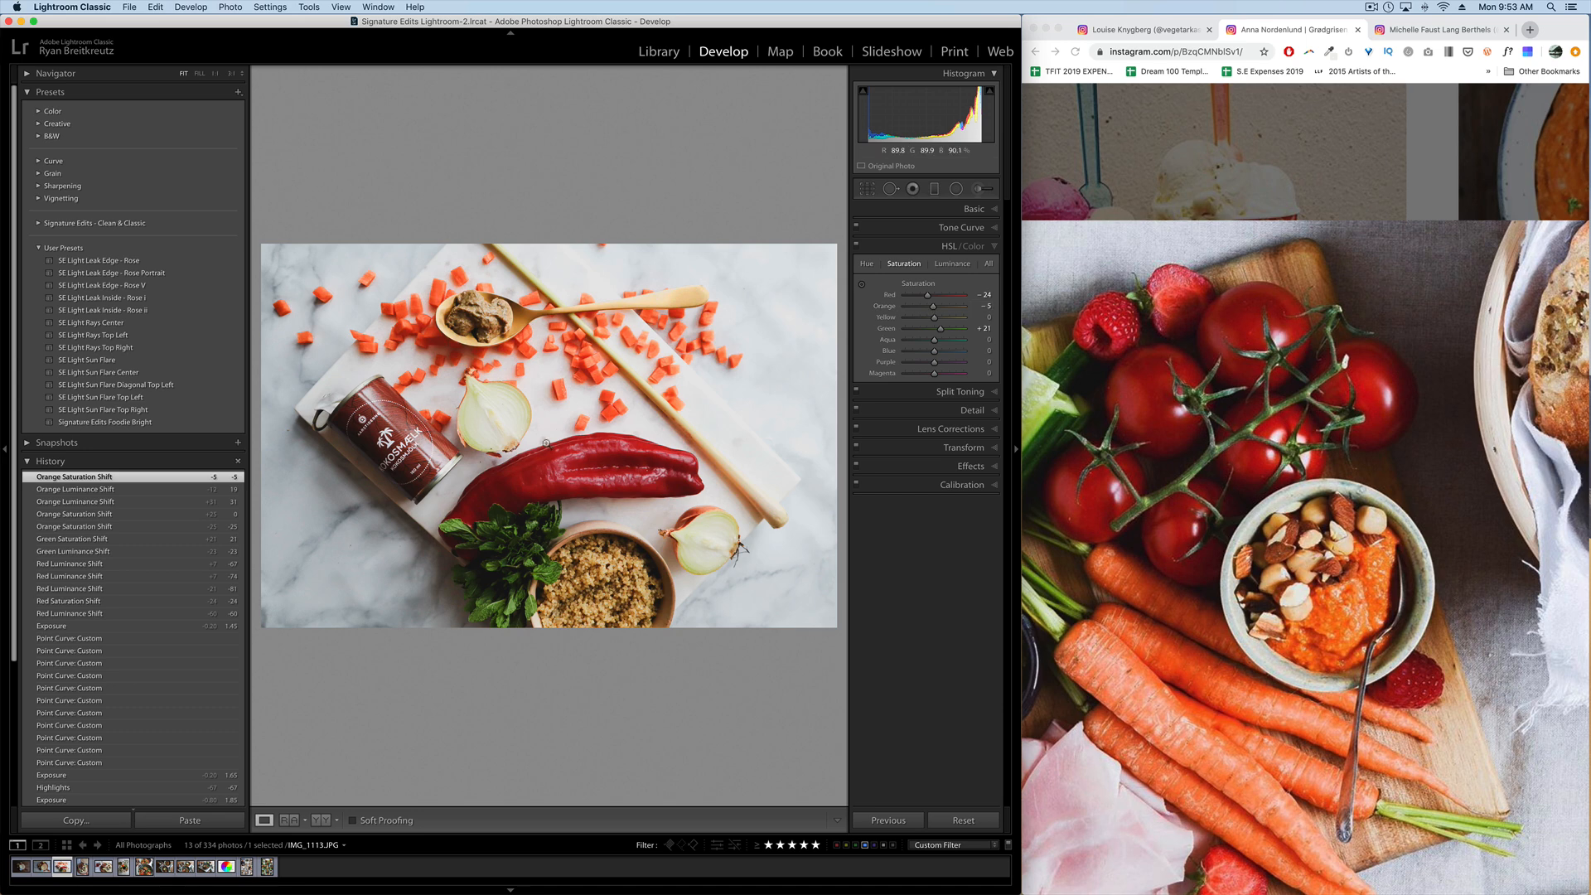
Show the whole Instagram post again and set the red pepper photo's contrast to +25.
{"action": "left_click", "coordinate": [1327, 551]}
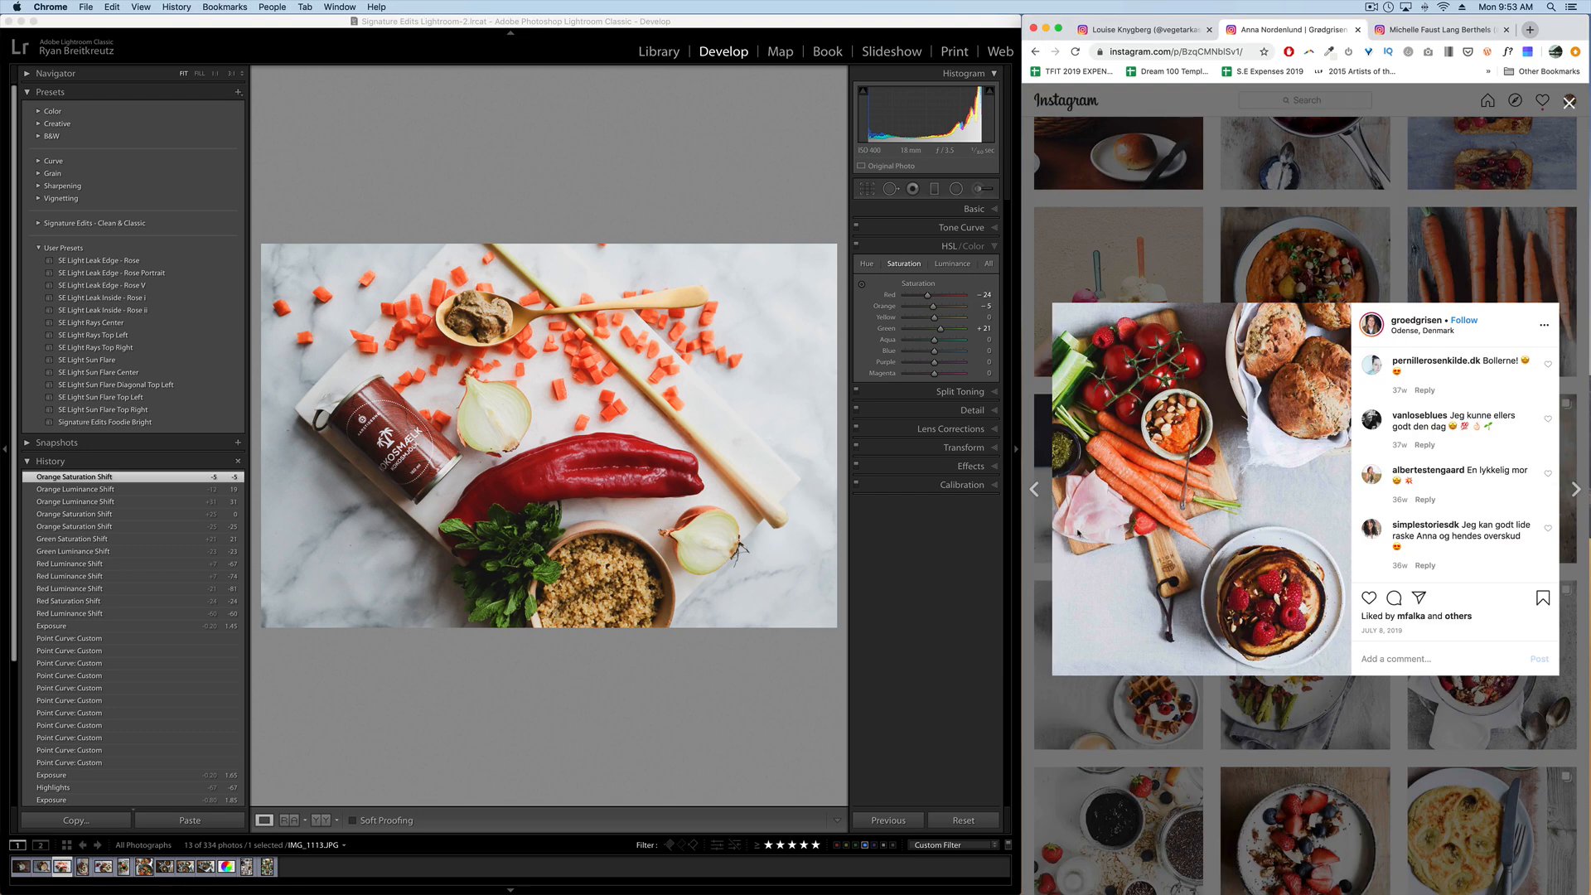
{"action": "left_click", "coordinate": [558, 261]}
{"action": "left_click", "coordinate": [974, 209]}
{"action": "left_click_drag", "start_coordinate": [932, 348], "coordinate": [940, 349]}
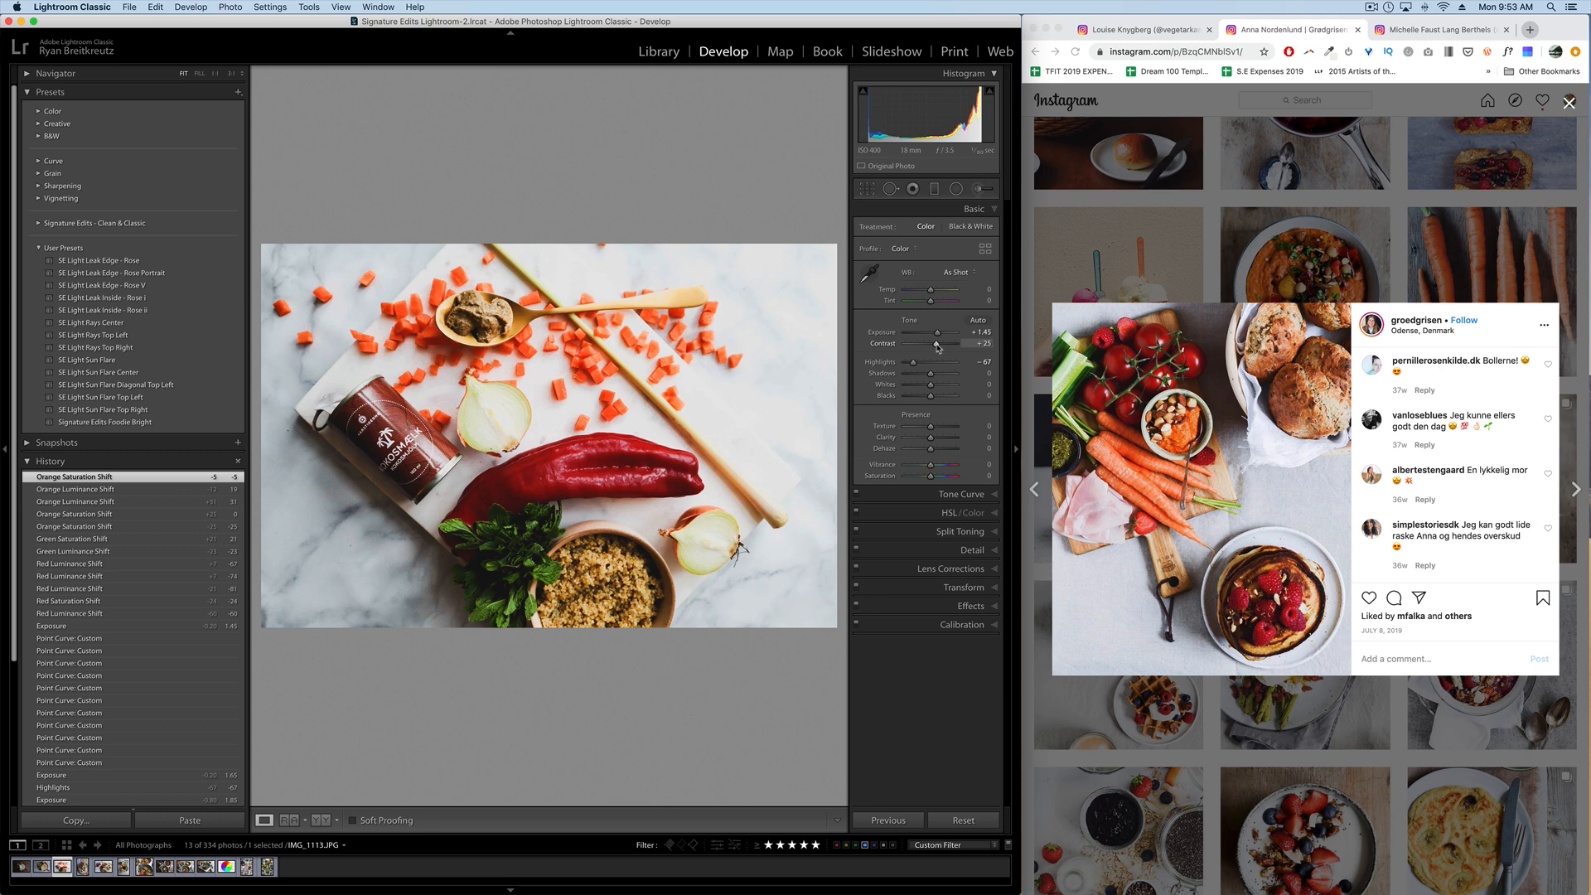
{"action": "key", "text": "0"}
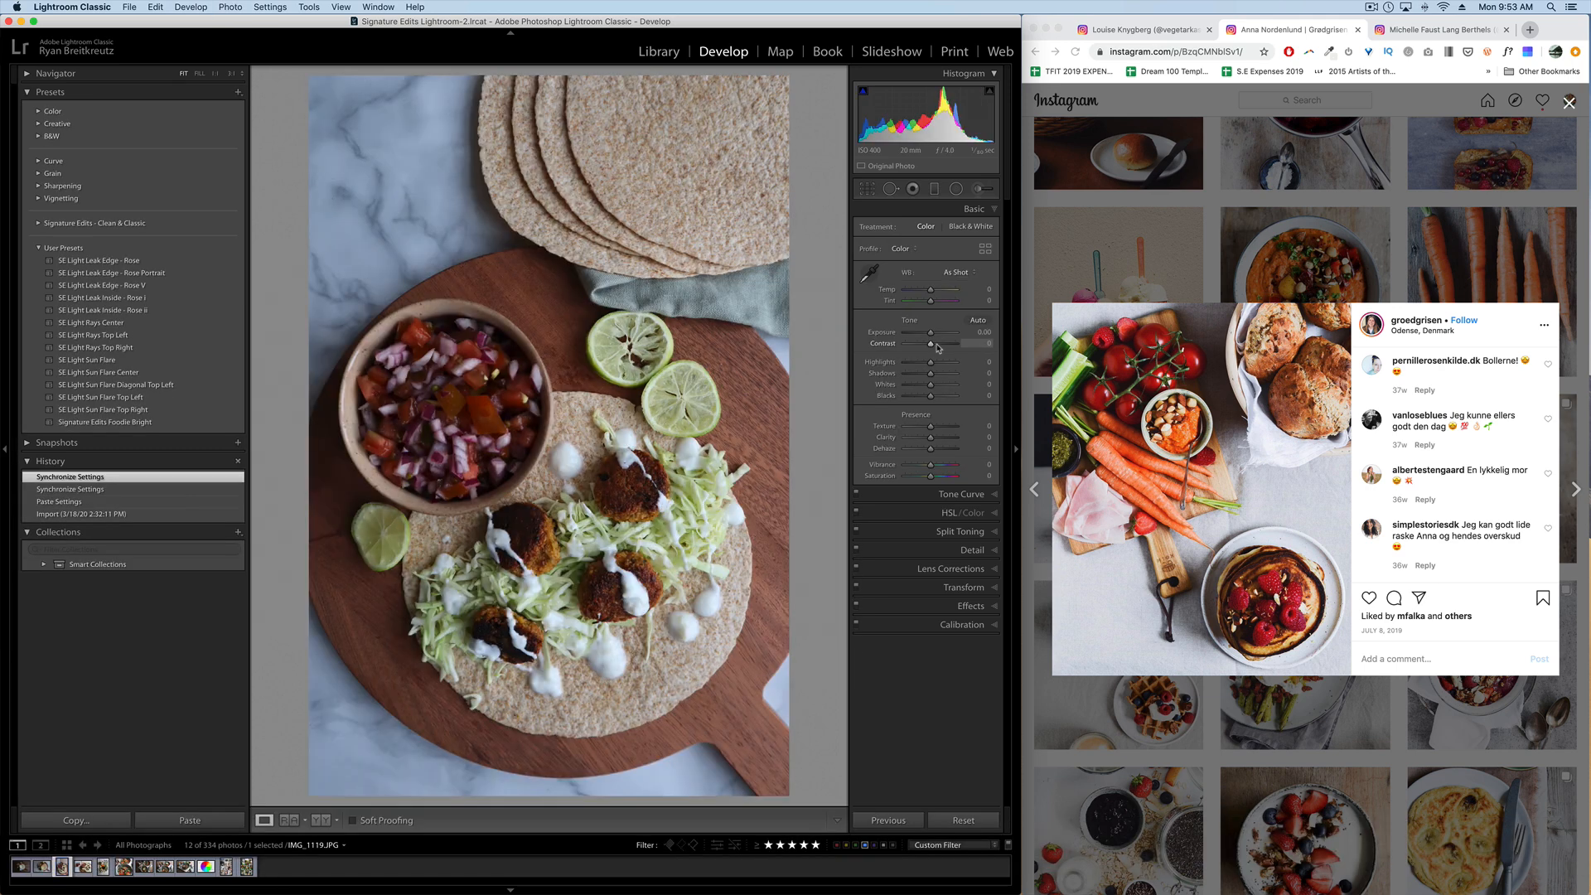
{"action": "key", "text": "super+z"}
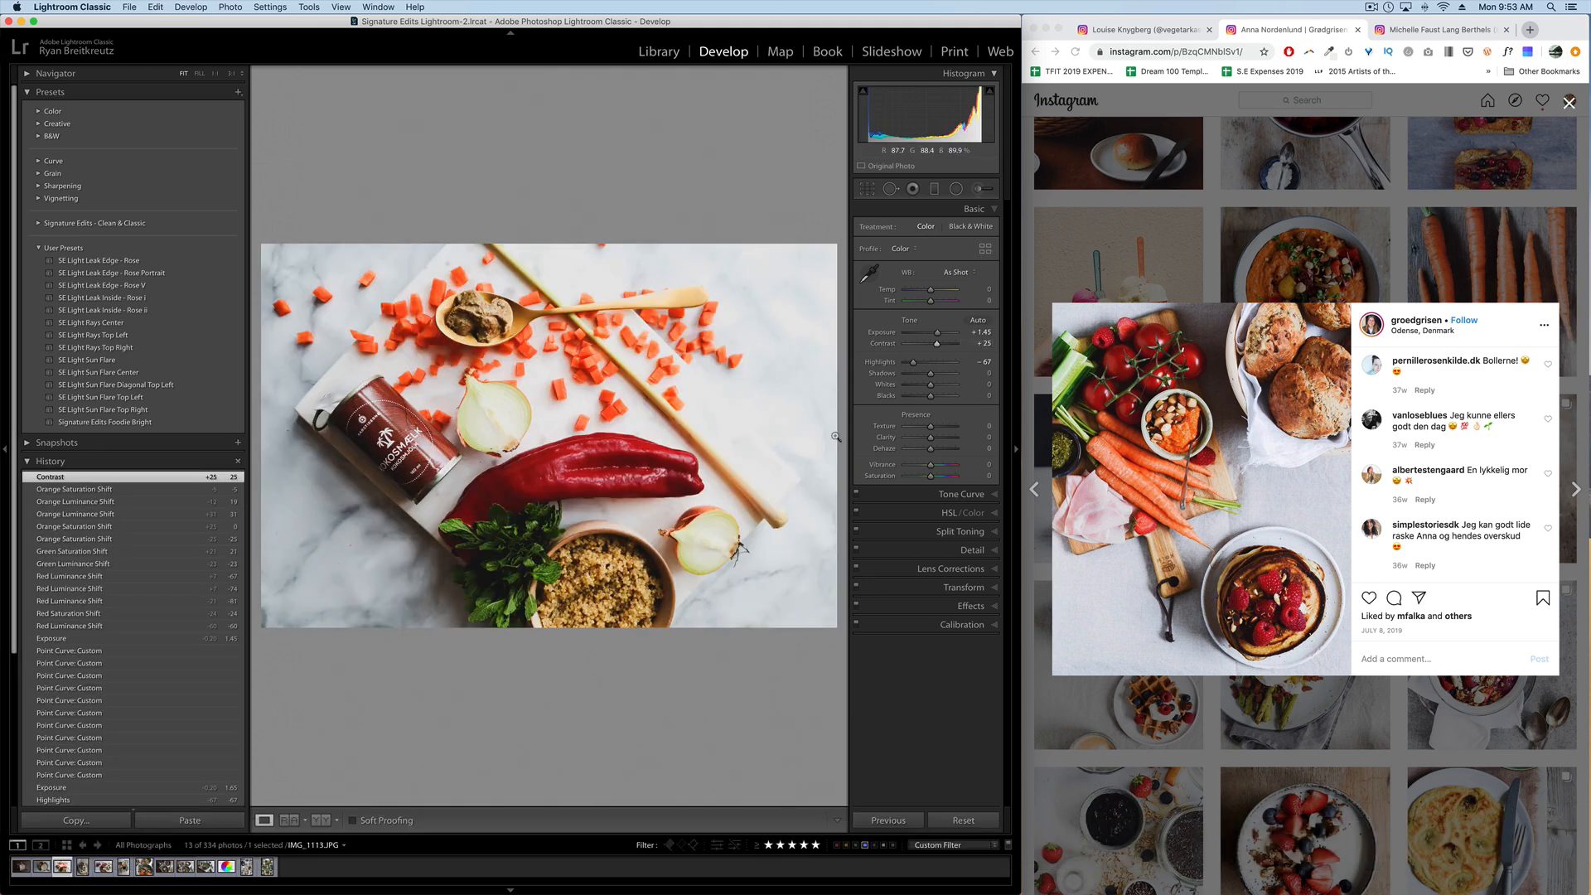
Reduce the photo's overall exposure to +1.25.
{"action": "key", "text": "minus"}
{"action": "key", "text": "minus"}
{"action": "key", "text": "minus"}
{"action": "key", "text": "equal"}
{"action": "key", "text": "equal"}
{"action": "key", "text": "minus"}
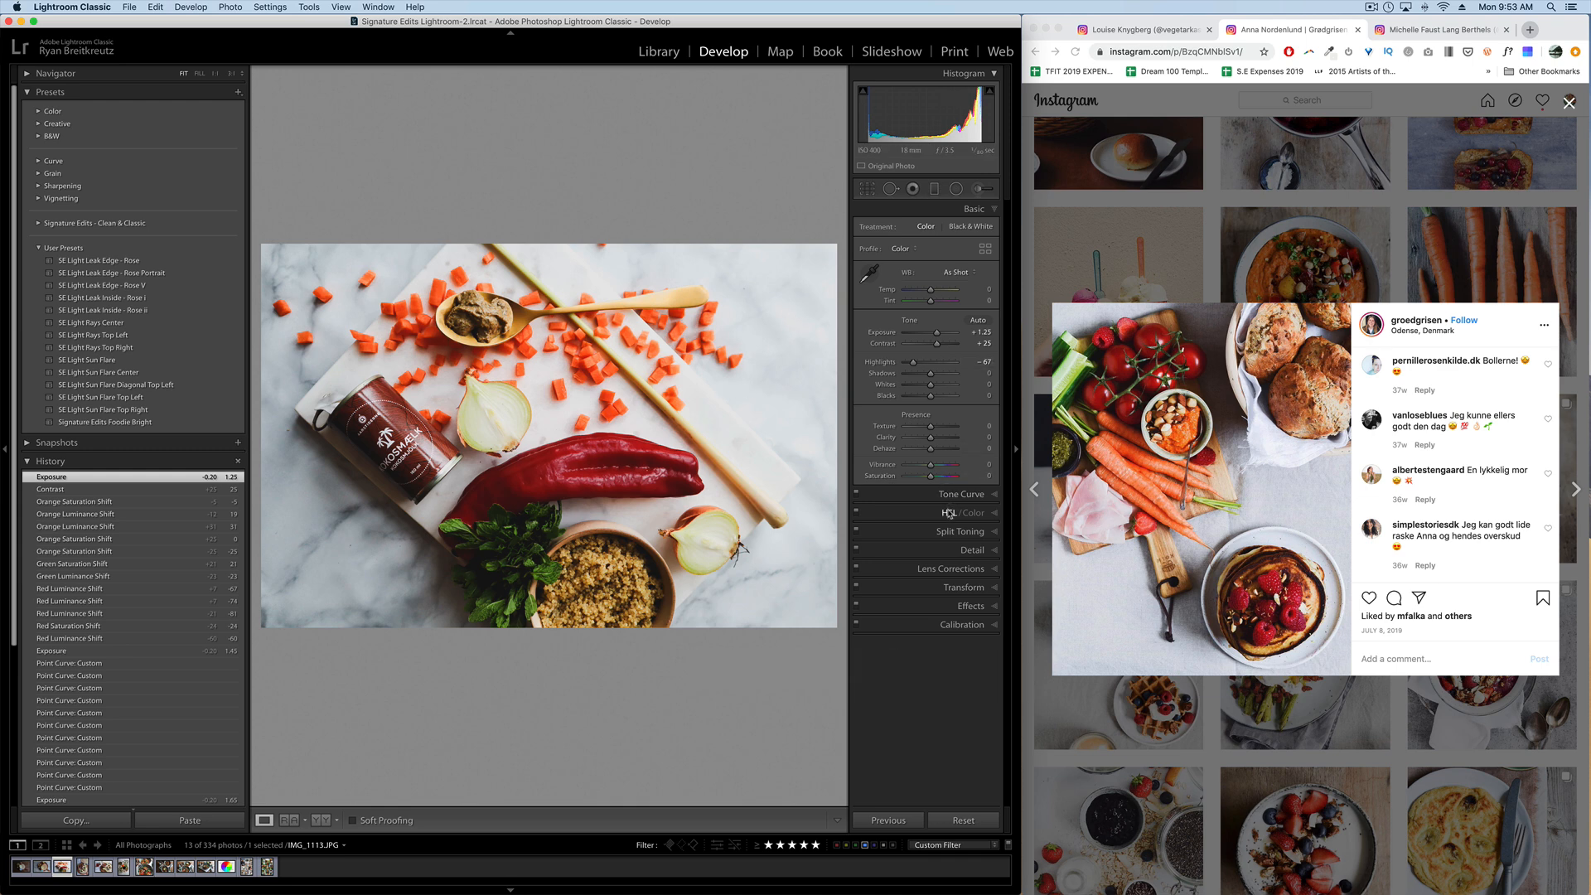
Set the red luminance to -60 in the HSL adjustments.
{"action": "left_click", "coordinate": [949, 514]}
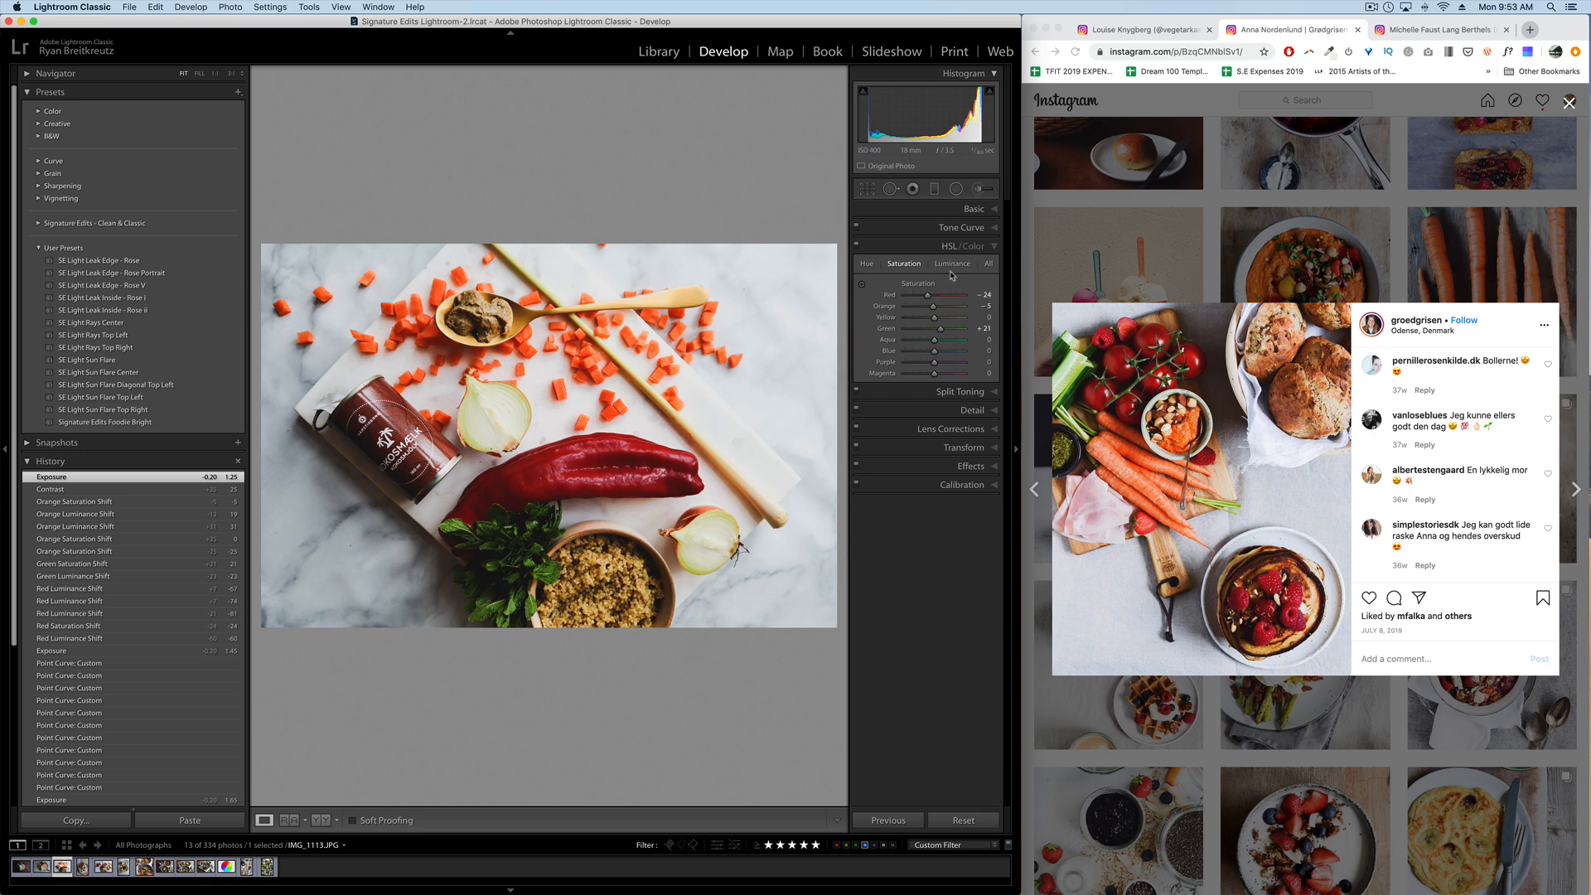
{"action": "left_click", "coordinate": [951, 265]}
{"action": "left_click_drag", "start_coordinate": [915, 296], "coordinate": [916, 299]}
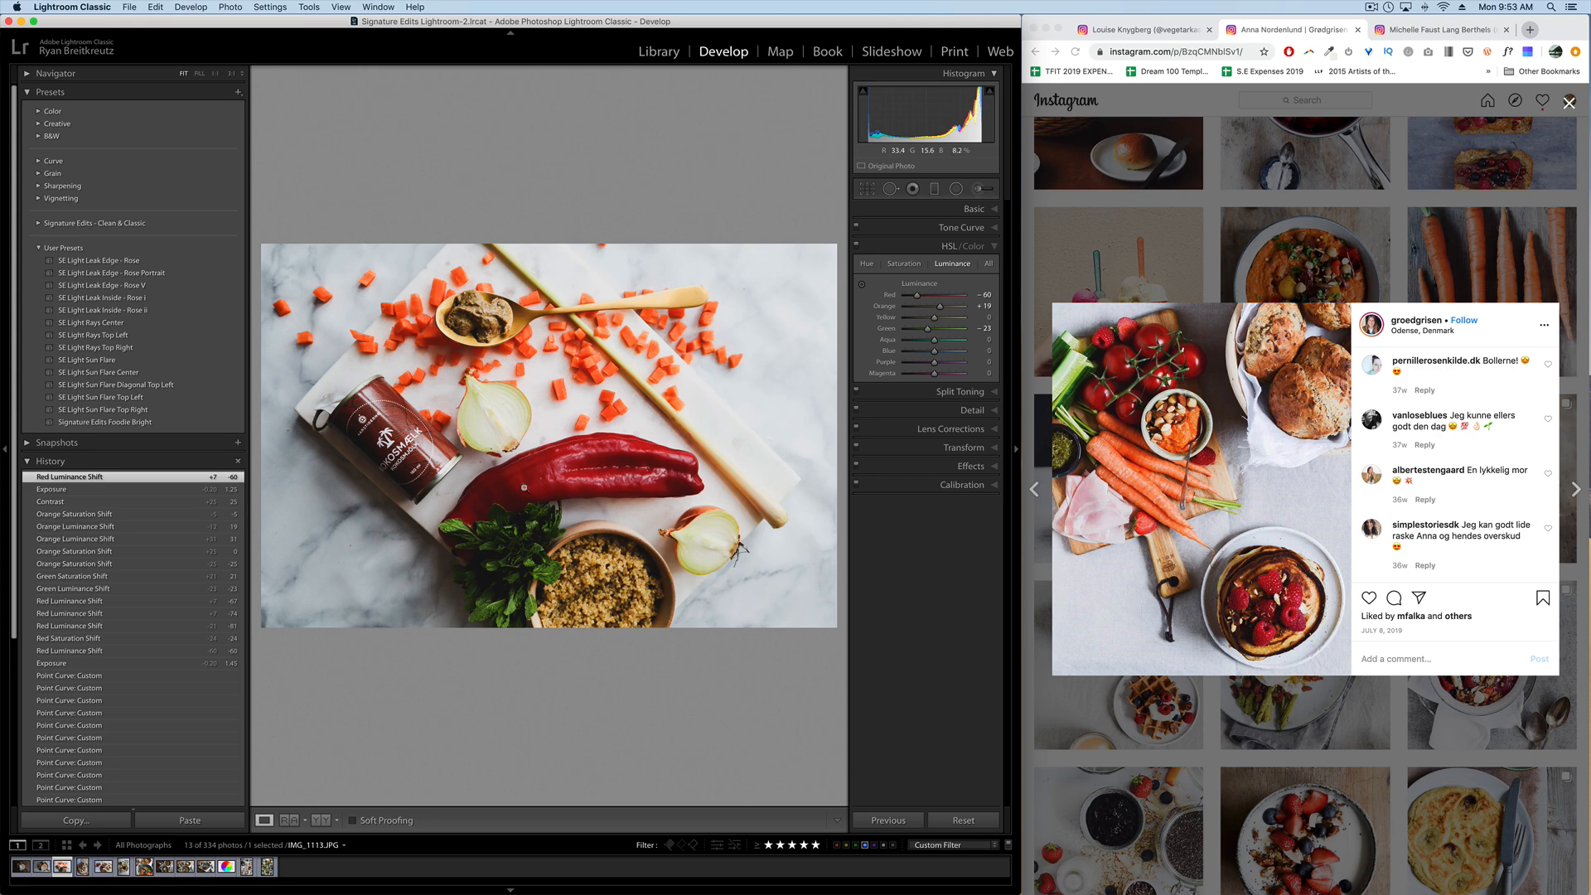
Examine the can, the spoon and the halved onion up close, and compare the reduced whole photo with the Instagram post.
{"action": "left_click", "coordinate": [327, 457]}
{"action": "left_click_drag", "start_coordinate": [409, 472], "coordinate": [518, 393]}
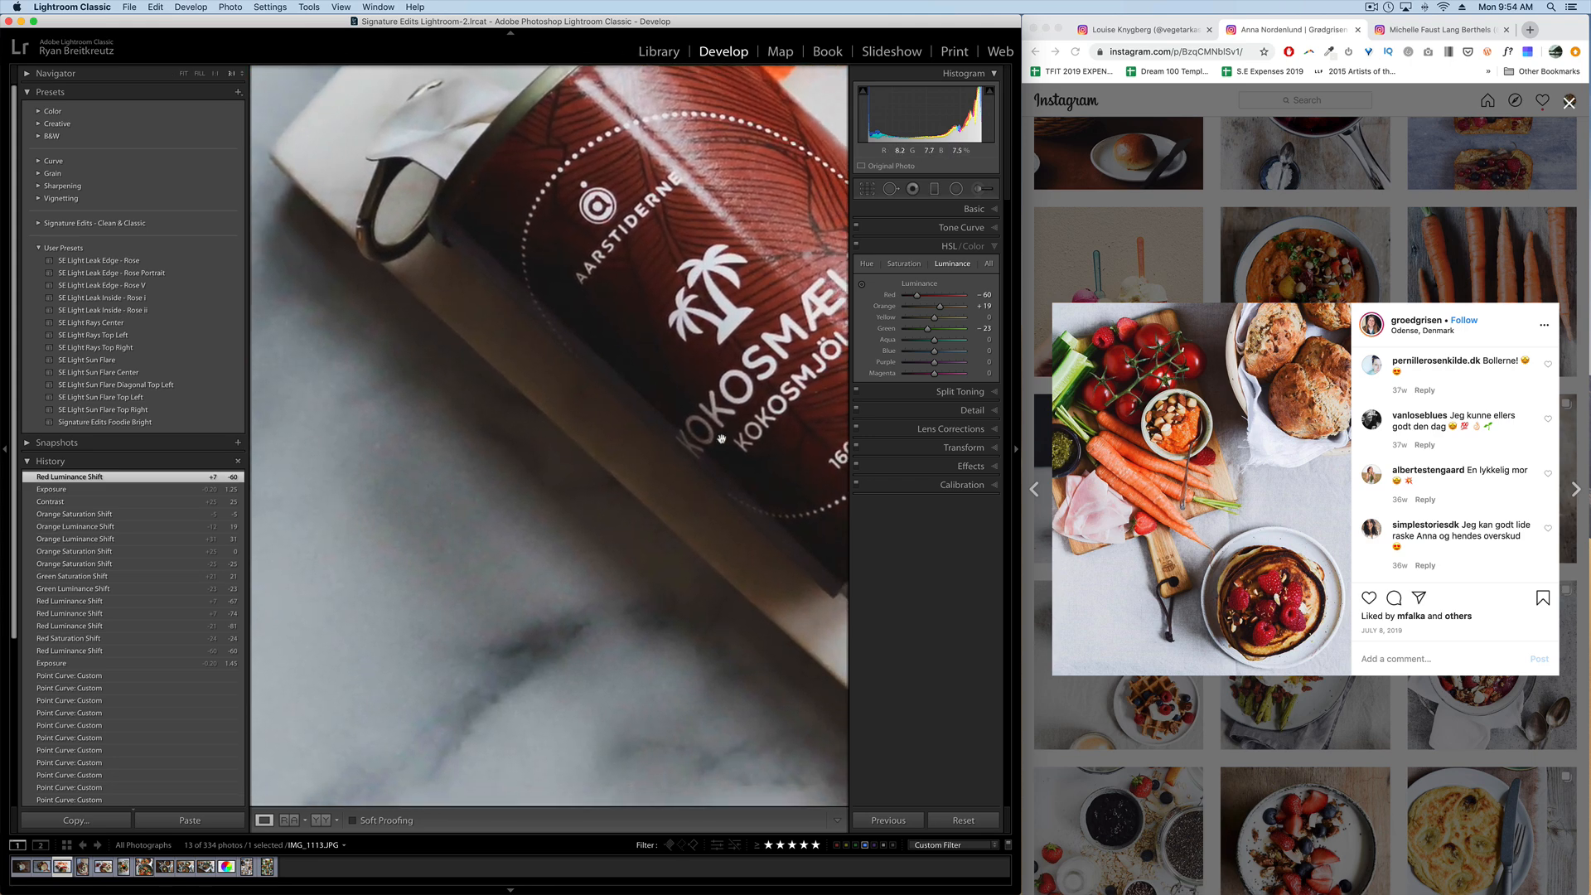
{"action": "left_click_drag", "start_coordinate": [799, 329], "coordinate": [358, 683]}
{"action": "left_click_drag", "start_coordinate": [421, 145], "coordinate": [287, 384]}
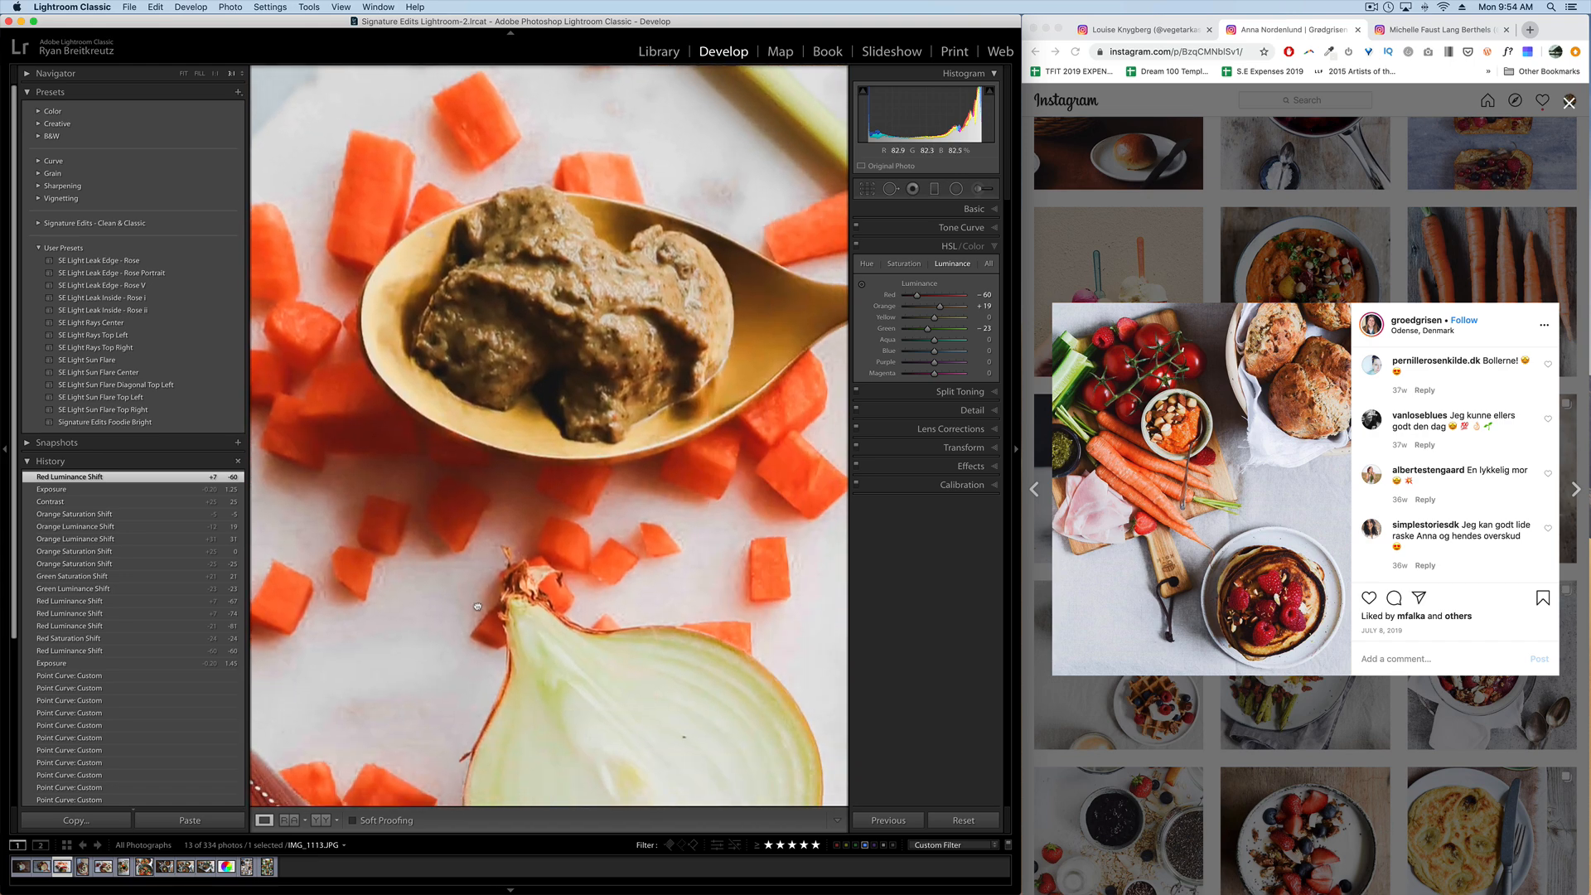
{"action": "left_click_drag", "start_coordinate": [503, 655], "coordinate": [485, 224]}
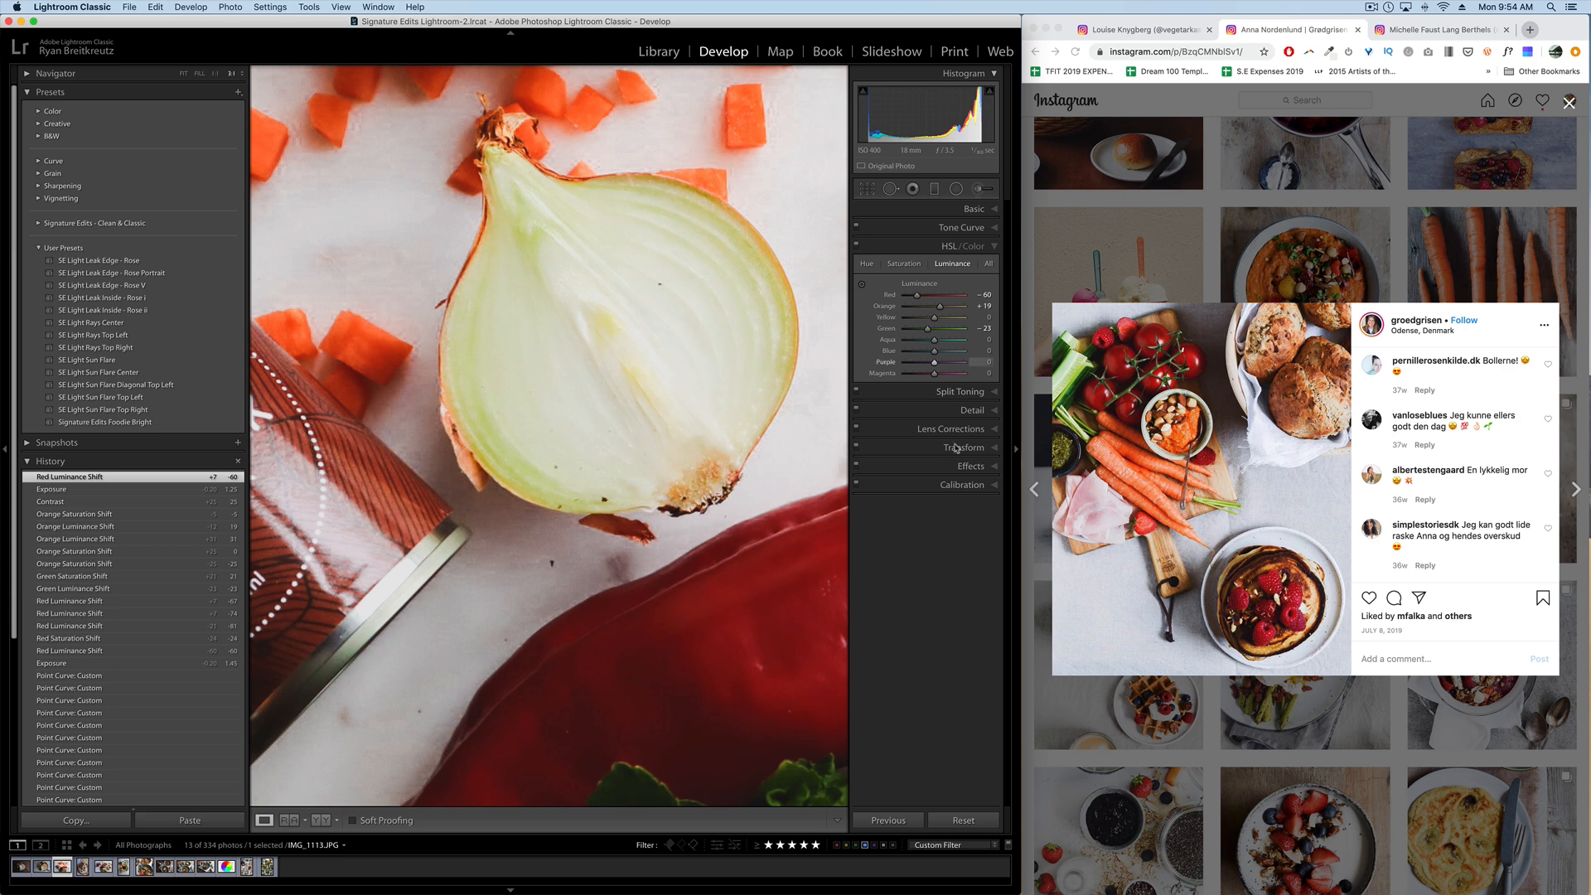
{"action": "key", "text": "alt+super+minus"}
{"action": "key", "text": "alt+super+minus"}
{"action": "key", "text": "alt+super+minus"}
{"action": "key", "text": "alt+super+minus"}
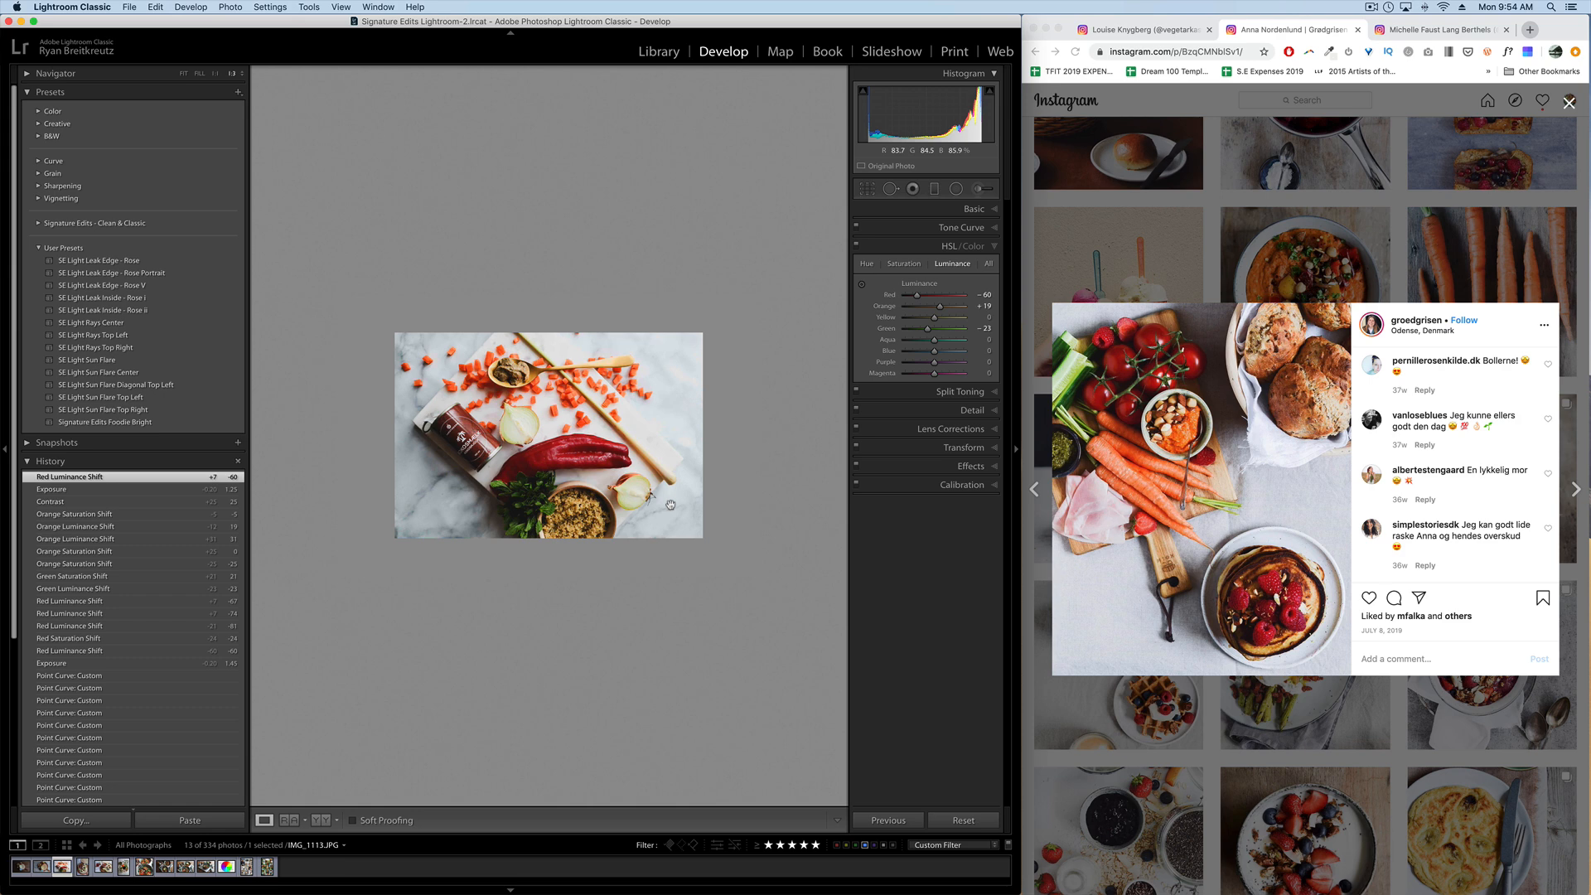
{"action": "key", "text": "alt+super+equal"}
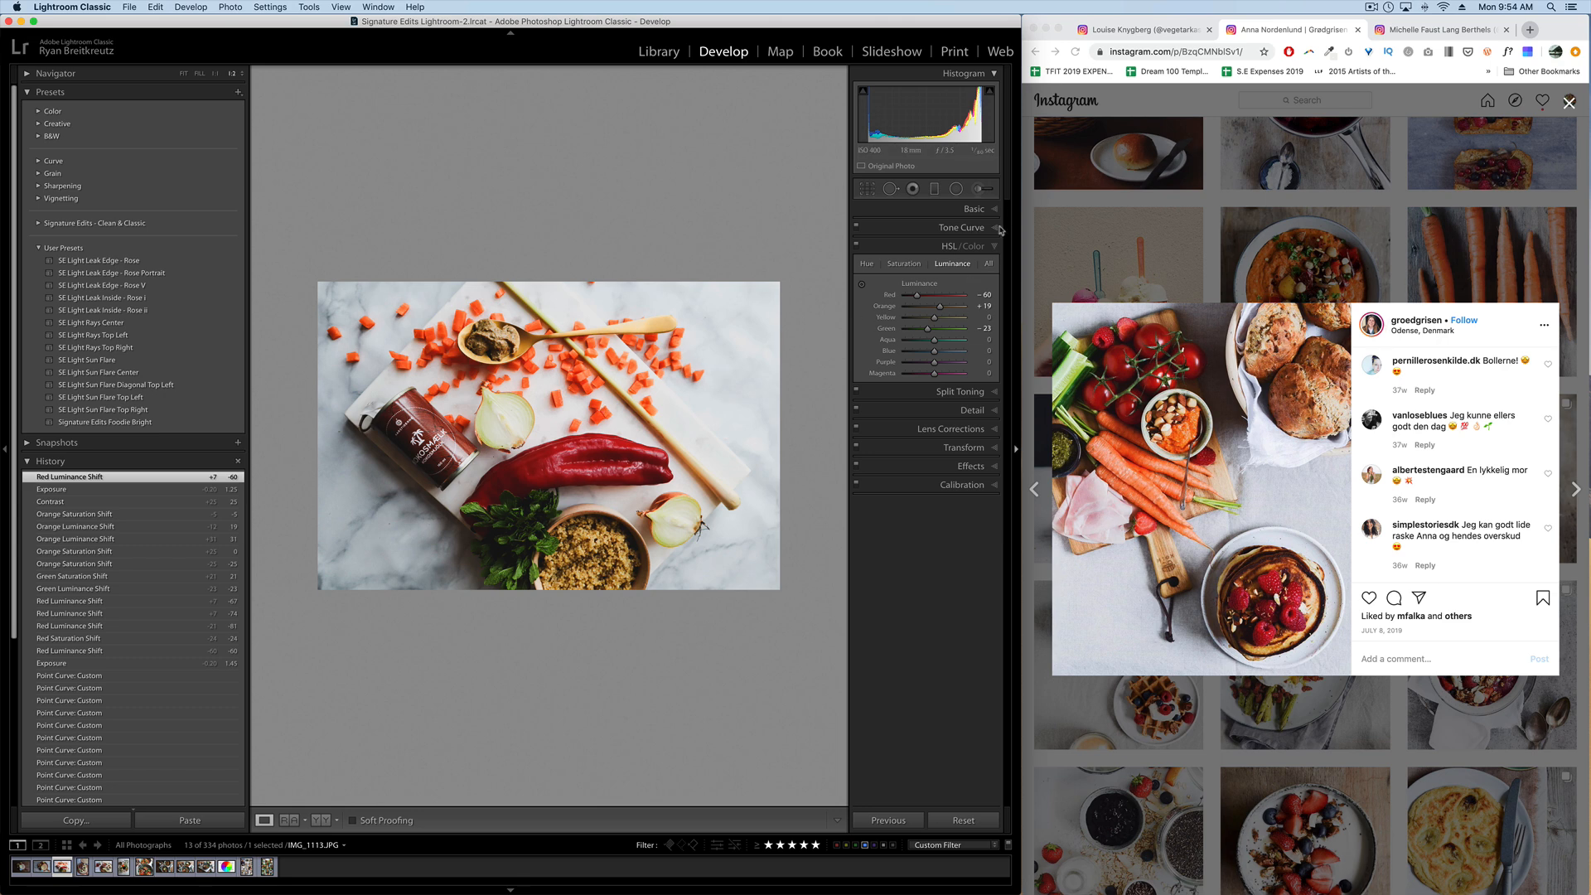
Set the shadows of the whole photo to -41 in the basic adjustments.
{"action": "left_click", "coordinate": [981, 209]}
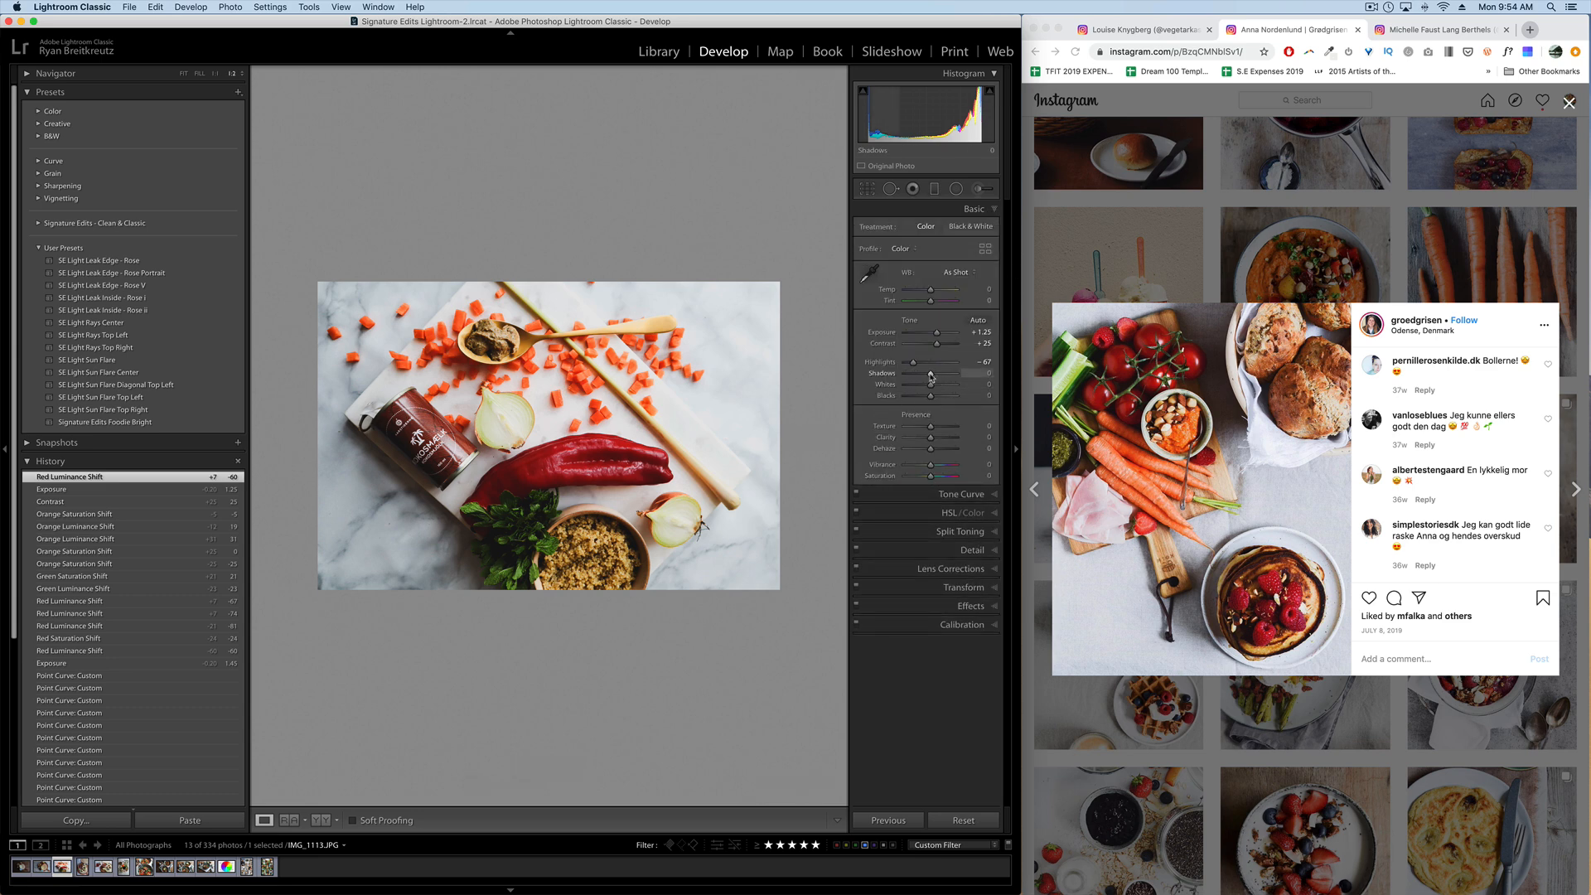
{"action": "left_click_drag", "start_coordinate": [931, 375], "coordinate": [920, 378]}
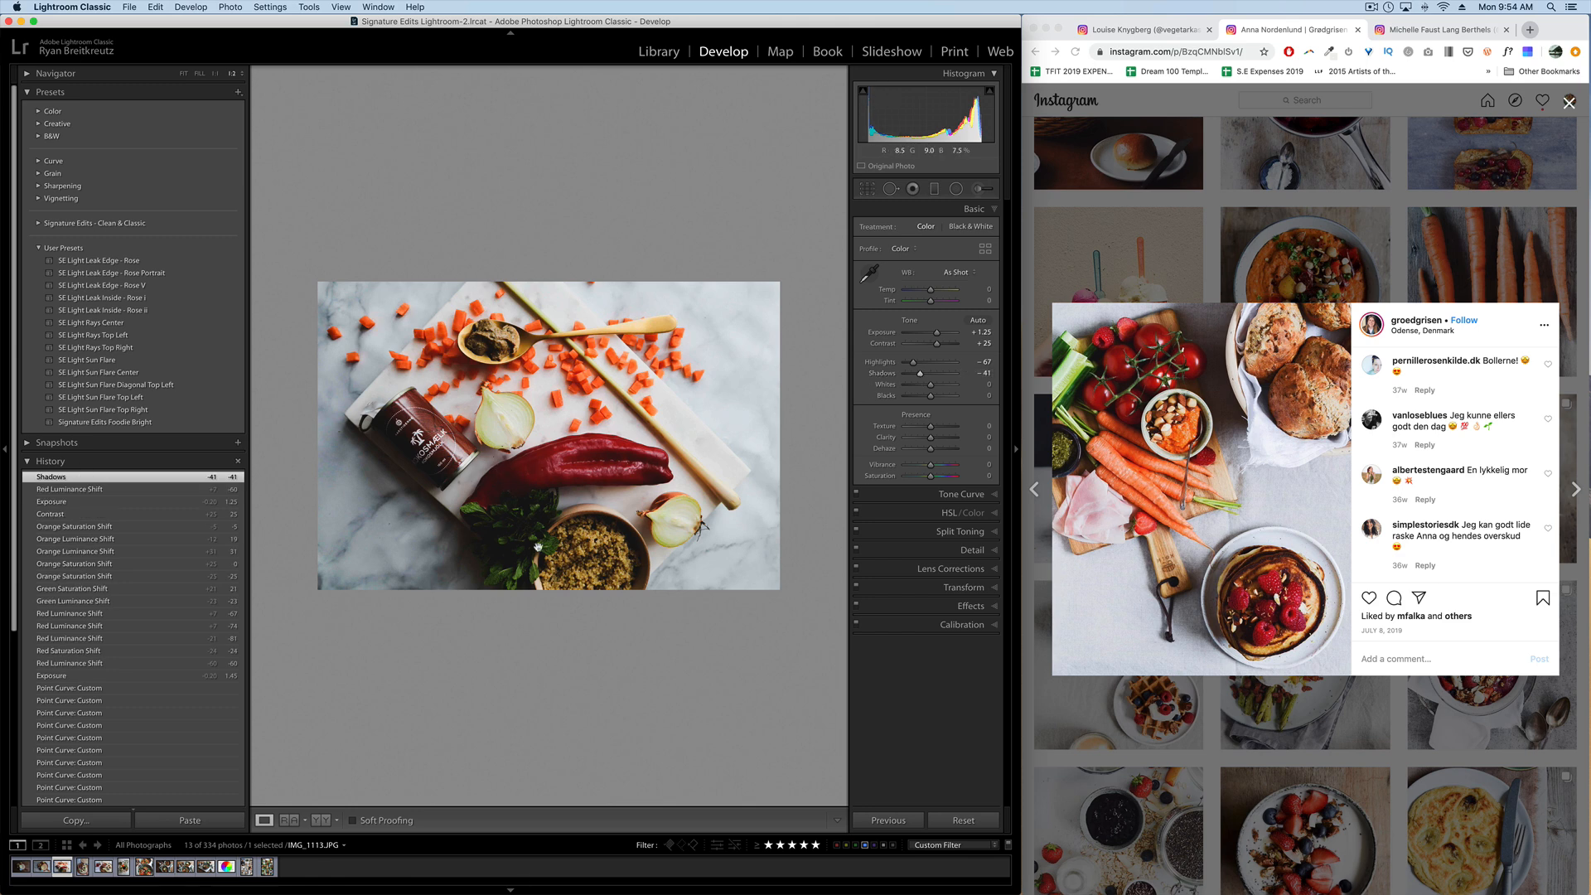
Start an adjustment brush with its effects reset and exposure at 0.38, and paint over the parsley and the edge of the grain bowl.
{"action": "left_click", "coordinate": [979, 189]}
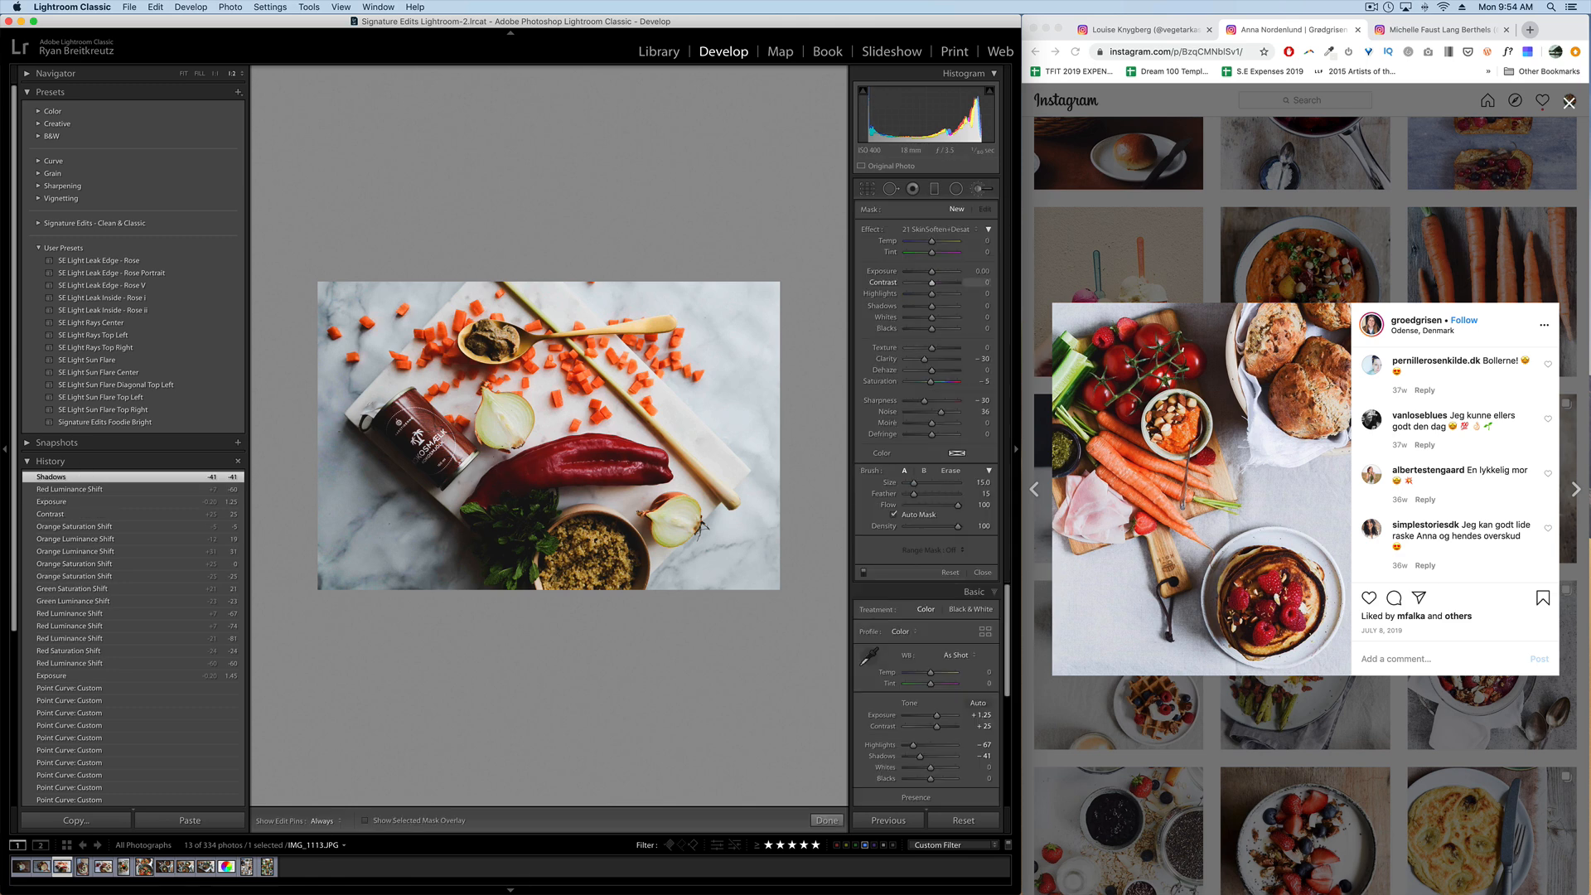
{"action": "left_click", "coordinate": [870, 230], "text": "alt"}
{"action": "left_click_drag", "start_coordinate": [935, 276], "coordinate": [935, 275]}
{"action": "mouse_move", "coordinate": [519, 532]}
{"action": "left_mouse_down"}
{"action": "mouse_move", "coordinate": [523, 511]}
{"action": "mouse_move", "coordinate": [515, 551]}
{"action": "mouse_move", "coordinate": [539, 564]}
{"action": "mouse_move", "coordinate": [581, 542]}
{"action": "mouse_move", "coordinate": [605, 557]}
{"action": "mouse_move", "coordinate": [570, 557]}
{"action": "left_mouse_up"}
Reduce the brush size to 11.0 and paint the same brightening mask along the red pepper.
{"action": "key", "text": "bracketleft"}
{"action": "key", "text": "bracketleft"}
{"action": "key", "text": "bracketleft"}
{"action": "key", "text": "bracketleft"}
{"action": "key", "text": "h"}
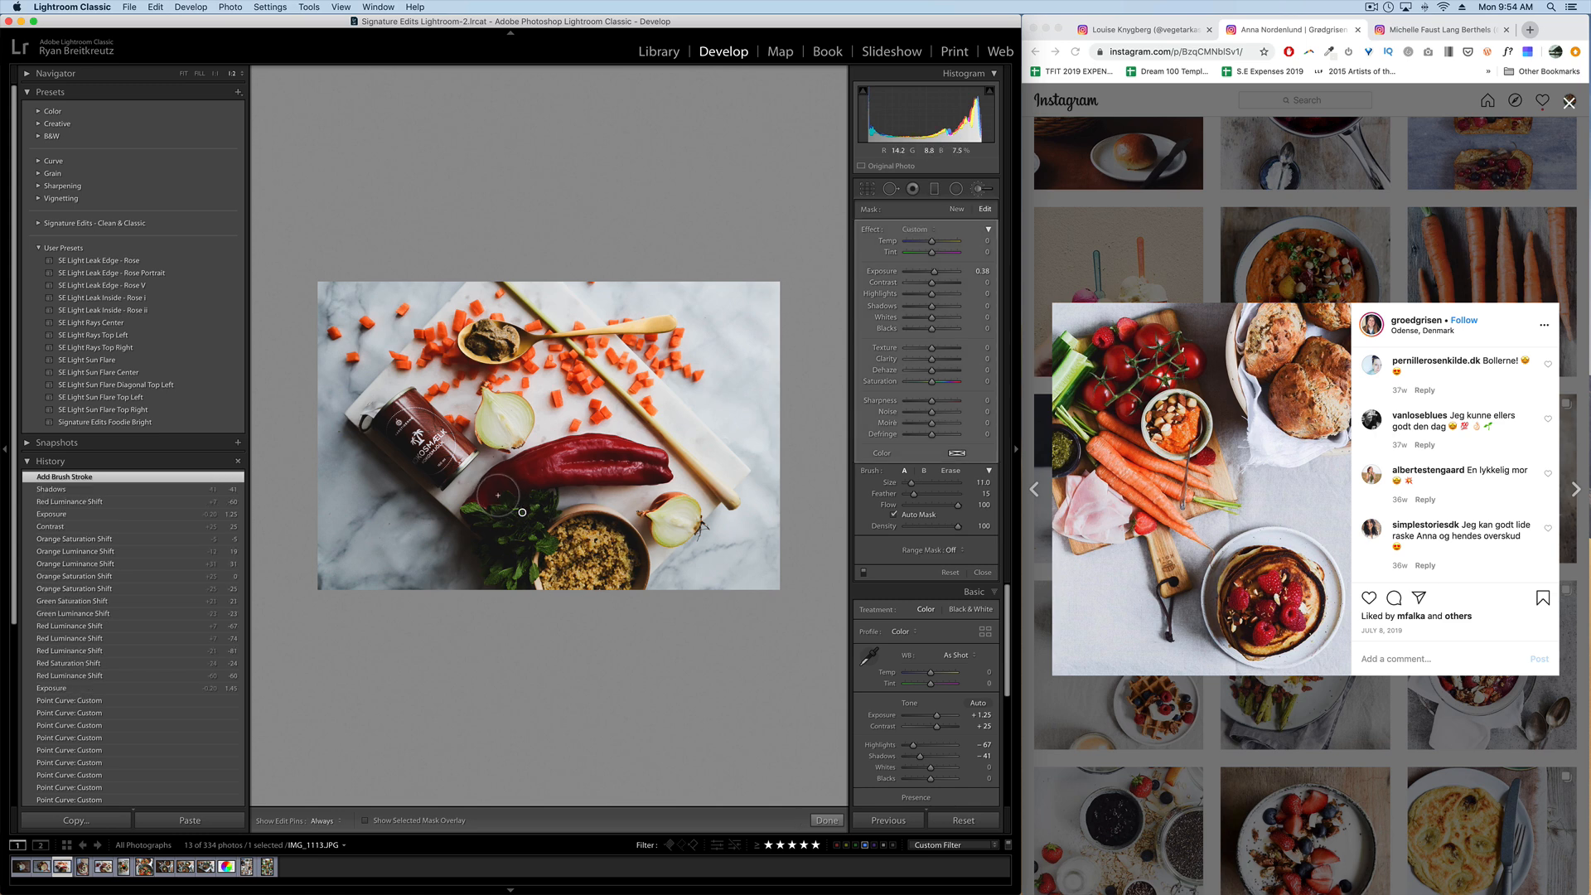
{"action": "left_click_drag", "start_coordinate": [507, 484], "coordinate": [628, 458]}
{"action": "key", "text": "h"}
Reduce the brush size to 8.0 and extend the brightening mask over the parsley beside the pepper.
{"action": "key", "text": "bracketleft"}
{"action": "key", "text": "bracketleft"}
{"action": "key", "text": "bracketleft"}
{"action": "key", "text": "h"}
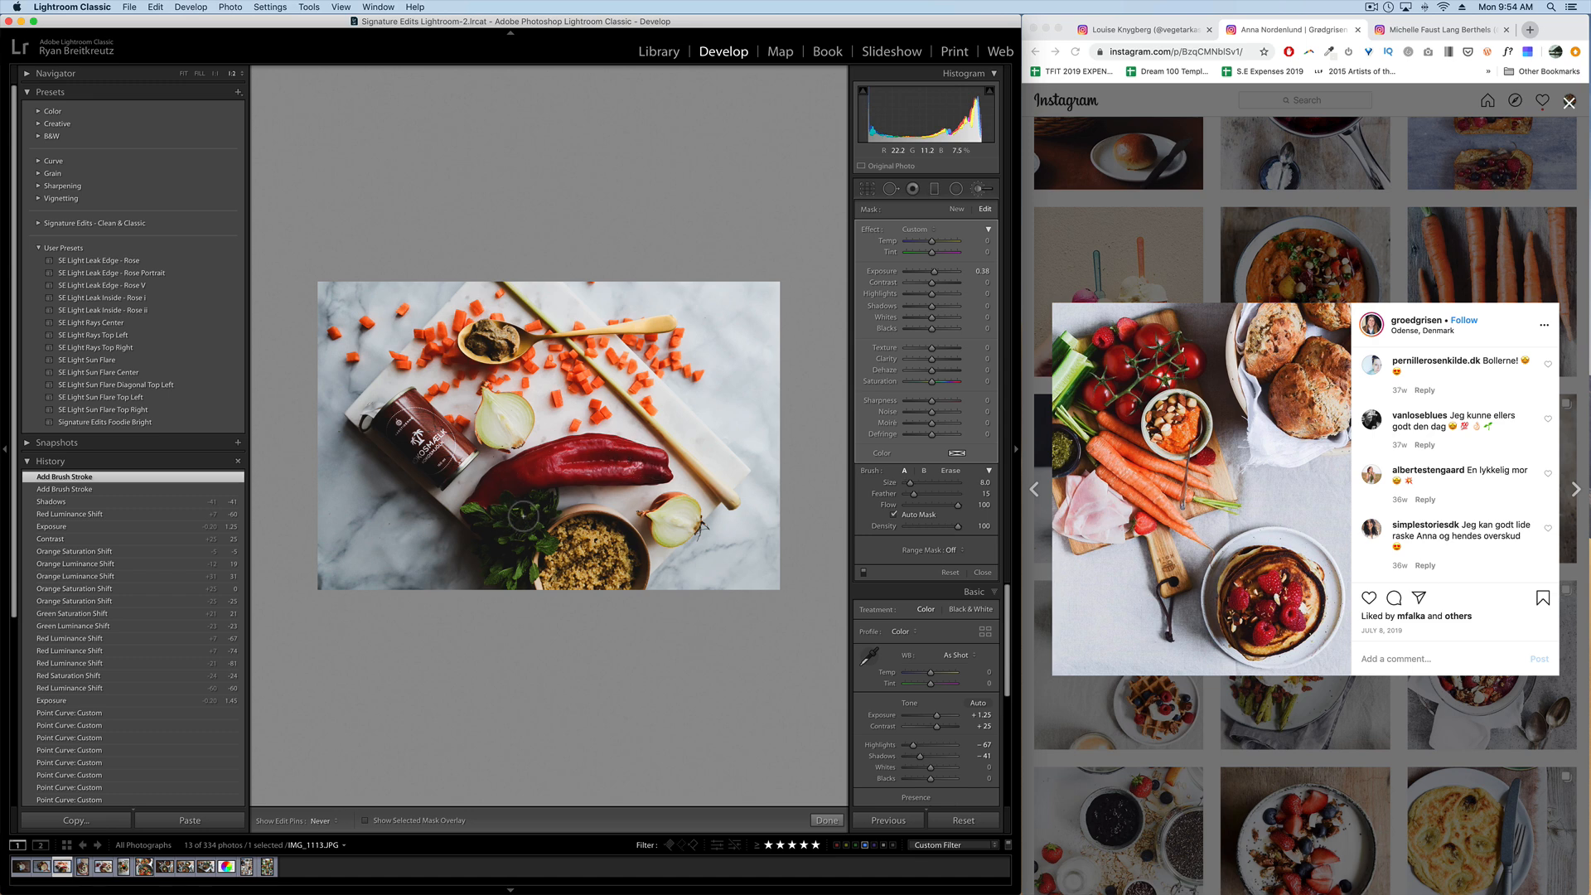
{"action": "left_click_drag", "start_coordinate": [518, 525], "coordinate": [522, 512]}
{"action": "key", "text": "h"}
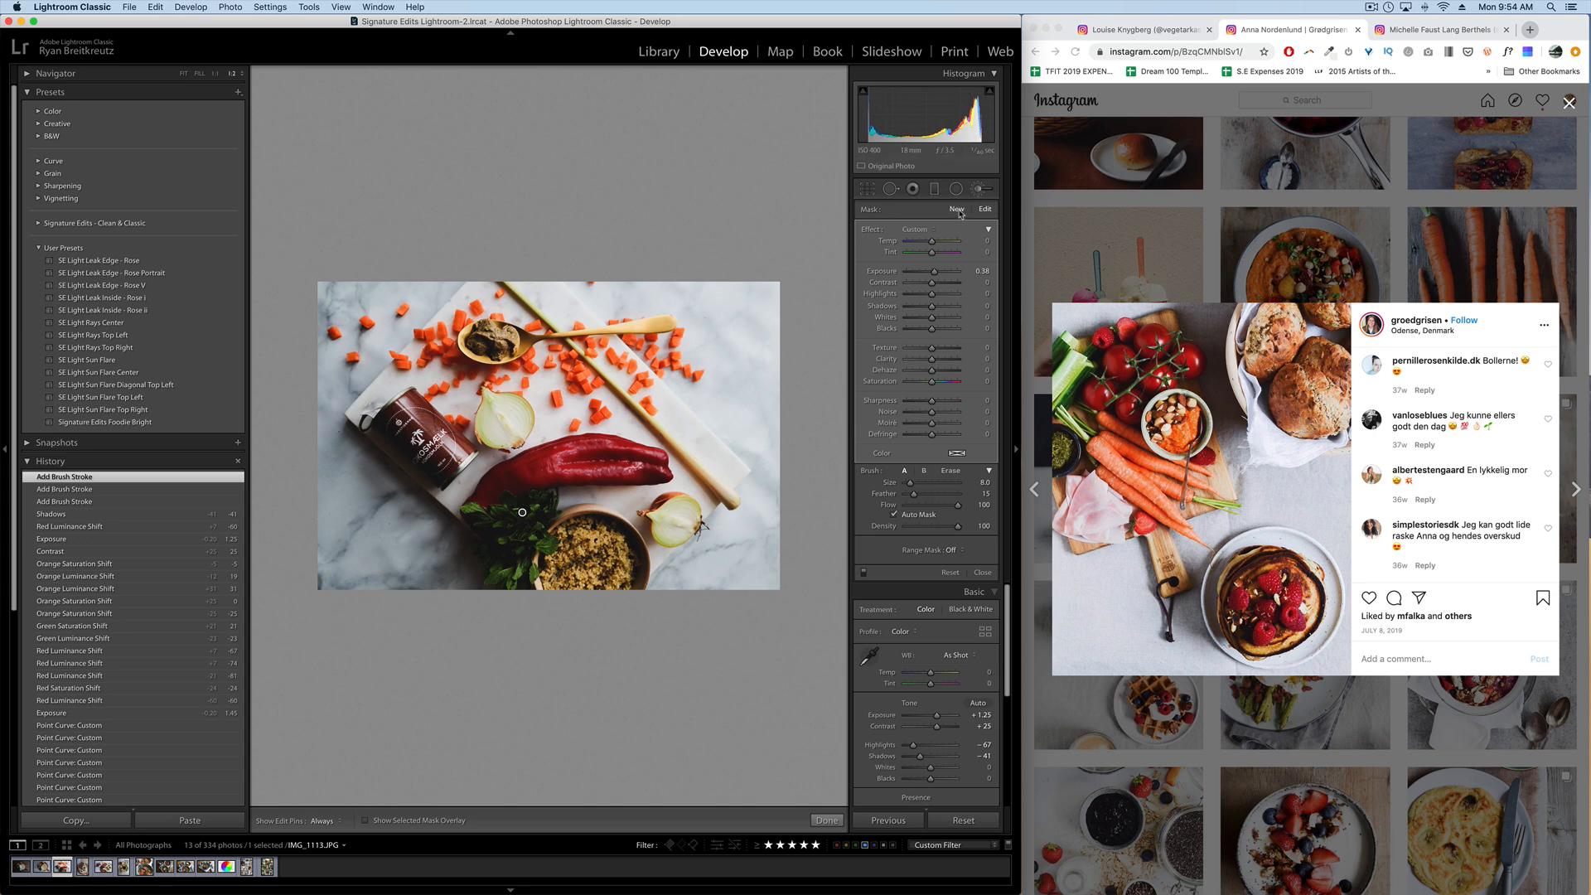
Create a new brush mask with exposure 0.38 and paint over the paste in the spoon and the can label.
{"action": "left_click", "coordinate": [957, 210]}
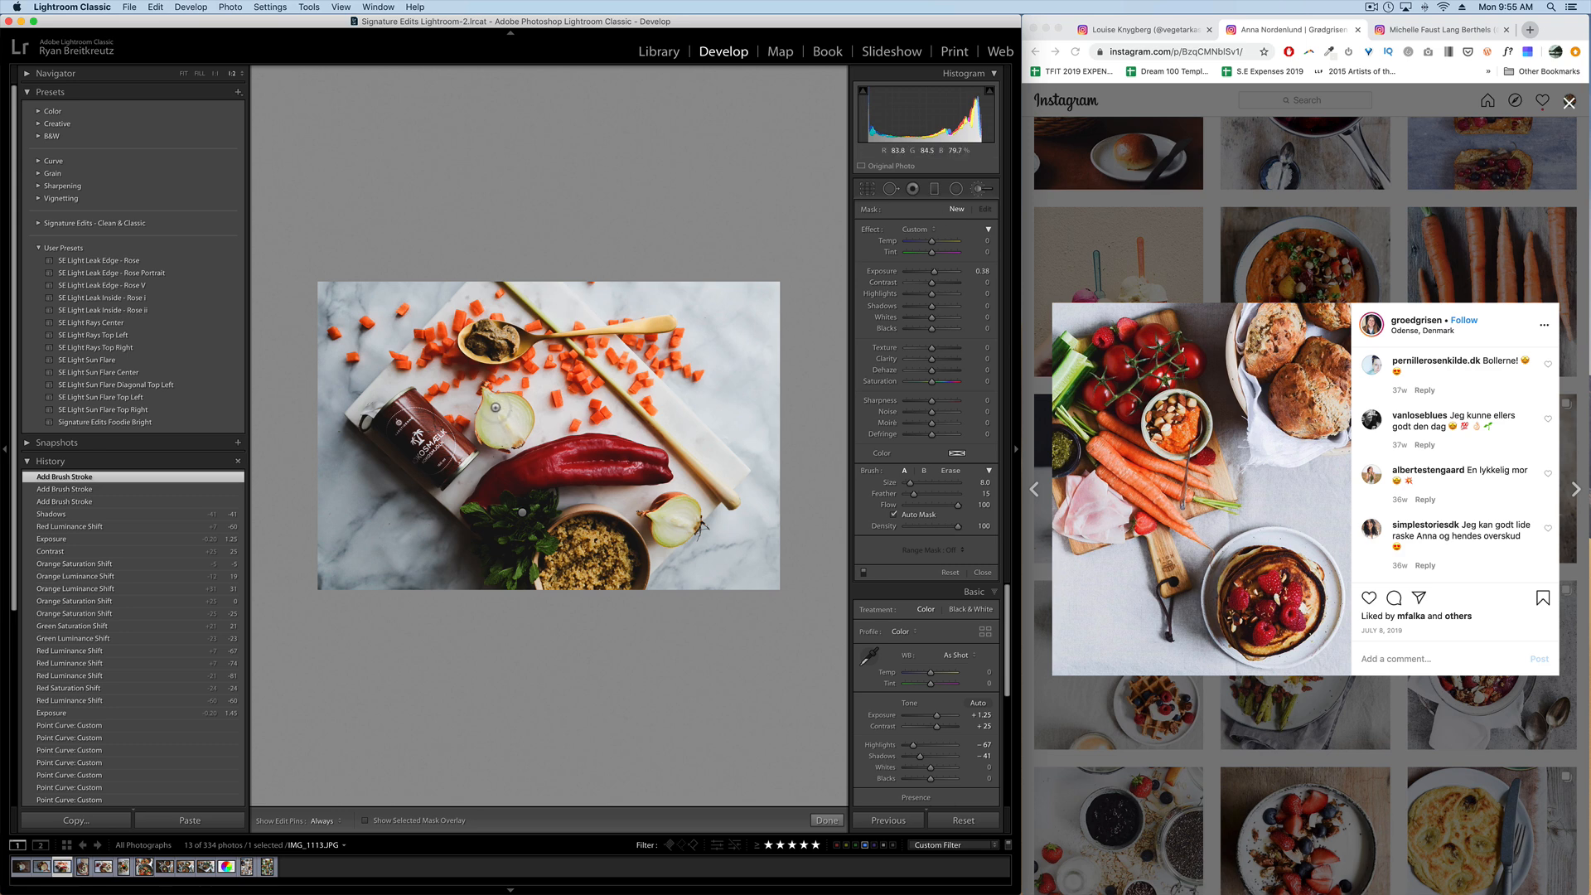
{"action": "key", "text": "h"}
{"action": "left_click_drag", "start_coordinate": [488, 341], "coordinate": [487, 348]}
{"action": "key", "text": "h"}
{"action": "left_click_drag", "start_coordinate": [402, 422], "coordinate": [433, 450]}
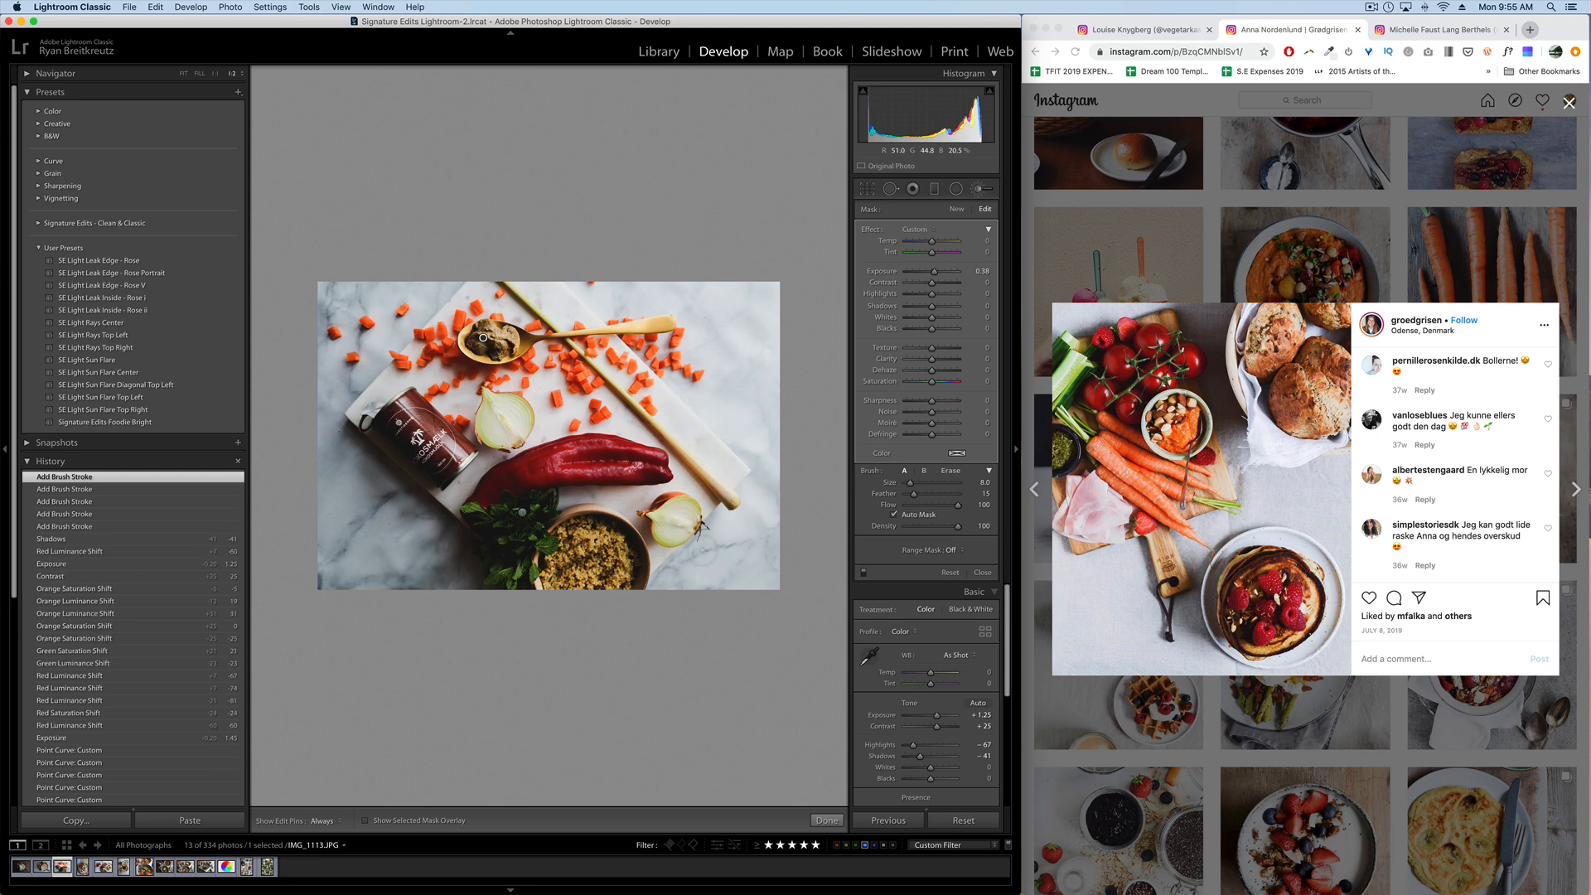
Paint a new mask over the parsley with brush size 13.0, reset its exposure to 0 and set its shadows to 26.
{"action": "left_click", "coordinate": [956, 209]}
{"action": "scroll", "coordinate": [521, 572], "scroll_direction": "up", "scroll_amount": 5}
{"action": "mouse_move", "coordinate": [525, 566]}
{"action": "left_mouse_down"}
{"action": "mouse_move", "coordinate": [509, 521]}
{"action": "mouse_move", "coordinate": [521, 552]}
{"action": "mouse_move", "coordinate": [533, 516]}
{"action": "mouse_move", "coordinate": [527, 552]}
{"action": "mouse_move", "coordinate": [498, 506]}
{"action": "mouse_move", "coordinate": [512, 489]}
{"action": "mouse_move", "coordinate": [525, 539]}
{"action": "left_mouse_up"}
{"action": "key", "text": "alt"}
{"action": "double_click", "coordinate": [933, 272]}
{"action": "left_click_drag", "start_coordinate": [938, 310], "coordinate": [943, 310]}
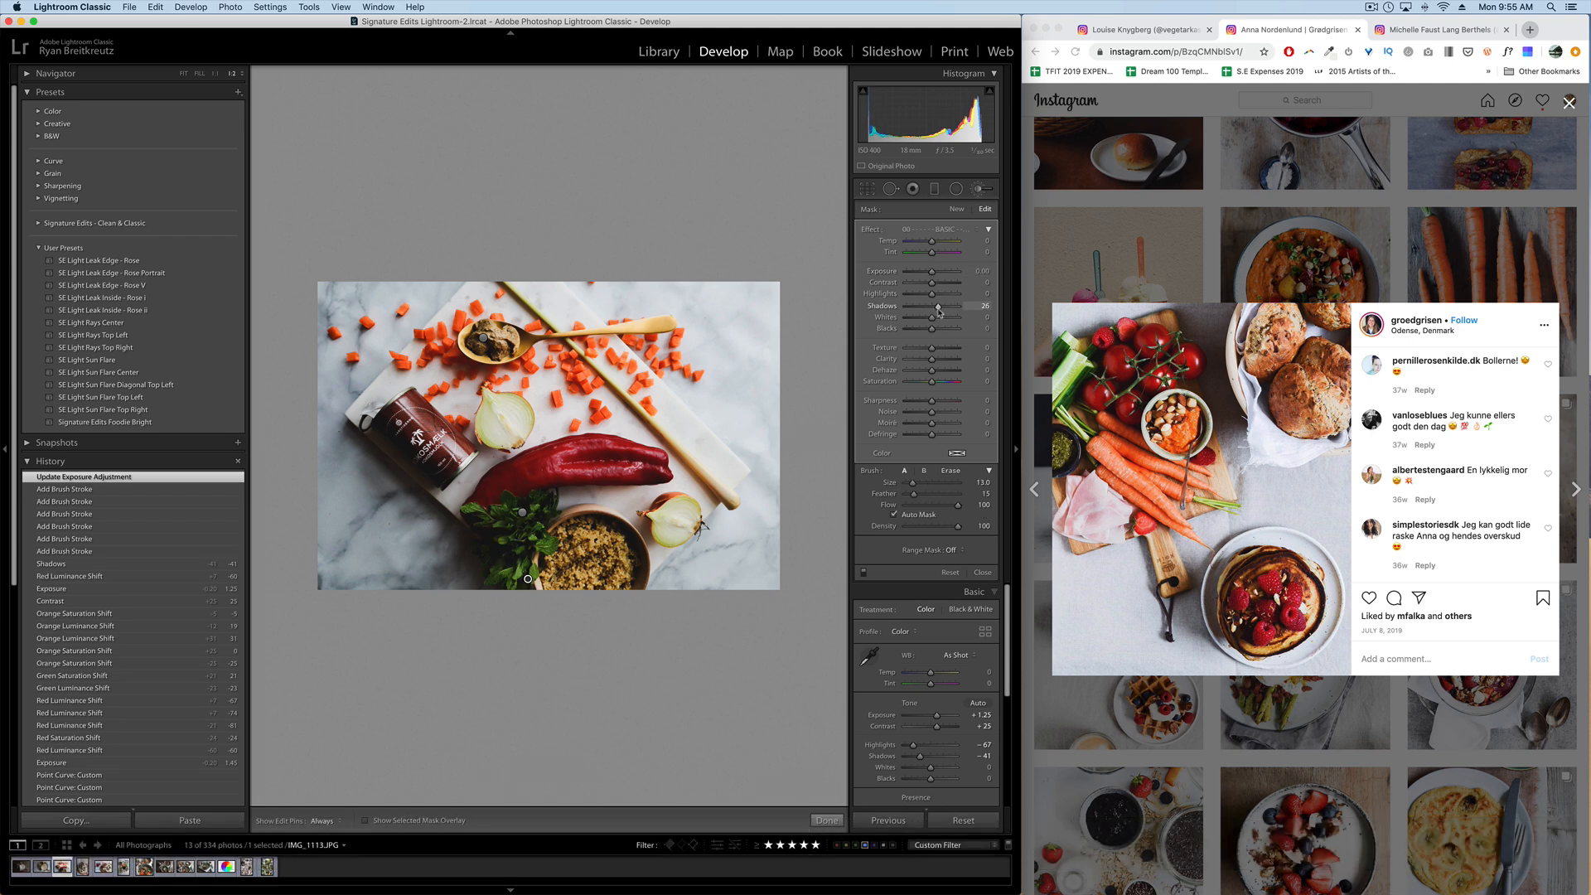
{"action": "key", "text": "Return"}
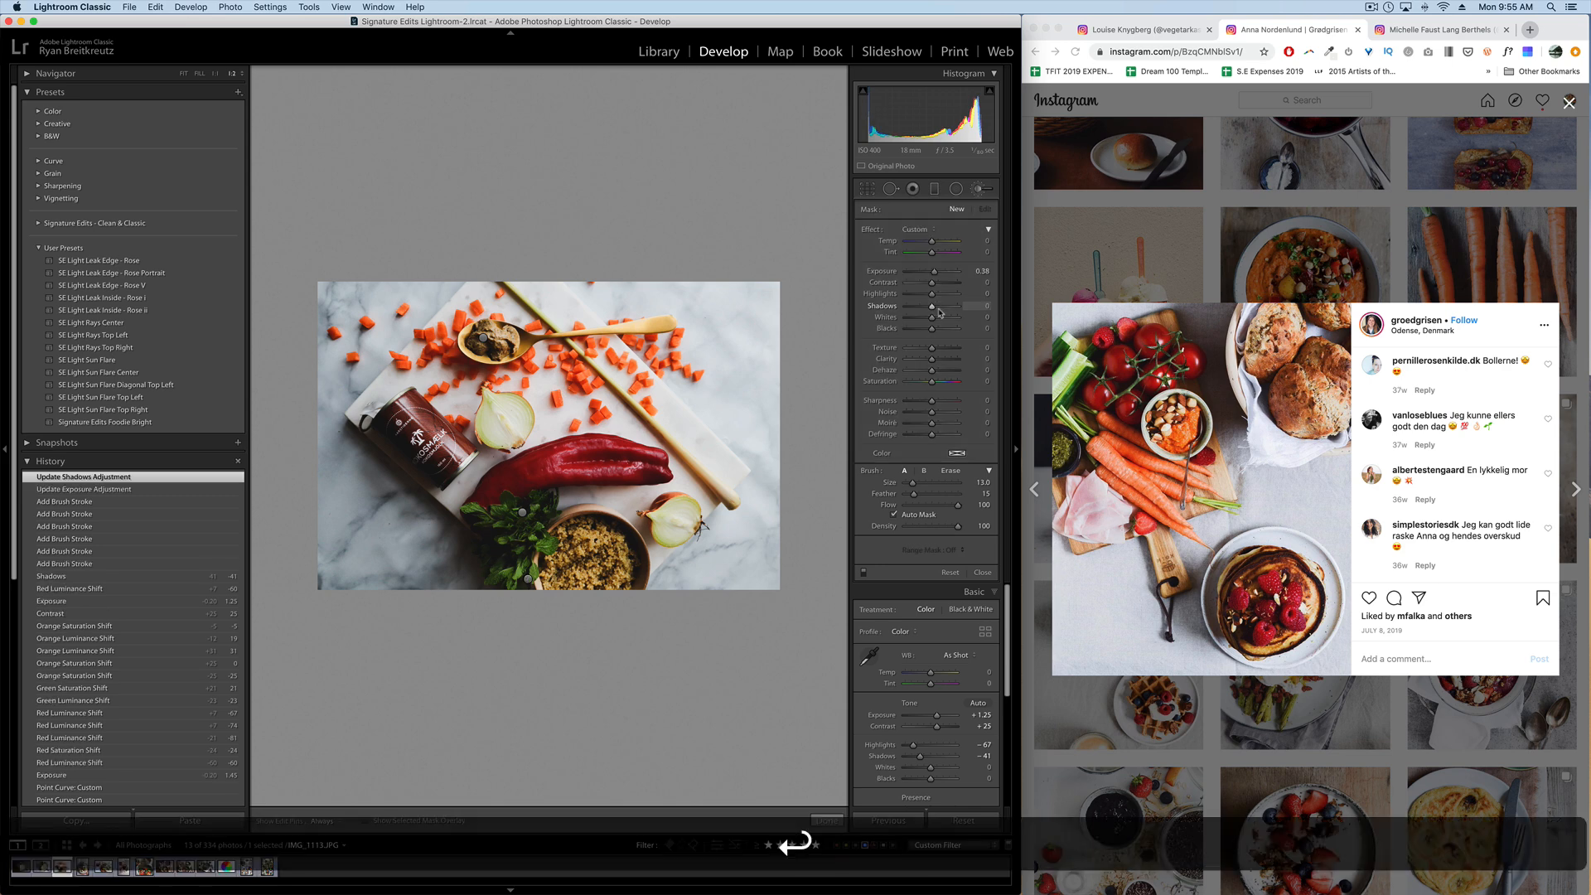
Raise the photo's overall exposure to +1.35.
{"action": "key", "text": "equal"}
{"action": "key", "text": "equal"}
{"action": "key", "text": "minus"}
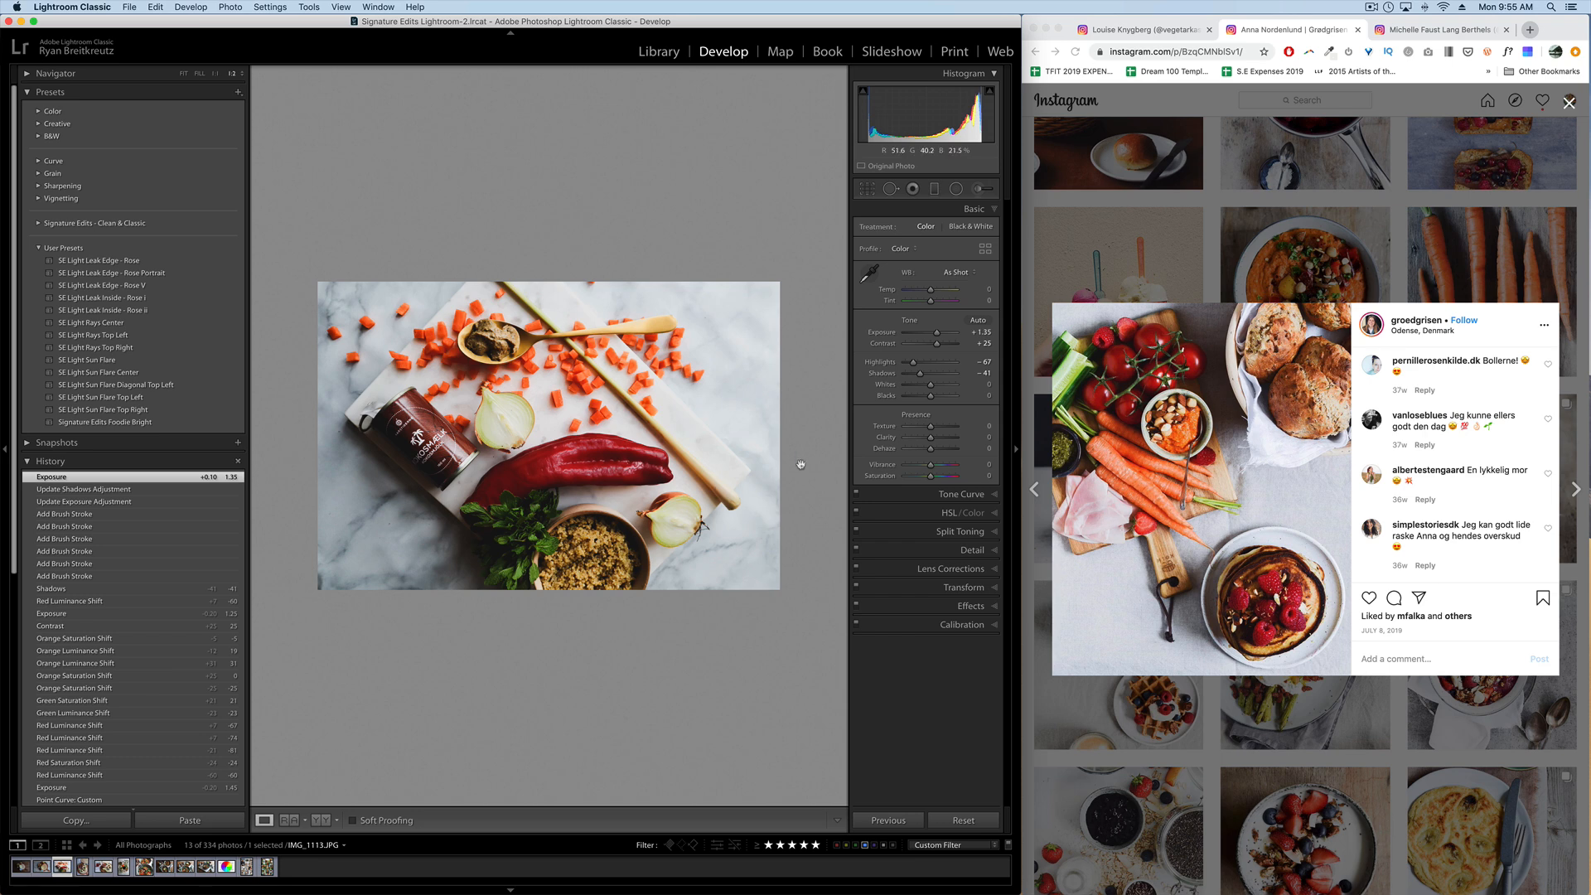
Close the Instagram post and look through more of the groedgrisen feed for its overall style.
{"action": "left_click", "coordinate": [1455, 217]}
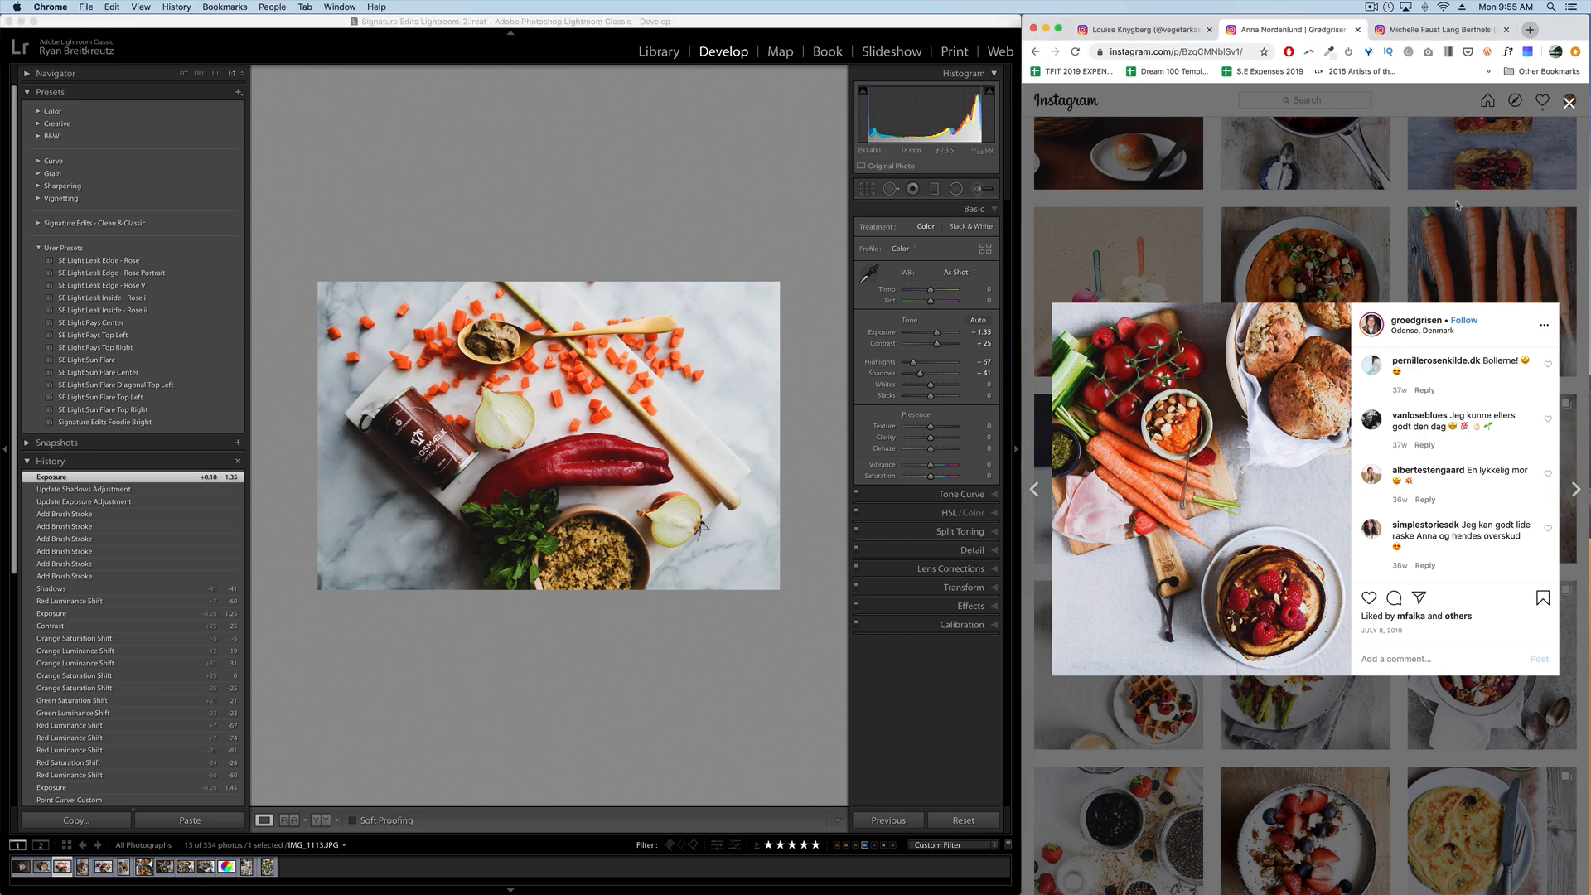
{"action": "left_click", "coordinate": [1569, 102]}
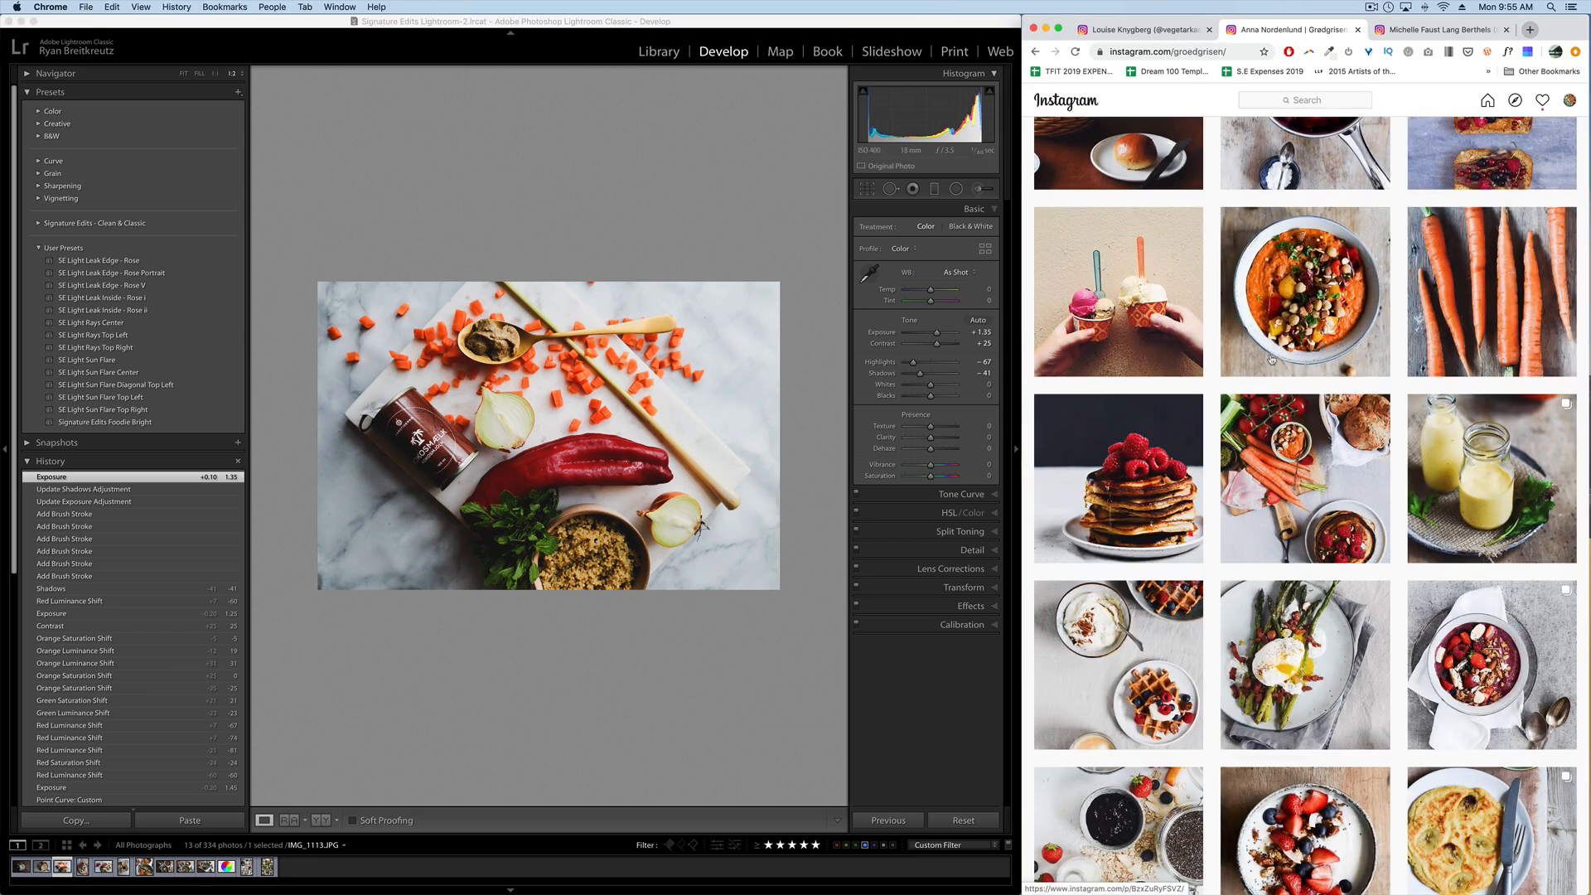
{"action": "scroll", "coordinate": [1303, 634], "scroll_direction": "down", "scroll_amount": 3}
{"action": "scroll", "coordinate": [1303, 633], "scroll_direction": "down", "scroll_amount": 20}
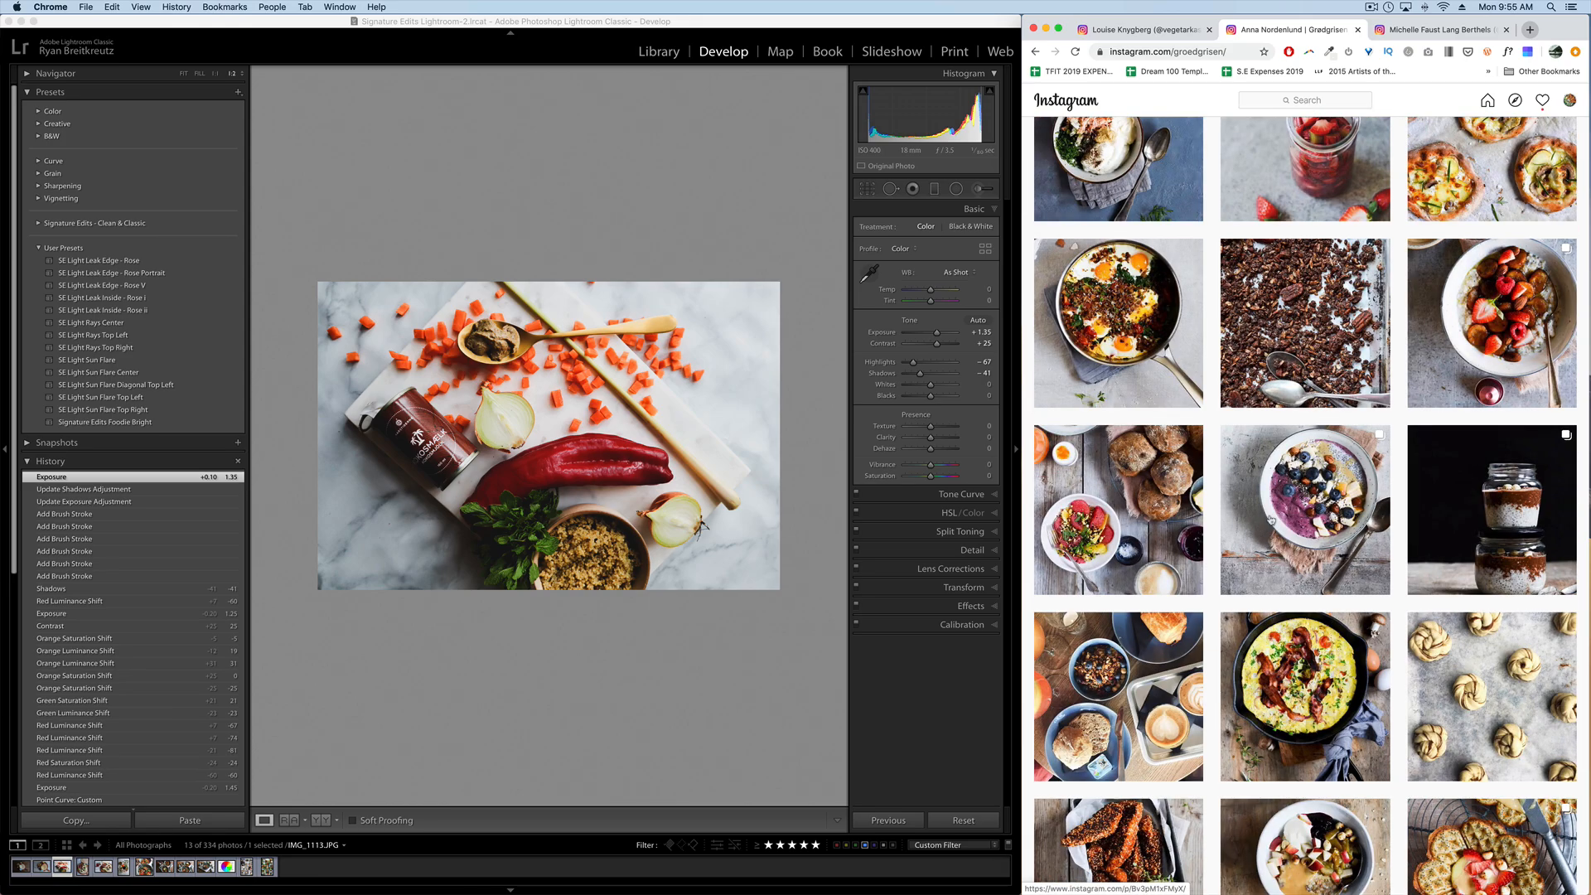
{"action": "scroll", "coordinate": [1270, 520], "scroll_direction": "down", "scroll_amount": 5}
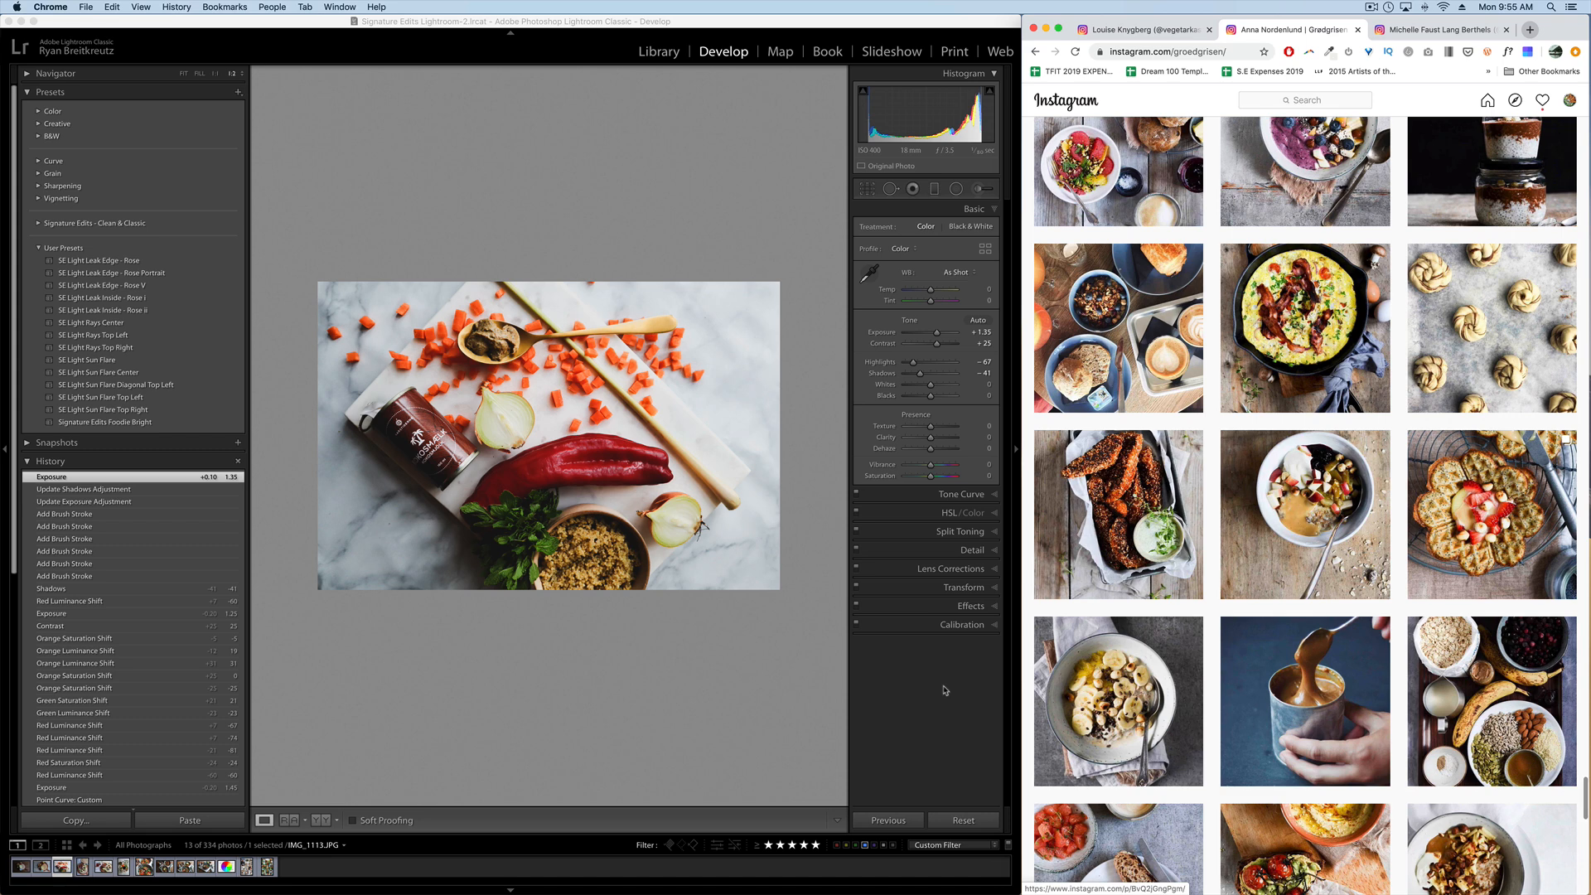
Copy the red pepper photo's develop settings with the checked options and move to the previous photo.
{"action": "key", "text": "super+c"}
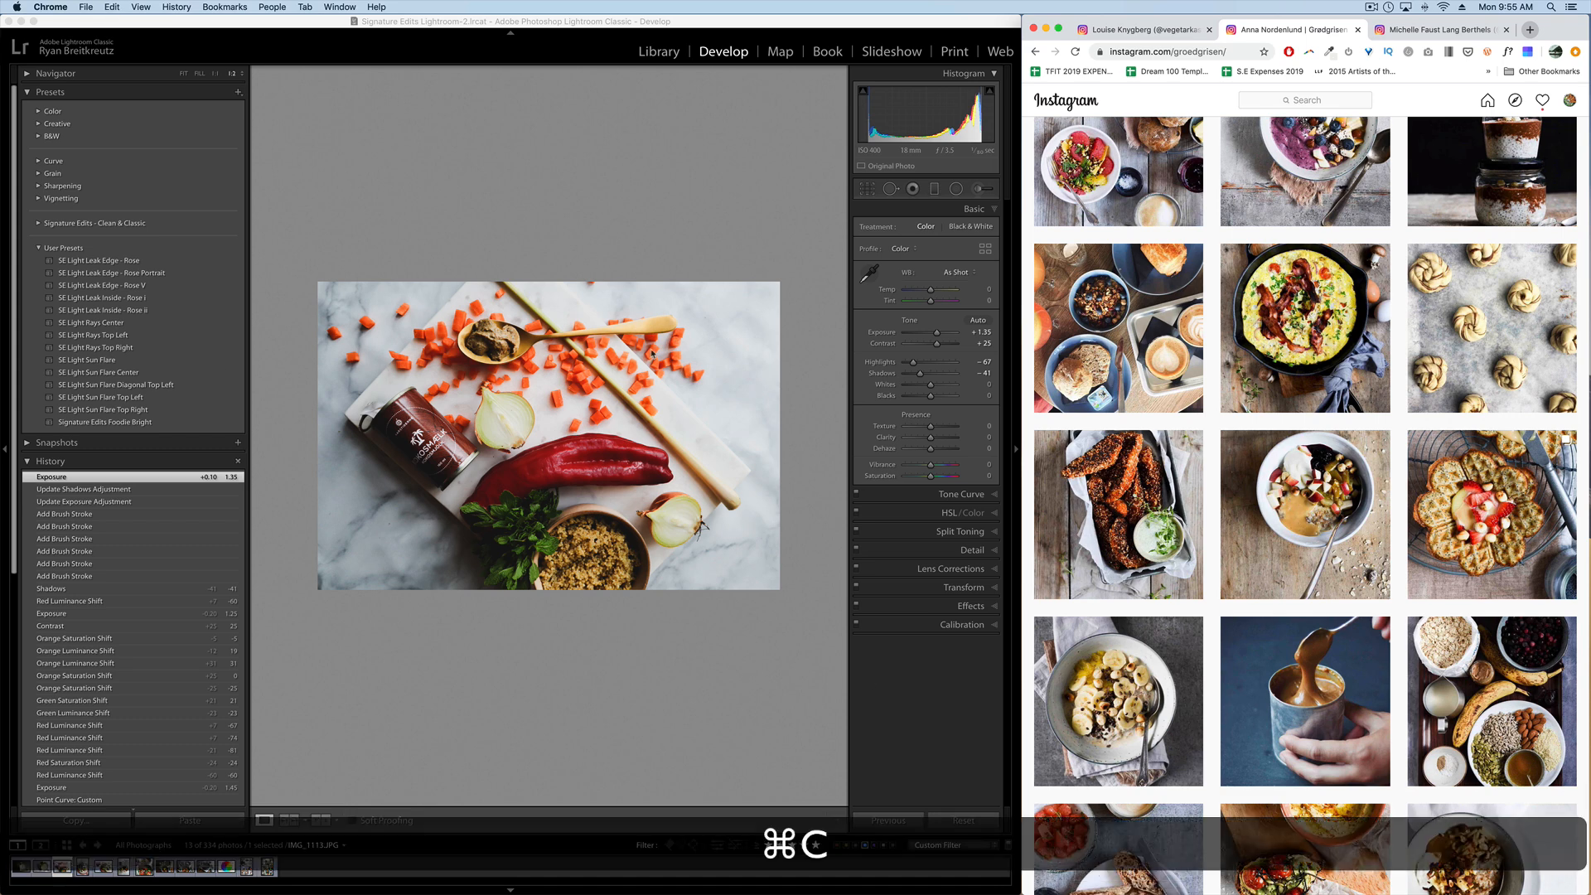
{"action": "key", "text": "super+c"}
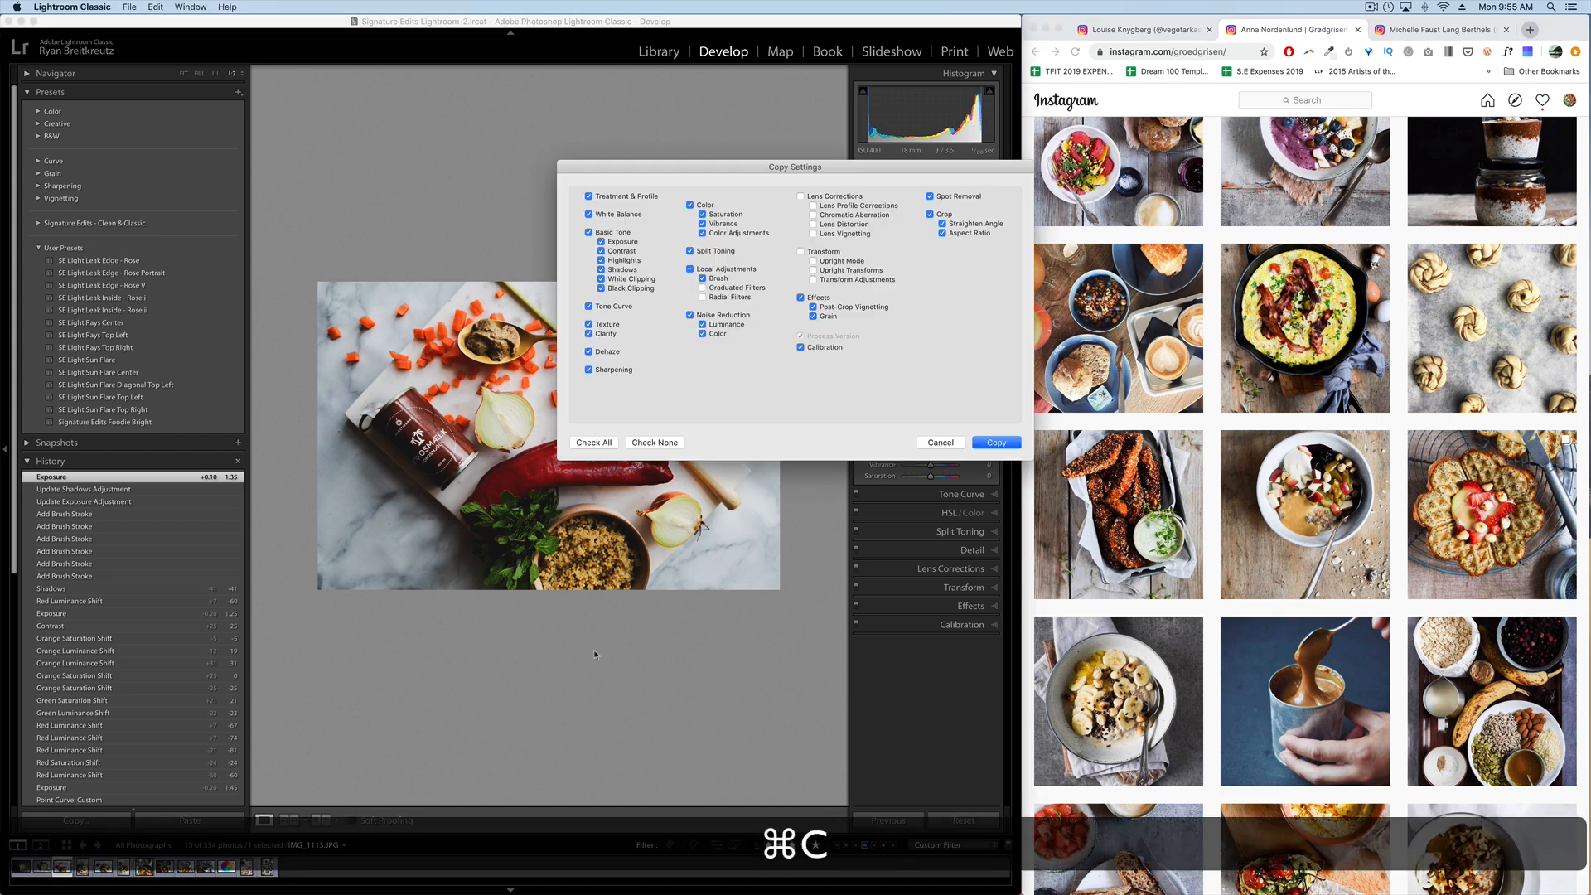
{"action": "key", "text": "Return"}
{"action": "key", "text": "Left"}
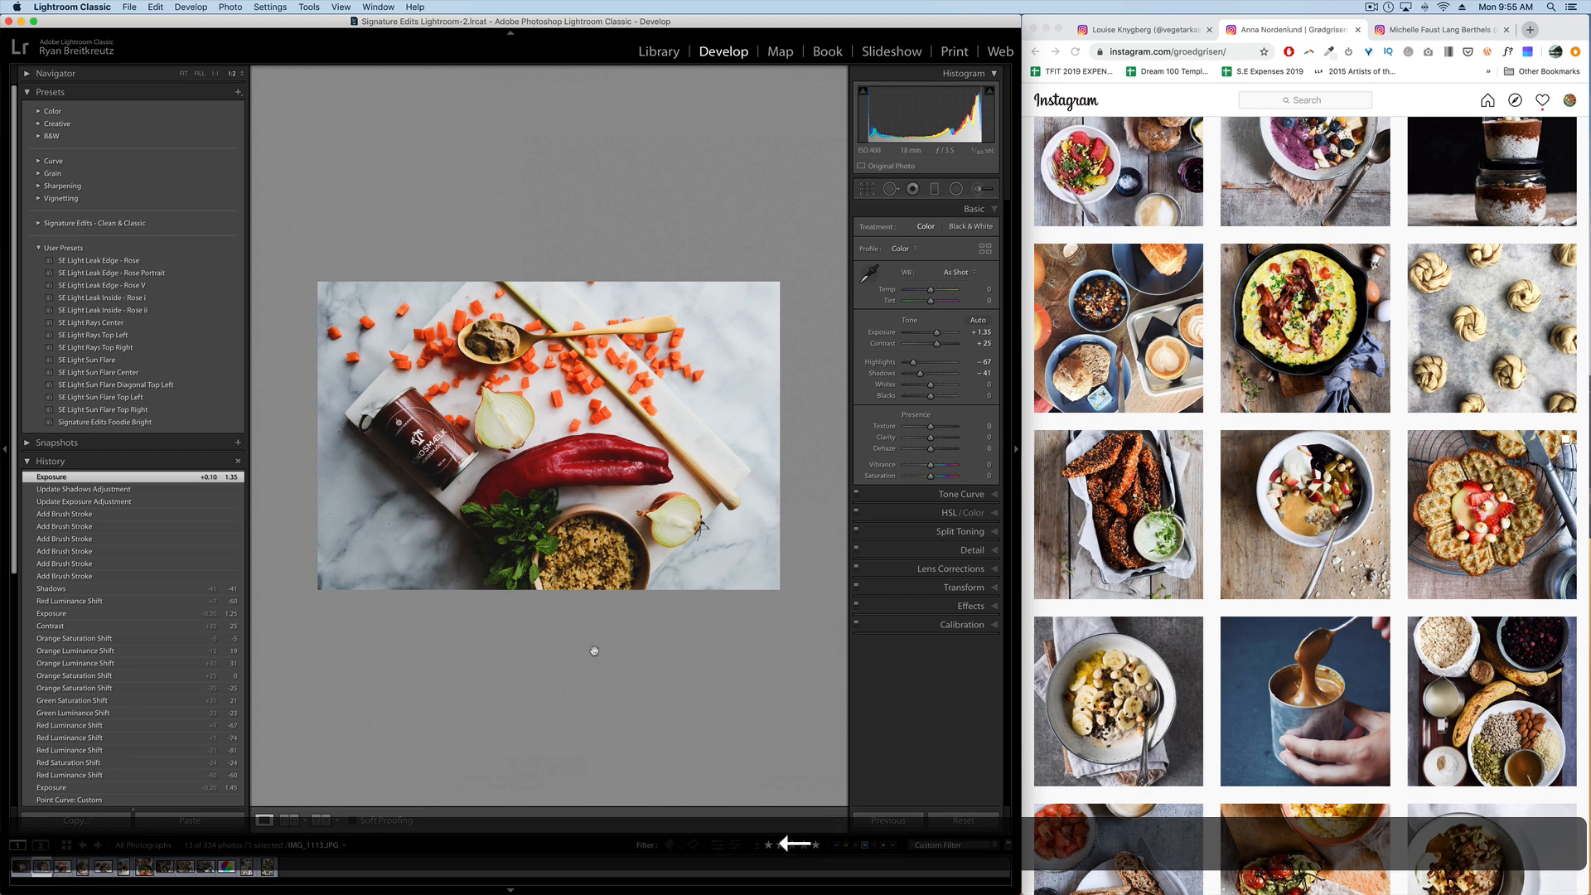
Paste the copied develop settings onto the marble-background tortilla photo and raise its exposure to +1.68.
{"action": "key", "text": "super+v"}
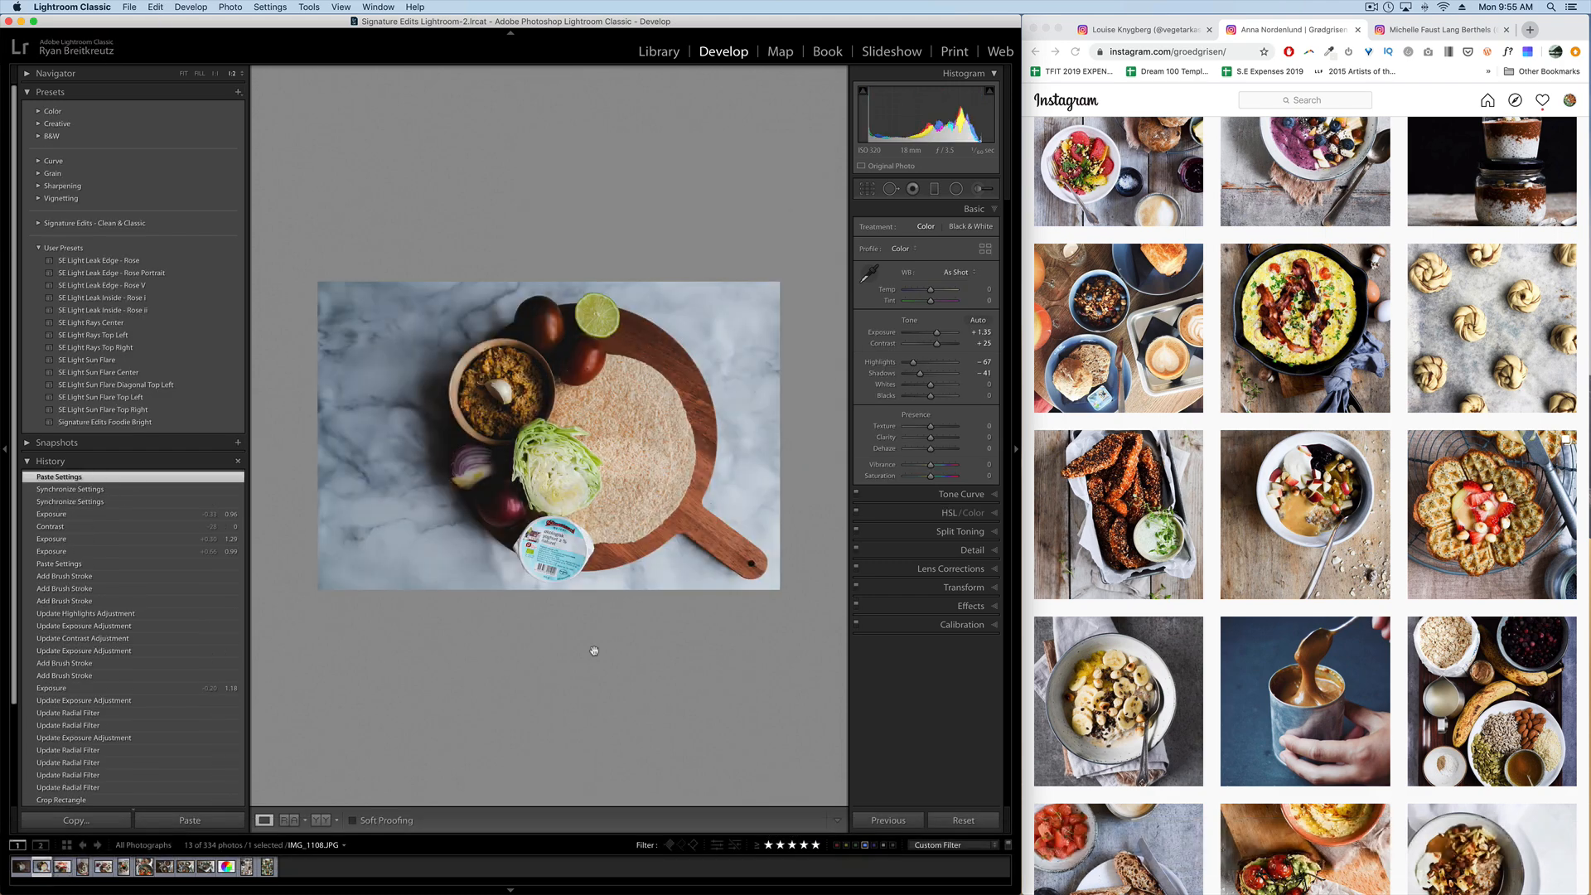
{"action": "key", "text": "shift+equal"}
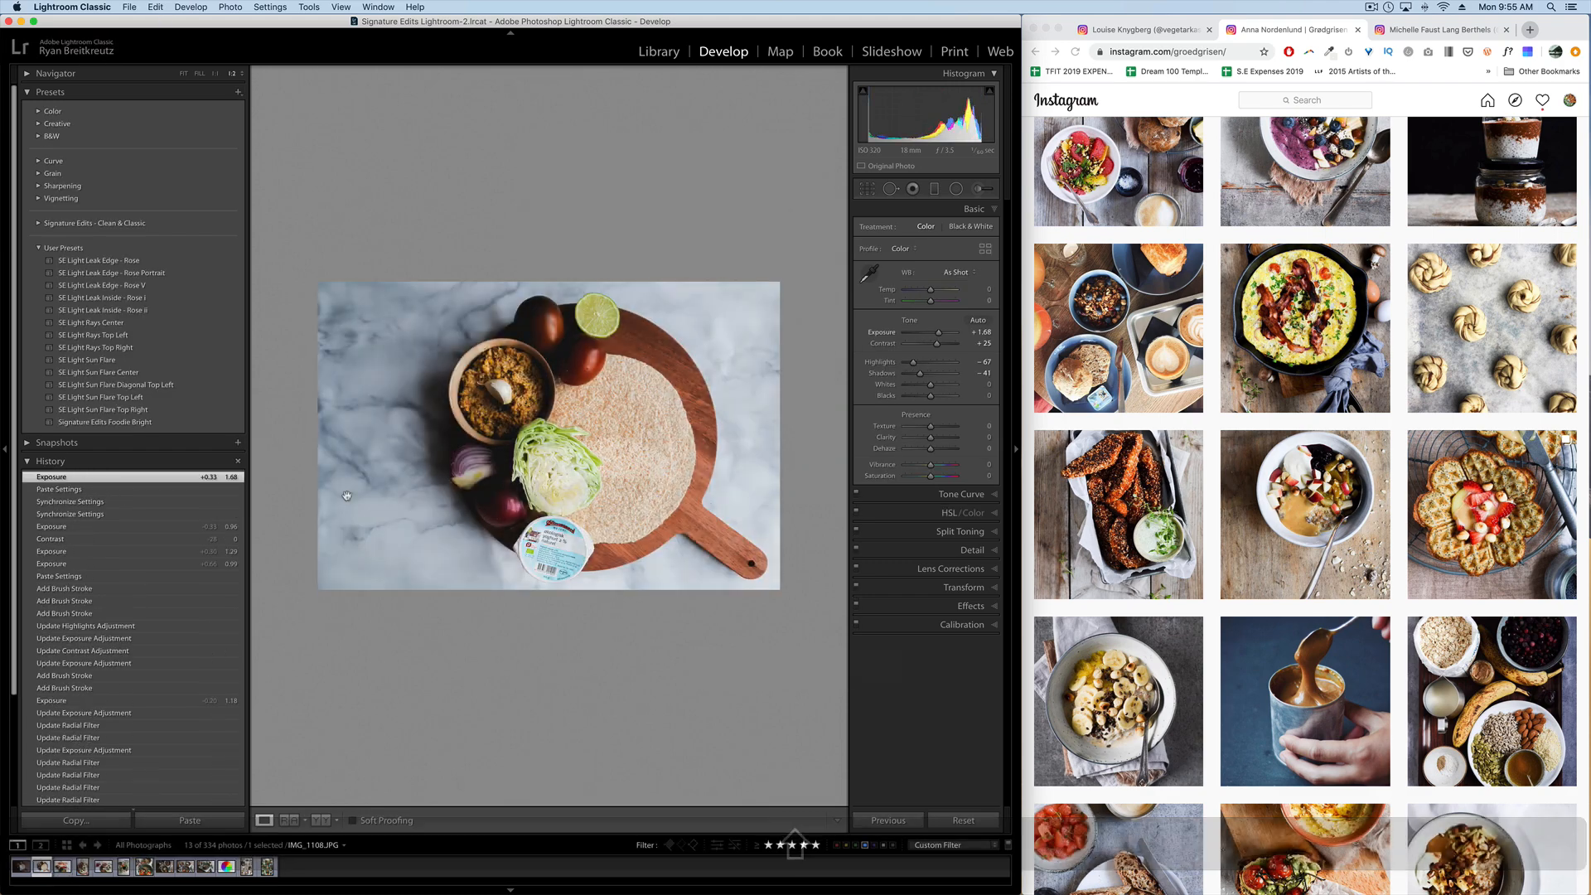
Paste the develop settings onto the previous photo with the dark wood background, keeping its exposure at +1.35.
{"action": "key", "text": "Left"}
{"action": "key", "text": "super+v"}
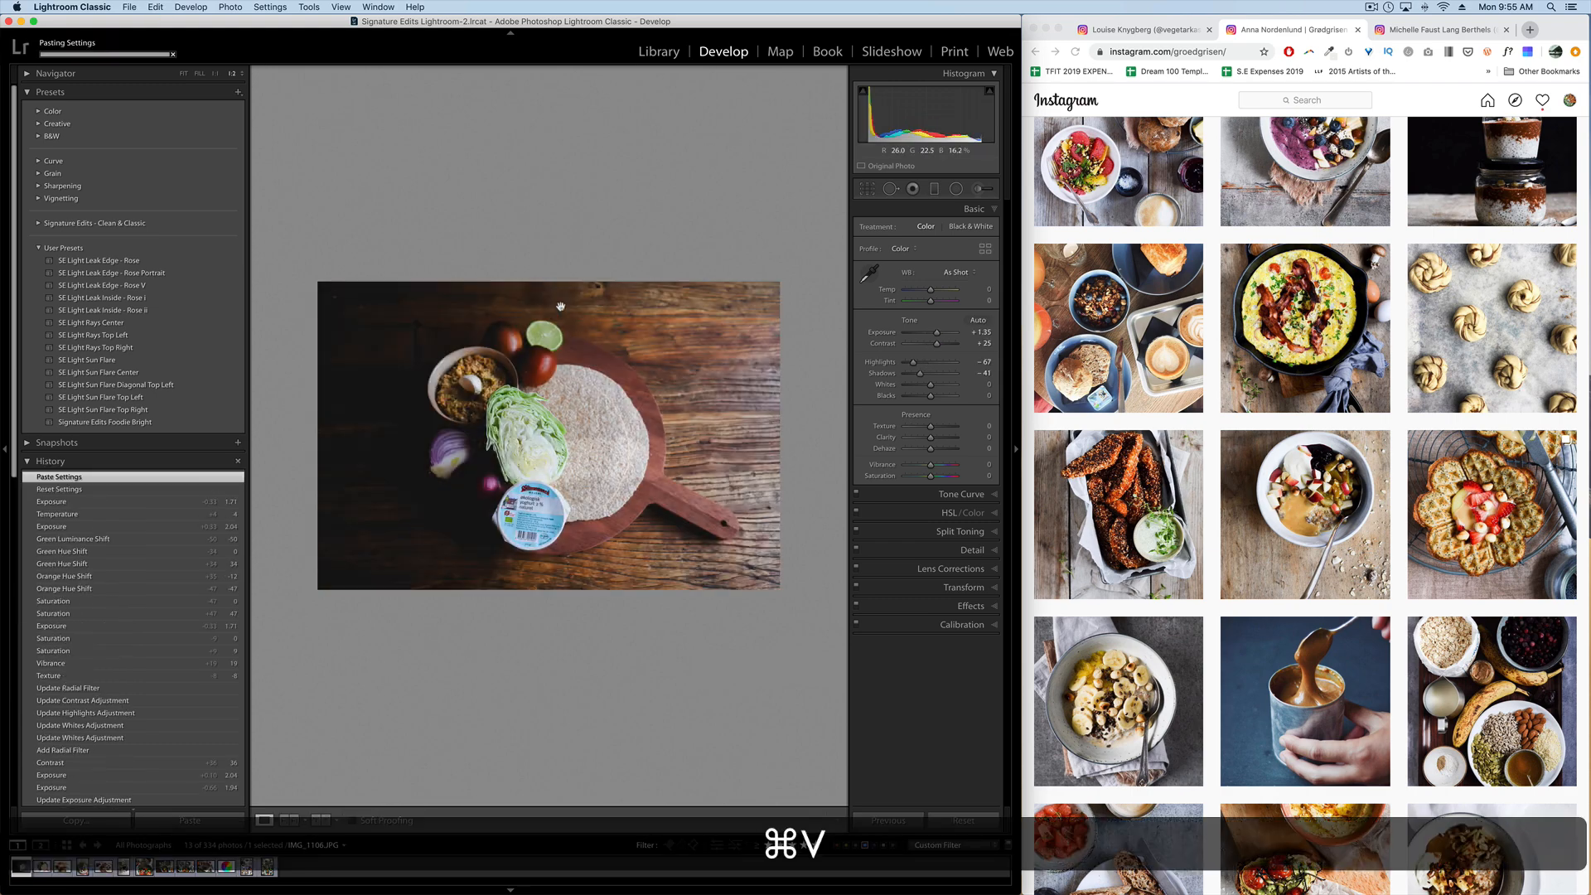
{"action": "key", "text": "shift+equal"}
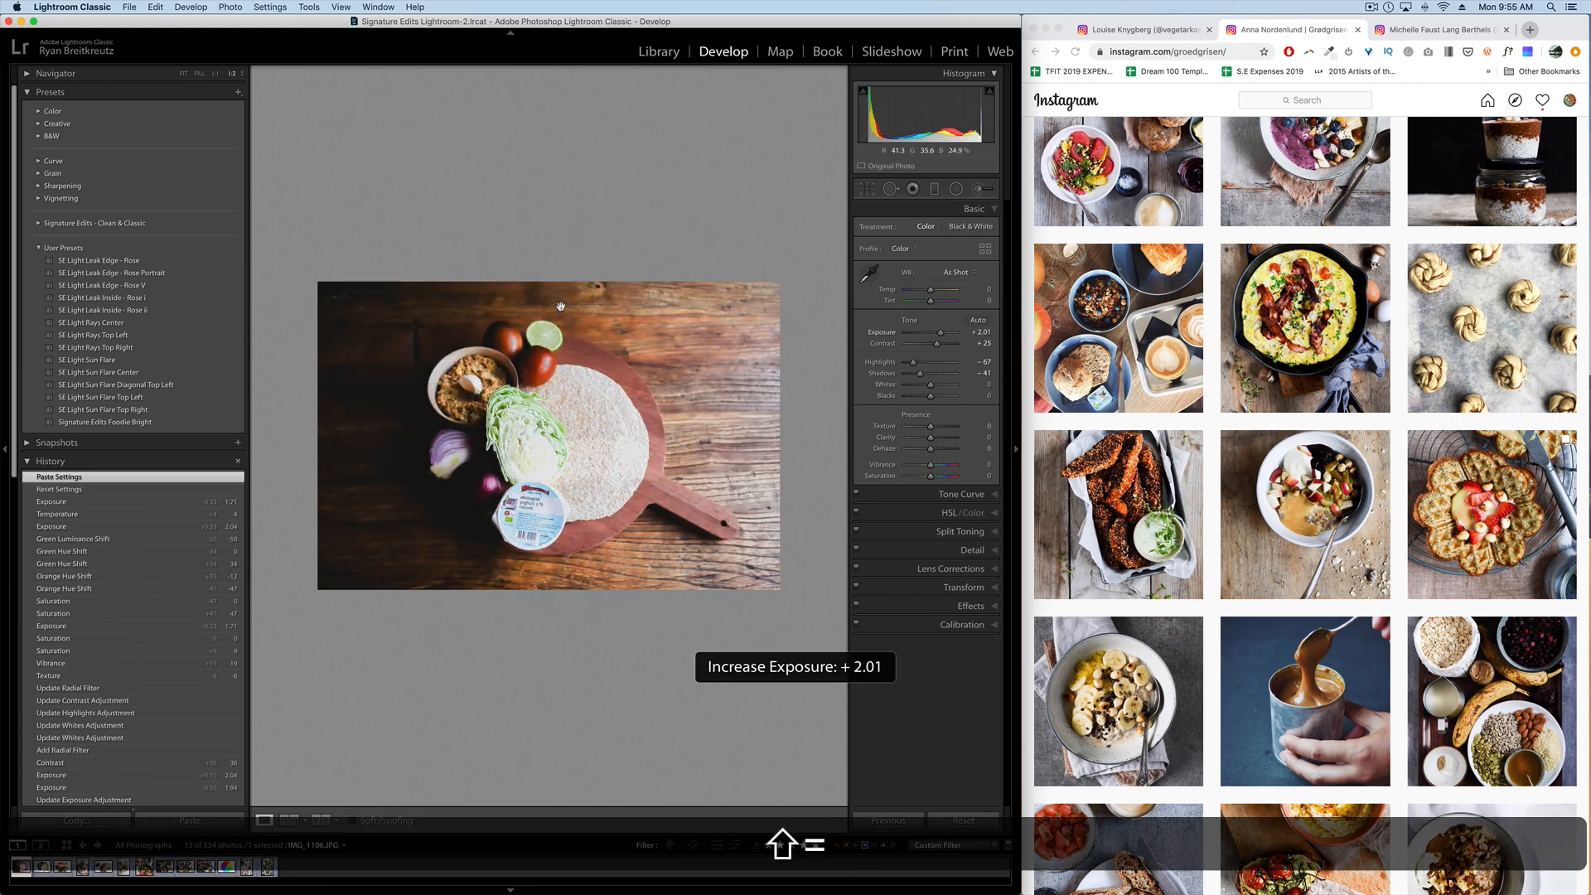
{"action": "key", "text": "shift+minus"}
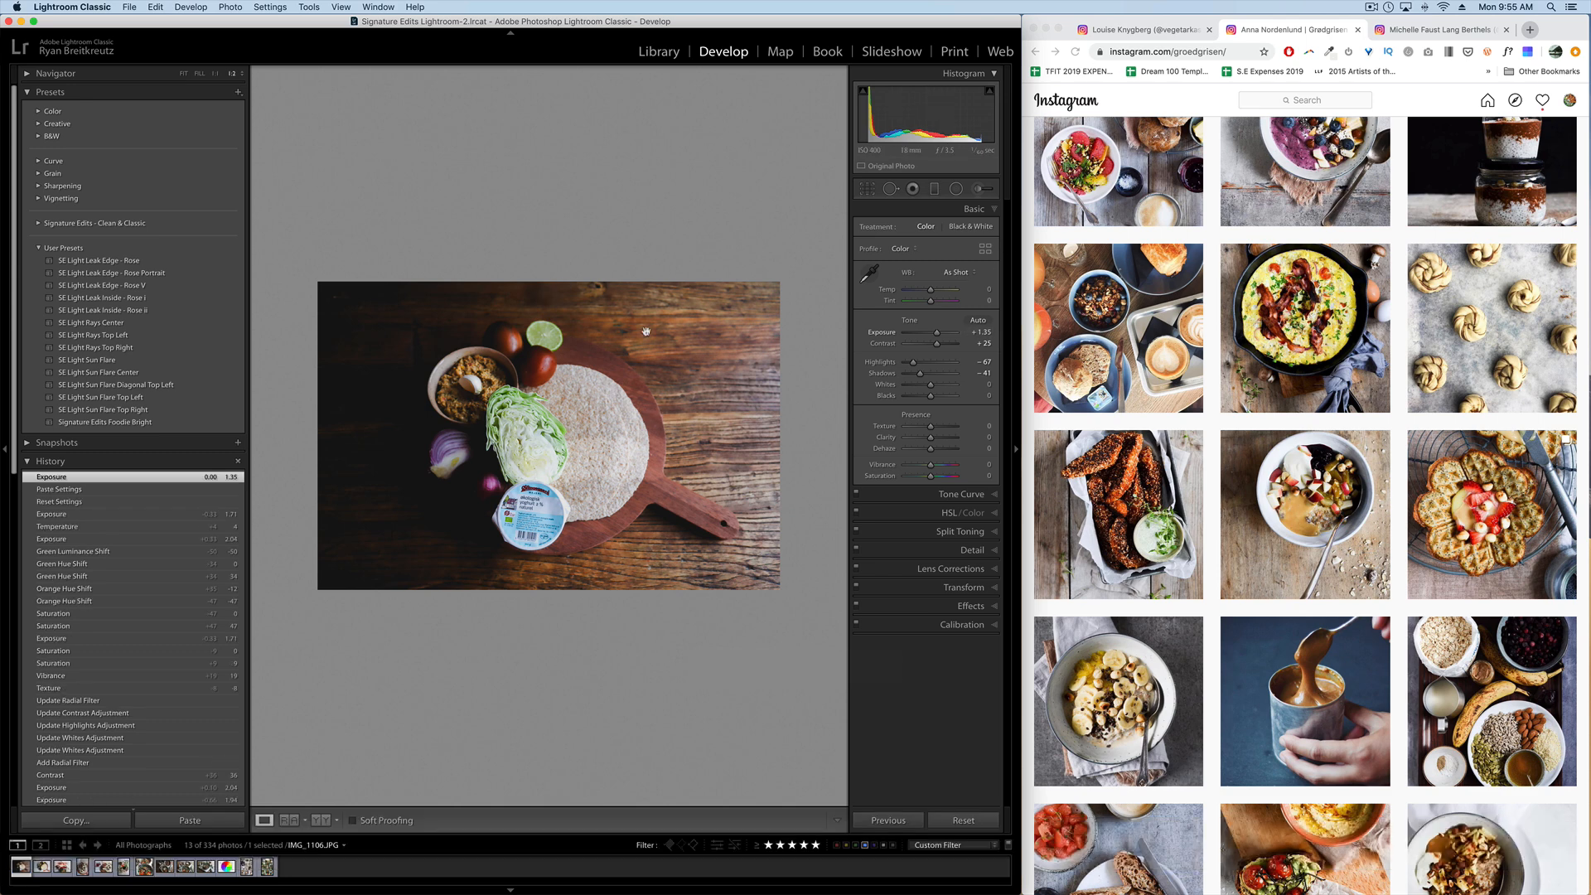
Add a graduated filter from the photo's left edge to the middle of the cutting board.
{"action": "left_click", "coordinate": [955, 188]}
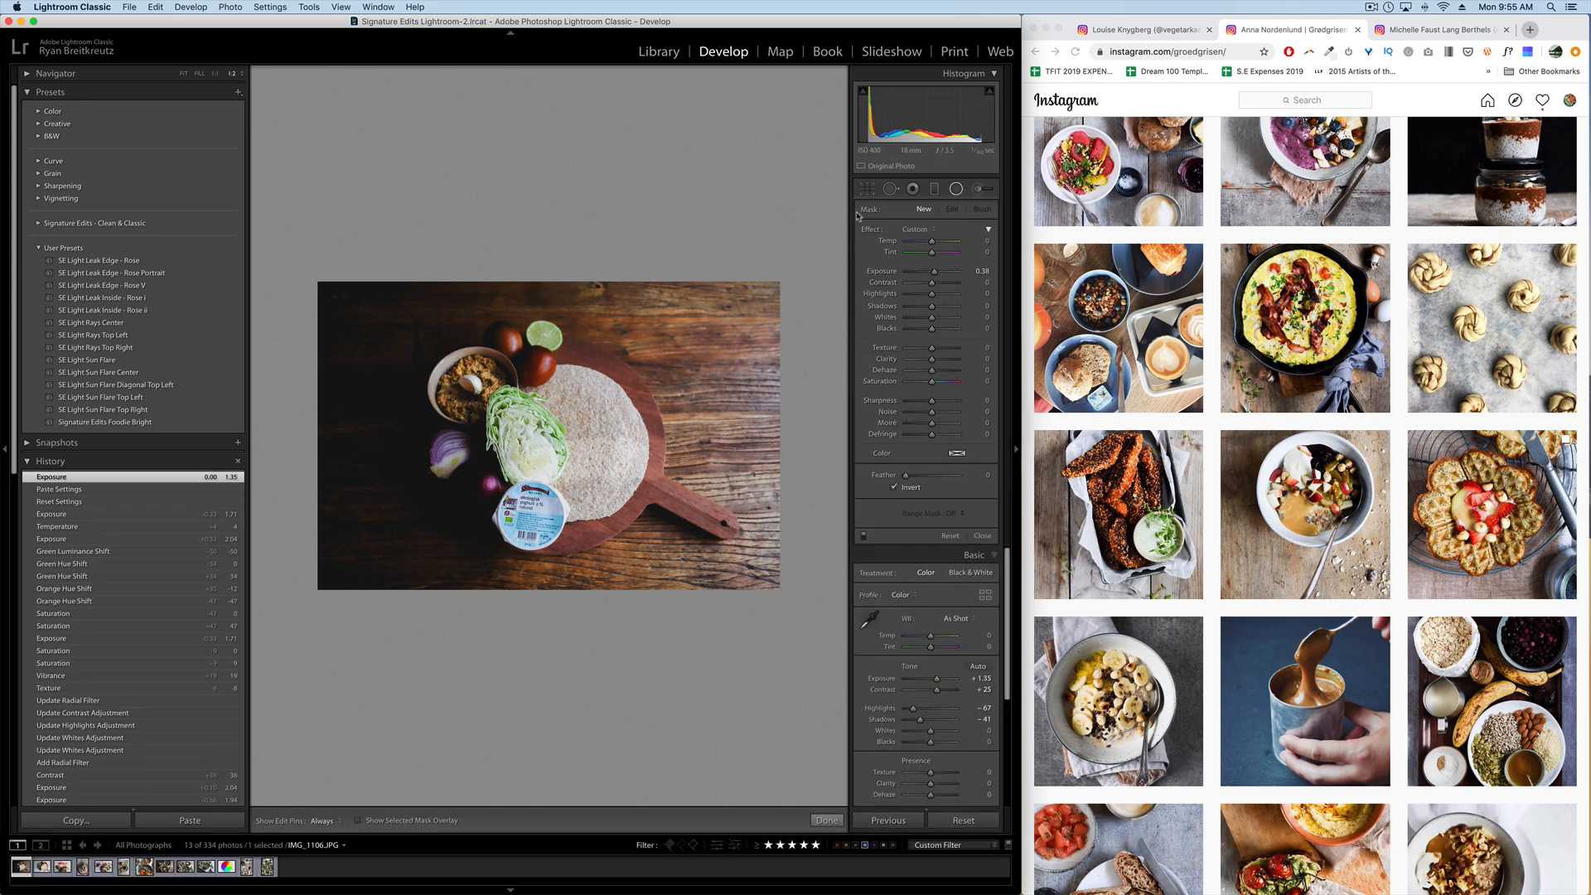
{"action": "left_click", "coordinate": [933, 189]}
{"action": "left_click_drag", "start_coordinate": [291, 387], "coordinate": [604, 419]}
Open the groedgrisen post of breaded strips on pale wood to examine its background color.
{"action": "scroll", "coordinate": [1202, 406], "scroll_direction": "down", "scroll_amount": 2}
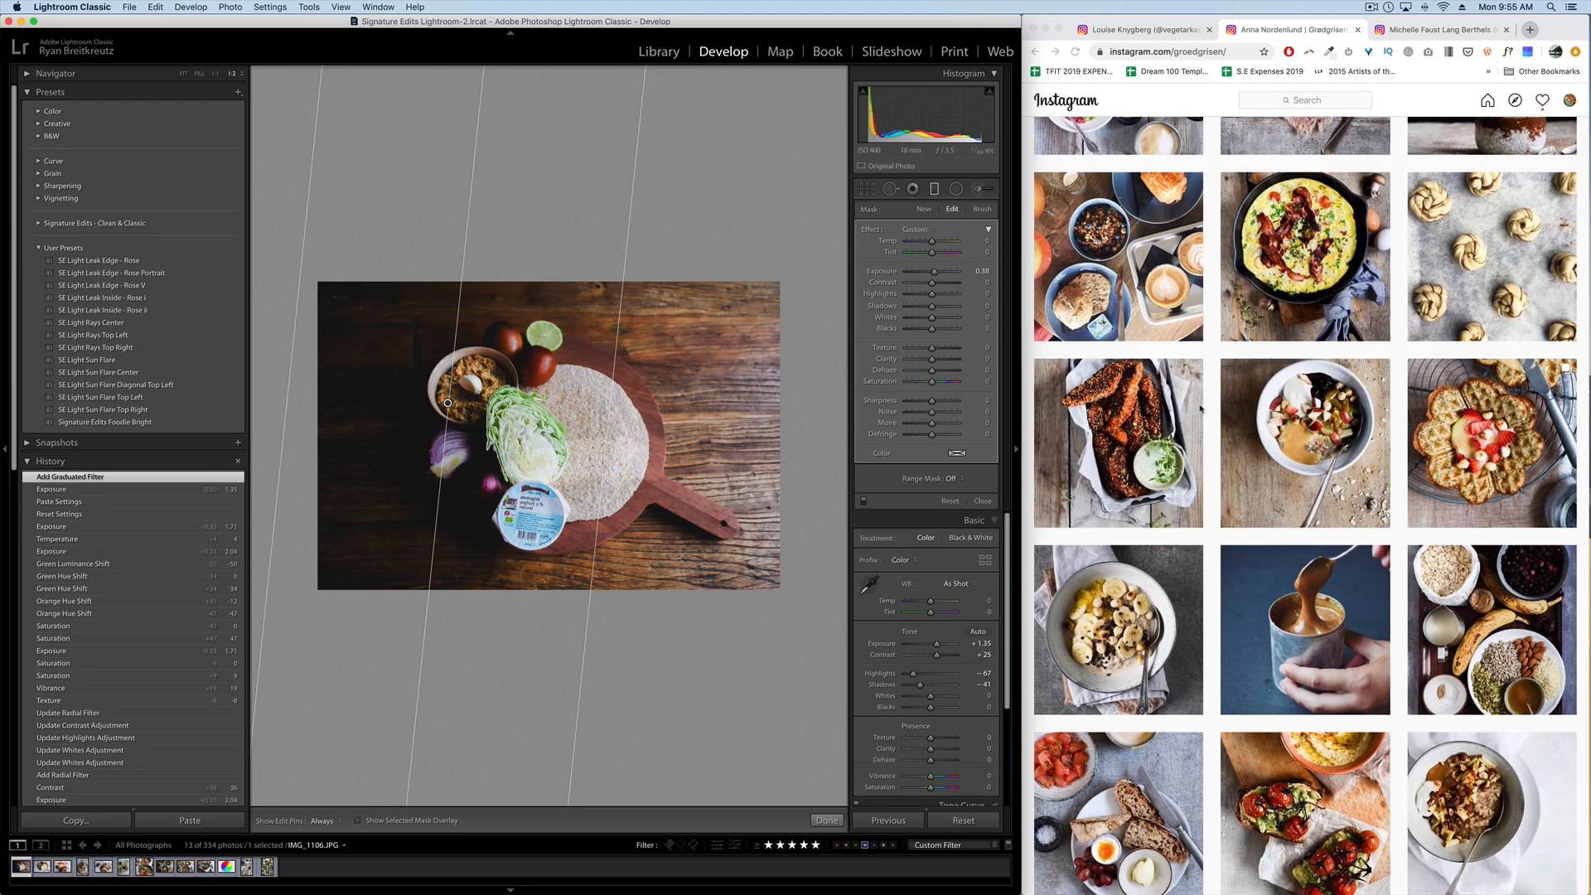
{"action": "left_click", "coordinate": [1185, 441]}
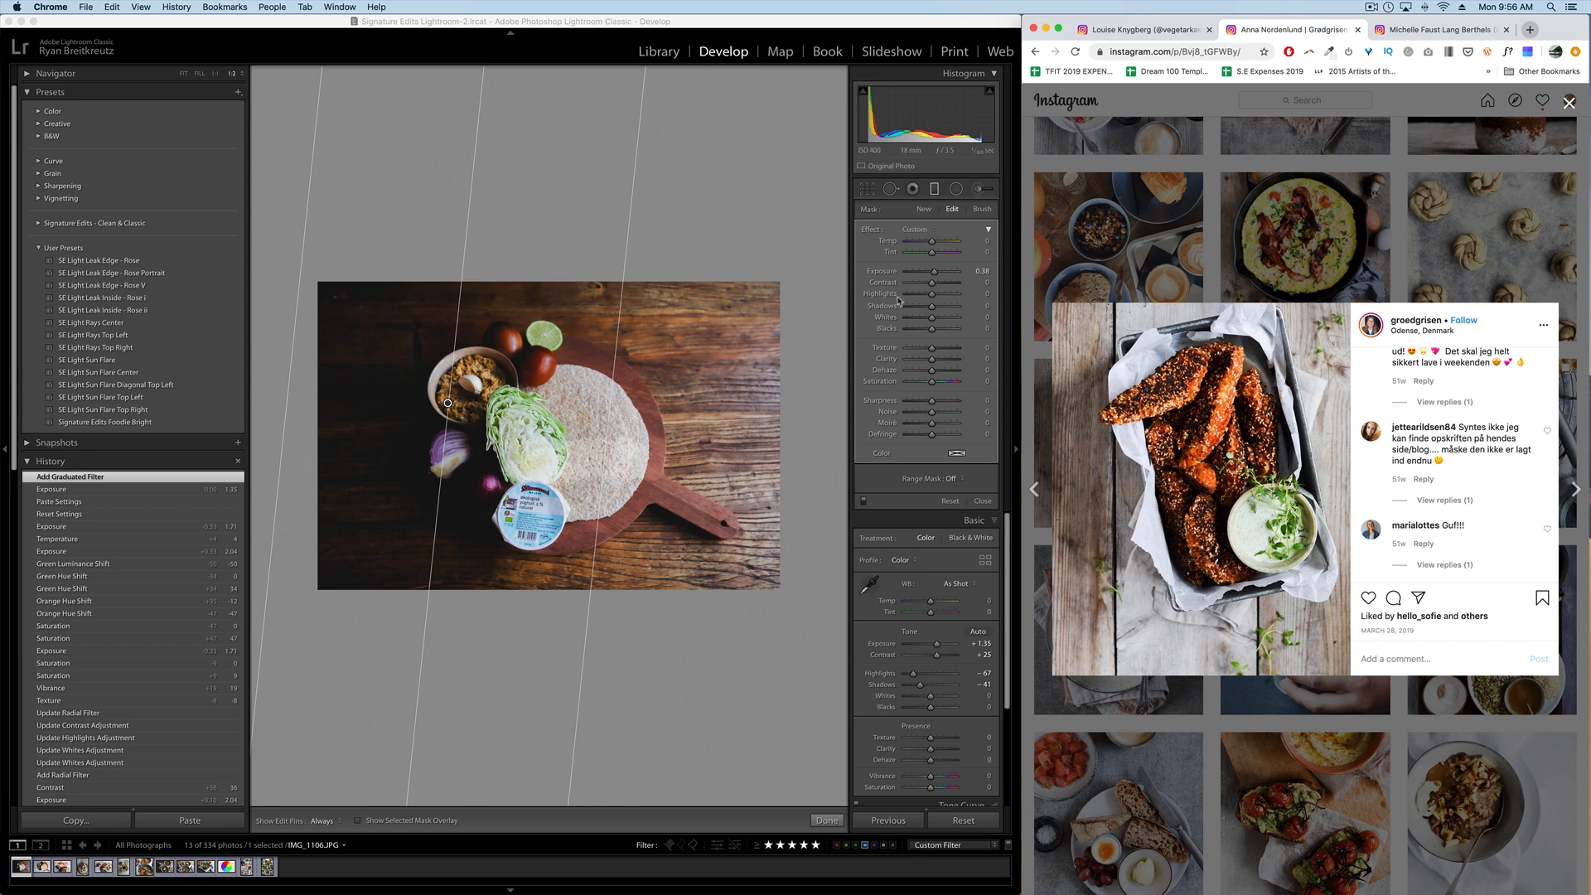
{"action": "left_click", "coordinate": [874, 248]}
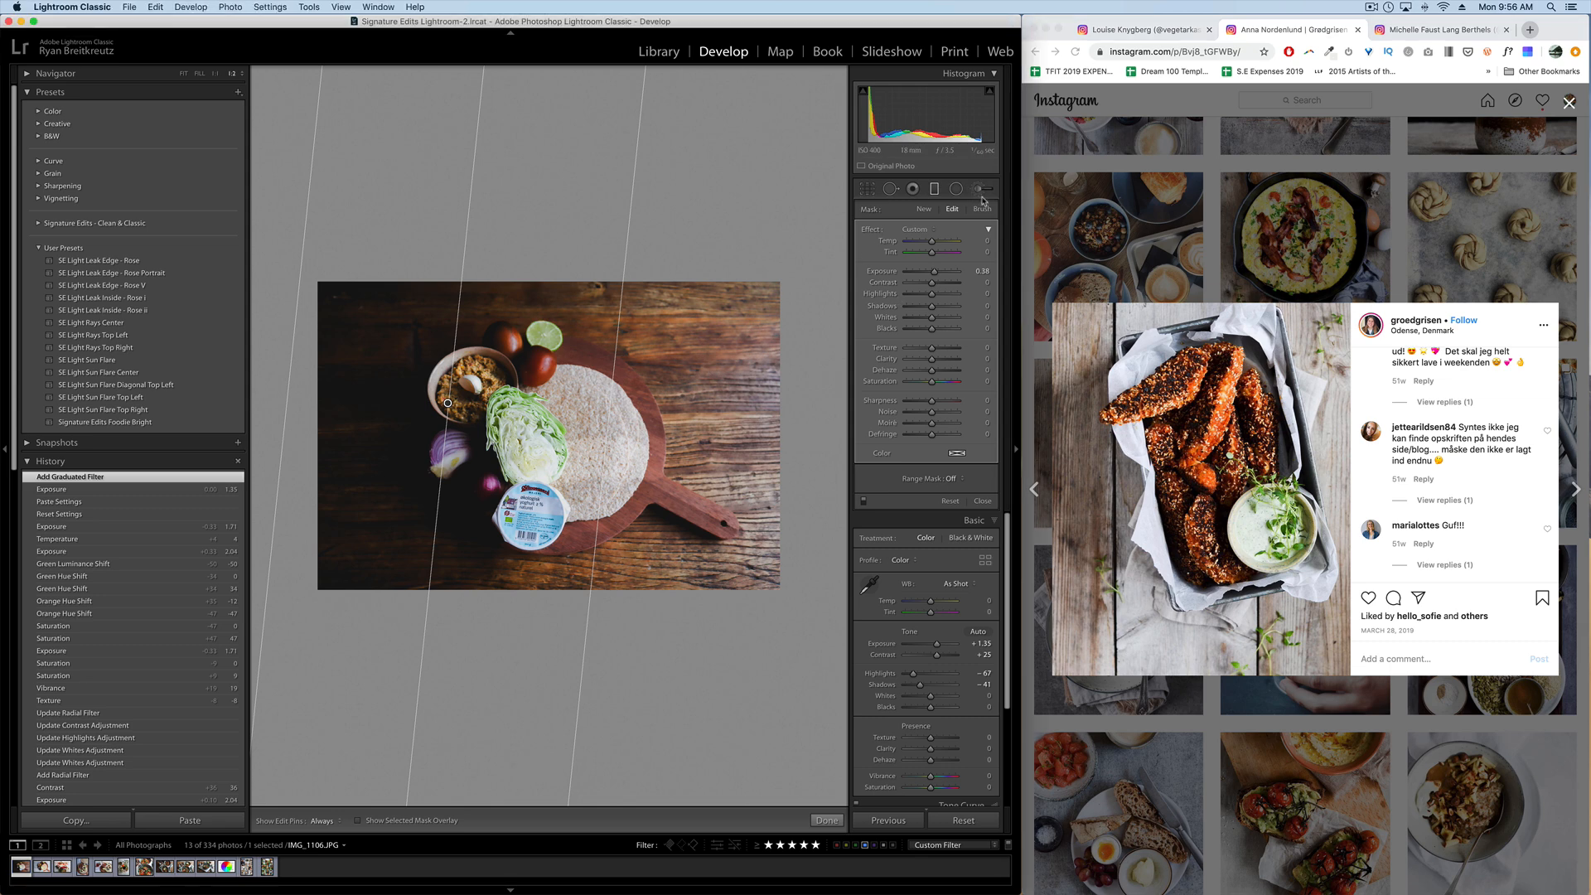
Set up a new adjustment brush with reset effects, Auto Mask on, size 48.0 and the mask overlay shown.
{"action": "left_click", "coordinate": [978, 189]}
{"action": "key", "text": "alt"}
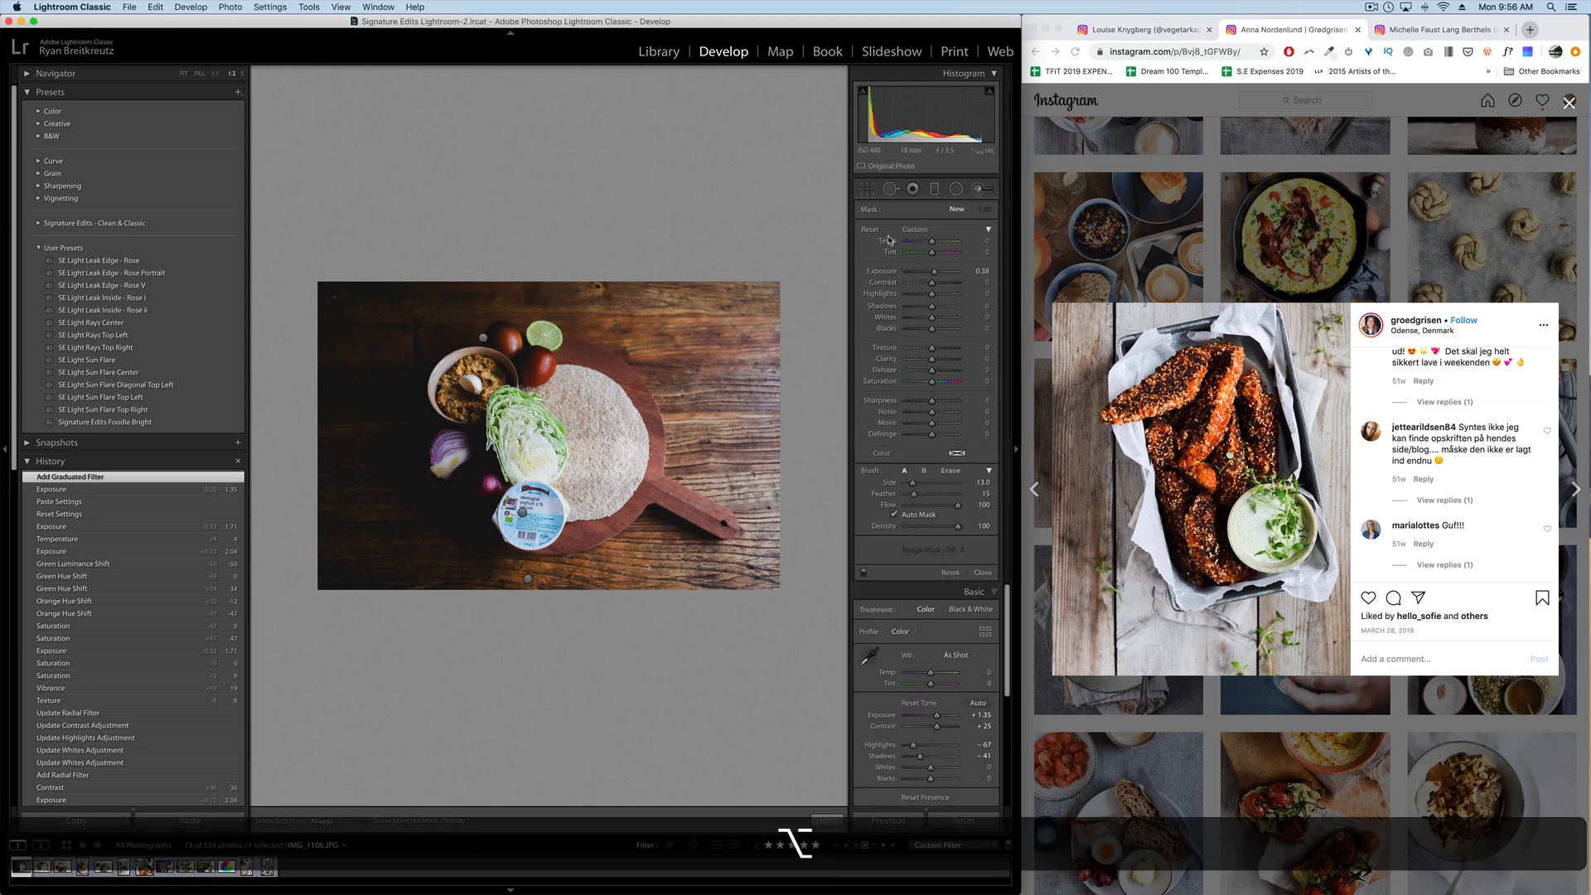
{"action": "left_click", "coordinate": [893, 513]}
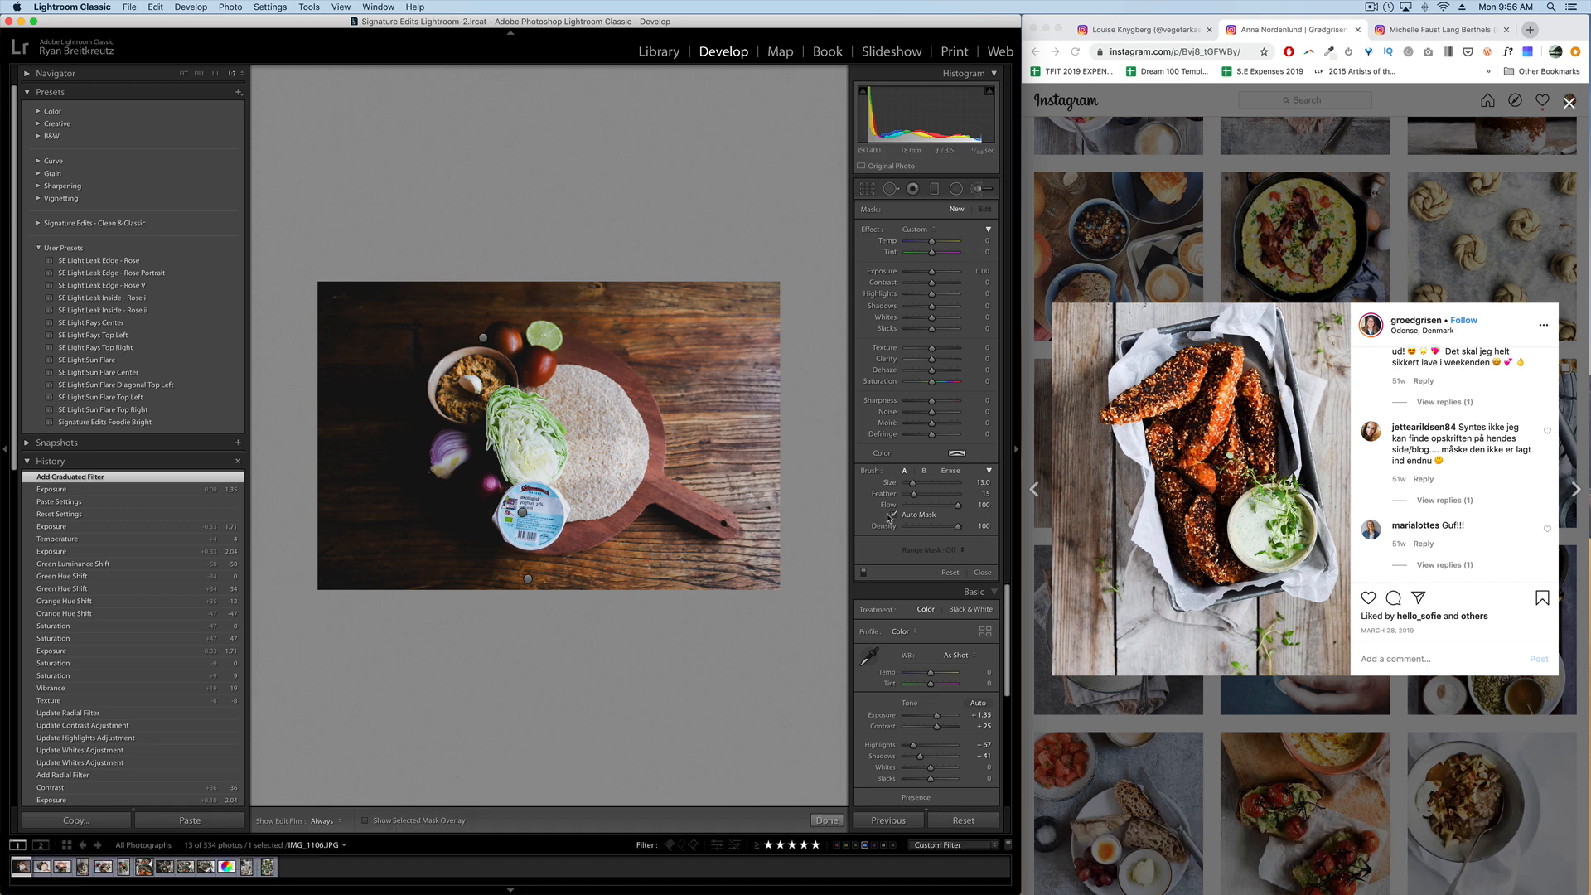
{"action": "left_click", "coordinate": [894, 513]}
{"action": "scroll", "coordinate": [628, 418], "scroll_direction": "up", "scroll_amount": 5}
{"action": "key", "text": "o"}
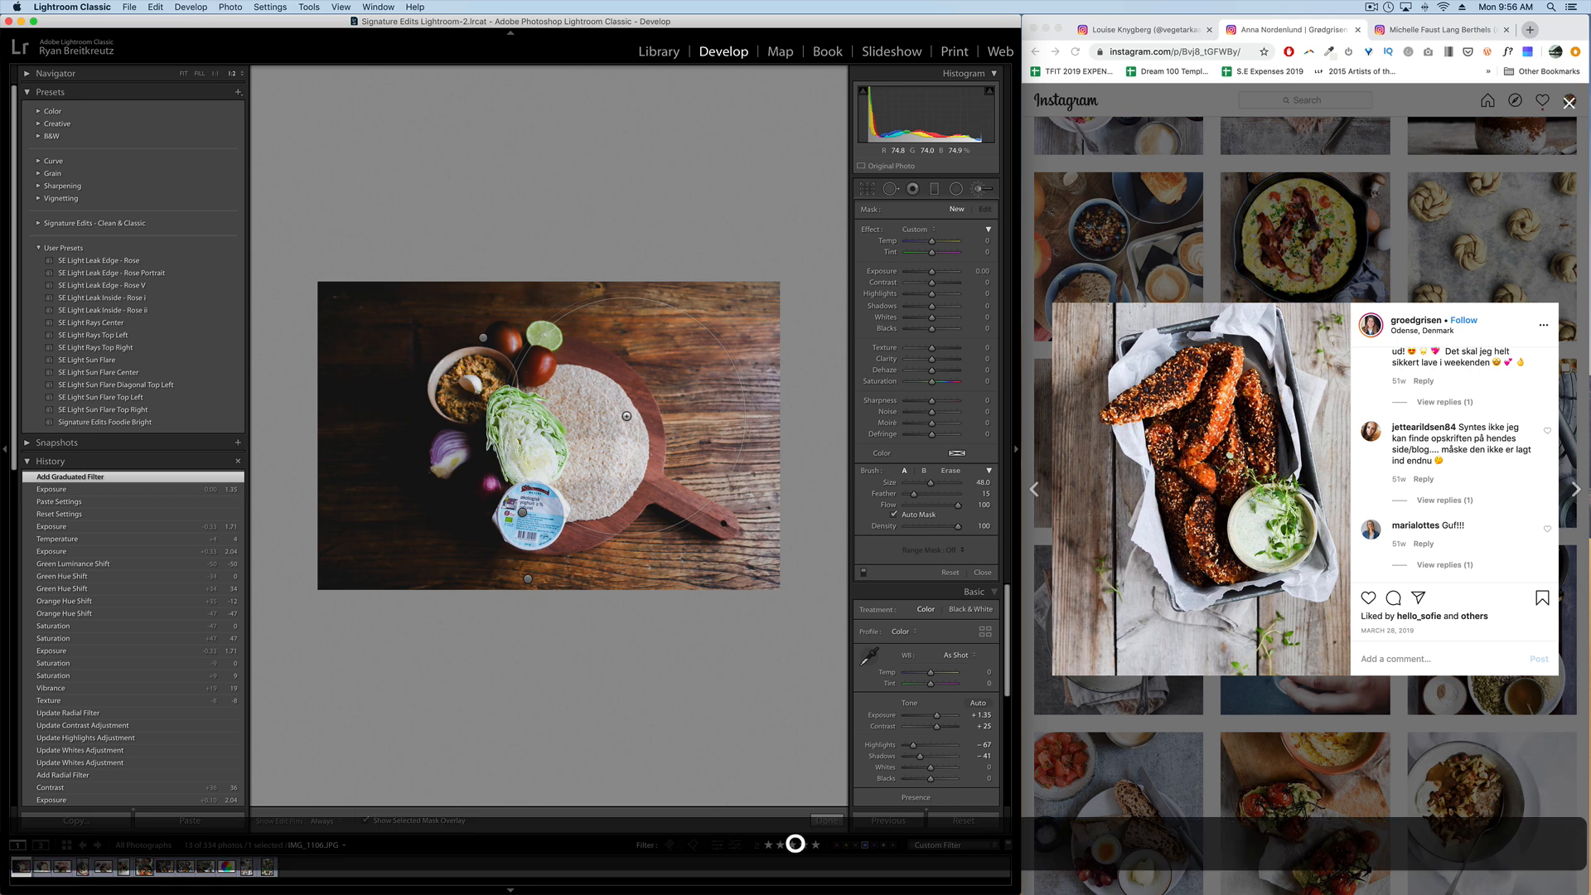
Paint the brush mask over the whole wooden table around the round cutting board.
{"action": "left_click", "coordinate": [732, 363]}
{"action": "left_click", "coordinate": [700, 303]}
{"action": "left_click", "coordinate": [474, 288]}
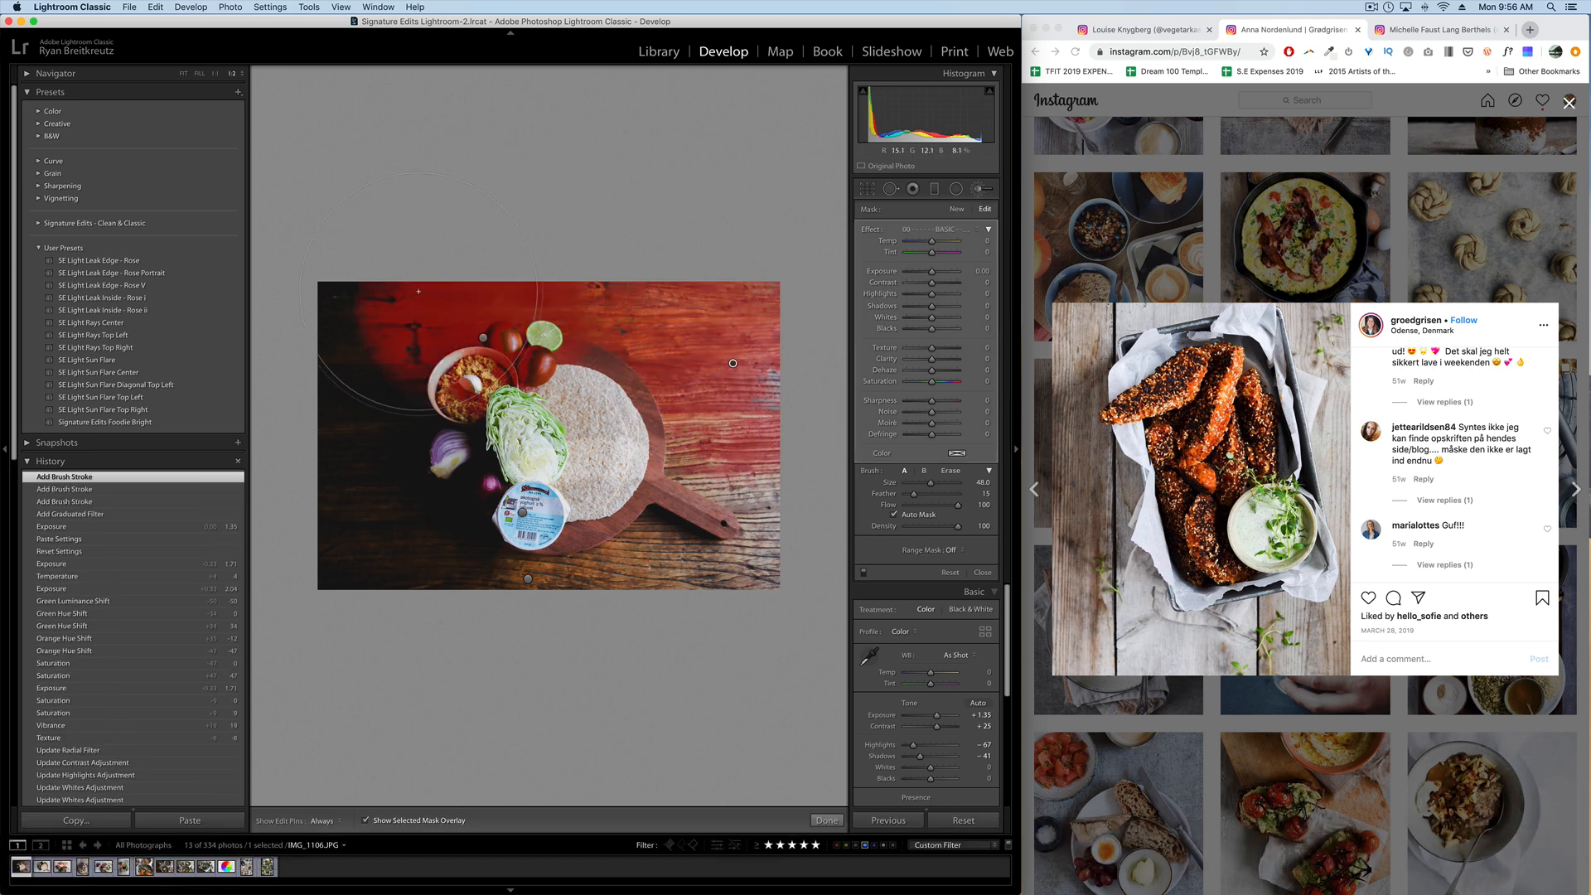
{"action": "left_click", "coordinate": [340, 312]}
{"action": "left_click", "coordinate": [348, 435]}
{"action": "left_click", "coordinate": [365, 539]}
{"action": "left_click", "coordinate": [405, 535]}
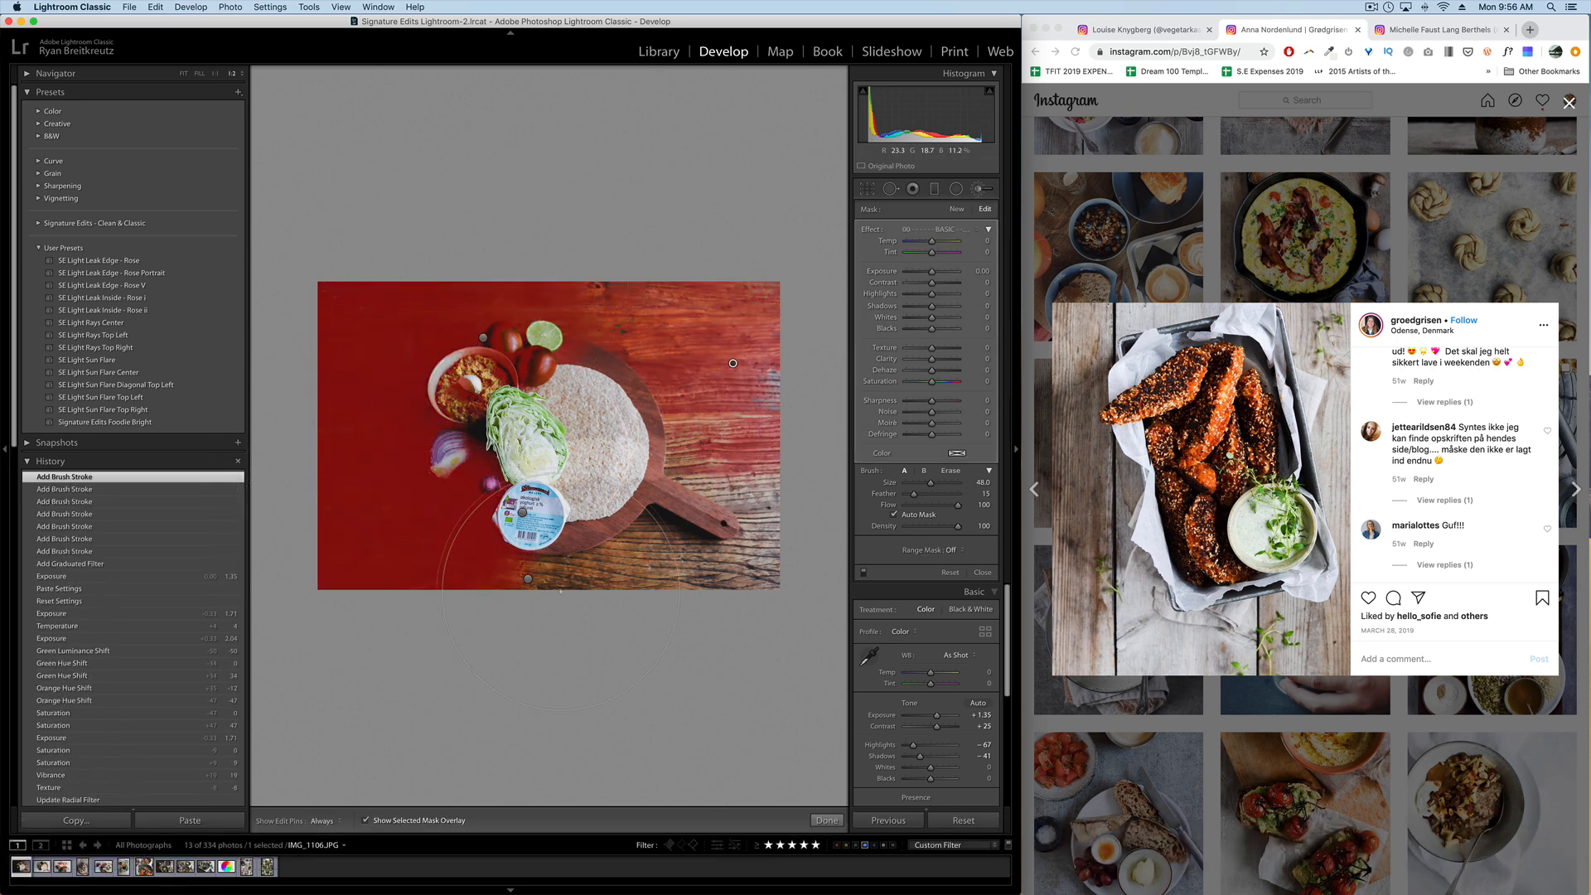
{"action": "left_click", "coordinate": [638, 576]}
{"action": "left_click", "coordinate": [739, 574]}
{"action": "left_click", "coordinate": [762, 533]}
{"action": "left_click", "coordinate": [769, 494]}
{"action": "left_click", "coordinate": [769, 392]}
Erase the mask from the food and the round board with a size 9.0 brush, and hide the overlay.
{"action": "key", "text": "alt"}
{"action": "scroll", "coordinate": [532, 419], "scroll_direction": "down", "scroll_amount": 5}
{"action": "mouse_move", "coordinate": [485, 448]}
{"action": "left_mouse_down"}
{"action": "mouse_move", "coordinate": [481, 431]}
{"action": "mouse_move", "coordinate": [494, 497]}
{"action": "mouse_move", "coordinate": [457, 410]}
{"action": "mouse_move", "coordinate": [485, 507]}
{"action": "left_mouse_up"}
{"action": "left_click_drag", "start_coordinate": [594, 521], "coordinate": [563, 536]}
{"action": "mouse_move", "coordinate": [462, 502]}
{"action": "left_mouse_down"}
{"action": "mouse_move", "coordinate": [436, 448]}
{"action": "mouse_move", "coordinate": [514, 541]}
{"action": "mouse_move", "coordinate": [440, 477]}
{"action": "mouse_move", "coordinate": [431, 431]}
{"action": "left_mouse_up"}
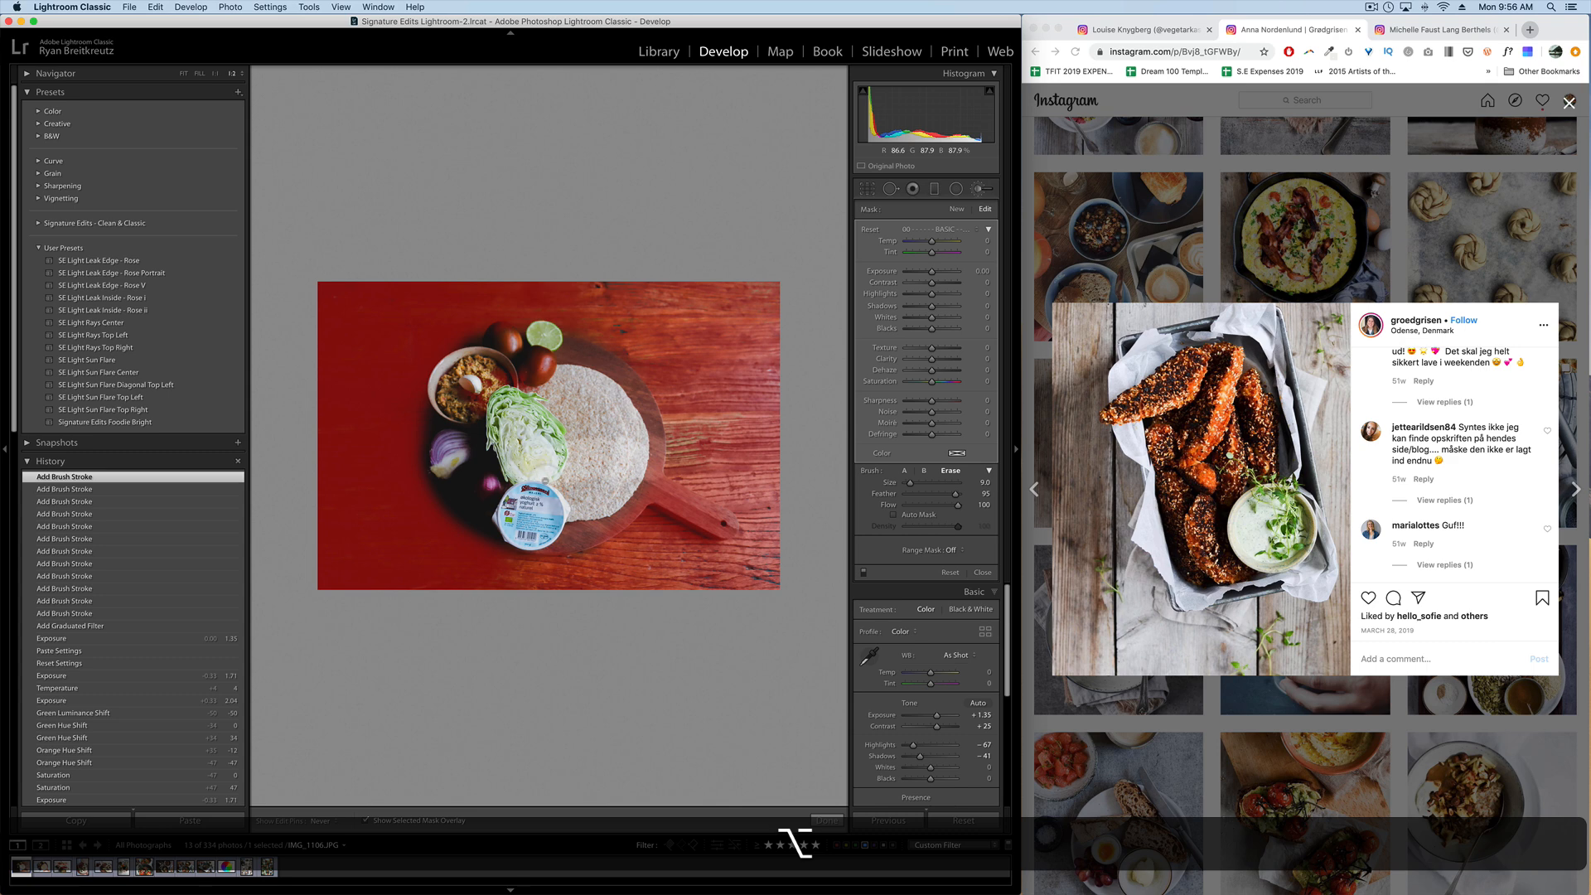
{"action": "left_click_drag", "start_coordinate": [539, 324], "coordinate": [533, 310]}
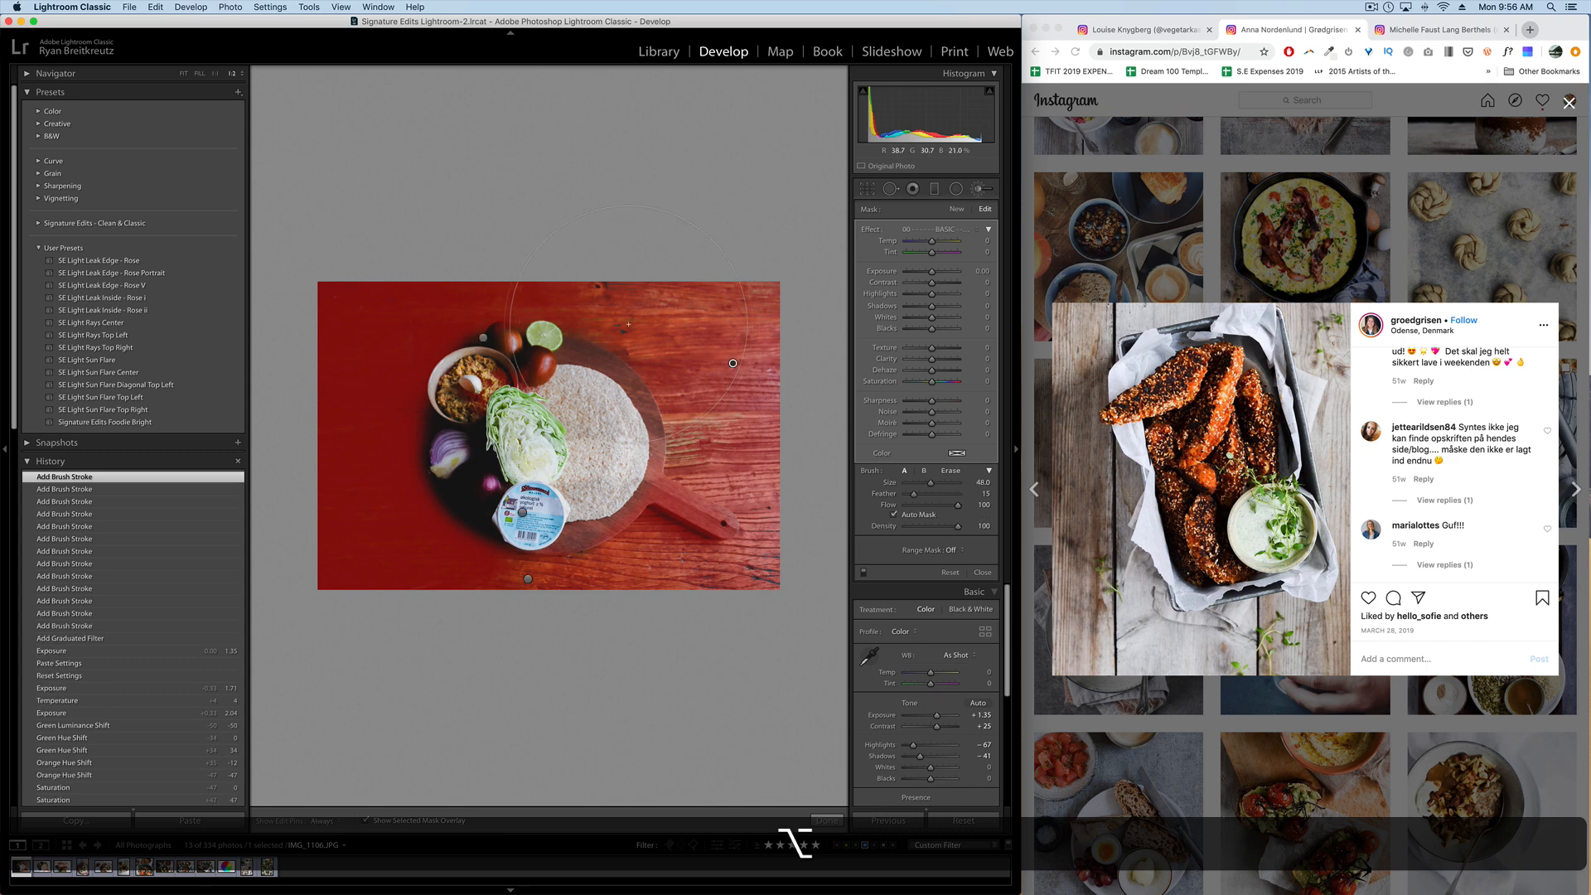
{"action": "key", "text": "o"}
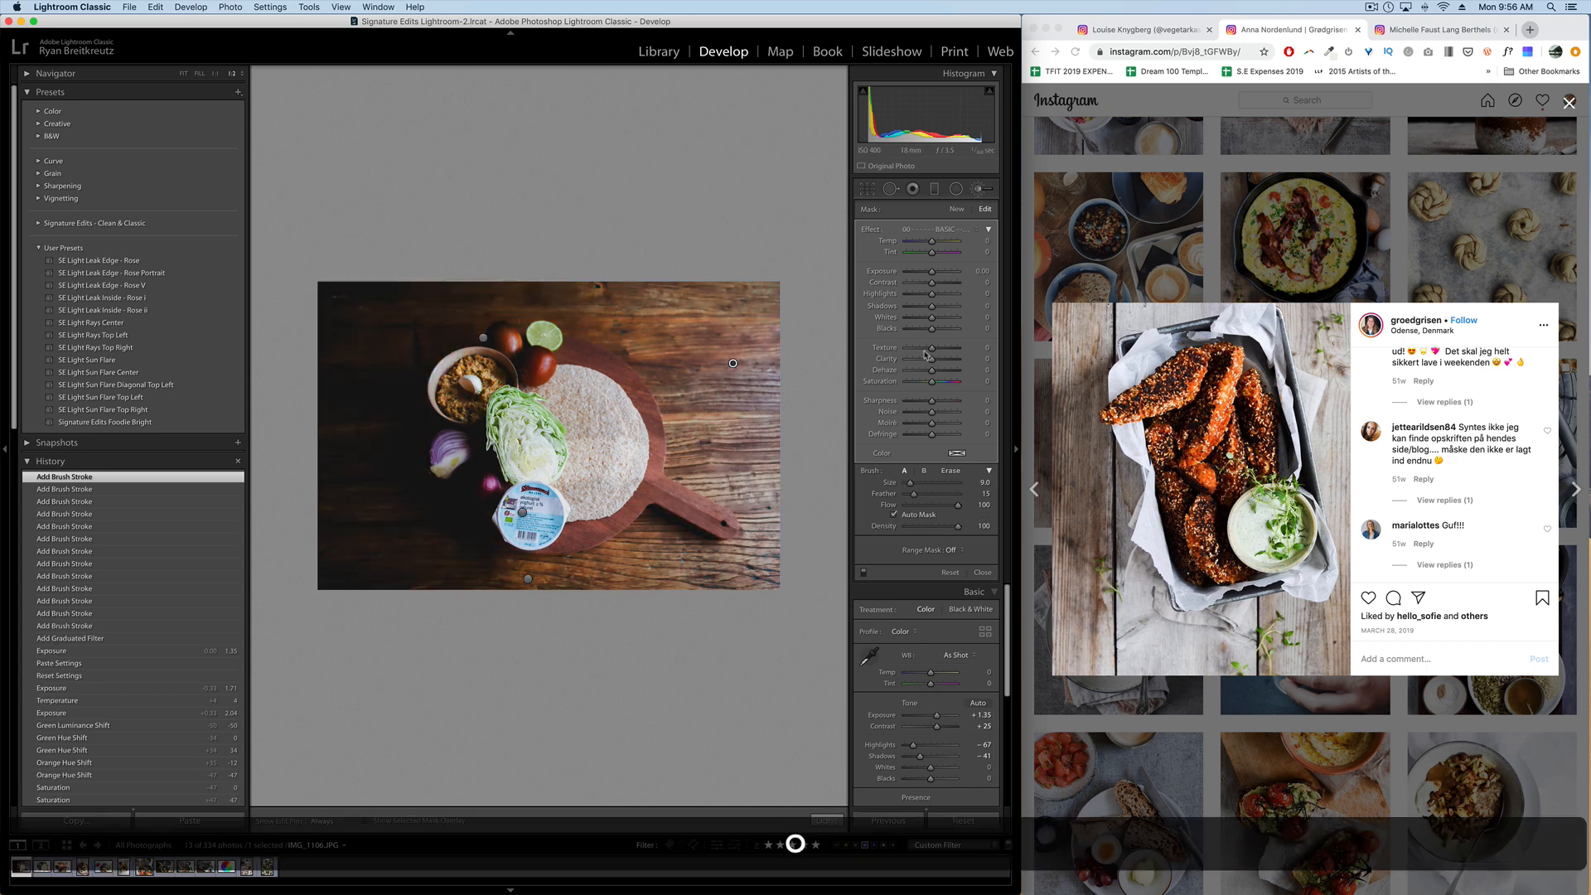
Set the table mask's saturation to -100 and its temperature to -100.
{"action": "left_click", "coordinate": [923, 382]}
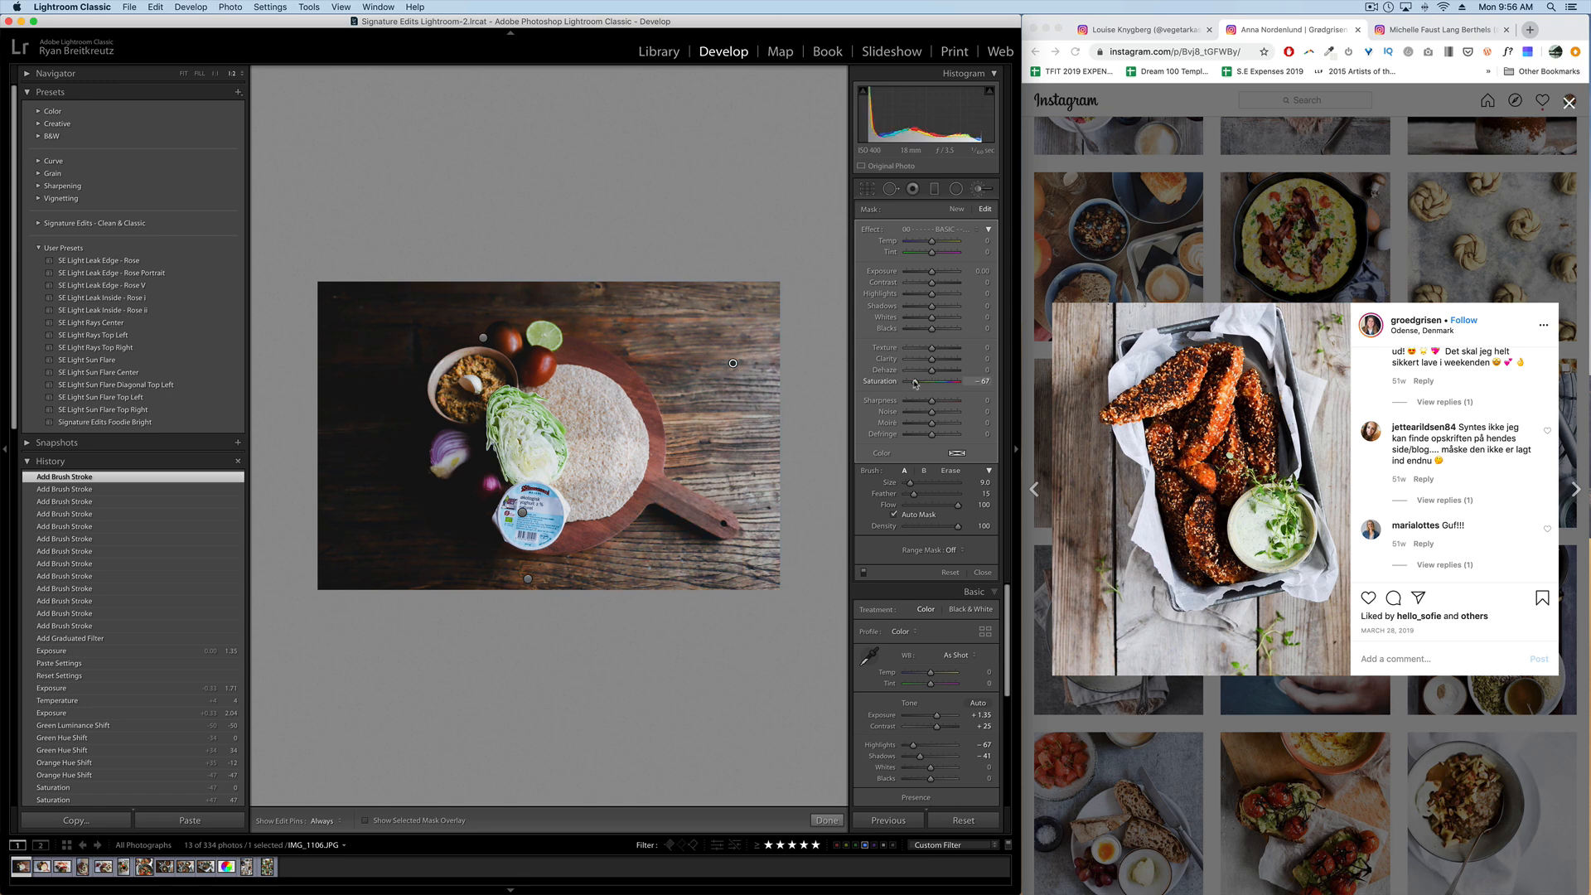
{"action": "mouse_move", "coordinate": [914, 384]}
{"action": "left_mouse_down"}
{"action": "mouse_move", "coordinate": [973, 382]}
{"action": "mouse_move", "coordinate": [886, 388]}
{"action": "left_mouse_up"}
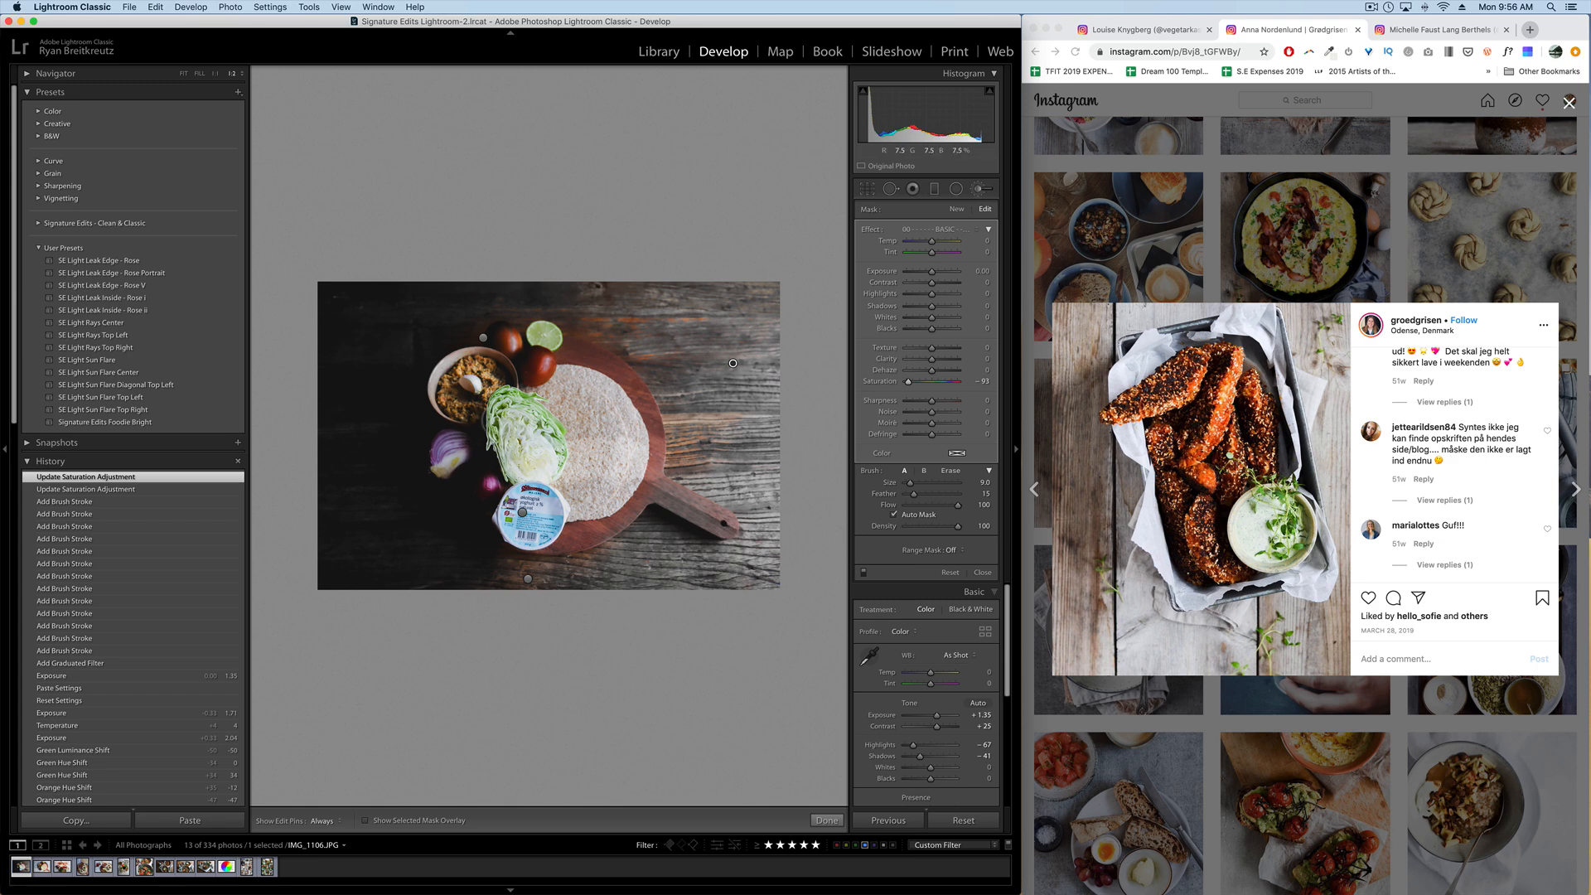
{"action": "mouse_move", "coordinate": [920, 385]}
{"action": "left_mouse_down"}
{"action": "mouse_move", "coordinate": [969, 392]}
{"action": "mouse_move", "coordinate": [905, 382]}
{"action": "left_mouse_up"}
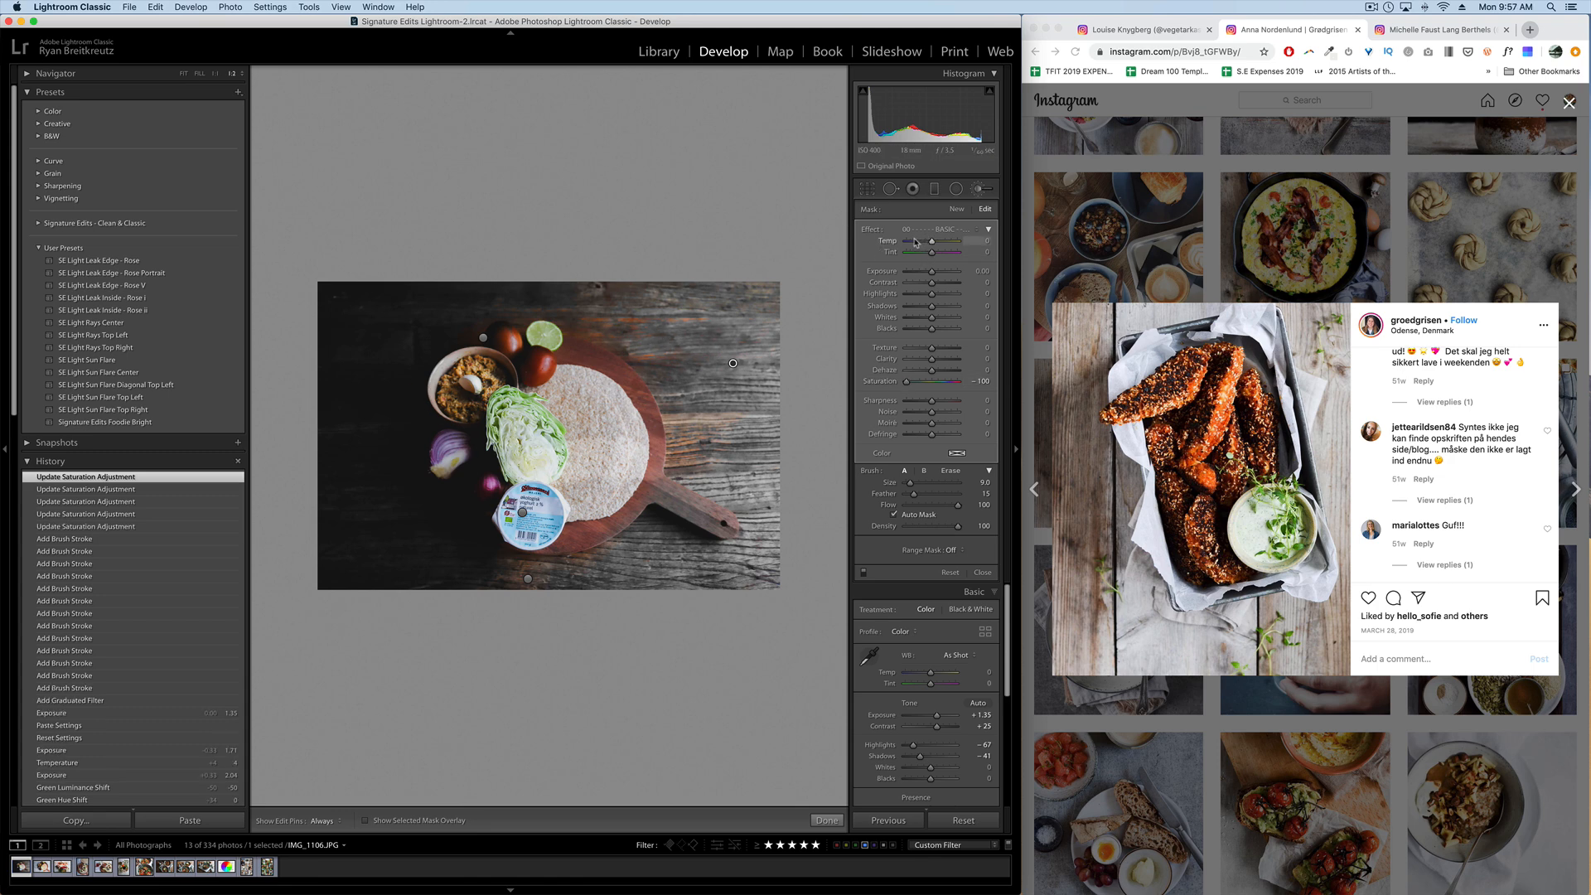
{"action": "left_click", "coordinate": [916, 242]}
{"action": "left_click_drag", "start_coordinate": [901, 242], "coordinate": [894, 242]}
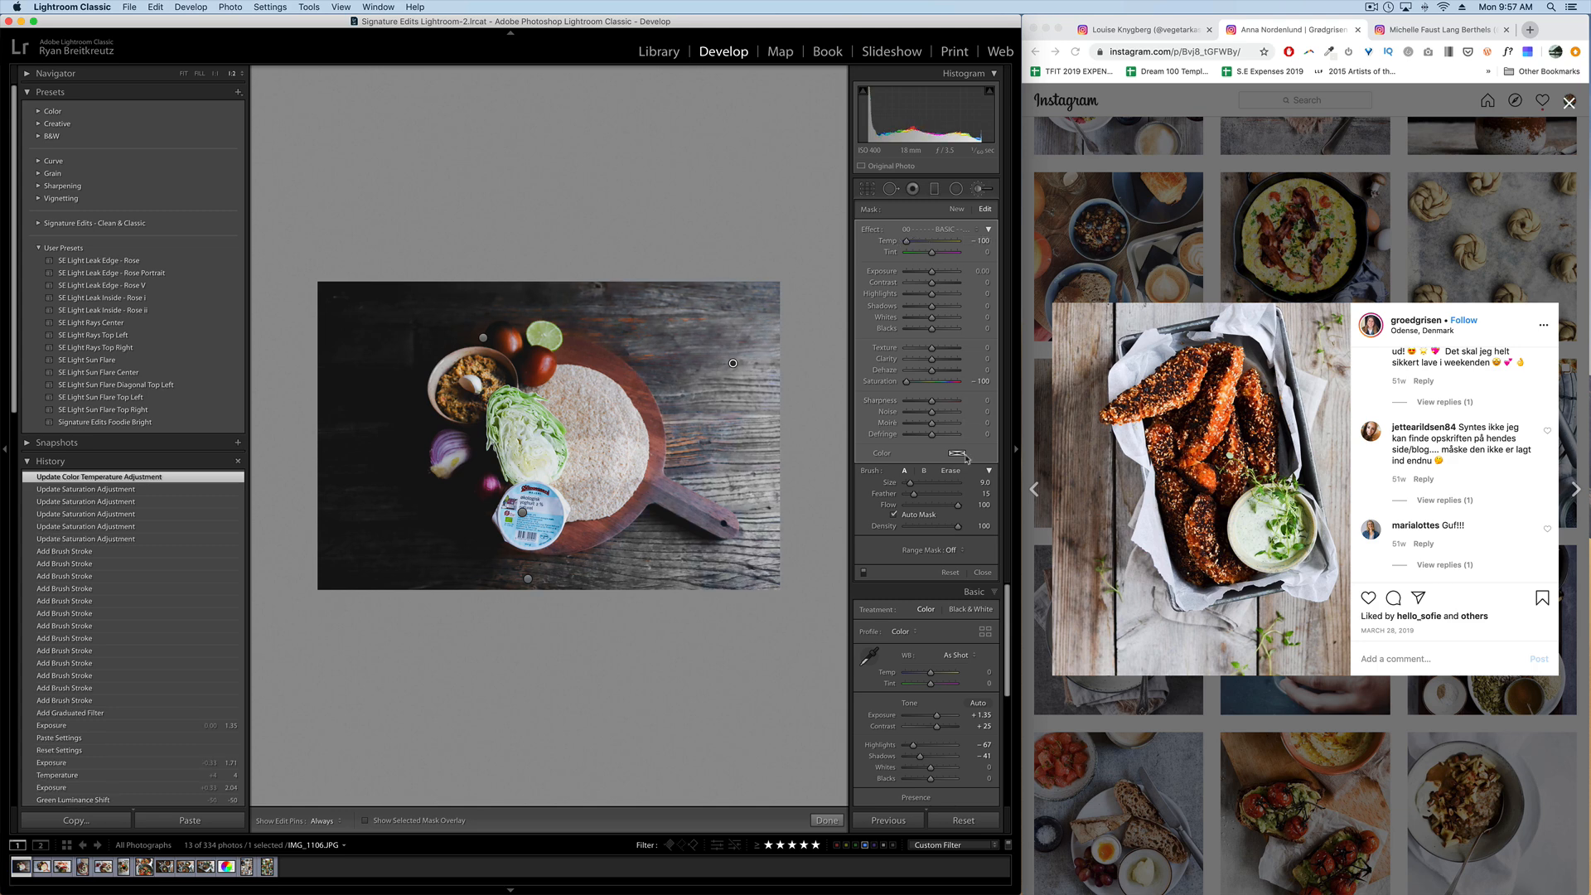
Tint the table mask blue with hue 214 and saturation 83.
{"action": "left_click", "coordinate": [957, 454]}
{"action": "left_click", "coordinate": [858, 461]}
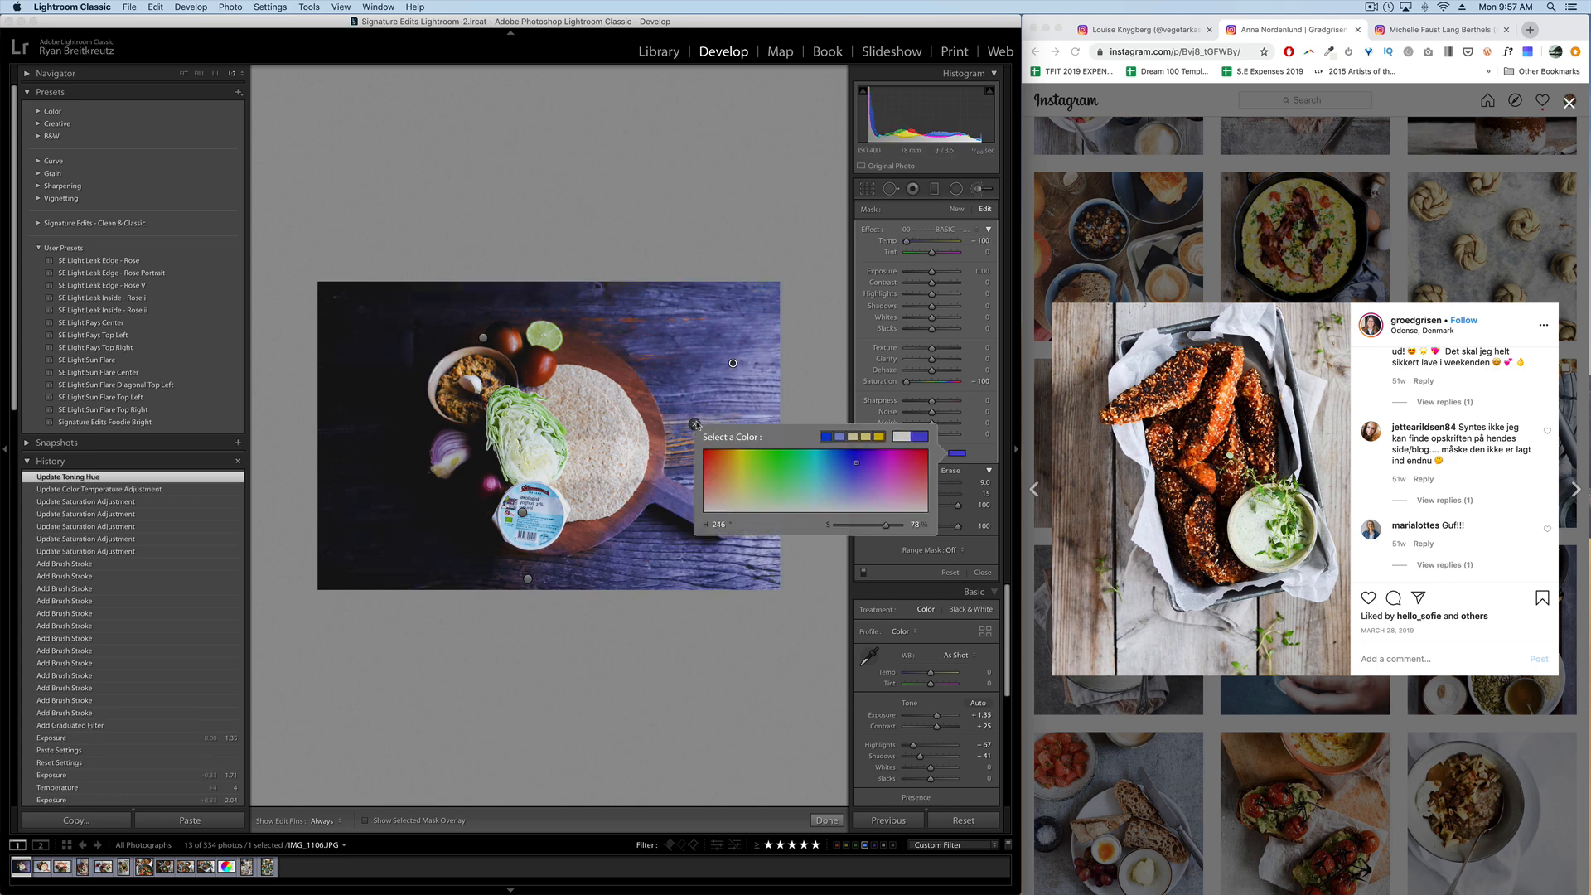
{"action": "left_click", "coordinate": [695, 424]}
{"action": "left_click", "coordinate": [955, 455]}
{"action": "left_click", "coordinate": [846, 461]}
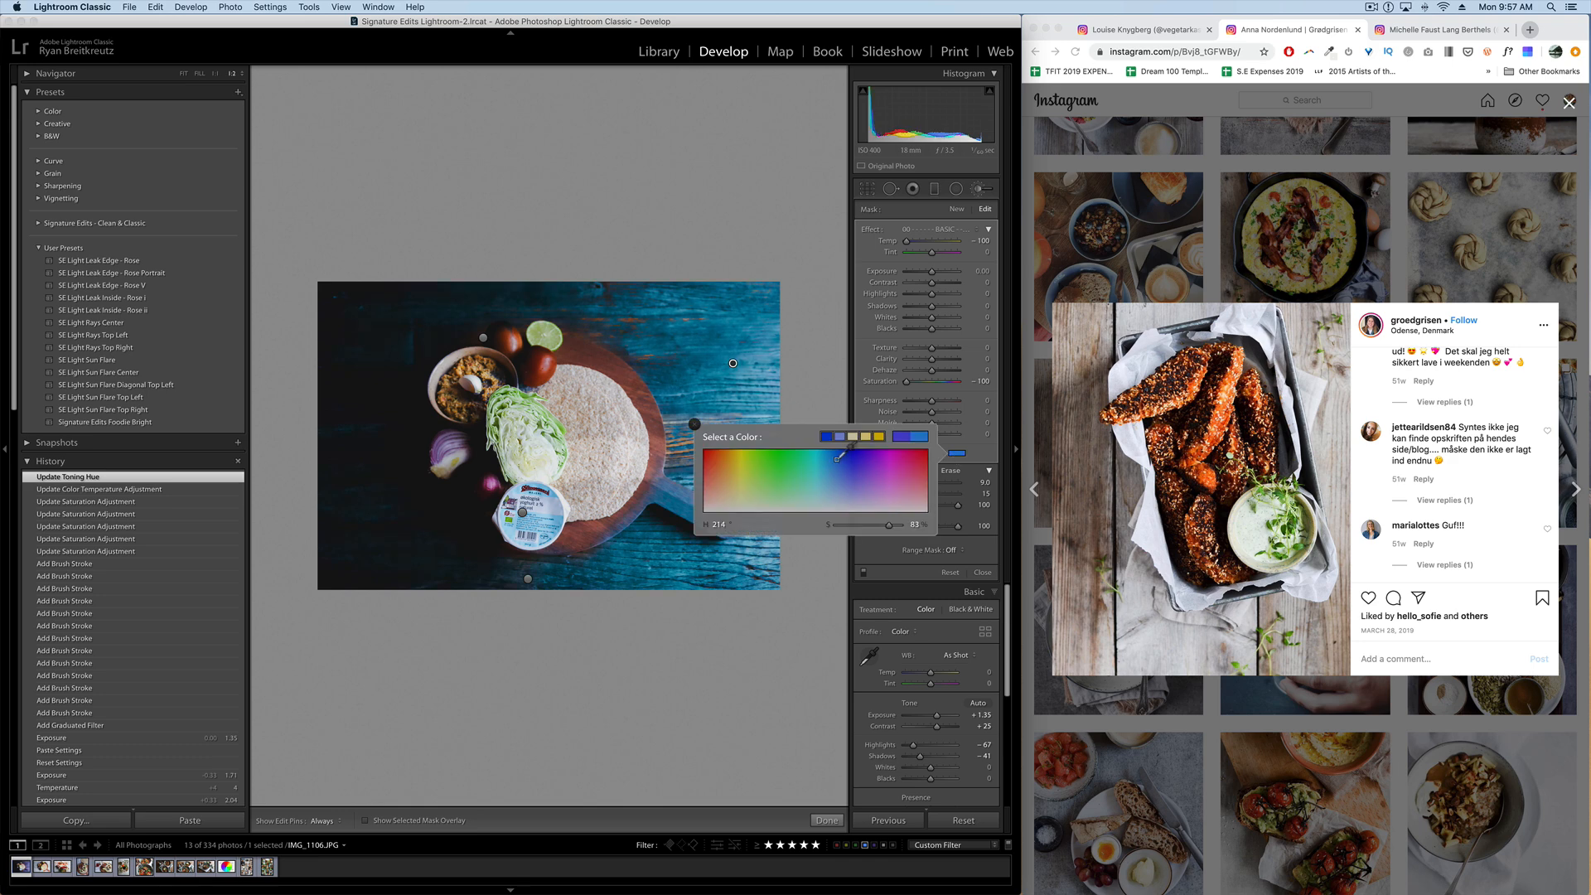
{"action": "left_click", "coordinate": [695, 425]}
Try an exposure of -0.97 on the table mask and delete the whole brush adjustment.
{"action": "left_click_drag", "start_coordinate": [932, 271], "coordinate": [926, 274]}
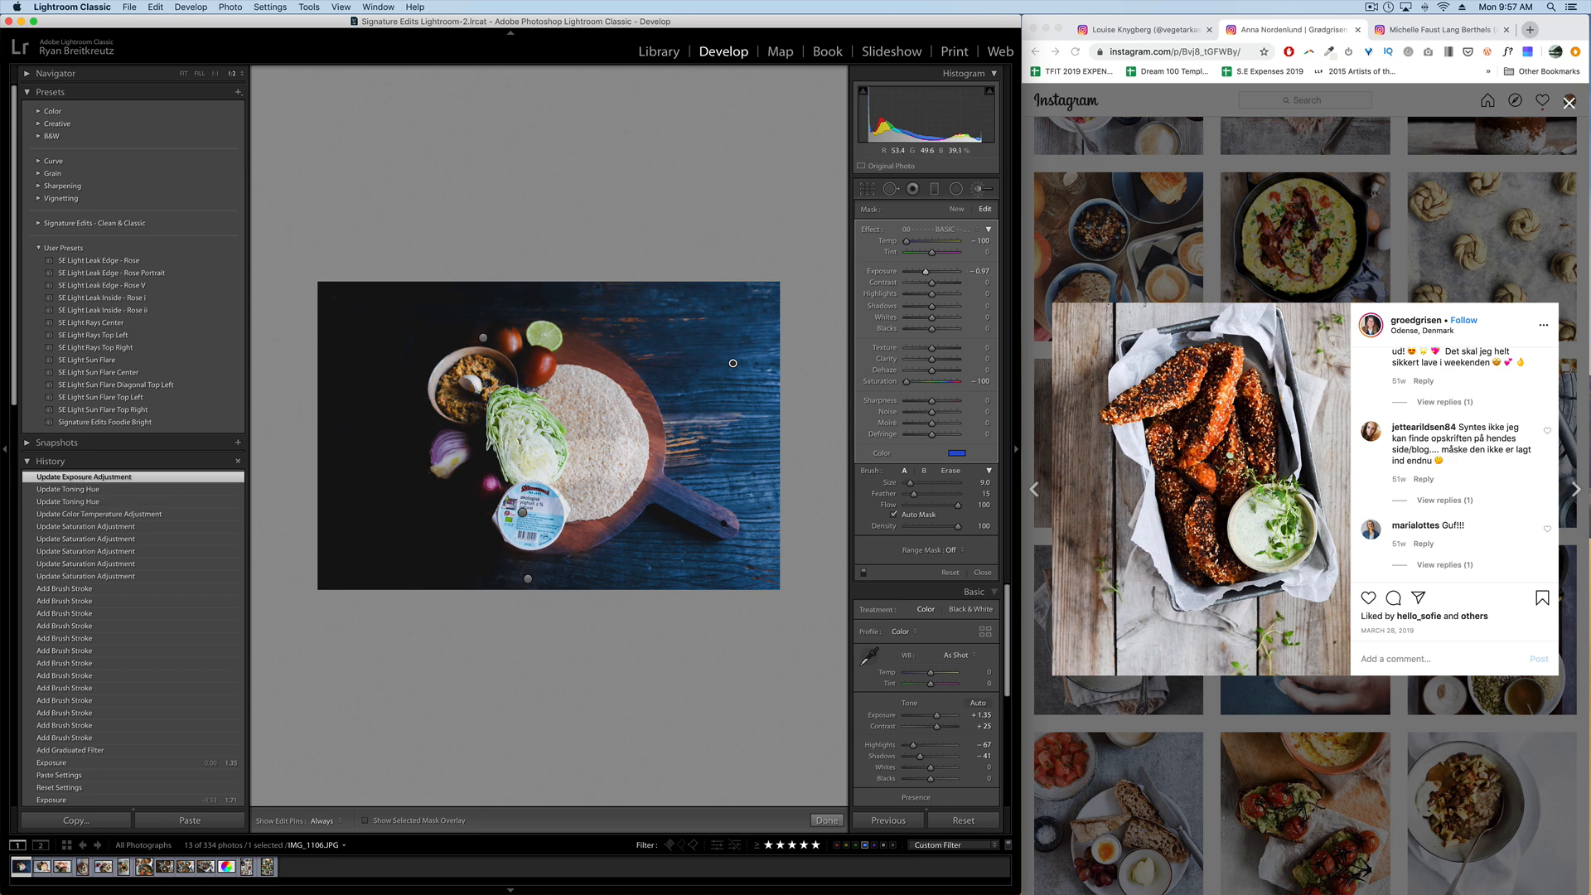
{"action": "key", "text": "BackSpace"}
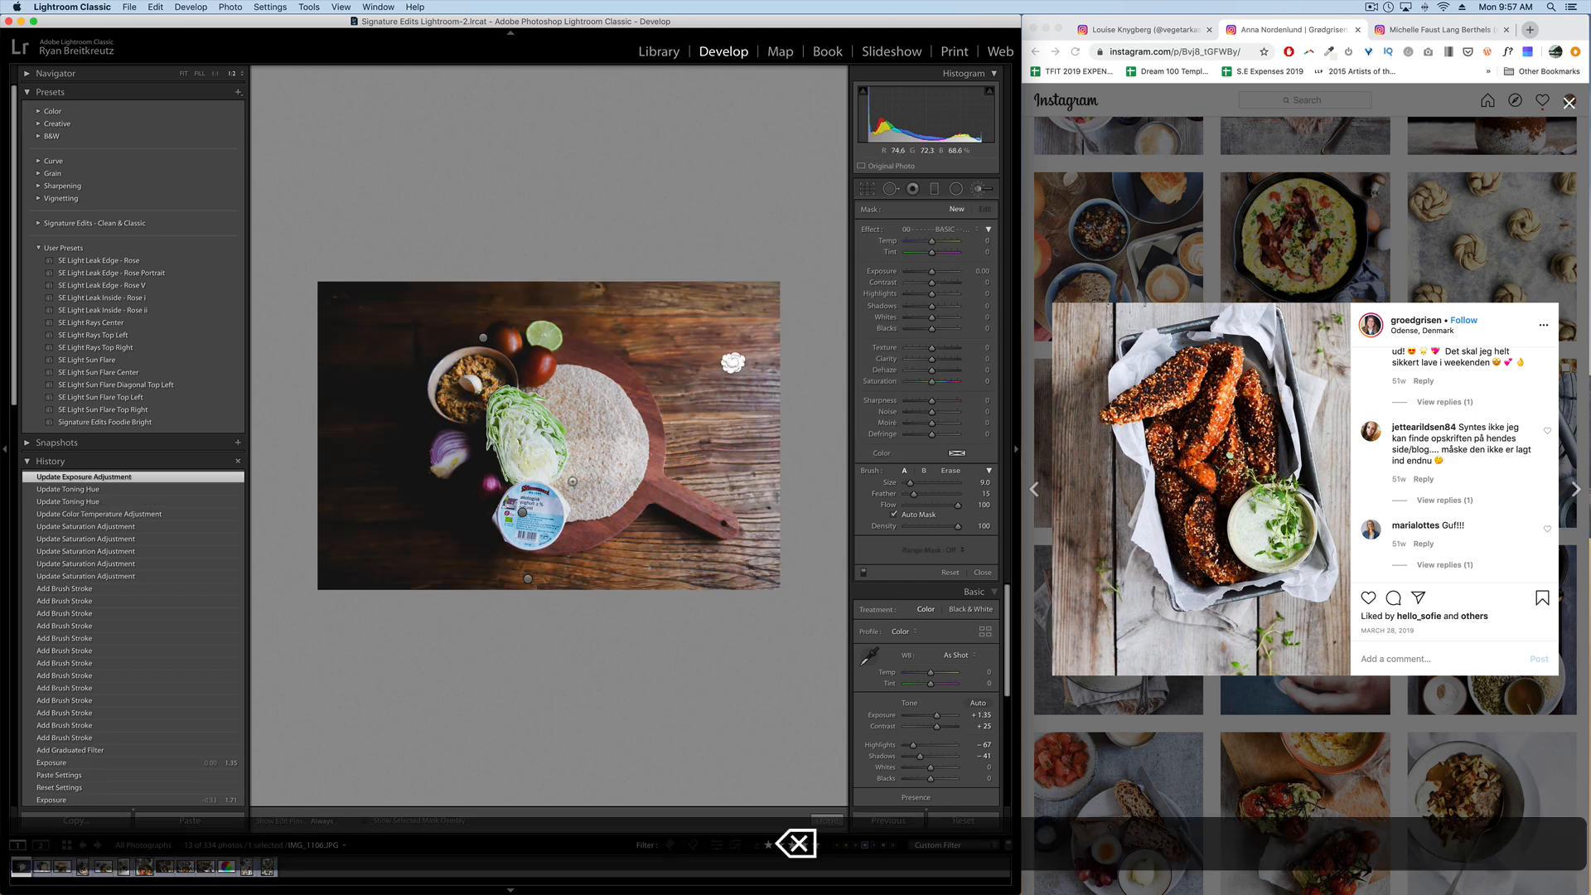
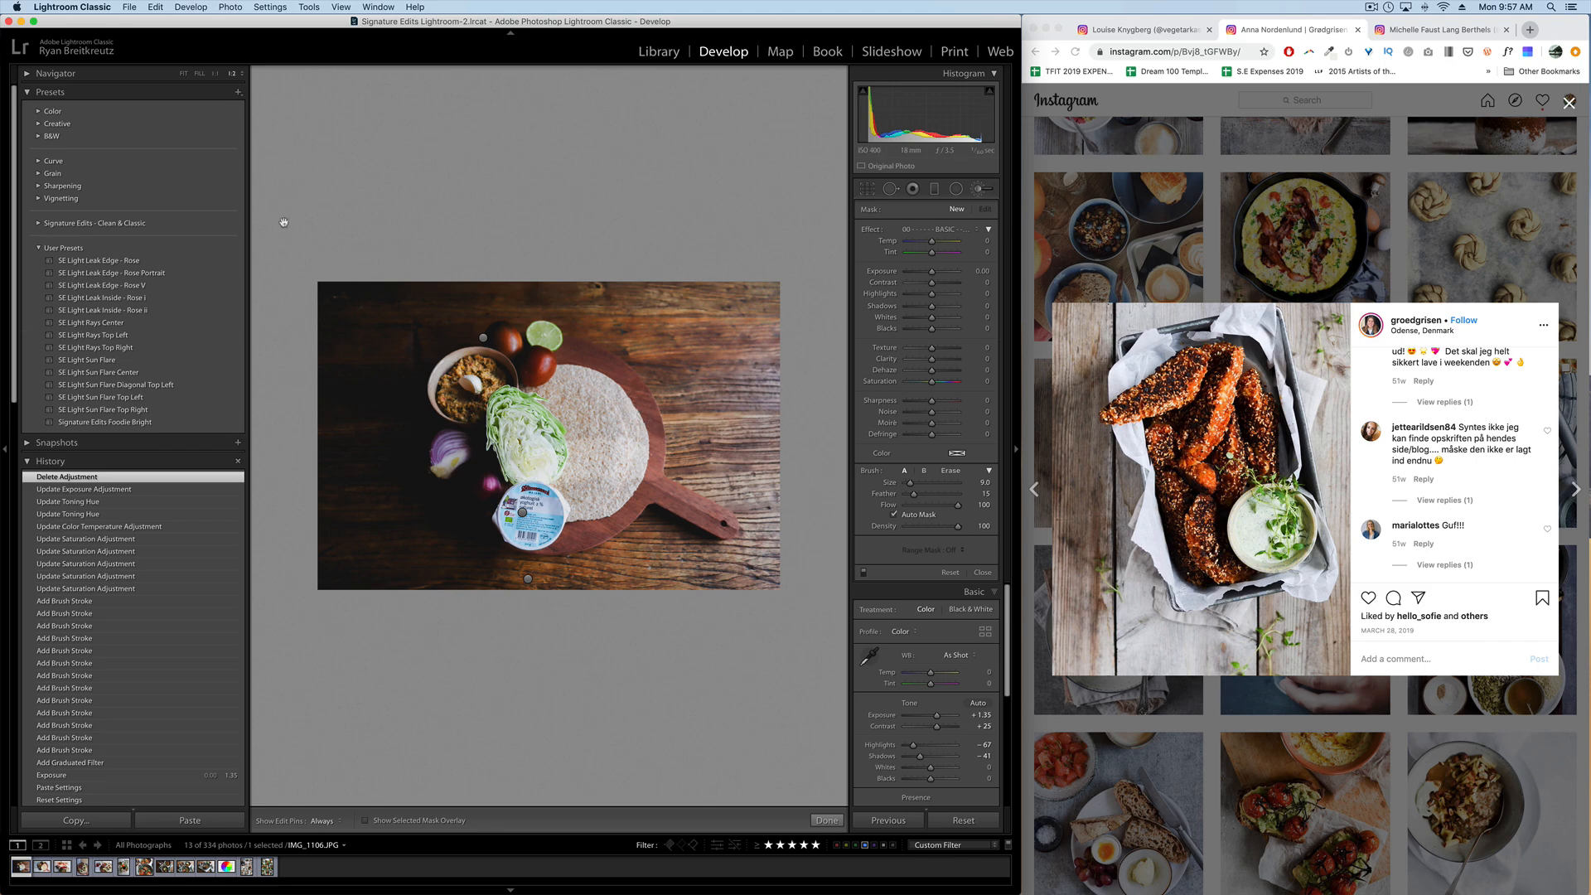
Close the Instagram post and look further down the groedgrisen feed for the backgrounds and surfaces used.
{"action": "left_click", "coordinate": [1390, 239]}
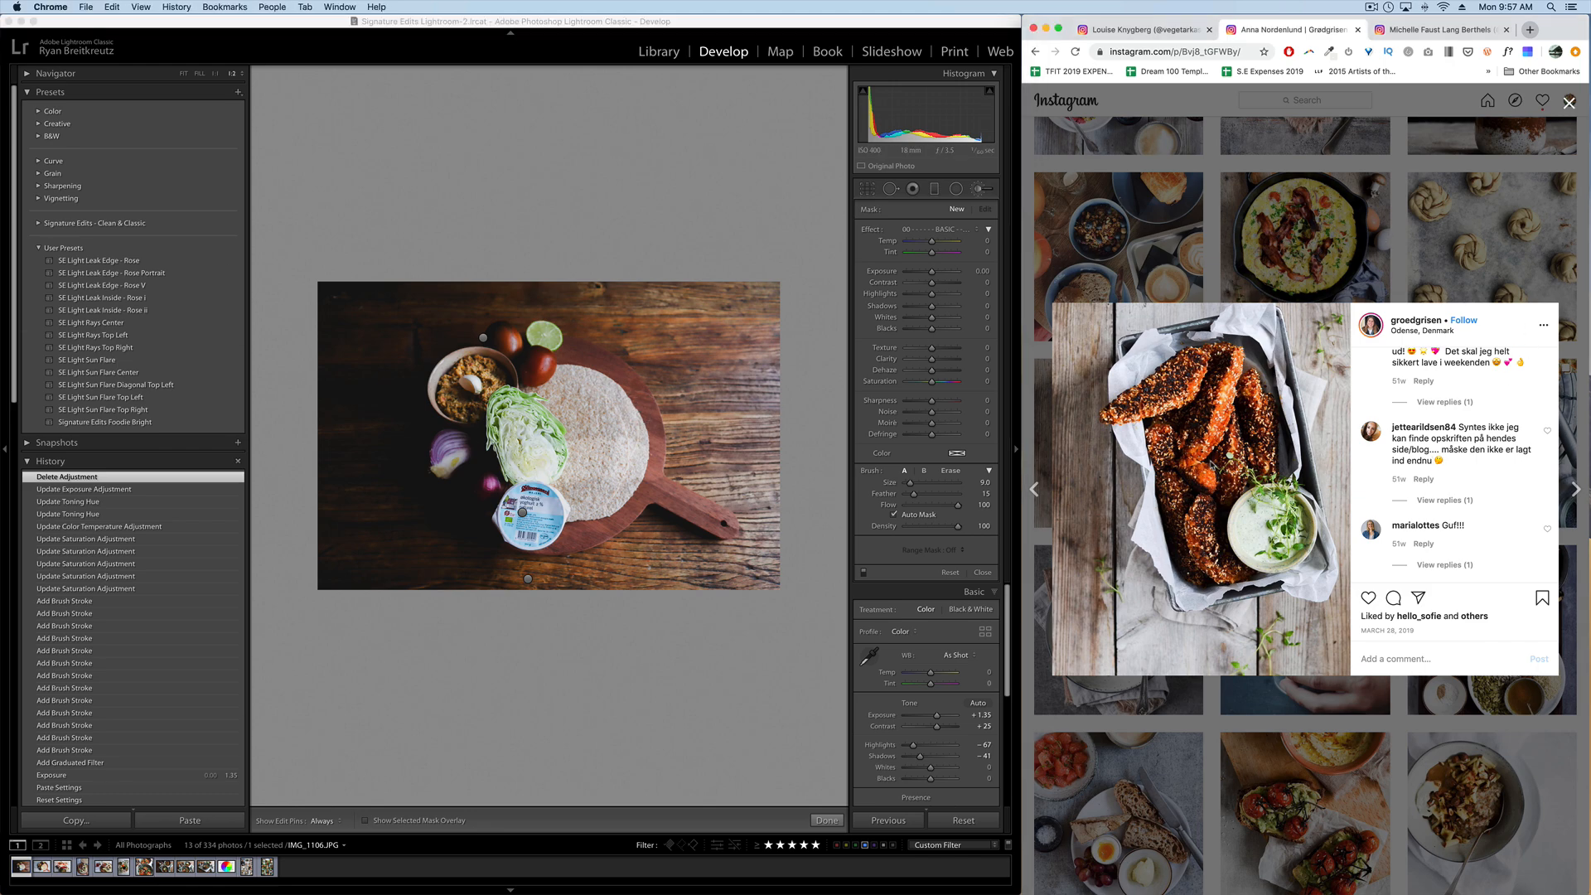
{"action": "left_click", "coordinate": [1436, 266]}
{"action": "scroll", "coordinate": [1175, 498], "scroll_direction": "down", "scroll_amount": 10}
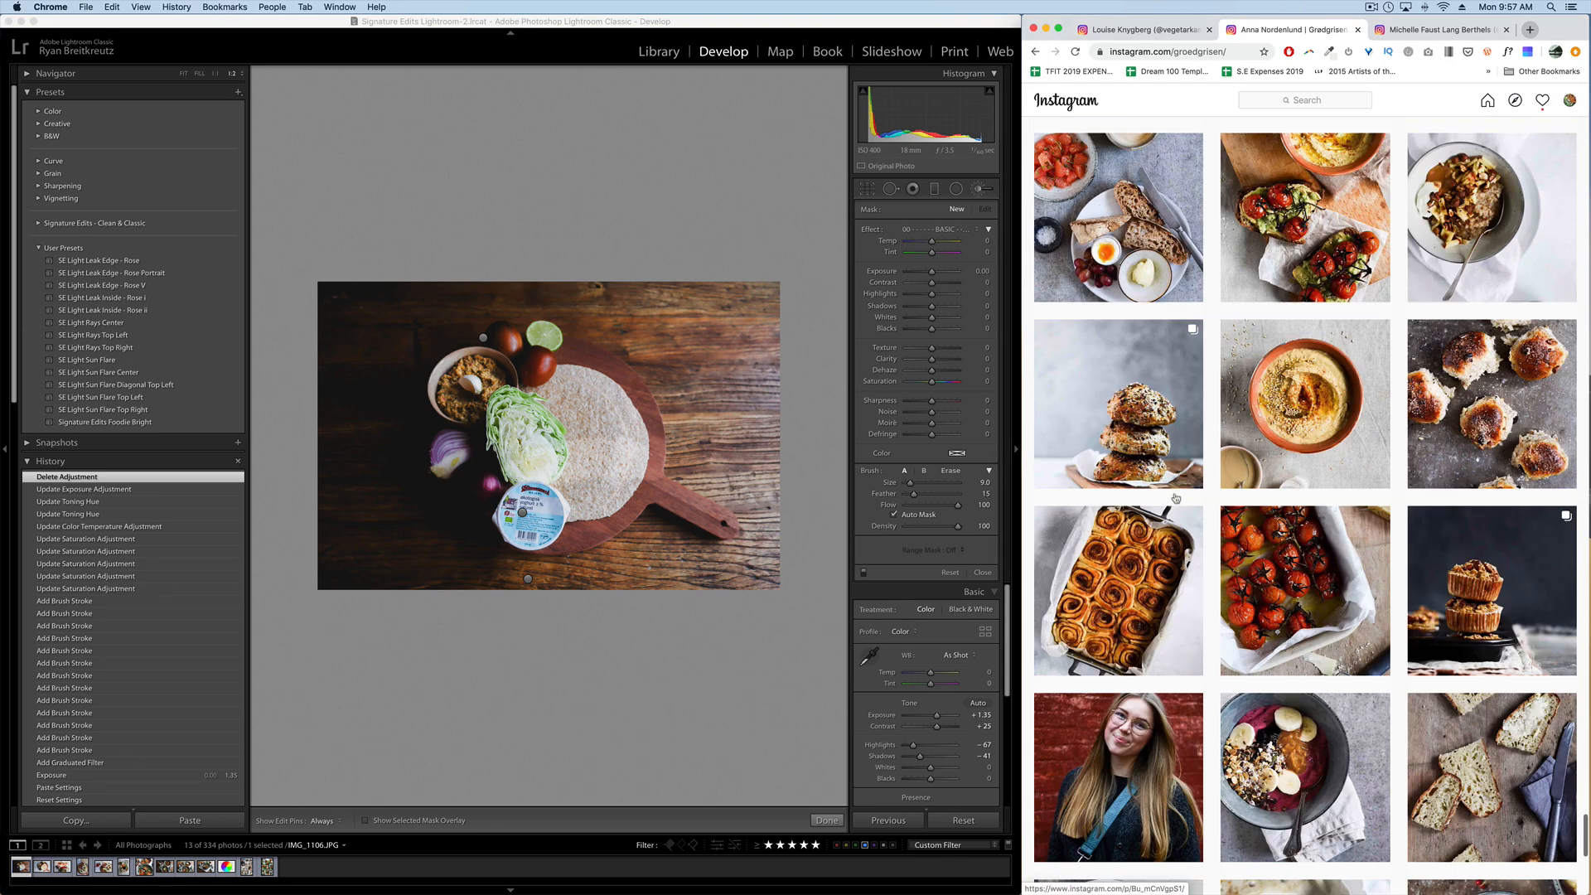
{"action": "scroll", "coordinate": [1175, 498], "scroll_direction": "down", "scroll_amount": 3}
{"action": "left_click", "coordinate": [1301, 333]}
{"action": "left_click", "coordinate": [1356, 263]}
{"action": "scroll", "coordinate": [1356, 264], "scroll_direction": "down", "scroll_amount": 10}
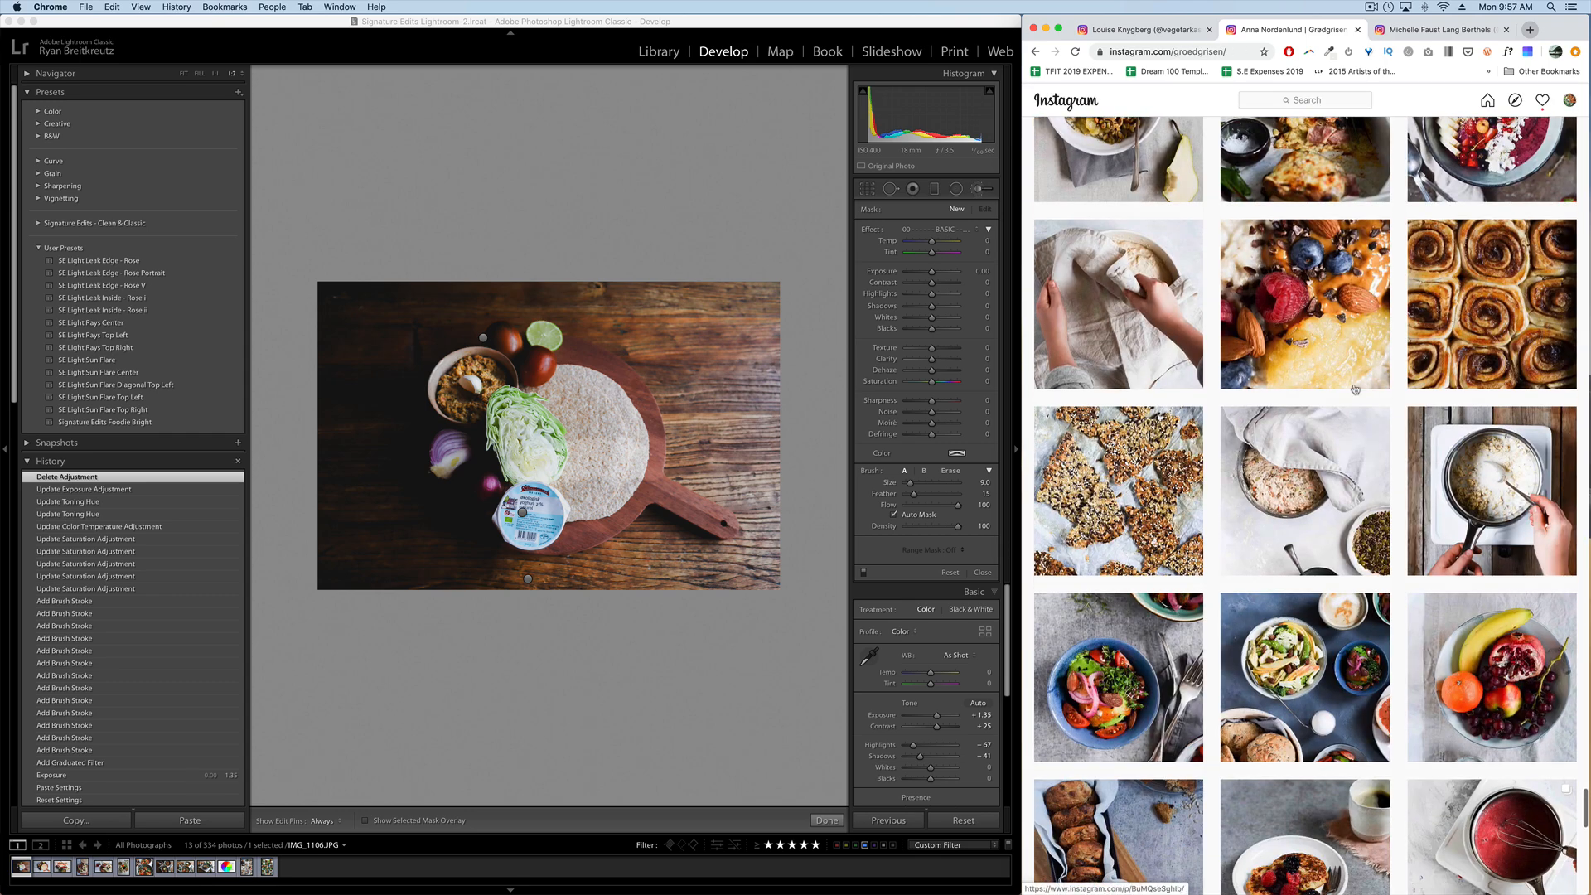
{"action": "scroll", "coordinate": [1334, 519], "scroll_direction": "down", "scroll_amount": 1}
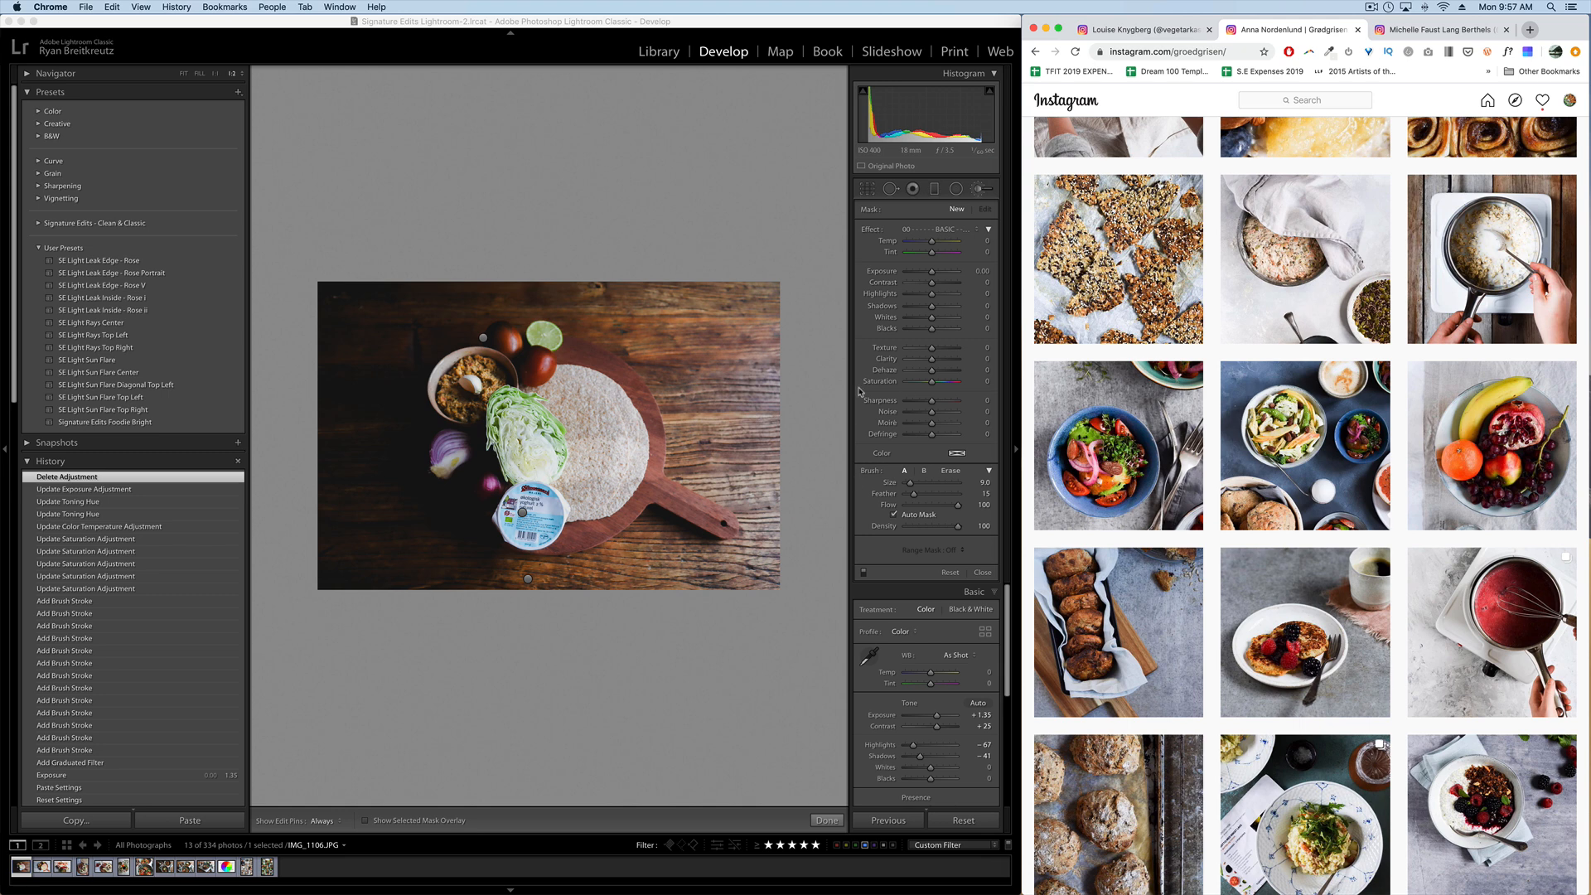
Collapse the adjustment brush's effect sliders and examine the photo's tone curve.
{"action": "key", "text": "Return"}
{"action": "left_click", "coordinate": [988, 226]}
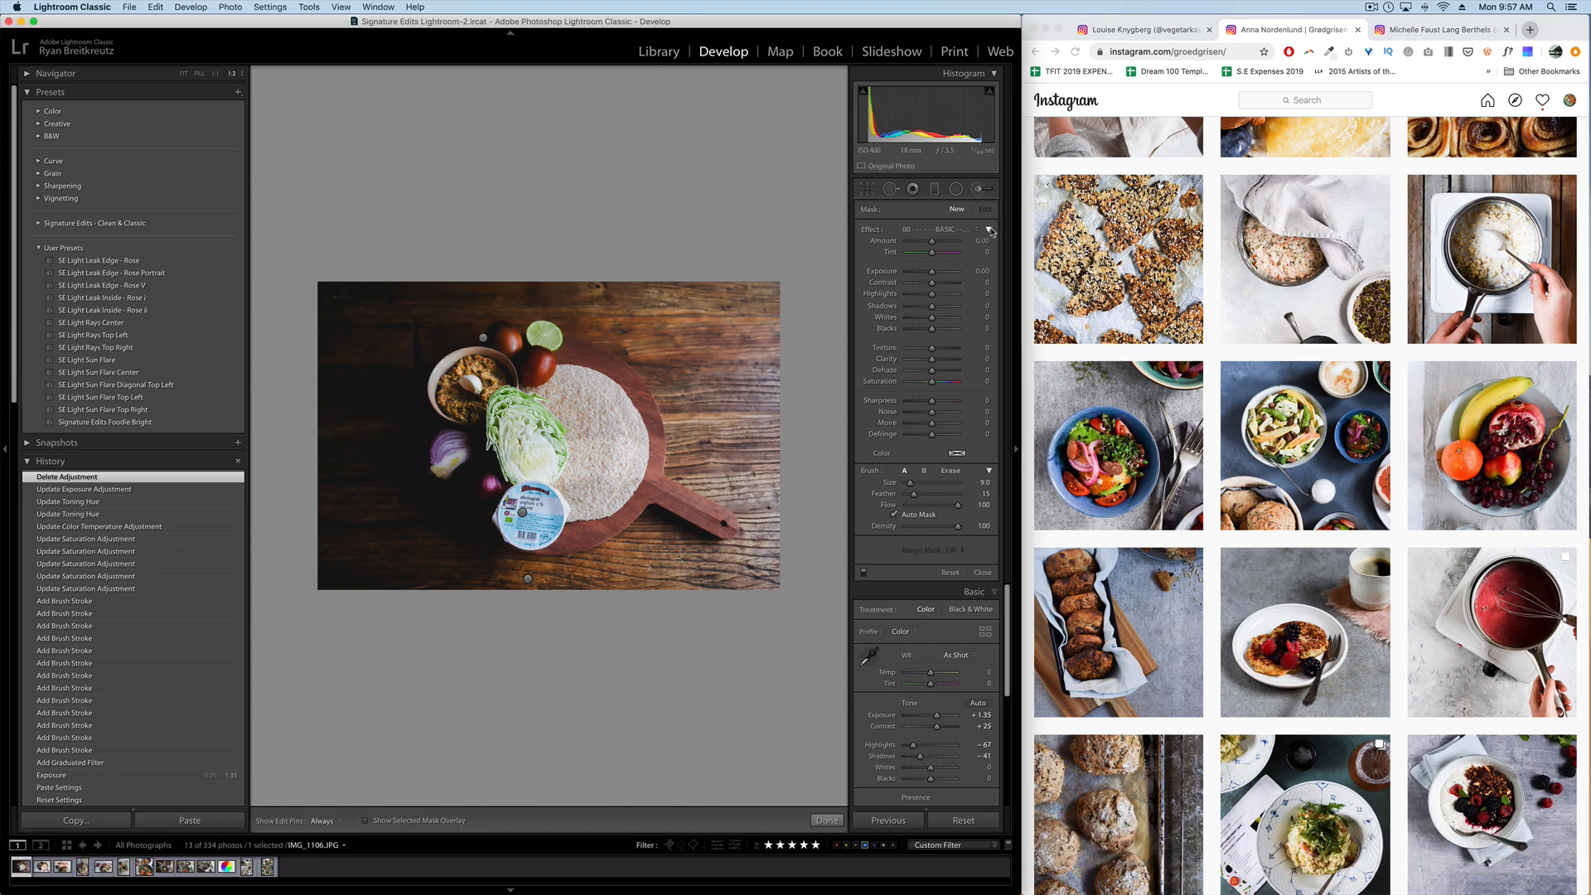
{"action": "left_click", "coordinate": [989, 228]}
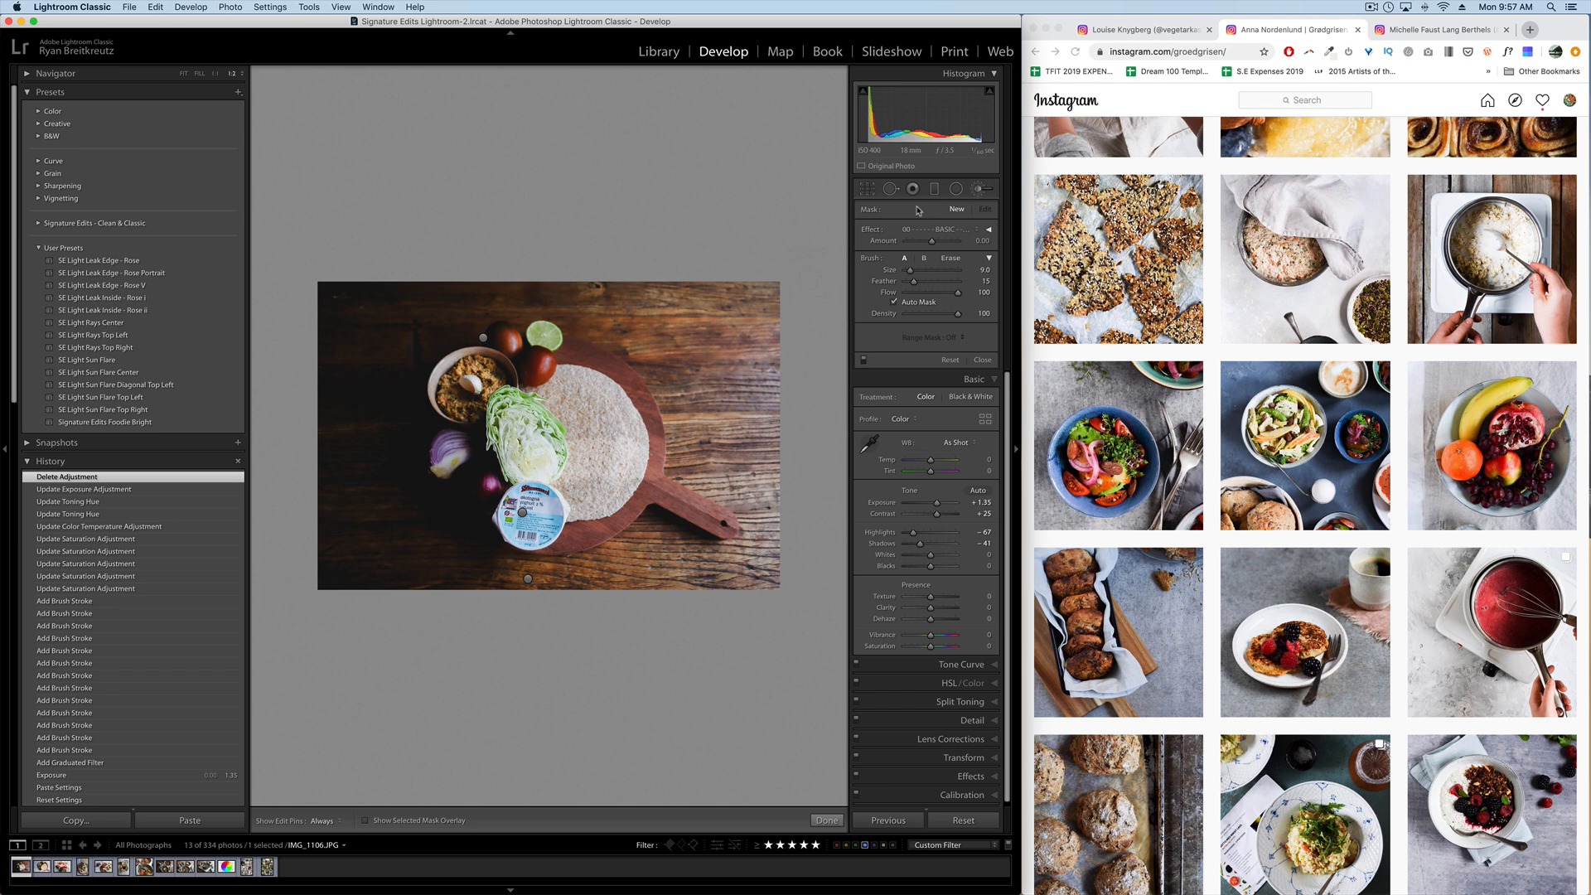
{"action": "left_click", "coordinate": [961, 665]}
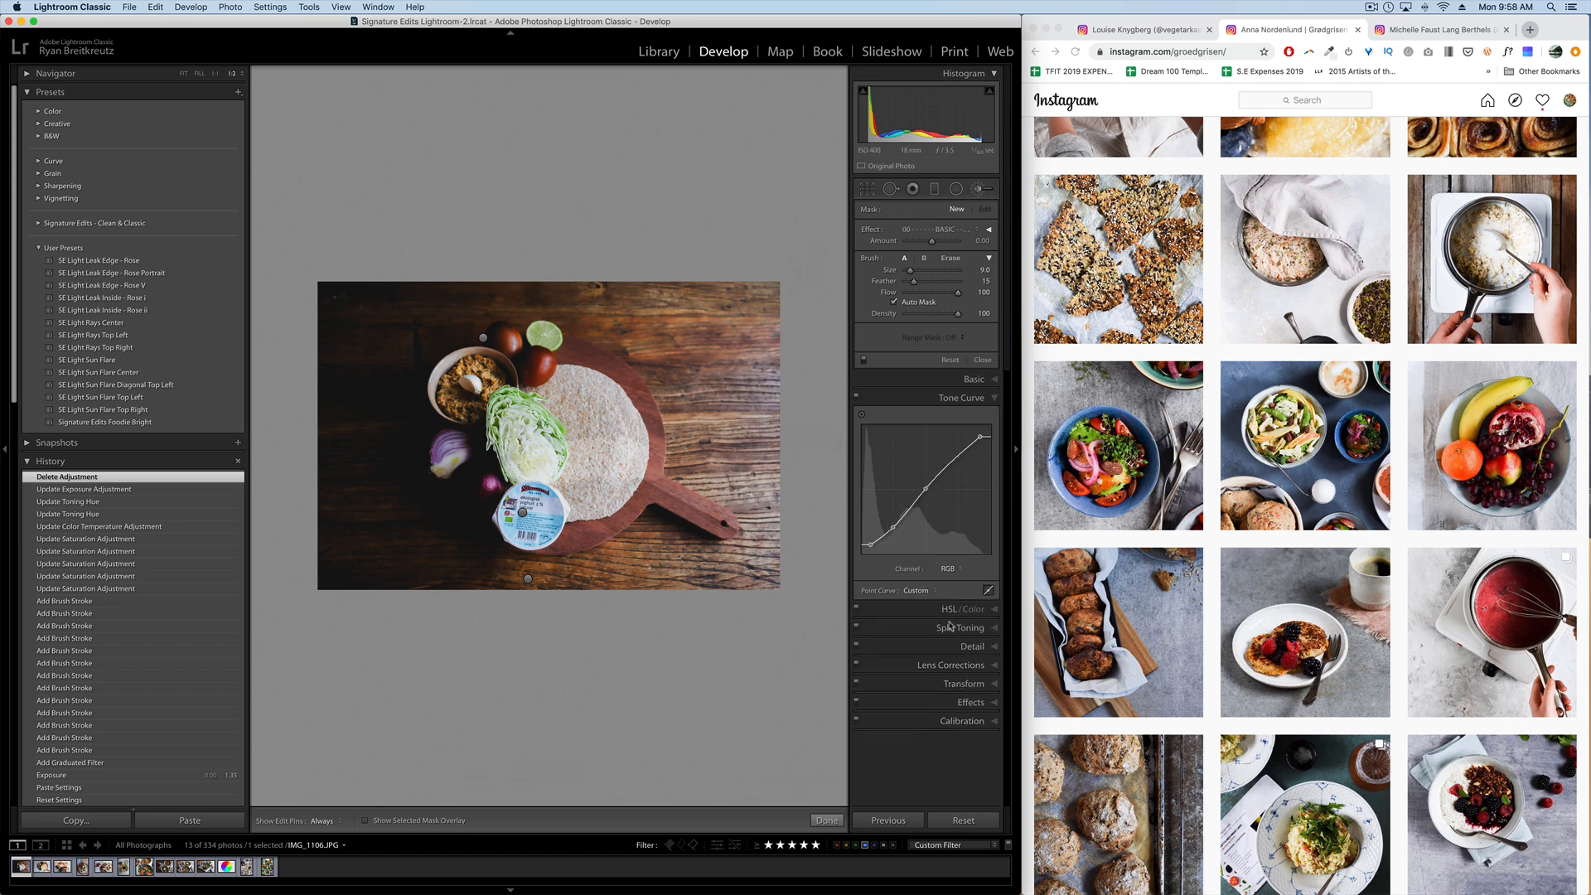
Set the photo's sharpening amount to 56 and its masking to 16.
{"action": "left_click", "coordinate": [973, 647]}
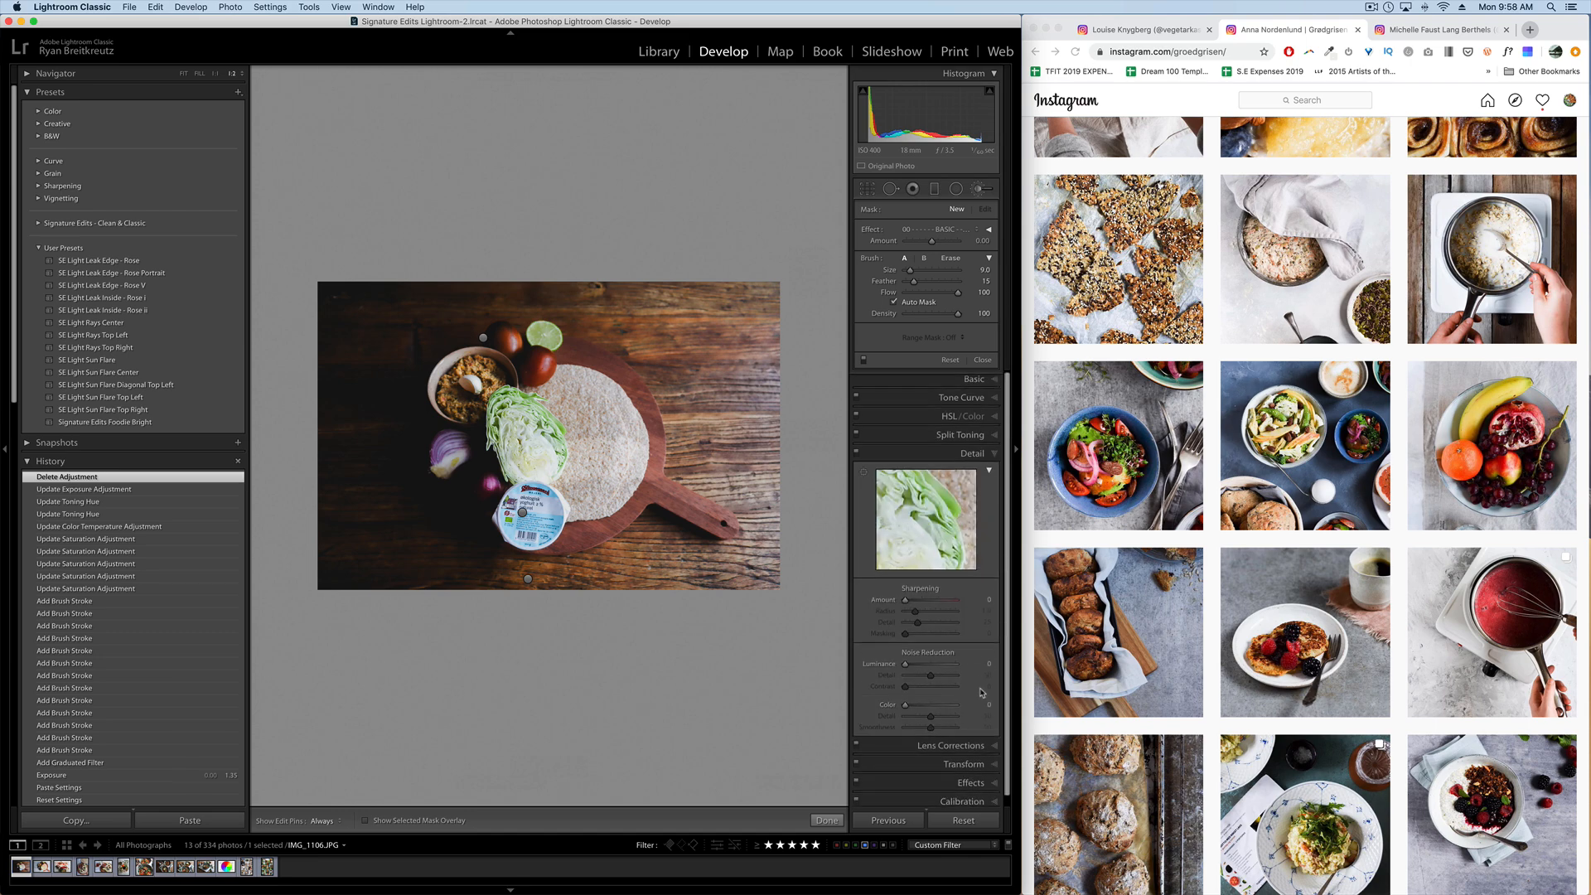
{"action": "scroll", "coordinate": [981, 692], "scroll_direction": "down", "scroll_amount": 1}
{"action": "mouse_move", "coordinate": [905, 590]}
{"action": "left_mouse_down"}
{"action": "mouse_move", "coordinate": [924, 590]}
{"action": "mouse_move", "coordinate": [915, 630]}
{"action": "left_mouse_up"}
{"action": "key", "text": "alt"}
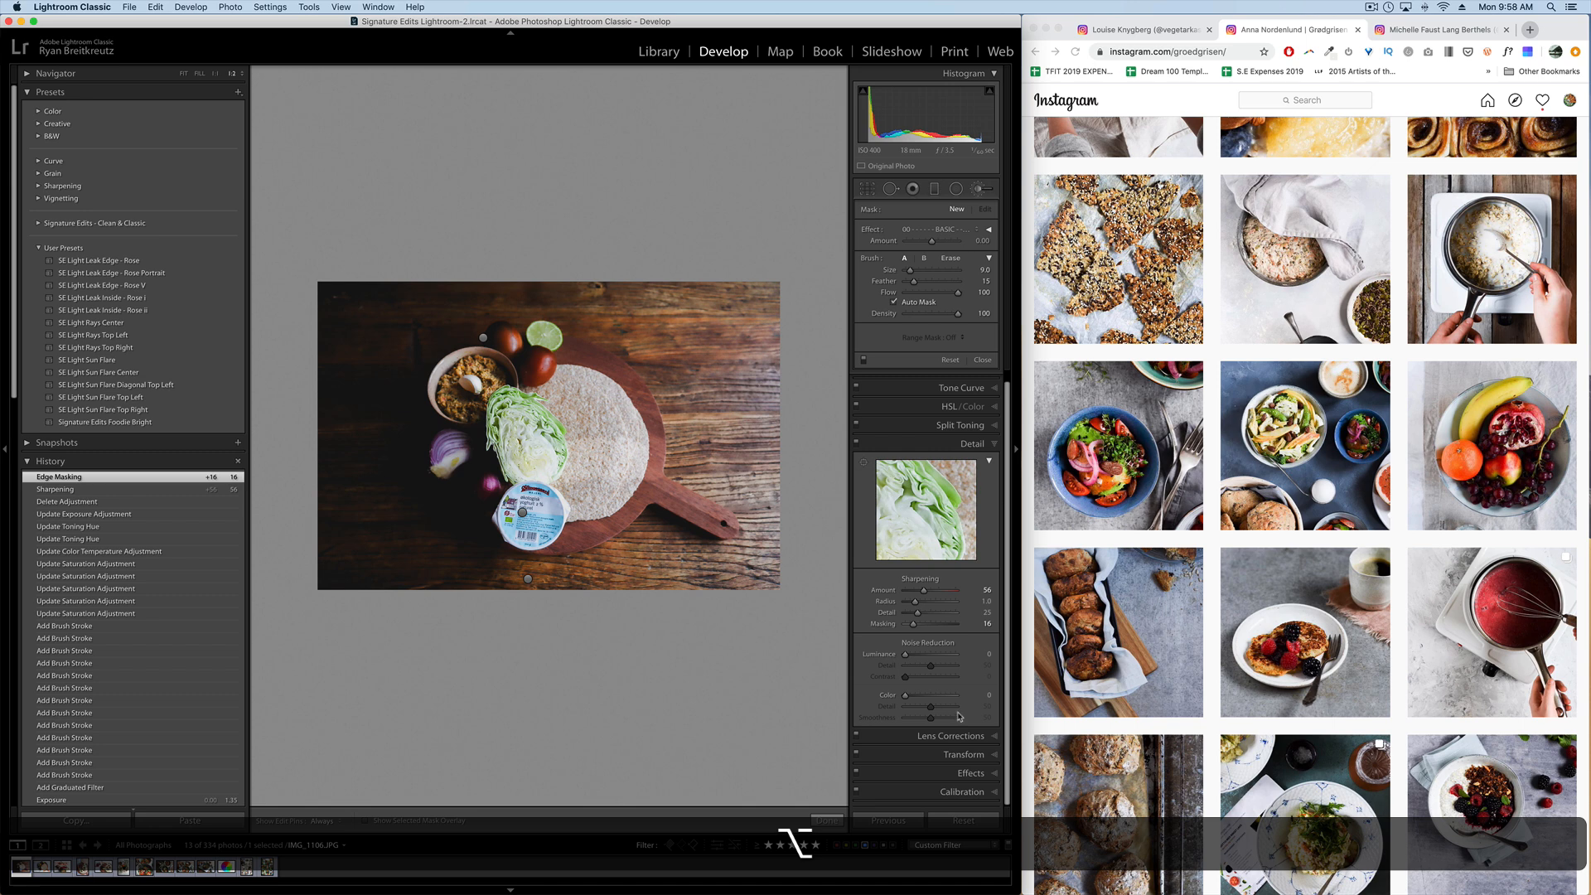
Darken the edges of the flatbread photo with a post-crop vignette amount of -50, and compare it with the effect off and on.
{"action": "left_click", "coordinate": [971, 736]}
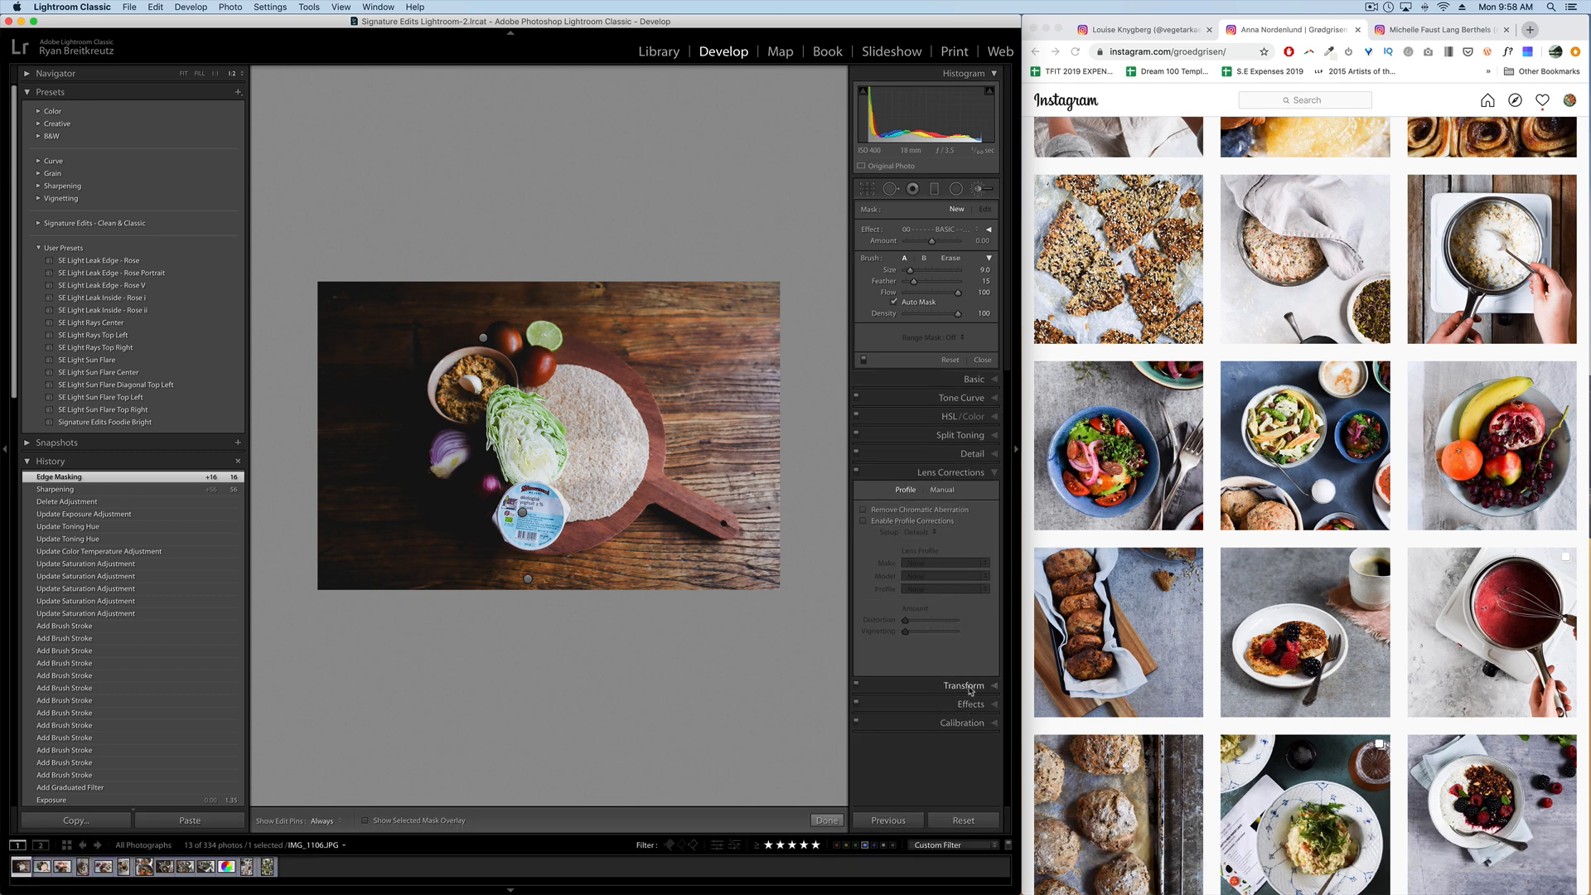
{"action": "left_click", "coordinate": [971, 704]}
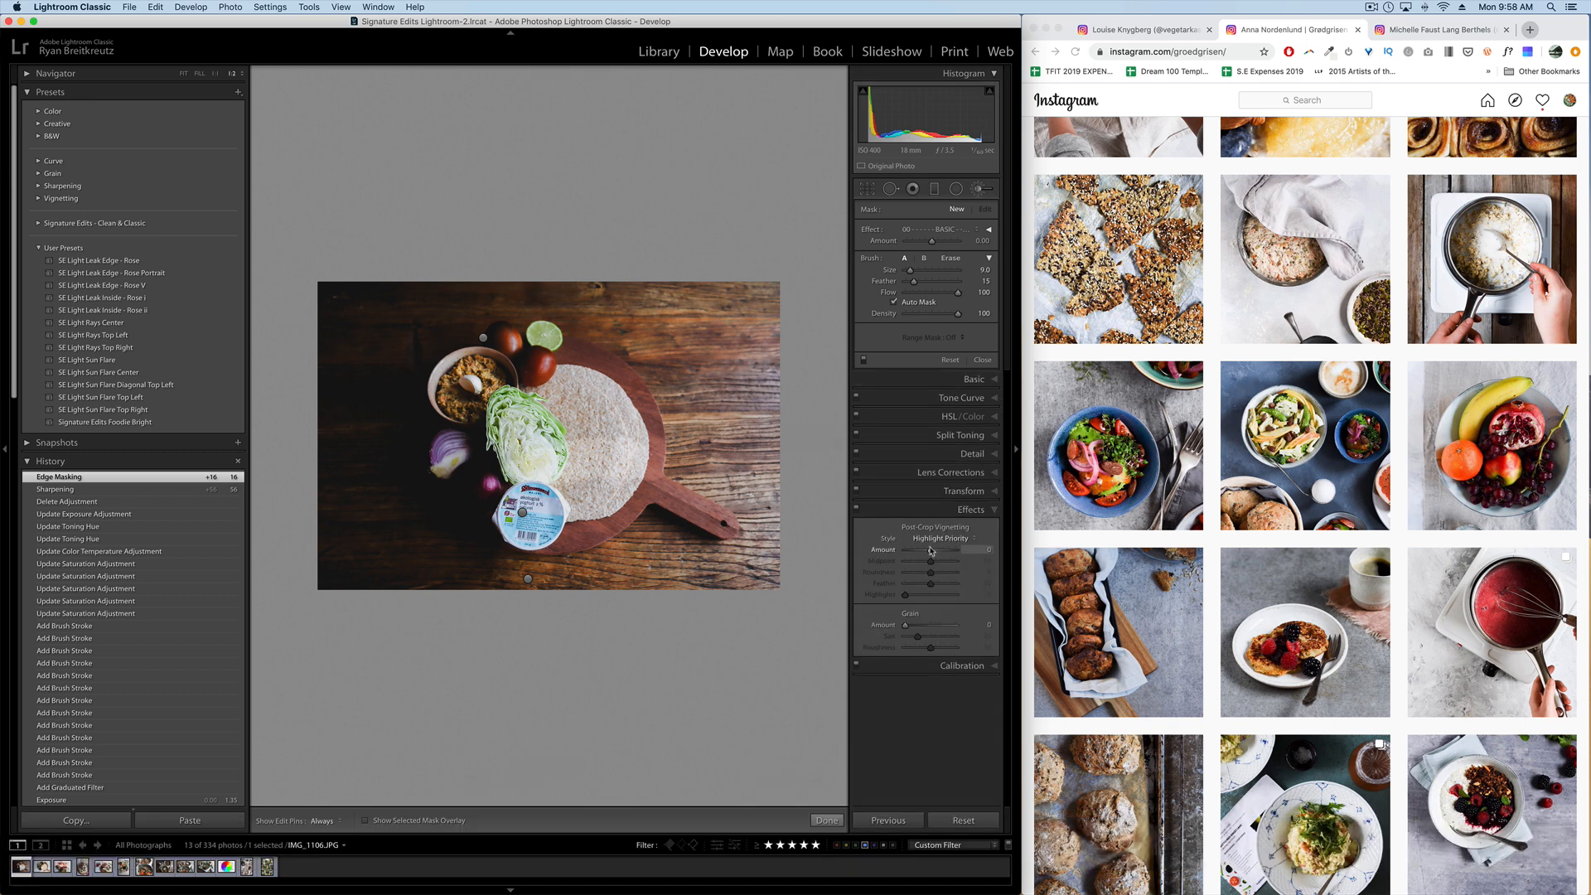
{"action": "mouse_move", "coordinate": [921, 554]}
{"action": "left_mouse_down"}
{"action": "mouse_move", "coordinate": [901, 556]}
{"action": "mouse_move", "coordinate": [918, 557]}
{"action": "left_mouse_up"}
{"action": "left_click", "coordinate": [857, 511]}
{"action": "left_click", "coordinate": [857, 510]}
{"action": "left_click", "coordinate": [857, 511]}
{"action": "left_click", "coordinate": [857, 510]}
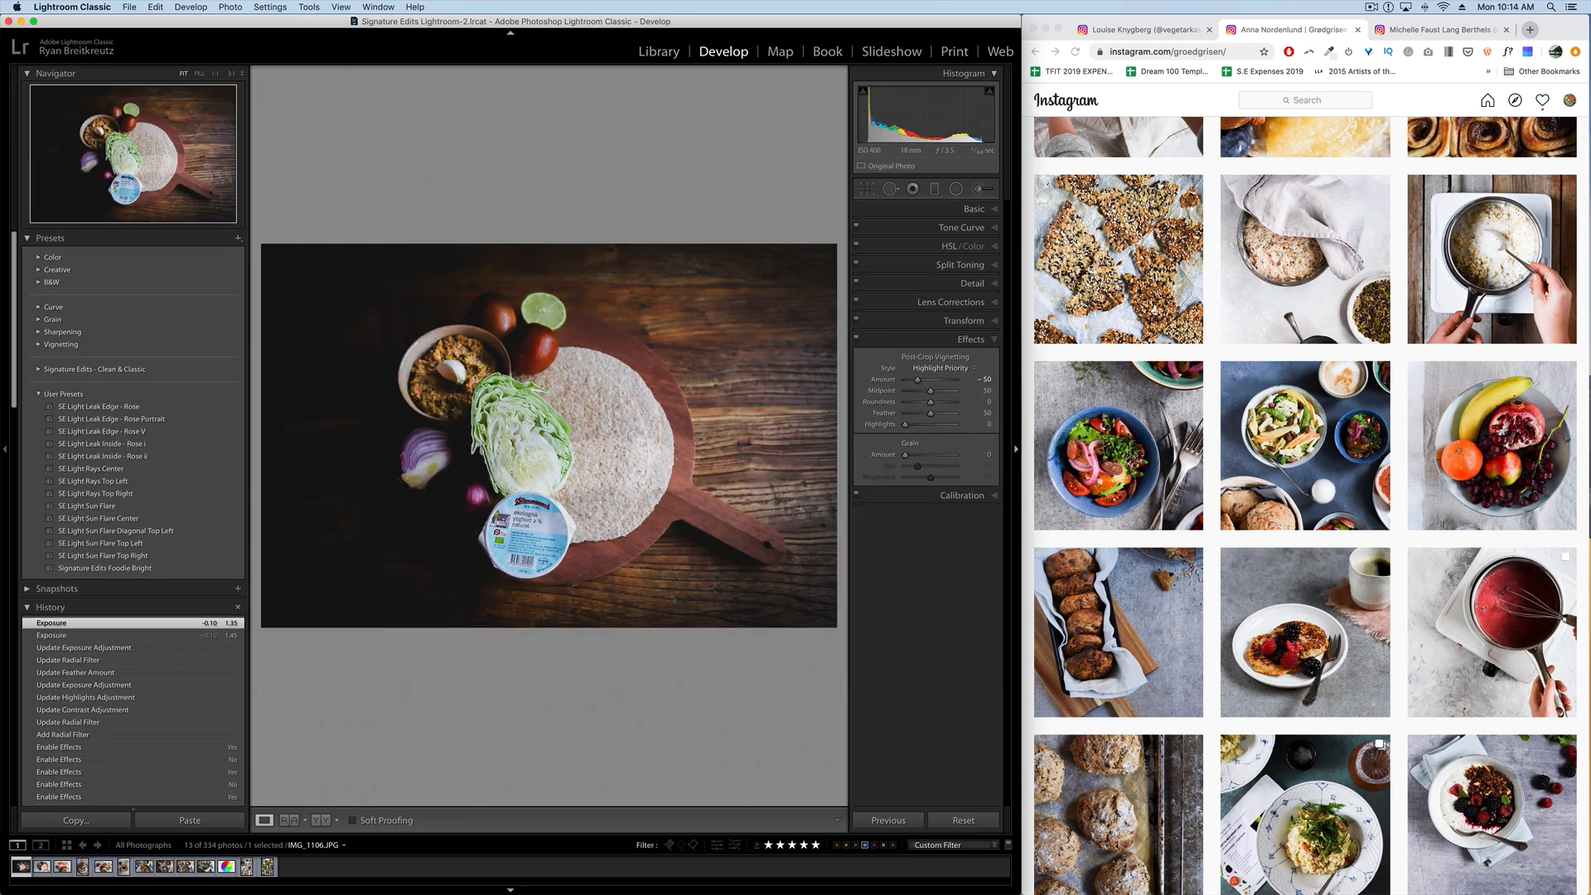
Enlarge the Lightroom window to the full screen width and bring up the falafel taco photo IMG_1119.
{"action": "double_click", "coordinate": [796, 22]}
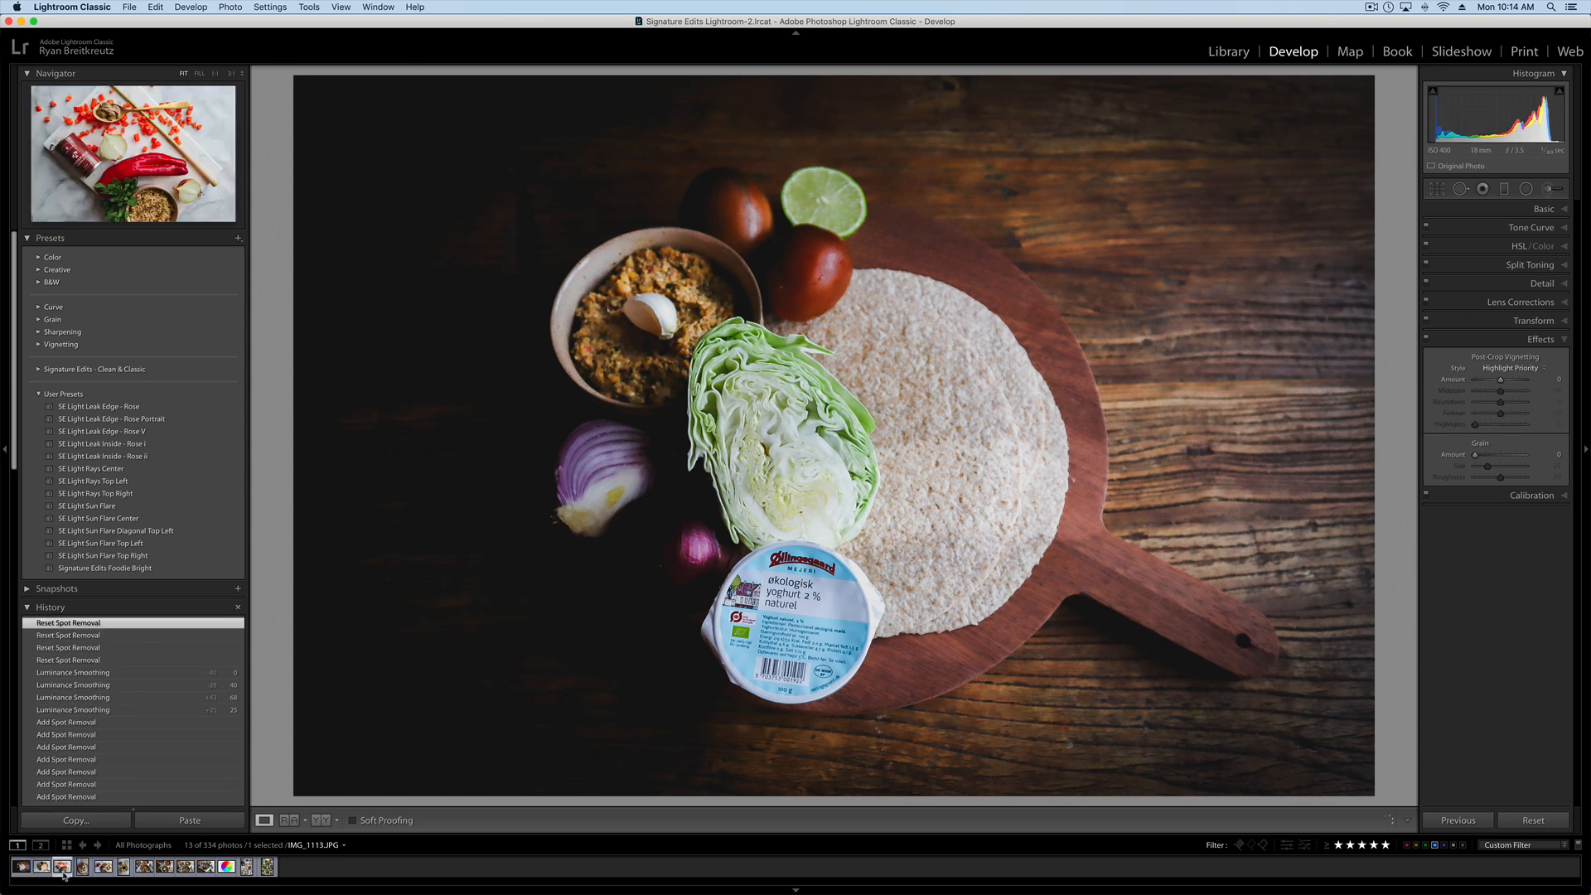
{"action": "key", "text": "Right"}
{"action": "key", "text": "Right"}
{"action": "key", "text": "Right"}
{"action": "key", "text": "Right"}
{"action": "key", "text": "Left"}
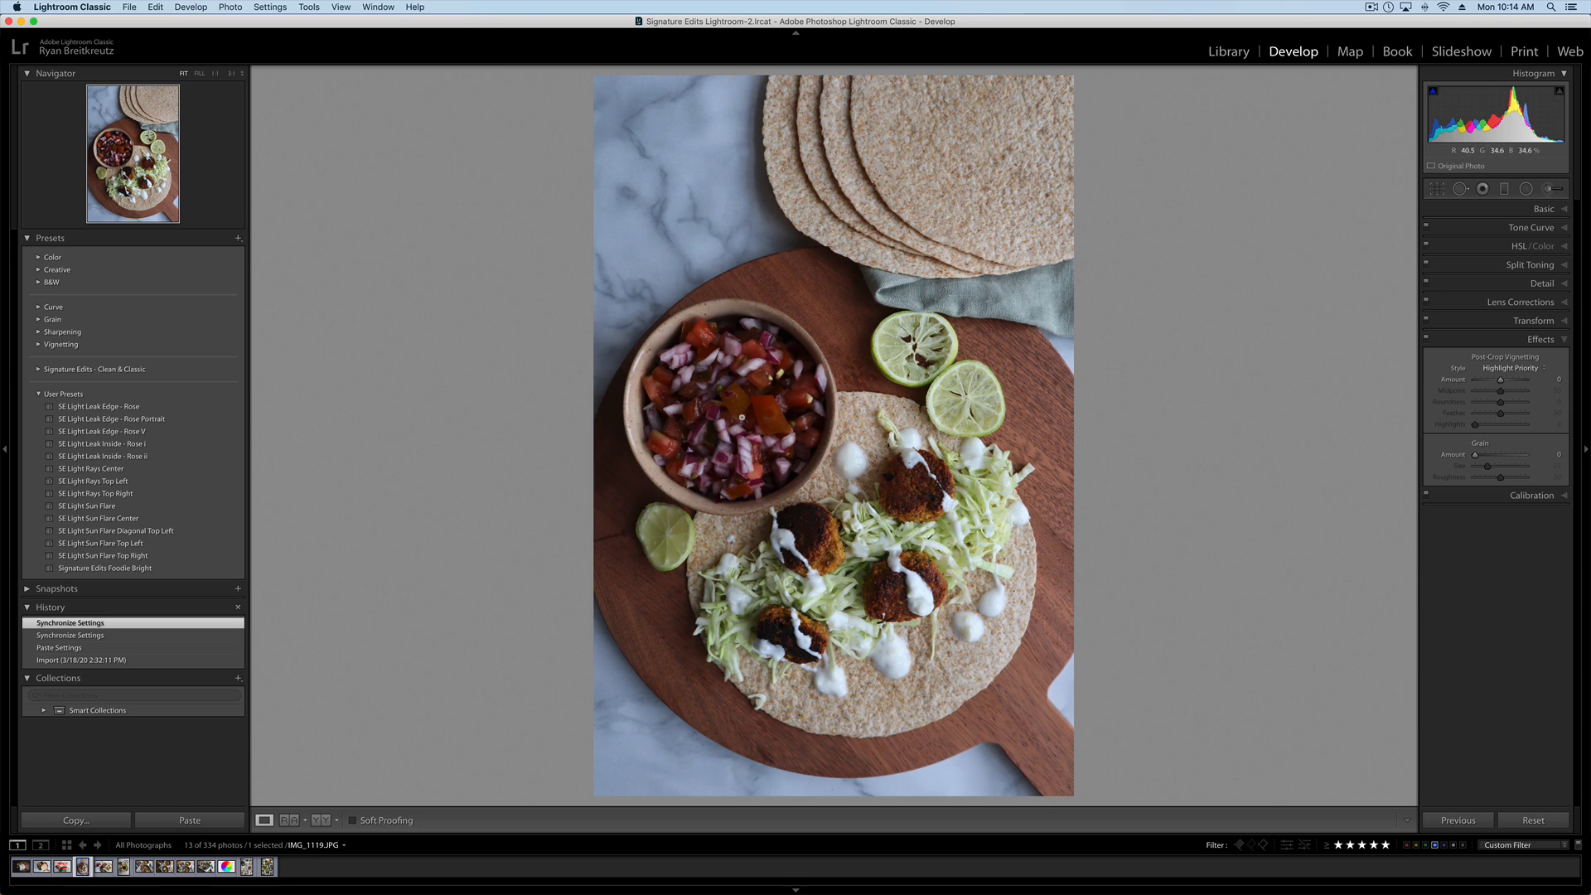
Examine the salsa bowl in the taco photo at close range, then return to the full photo.
{"action": "left_click", "coordinate": [740, 421]}
{"action": "left_click_drag", "start_coordinate": [793, 550], "coordinate": [726, 585]}
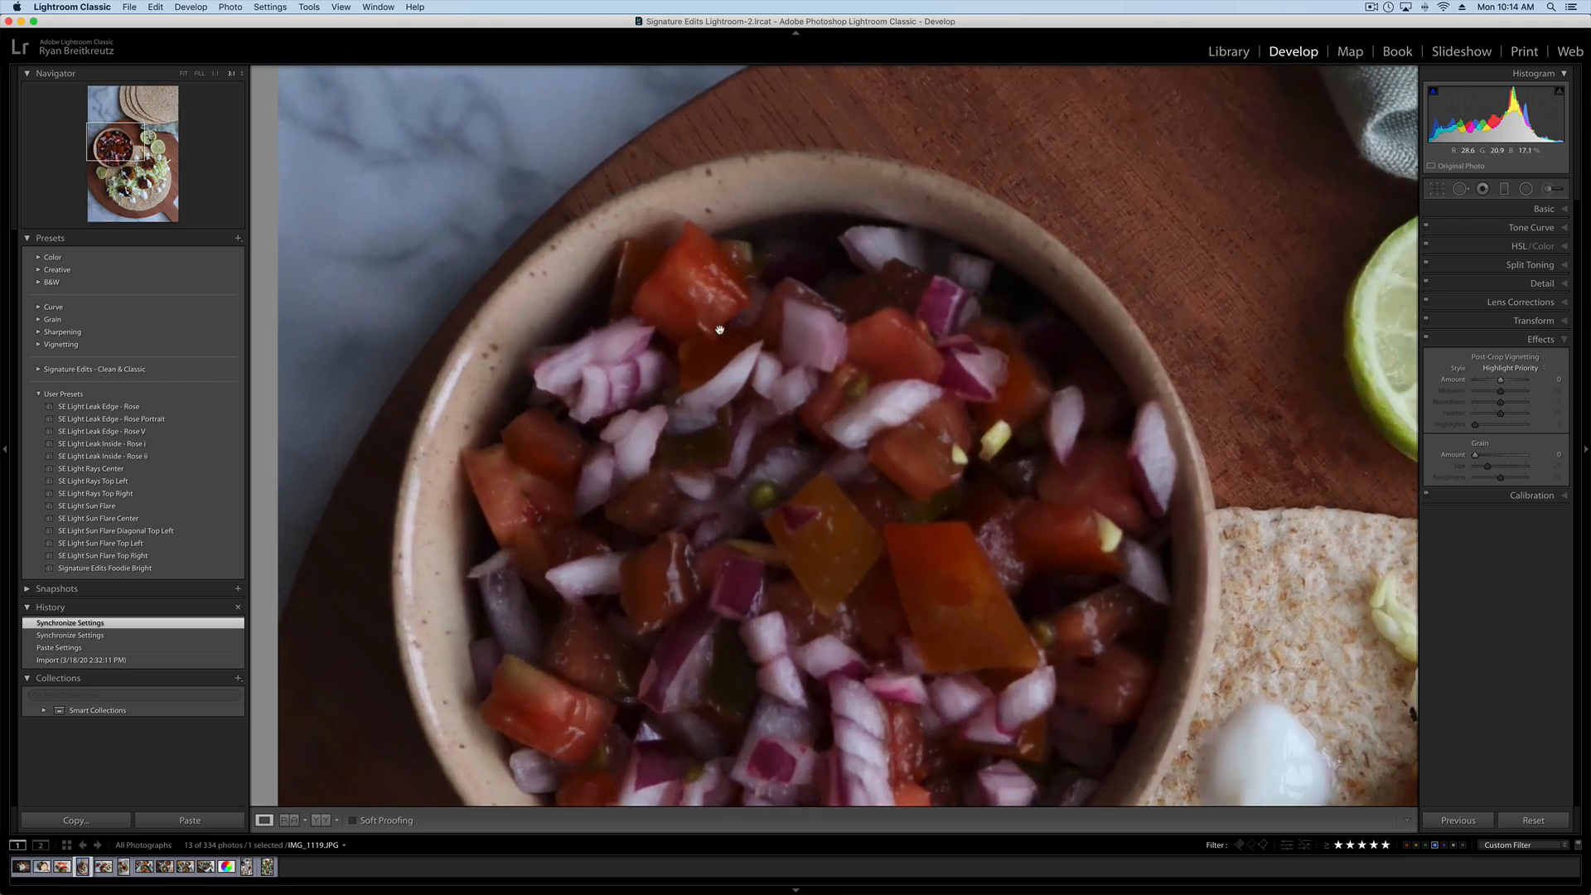
{"action": "left_click_drag", "start_coordinate": [892, 341], "coordinate": [936, 107]}
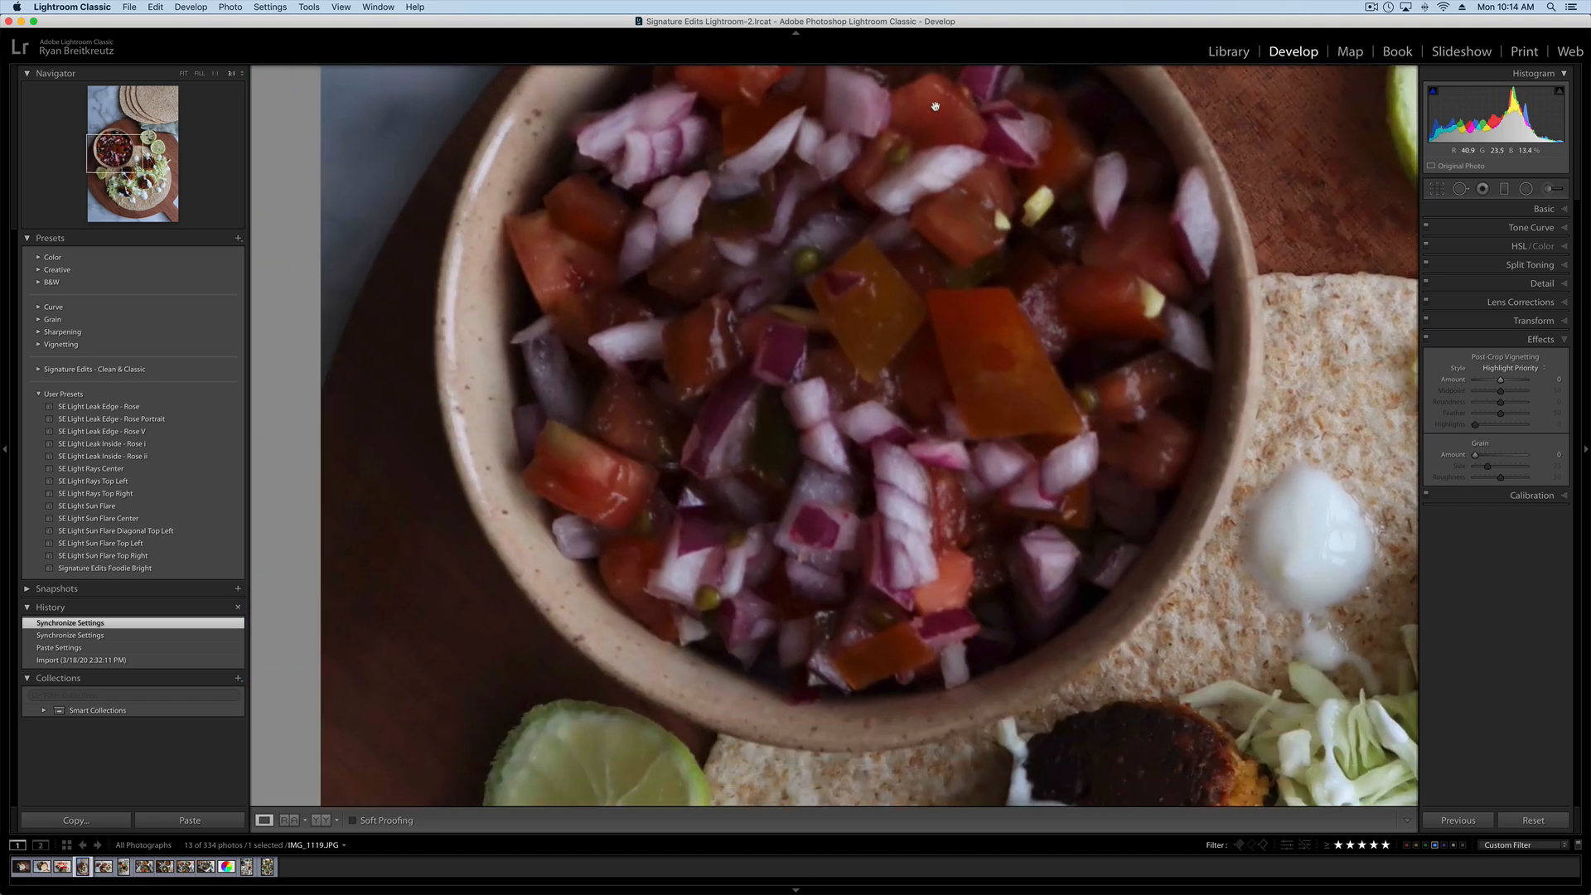
{"action": "left_click_drag", "start_coordinate": [971, 340], "coordinate": [731, 445]}
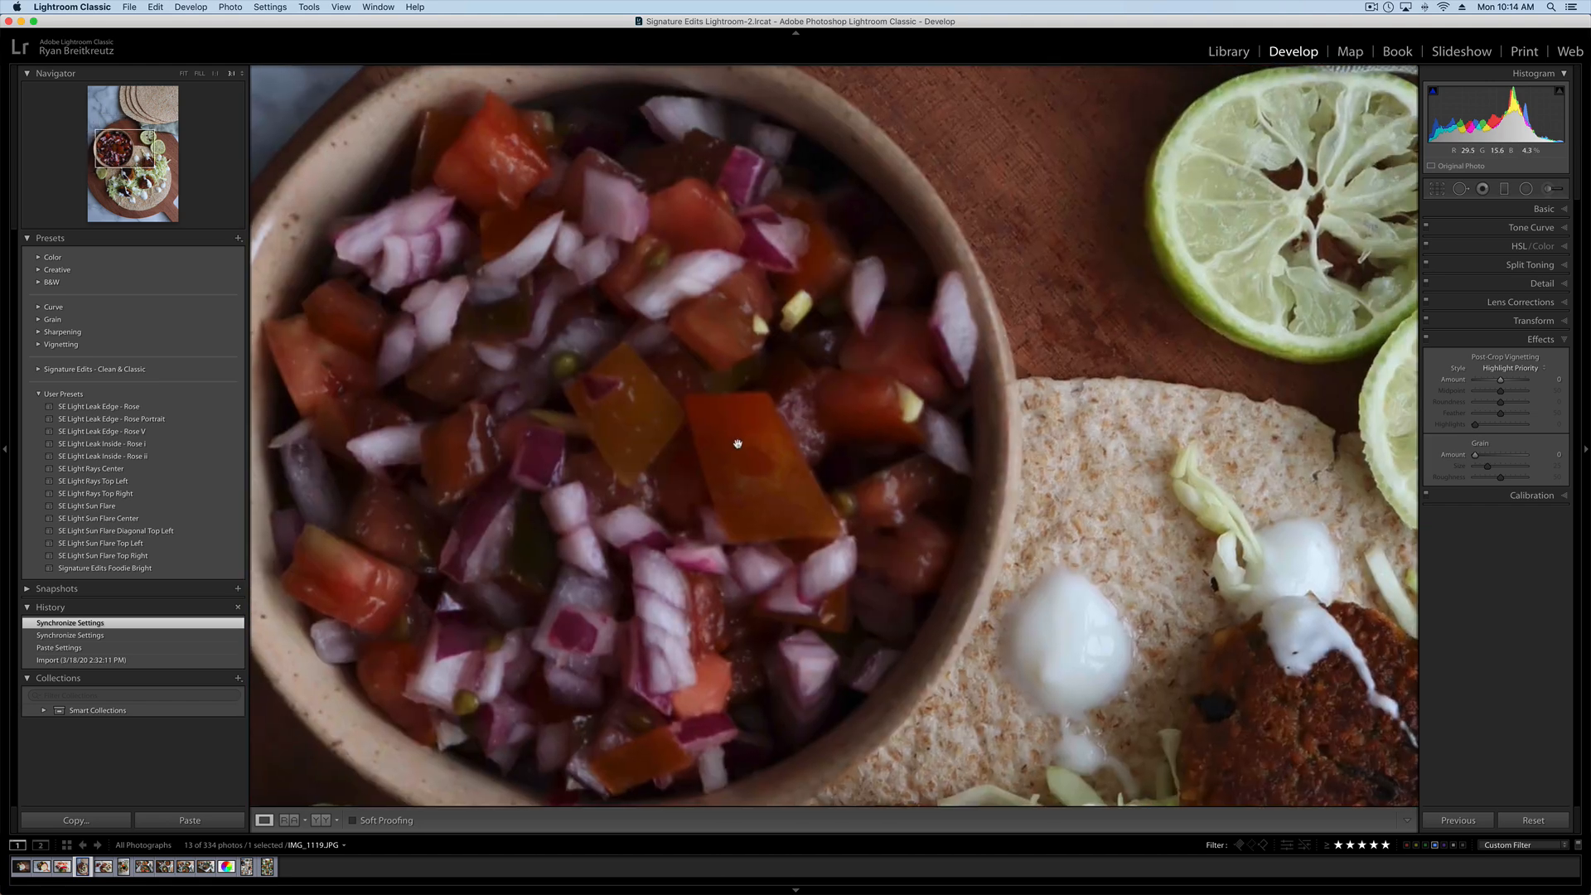
{"action": "left_click", "coordinate": [1033, 433]}
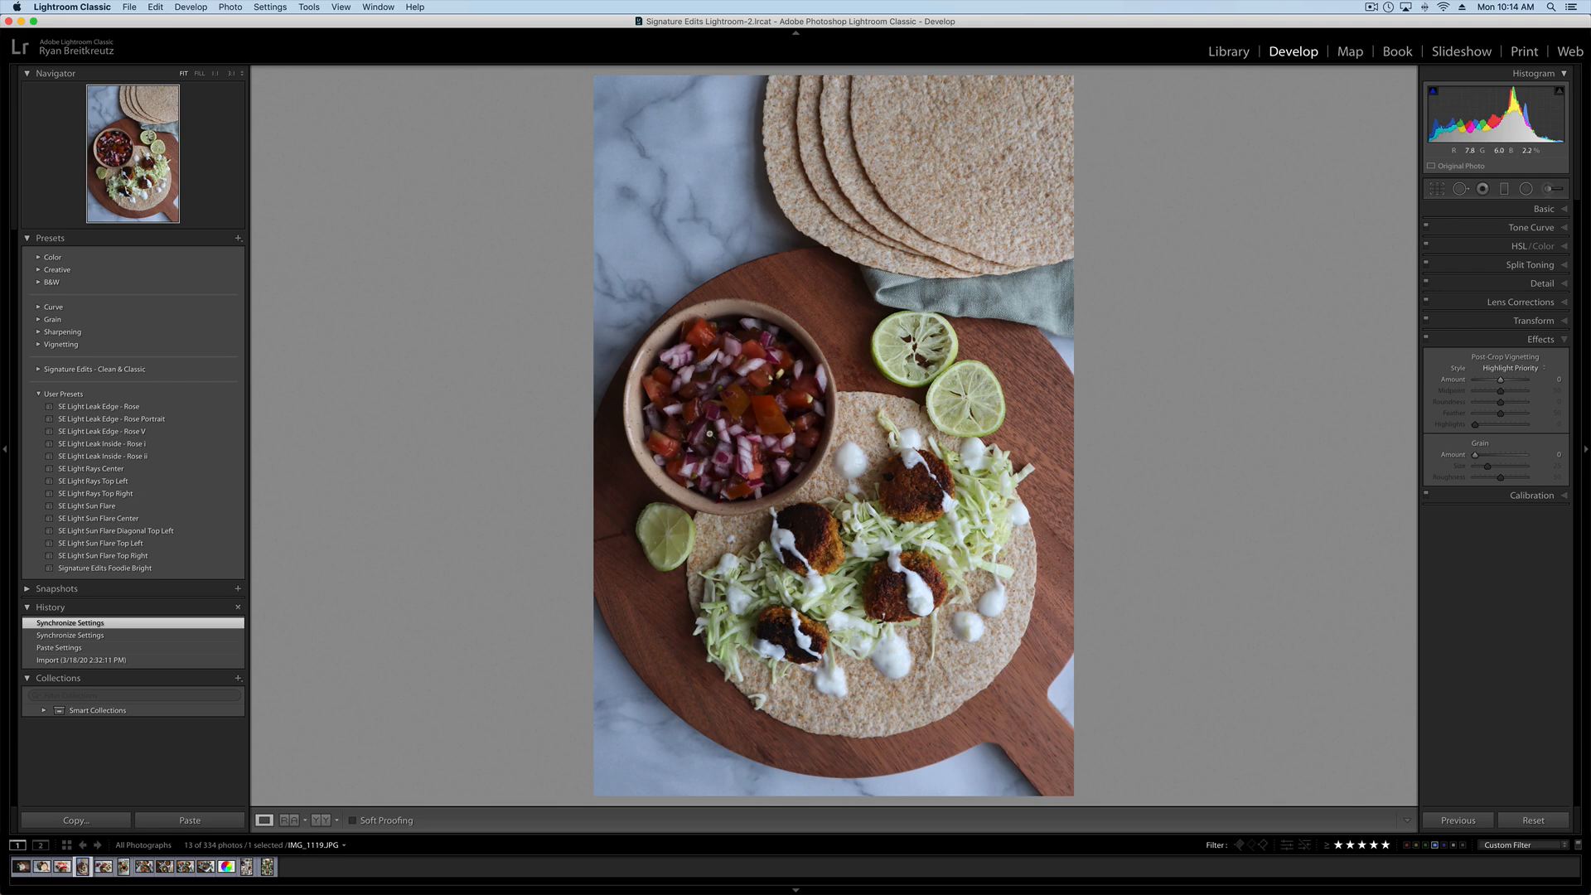
Examine the groedgrisen post with the blue salad bowl beside the taco photo, and return Lightroom to full width.
{"action": "left_click_drag", "start_coordinate": [1587, 380], "coordinate": [1011, 379]}
{"action": "left_click", "coordinate": [1144, 461]}
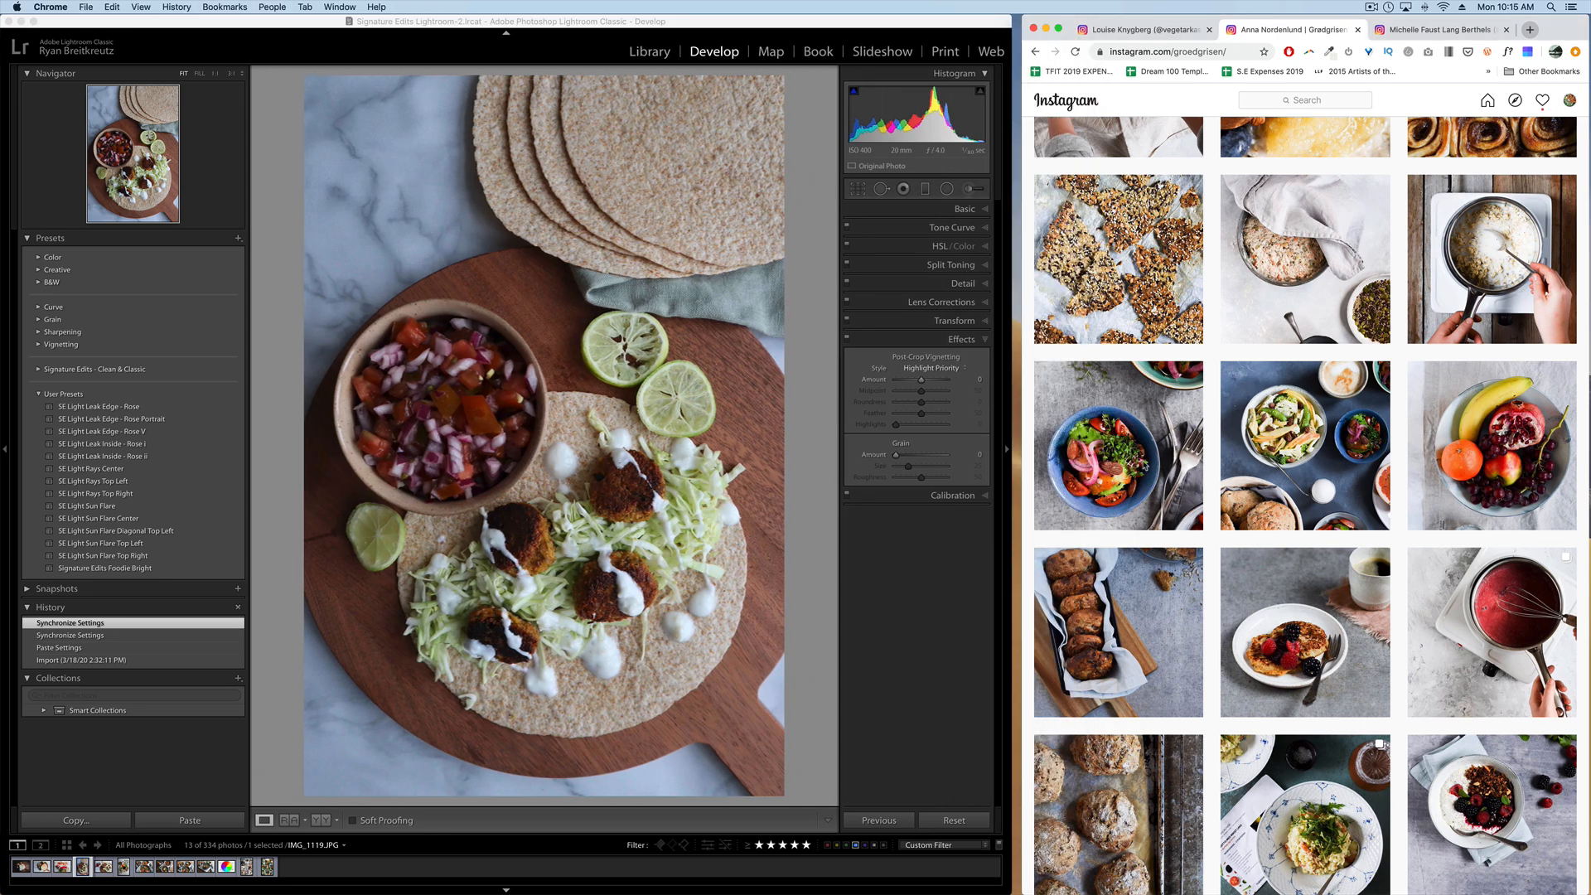
{"action": "left_click", "coordinate": [1117, 436]}
{"action": "scroll", "coordinate": [1211, 445], "scroll_direction": "up", "scroll_amount": 5}
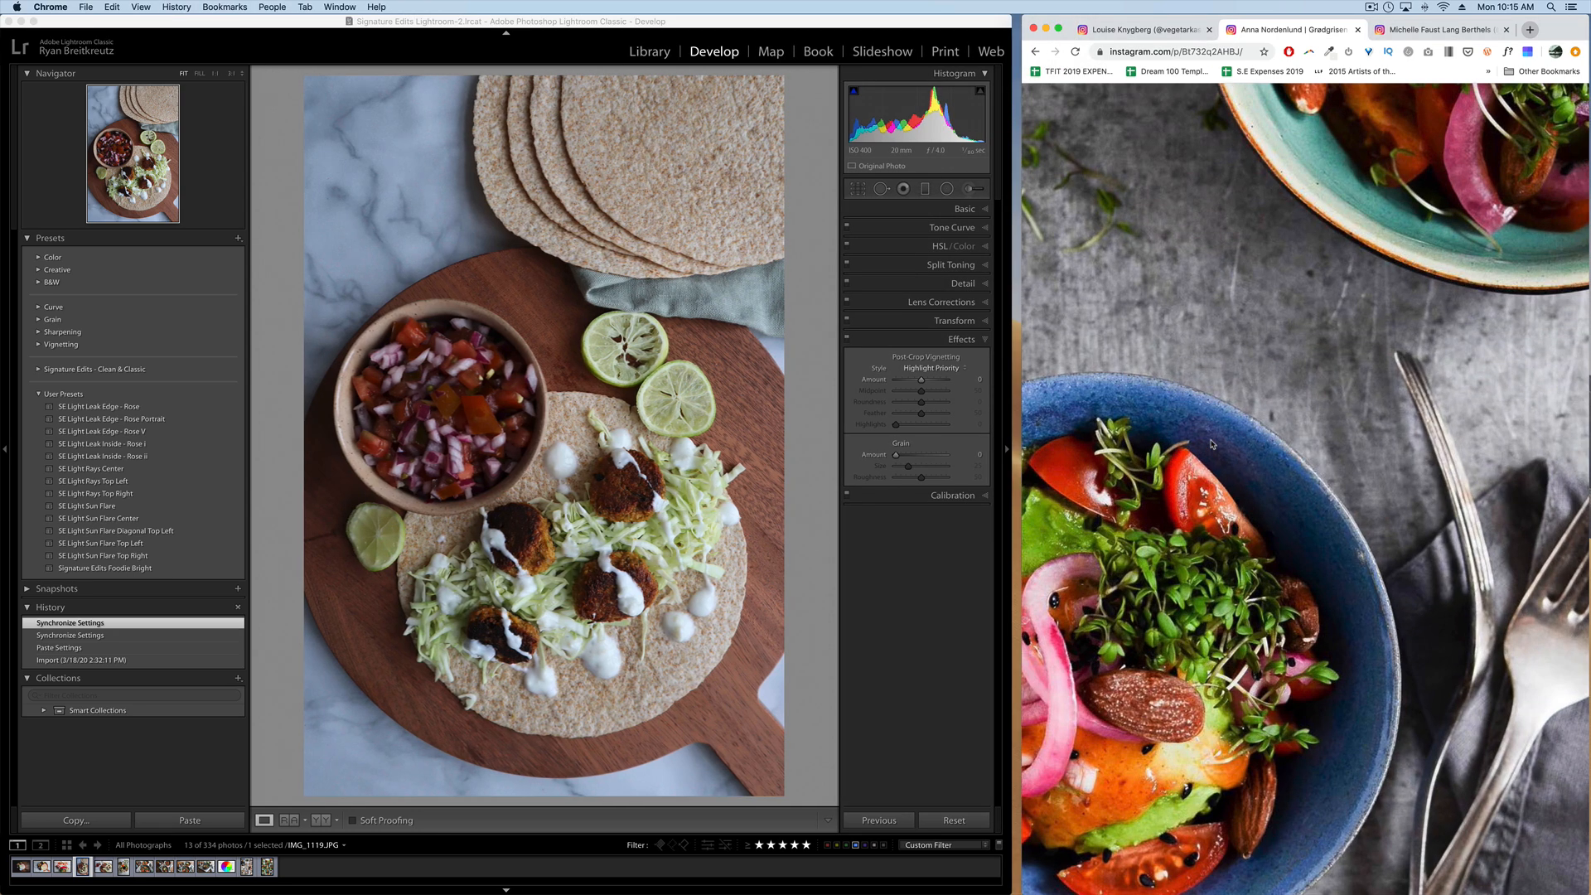
{"action": "scroll", "coordinate": [1211, 445], "scroll_direction": "down", "scroll_amount": 2}
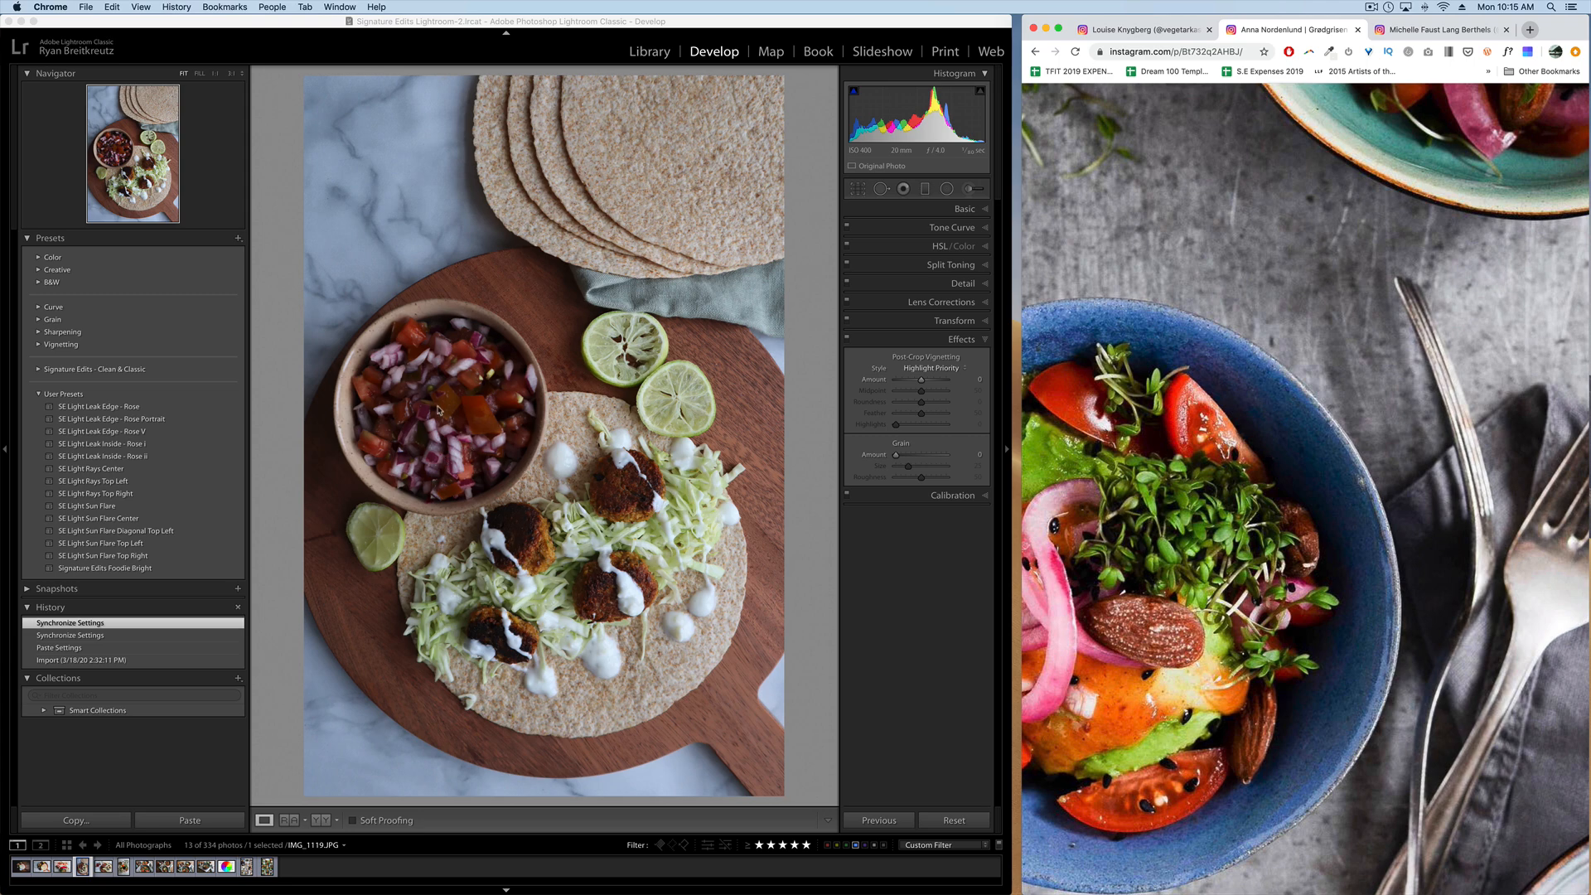
{"action": "left_click", "coordinate": [434, 426]}
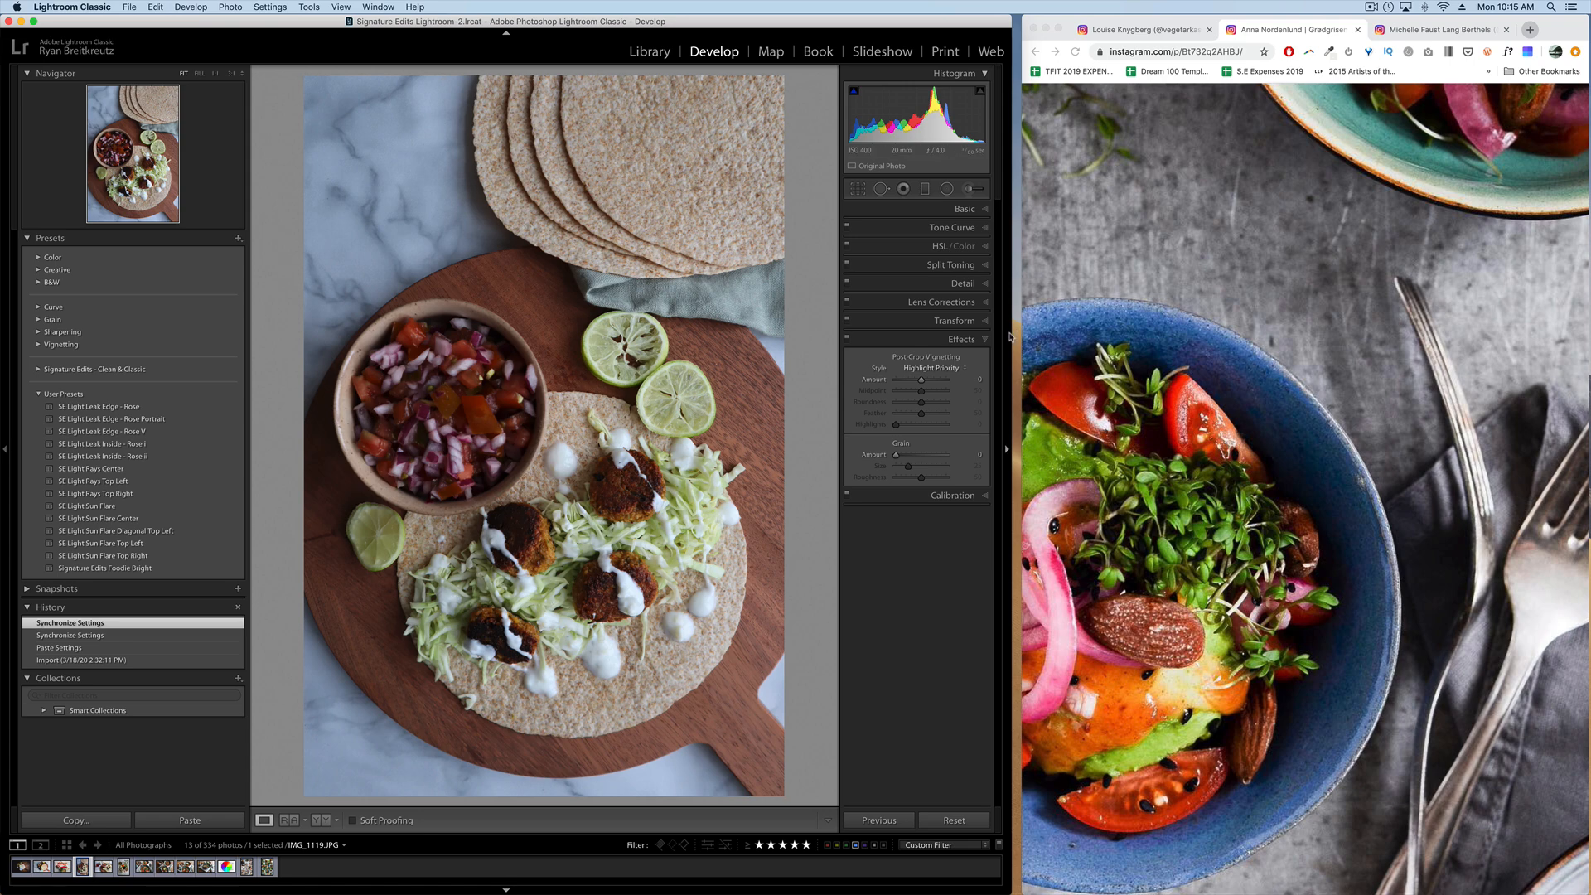
{"action": "left_click_drag", "start_coordinate": [1011, 333], "coordinate": [1587, 406]}
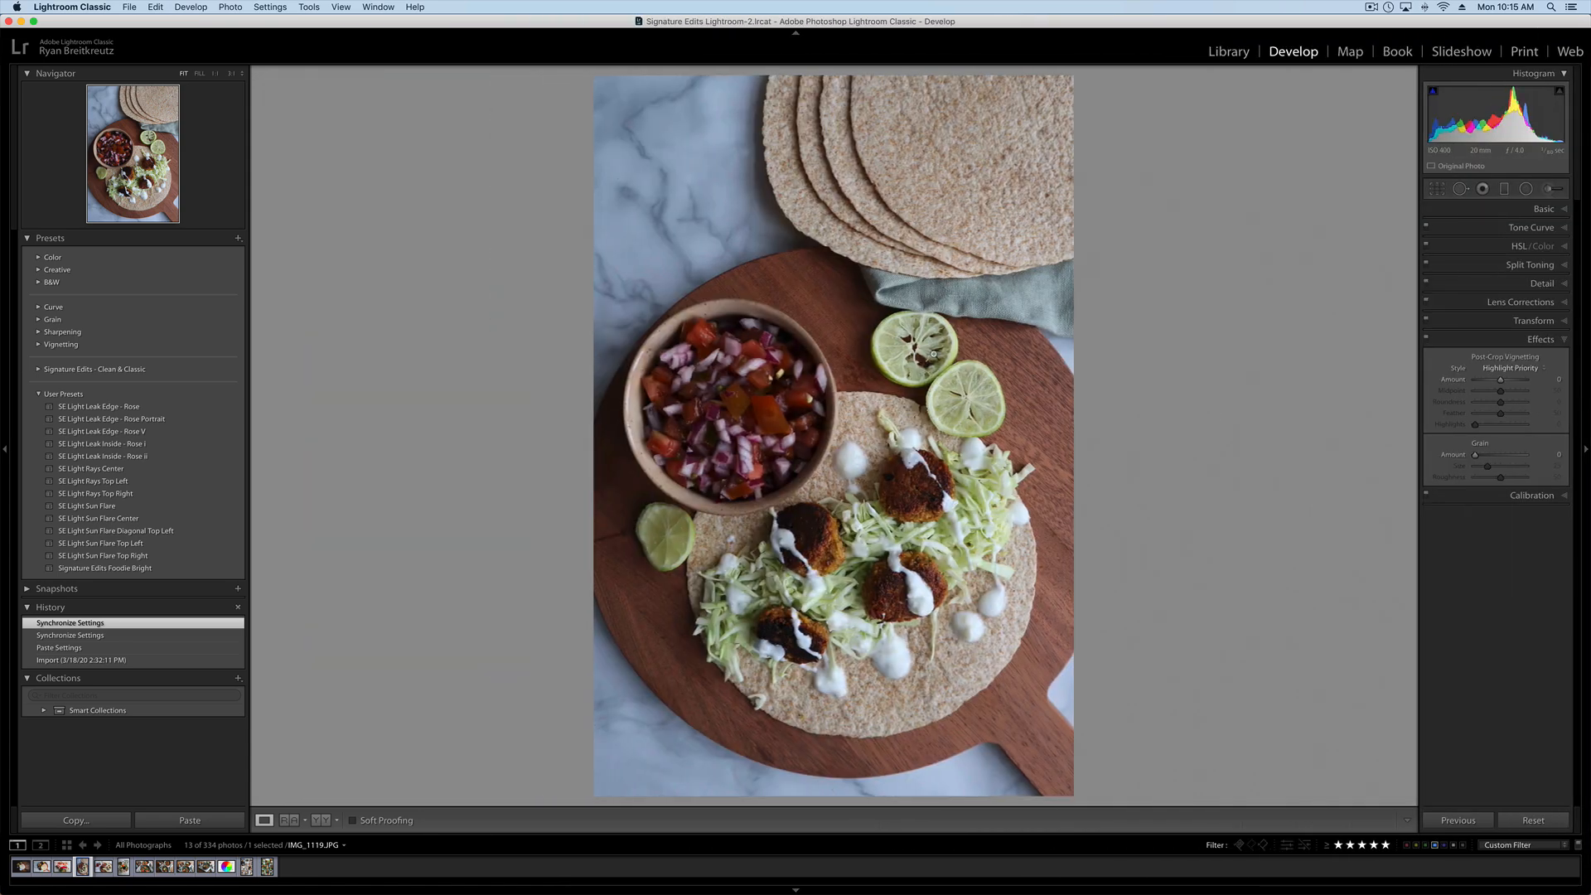
Add a radial filter over the salsa bowl with exposure 1.85 and highlights 30, trying contrast 22 and resetting it to 0.
{"action": "left_click", "coordinate": [1525, 189]}
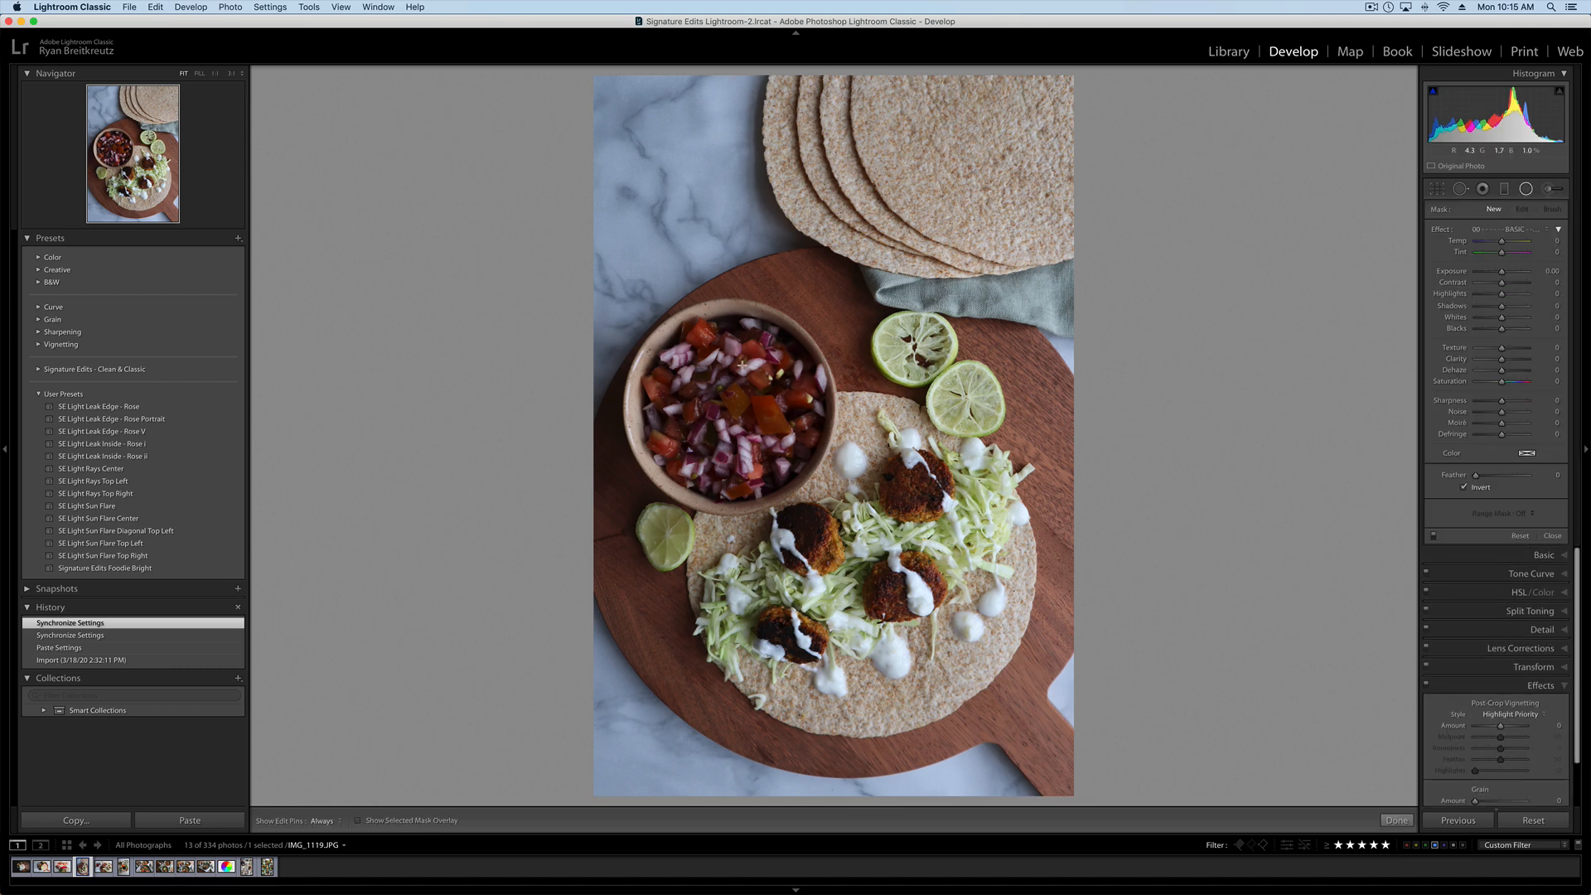
{"action": "mouse_move", "coordinate": [734, 395]}
{"action": "left_mouse_down"}
{"action": "mouse_move", "coordinate": [809, 484]}
{"action": "mouse_move", "coordinate": [724, 385]}
{"action": "mouse_move", "coordinate": [739, 401]}
{"action": "left_mouse_up"}
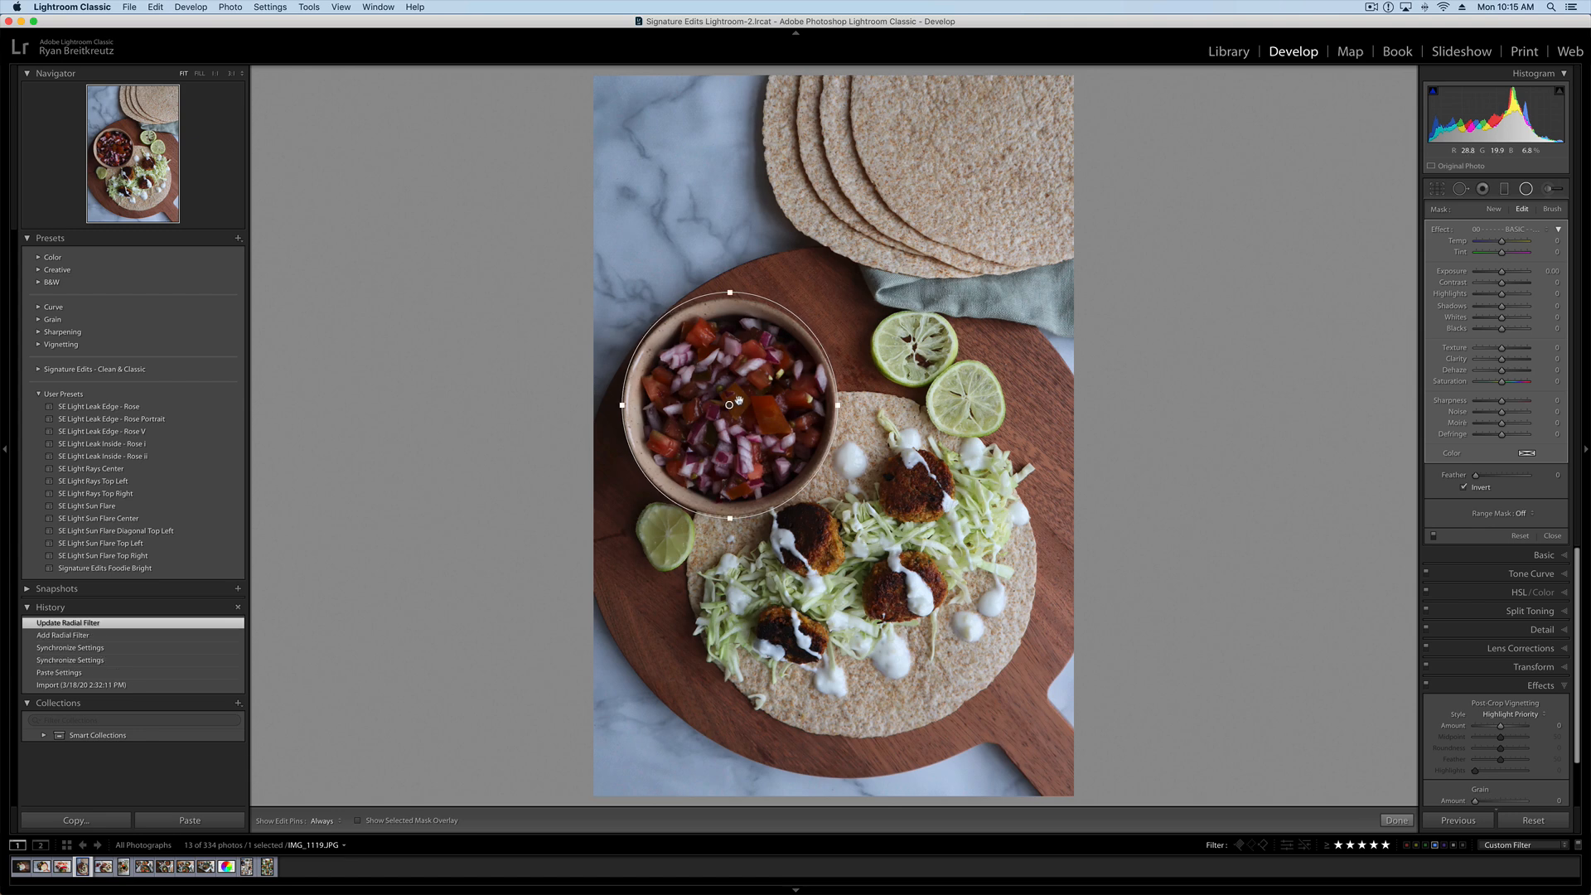
{"action": "left_click", "coordinate": [1512, 271]}
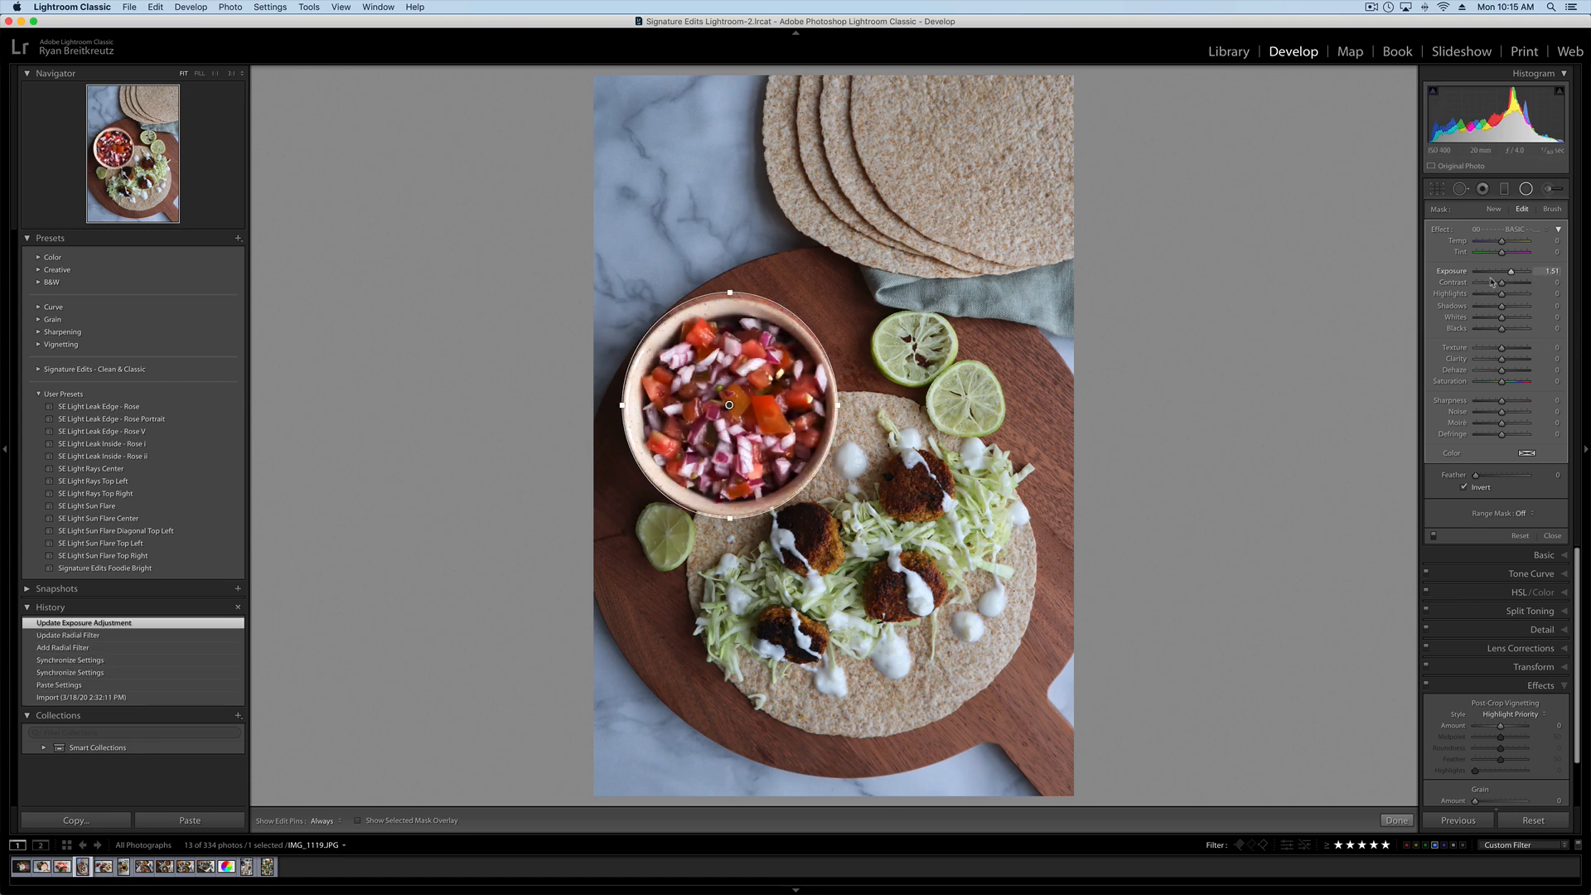
{"action": "left_click_drag", "start_coordinate": [1510, 271], "coordinate": [1510, 297]}
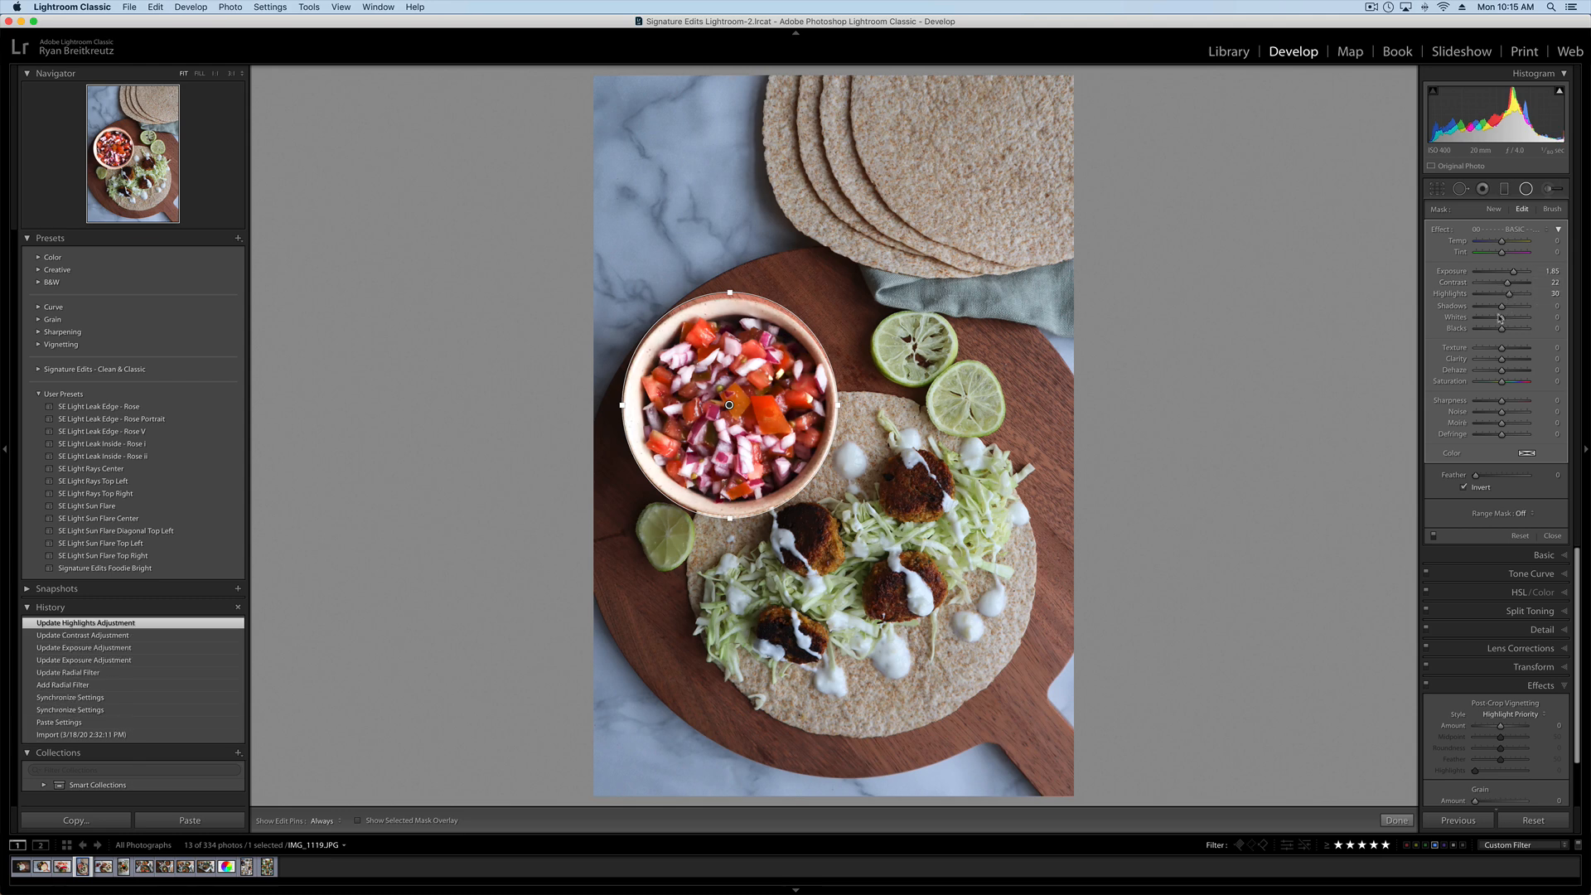
{"action": "double_click", "coordinate": [1504, 286]}
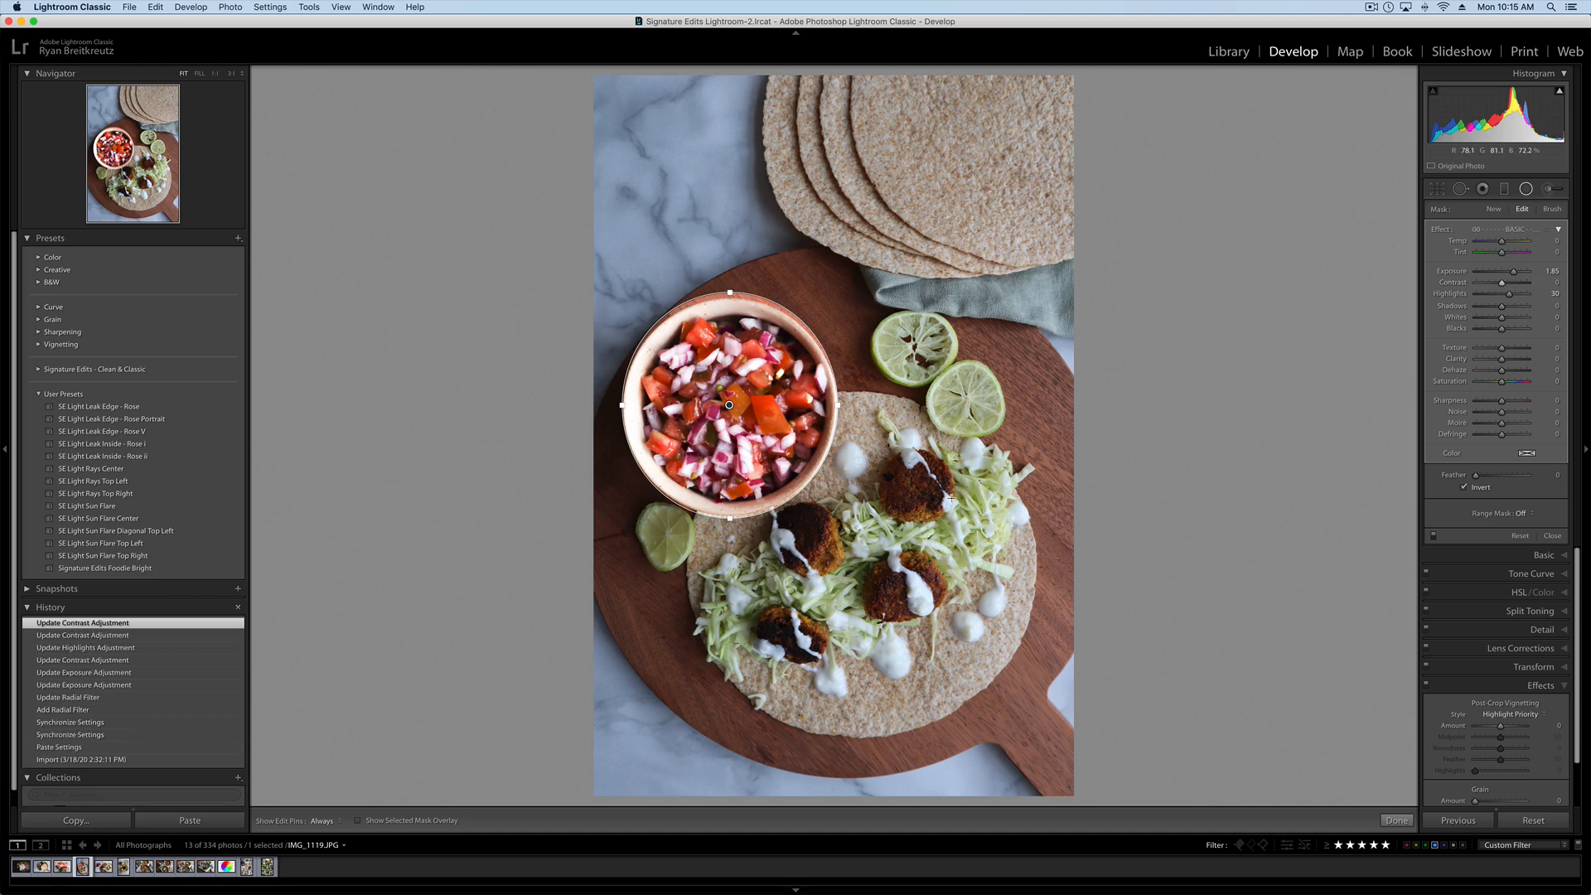
Raise the photo's overall exposure to 0.86, reduce the salsa bowl filter's exposure to 1.02, and close the radial filter.
{"action": "key", "text": "shift+equal"}
{"action": "key", "text": "shift+equal"}
{"action": "key", "text": "shift+equal"}
{"action": "key", "text": "shift+minus"}
{"action": "left_click", "coordinate": [1508, 272]}
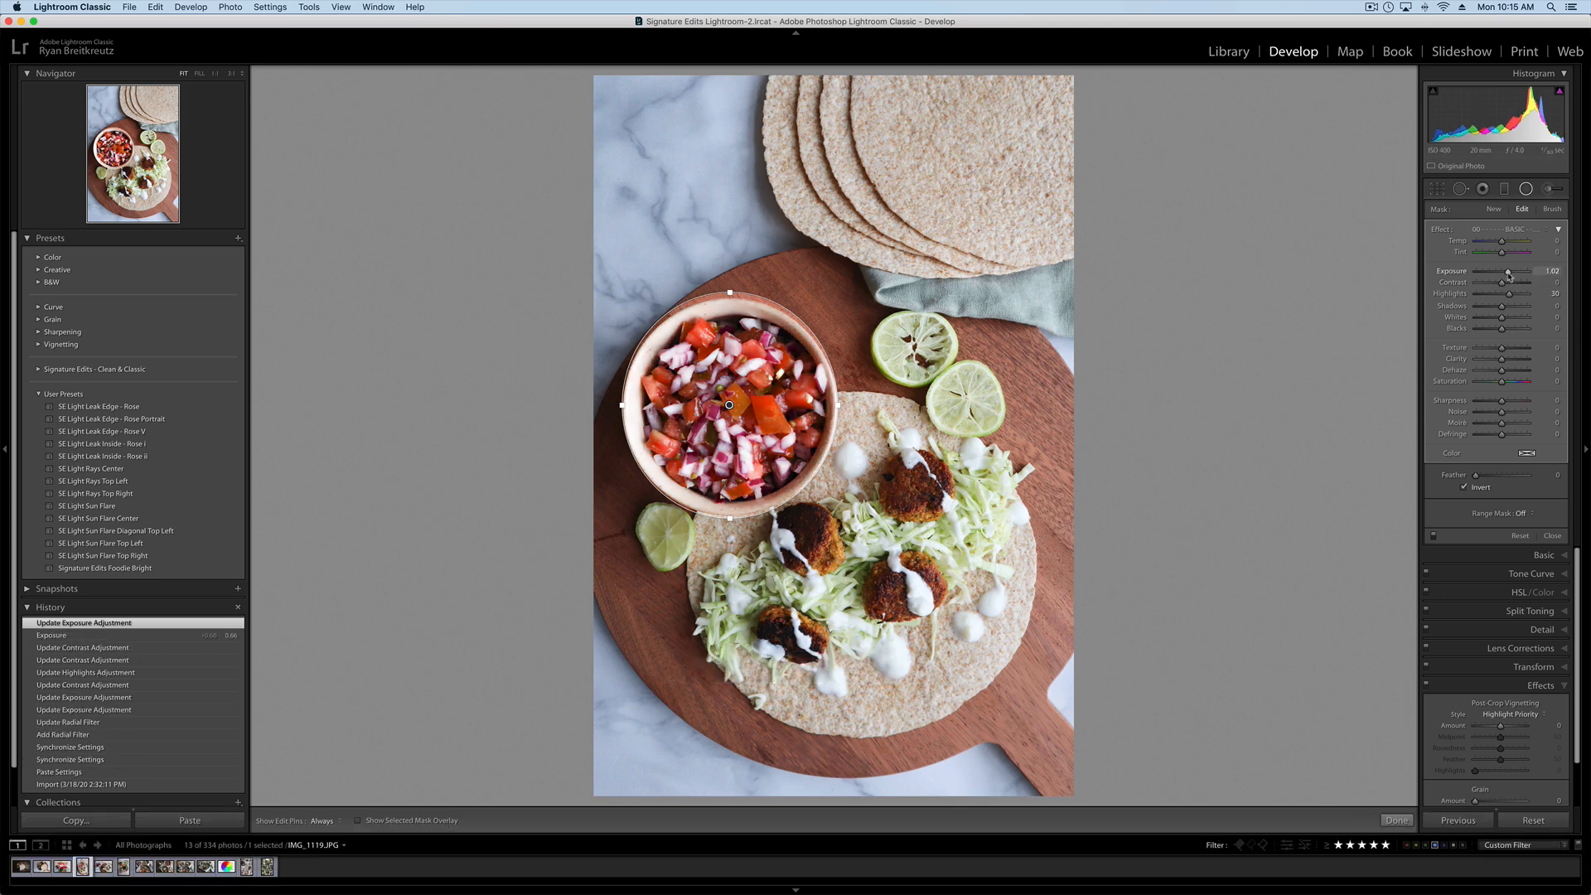
{"action": "key", "text": "equal"}
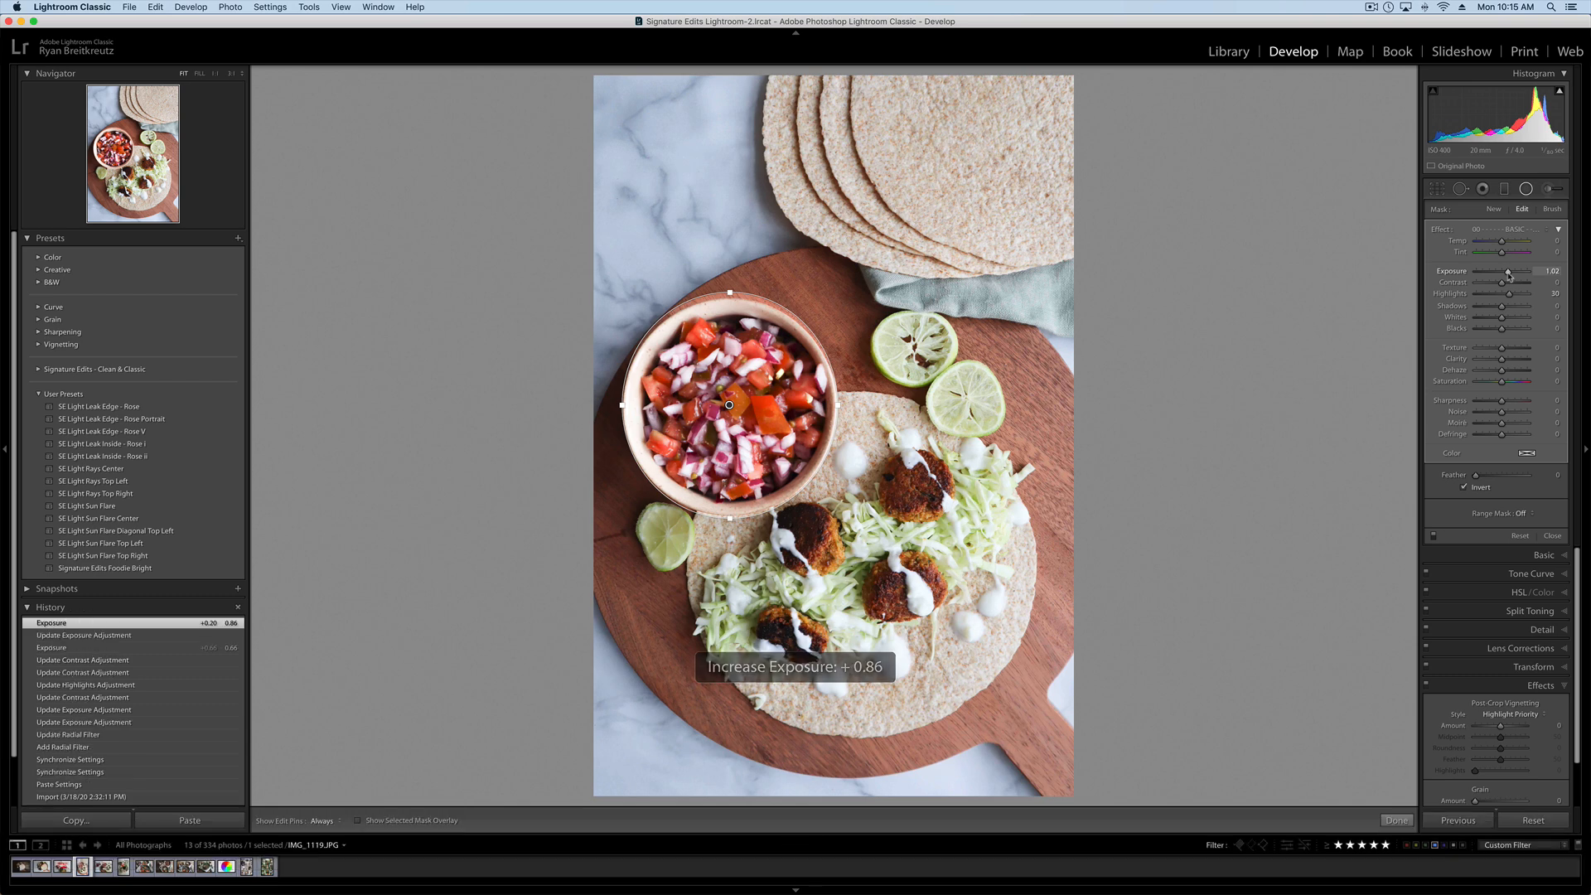
{"action": "key", "text": "Return"}
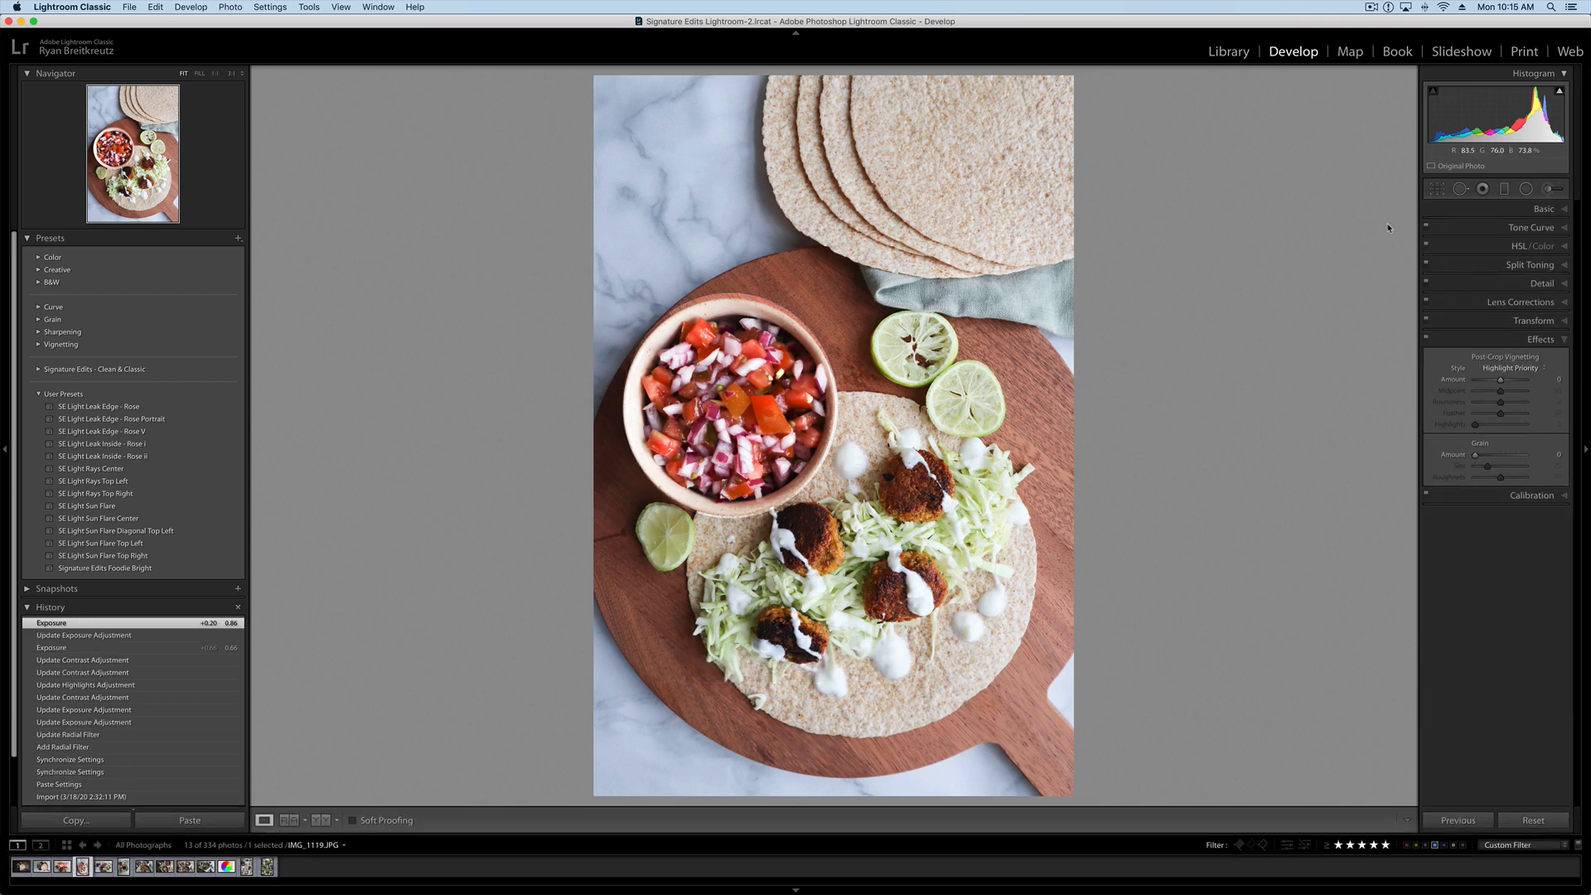
Set the salsa bowl filter's sharpness to 44 and increase its texture, and lower the photo's overall exposure to 0.76.
{"action": "left_click", "coordinate": [1525, 188]}
{"action": "left_click", "coordinate": [729, 405]}
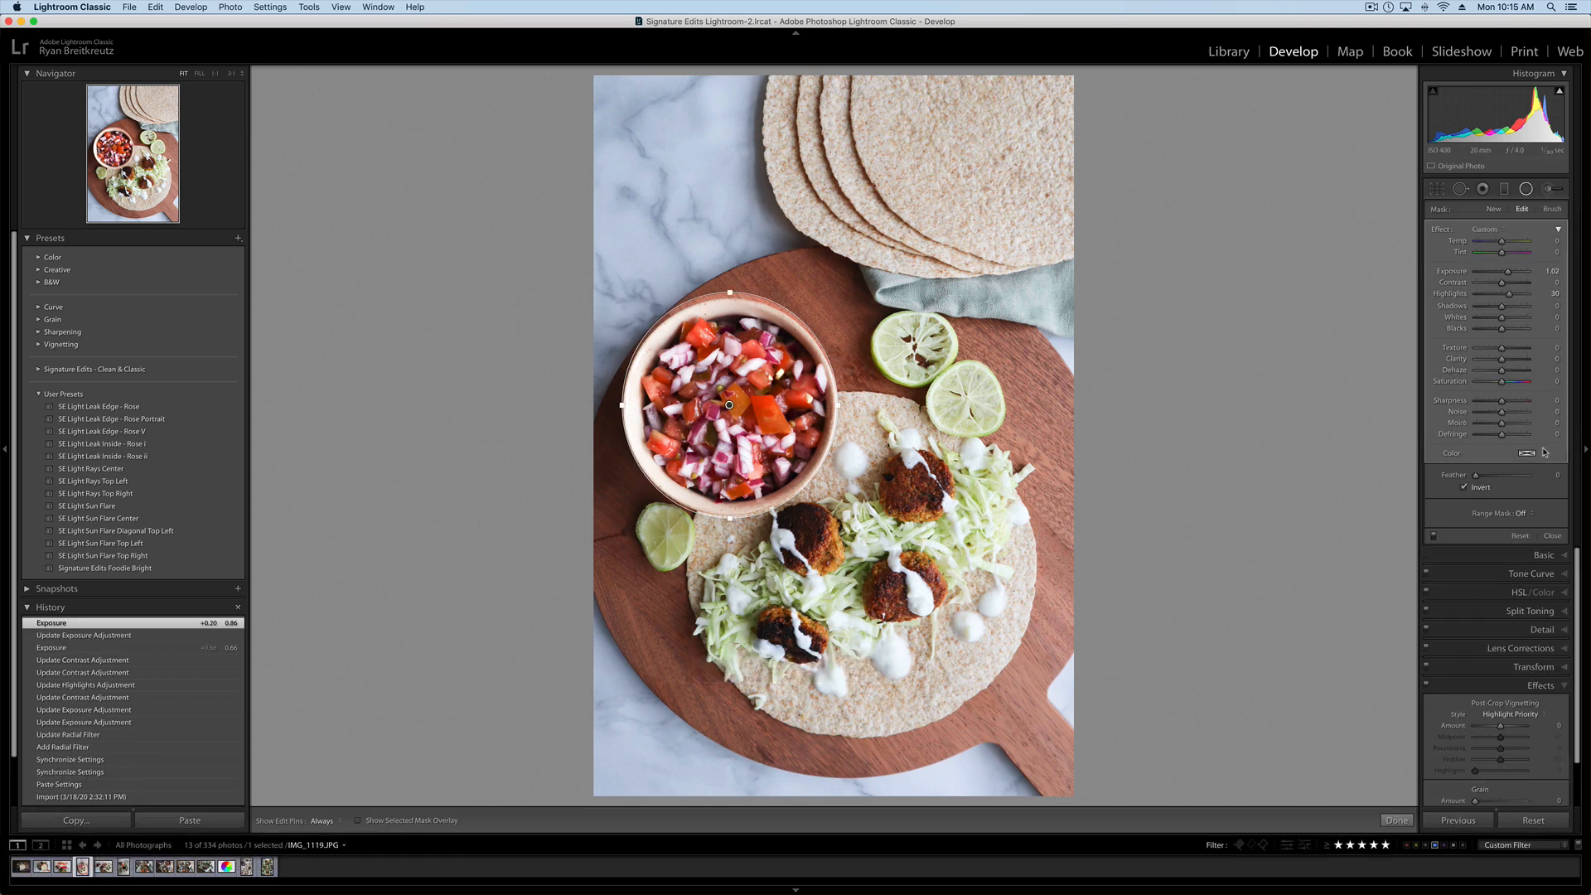
{"action": "left_click", "coordinate": [1513, 403]}
{"action": "left_click_drag", "start_coordinate": [1501, 347], "coordinate": [1554, 352]}
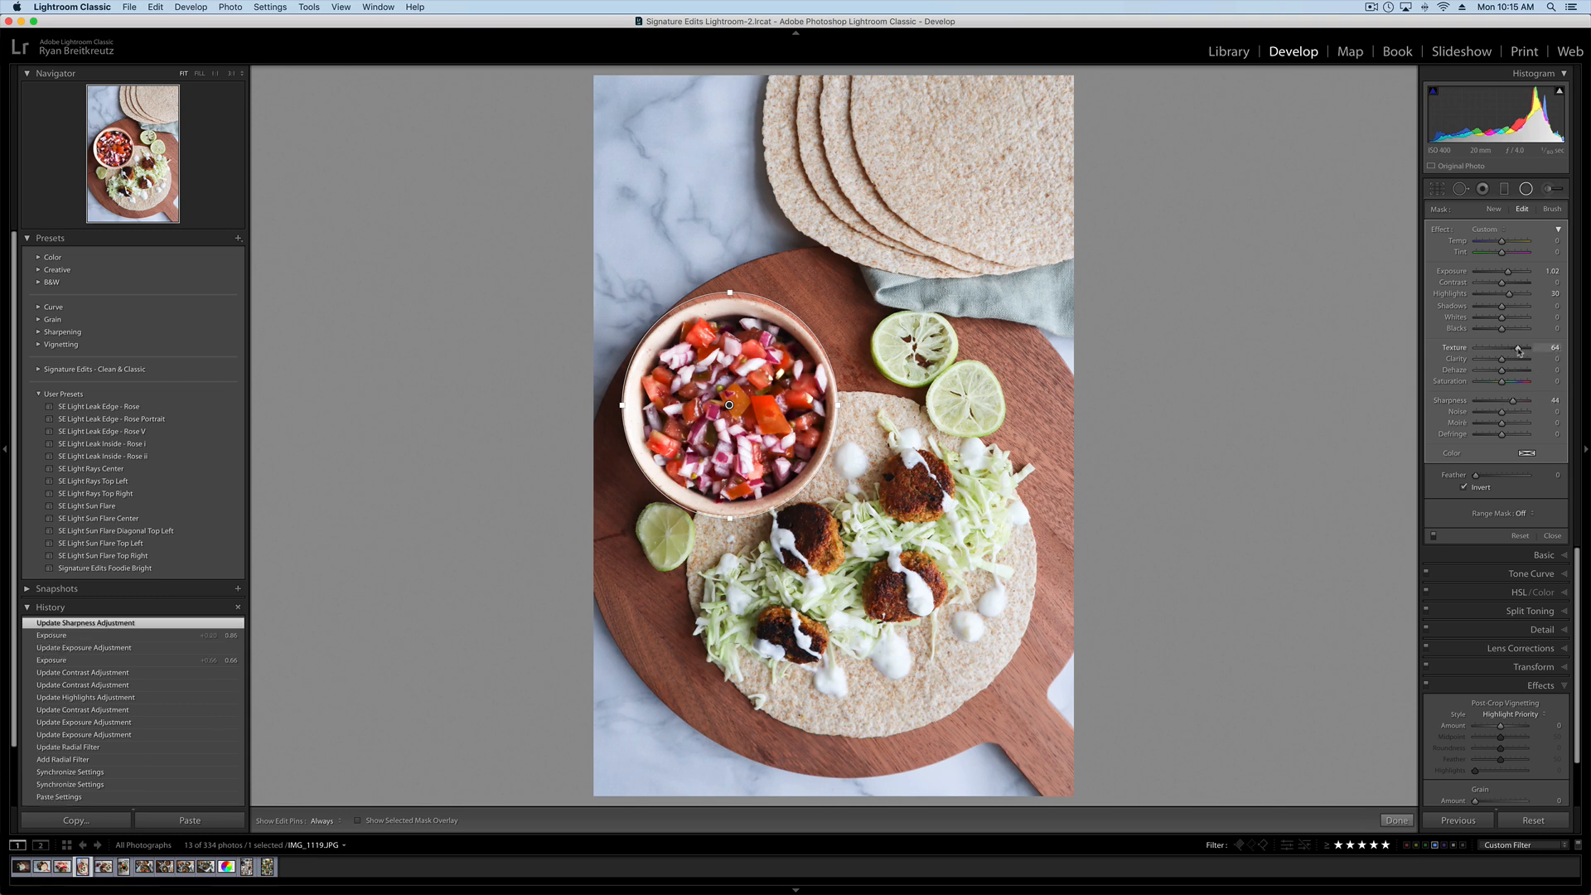
{"action": "left_click_drag", "start_coordinate": [1526, 348], "coordinate": [1526, 349]}
{"action": "key", "text": "Return"}
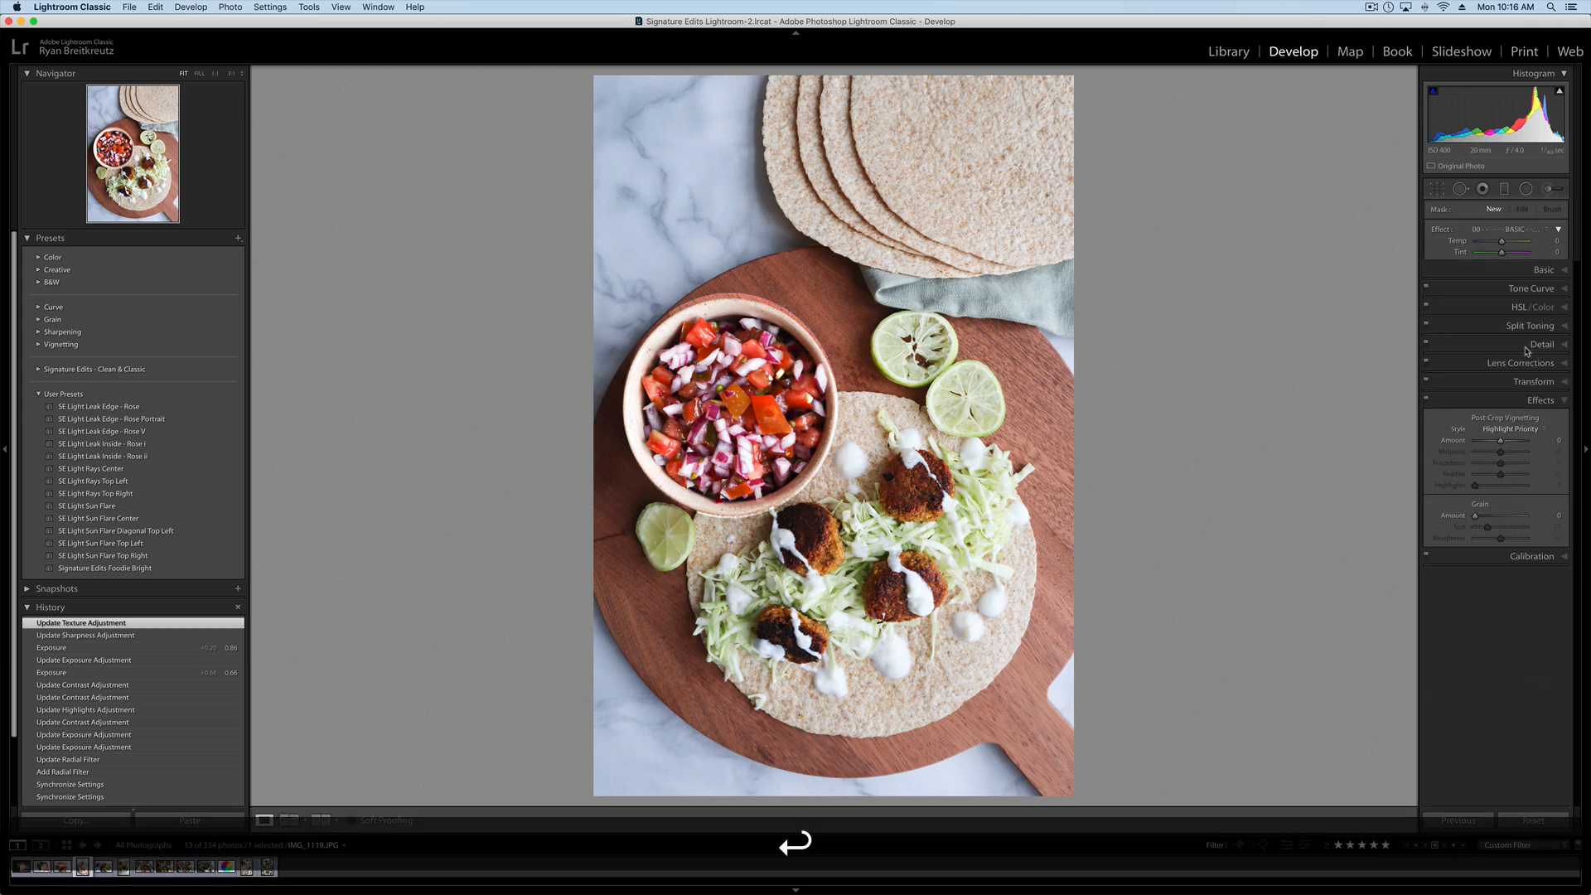
{"action": "key", "text": "minus"}
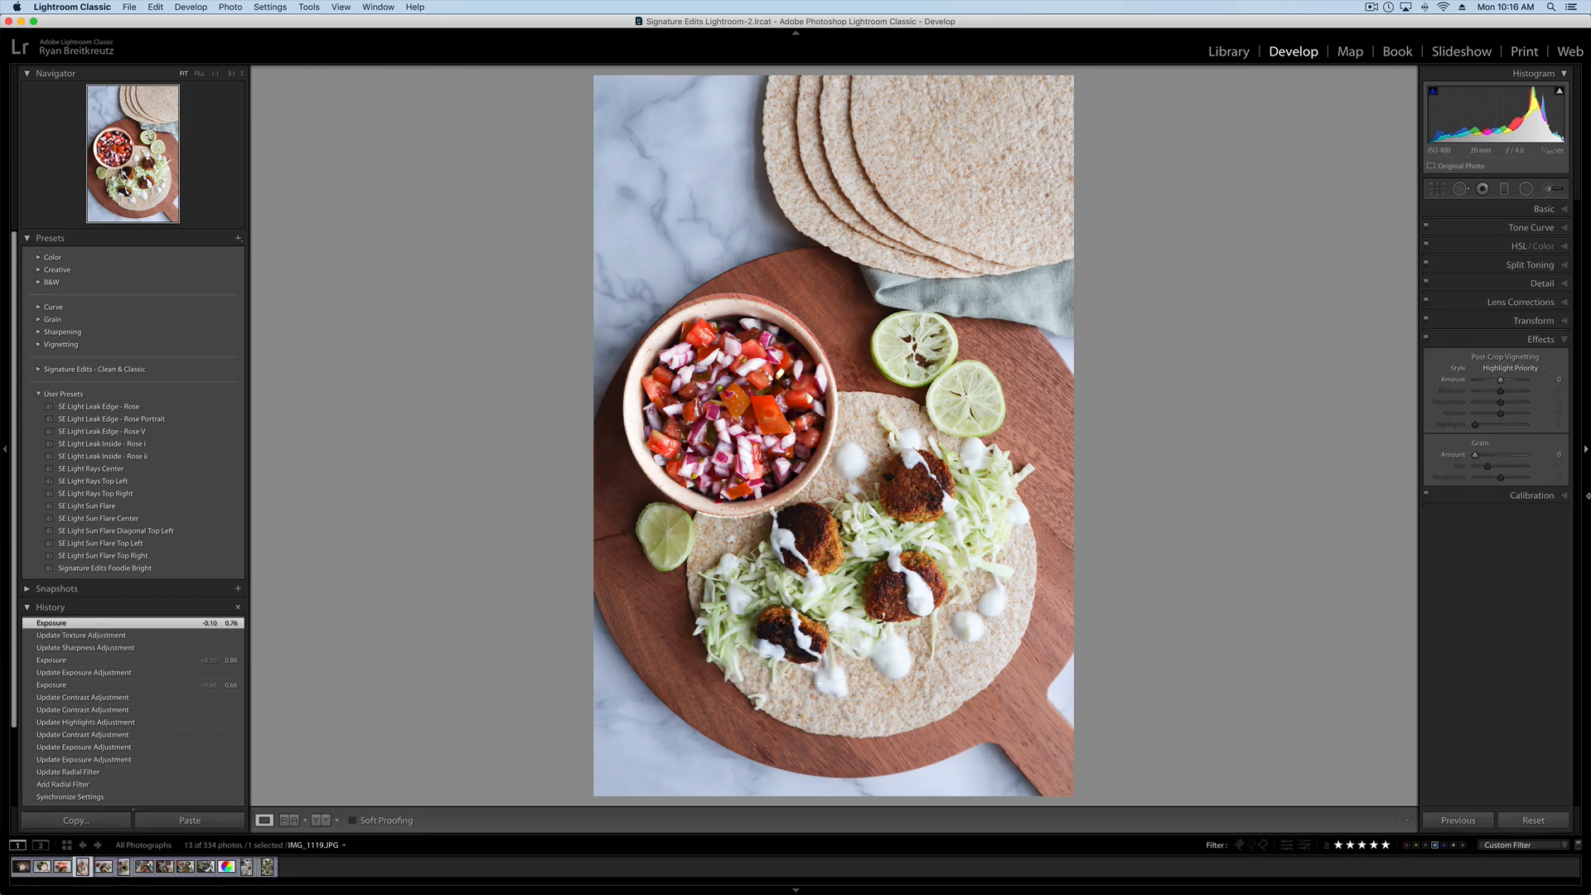
View the taco photo beside the Instagram post, and open the red pepper and coconut milk photo IMG_1113 at full width.
{"action": "left_click_drag", "start_coordinate": [1568, 498], "coordinate": [895, 556]}
{"action": "left_click_drag", "start_coordinate": [997, 556], "coordinate": [1020, 555]}
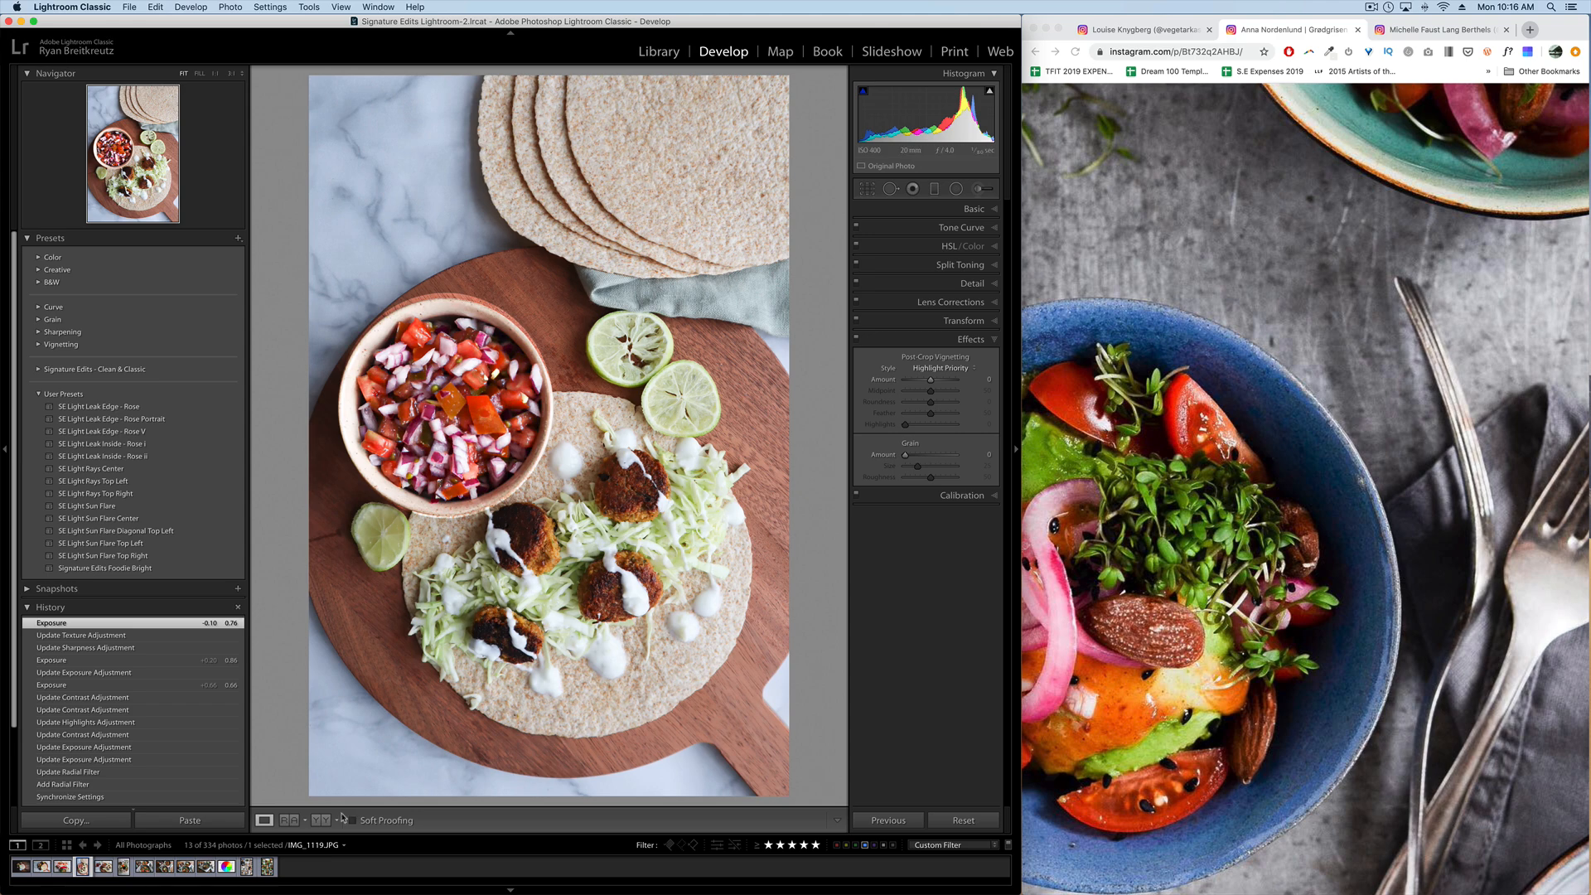
{"action": "left_click", "coordinate": [62, 868]}
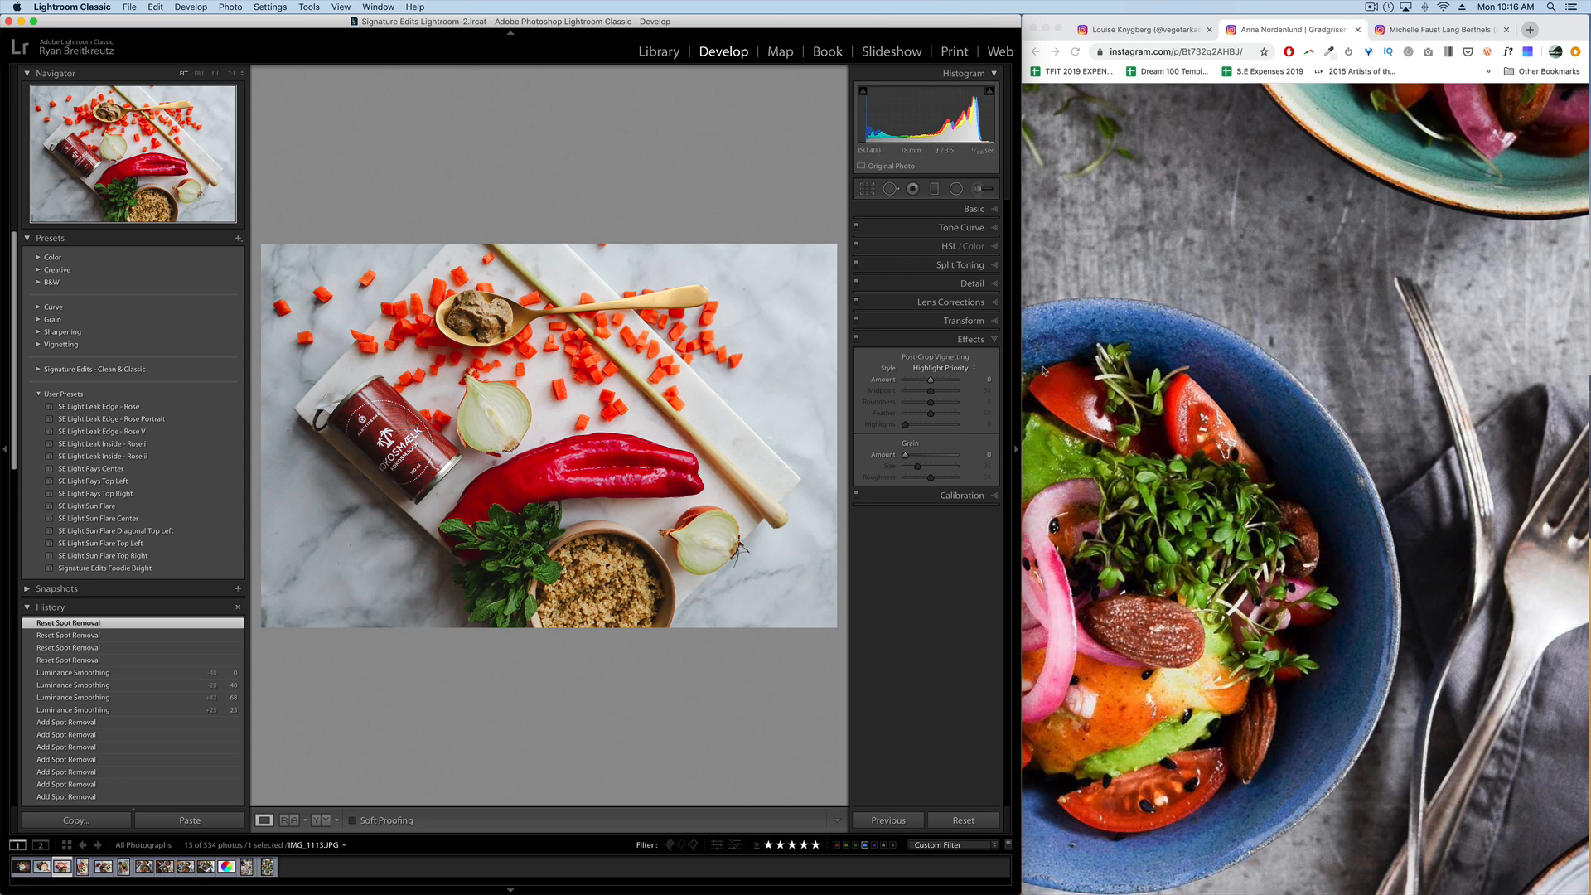
{"action": "double_click", "coordinate": [1021, 358]}
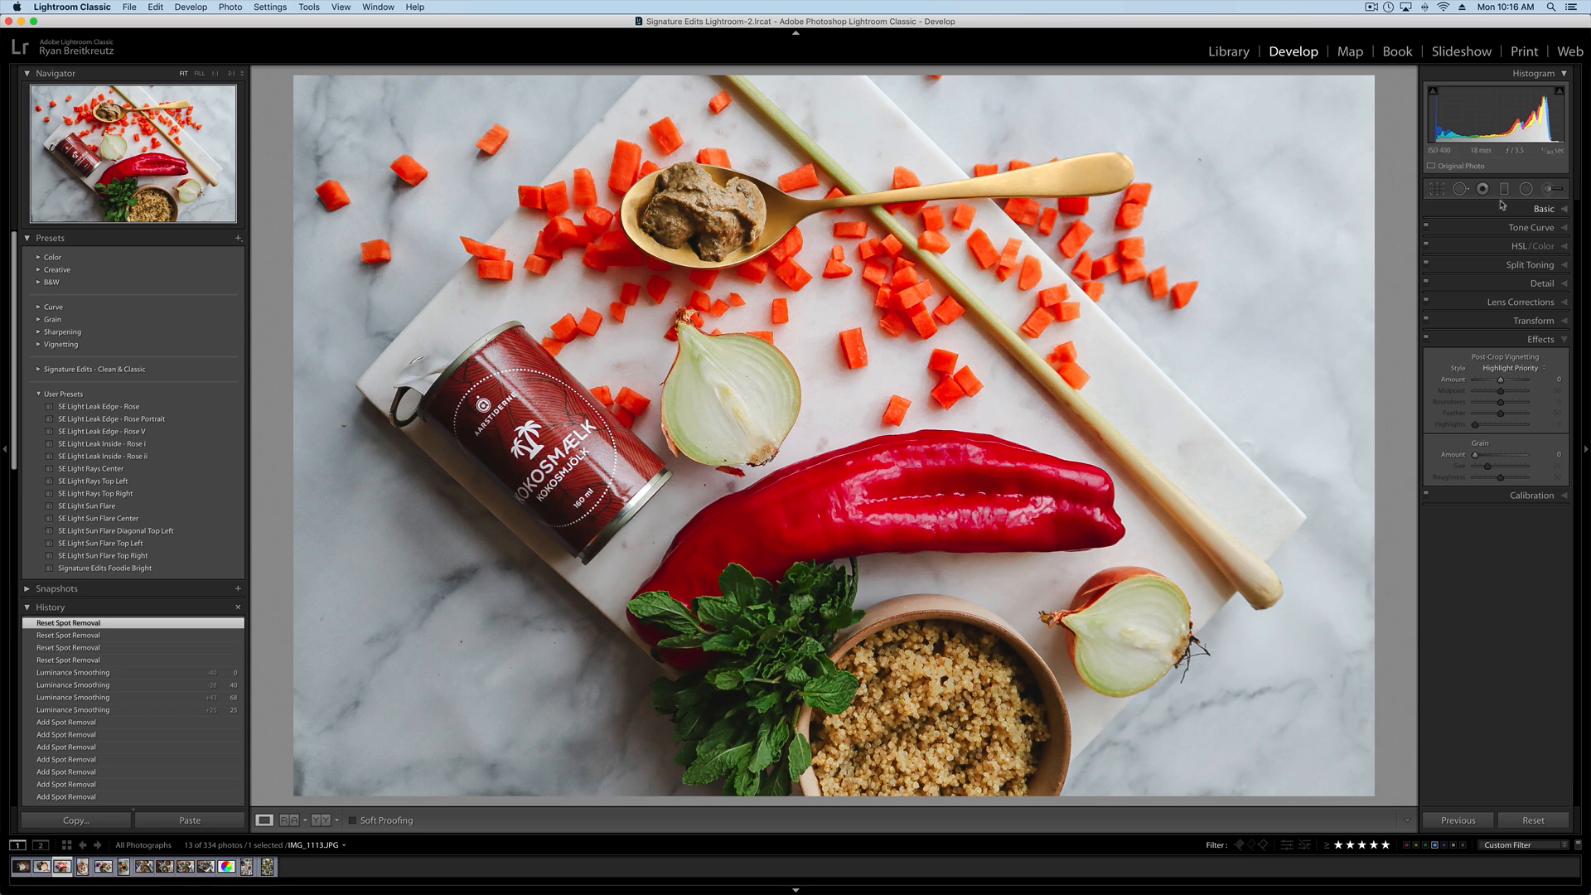
Heal a spot on the marble beside the gold spoon and blemishes on the white board around the red pepper.
{"action": "left_click", "coordinate": [1460, 189]}
{"action": "scroll", "coordinate": [1257, 173], "scroll_direction": "up", "scroll_amount": 1}
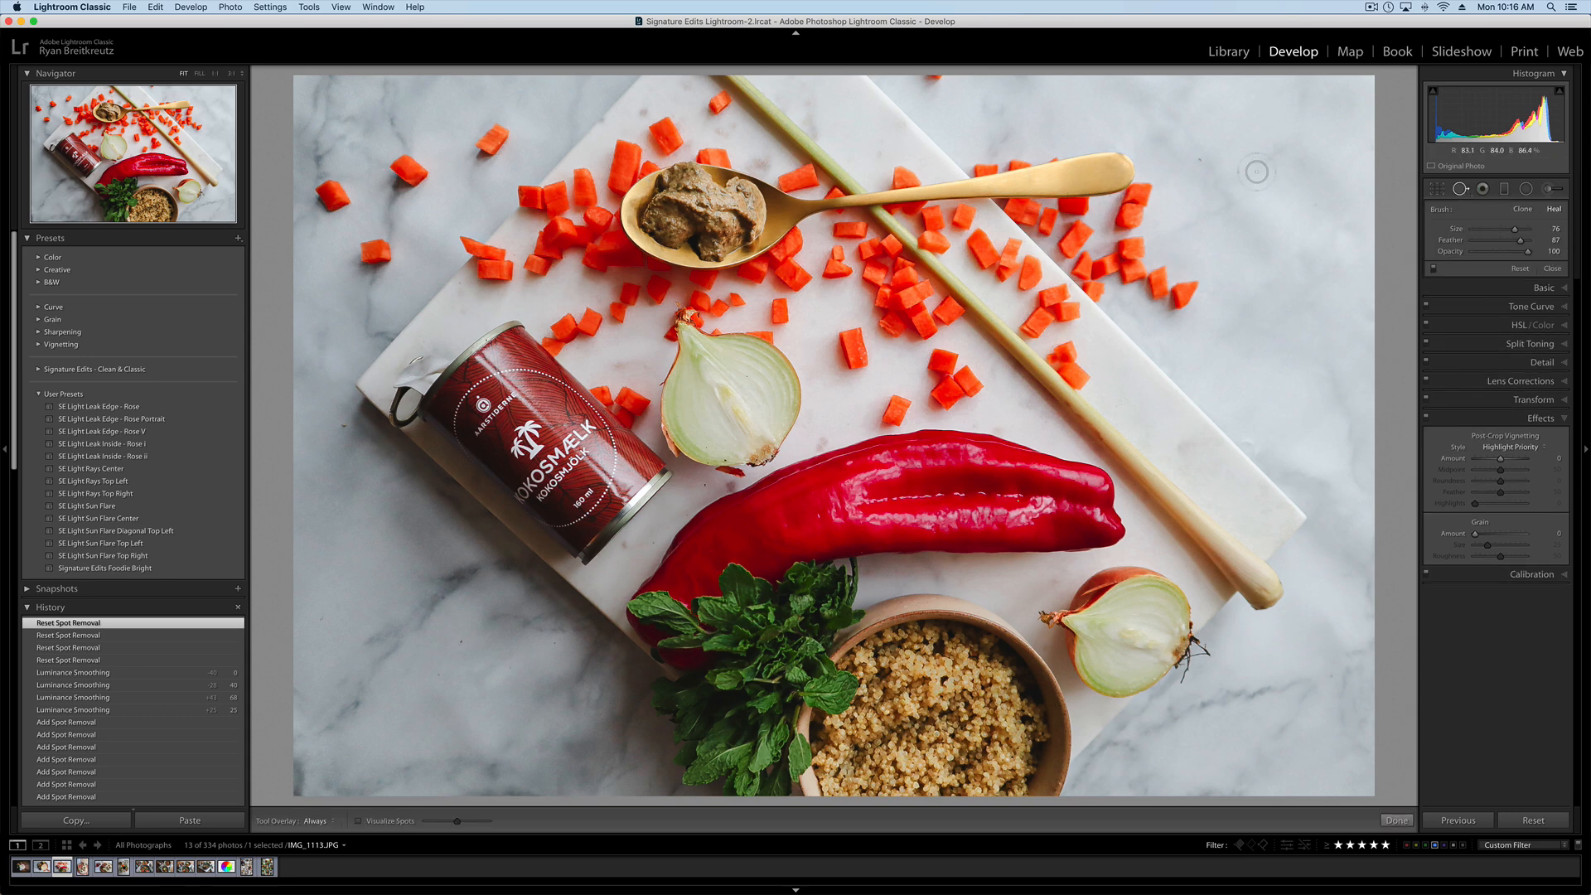
{"action": "left_click", "coordinate": [1200, 159]}
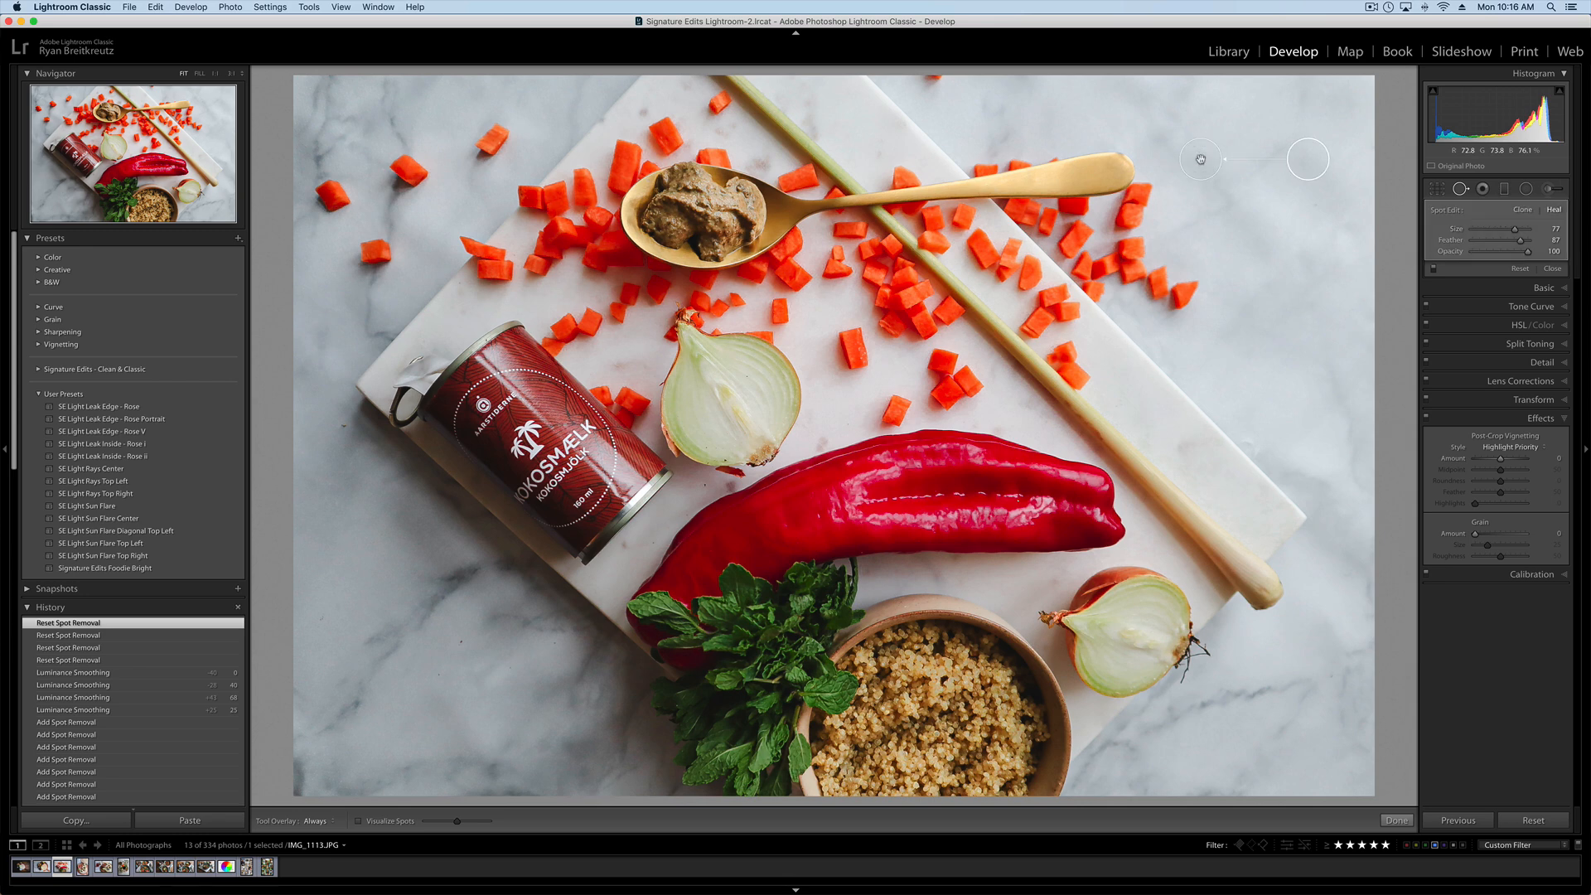
{"action": "left_click", "coordinate": [848, 424]}
{"action": "left_click", "coordinate": [703, 484]}
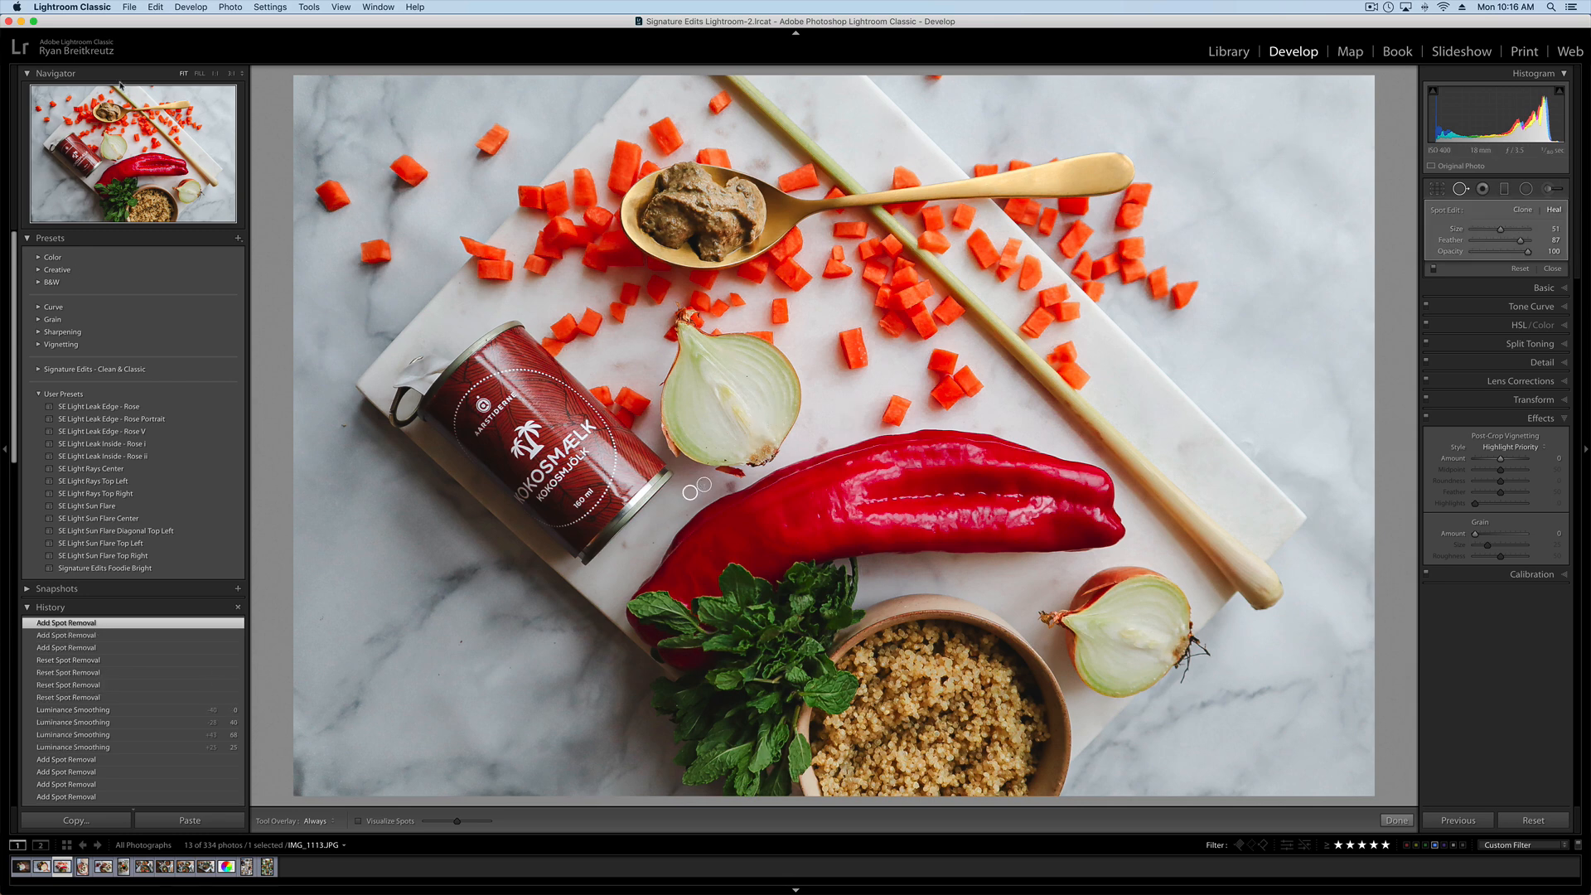
Undo the stray spot correction over the carrot pieces and heal the dark specks on the cut onion half beside the can.
{"action": "left_click", "coordinate": [231, 74]}
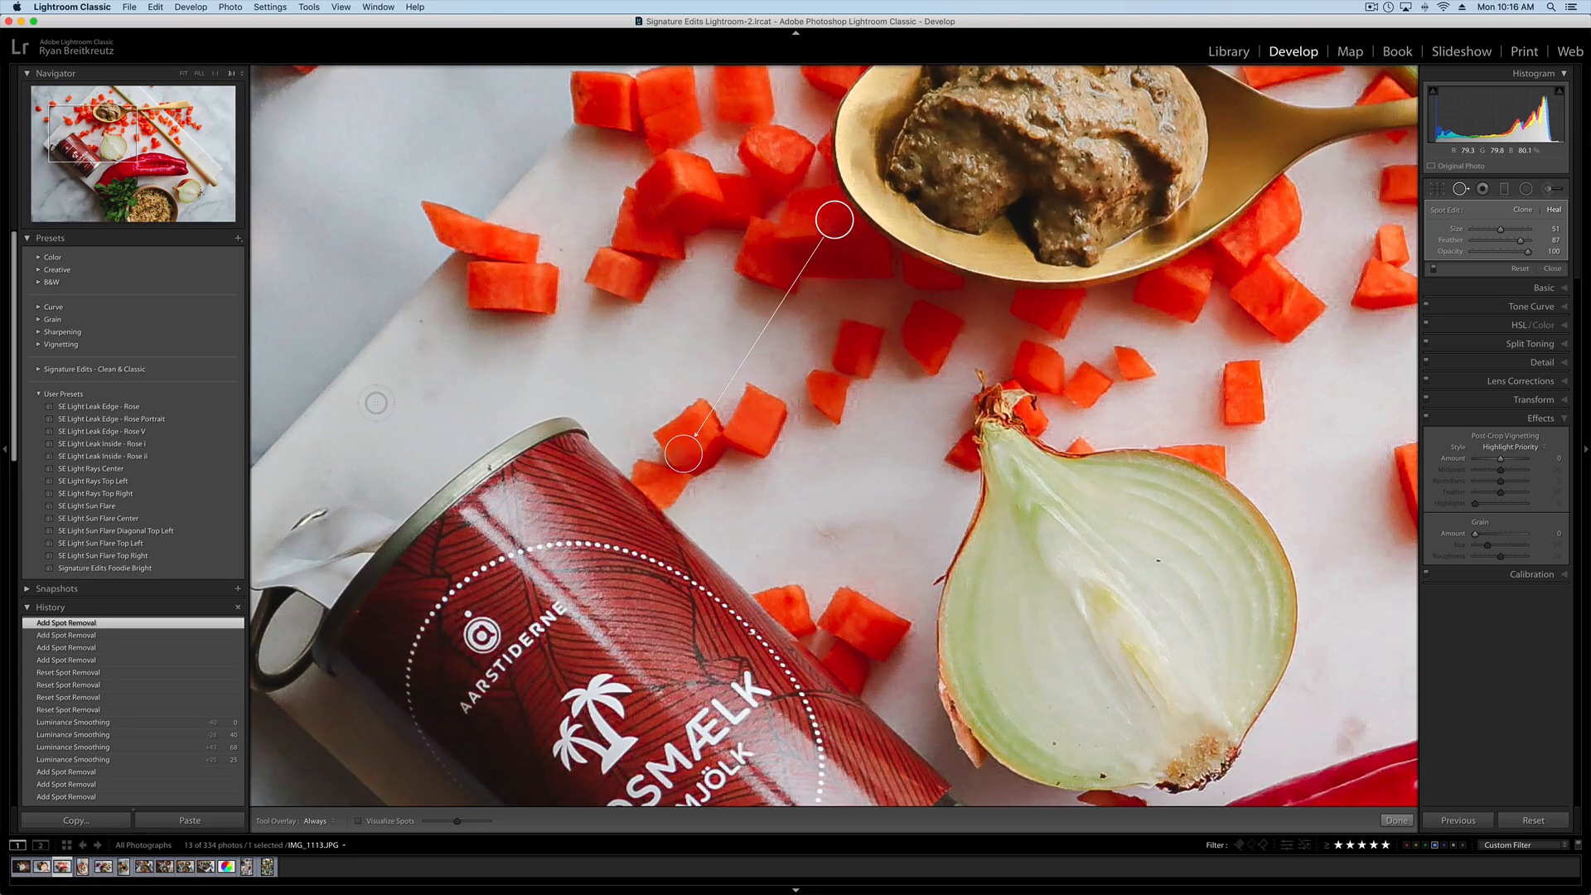
{"action": "key", "text": "super+z"}
{"action": "left_click_drag", "start_coordinate": [97, 124], "coordinate": [115, 154]}
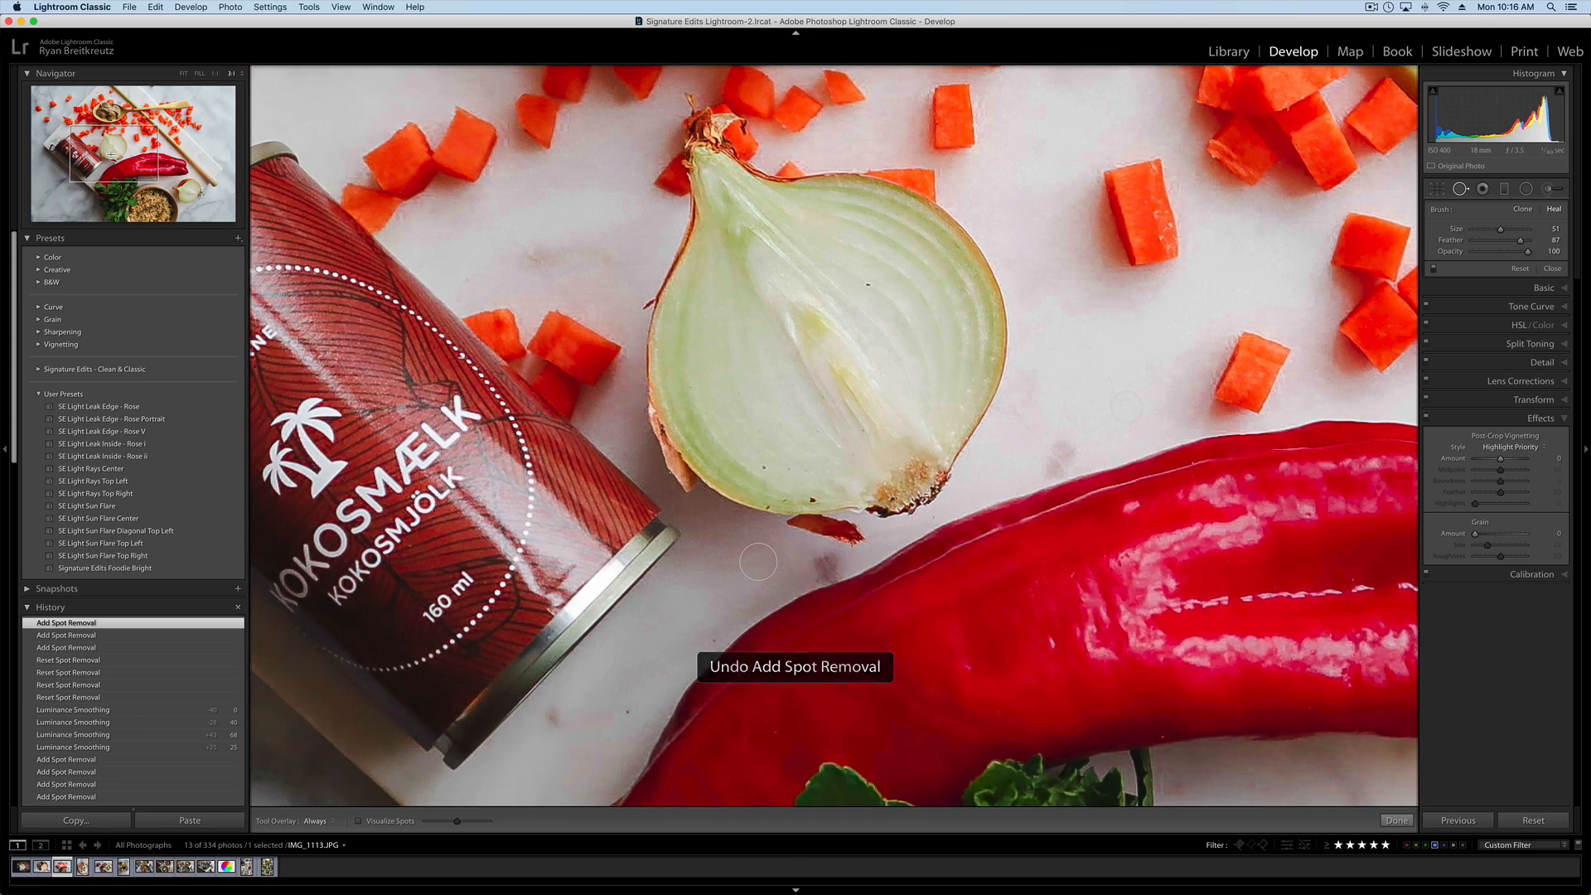
{"action": "left_click", "coordinate": [812, 498]}
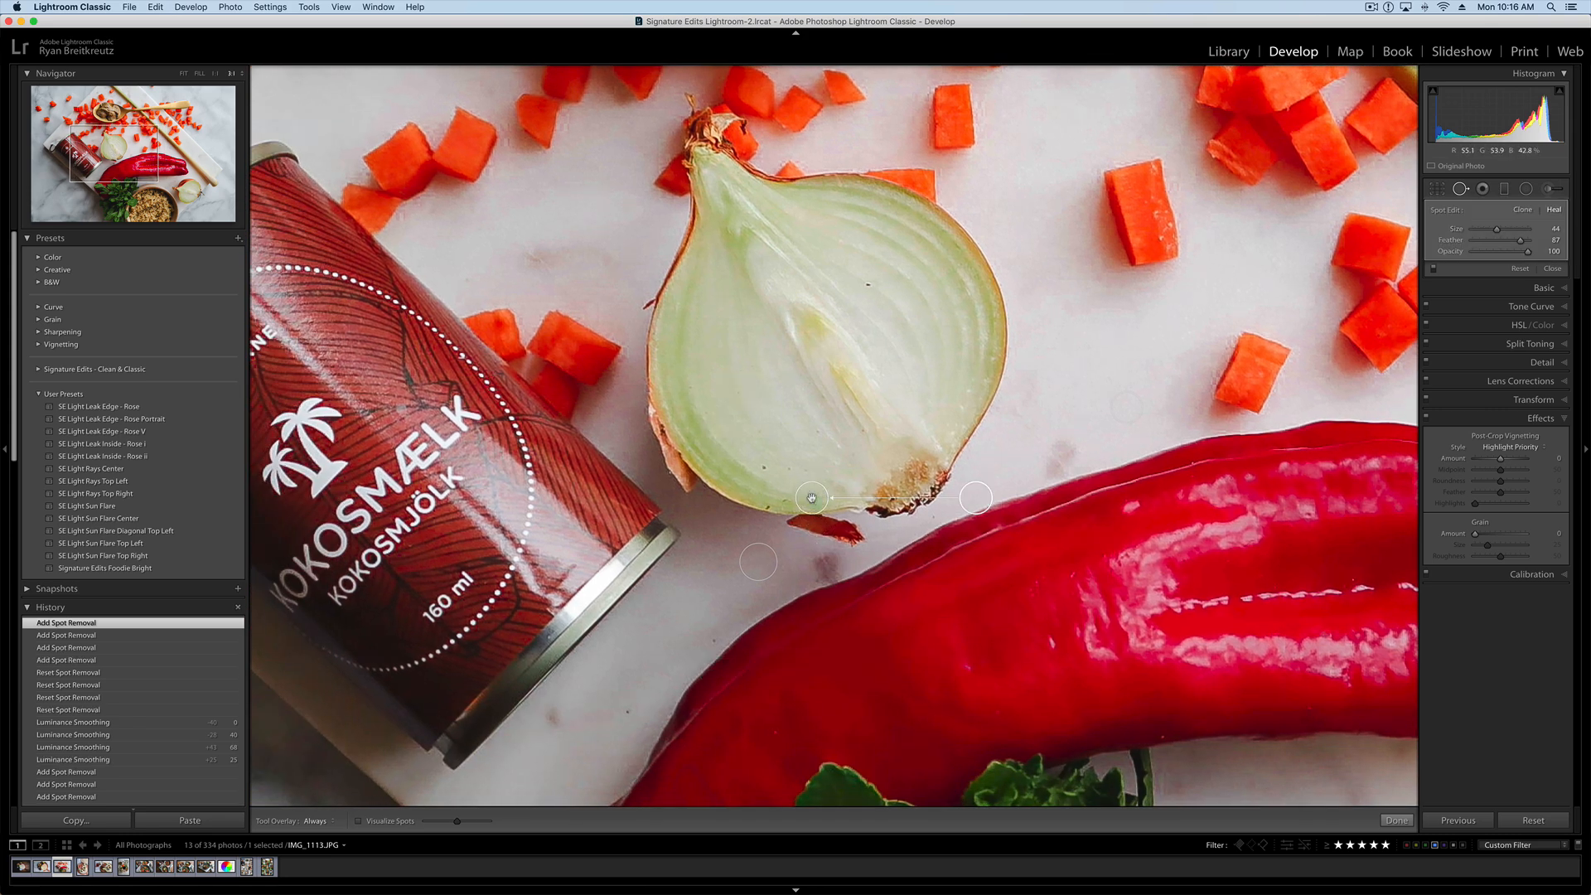
{"action": "left_click", "coordinate": [764, 467]}
{"action": "left_click", "coordinate": [869, 285]}
{"action": "left_click", "coordinate": [769, 503]}
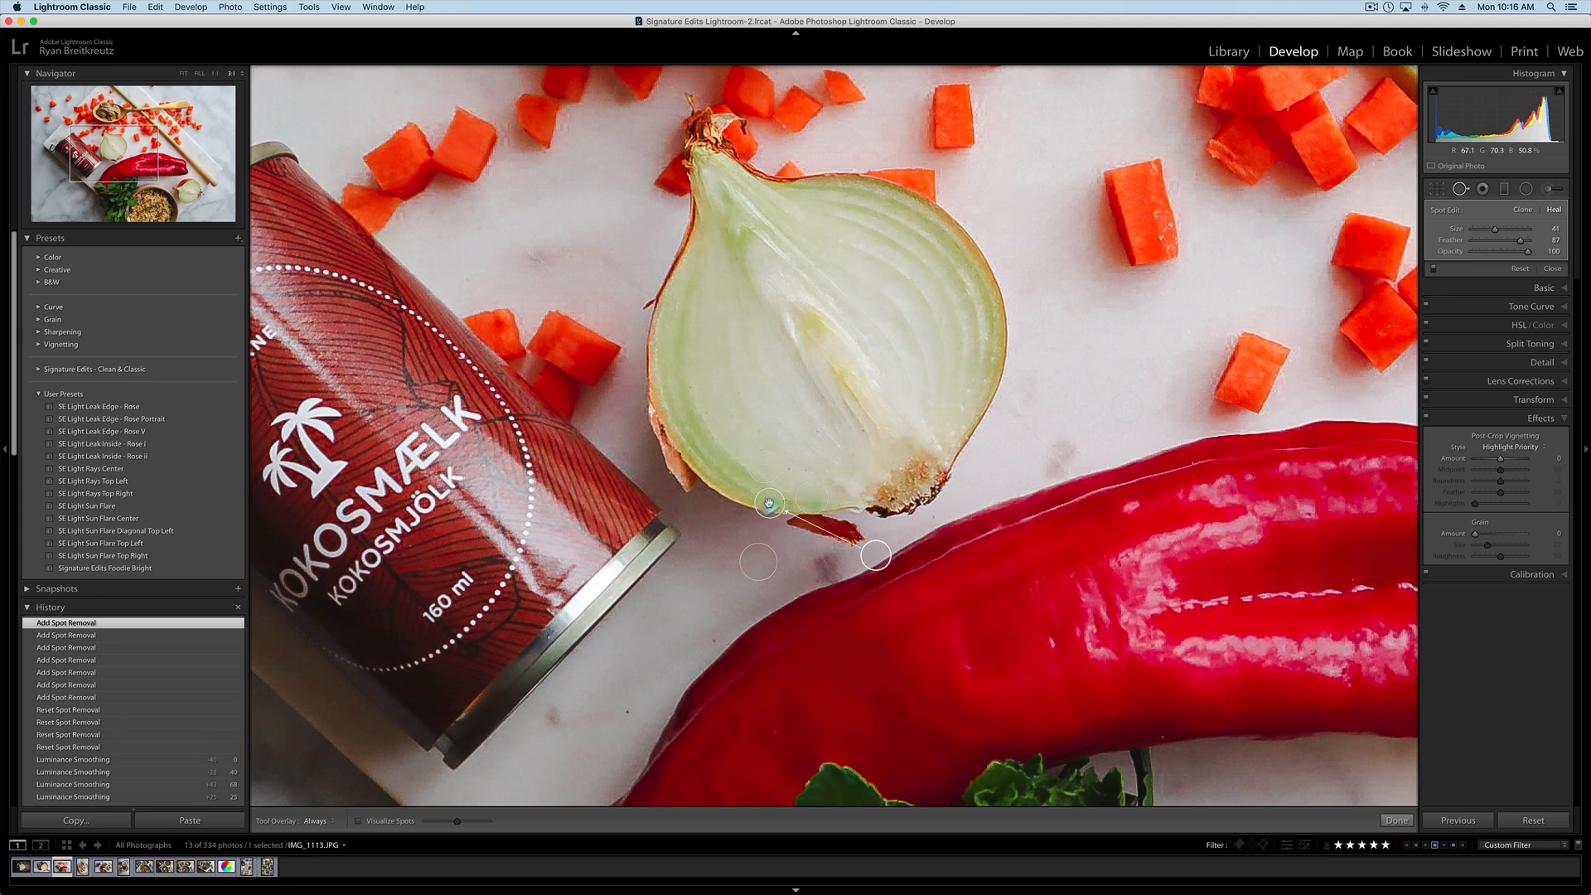
{"action": "key", "text": "BackSpace"}
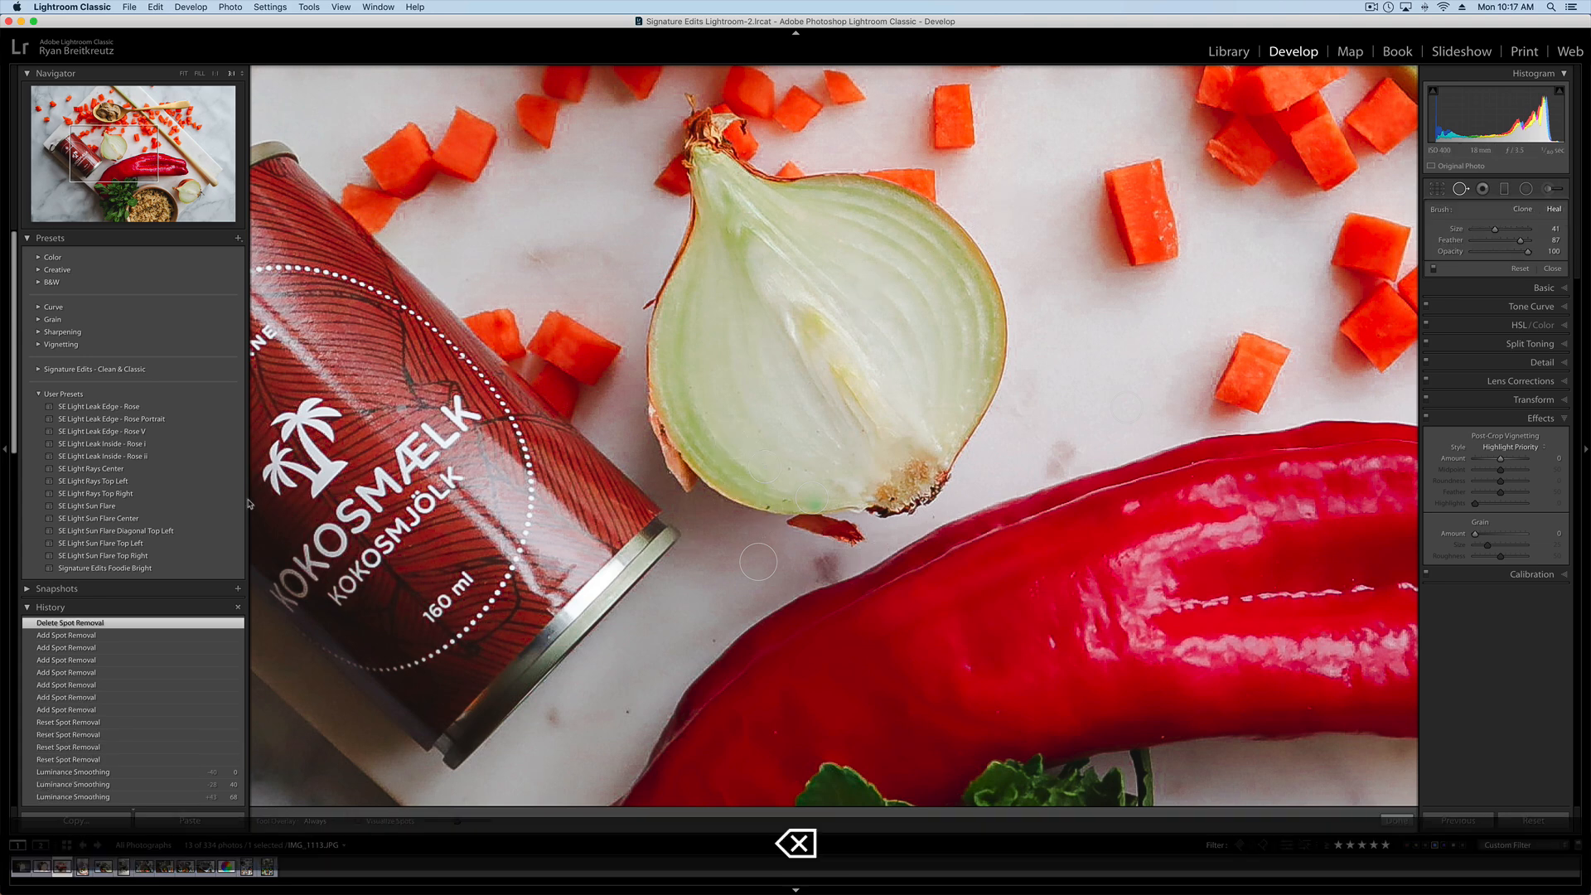
Heal the small specks on the white board between the coconut milk can and the red pepper.
{"action": "mouse_move", "coordinate": [114, 165]}
{"action": "left_mouse_down"}
{"action": "mouse_move", "coordinate": [94, 214]}
{"action": "mouse_move", "coordinate": [90, 182]}
{"action": "left_mouse_up"}
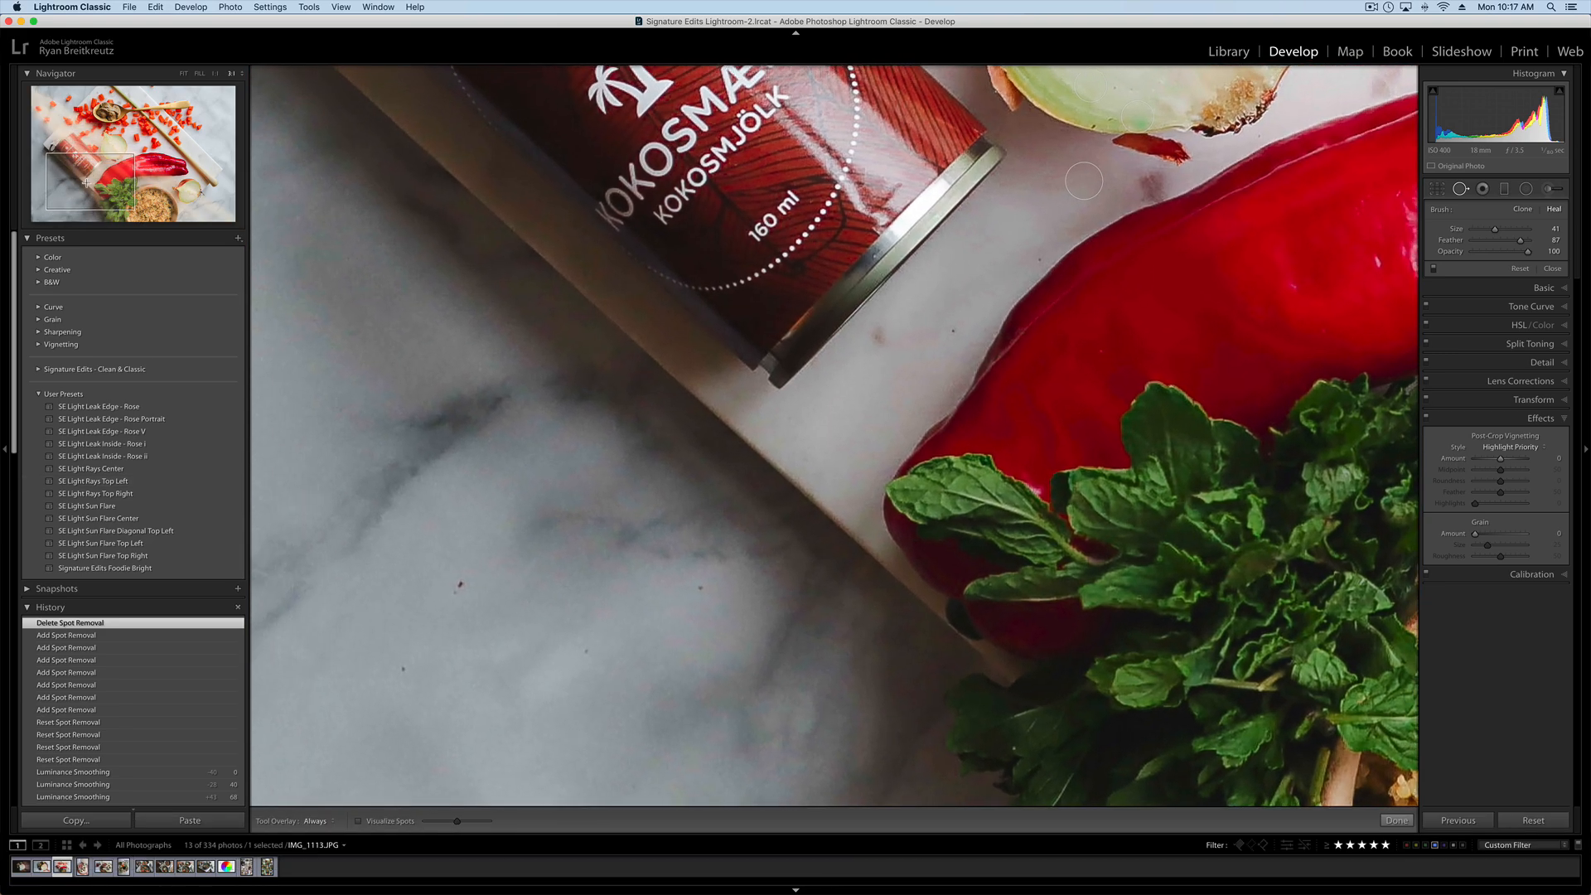
{"action": "left_click", "coordinate": [951, 324]}
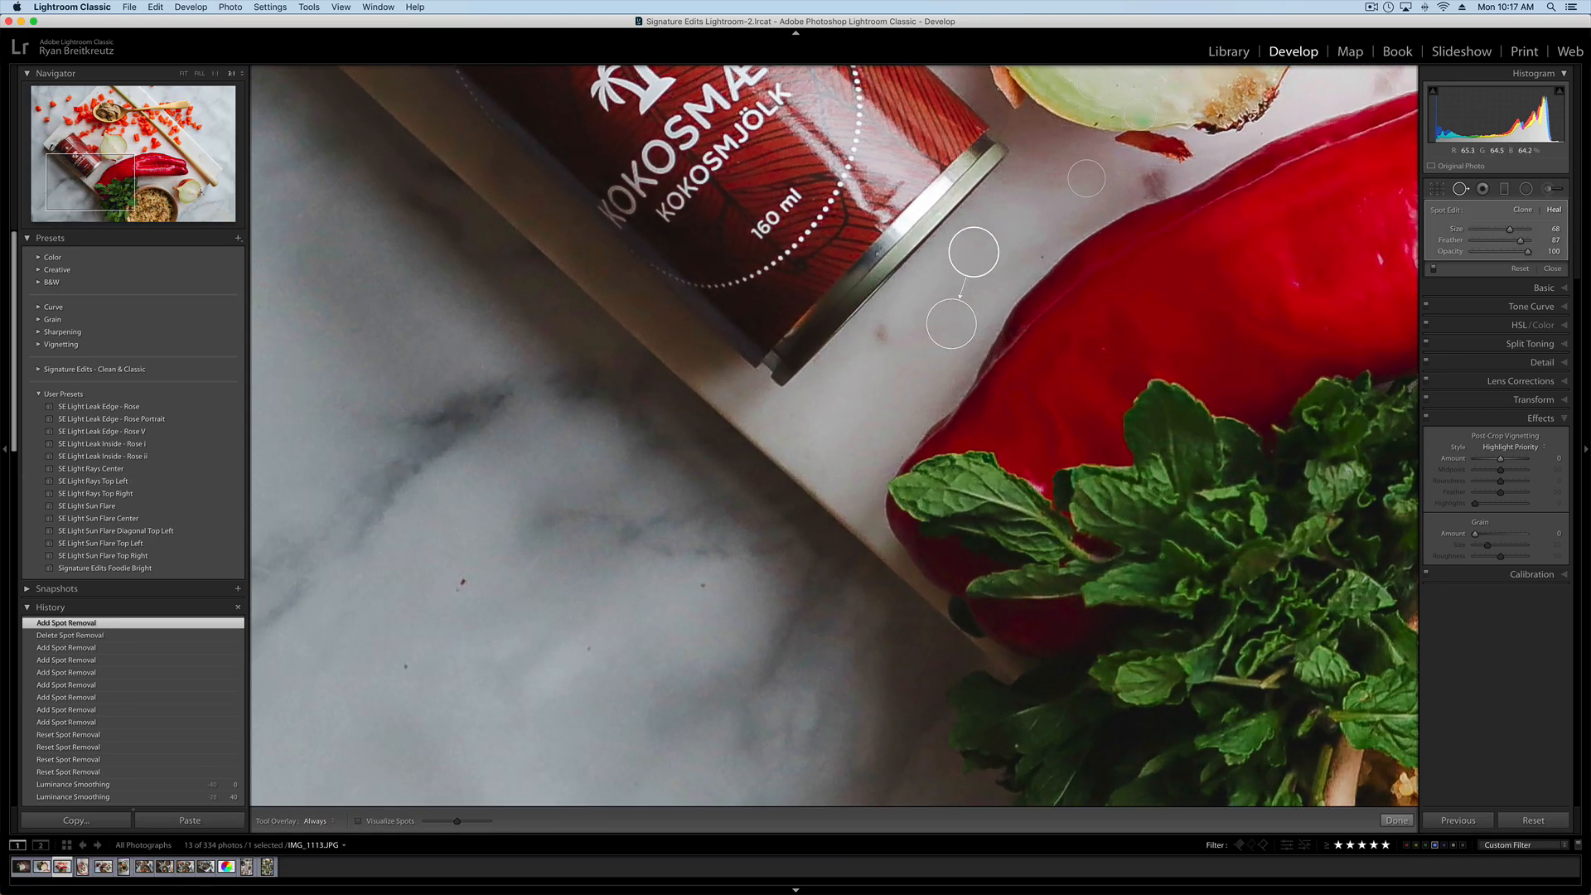
{"action": "left_click", "coordinate": [1040, 256]}
Enlarge the healing brush to about size 75 and heal the dark specks on the grey marble below the can.
{"action": "scroll", "coordinate": [552, 652], "scroll_direction": "up", "scroll_amount": 5}
{"action": "left_click", "coordinate": [706, 585]}
{"action": "left_click", "coordinate": [585, 651]}
{"action": "left_click", "coordinate": [391, 600]}
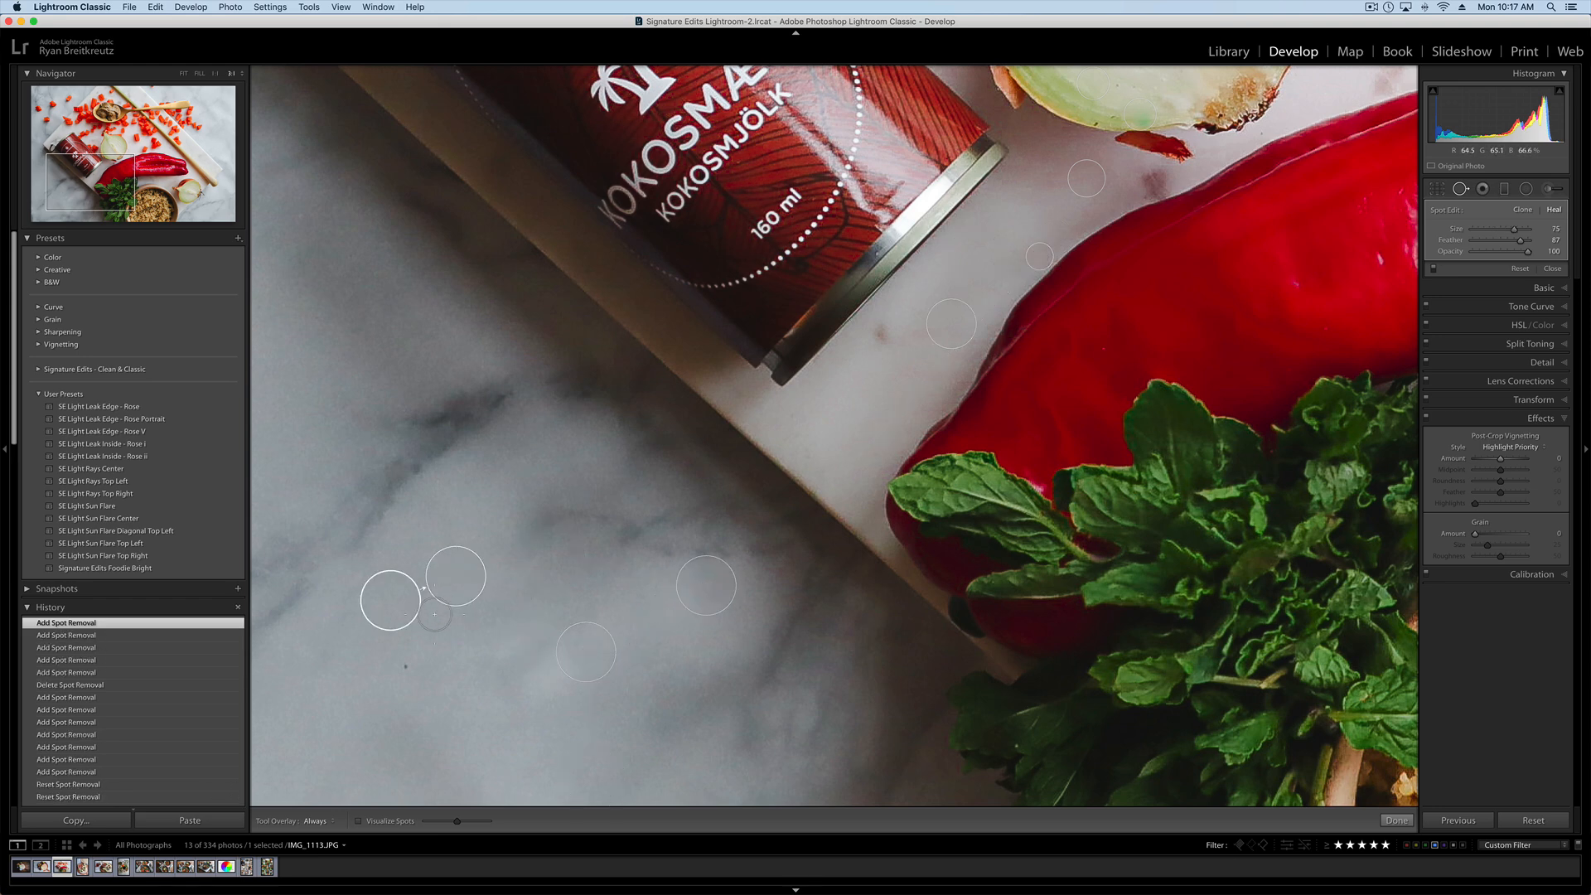
{"action": "left_click", "coordinate": [404, 668]}
Heal the remaining specks on the marble near the photo's left edge and beside the can's pull ring.
{"action": "left_click", "coordinate": [28, 170]}
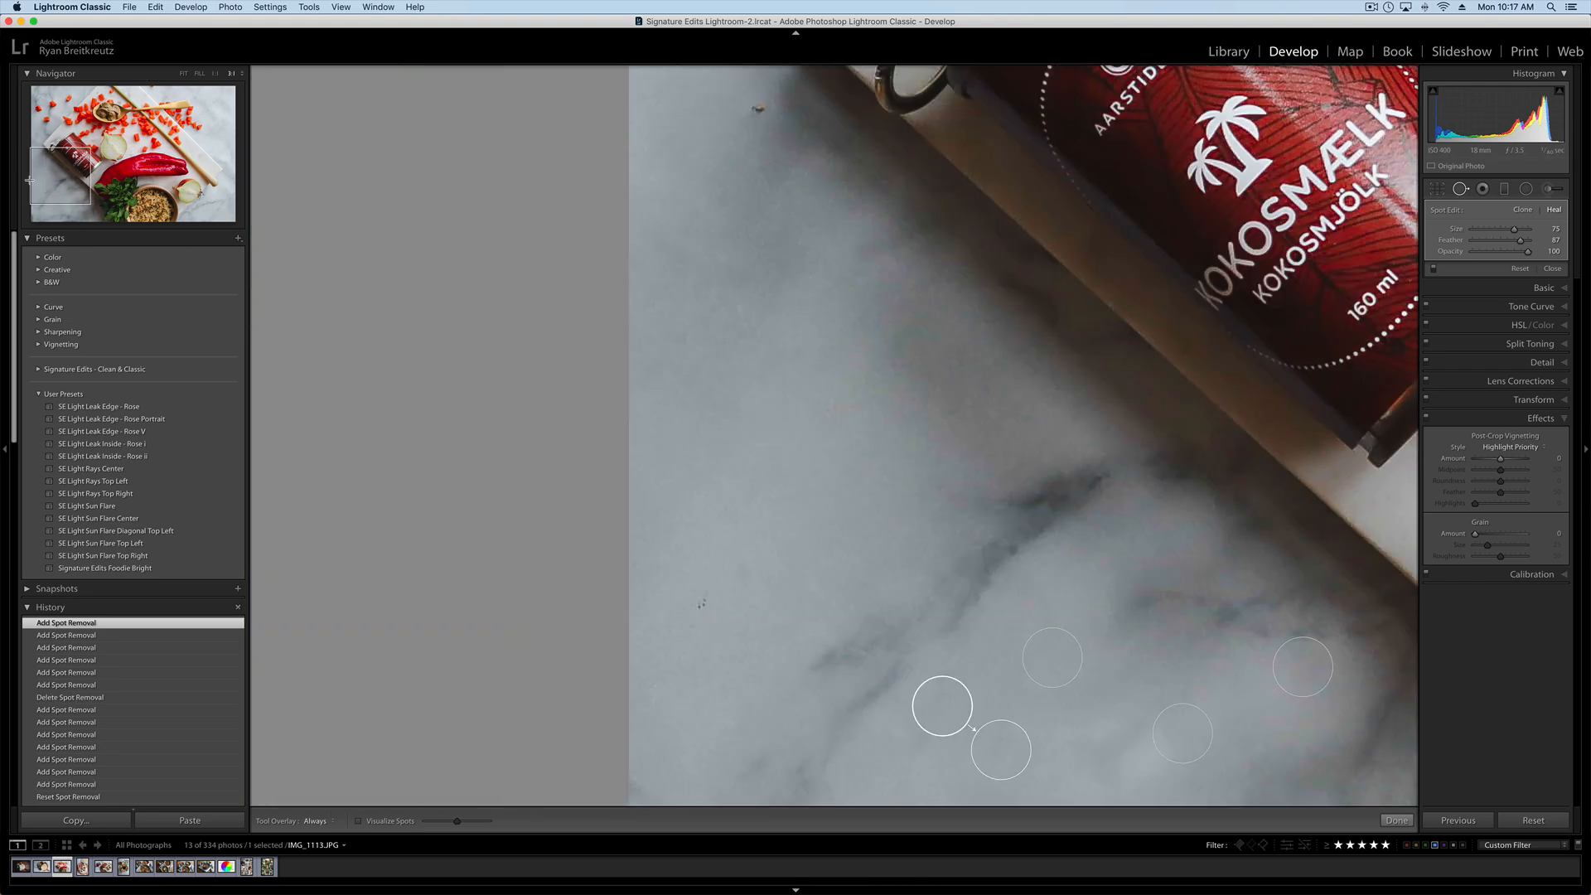
{"action": "left_click_drag", "start_coordinate": [27, 170], "coordinate": [55, 186]}
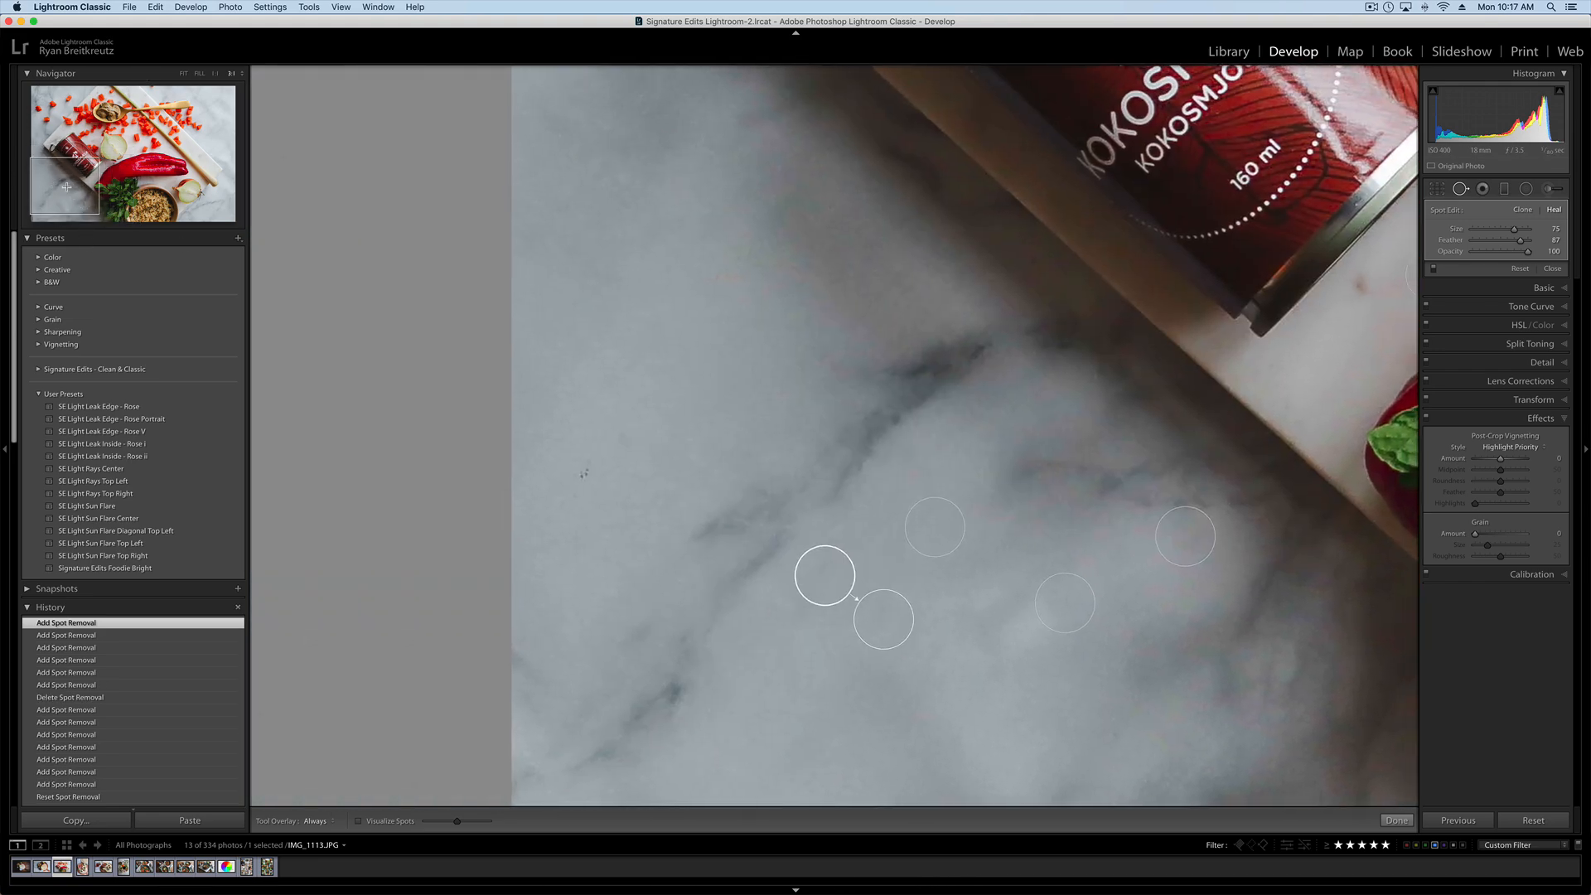
{"action": "left_click_drag", "start_coordinate": [585, 471], "coordinate": [611, 527]}
{"action": "mouse_move", "coordinate": [93, 187]}
{"action": "left_mouse_down"}
{"action": "mouse_move", "coordinate": [131, 162]}
{"action": "mouse_move", "coordinate": [93, 155]}
{"action": "left_mouse_up"}
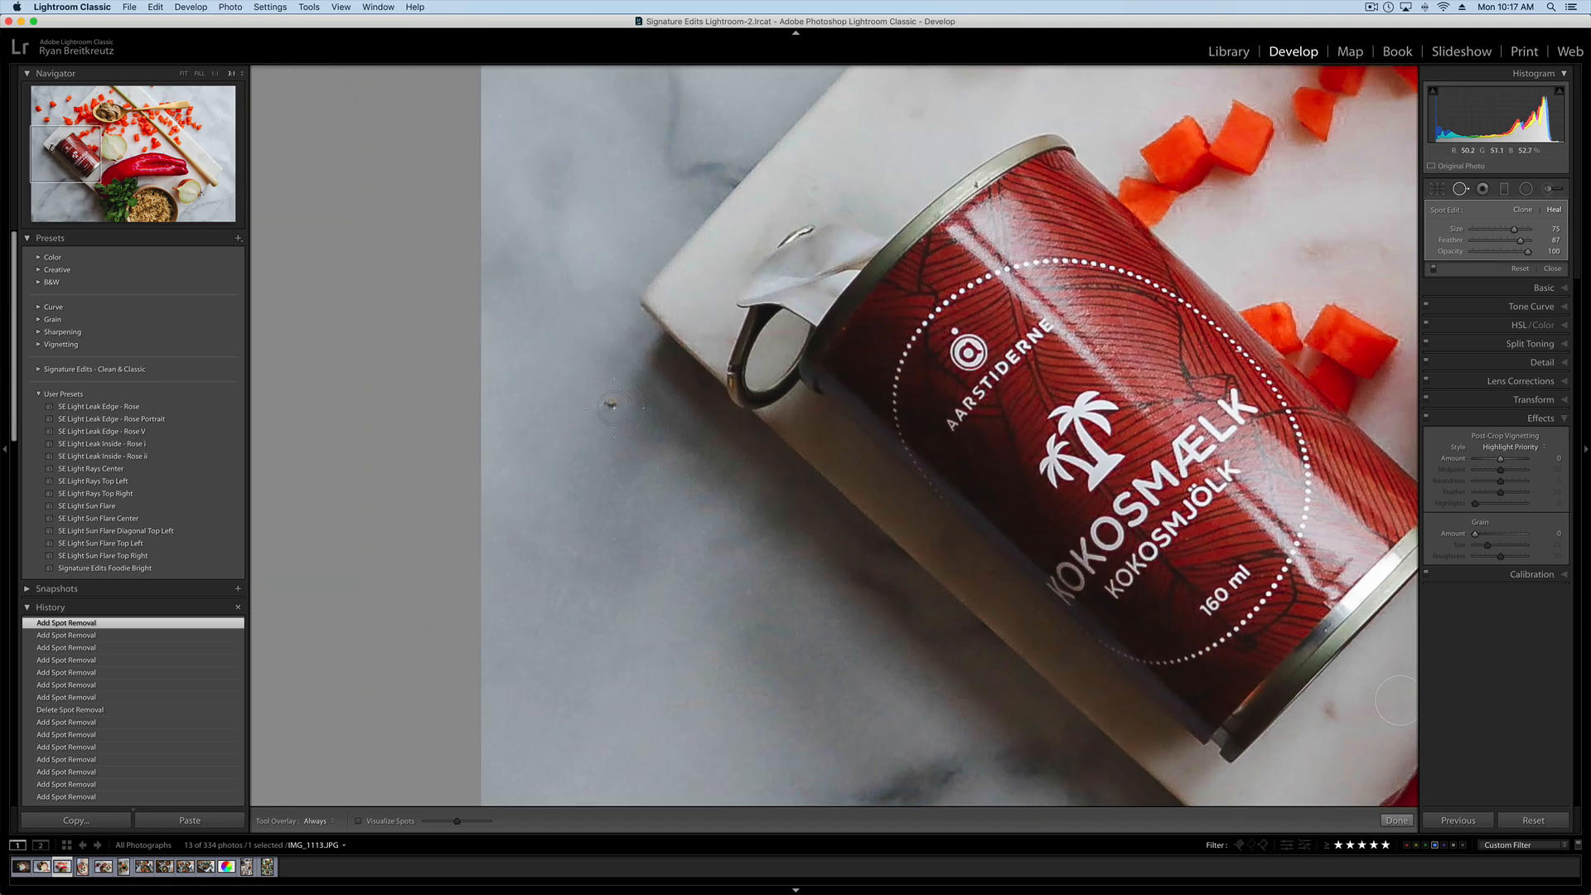
{"action": "left_click", "coordinate": [613, 406]}
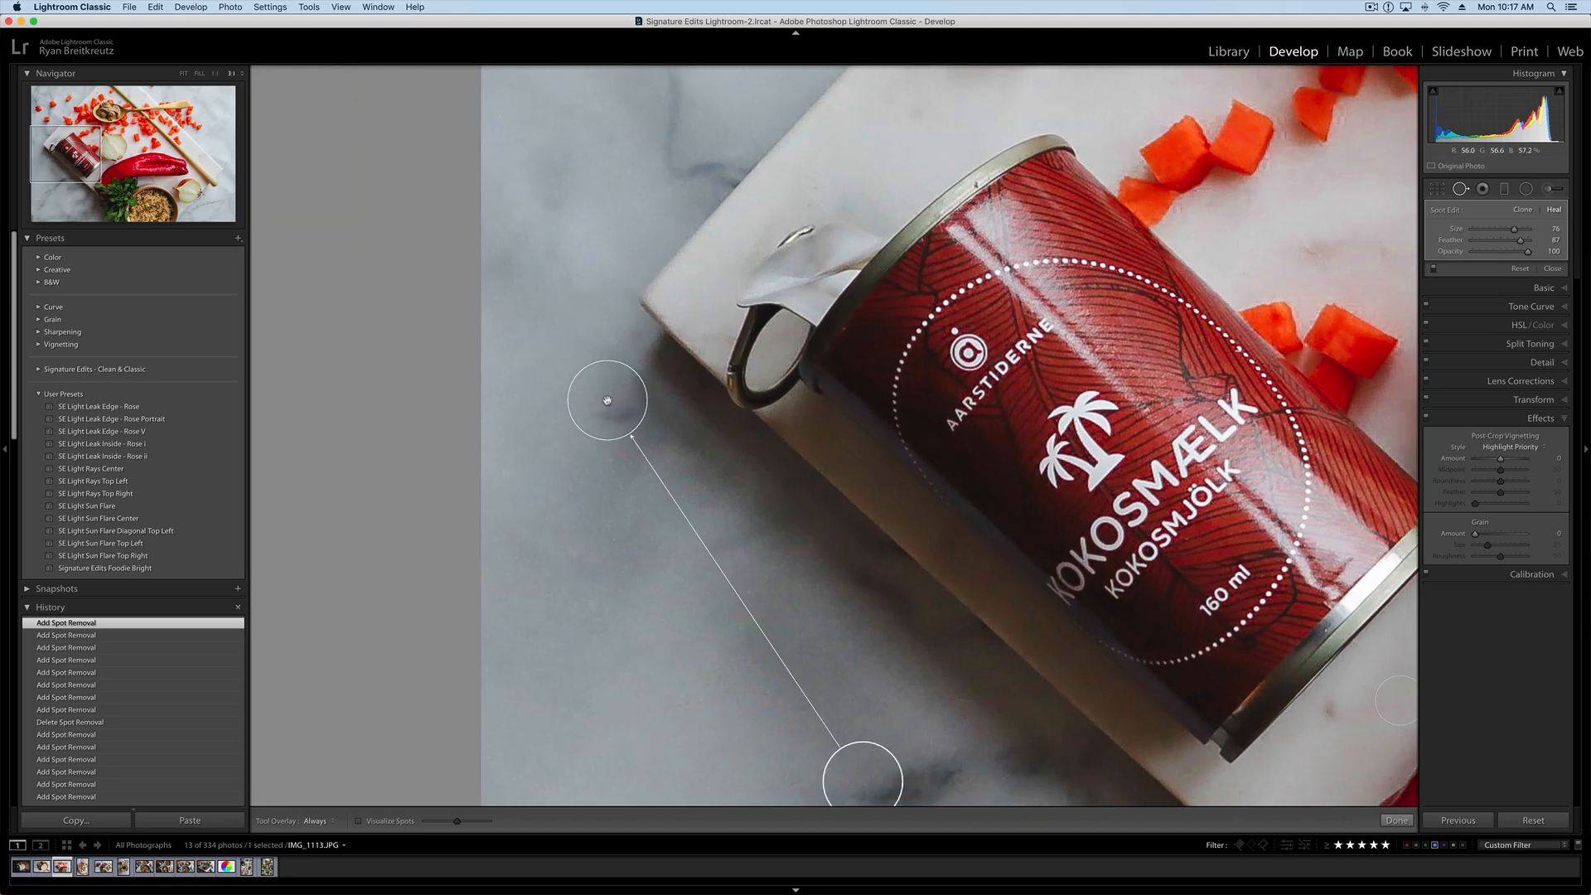
Add a radial filter over the quinoa bowl, increase its sharpness and texture, and close the filter.
{"action": "left_click", "coordinate": [184, 74]}
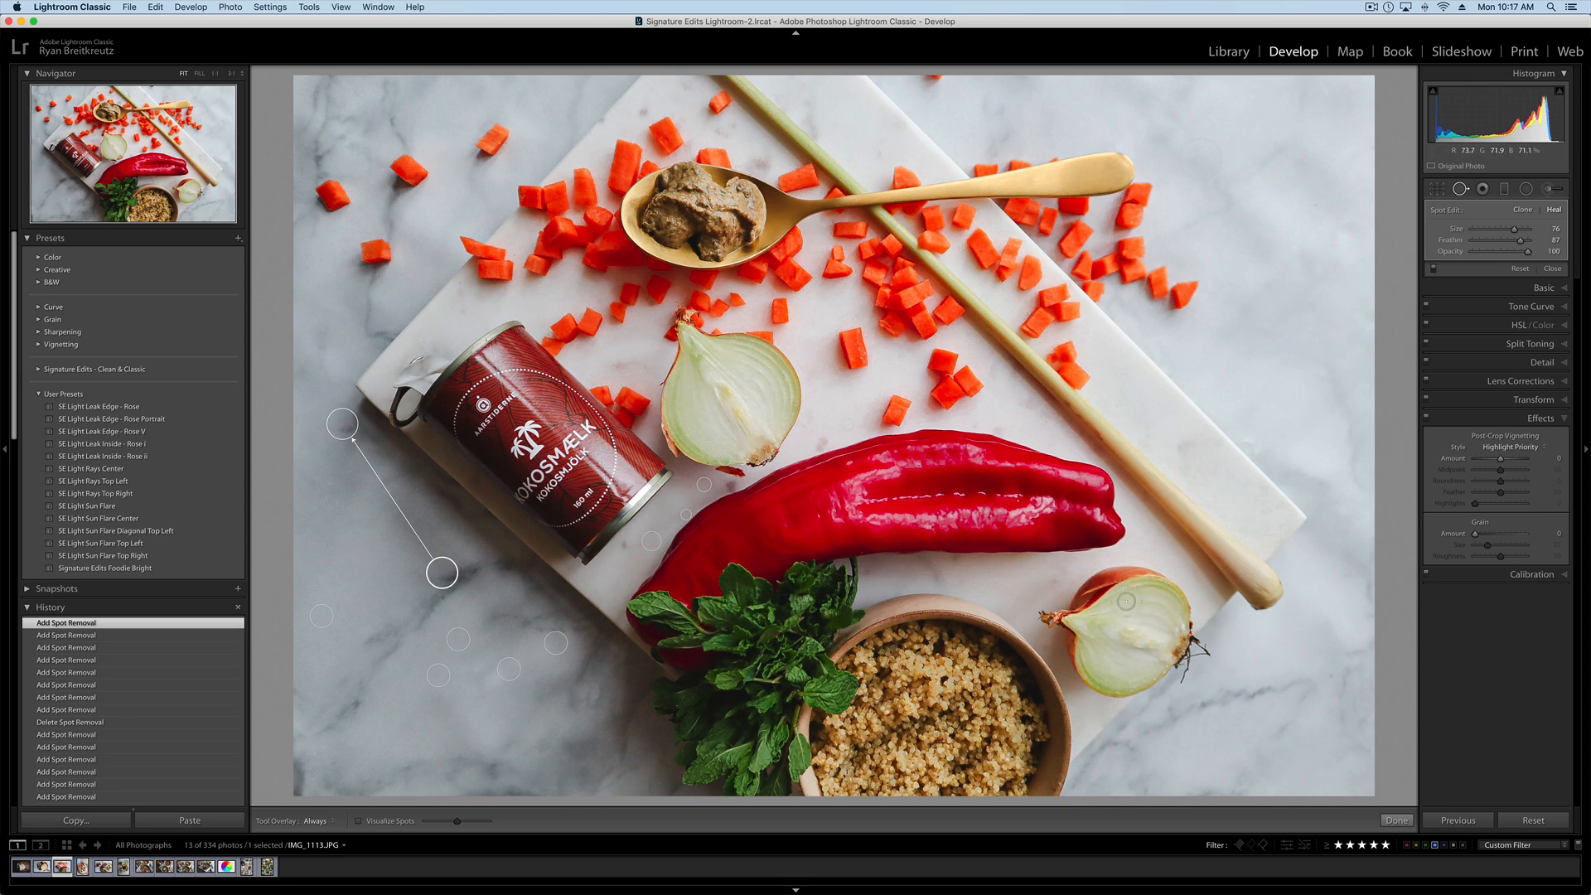
{"action": "left_click", "coordinate": [1527, 189]}
{"action": "left_click_drag", "start_coordinate": [886, 679], "coordinate": [1035, 744]}
{"action": "left_click_drag", "start_coordinate": [1501, 400], "coordinate": [1521, 352]}
{"action": "left_click_drag", "start_coordinate": [803, 686], "coordinate": [779, 673]}
{"action": "key", "text": "Return"}
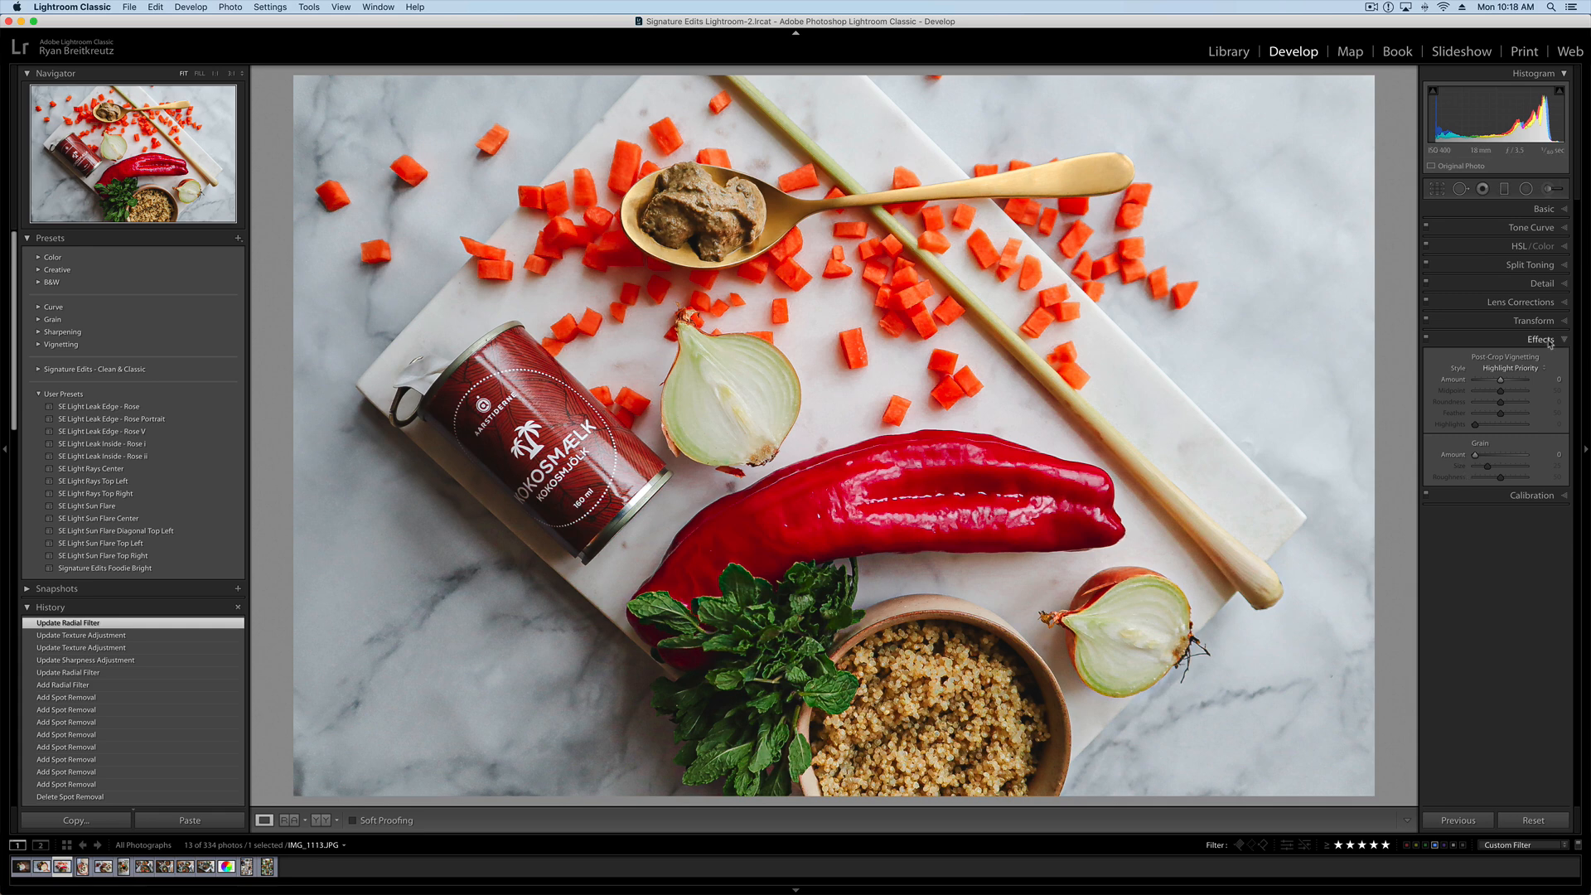
Add a post-crop vignette with its amount at -11 and midpoint at 56.
{"action": "left_click_drag", "start_coordinate": [1500, 379], "coordinate": [1489, 382]}
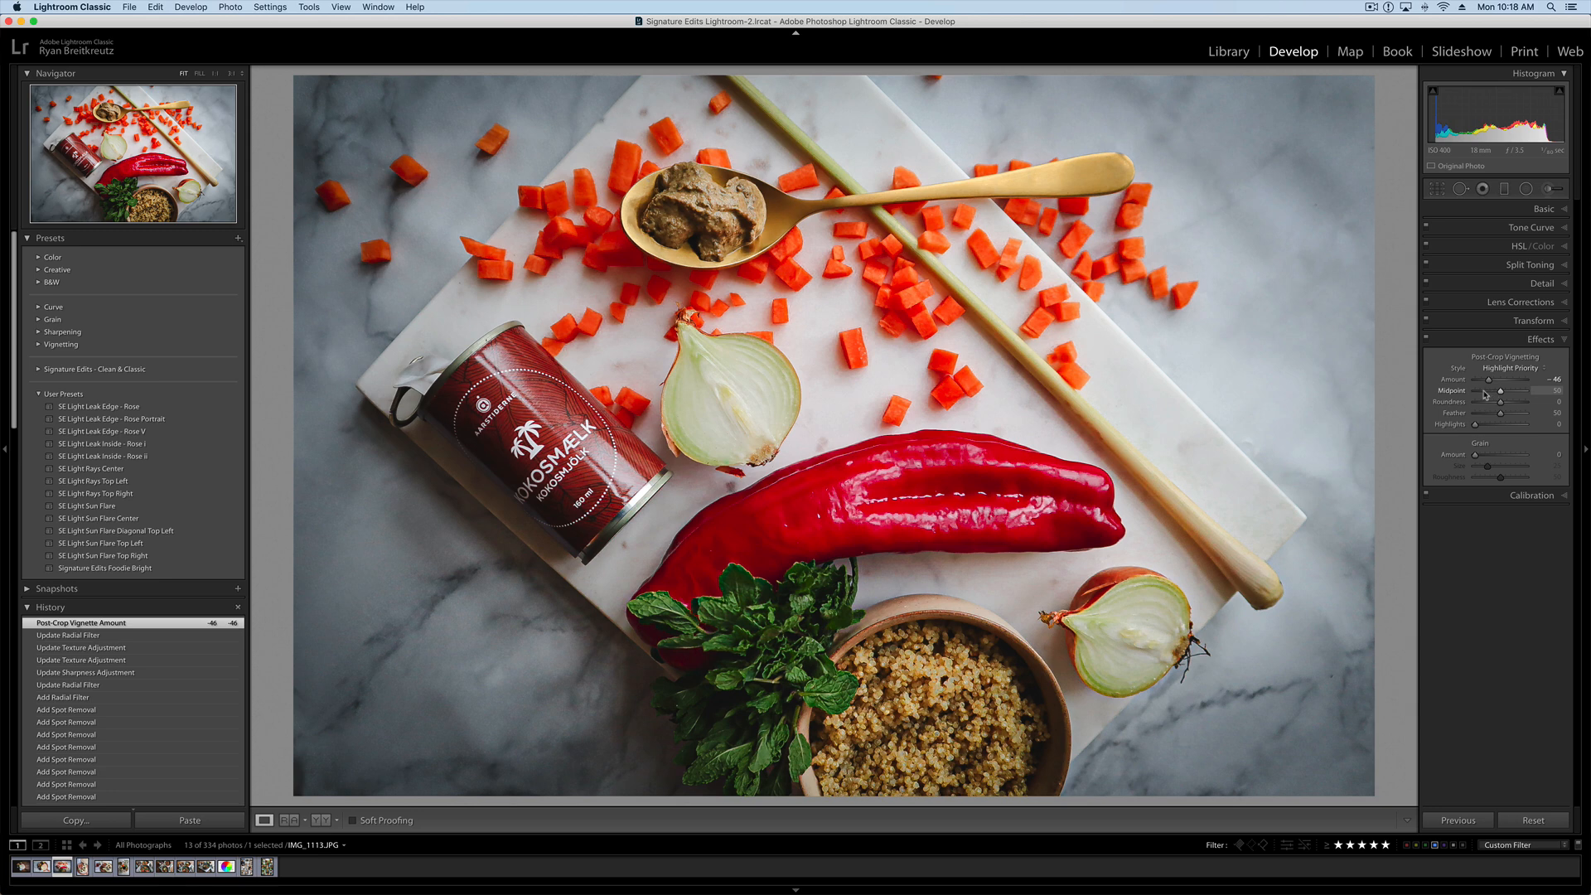
{"action": "left_click", "coordinate": [1484, 391]}
{"action": "left_click_drag", "start_coordinate": [1486, 394], "coordinate": [1500, 387]}
Add subtle film grain to the photo with a very low amount, size 10 and roughness 24.
{"action": "left_click_drag", "start_coordinate": [1476, 455], "coordinate": [1485, 456]}
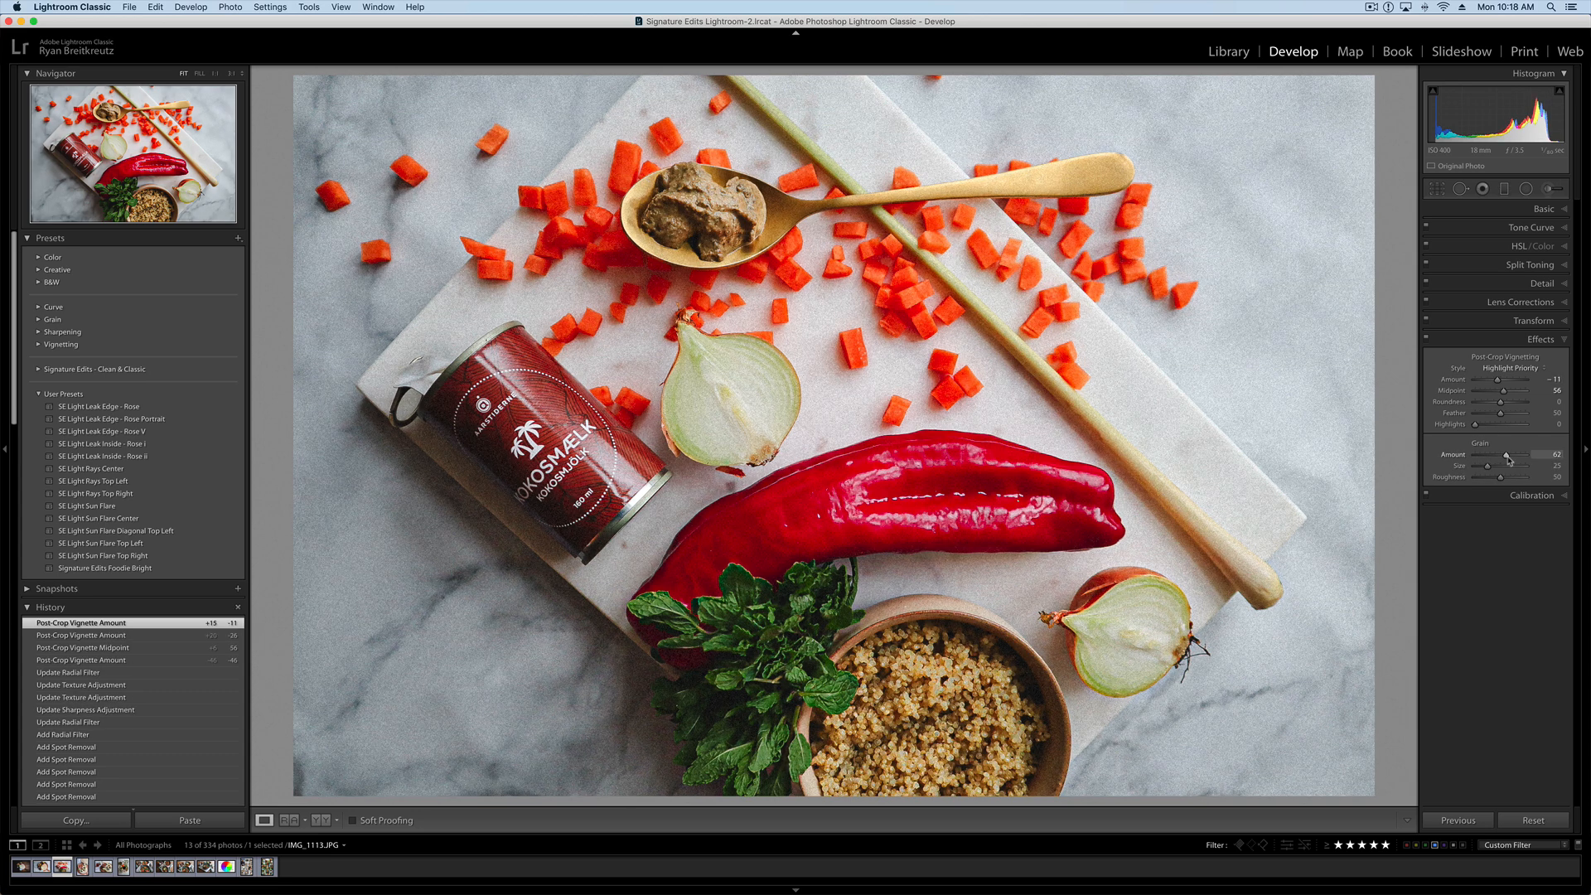
{"action": "left_click_drag", "start_coordinate": [1514, 461], "coordinate": [1531, 456]}
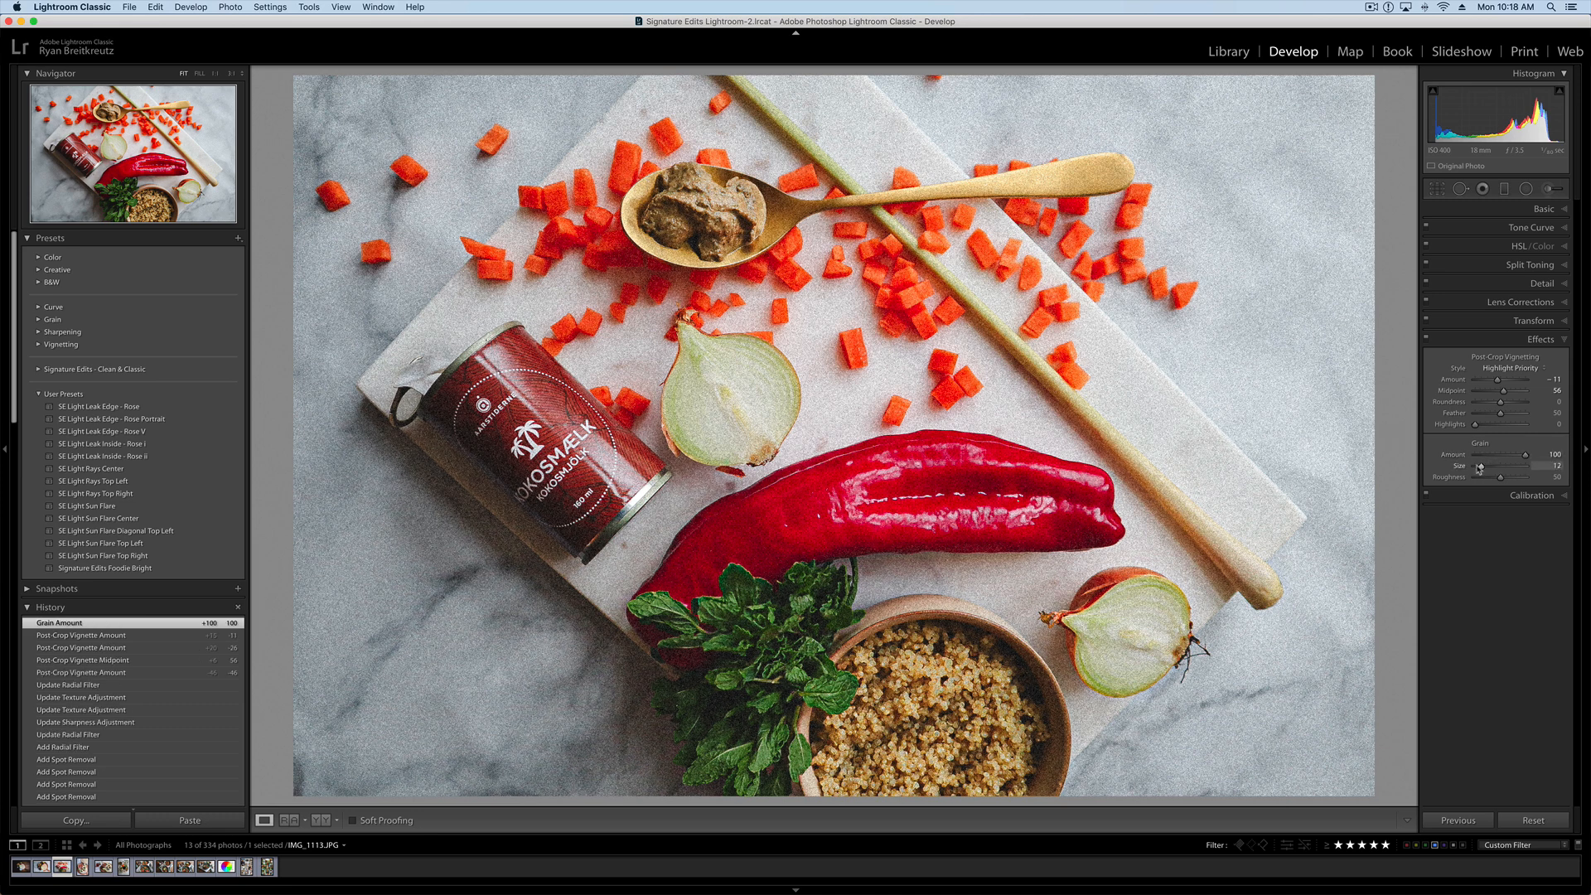
{"action": "mouse_move", "coordinate": [1479, 468]}
{"action": "left_mouse_down"}
{"action": "mouse_move", "coordinate": [1489, 482]}
{"action": "mouse_move", "coordinate": [1511, 457]}
{"action": "mouse_move", "coordinate": [1477, 456]}
{"action": "left_mouse_up"}
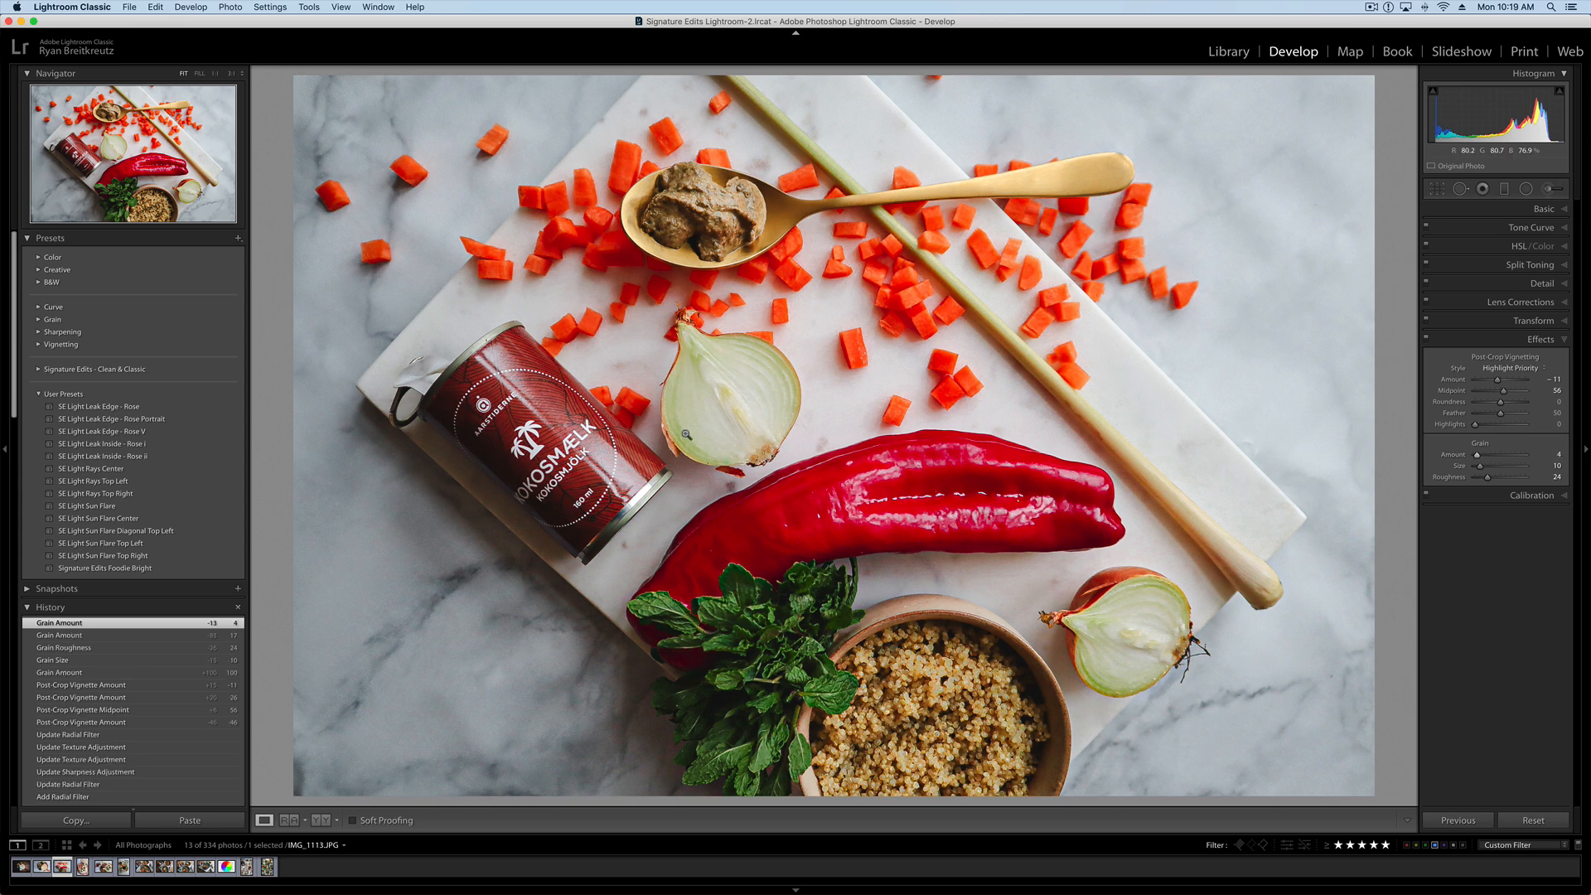